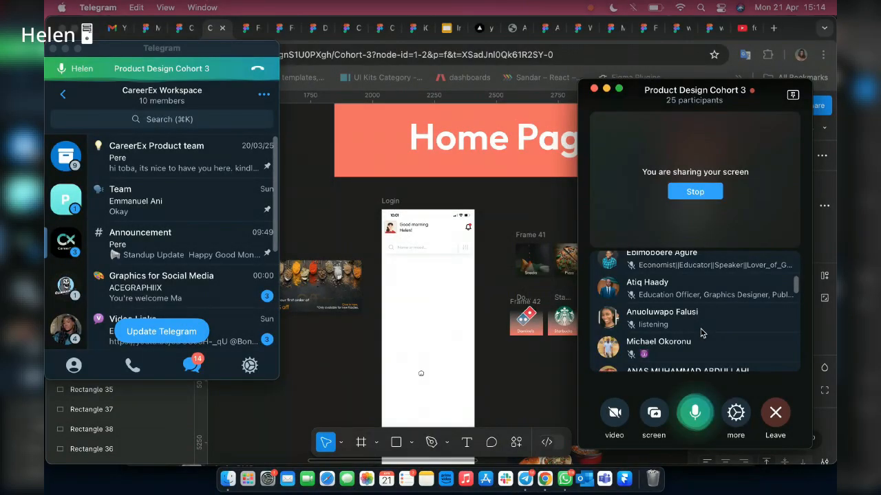
# Look through the participant list of the Product Design Cohort 3 call.
pyautogui.scroll(-2, 701, 333)
pyautogui.scroll(-2, 738, 353)
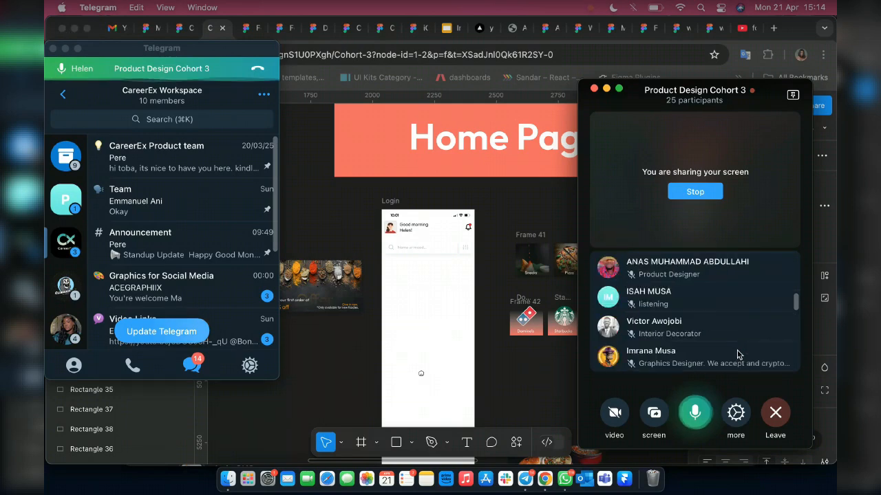
pyautogui.scroll(-3, 738, 353)
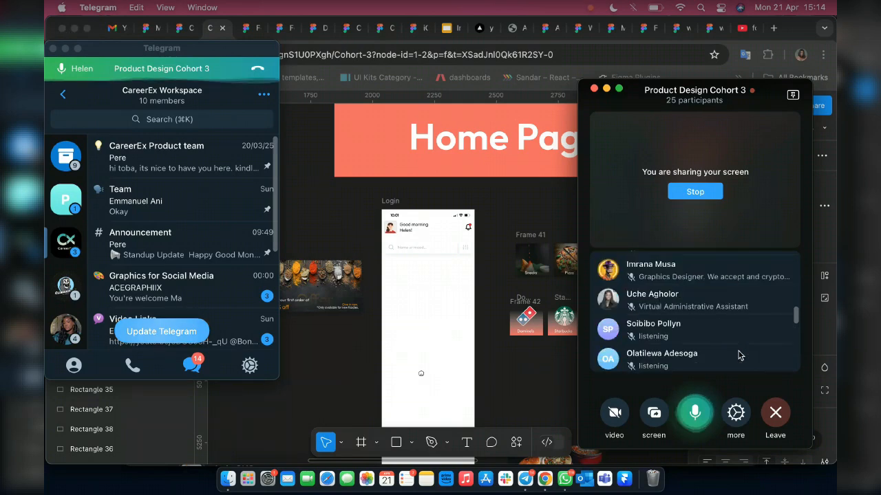
pyautogui.scroll(-2, 738, 355)
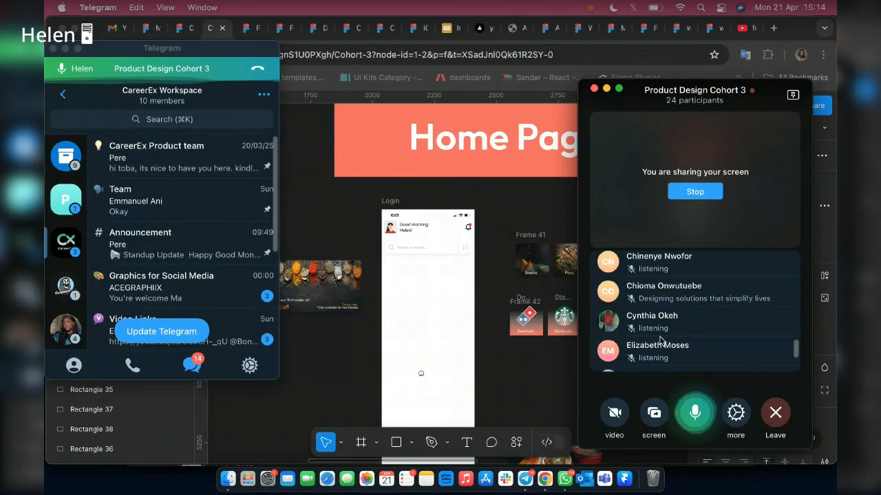
pyautogui.scroll(-2, 659, 340)
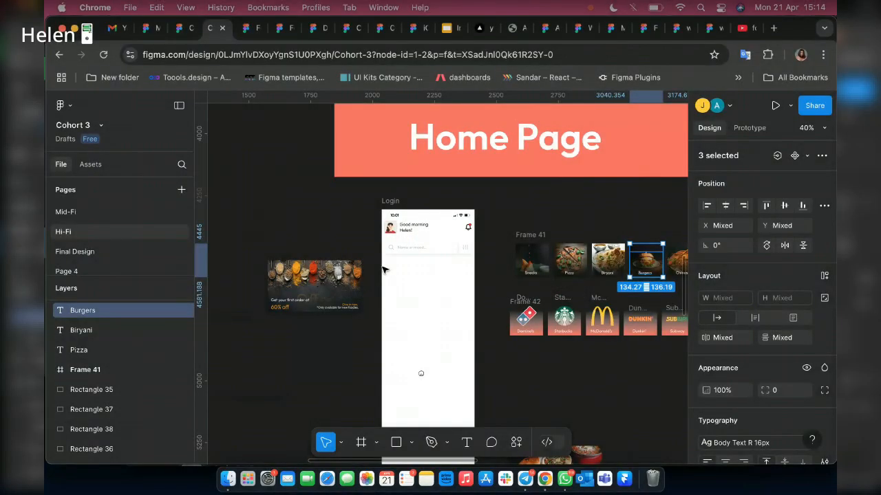
pyautogui.scroll(1, 384, 270)
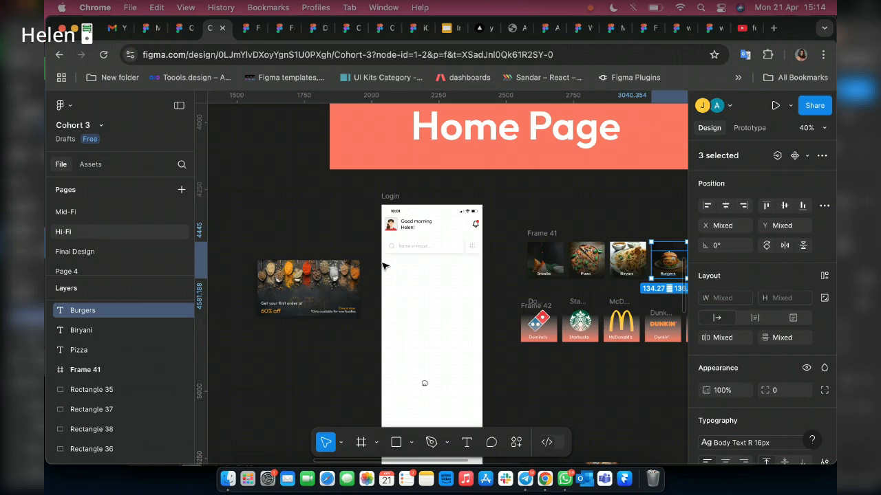
pyautogui.scroll(3, 384, 267)
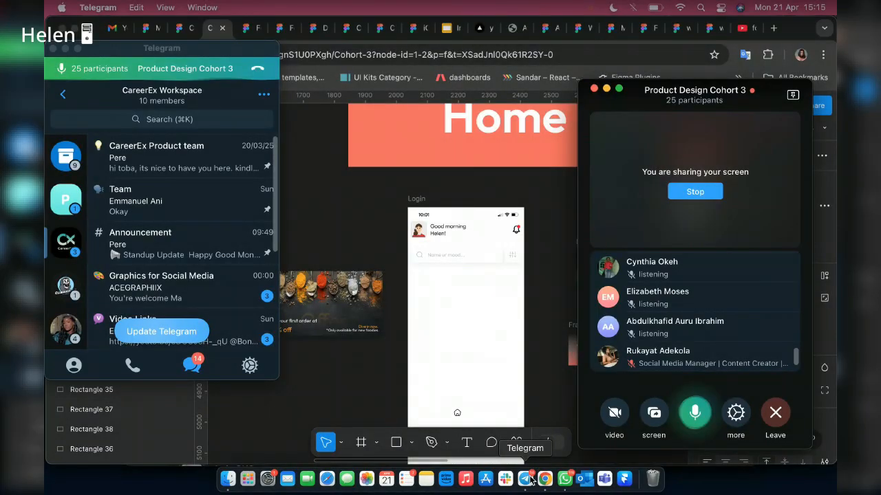
pyautogui.scroll(10, 711, 346)
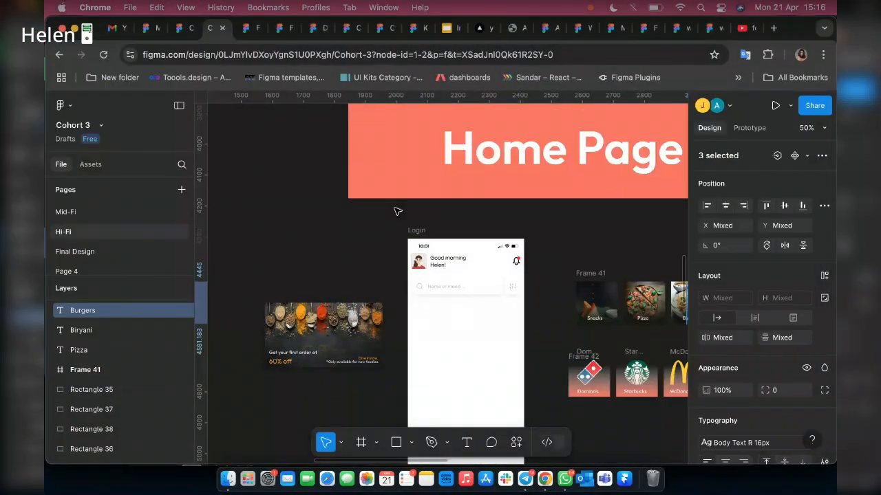
# Examine the Authentication section's splash and onboarding screens, including the Next button up close.
pyautogui.scroll(-1, 396, 210)
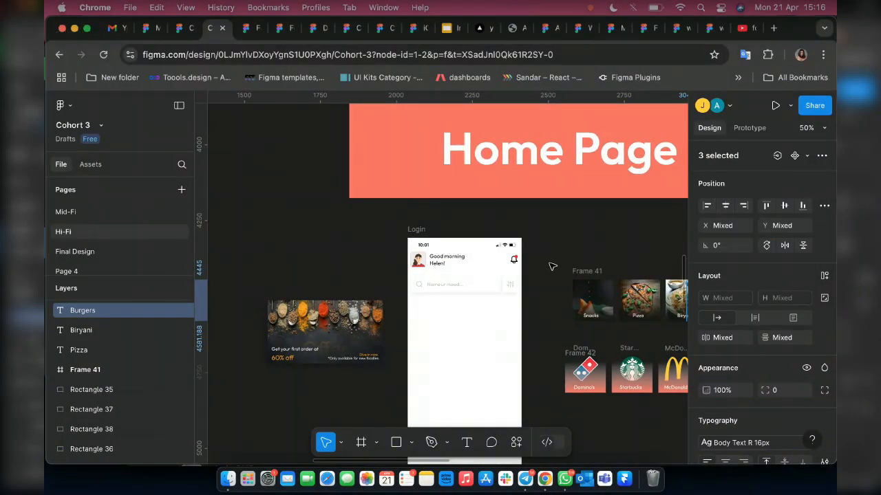
pyautogui.scroll(-8, 365, 191)
pyautogui.scroll(5, 366, 189)
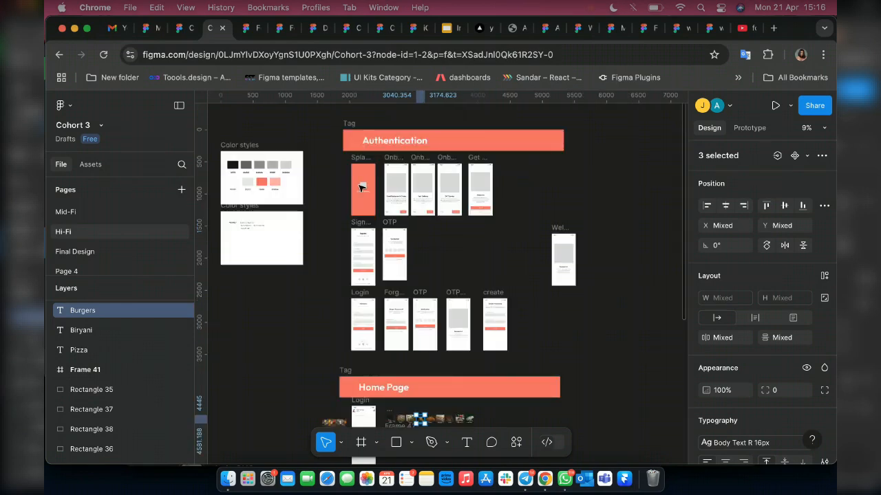
pyautogui.scroll(10, 362, 187)
pyautogui.scroll(-6, 398, 204)
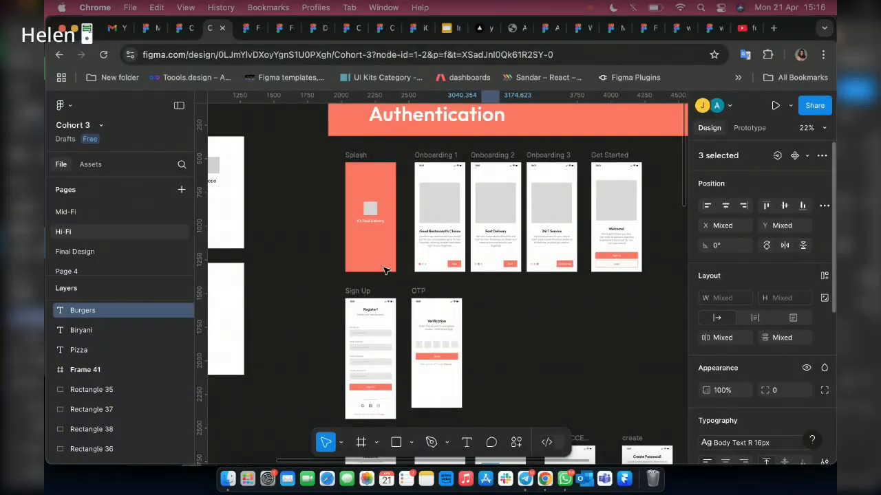
pyautogui.scroll(3, 382, 267)
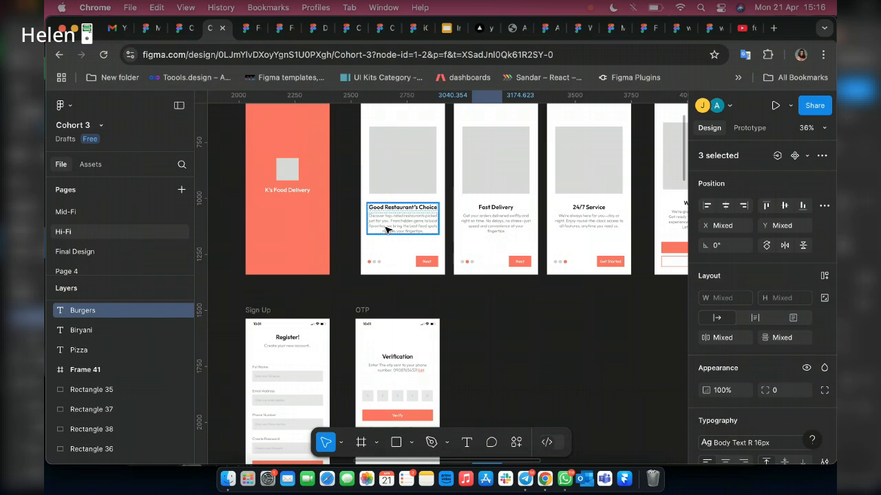
pyautogui.scroll(2, 386, 229)
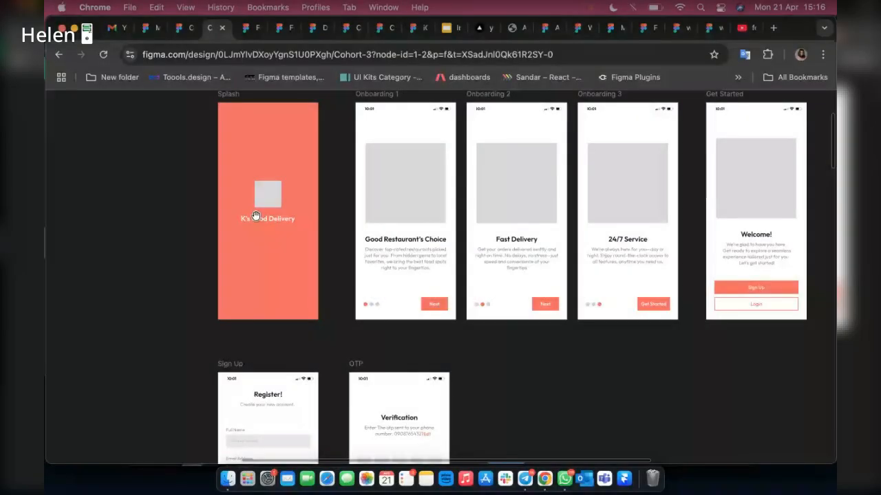
pyautogui.scroll(5, 255, 216)
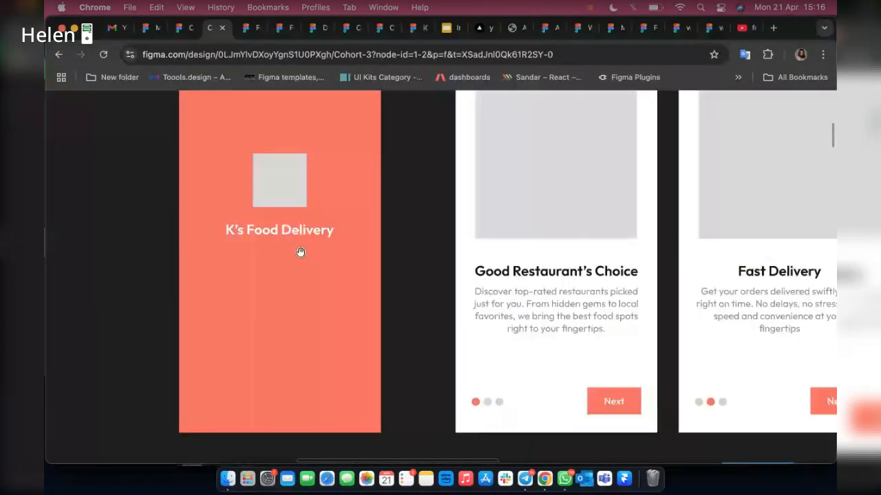
pyautogui.hscroll(5, 413, 265)
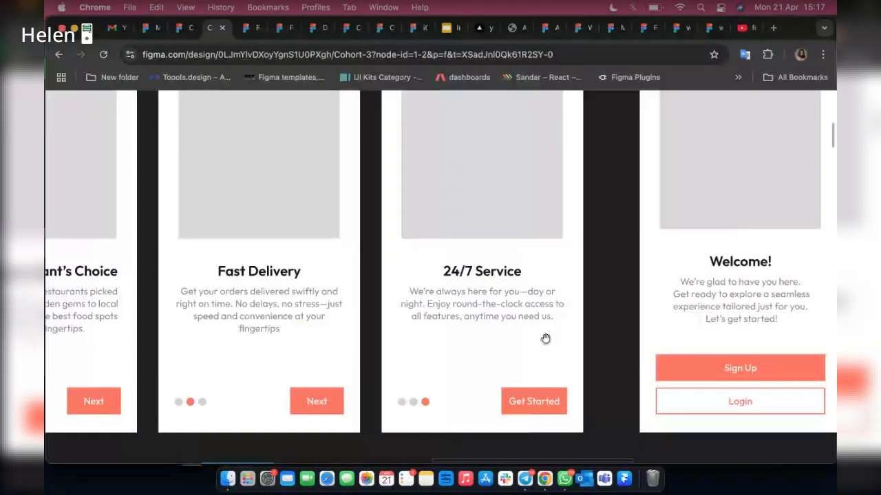
pyautogui.scroll(10, 312, 393)
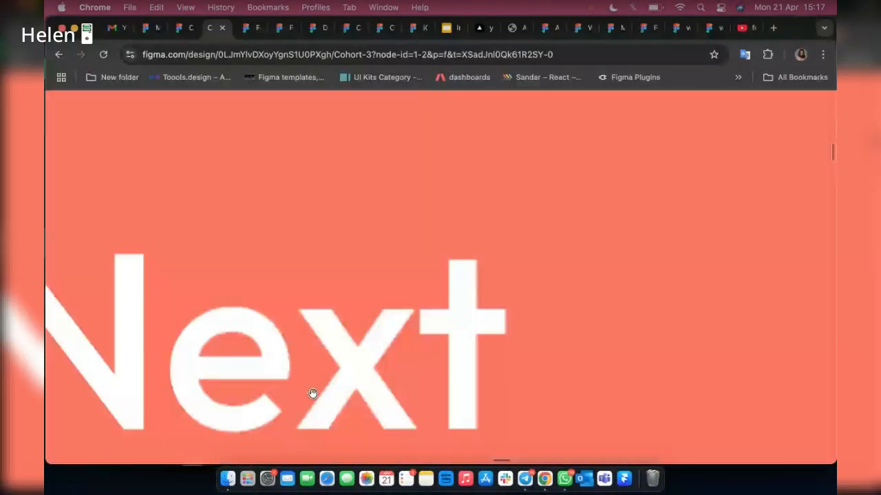
pyautogui.scroll(-5, 423, 350)
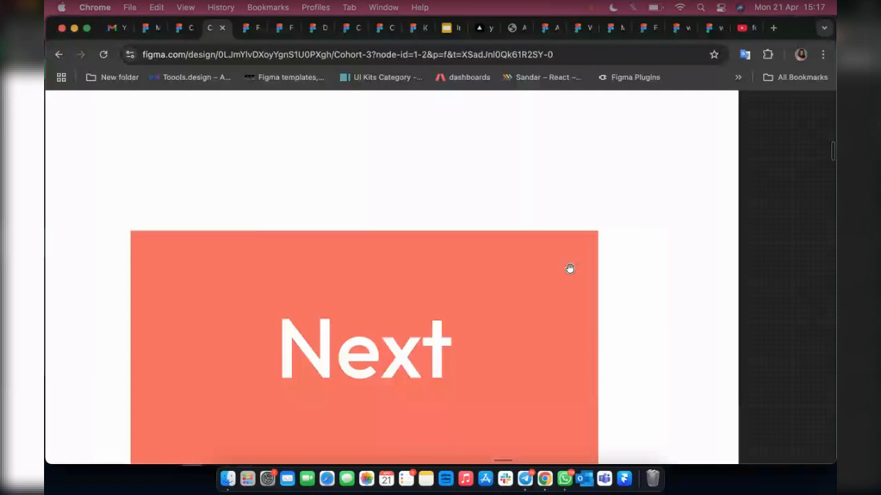
pyautogui.scroll(-5, 508, 275)
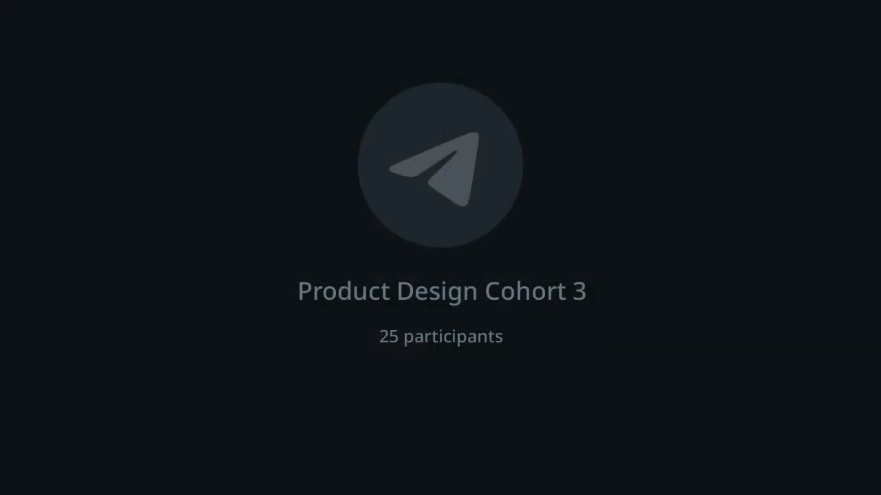
# Examine the sign-up, OTP, login, forgot-password and create-password screens, down to the Home Page section.
pyautogui.hscroll(5, 574, 261)
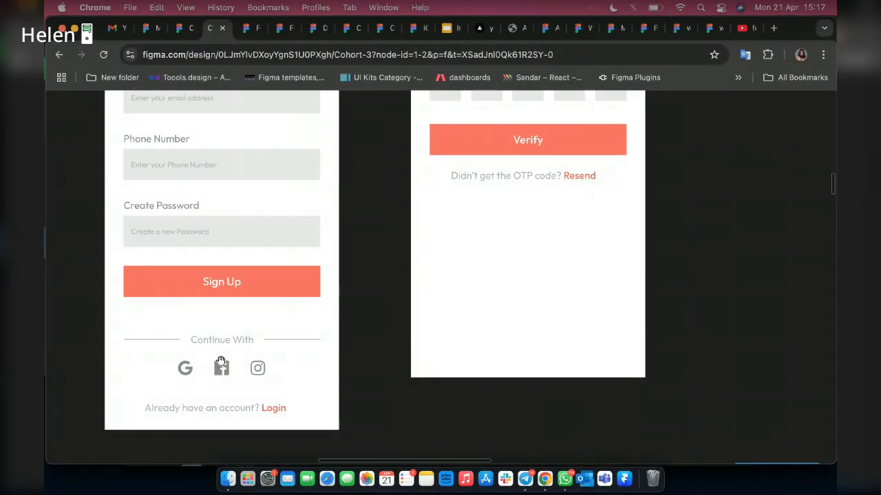
pyautogui.scroll(-5, 293, 351)
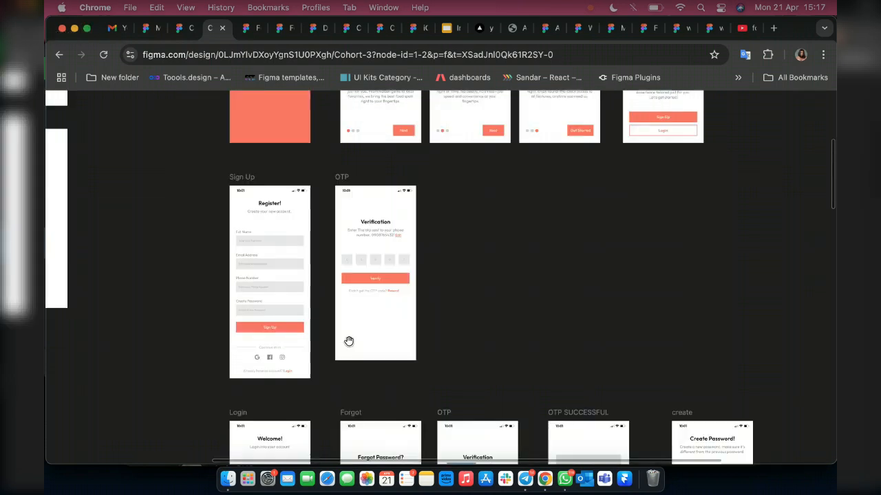
pyautogui.scroll(-5, 349, 341)
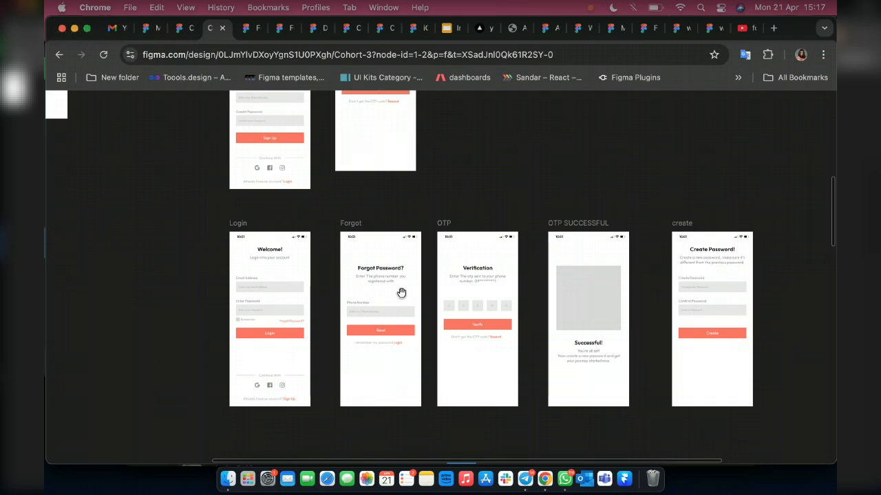
pyautogui.scroll(-10, 401, 293)
pyautogui.scroll(3, 427, 294)
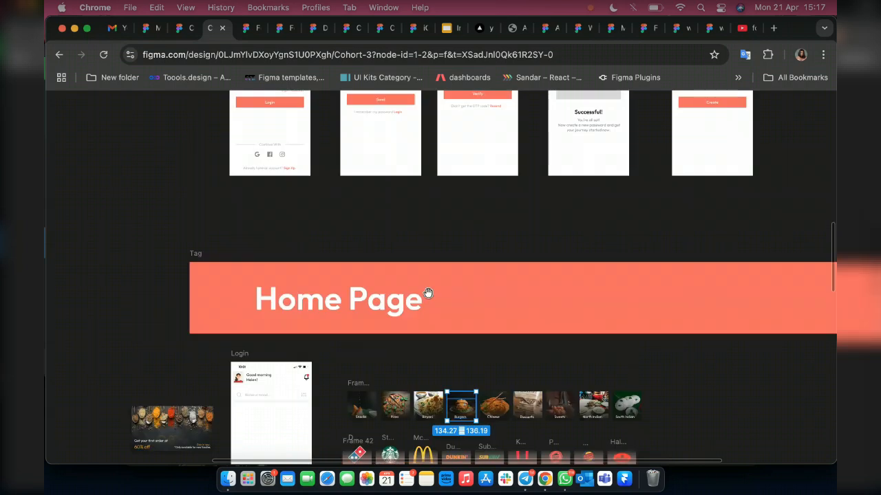
pyautogui.scroll(5, 440, 294)
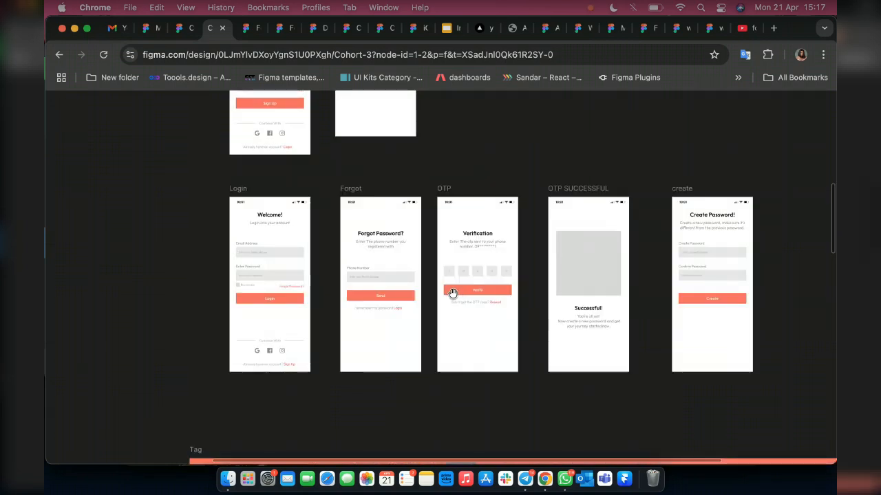
pyautogui.scroll(-3, 423, 309)
pyautogui.scroll(-4, 419, 313)
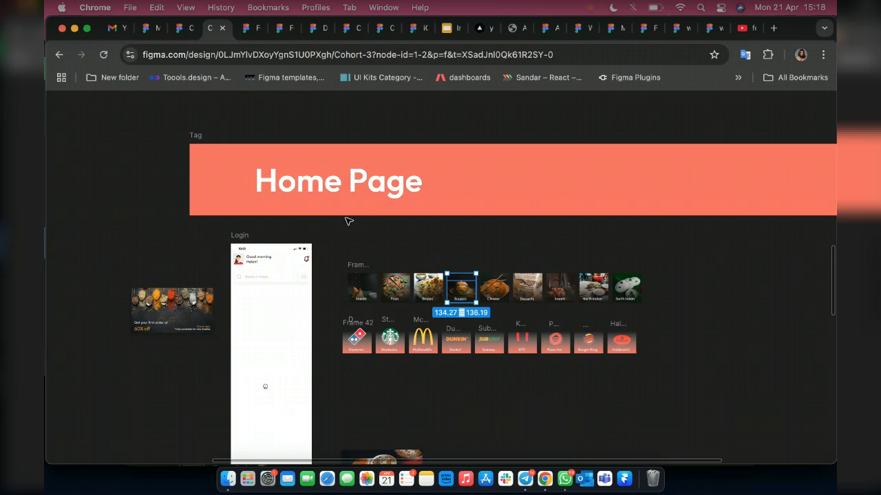
# Restore the hidden interface and look over the Home Page category, brand and food card assets and the reference screens below them.
pyautogui.press('super+backslash')
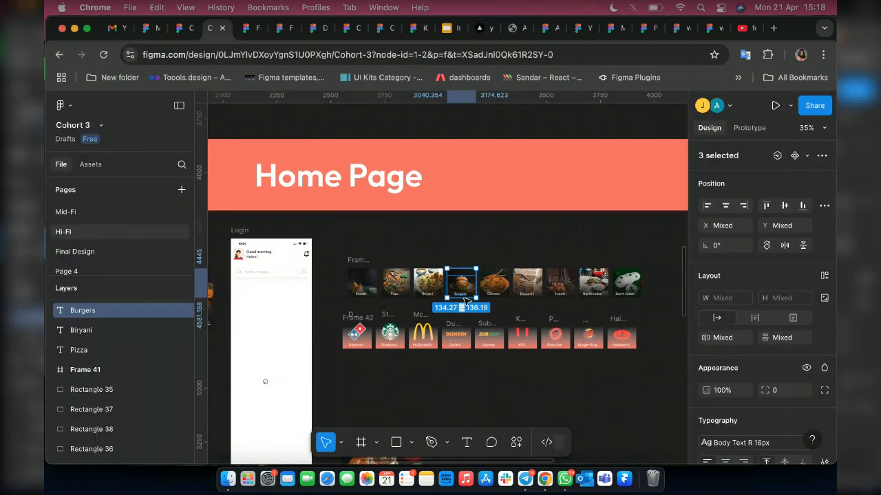
pyautogui.scroll(-4, 366, 287)
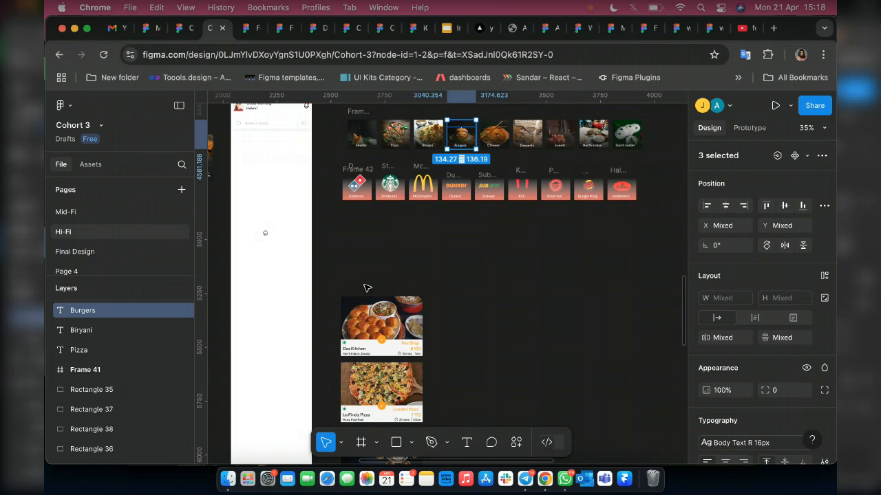
pyautogui.scroll(-1, 366, 288)
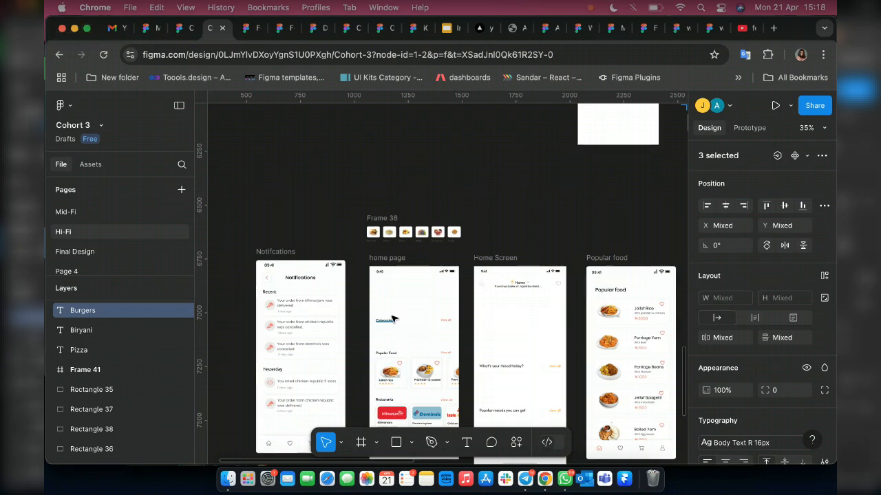
pyautogui.scroll(5, 548, 287)
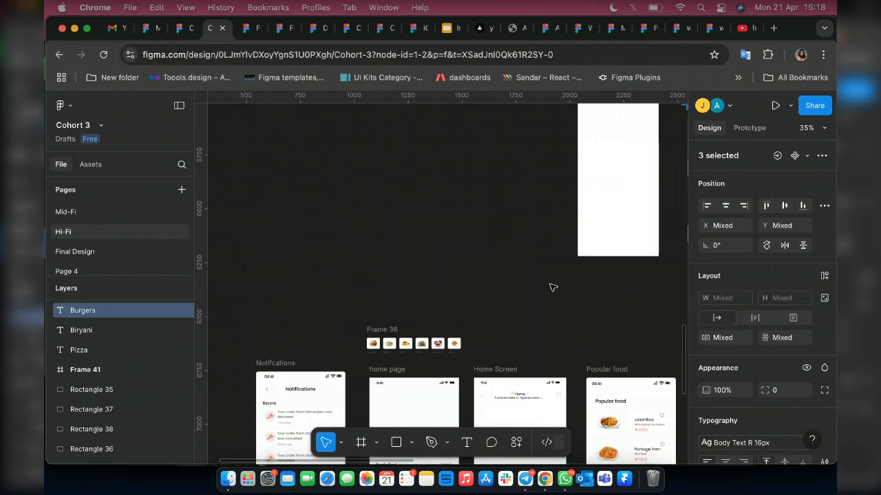
pyautogui.scroll(2, 506, 273)
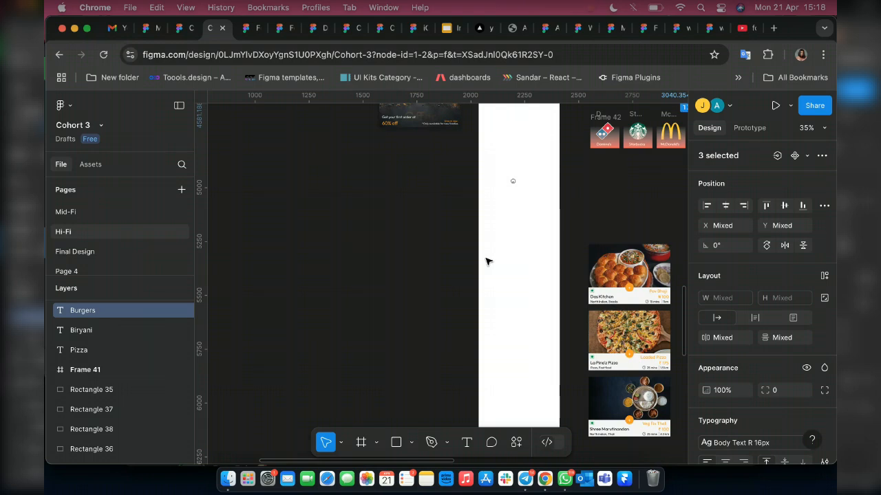
# Break up the greeting header row in the Home Page's Login frame and move its bell icon outside the frame, to about X 2451, Y 4353.
pyautogui.scroll(5, 486, 262)
pyautogui.scroll(5, 530, 199)
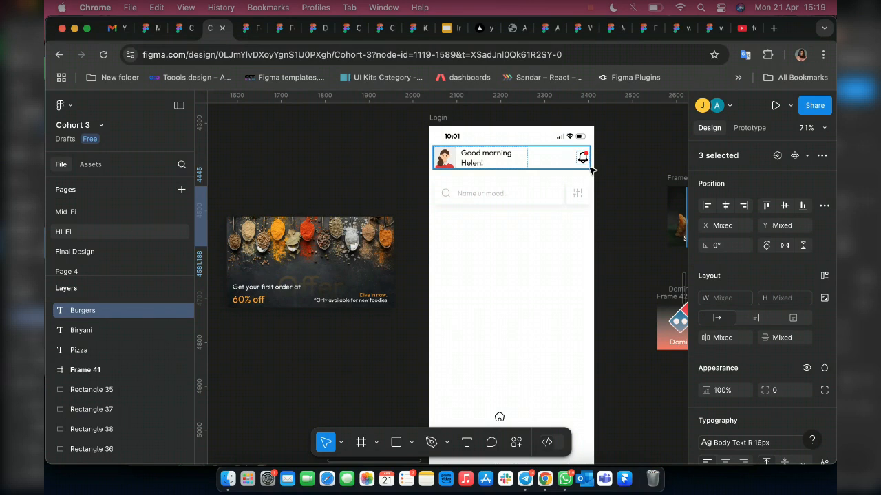
pyautogui.hotkey('shift', 'a')
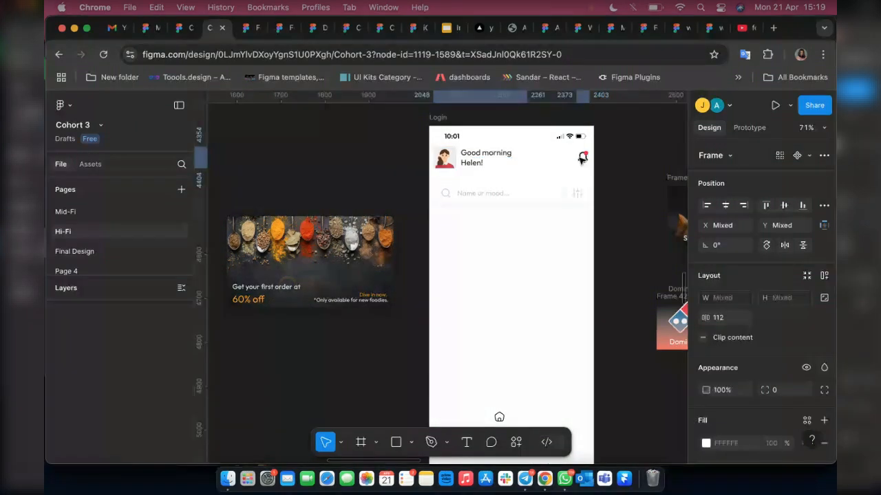
pyautogui.doubleClick(582, 159)
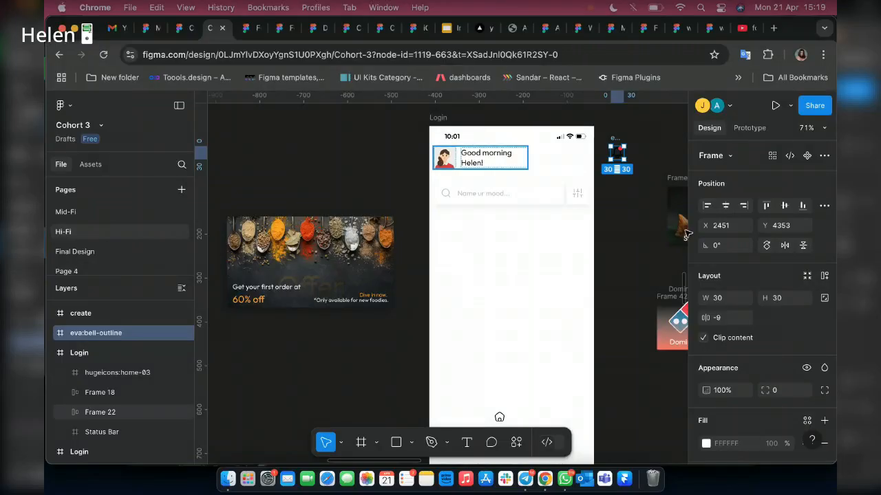
# Inspect the avatar and greeting text in the Login frame's header, including the text's size and typography style.
pyautogui.scroll(10, 486, 154)
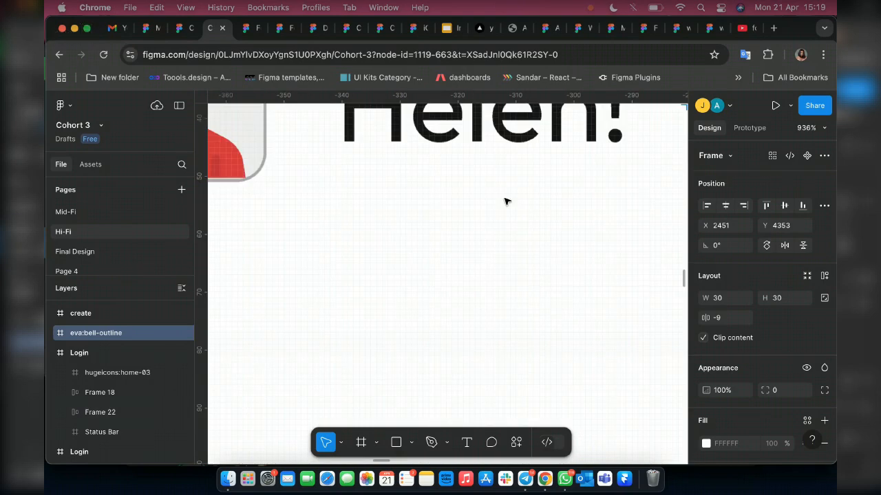
pyautogui.scroll(-5, 508, 213)
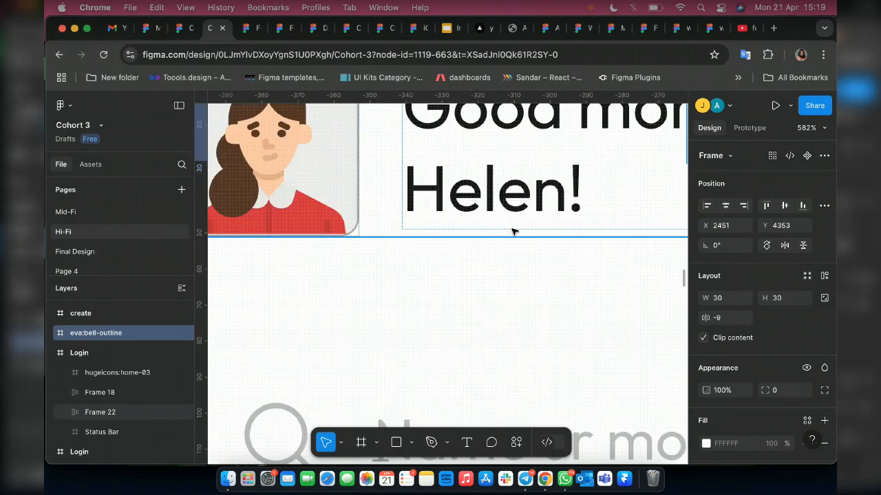
pyautogui.scroll(3, 516, 220)
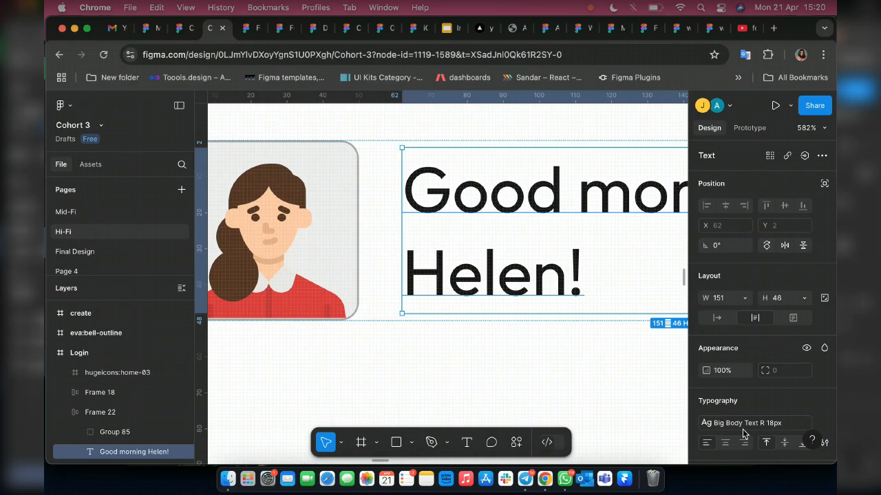
pyautogui.scroll(-5, 385, 248)
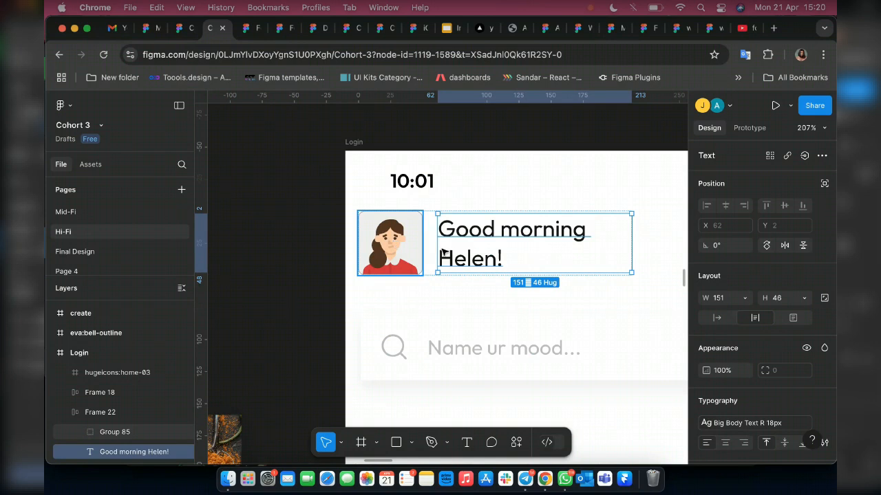
# Select the avatar group in the Login frame's header and dismiss the Dictation prompt.
pyautogui.click(405, 242)
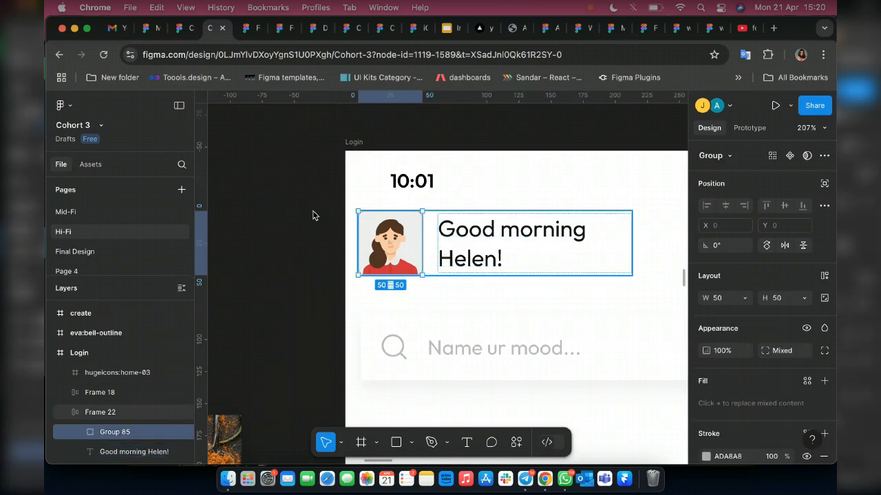
pyautogui.scroll(-3, 414, 331)
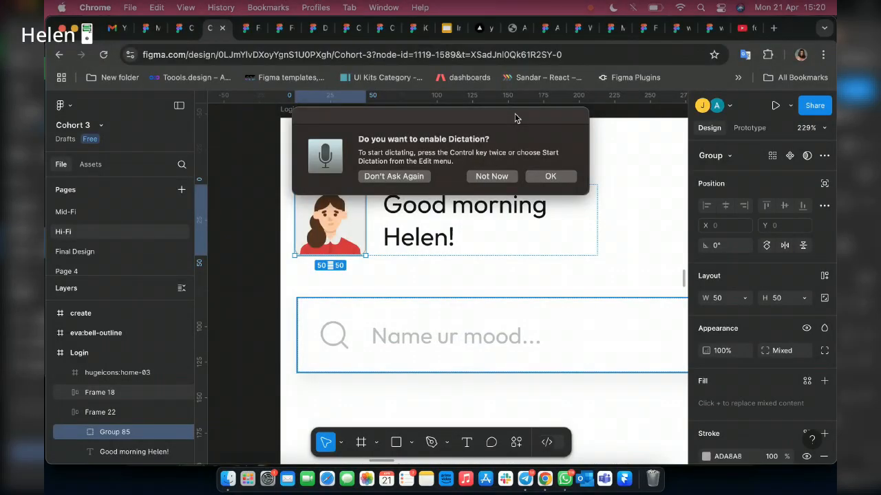
pyautogui.press('Escape')
# Replace the search bar's placeholder text with "Search best meal".
pyautogui.click(456, 338)
pyautogui.doubleClick(455, 338)
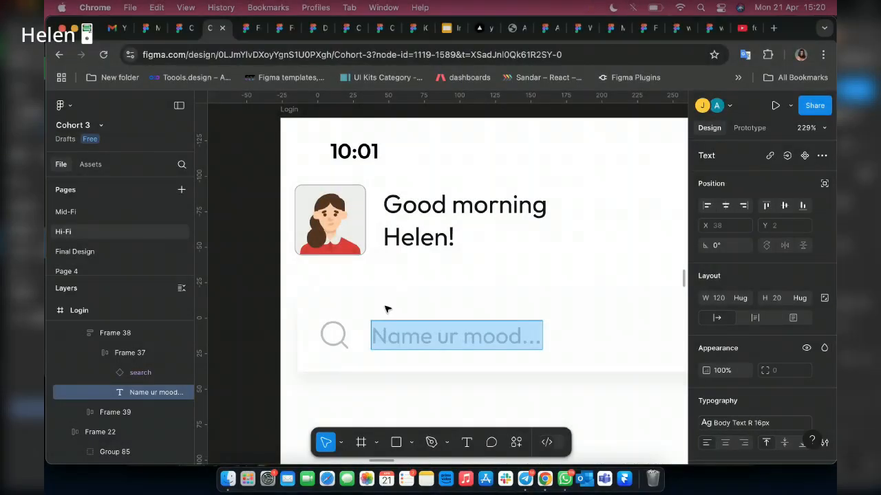
pyautogui.press('Escape')
pyautogui.scroll(-5, 321, 337)
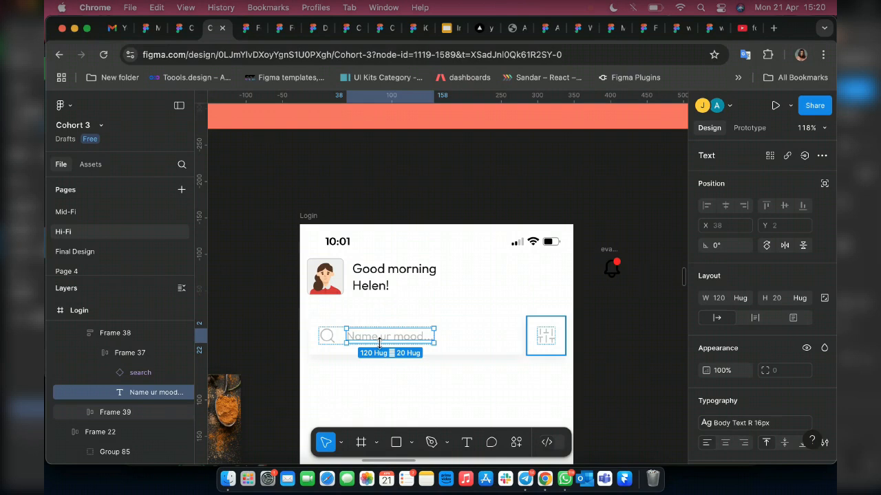
pyautogui.scroll(5, 379, 342)
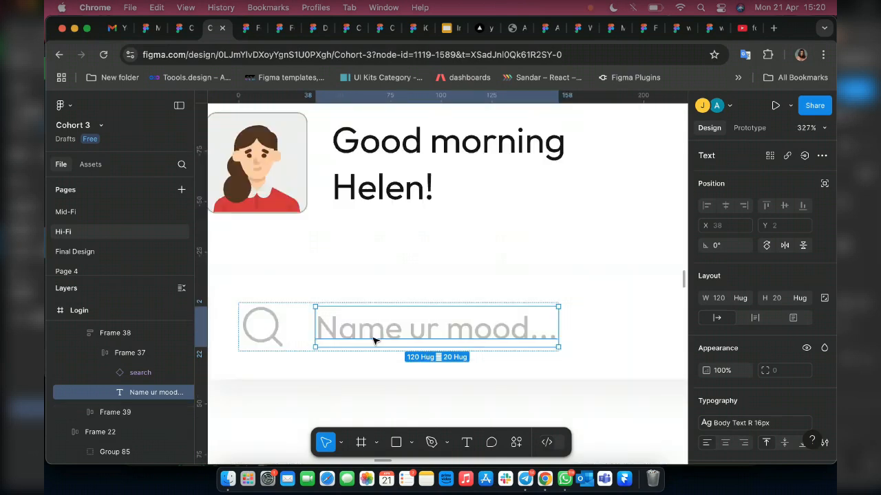
pyautogui.doubleClick(386, 331)
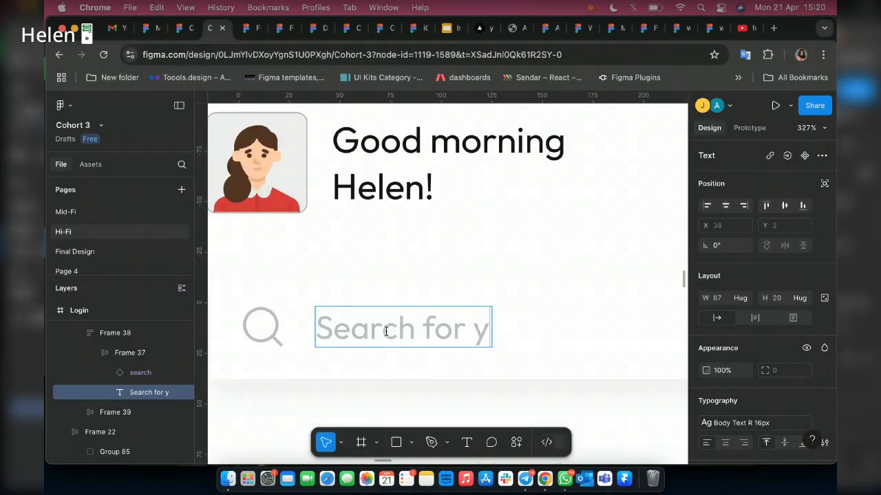
pyautogui.write('our b')
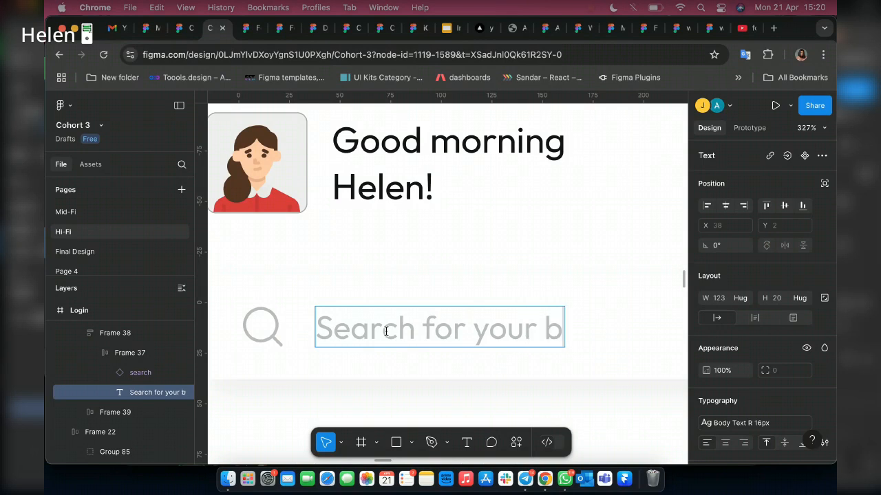
pyautogui.press('BackSpace')
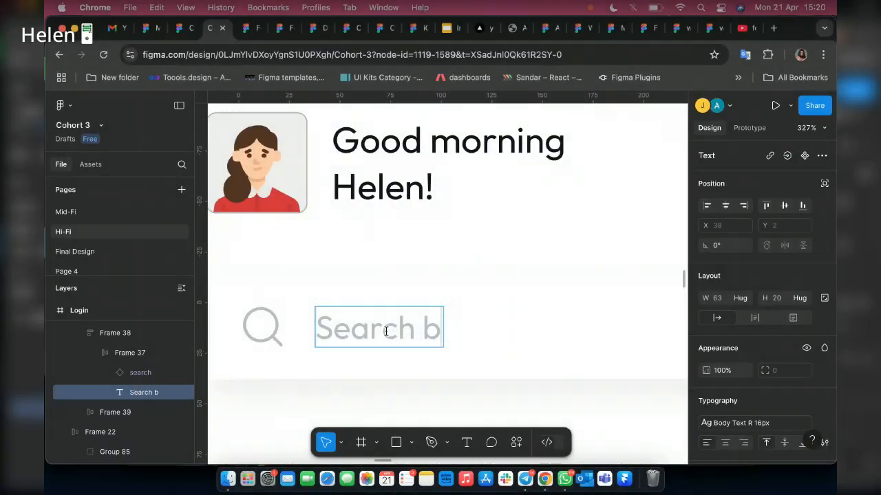
pyautogui.write('est meal')
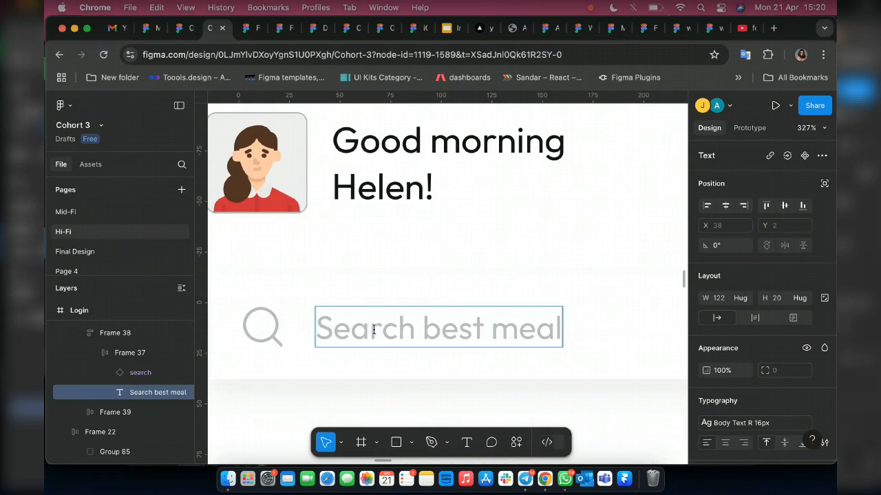
# Select the spice-themed "60% off" offer banner beside the Login frame and examine its text and size.
pyautogui.scroll(-5, 374, 329)
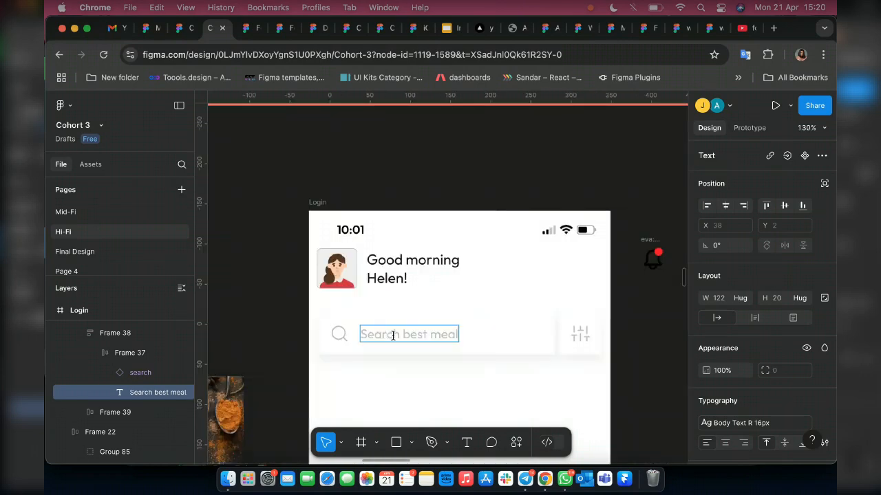
pyautogui.scroll(-3, 487, 258)
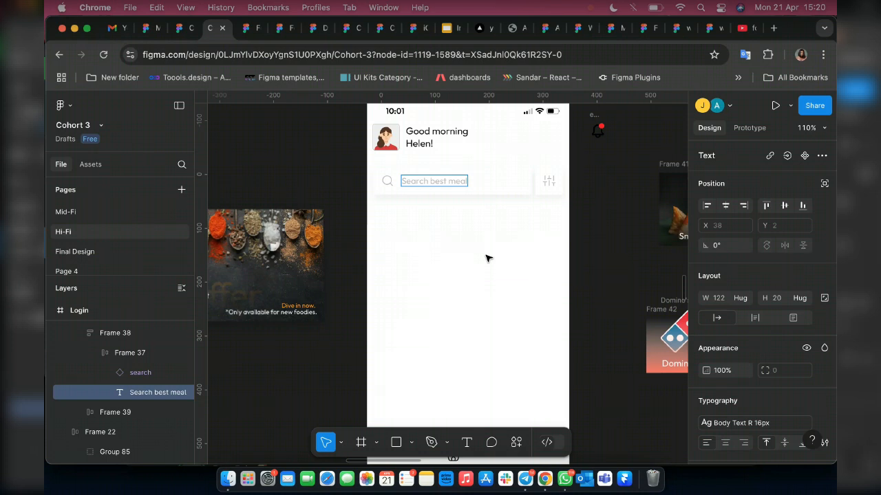
pyautogui.scroll(-3, 487, 258)
pyautogui.hscroll(-5, 342, 239)
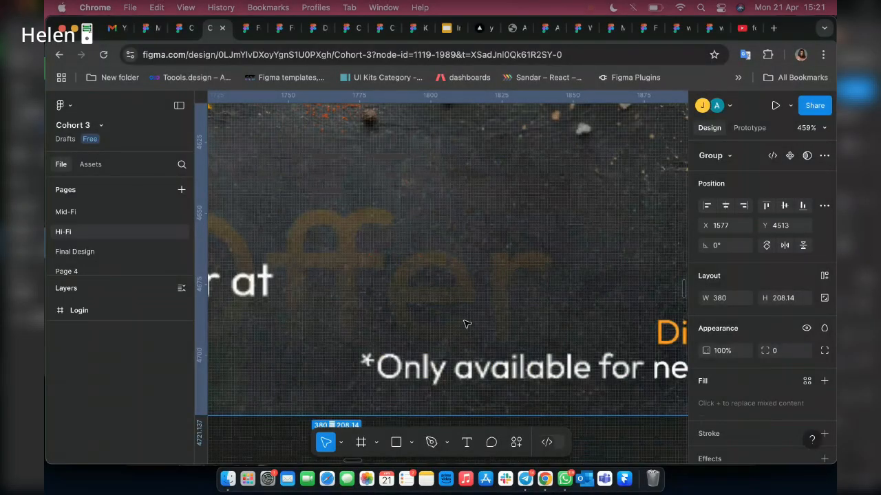
pyautogui.scroll(-5, 465, 323)
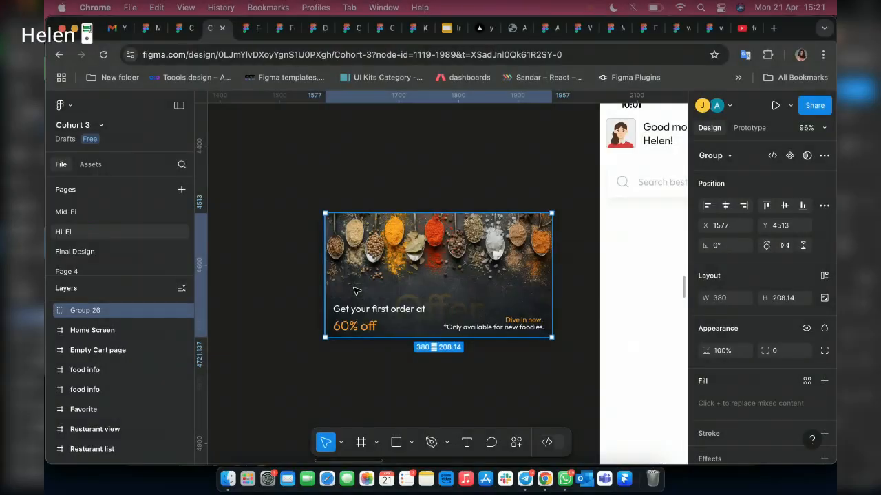
pyautogui.scroll(4, 356, 291)
pyautogui.hscroll(3, 355, 291)
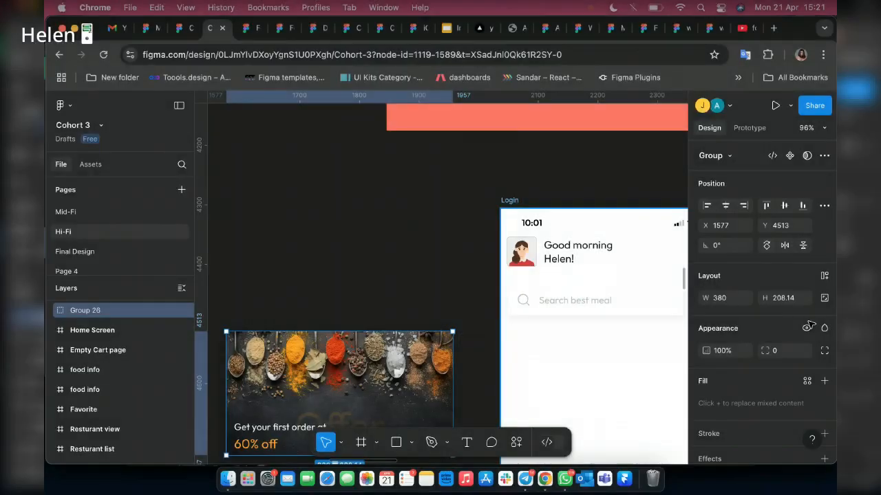
# Show the 6-column layout grid on the Login frame.
pyautogui.click(509, 200)
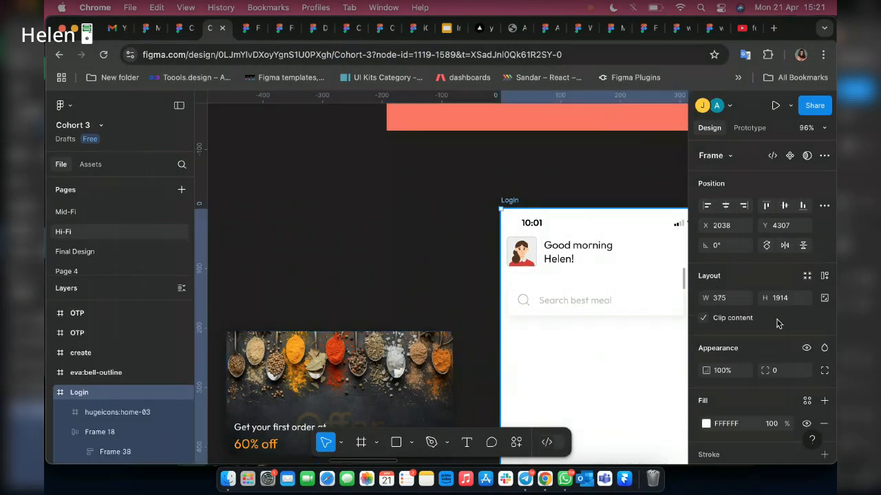
pyautogui.scroll(-1, 793, 369)
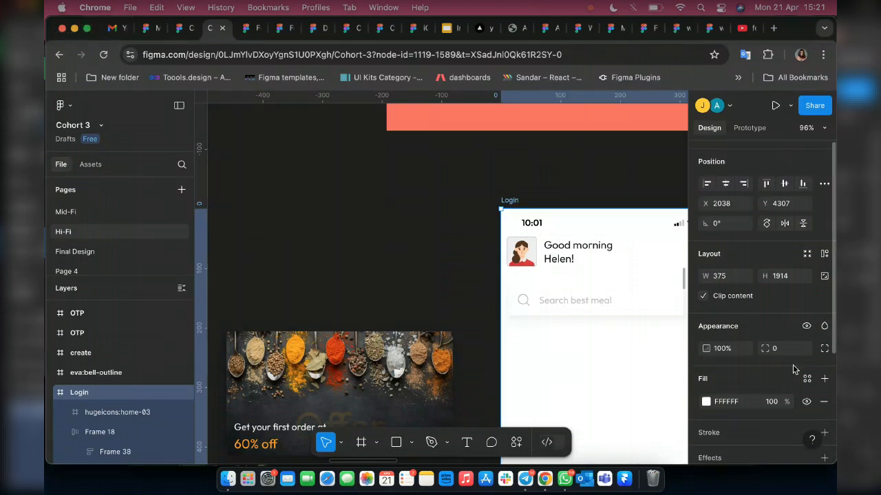
pyautogui.scroll(-5, 792, 370)
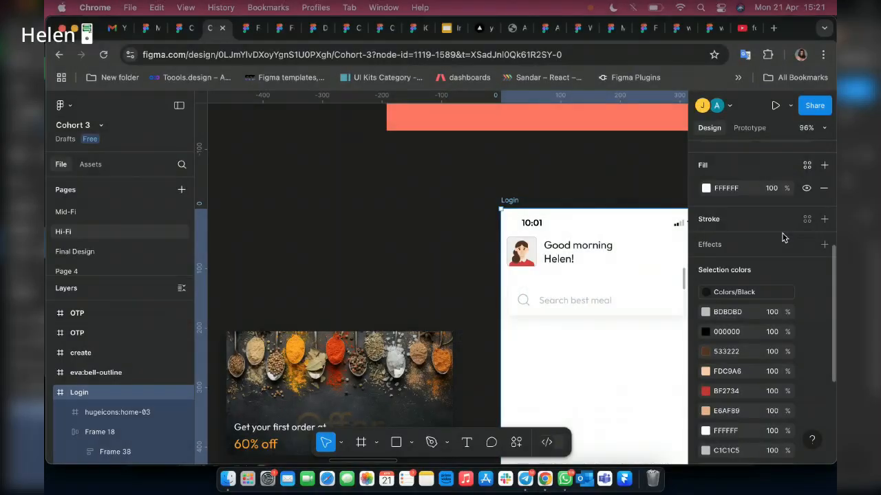
pyautogui.scroll(-3, 795, 313)
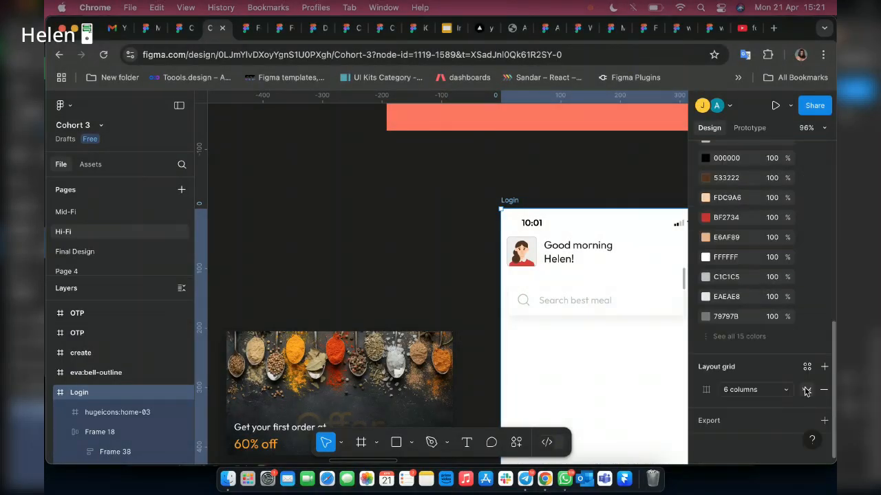
pyautogui.click(807, 391)
pyautogui.hscroll(3, 490, 245)
pyautogui.scroll(-1, 491, 245)
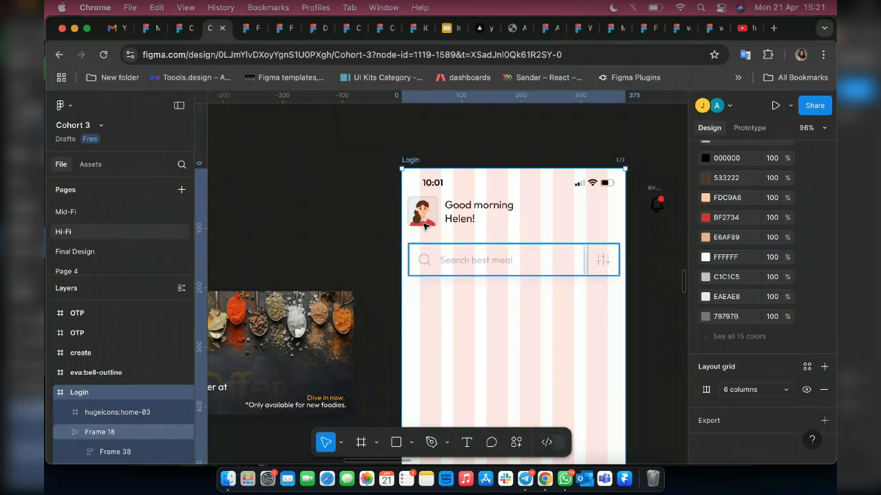
# Move the avatar and greeting row to X 30 so it lines up with the first grid column.
pyautogui.scroll(3, 424, 226)
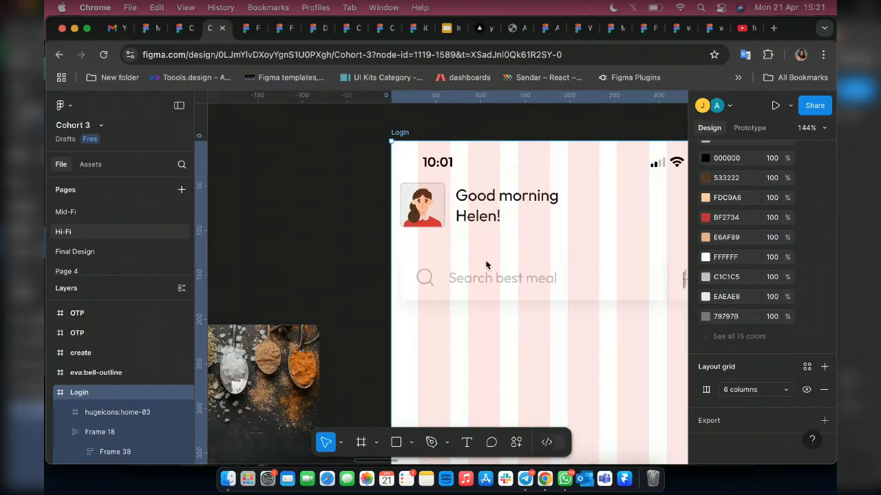
pyautogui.scroll(5, 534, 231)
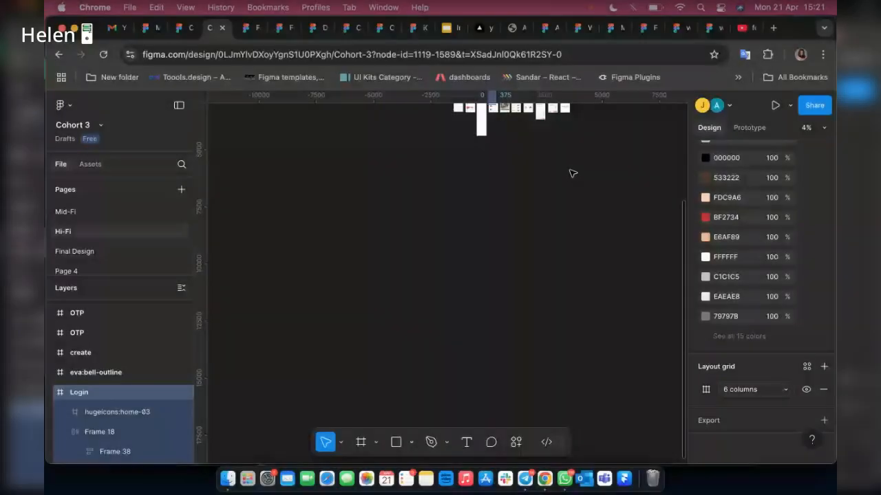
pyautogui.scroll(3, 571, 173)
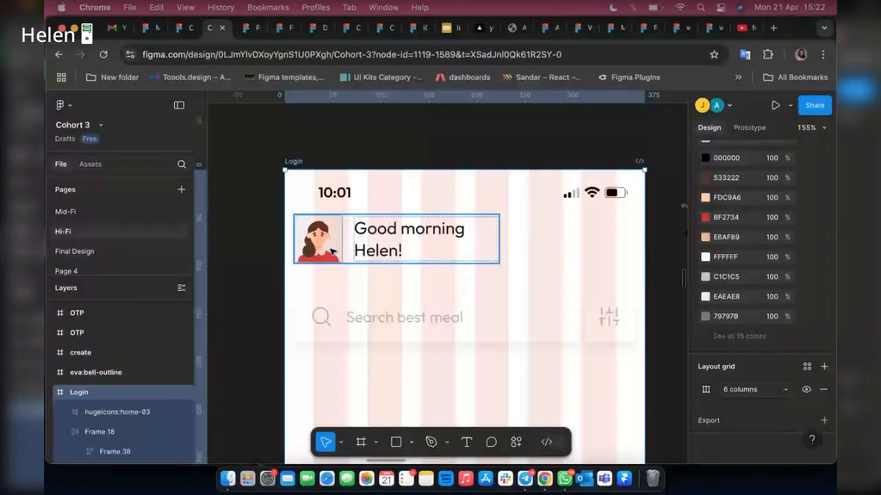
pyautogui.moveTo(332, 252); pyautogui.dragTo(349, 244)
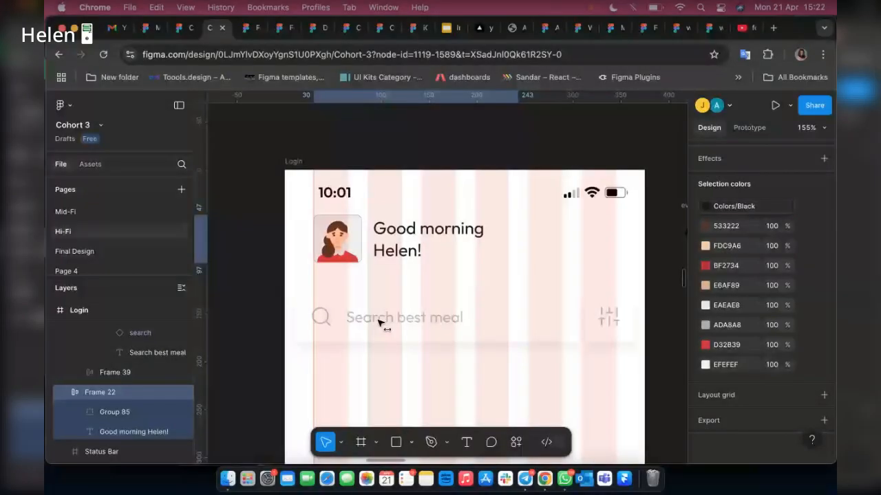
# Fit the search row to the column grid at X 31 with a width of 314, and narrow its search field to 257.
pyautogui.click(521, 321)
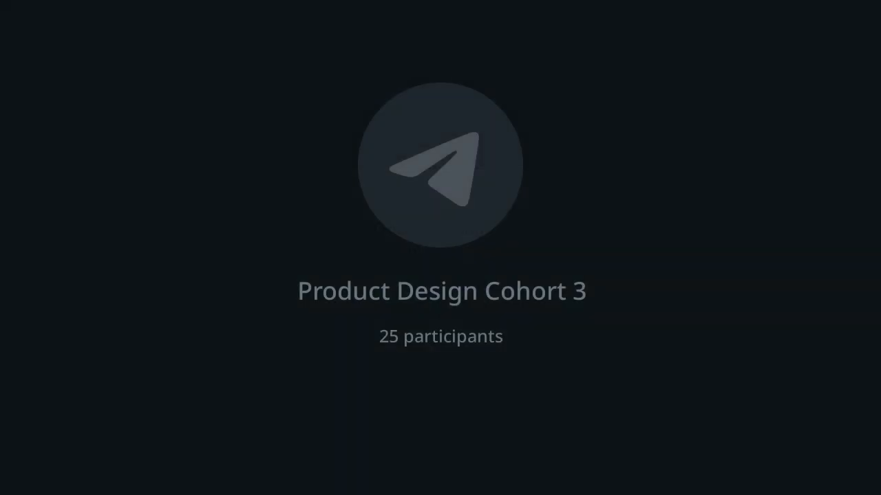
pyautogui.moveTo(296, 322); pyautogui.dragTo(318, 322)
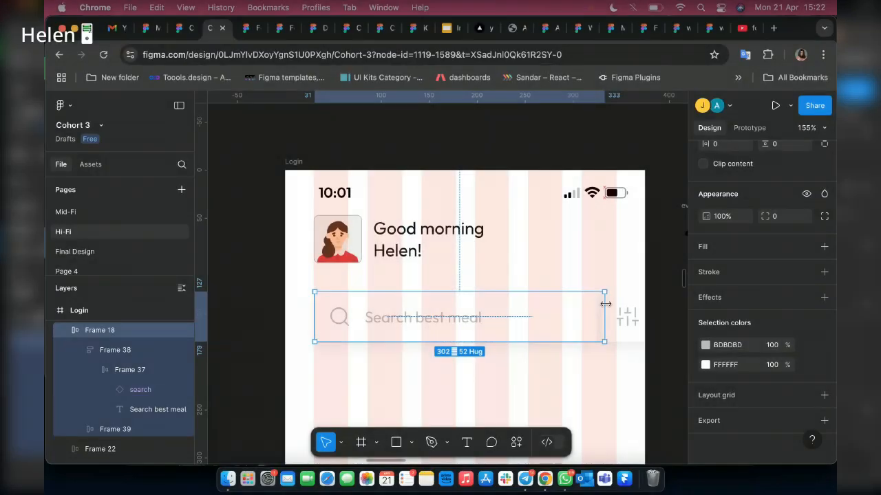
pyautogui.moveTo(606, 303); pyautogui.dragTo(624, 314)
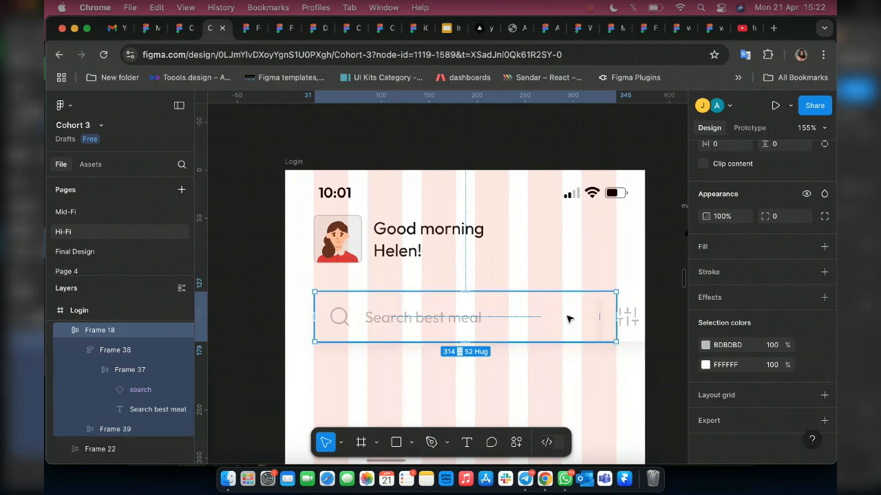
pyautogui.click(388, 334)
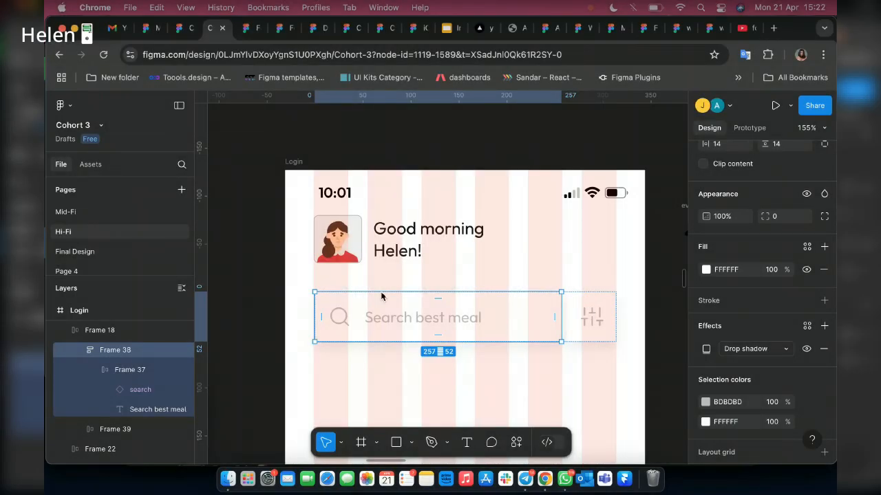
pyautogui.click(382, 297)
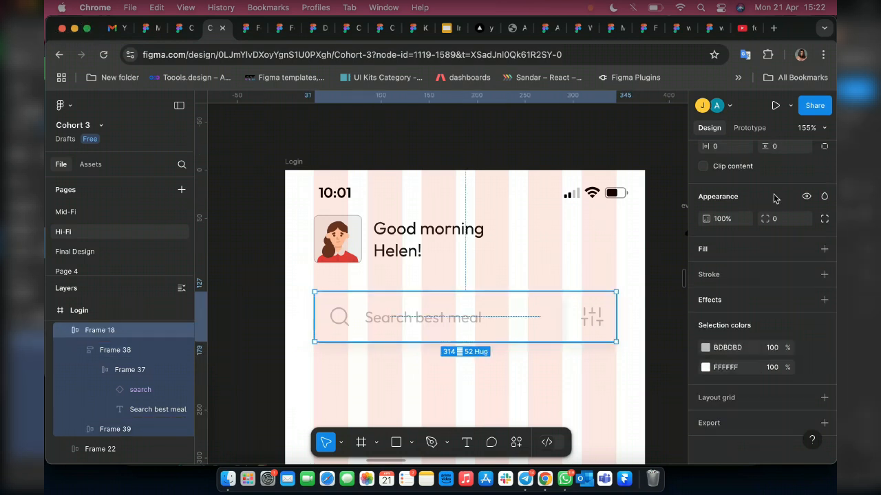
pyautogui.scroll(3, 776, 199)
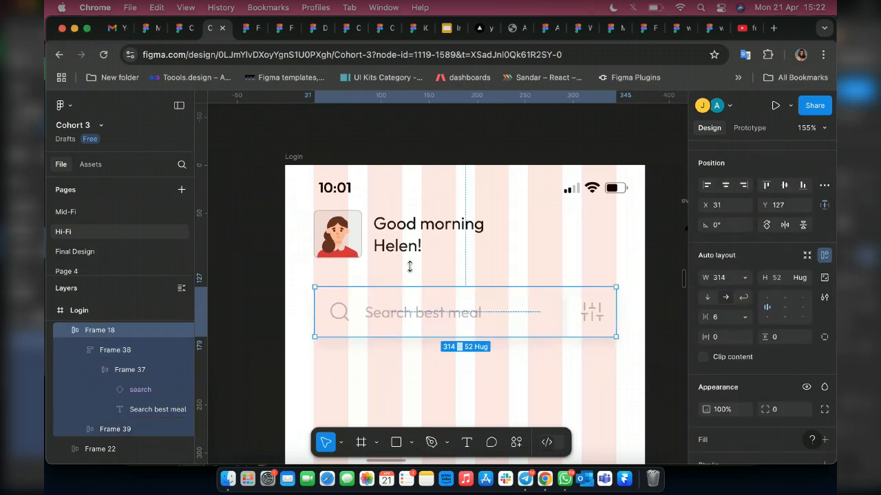
# Move the spice offer banner over the Login frame below the search row, to about X 2101, Y 4542.
pyautogui.scroll(-5, 433, 271)
pyautogui.scroll(-2, 357, 263)
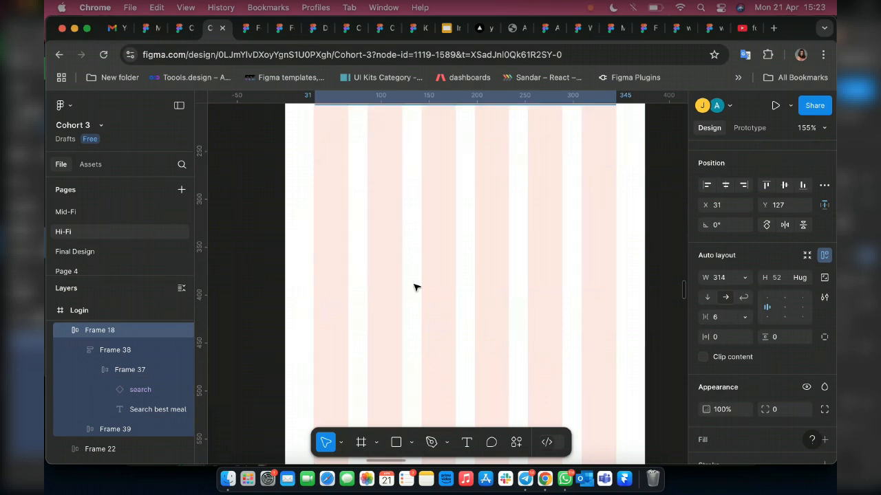
pyautogui.scroll(8, 415, 287)
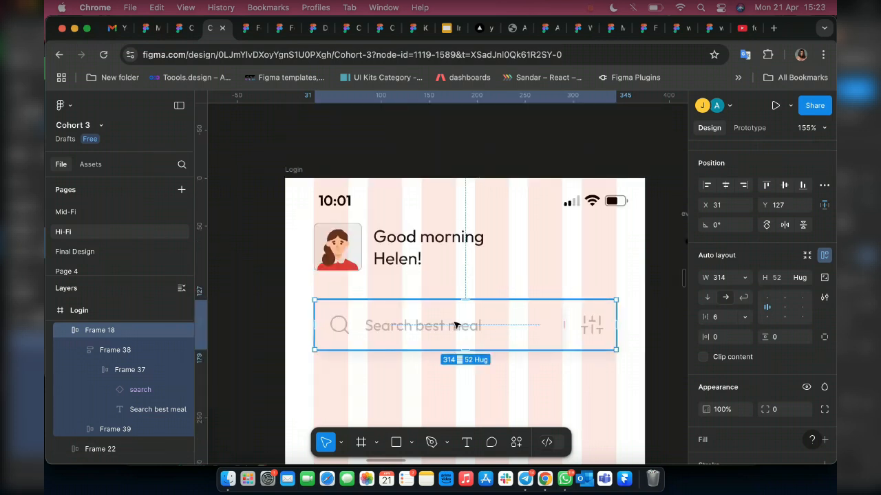
pyautogui.click(289, 171)
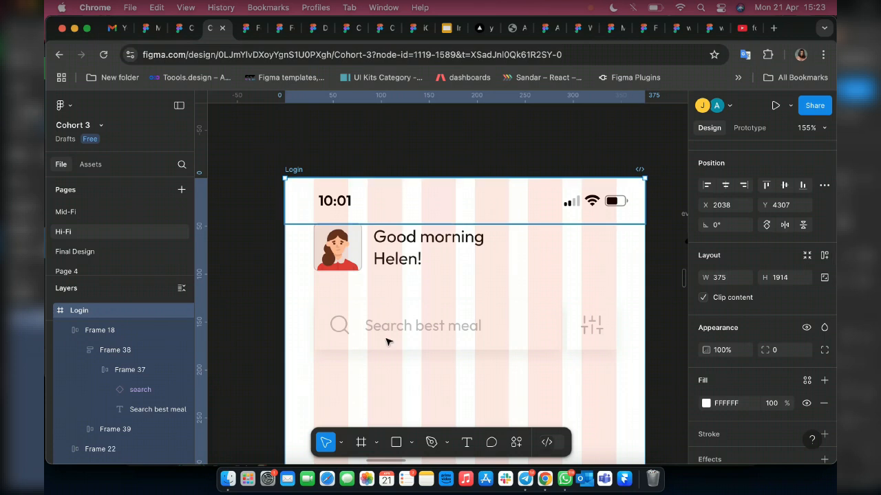
pyautogui.scroll(-3, 414, 280)
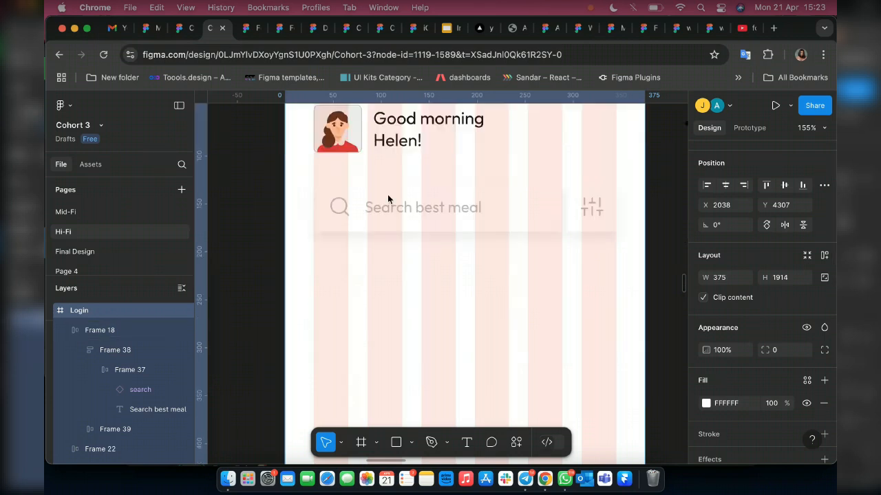
pyautogui.scroll(-10, 521, 239)
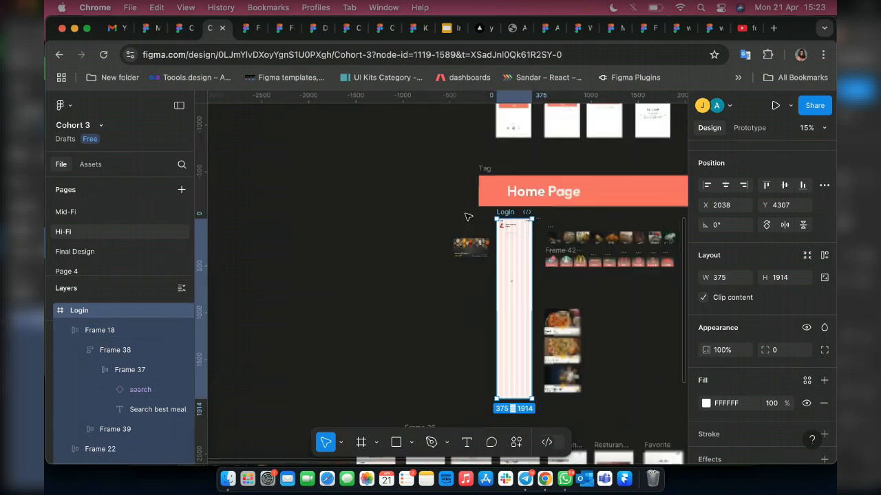
pyautogui.scroll(3, 562, 269)
pyautogui.scroll(2, 519, 289)
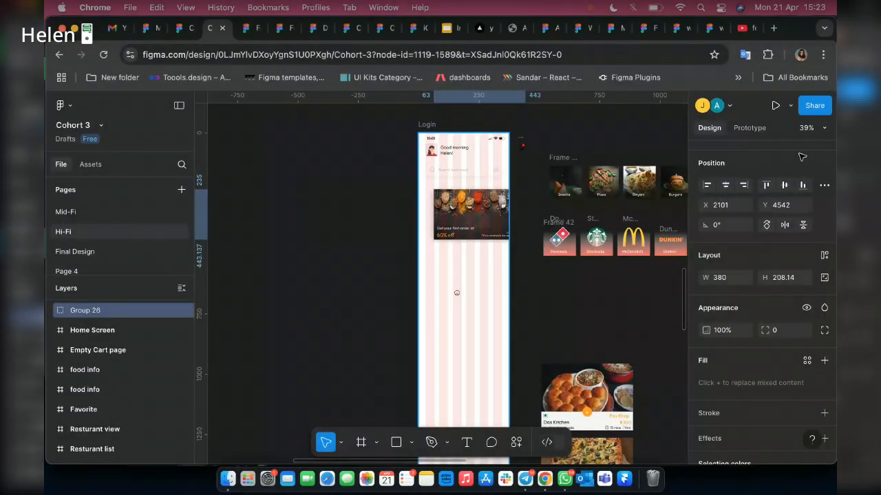
# Align the spice offer banner horizontally in the Login frame and move it up to X 0, Y 185.
pyautogui.click(724, 186)
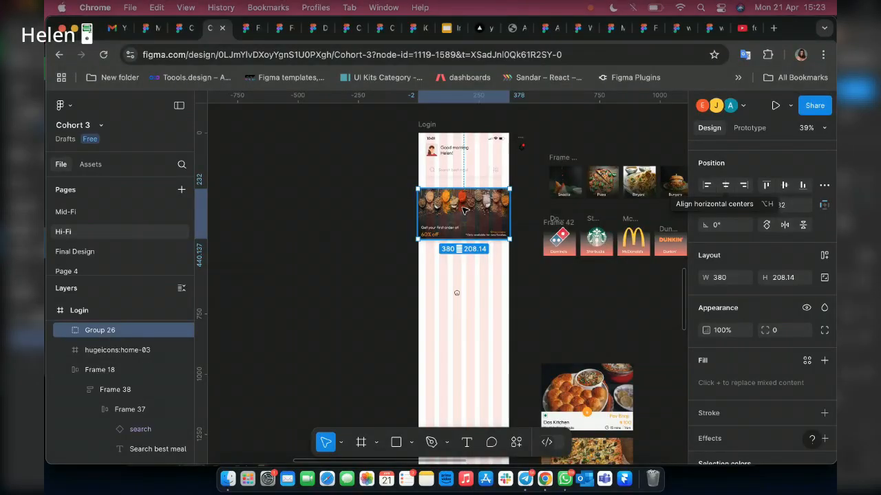
pyautogui.scroll(5, 464, 211)
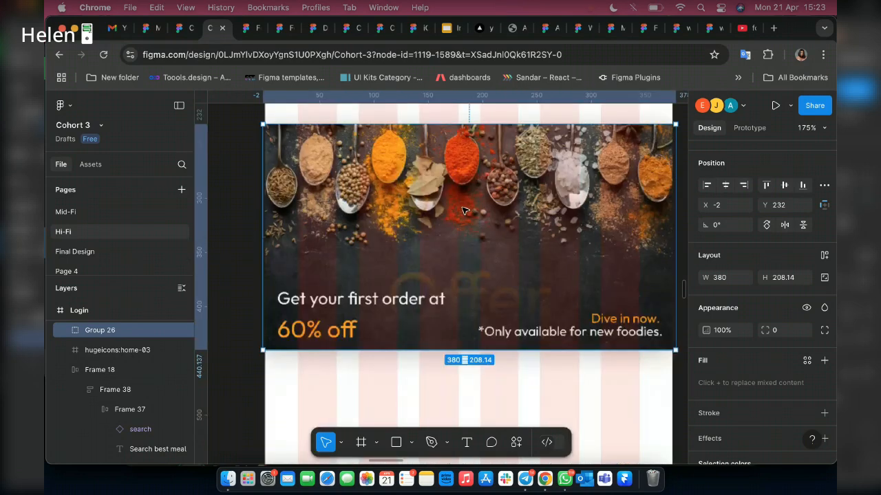
pyautogui.scroll(-2, 464, 209)
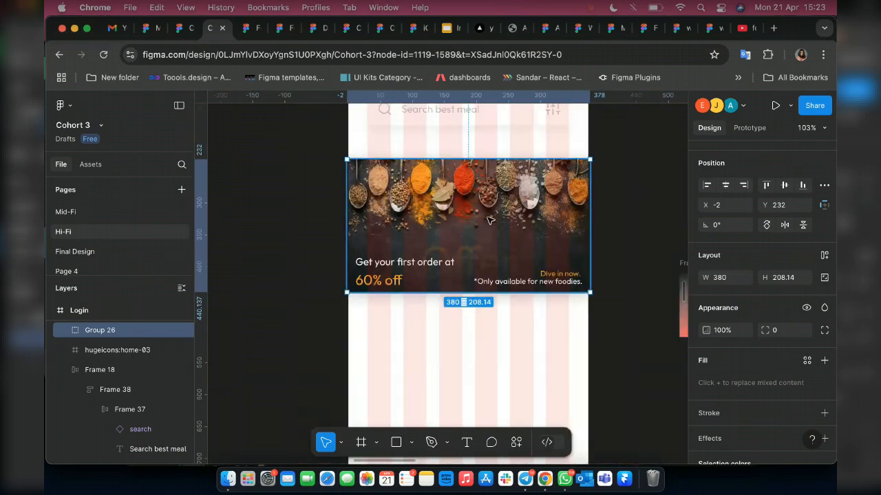
pyautogui.moveTo(490, 220); pyautogui.dragTo(491, 216)
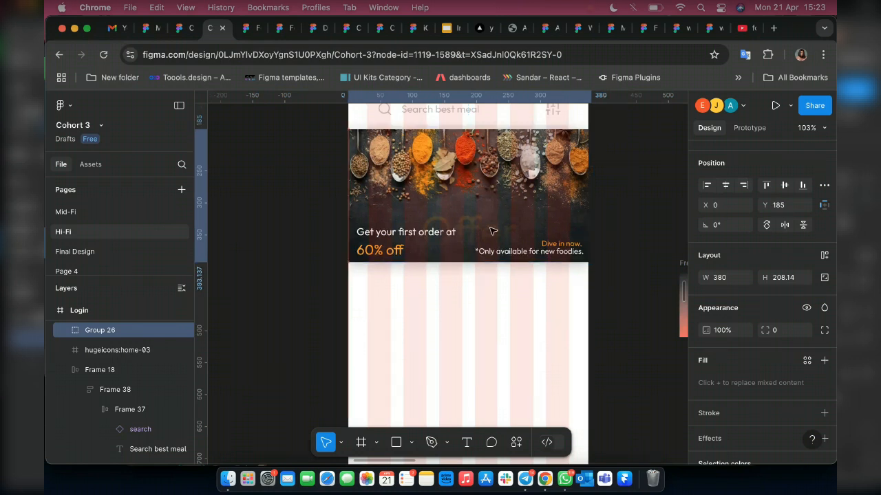
pyautogui.scroll(-5, 492, 232)
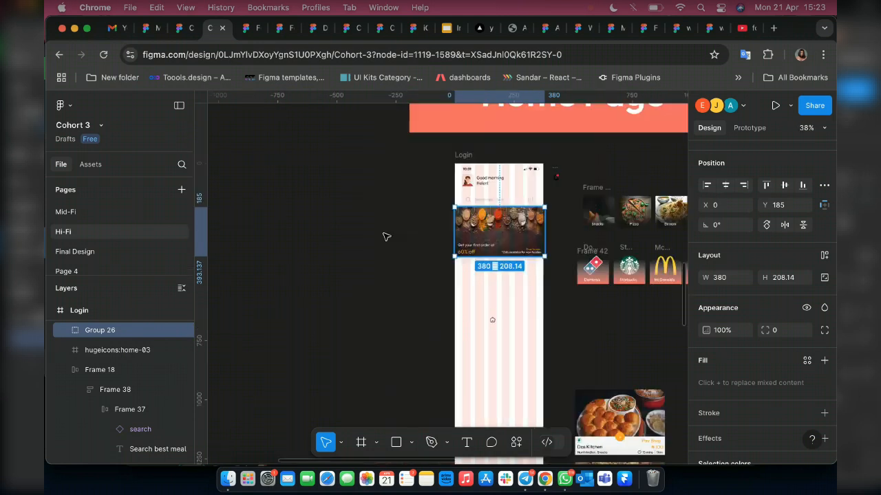
# Move the spice offer banner out of the Login frame to about X 1223, Y 4490 and ungroup its layers.
pyautogui.moveTo(385, 236); pyautogui.dragTo(349, 224)
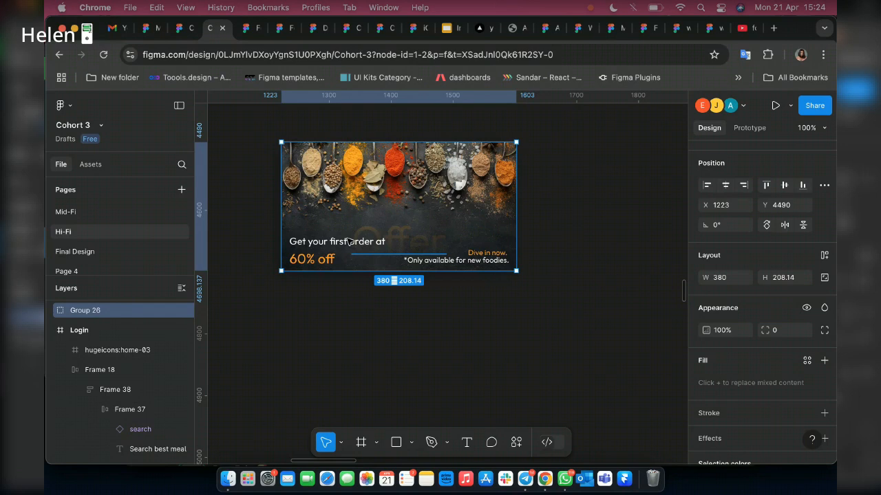
pyautogui.press('Return')
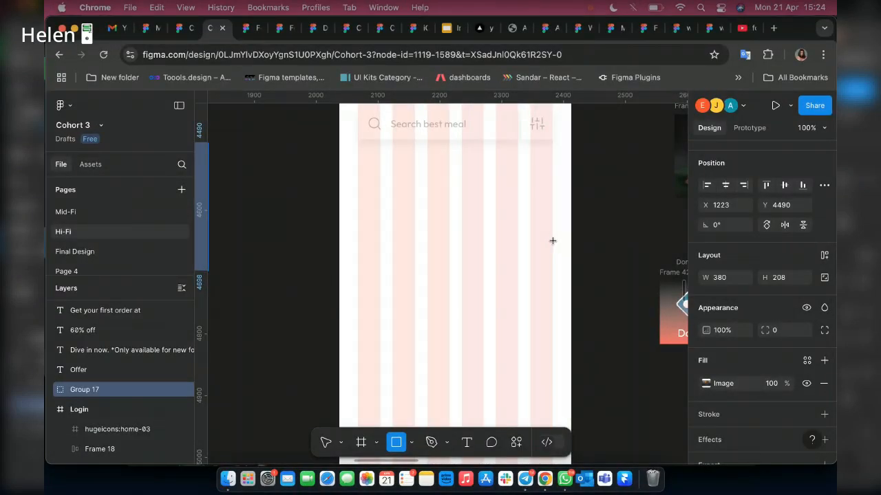
# Draw a rectangle about 316 by 152 below the search row in the Login frame, at about X 30, Y 191.
pyautogui.moveTo(354, 146)
pyautogui.mouseDown()
pyautogui.moveTo(348, 187)
pyautogui.moveTo(554, 241)
pyautogui.mouseUp()
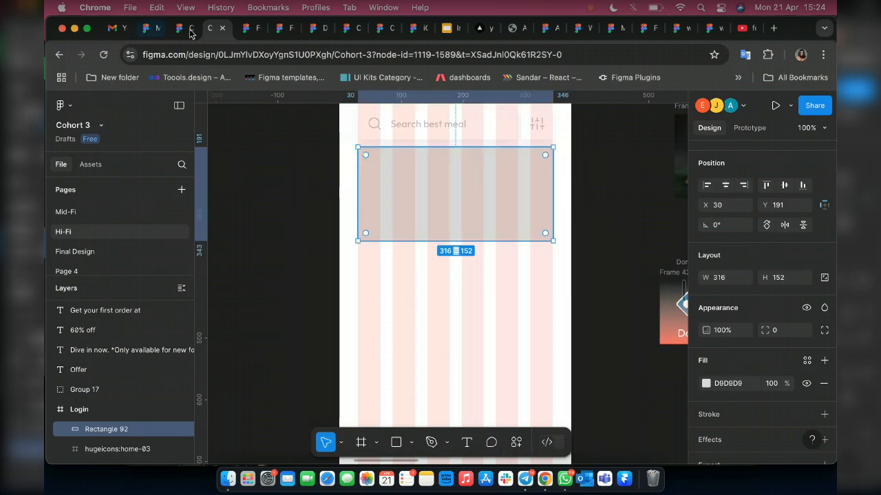
# Close the unneeded Food-app, FoodMood and drafts browser tabs along with the duplicate Cohort 3 design and prototype tabs.
pyautogui.click(256, 30)
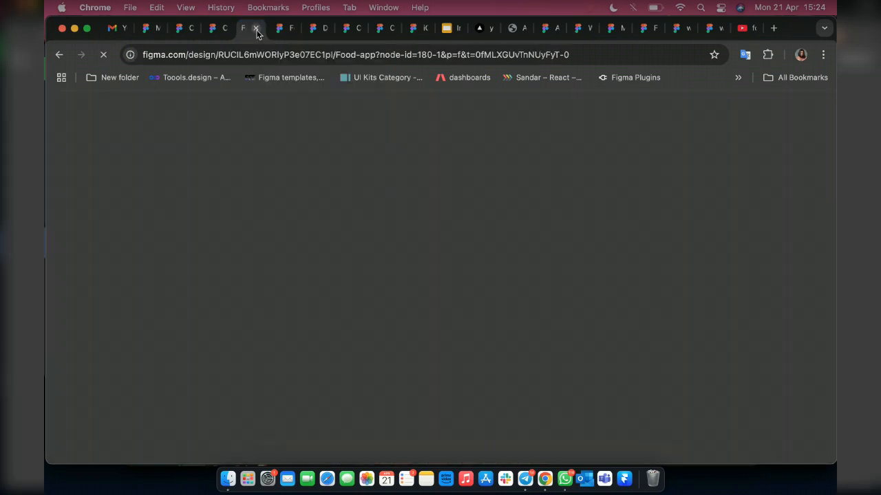
pyautogui.click(256, 30)
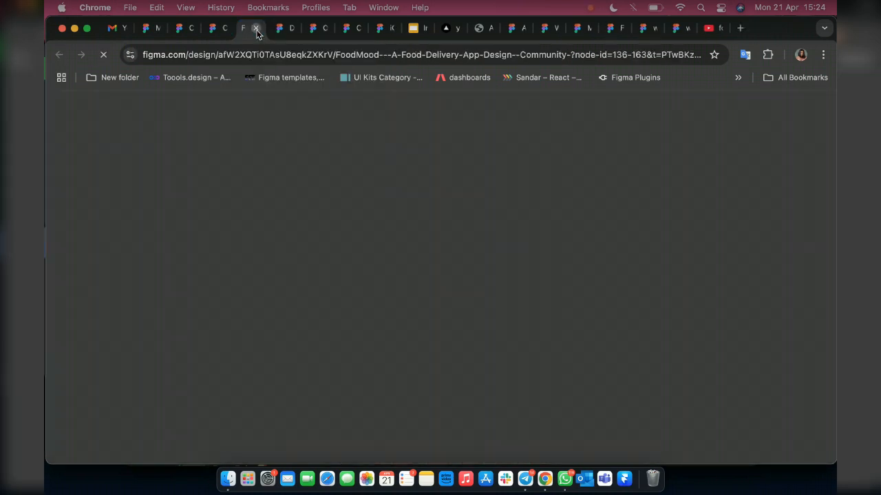
pyautogui.click(256, 30)
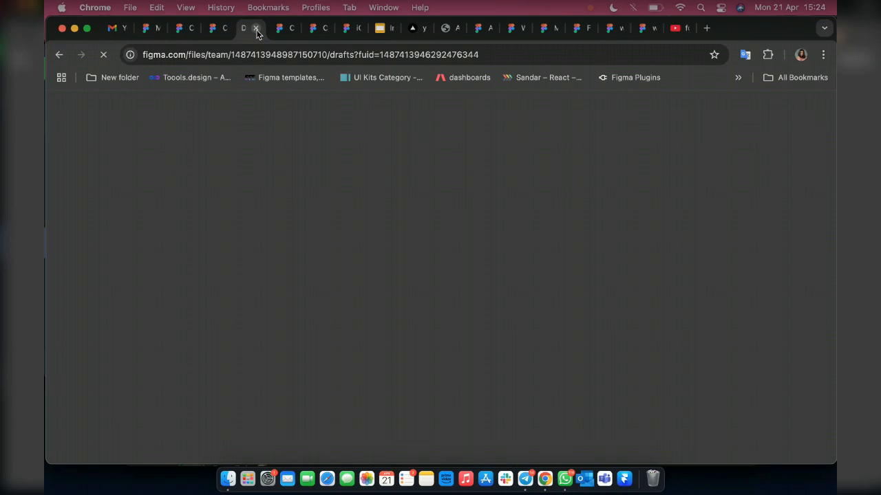
pyautogui.click(256, 30)
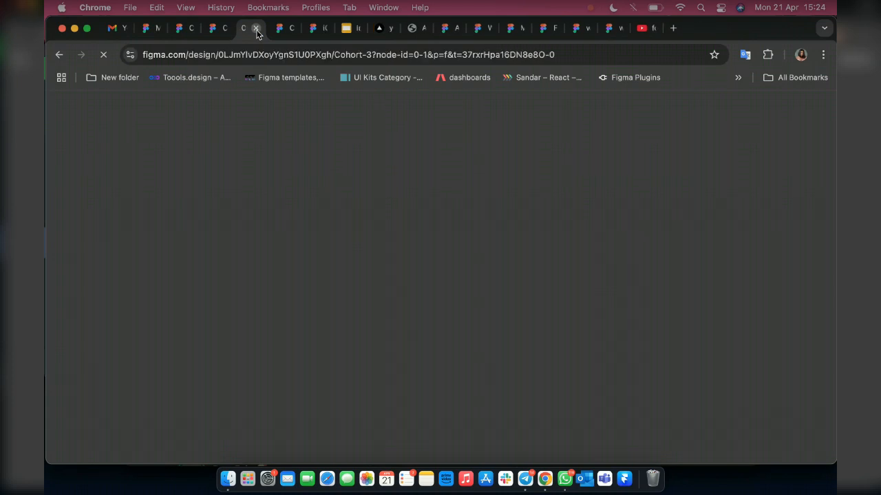
pyautogui.click(256, 30)
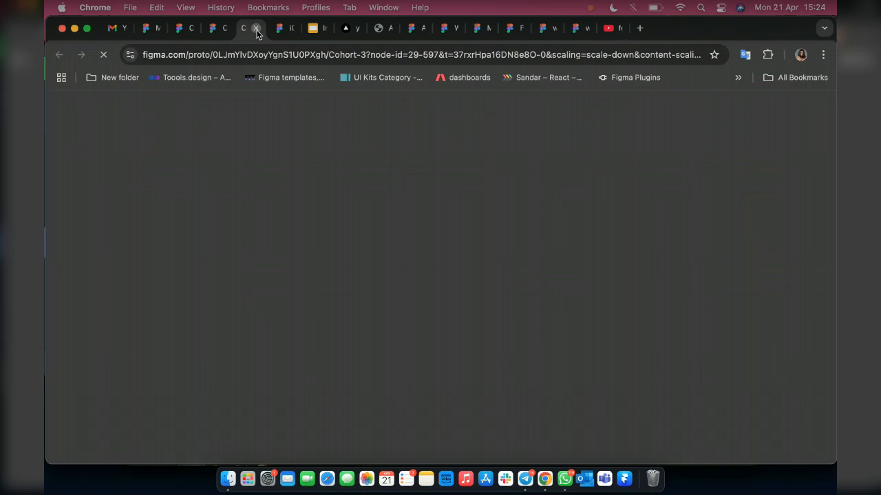
pyautogui.click(256, 31)
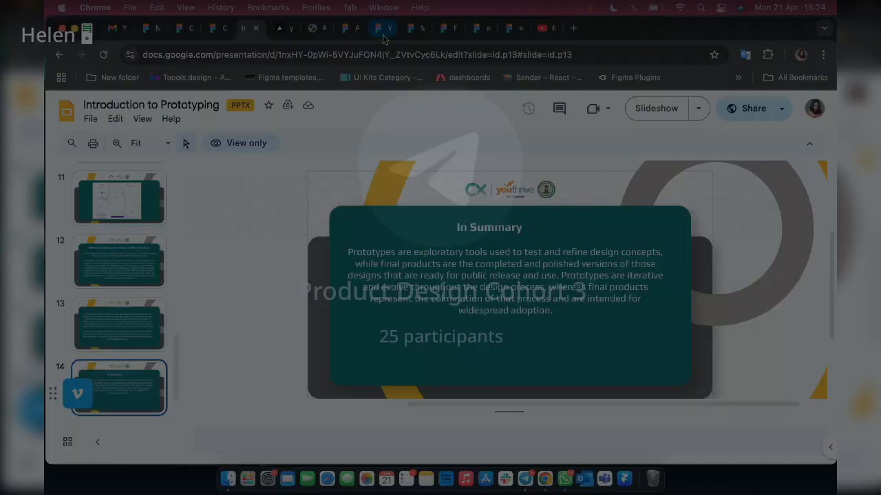
# Close the Mary's Palace, Untitled and Mid-fidelity Figma tabs and the YouTube tab.
pyautogui.click(386, 28)
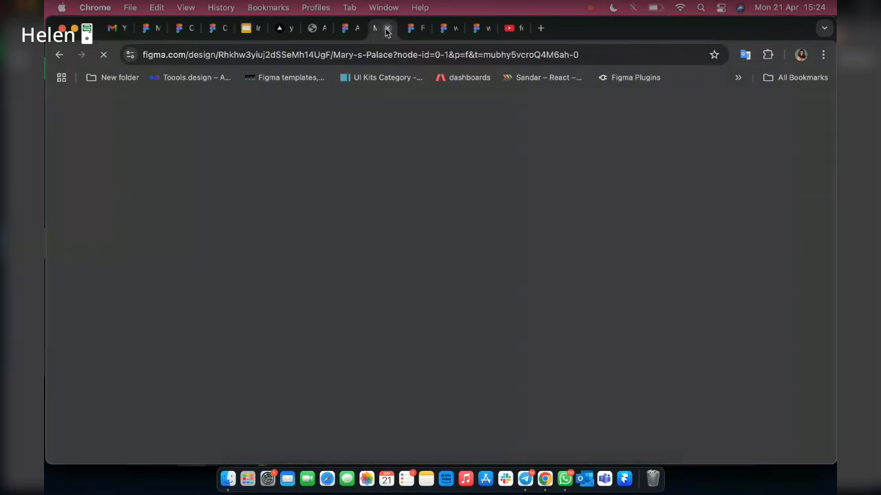
pyautogui.click(386, 28)
pyautogui.click(386, 29)
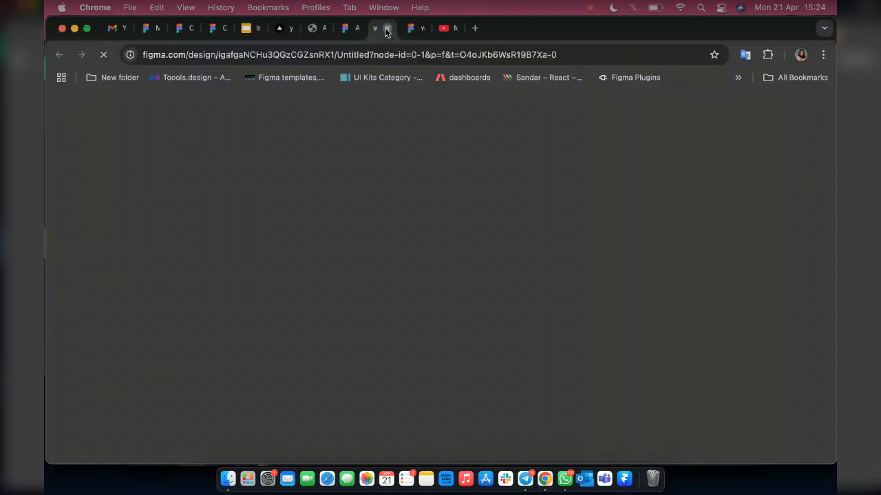
pyautogui.click(386, 28)
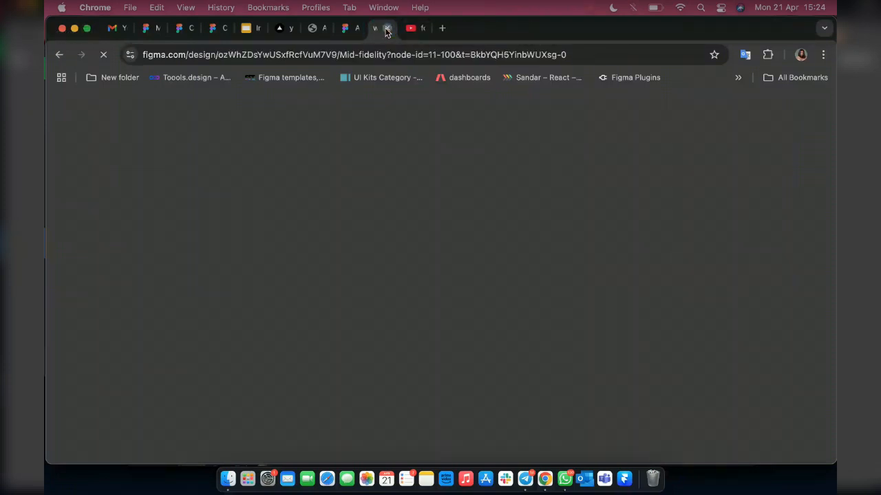
pyautogui.click(386, 28)
pyautogui.click(386, 28)
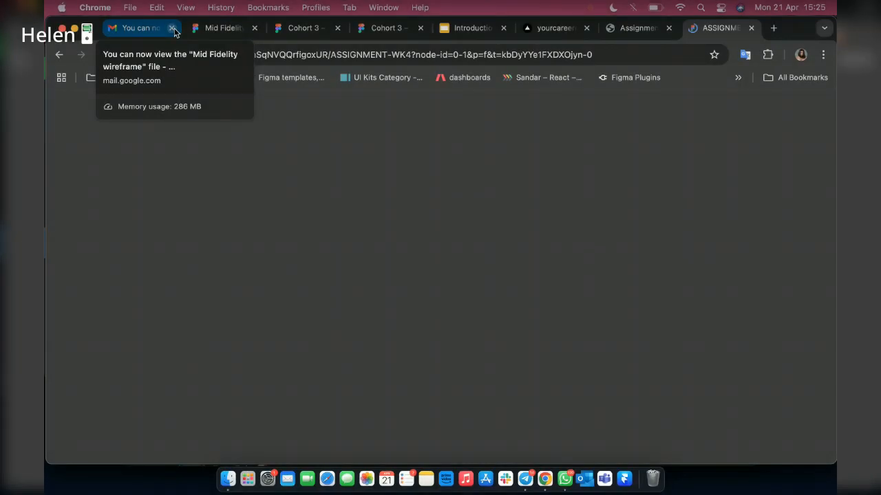
# Close the Gmail, Cohort 3 FigJam and Assignment tabs, keeping the Cohort 3 design file open.
pyautogui.click(173, 29)
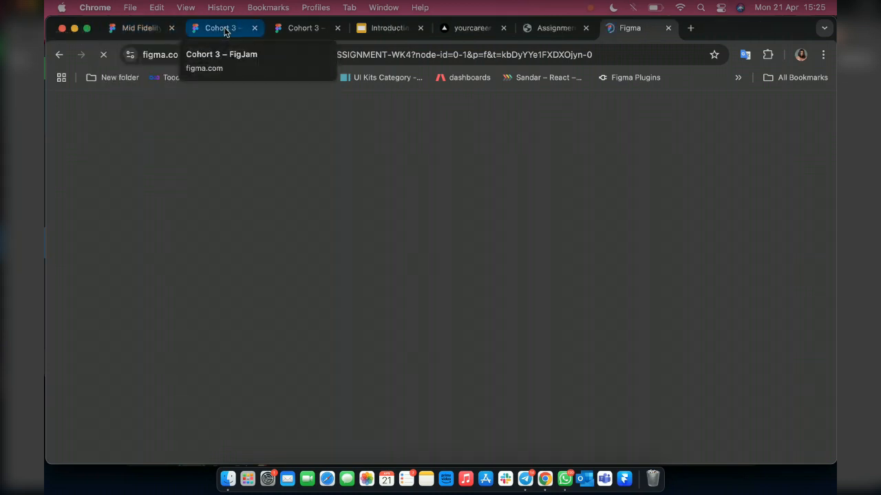
pyautogui.click(254, 28)
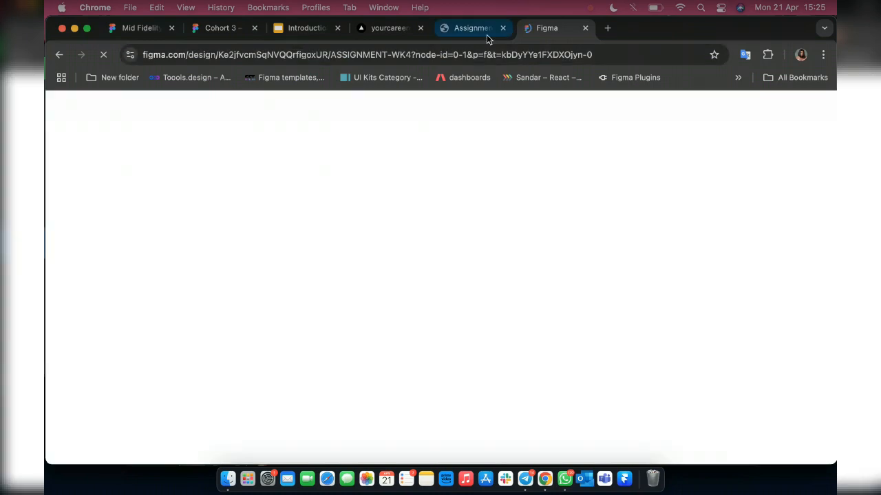
pyautogui.click(502, 28)
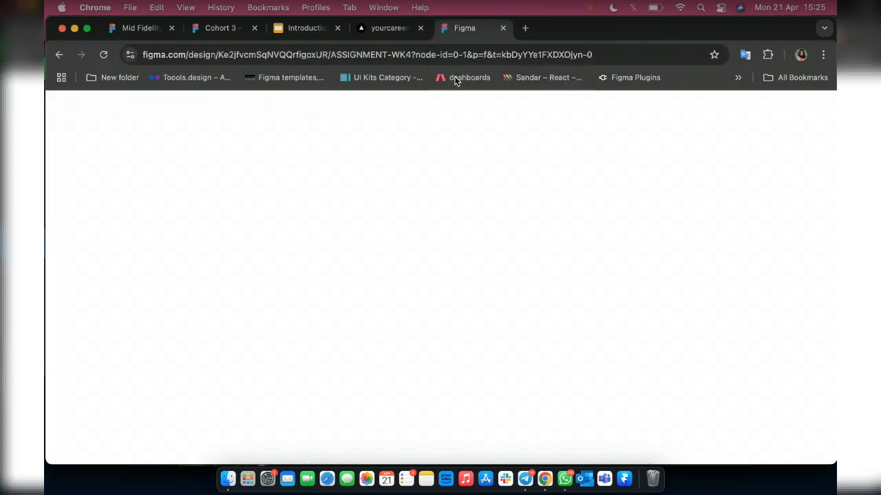
pyautogui.hotkey('ctrl', 'shift', 'Tab')
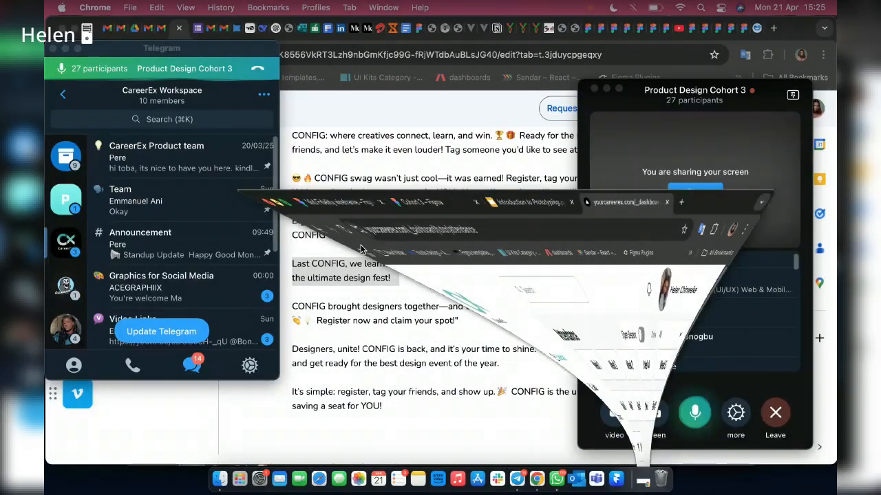
# In the other browser window, close the Figma Team project and Google Play Store Template tabs.
pyautogui.click(586, 34)
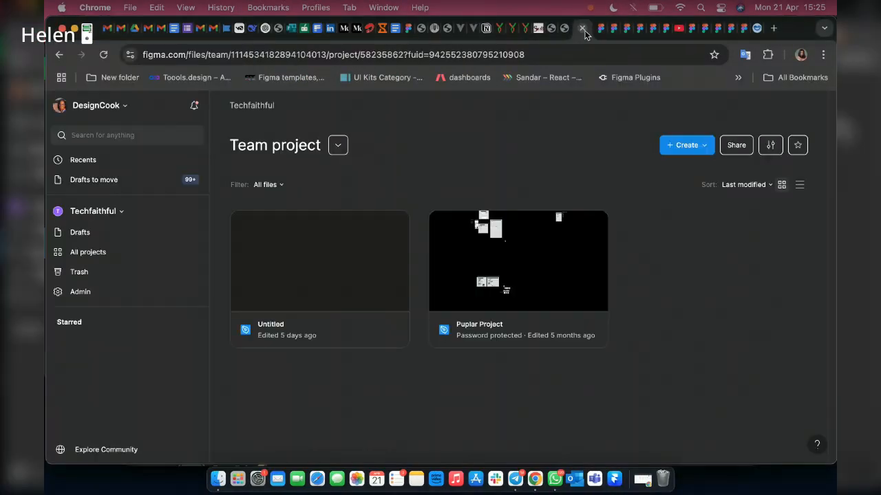
pyautogui.click(583, 32)
pyautogui.click(583, 32)
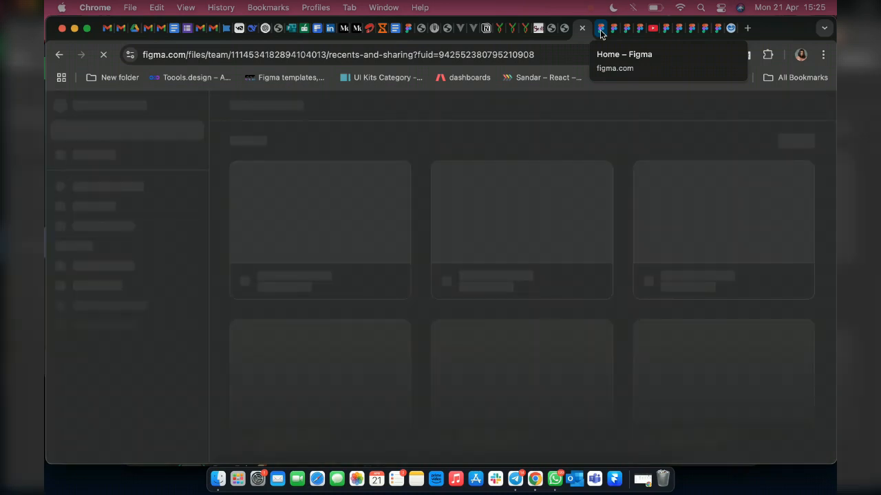
pyautogui.press('super+w')
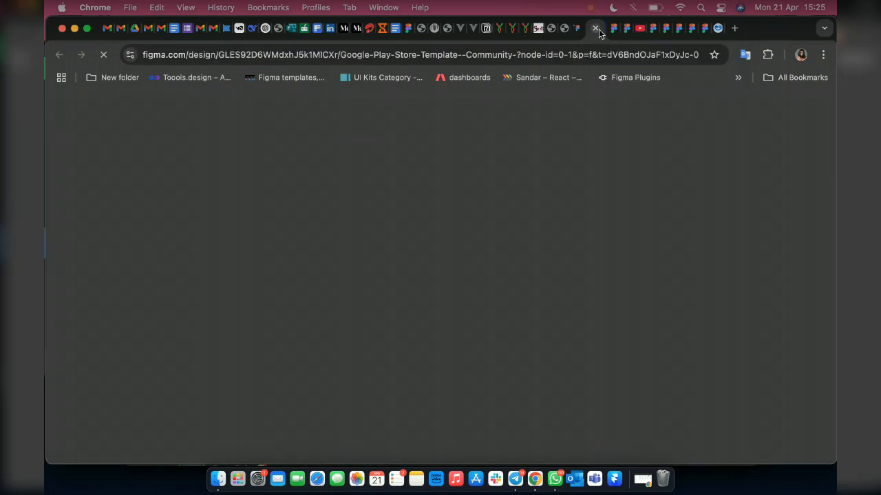
pyautogui.click(596, 28)
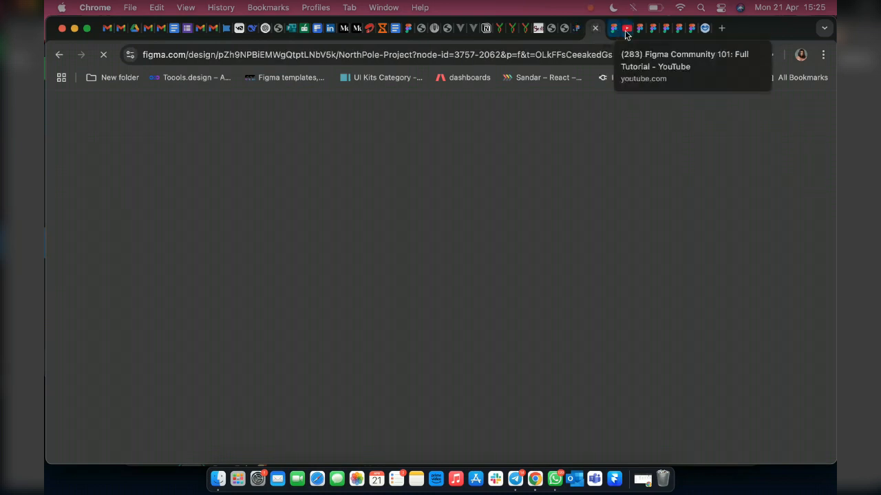
# Close the YouTube tutorial and Geegpay tabs in the second browser window.
pyautogui.click(624, 29)
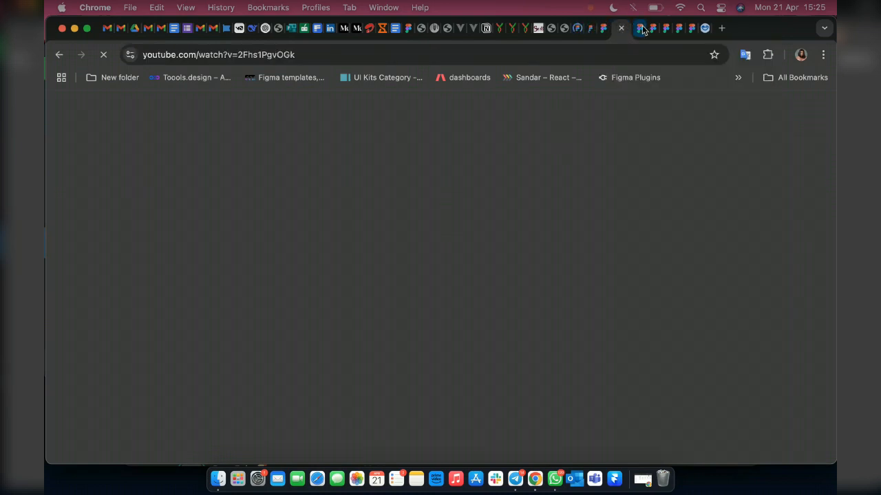
pyautogui.click(622, 29)
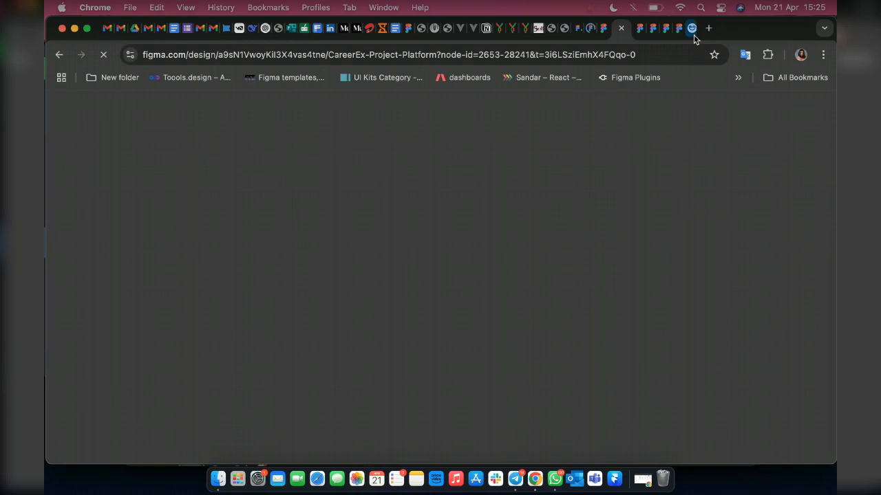
pyautogui.click(692, 30)
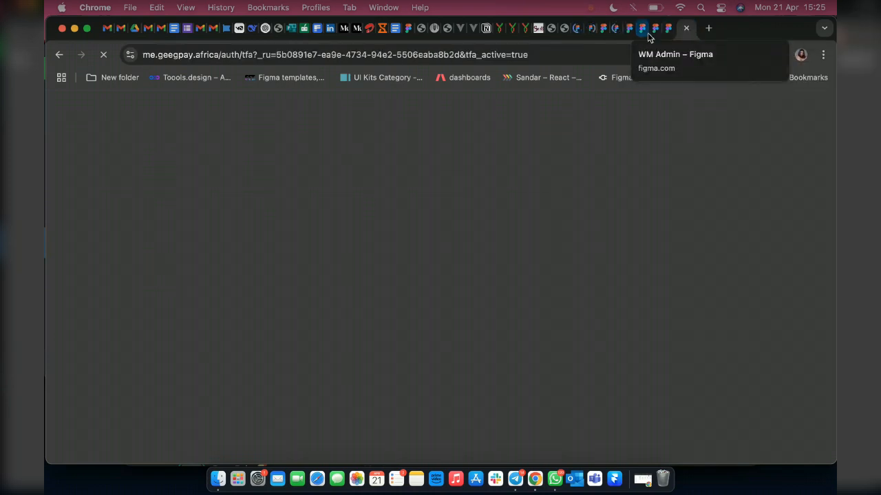
pyautogui.press('super+w')
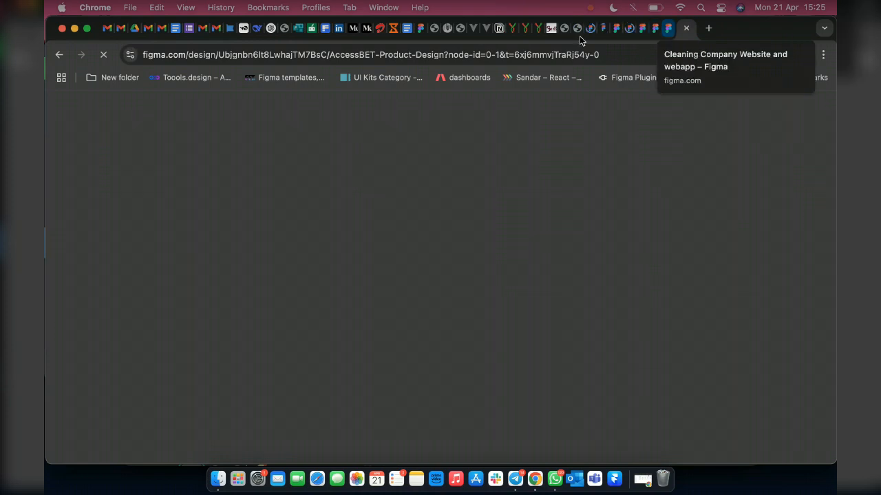
# Close the HyBasic plans PDF tab and return to the Cohort 3 design file.
pyautogui.click(528, 30)
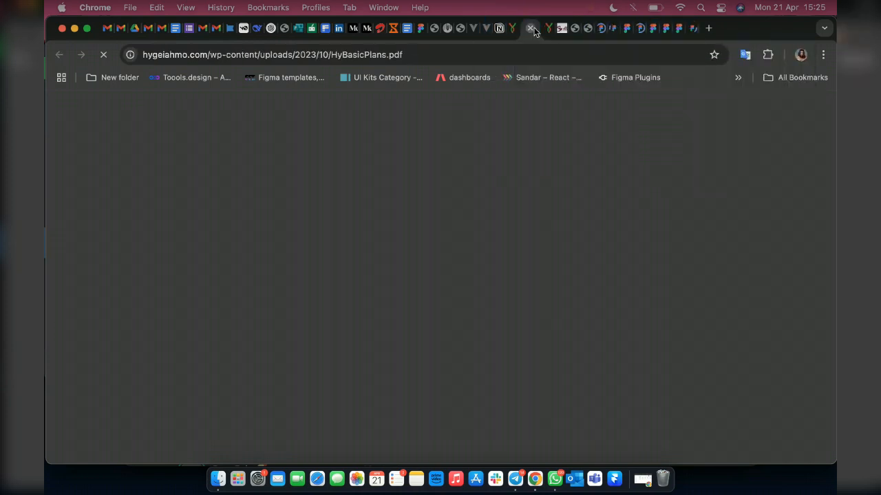
pyautogui.click(531, 29)
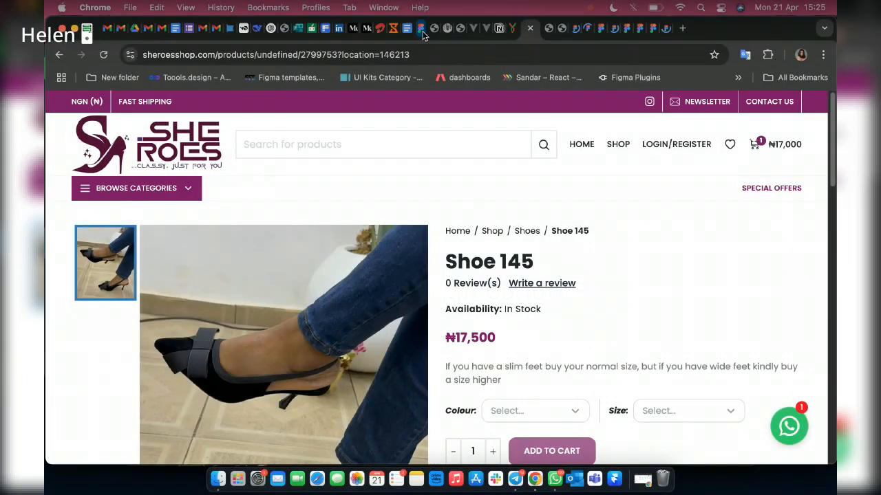
pyautogui.click(405, 28)
pyautogui.click(425, 28)
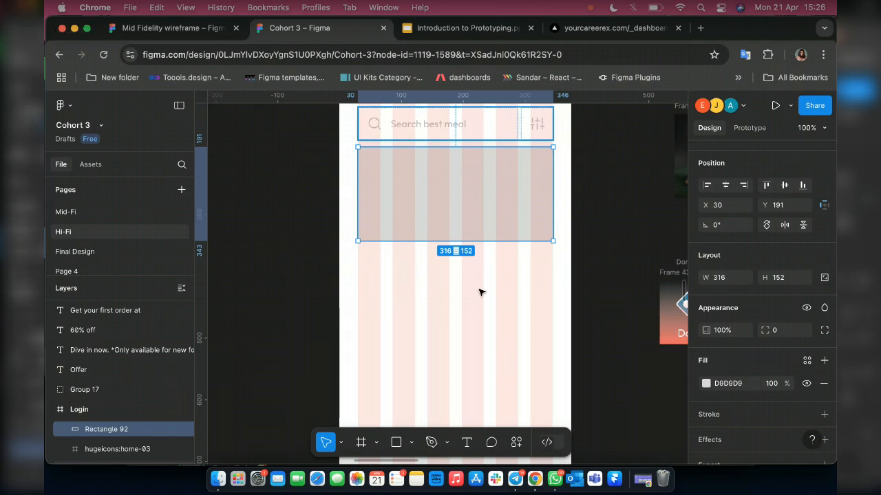
# Measure the new rectangle's distances to the edges of the Login frame.
pyautogui.press('alt')
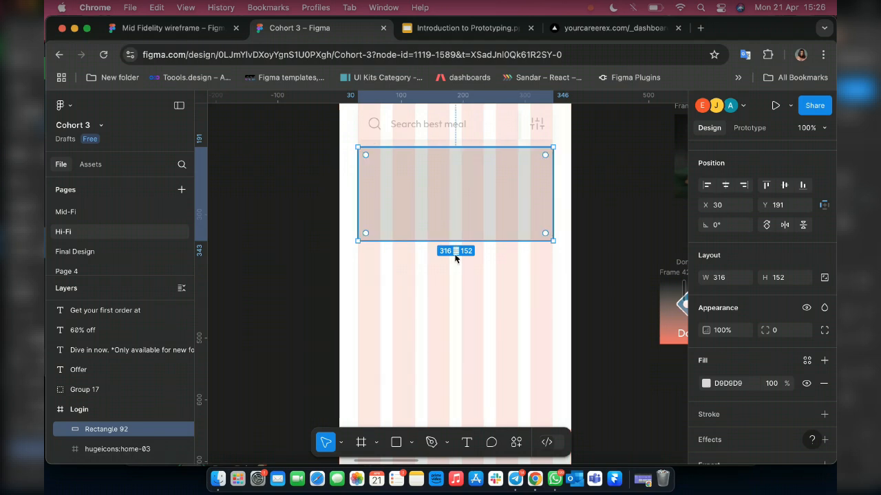
pyautogui.press('alt')
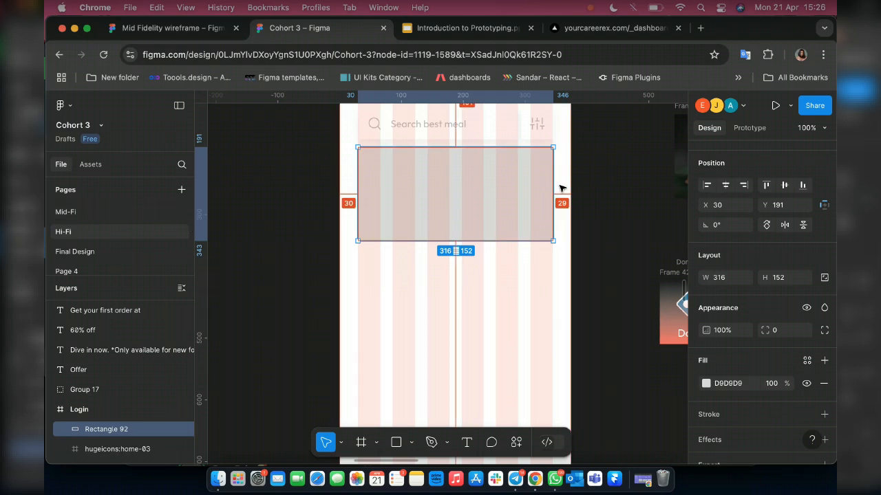
# Narrow the gray placeholder rectangle in the Login frame to 315 wide so its right edge meets the last grid column.
pyautogui.scroll(5, 561, 188)
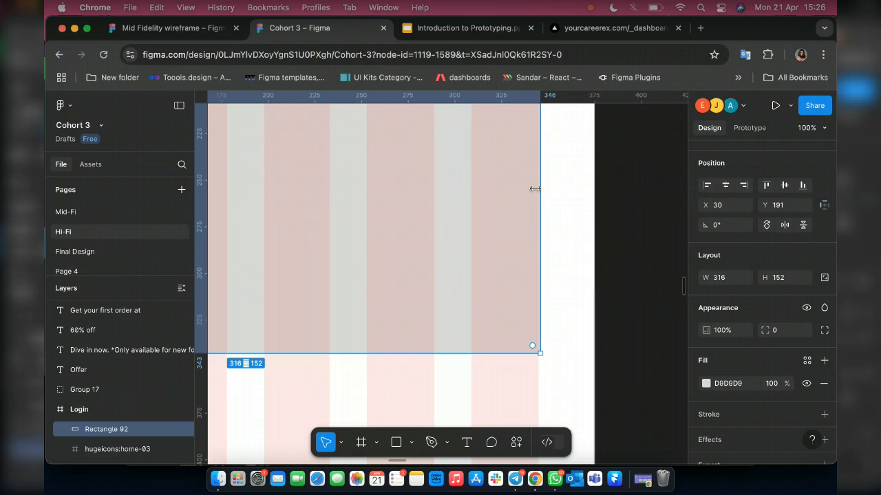
pyautogui.moveTo(535, 188); pyautogui.dragTo(537, 188)
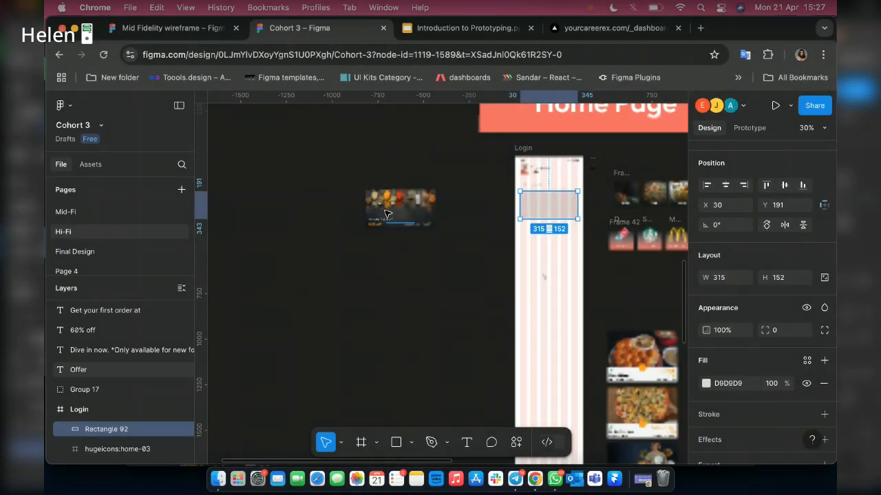
# Duplicate the spice banner image below the original and resize the copy to 315 wide by 152 high.
pyautogui.scroll(5, 385, 213)
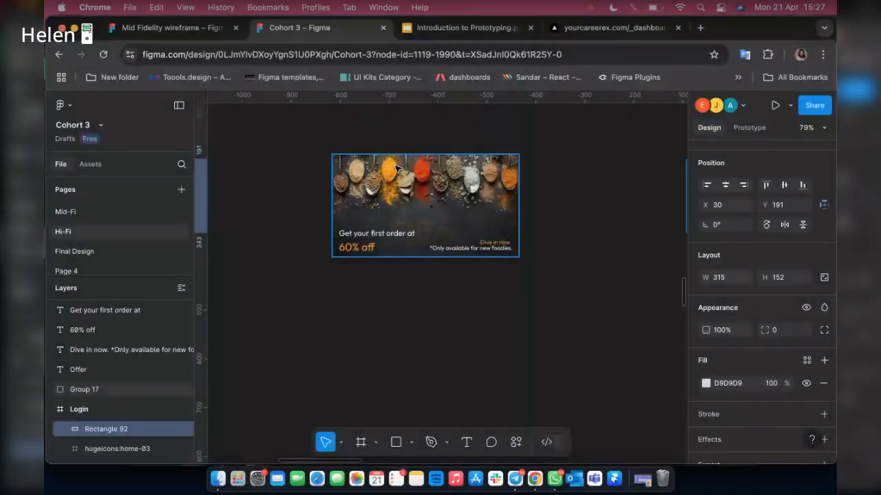
pyautogui.click(397, 165)
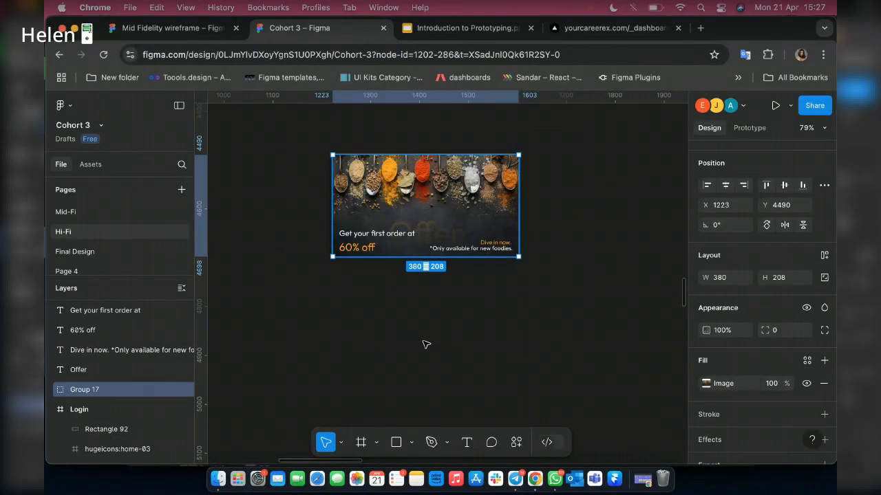
pyautogui.moveTo(398, 180); pyautogui.dragTo(426, 343)
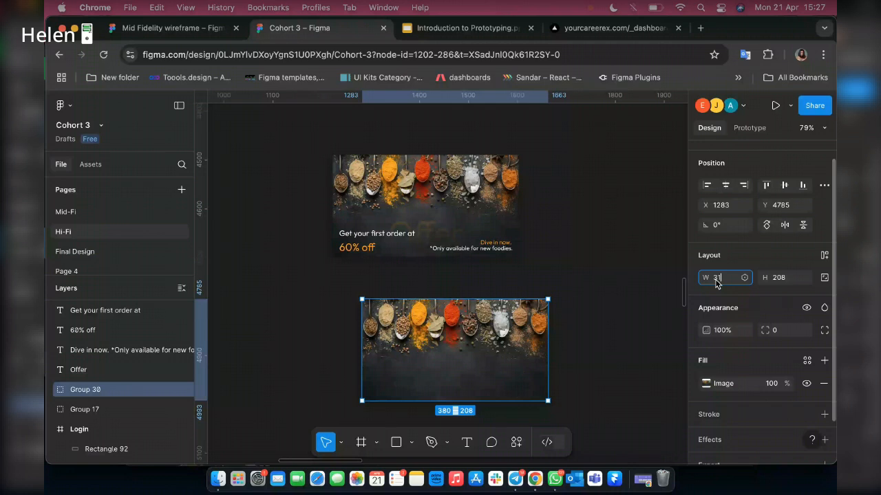
pyautogui.write('5')
pyautogui.press('Return')
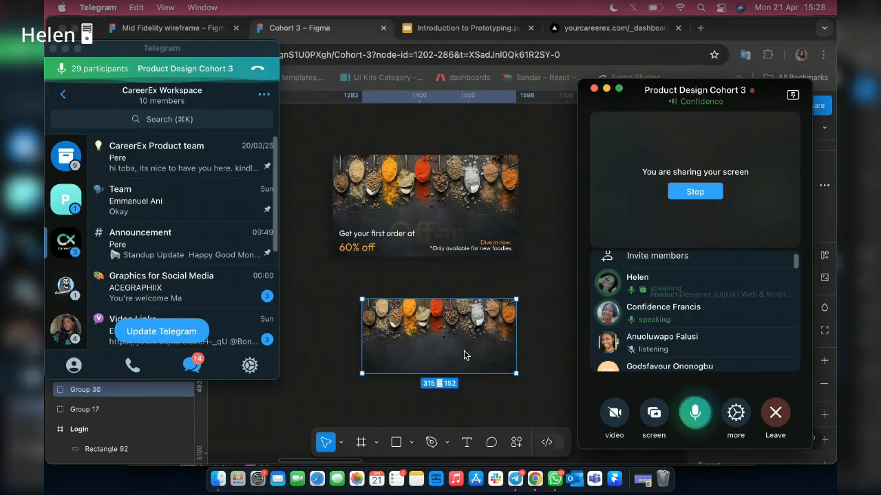
# Return to the Cohort 3 design file and add the original banner's "Get your first order at" text to the selection.
pyautogui.click(542, 302)
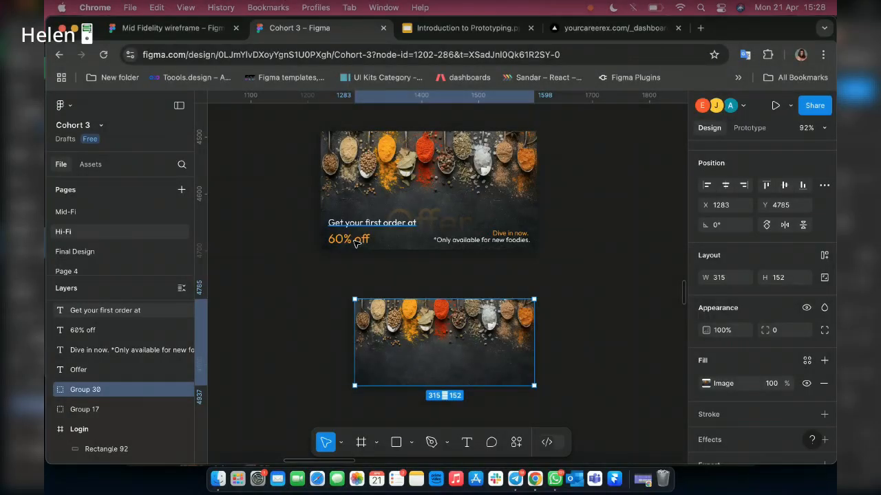
pyautogui.keyDown('shift'); pyautogui.click(352, 224); pyautogui.keyUp('shift')
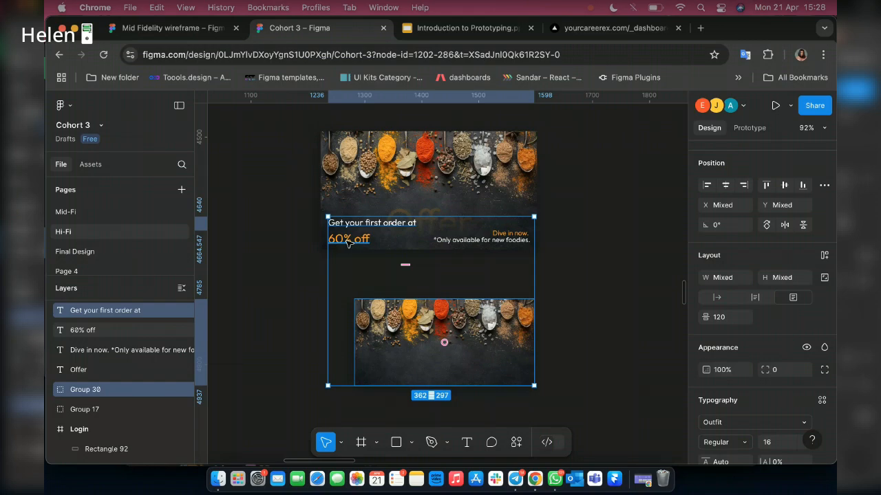
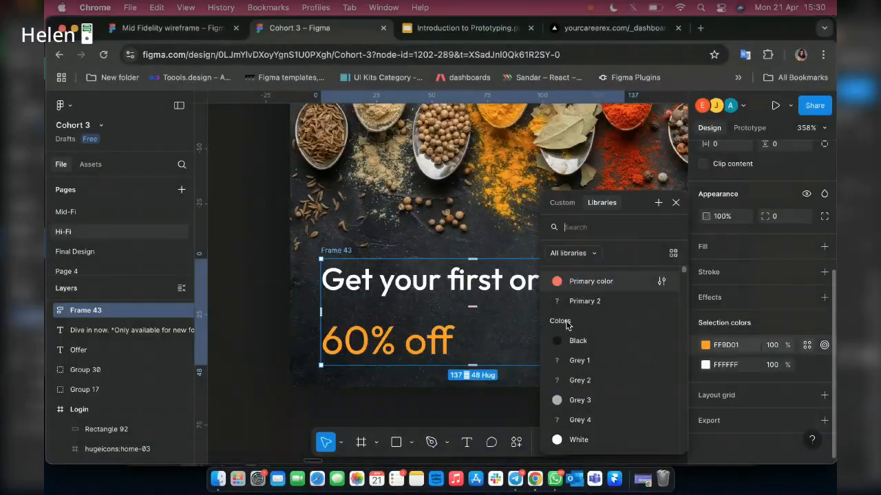
# Apply the Primary color library style to "60% off" and the White library style to "Get your first order at".
pyautogui.click(589, 283)
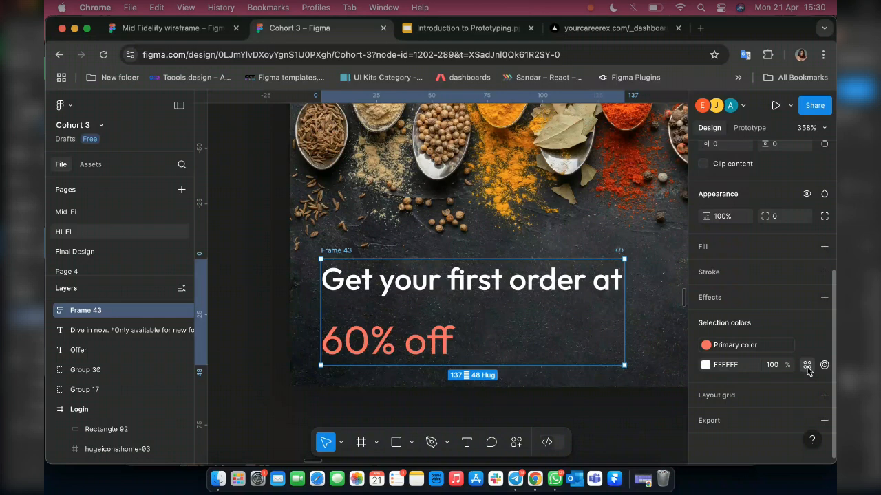
pyautogui.click(807, 367)
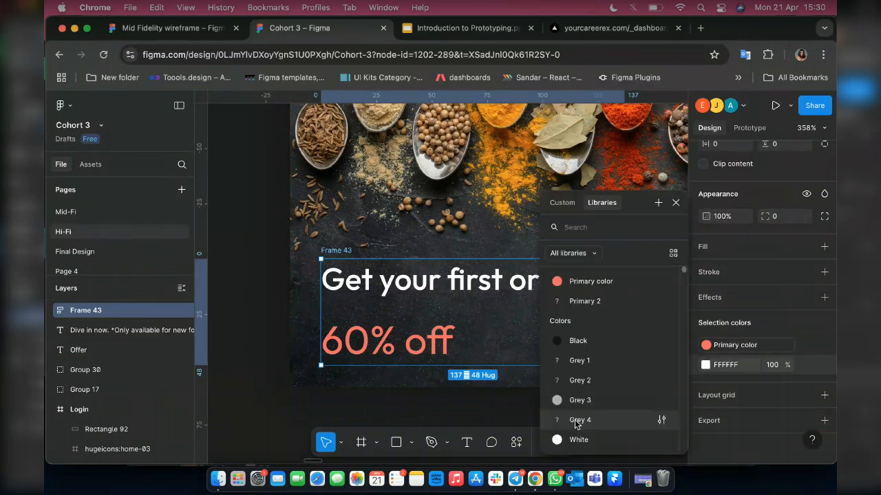
pyautogui.click(581, 440)
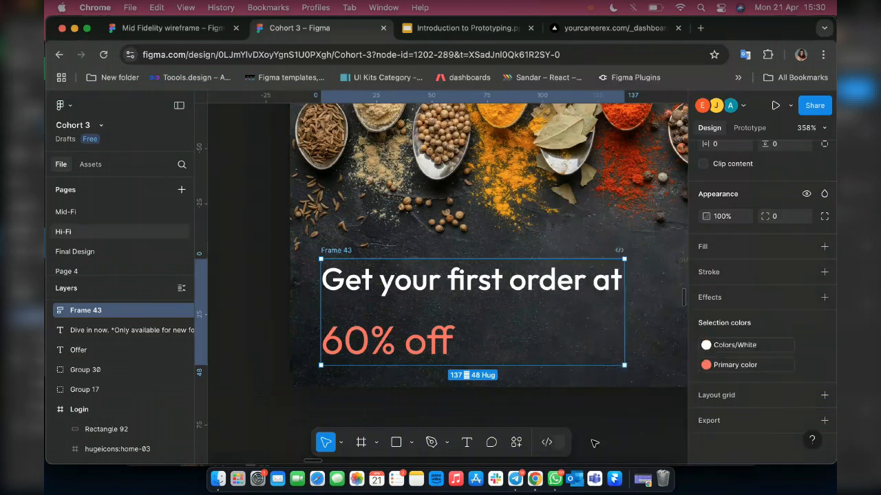
# Move the "Dive in now. *Only available for new foodies." text from the original banner onto the lower right of the smaller banner.
pyautogui.scroll(-1, 345, 360)
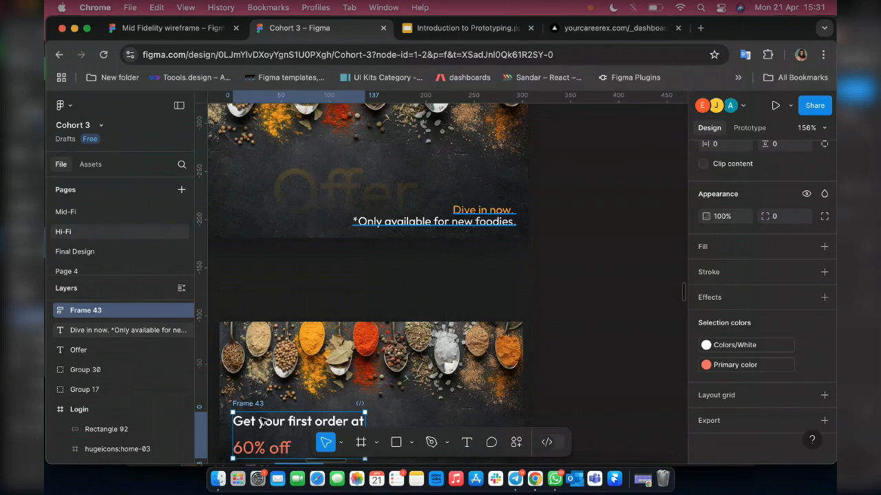
pyautogui.click(485, 208)
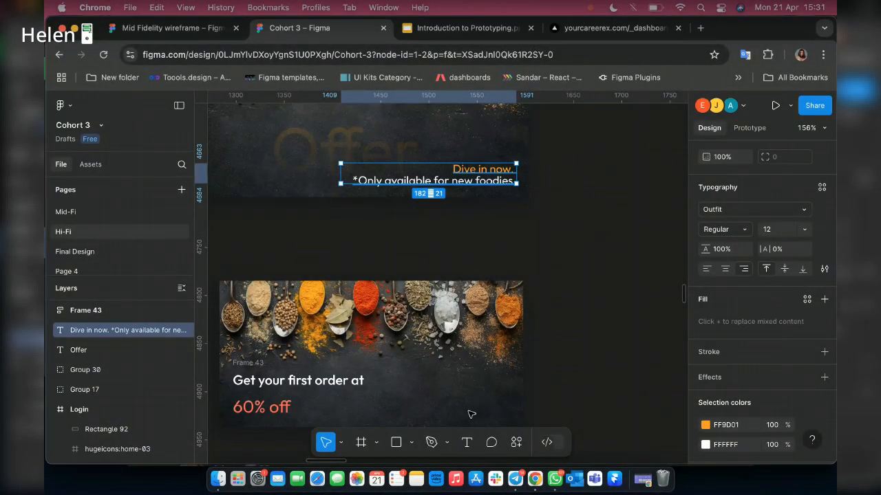
pyautogui.moveTo(475, 176); pyautogui.dragTo(472, 414)
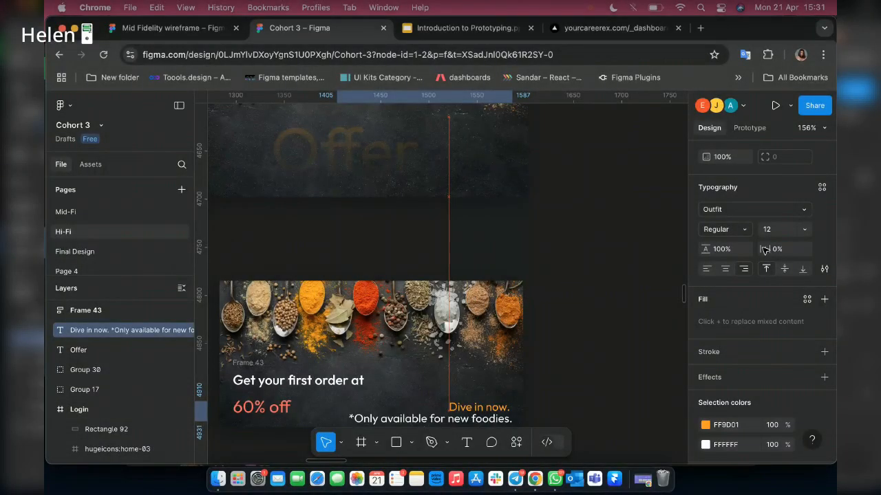
# Set the font size of the "Dive in now. *Only available for new foodies." text to 10.
pyautogui.scroll(-2, 765, 251)
pyautogui.scroll(-1, 481, 375)
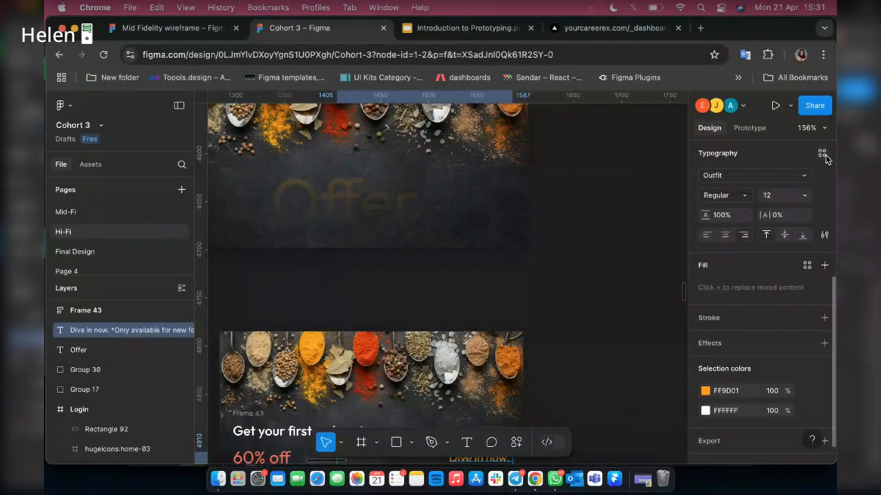
pyautogui.click(821, 153)
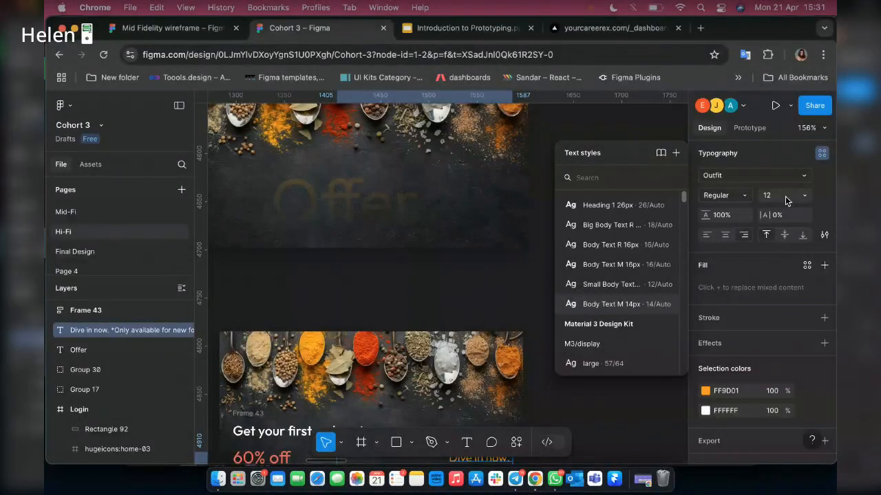
pyautogui.click(782, 196)
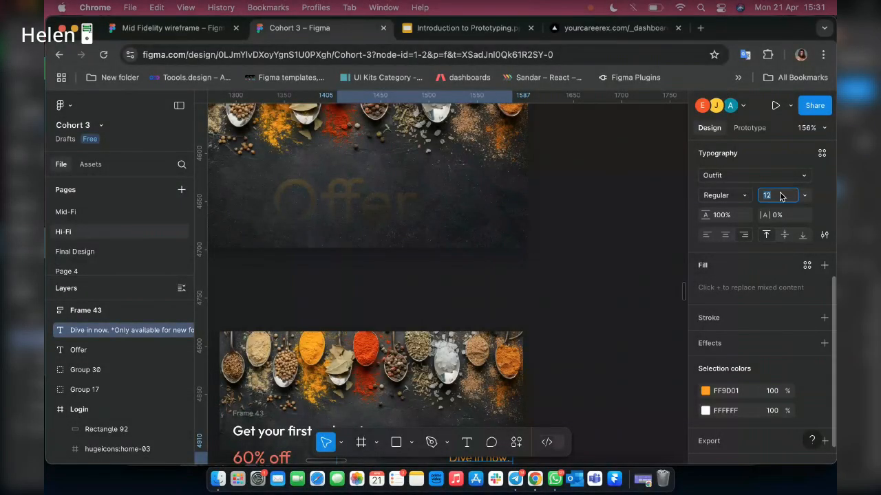
pyautogui.write('10')
pyautogui.press('Return')
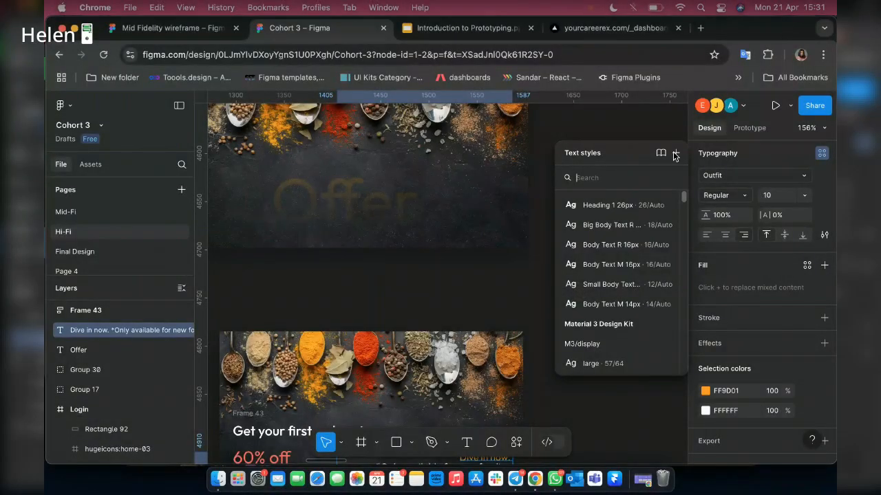
# Save the text's typography as a new style named "Tiny Body text R 10px" and recolor the text with the Primary color and White library styles.
pyautogui.click(674, 154)
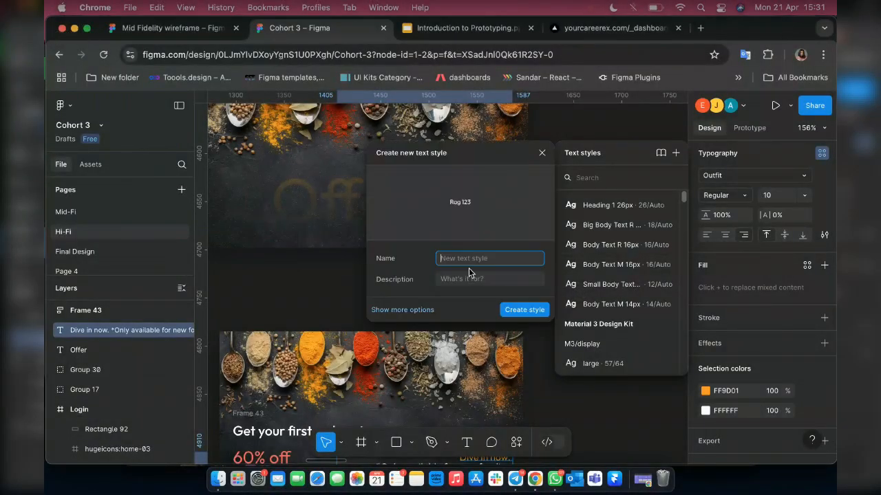
pyautogui.write('Tiny')
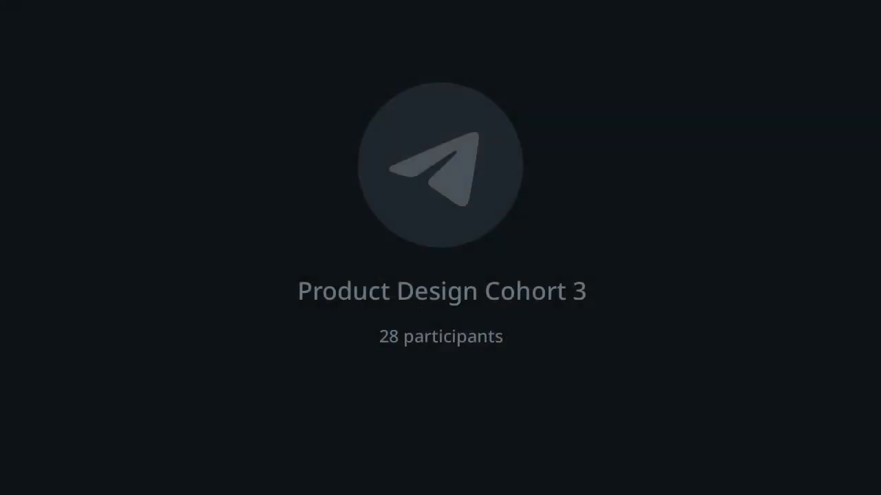
pyautogui.write('Body tex')
pyautogui.write('t')
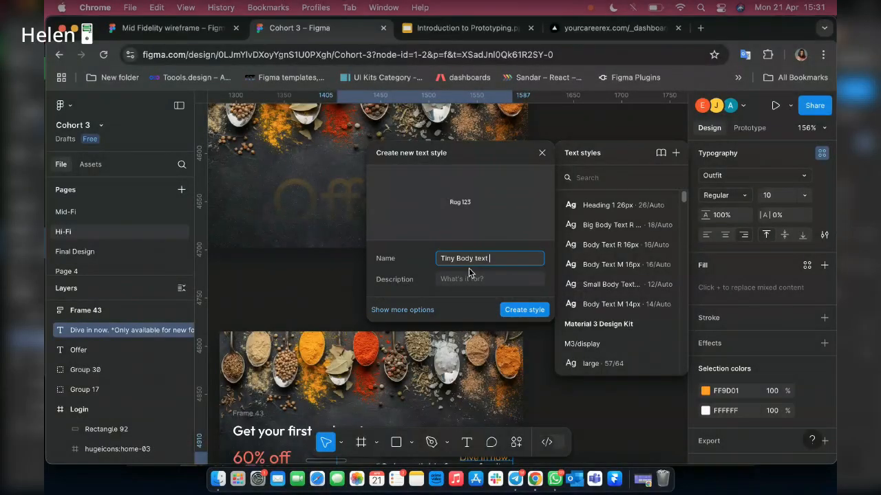
pyautogui.write(' R 1')
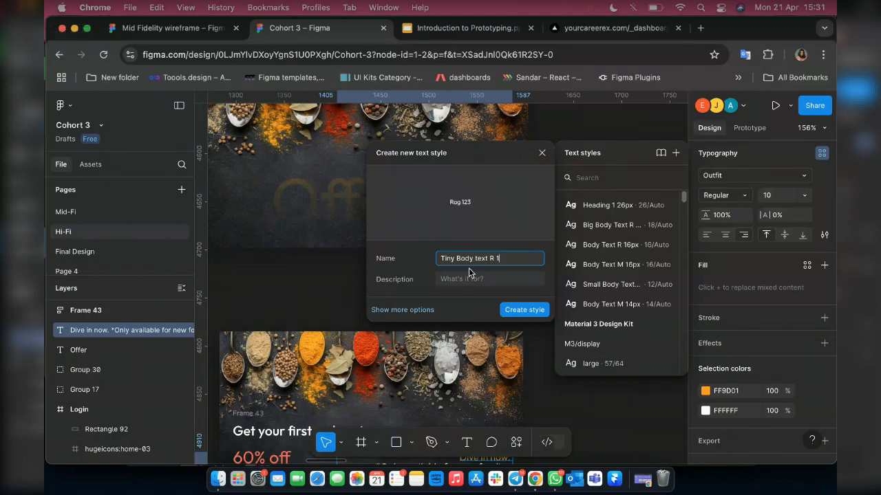
pyautogui.write('0px')
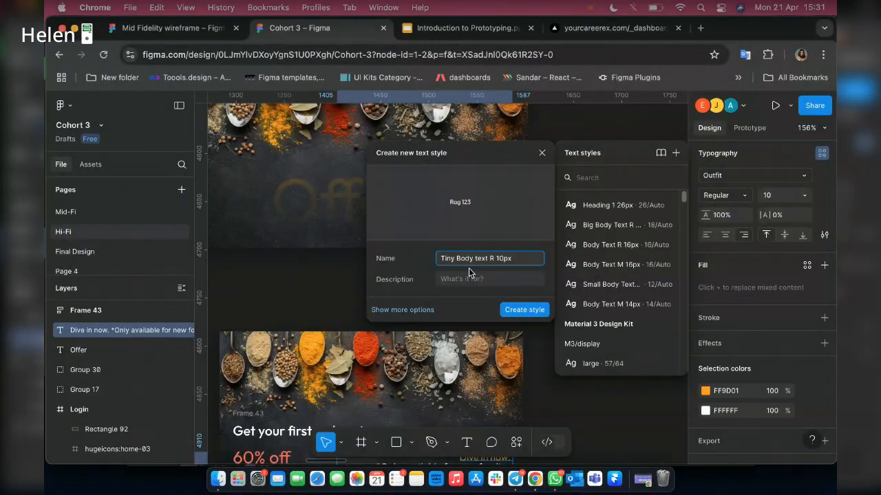
pyautogui.click(524, 310)
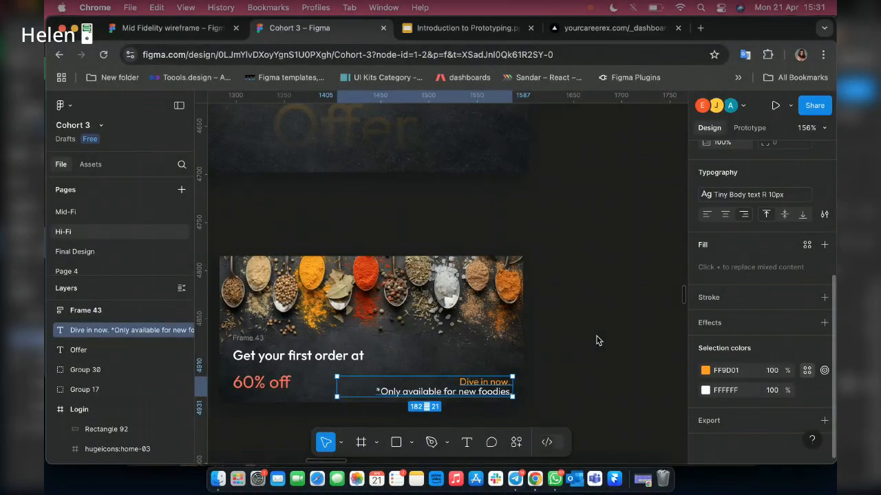
pyautogui.click(807, 370)
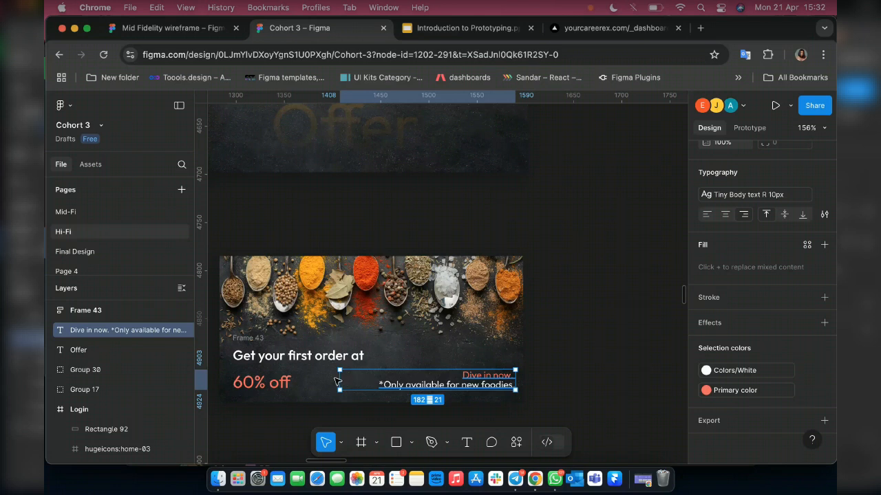
# Wrap the "Dive in now" text in an auto layout frame with 0 horizontal and vertical padding.
pyautogui.hotkey('shift', 'a')
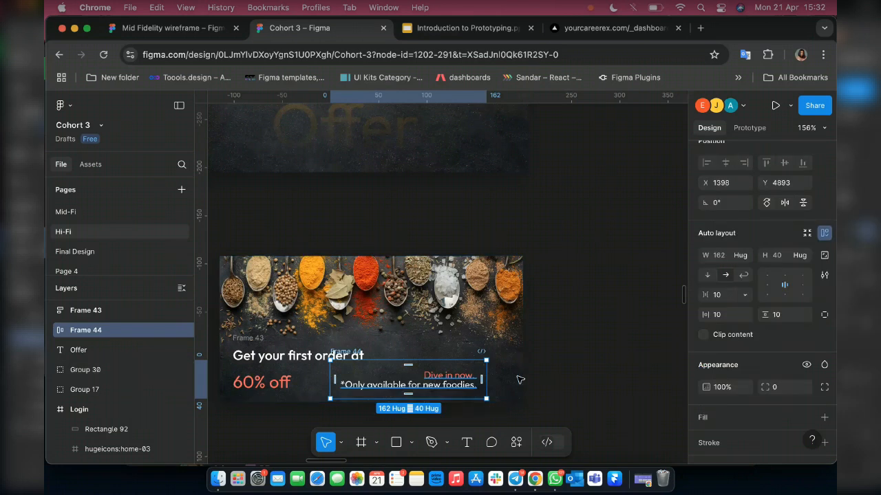
pyautogui.click(718, 313)
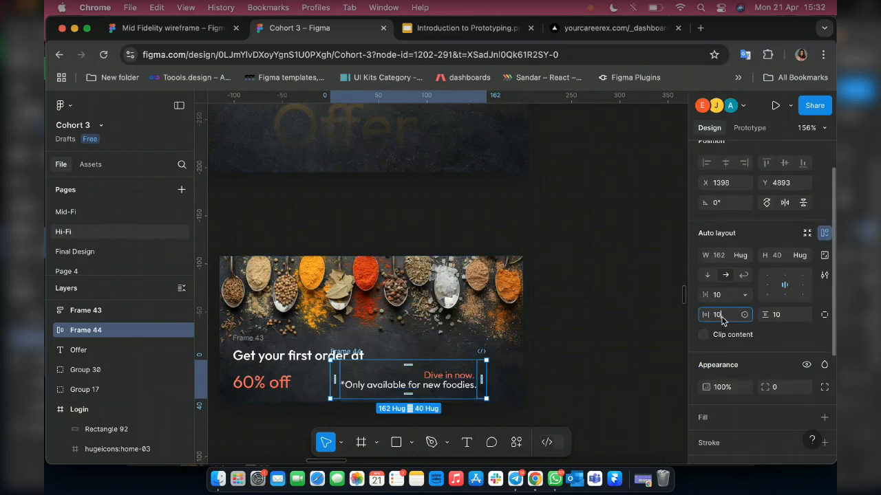
pyautogui.write('0')
pyautogui.press('Return')
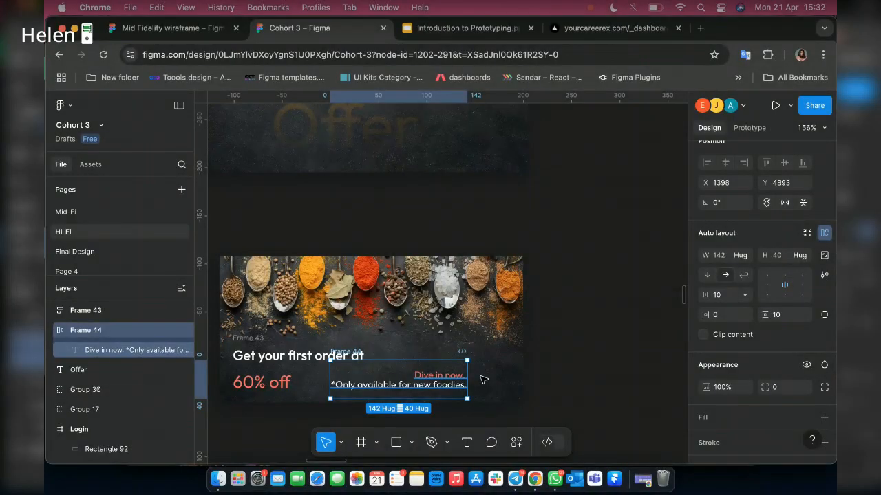
# Position the "Dive in now" frame in the small banner's lower right corner, 10 from the right edge and 14 from the bottom.
pyautogui.moveTo(417, 380); pyautogui.dragTo(472, 378)
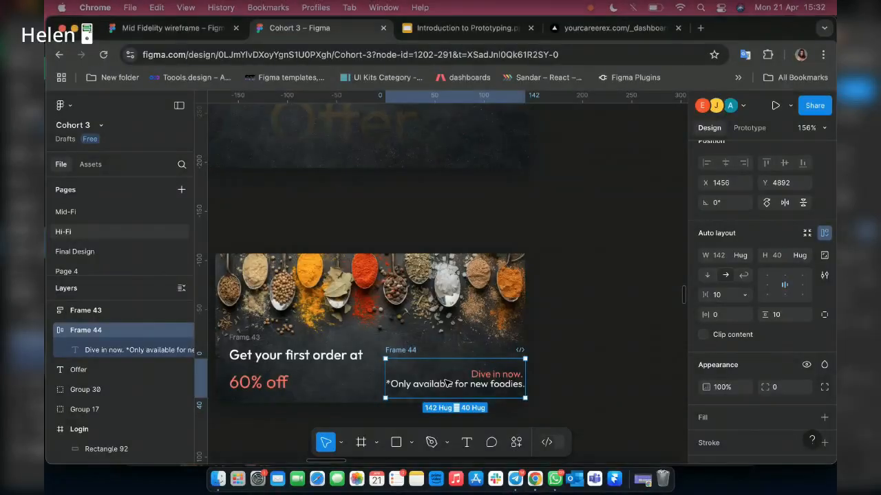
pyautogui.scroll(3, 459, 387)
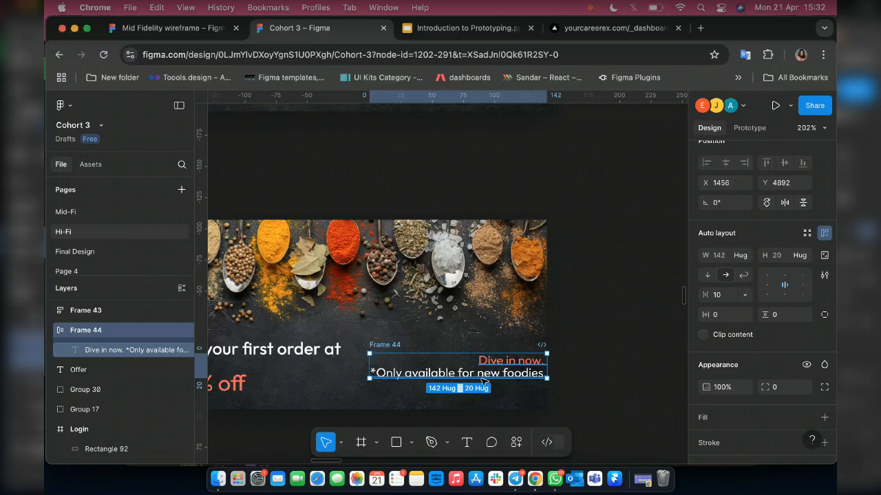
pyautogui.moveTo(516, 373); pyautogui.dragTo(498, 388)
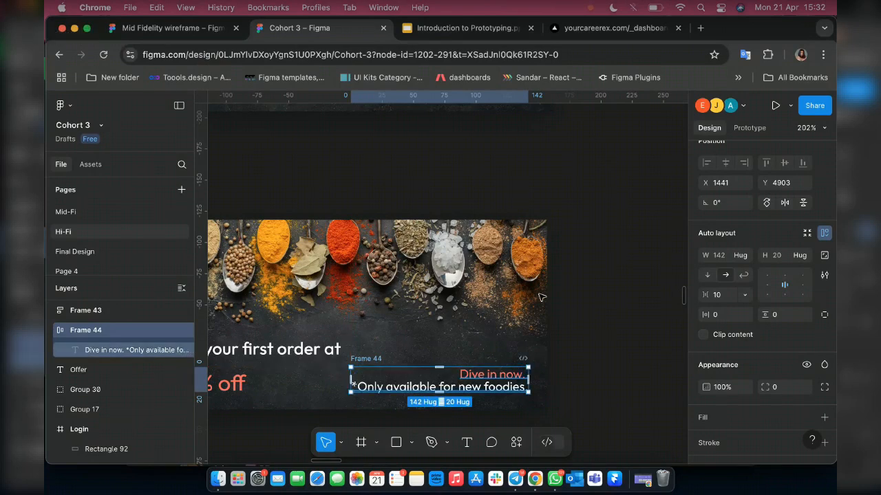
pyautogui.press('Right')
pyautogui.press('Right')
pyautogui.press('Right')
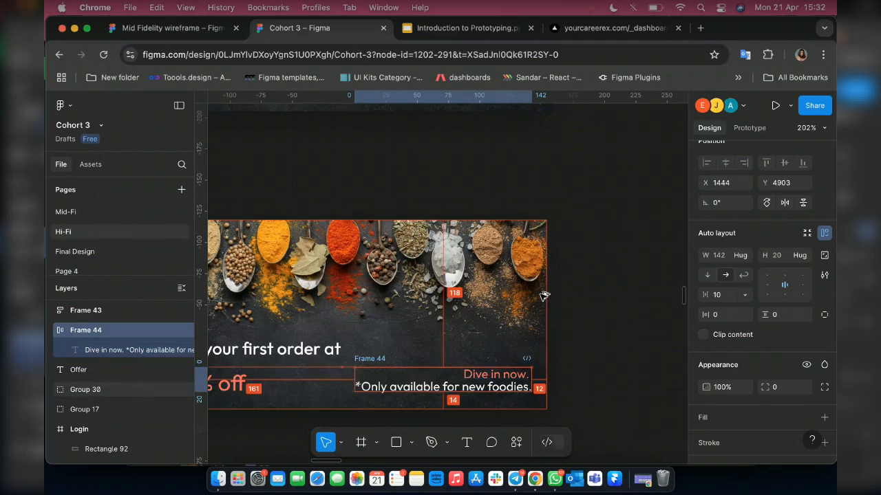
pyautogui.press('Right')
pyautogui.press('Right')
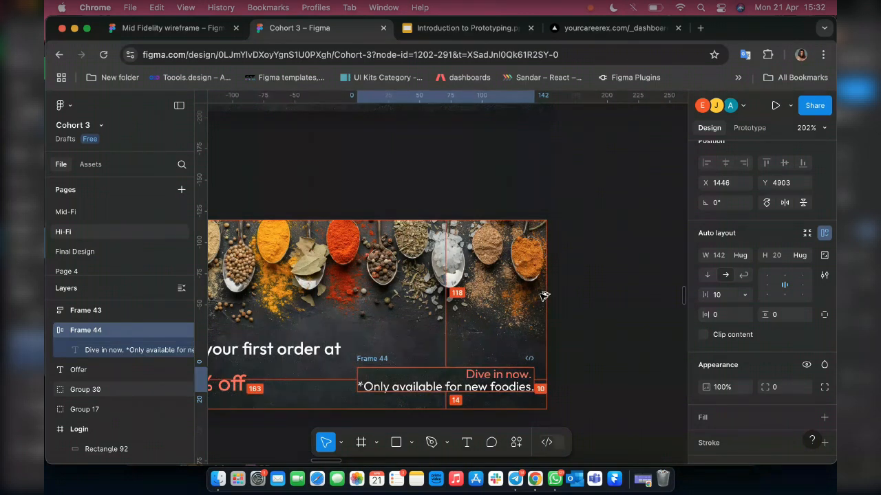
# Combine the "Get your first order at" and "Dive in now" frames into one horizontal auto layout frame with a 16 gap and bottom-left alignment.
pyautogui.hscroll(-3, 356, 353)
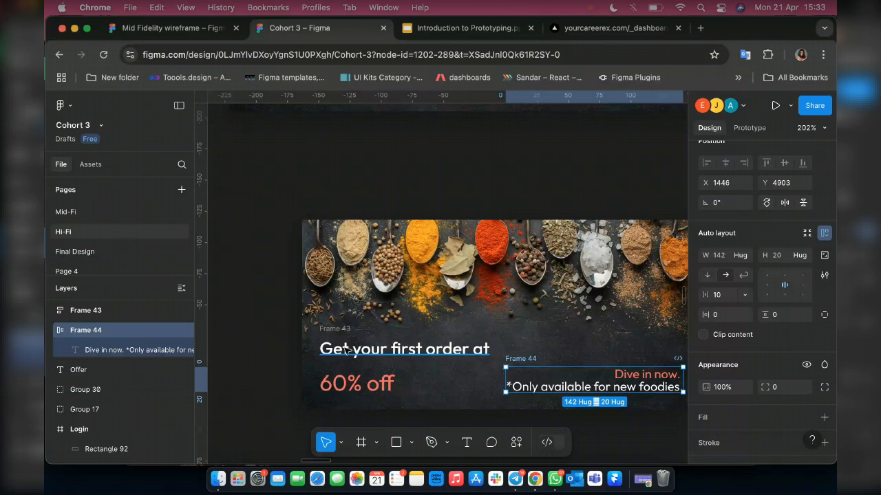
pyautogui.click(348, 338)
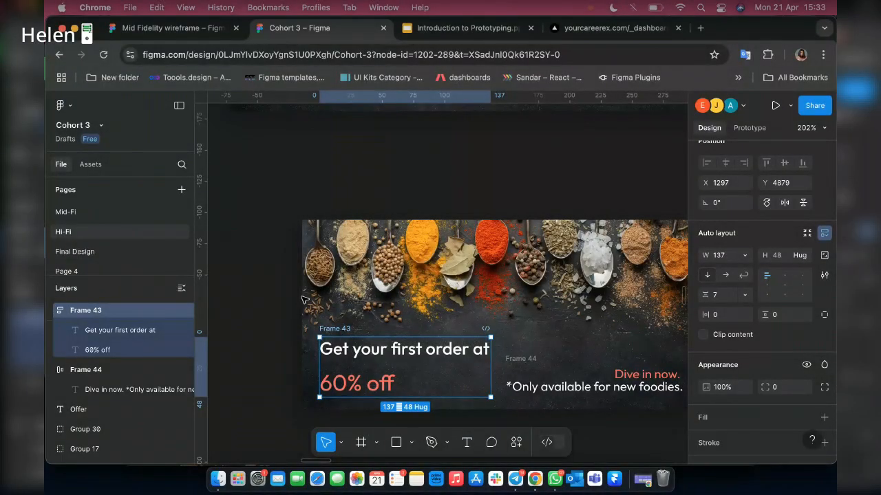
pyautogui.press('Left')
pyautogui.press('Left')
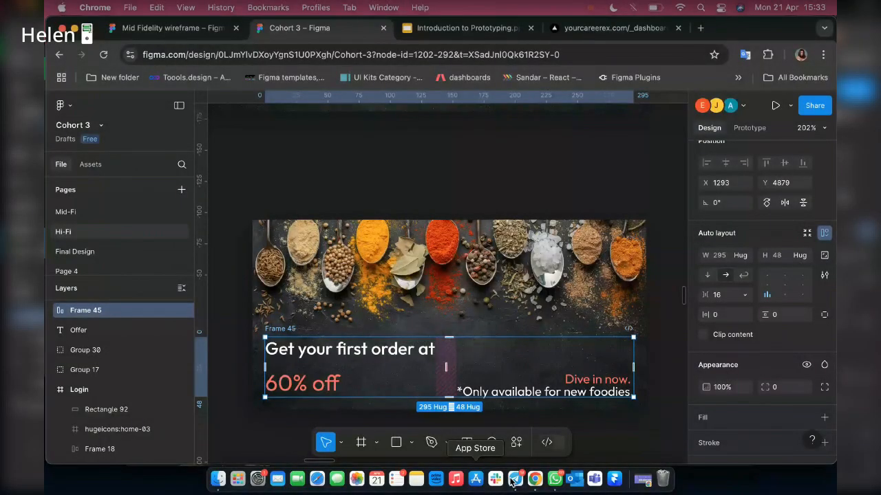
# Add a new text layer reading "Offer" between the original banner and the smaller banner.
pyautogui.scroll(3, 468, 255)
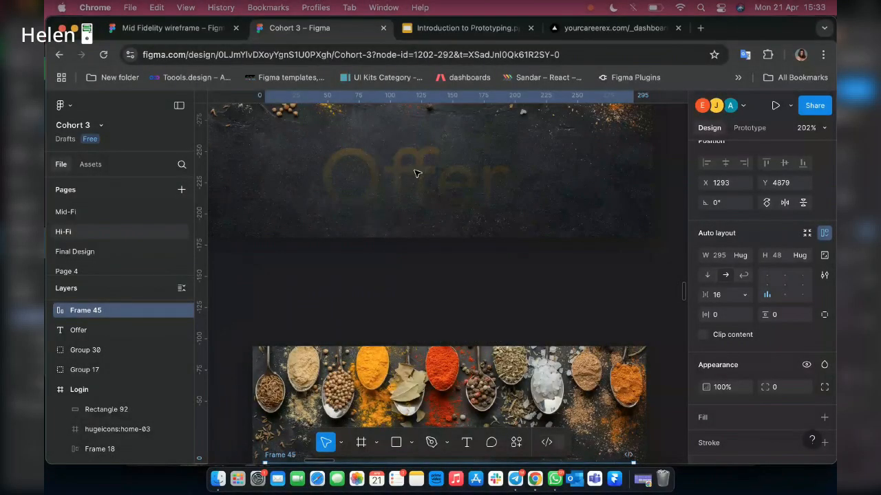
pyautogui.scroll(3, 423, 227)
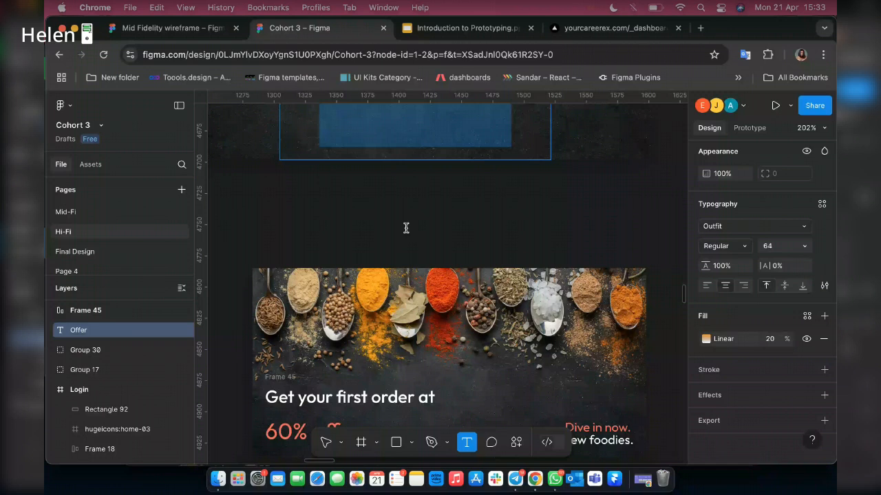
pyautogui.click(406, 228)
pyautogui.write('O')
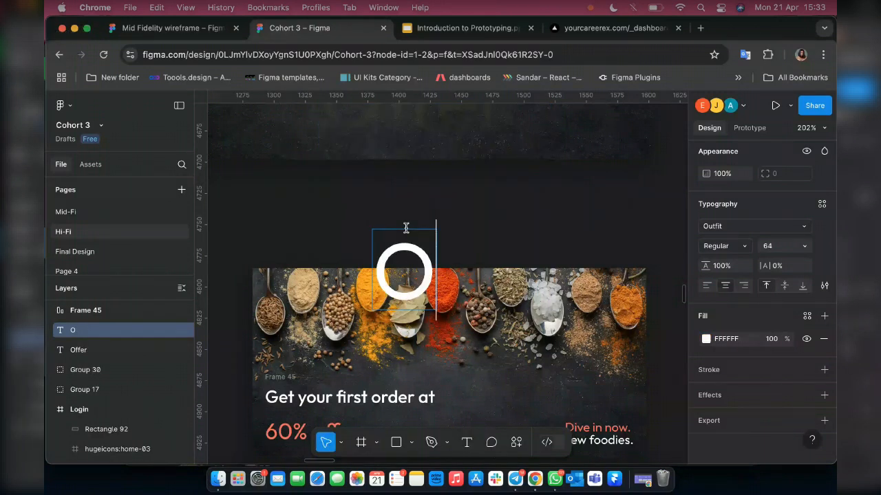
pyautogui.write('ffer')
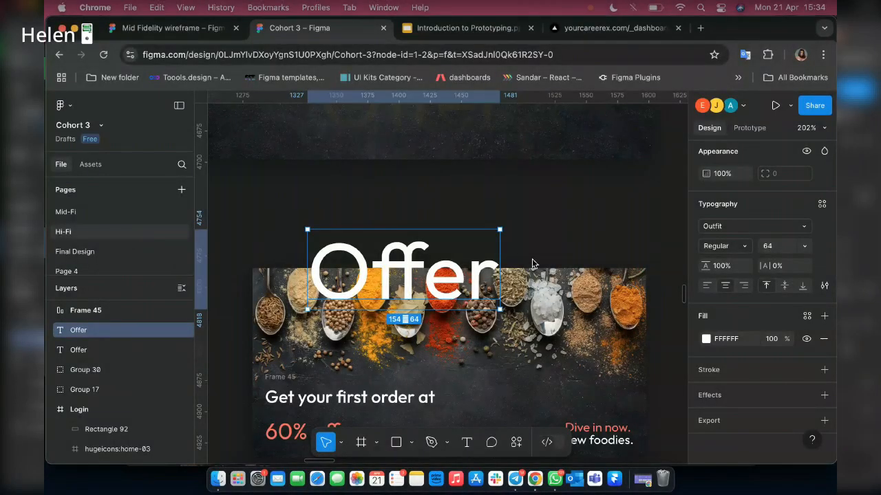
# Set the new "Offer" text's font size to 54 and move it up into the empty space between the two banners.
pyautogui.click(785, 247)
pyautogui.write('54')
pyautogui.press('Return')
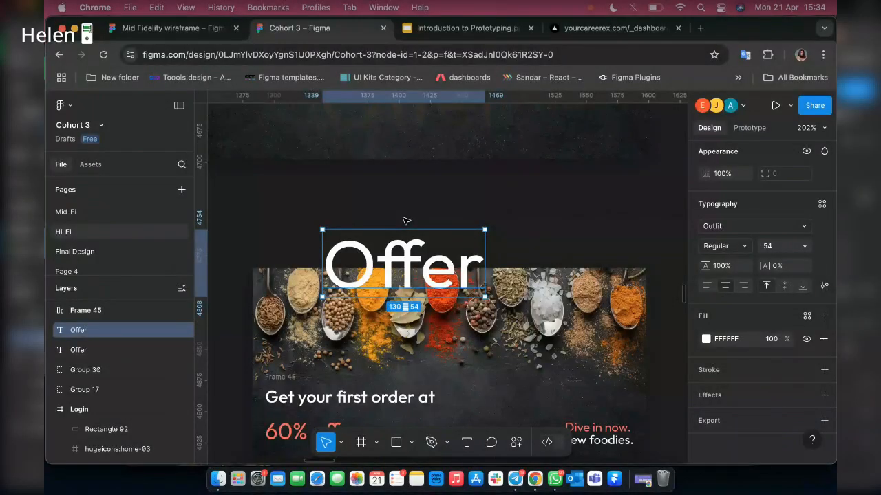
pyautogui.moveTo(400, 282); pyautogui.dragTo(407, 225)
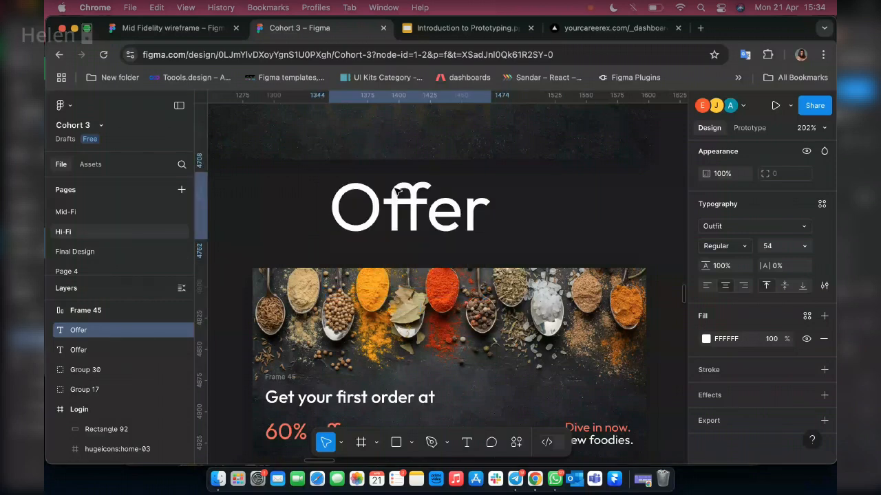
pyautogui.scroll(2, 378, 157)
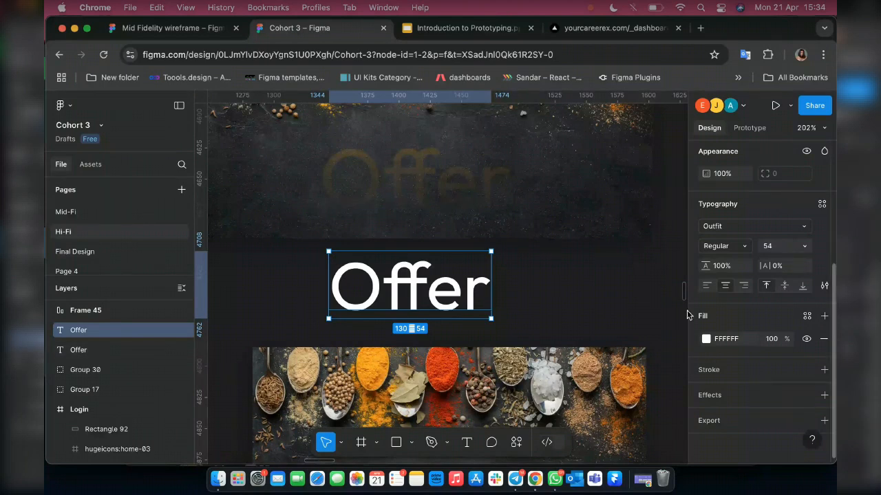
pyautogui.click(706, 338)
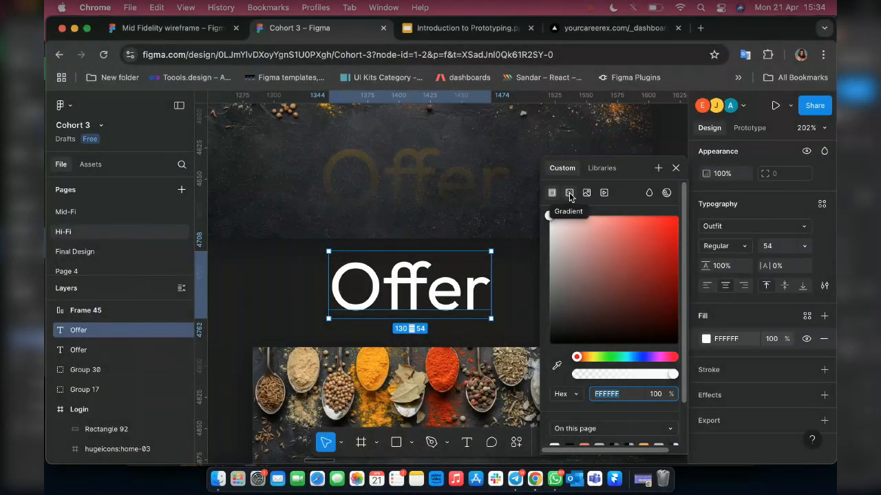
pyautogui.click(569, 196)
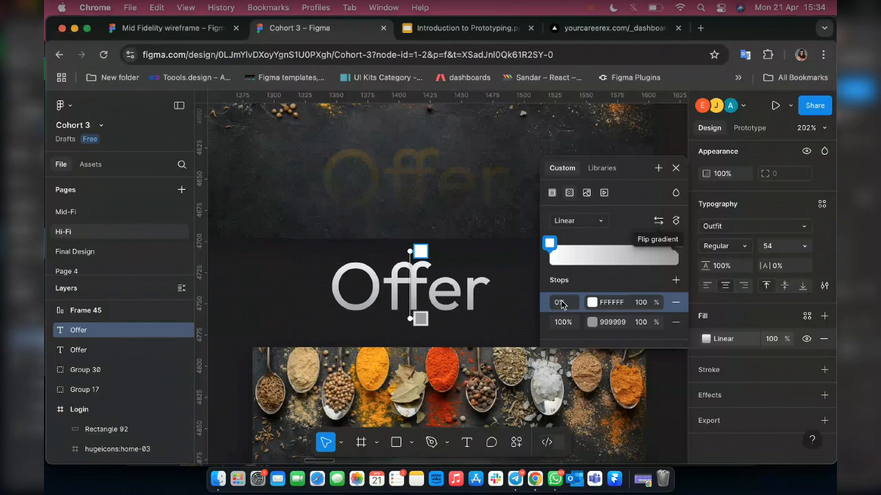
pyautogui.click(561, 306)
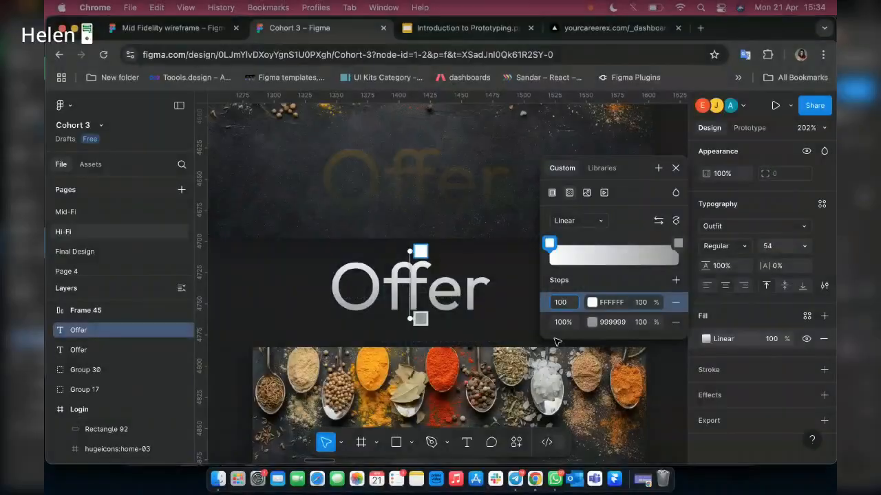
pyautogui.click(558, 323)
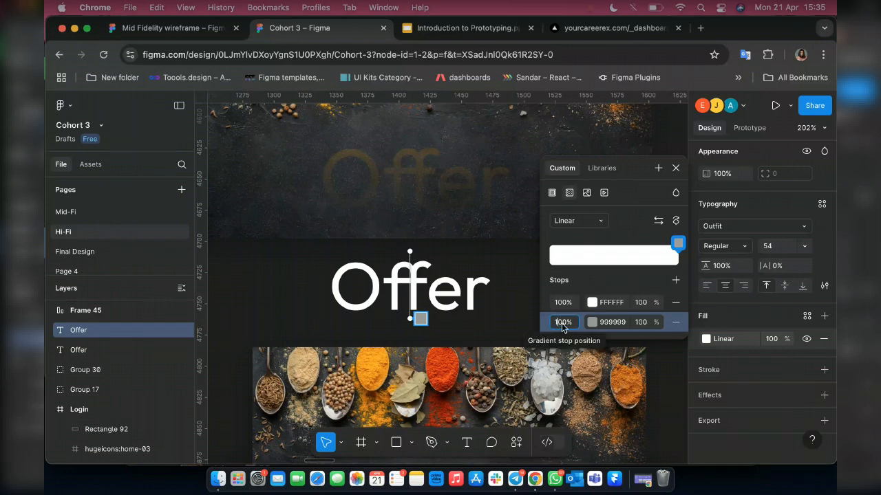
pyautogui.write('0')
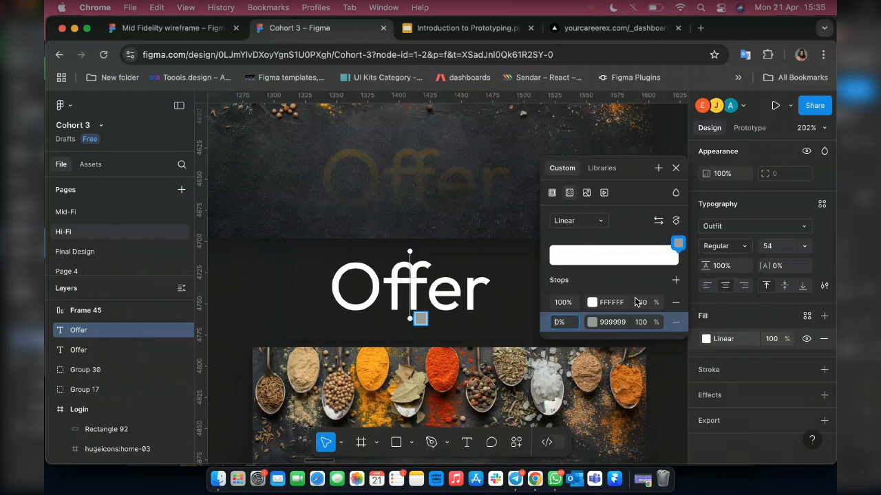
pyautogui.click(591, 322)
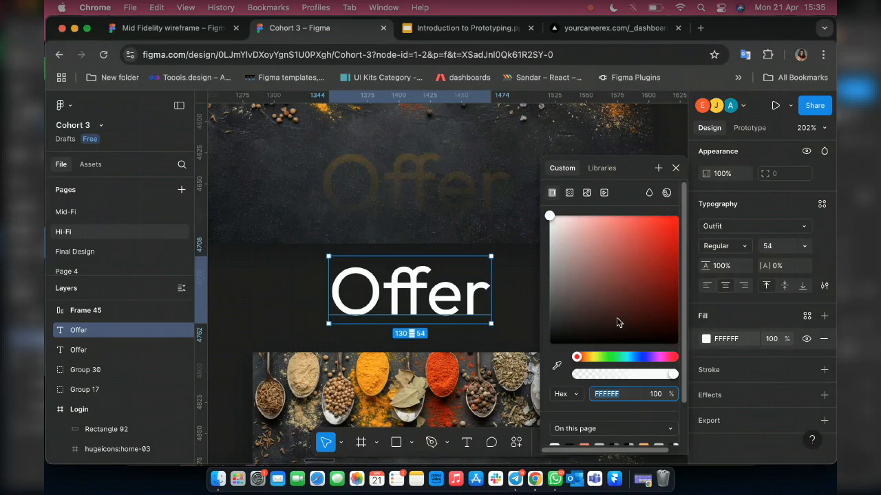
# Fill the new "Offer" text with a linear gradient from FB5F56 at 0% to F27E77 with 5% opacity at 100%.
pyautogui.click(569, 193)
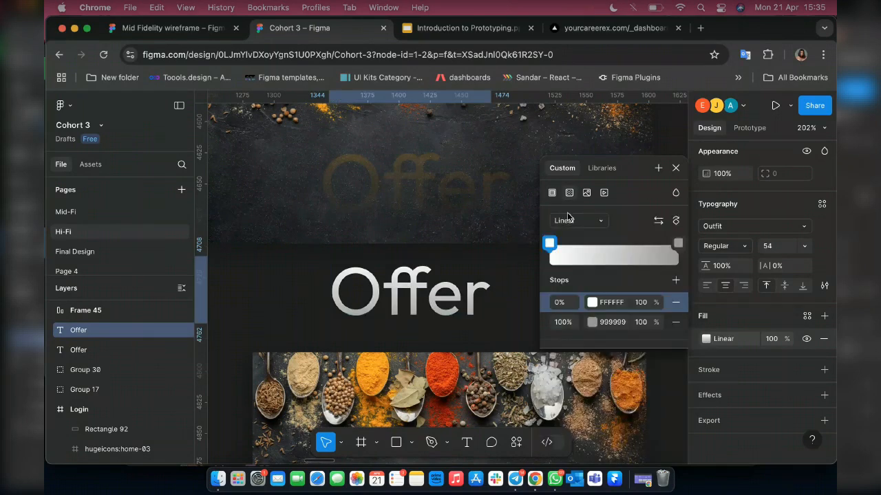
pyautogui.click(592, 302)
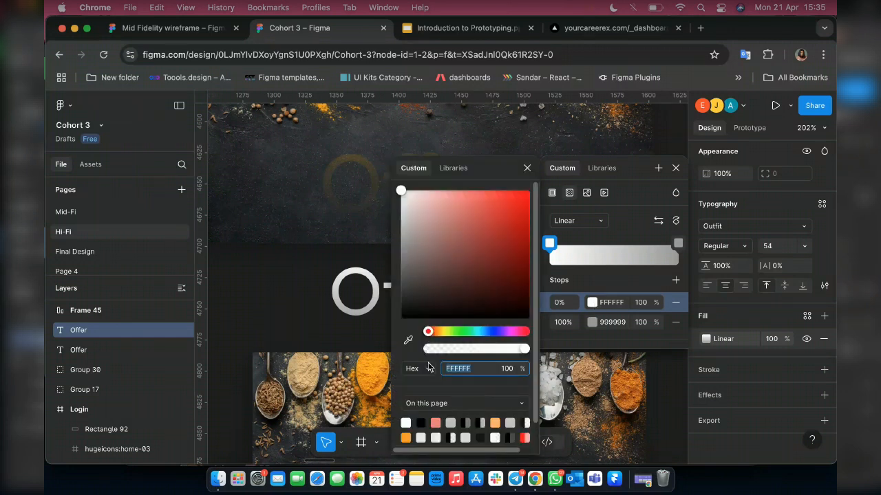
pyautogui.click(436, 422)
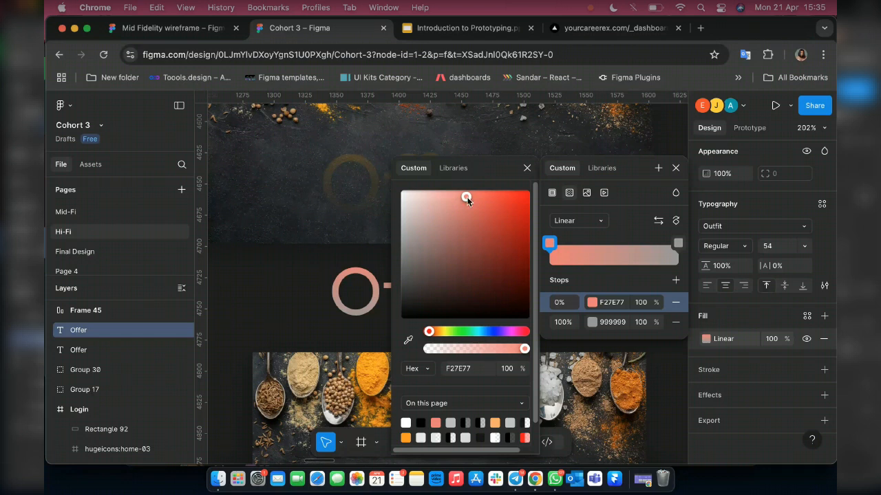
pyautogui.moveTo(466, 199); pyautogui.dragTo(486, 198)
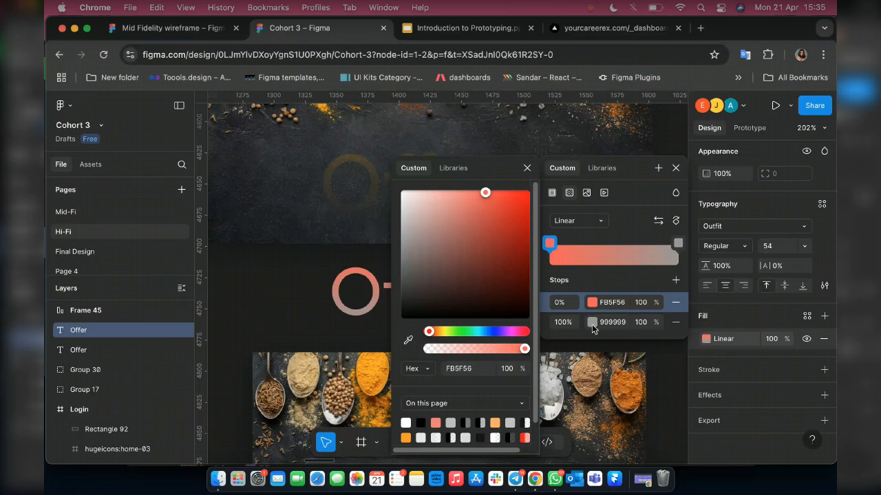
pyautogui.click(591, 324)
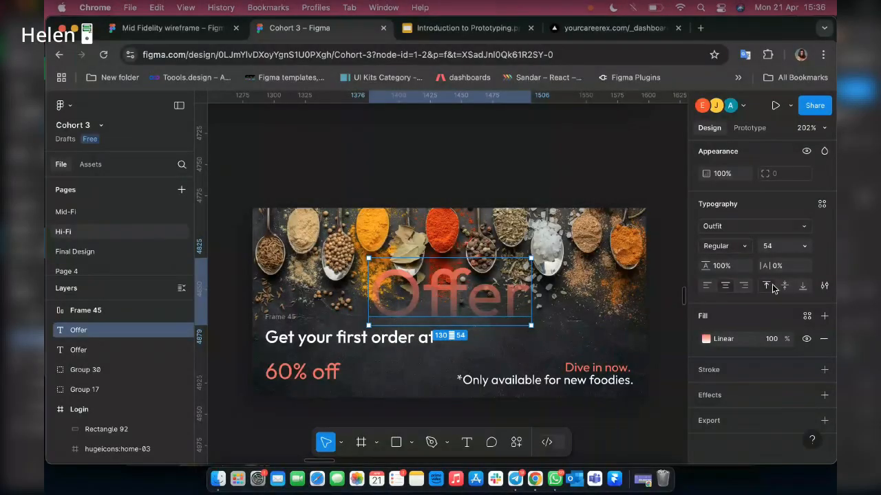
# Move the gradient "Offer" text down into the small banner's dark area, about 76 px below the banner's upper edge.
pyautogui.scroll(2, 431, 284)
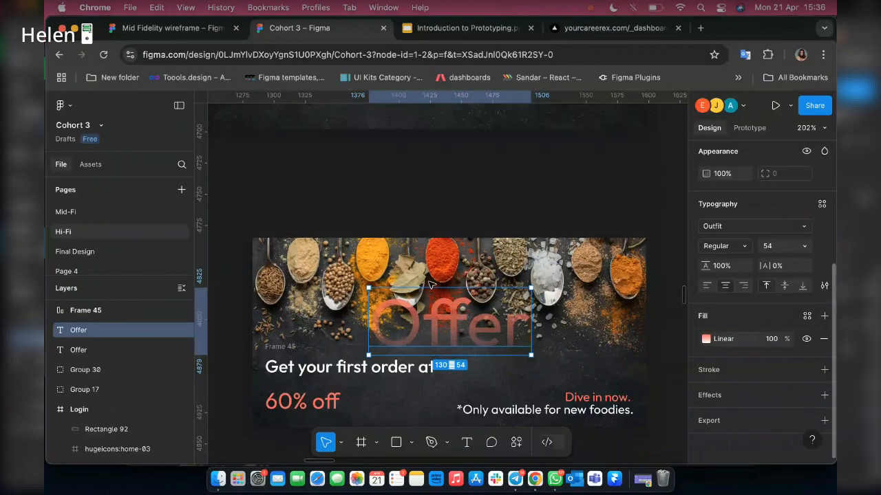
pyautogui.scroll(-2, 479, 250)
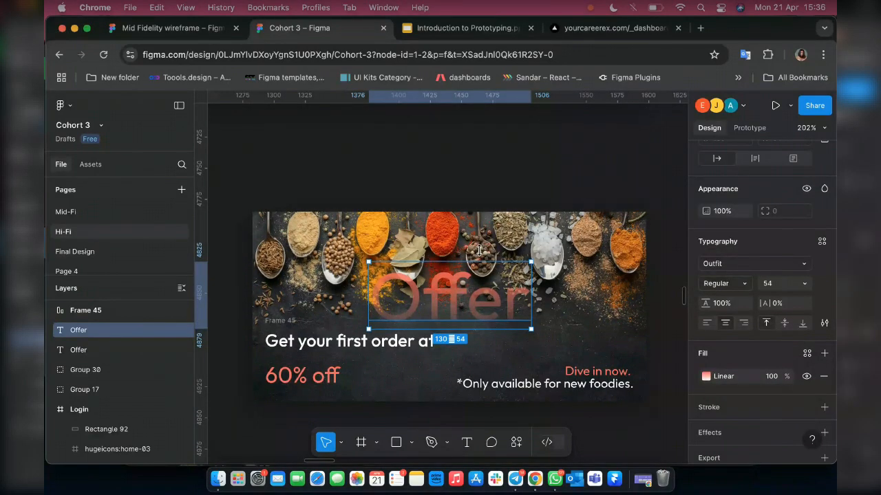
pyautogui.press('alt')
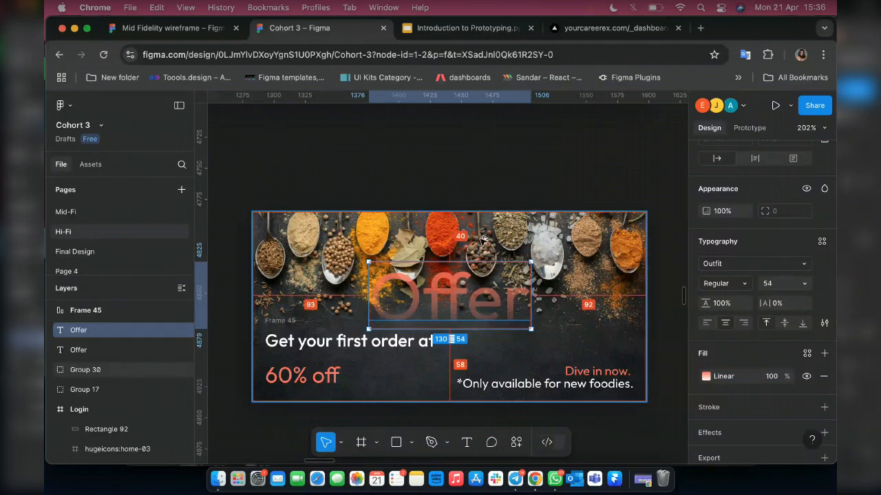
pyautogui.press('Down')
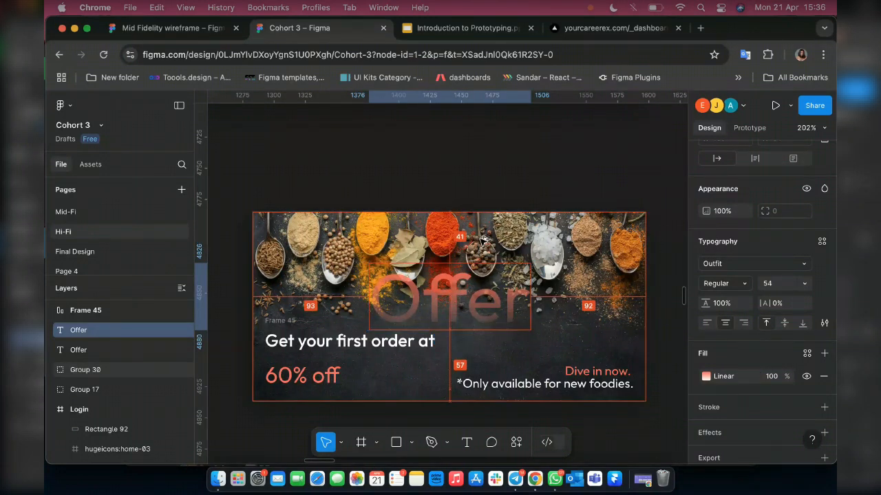
pyautogui.hotkey('shift', 'Down')
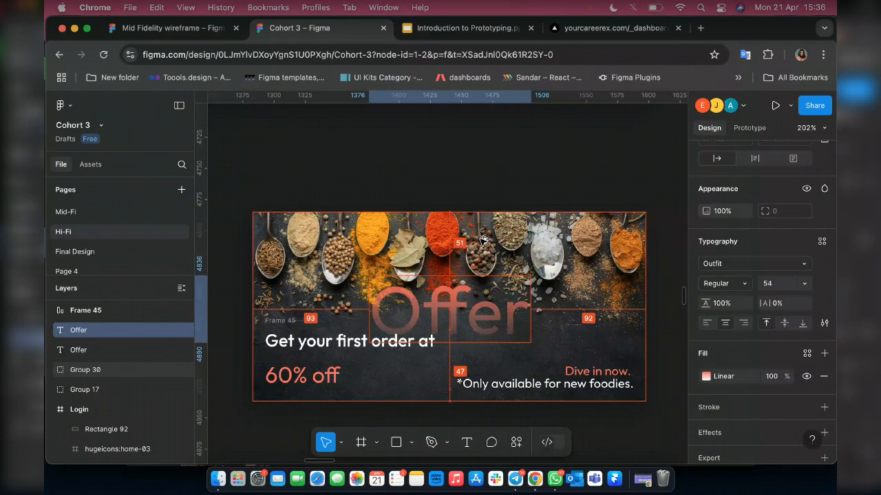
pyautogui.press('Down')
pyautogui.press('Down')
pyautogui.press('Down')
pyautogui.press('Down')
pyautogui.press('Down')
pyautogui.press('Down')
pyautogui.press('Down')
pyautogui.press('Down')
pyautogui.hotkey('shift', 'Down')
pyautogui.press('Down')
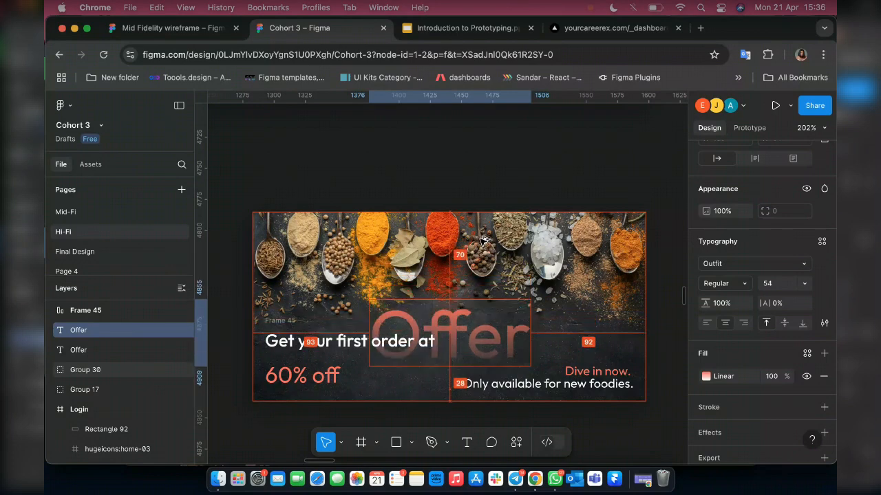
pyautogui.press('Down')
pyautogui.press('Down')
pyautogui.press('Down')
pyautogui.press('Down')
pyautogui.press('Down')
pyautogui.press('Down')
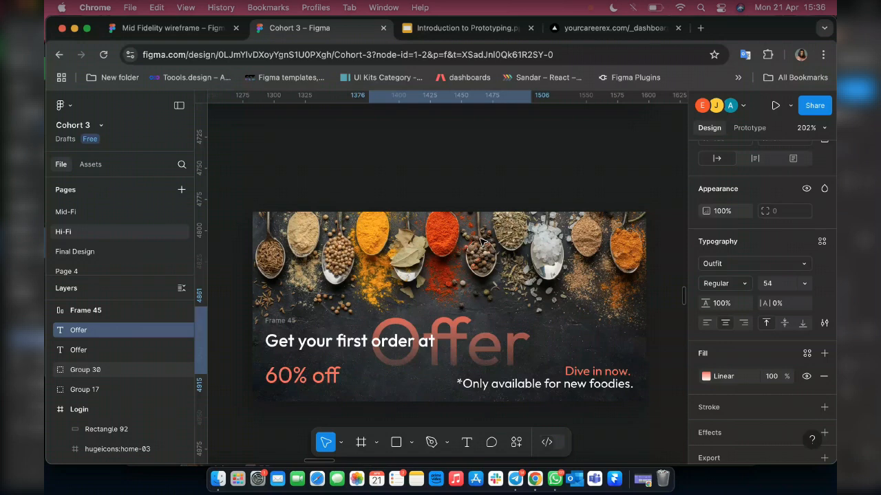
# Change the "Offer" gradient's 0% stop to FF7A72 and lower that stop's opacity.
pyautogui.scroll(4, 463, 252)
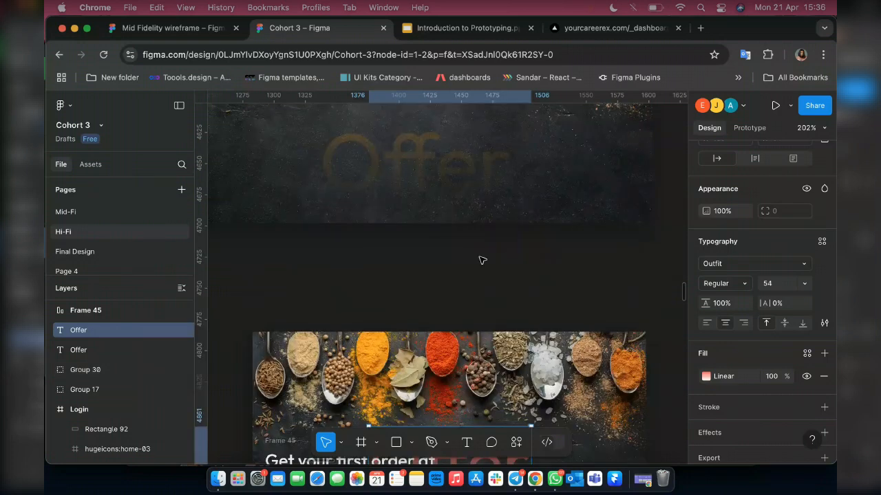
pyautogui.scroll(3, 482, 260)
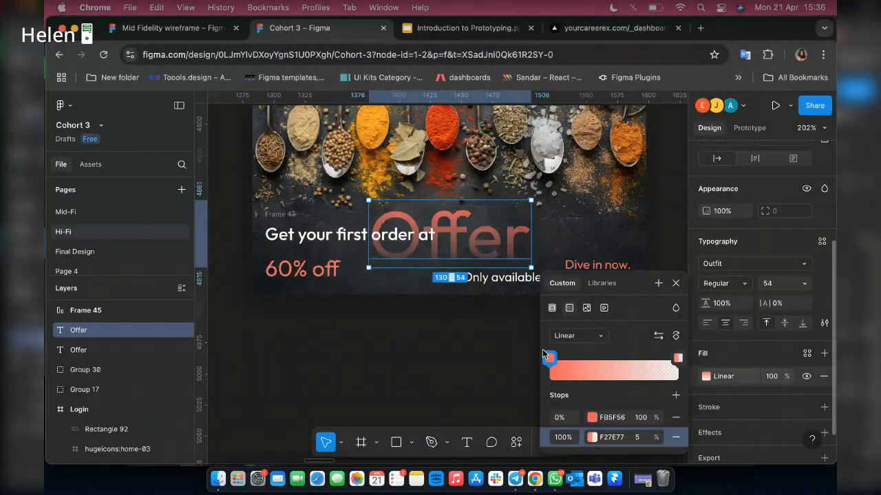
pyautogui.click(548, 357)
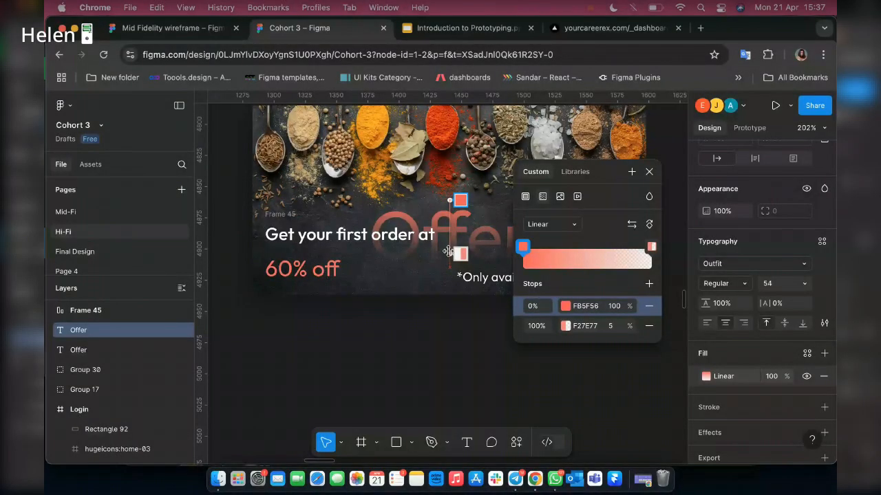
pyautogui.moveTo(448, 252); pyautogui.dragTo(450, 246)
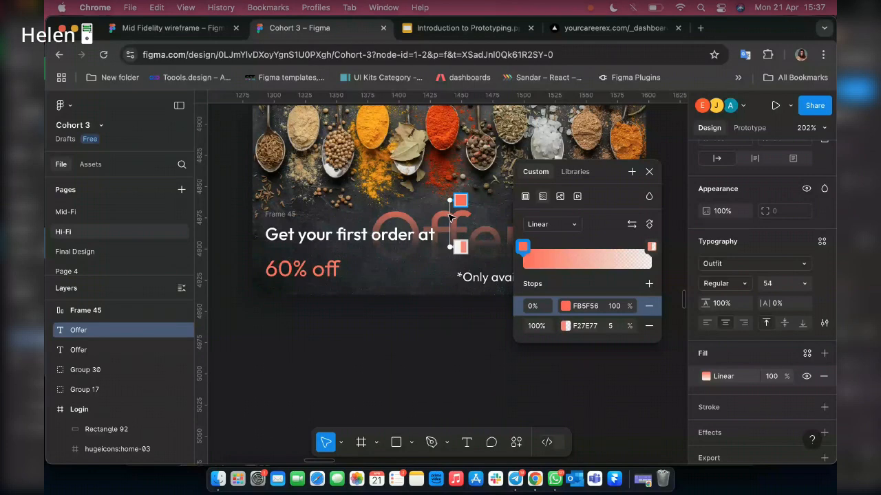
pyautogui.click(459, 202)
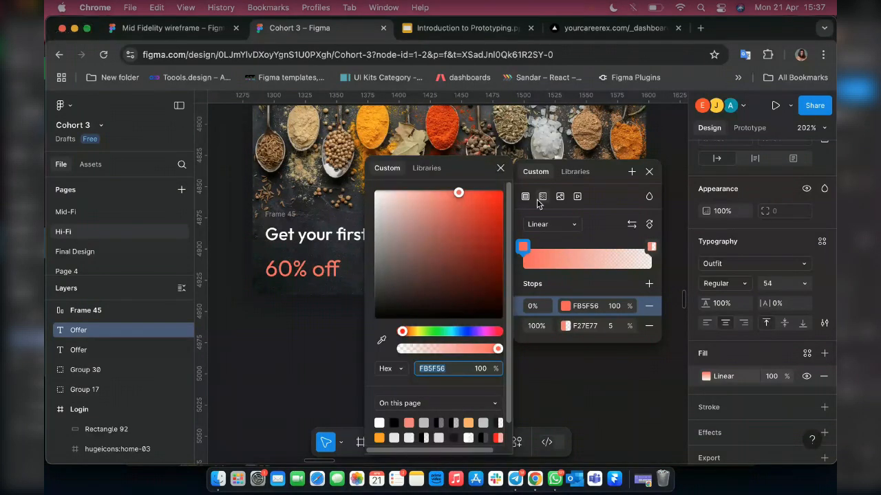
pyautogui.click(366, 159)
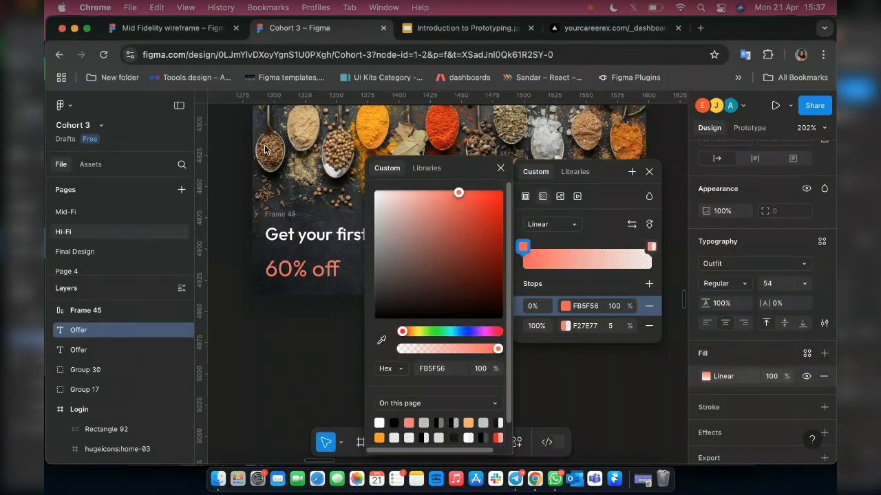
pyautogui.moveTo(265, 149); pyautogui.dragTo(255, 171)
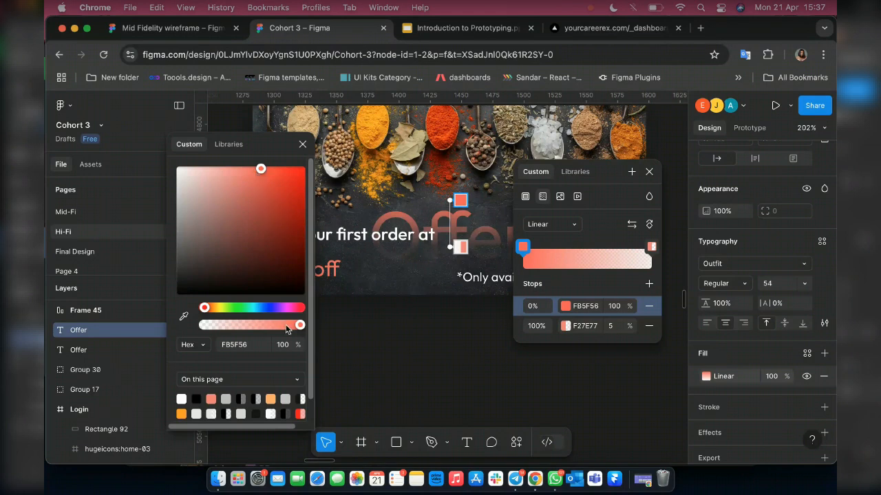
pyautogui.moveTo(287, 329); pyautogui.dragTo(266, 328)
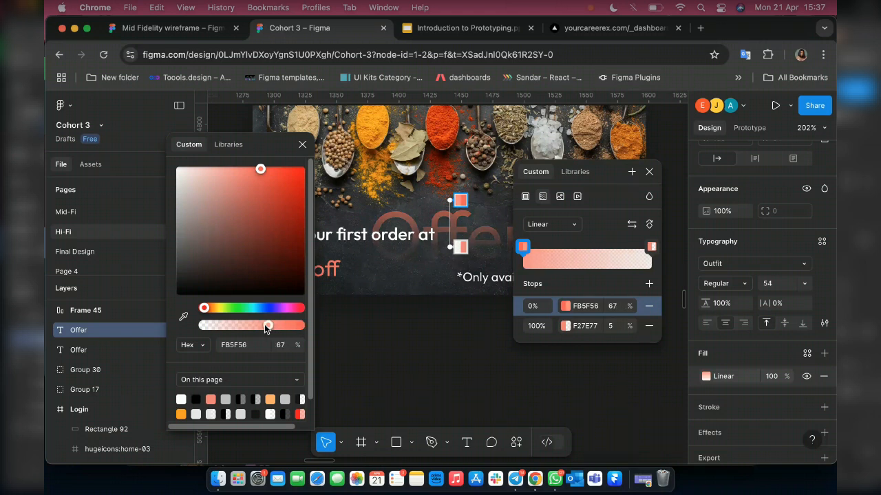
pyautogui.moveTo(266, 328); pyautogui.dragTo(303, 328)
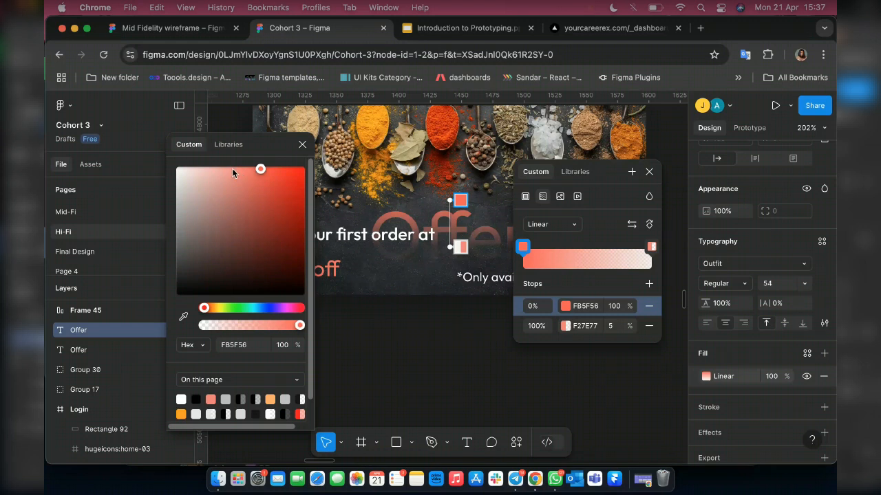
pyautogui.click(229, 168)
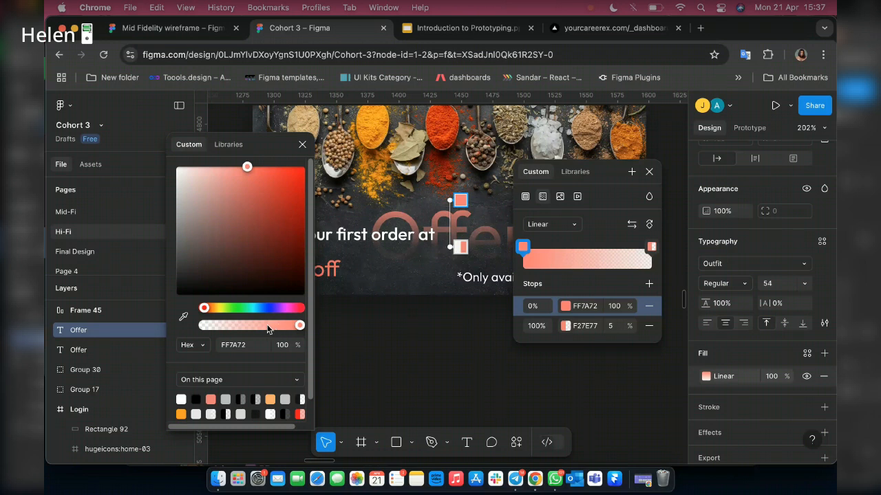
pyautogui.moveTo(268, 330); pyautogui.dragTo(262, 325)
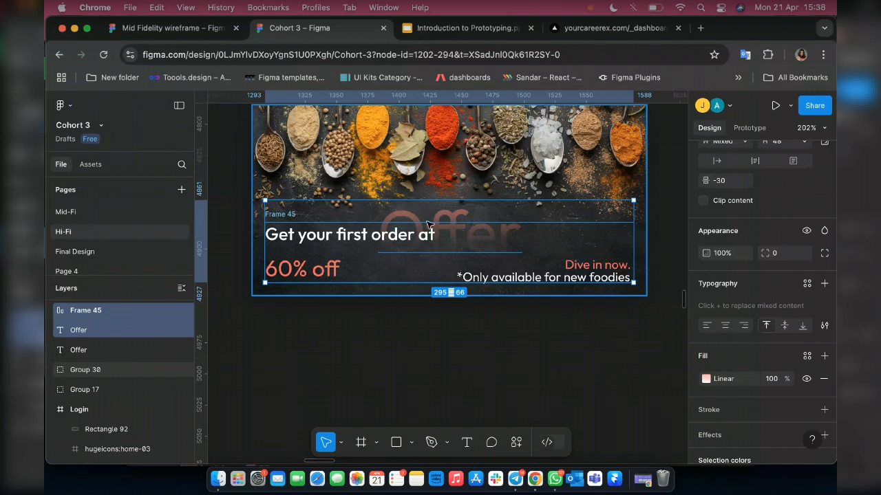
# Combine the "Offer" text and the banner's text frame into one vertical auto layout frame with a gap of -30.
pyautogui.hotkey('shift', 'a')
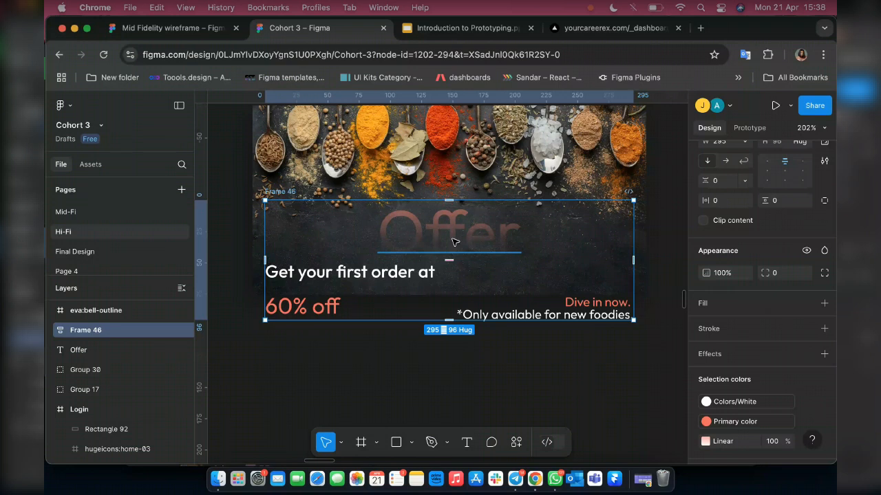
pyautogui.moveTo(449, 259); pyautogui.dragTo(451, 238)
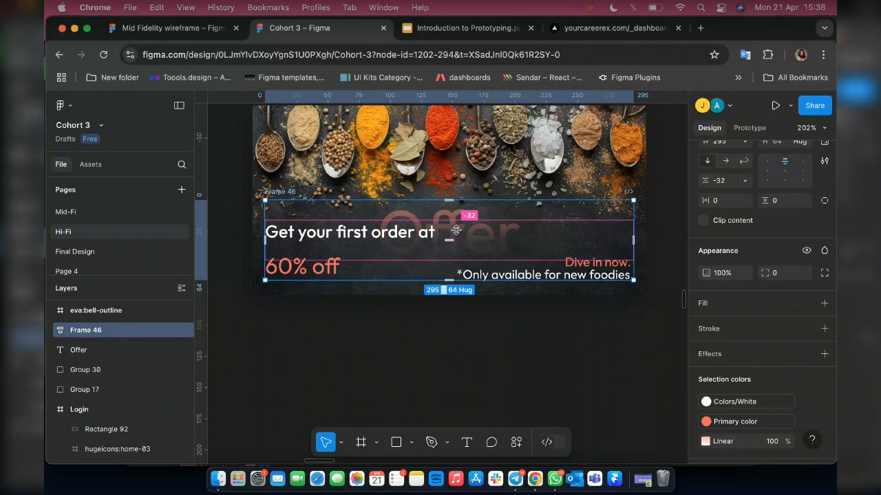
pyautogui.moveTo(455, 230); pyautogui.dragTo(517, 268)
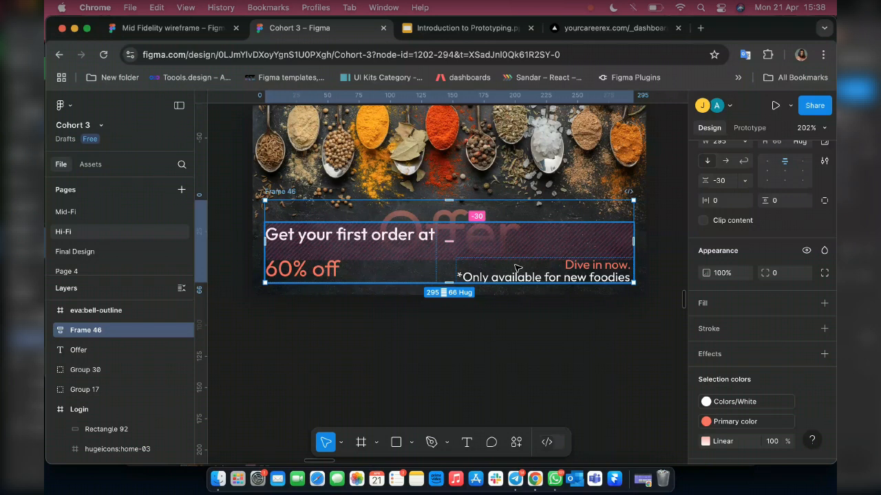
# Wrap the banner image group and its text frame in one frame, and move it onto the Home Page screen below the grey block.
pyautogui.scroll(2, 285, 150)
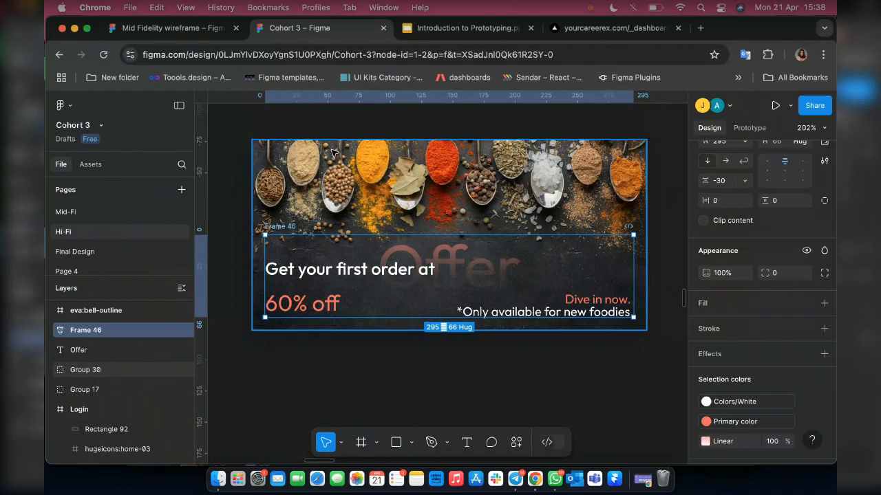
pyautogui.keyDown('shift'); pyautogui.click(379, 172); pyautogui.keyUp('shift')
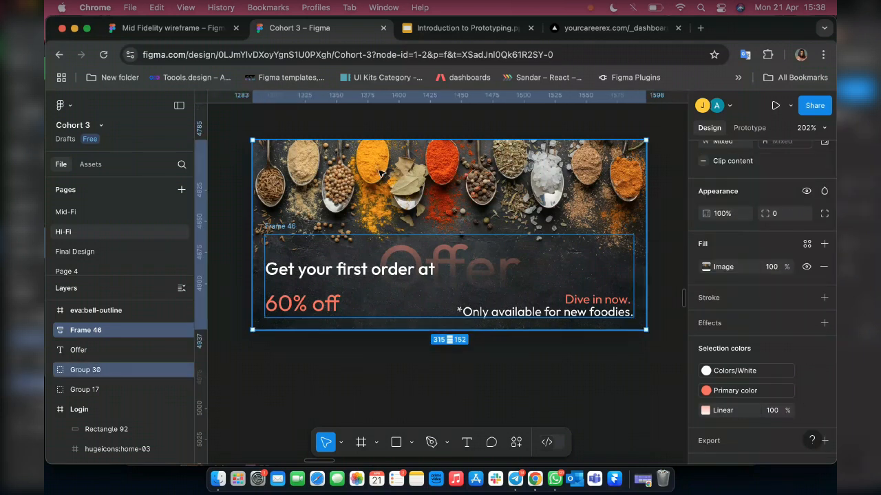
pyautogui.rightClick(419, 169)
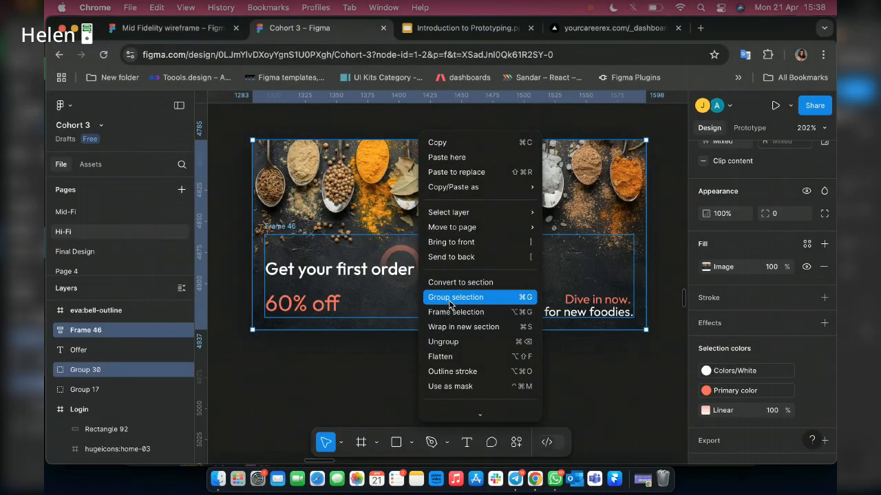
pyautogui.scroll(-3, 480, 329)
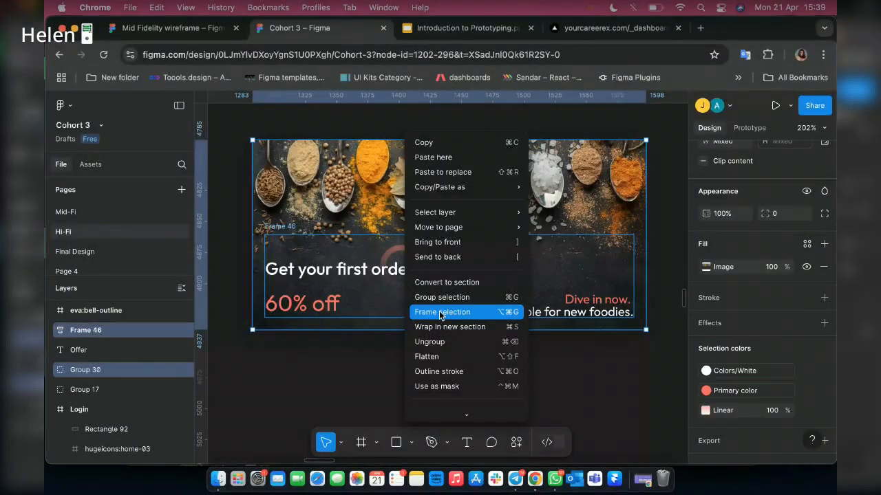
pyautogui.click(441, 312)
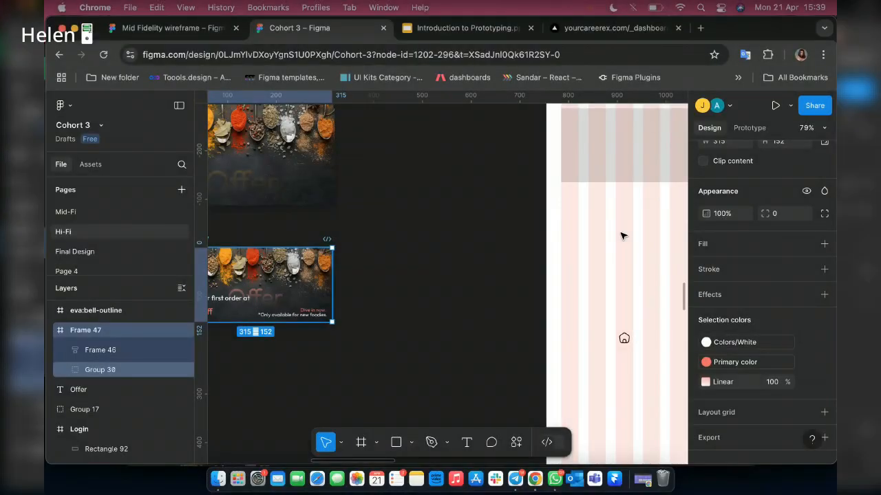
pyautogui.moveTo(277, 284); pyautogui.dragTo(621, 236)
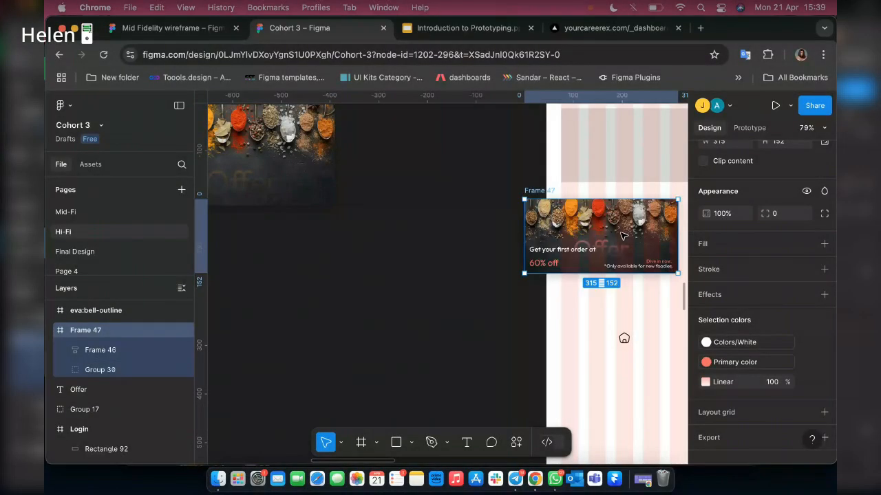
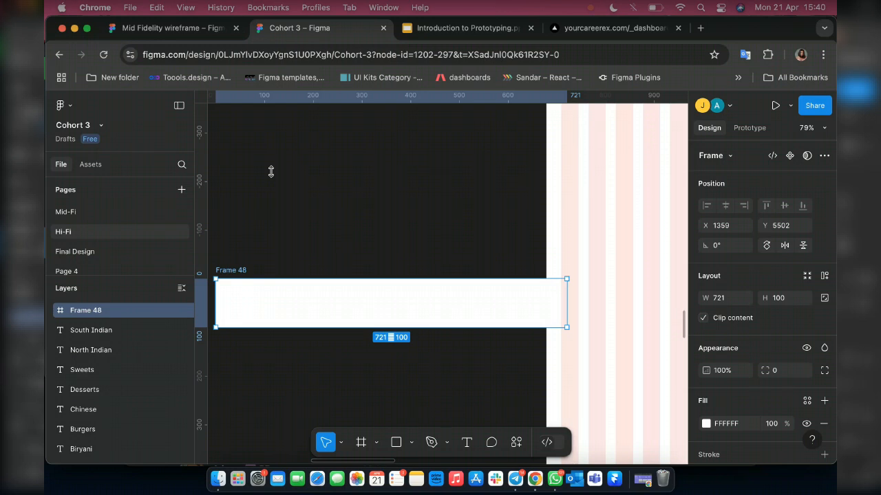
# Enlarge the white frame beside the Home Page screen to 721 by 320 and place a 24 by 24 home-03 icon inside it.
pyautogui.moveTo(271, 171); pyautogui.dragTo(272, 173)
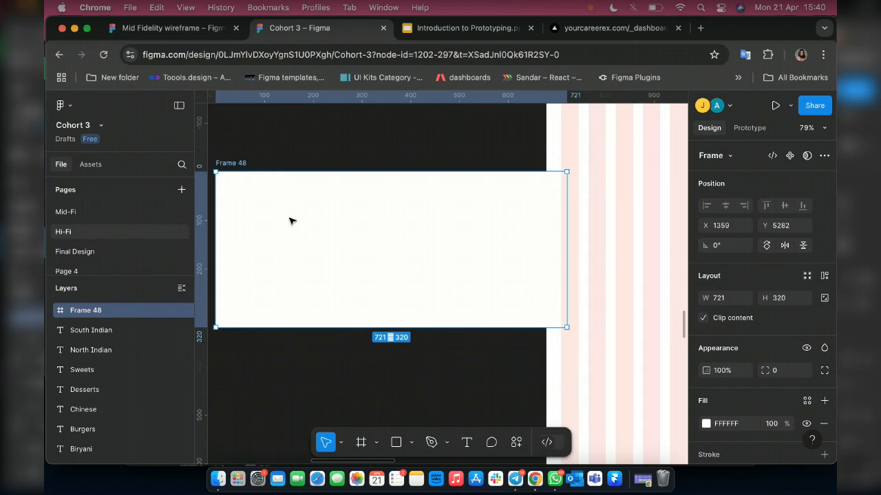
pyautogui.scroll(-5, 290, 220)
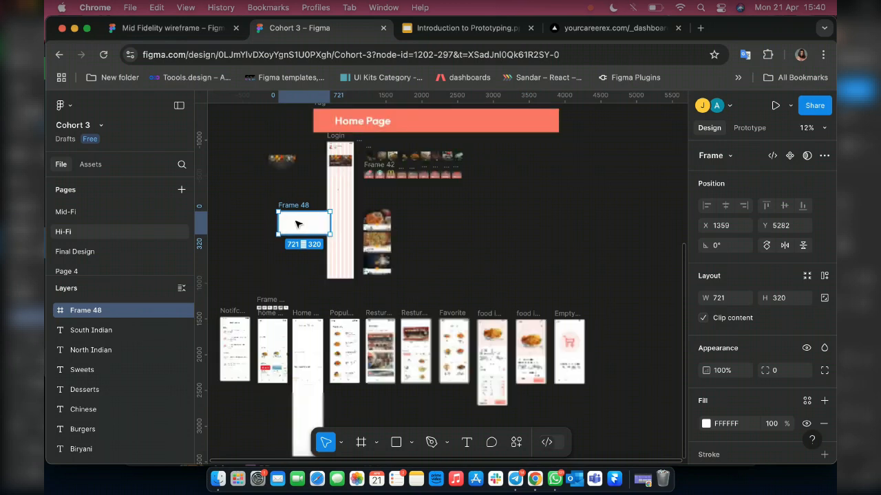
pyautogui.scroll(2, 291, 231)
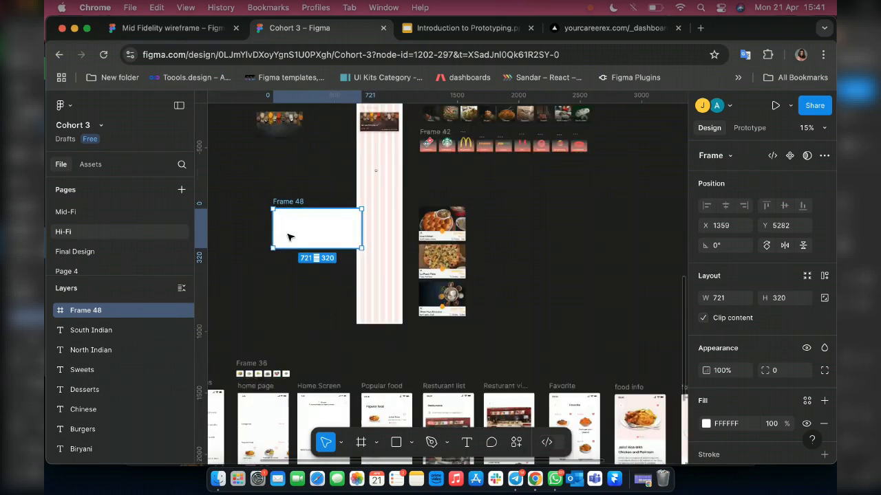
pyautogui.scroll(3, 287, 238)
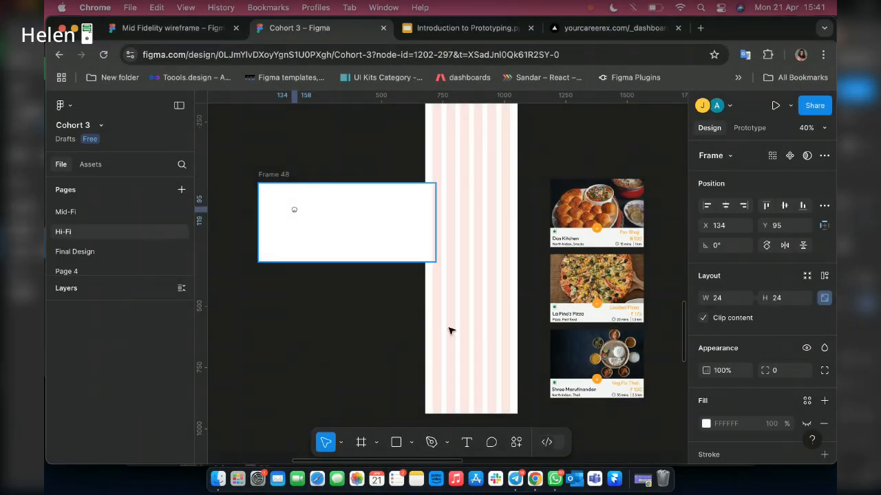
pyautogui.hotkey('shift', '2')
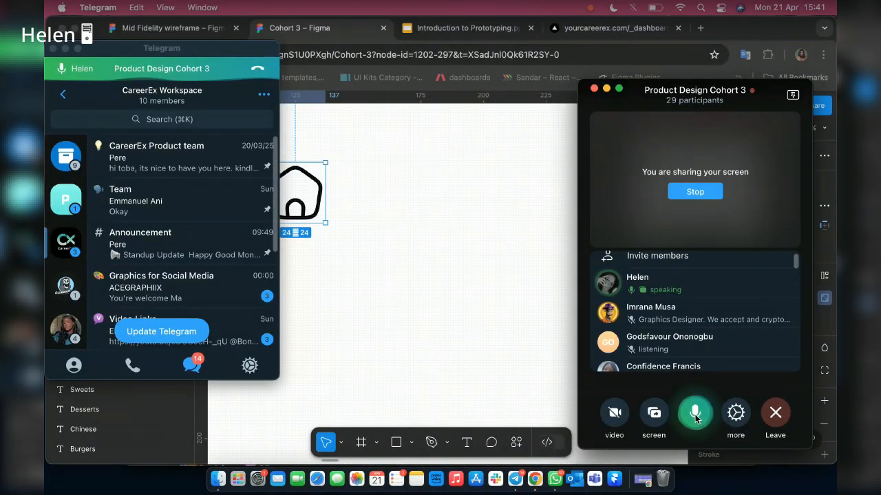
# Switch to Telegram, read the newest messages in the cohort's General topic, unmute the call microphone, and return to the Figma file.
pyautogui.click(695, 413)
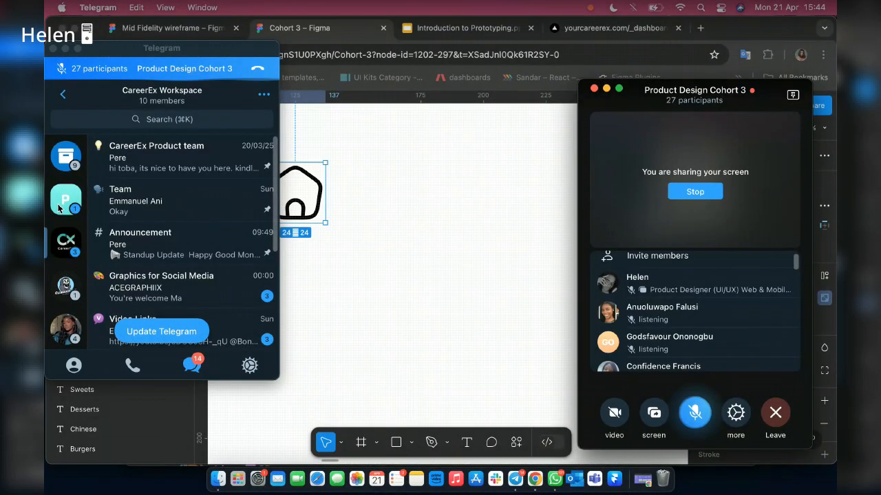
pyautogui.click(197, 183)
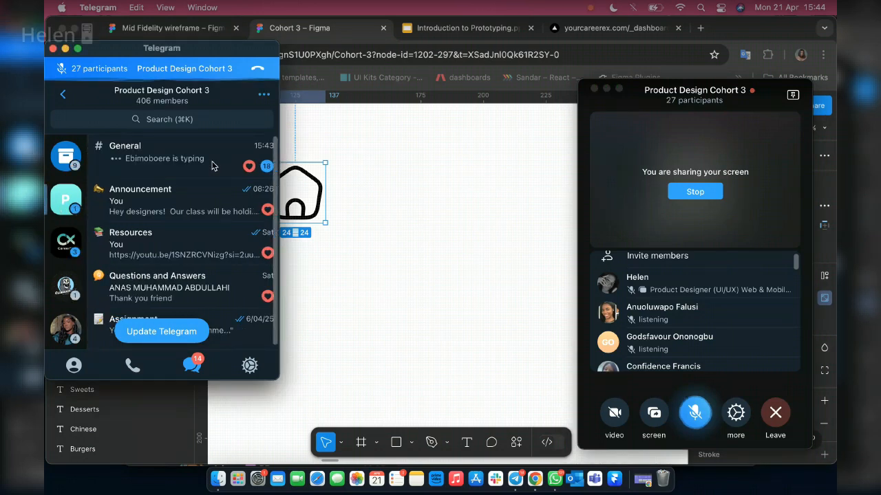
pyautogui.click(212, 165)
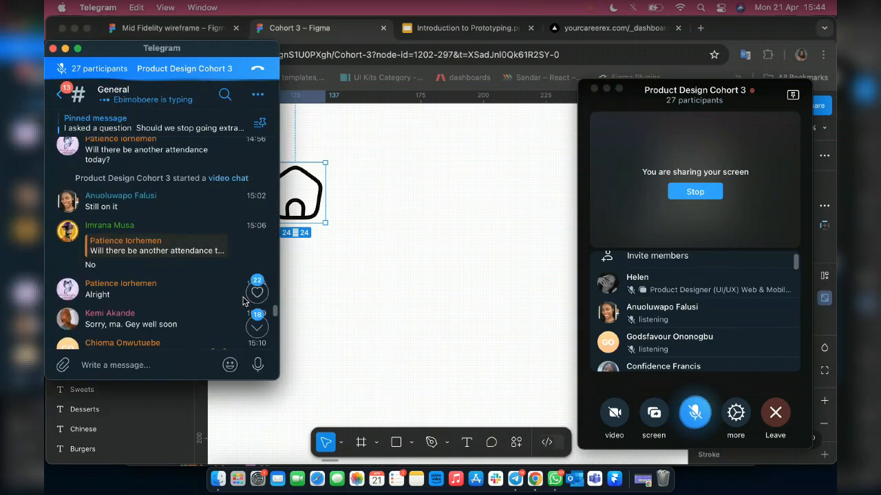
pyautogui.click(257, 327)
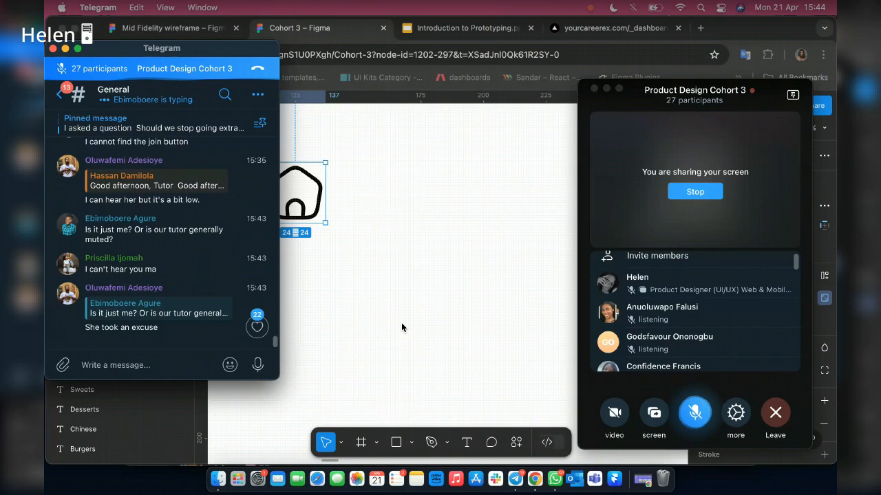
pyautogui.click(697, 416)
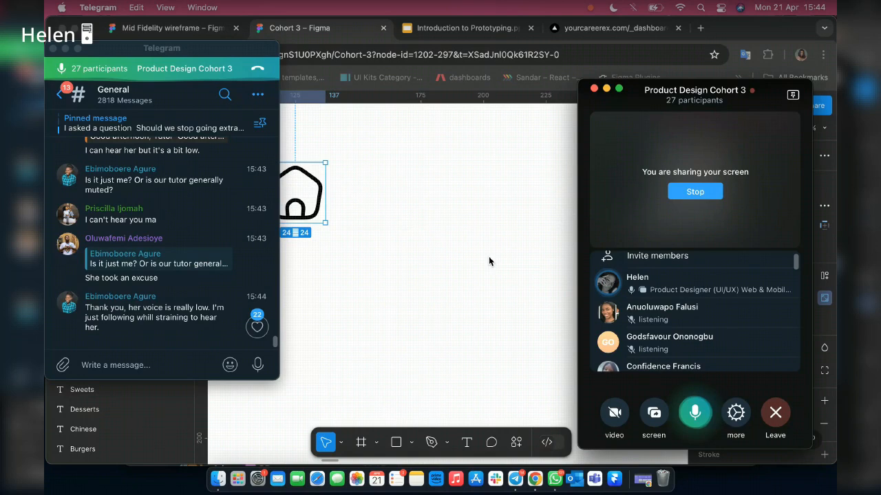
pyautogui.click(488, 262)
pyautogui.press('XF86AudioRaiseVolume')
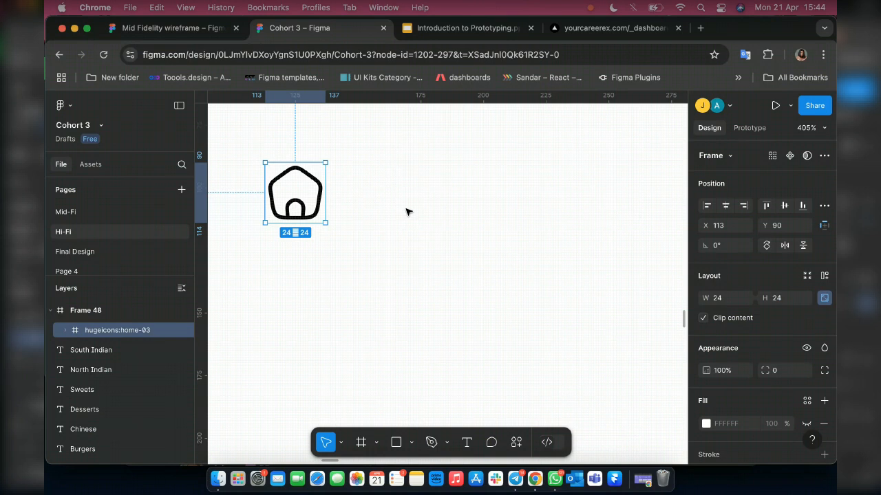
# Add the text "Home" below the home icon, using the Tiny Body text R 10px style.
pyautogui.scroll(-10, 406, 212)
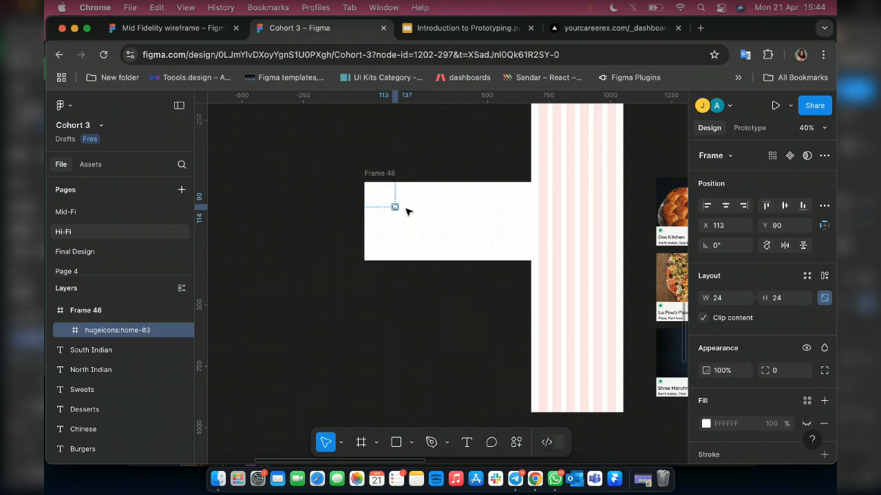
pyautogui.press('XF86AudioRaiseVolume')
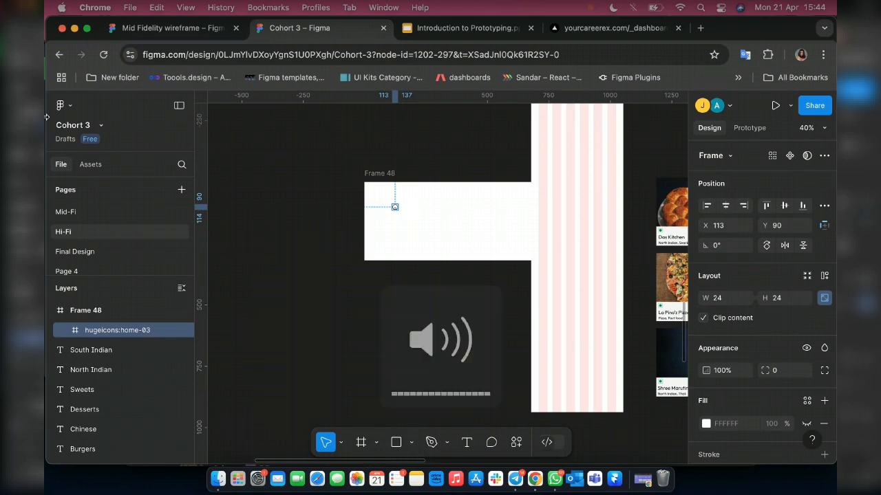
pyautogui.scroll(3, 410, 186)
pyautogui.scroll(5, 409, 186)
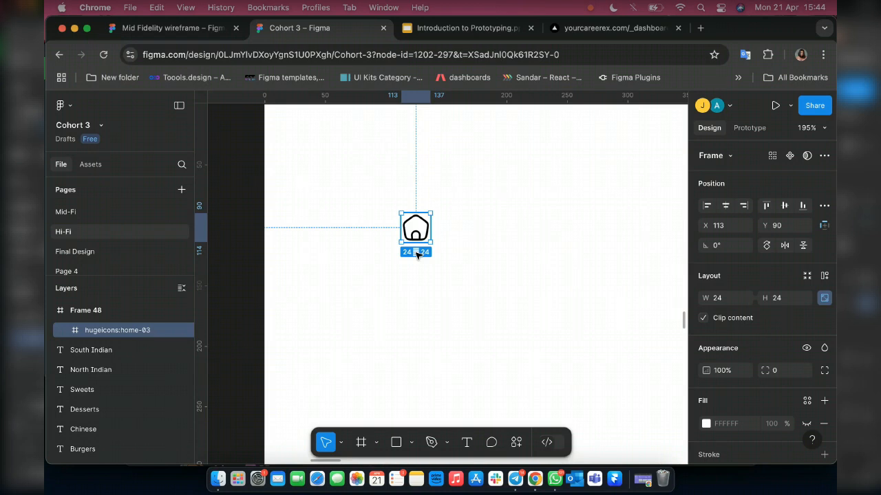
pyautogui.scroll(1, 416, 254)
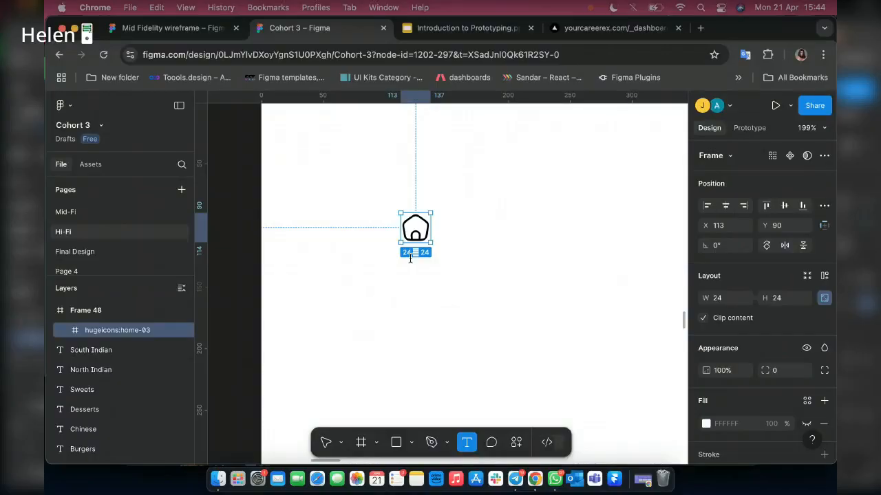
pyautogui.click(402, 275)
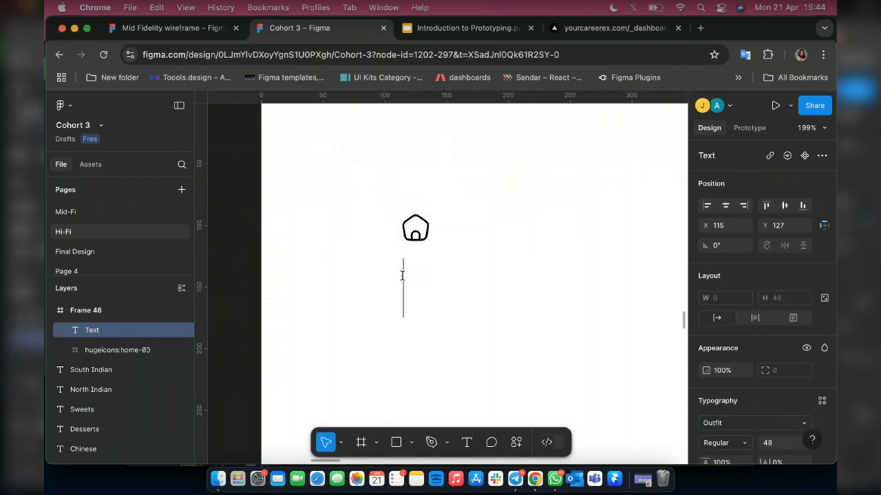
pyautogui.write('Home')
pyautogui.press('Escape')
pyautogui.scroll(-2, 753, 427)
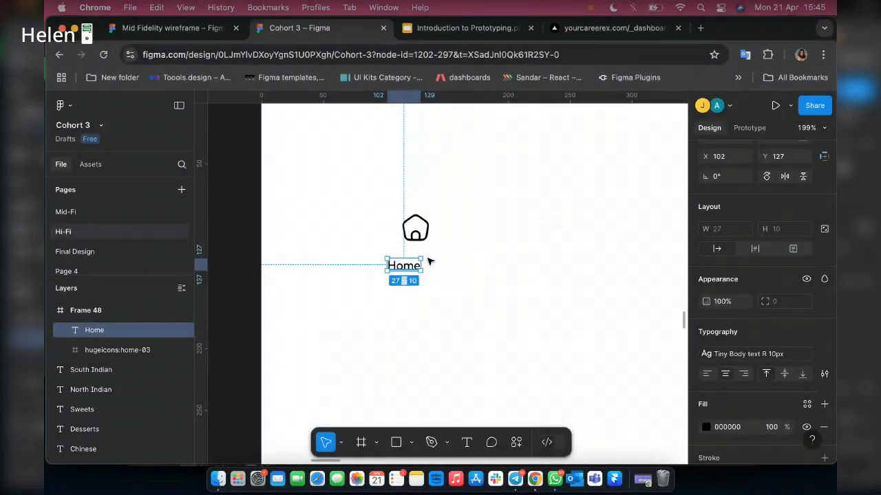
# Combine the home icon and the "Home" label directly below it into a vertical auto layout frame with gap 4 and horizontal padding 5.
pyautogui.moveTo(429, 260); pyautogui.dragTo(418, 256)
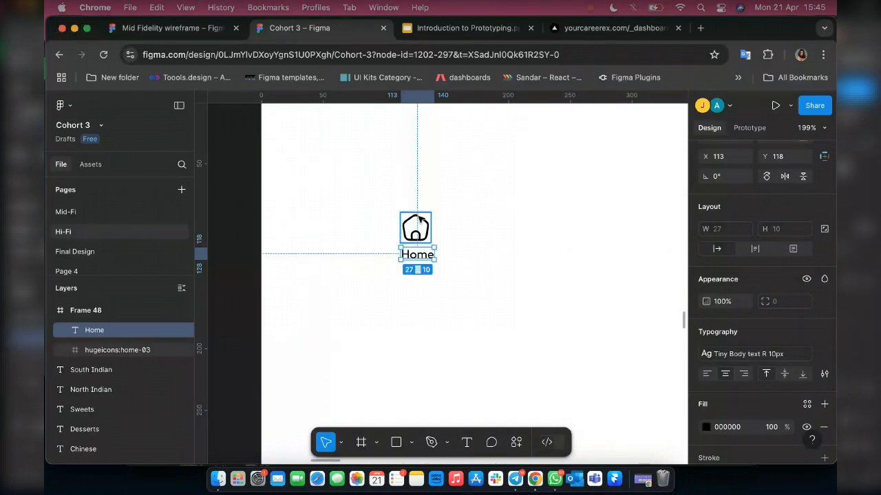
pyautogui.keyDown('shift'); pyautogui.click(418, 219); pyautogui.keyUp('shift')
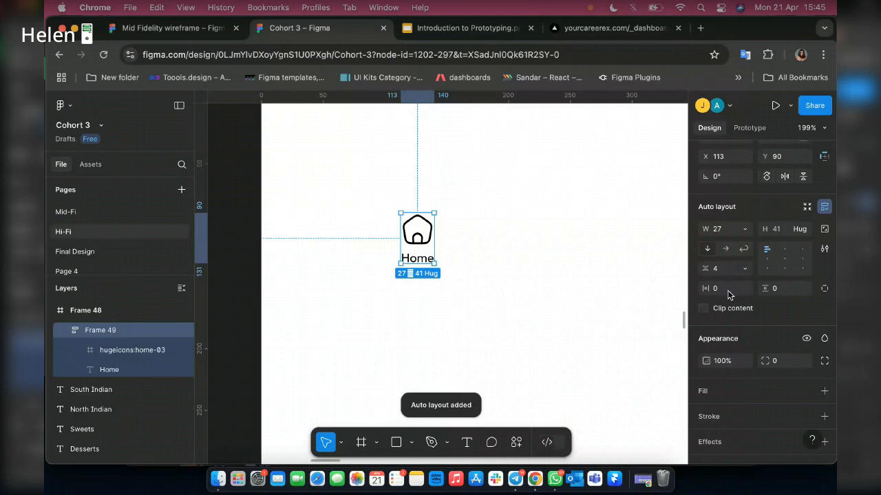
pyautogui.click(722, 289)
pyautogui.write('5')
pyautogui.press('Return')
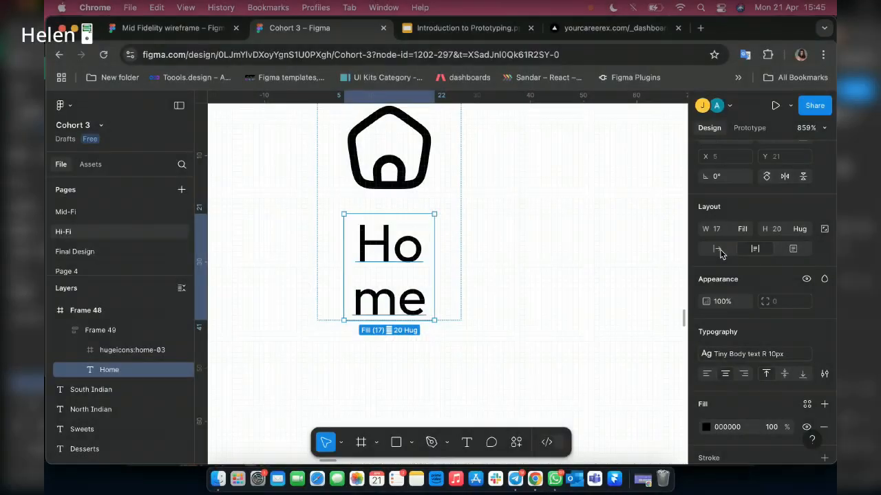
# Set the "Home" label to auto width and centre the contents of its auto layout frame.
pyautogui.click(718, 249)
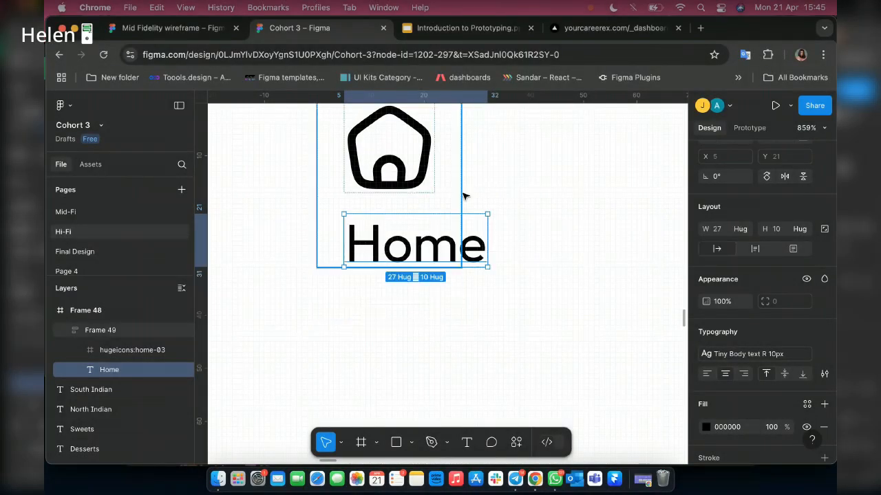
pyautogui.press('Escape')
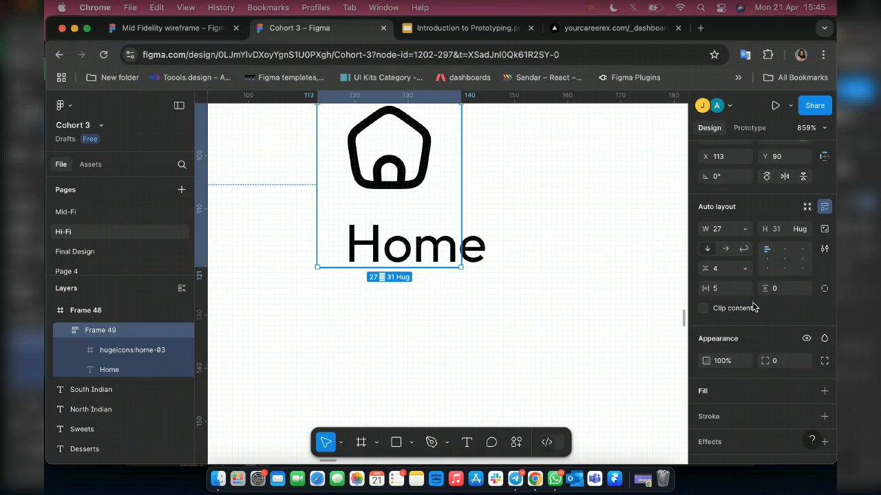
pyautogui.click(785, 260)
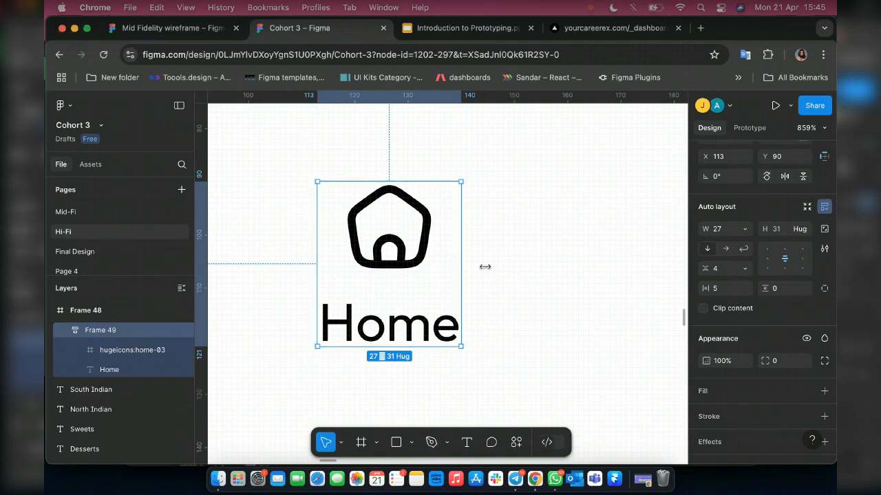
# Resize the Home icon-and-label frame to 33 by 37.
pyautogui.moveTo(485, 266); pyautogui.dragTo(491, 266)
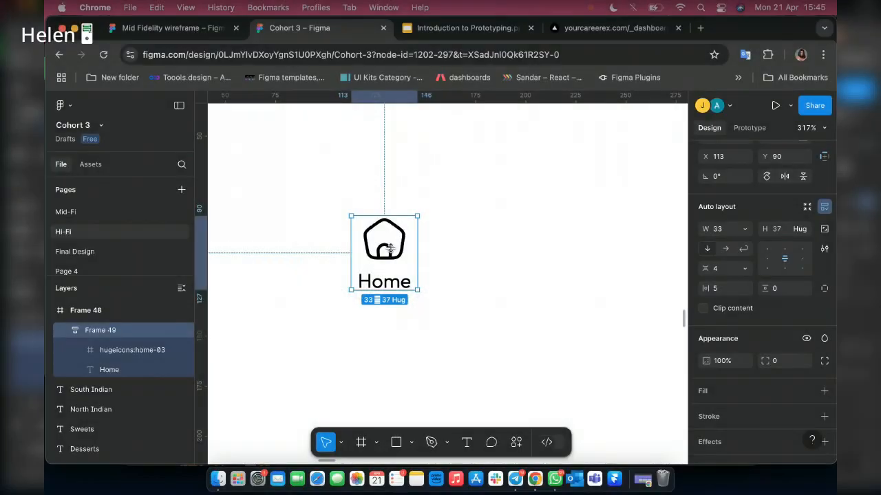
pyautogui.scroll(3, 349, 272)
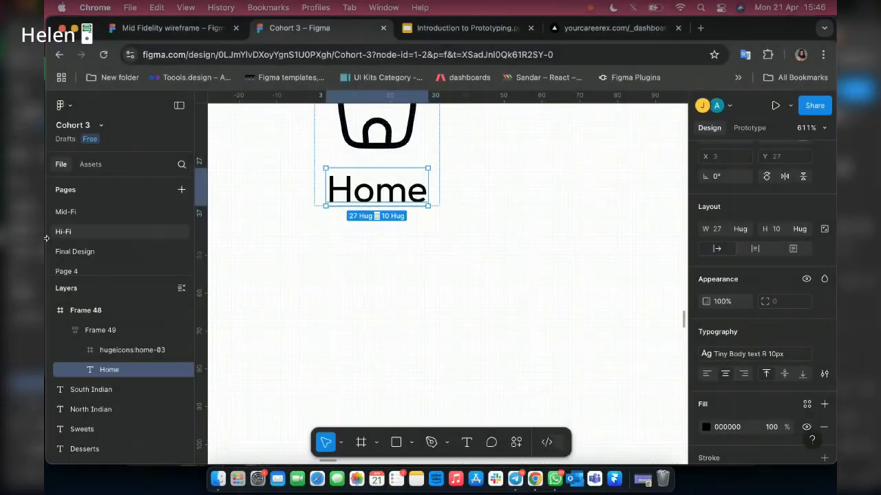
pyautogui.click(275, 198)
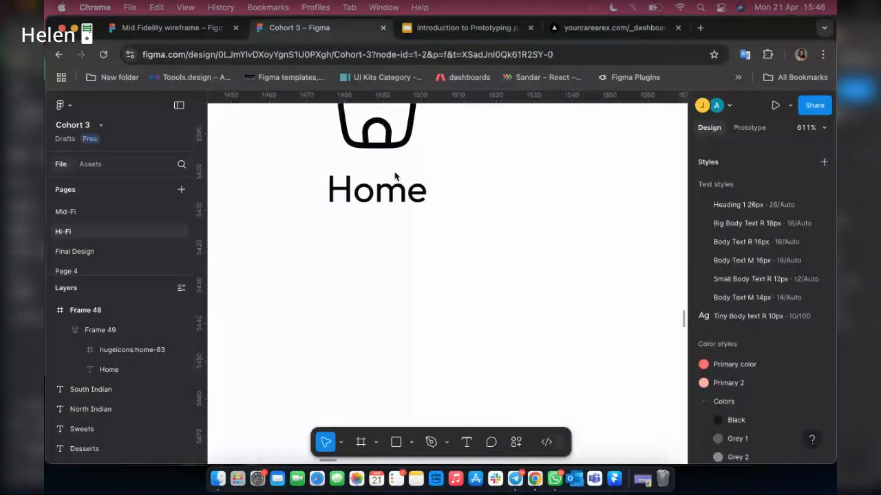
# Duplicate the Home icon-and-label frame and place the copy beside it at X 157, Y 90.
pyautogui.scroll(-10, 396, 174)
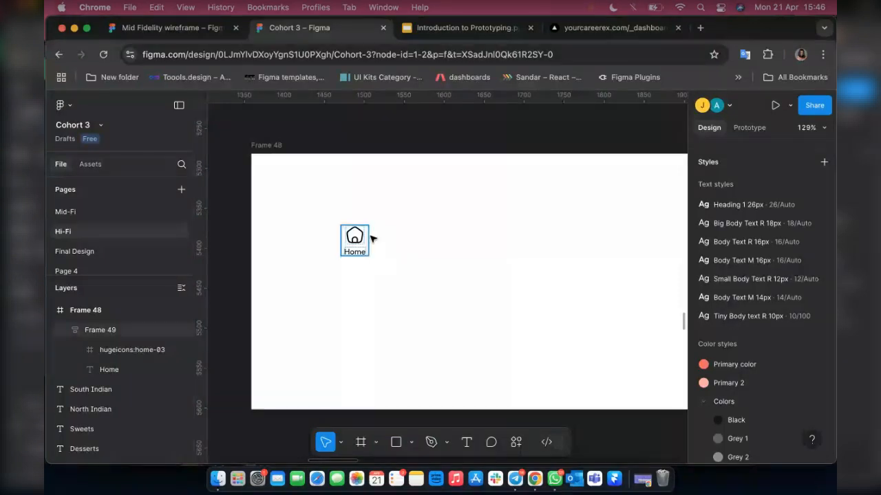
pyautogui.press('XF86AudioRaiseVolume')
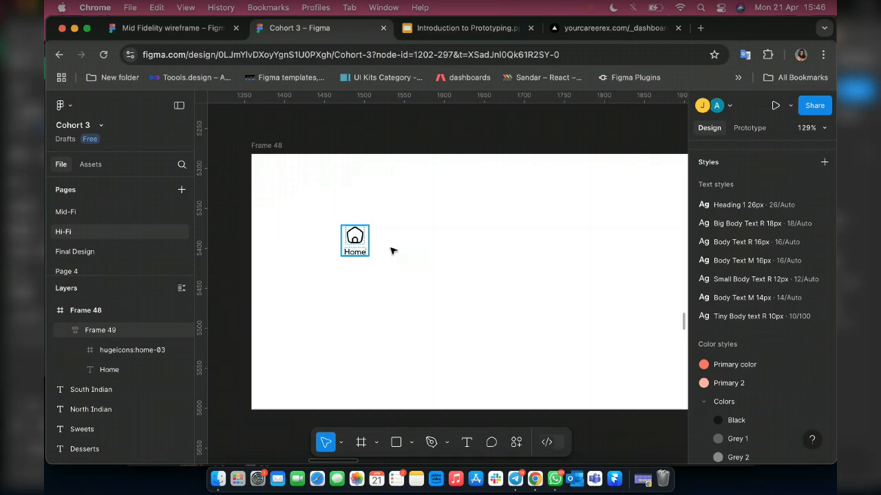
pyautogui.press('super+d')
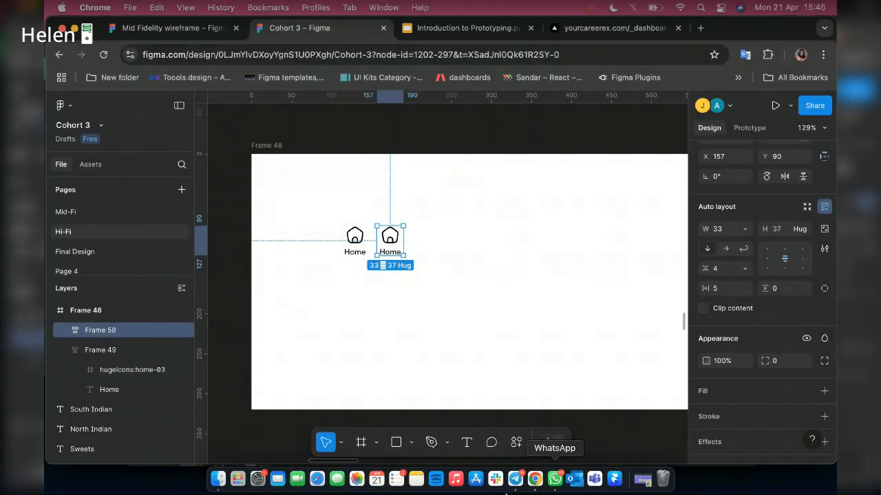
# Switch to Telegram to check the General topic's latest replies and the group call's participants.
pyautogui.click(513, 482)
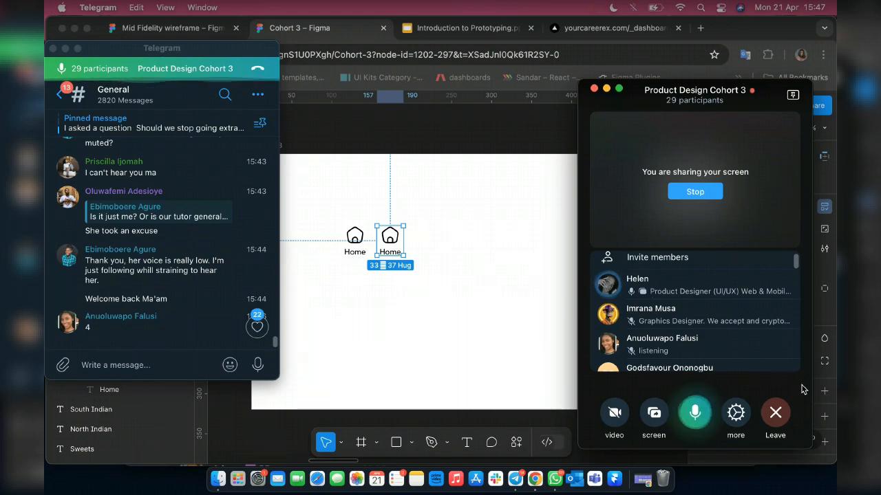
pyautogui.press('XF86AudioRaiseVolume')
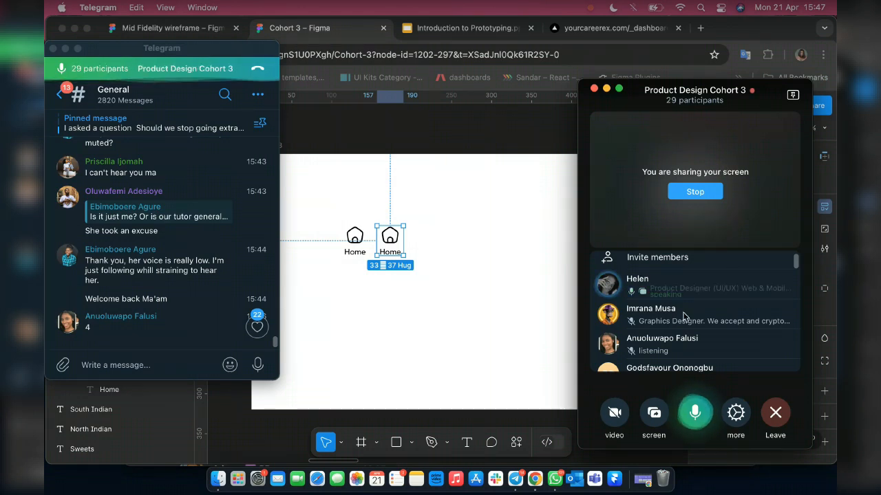
pyautogui.scroll(-3, 683, 316)
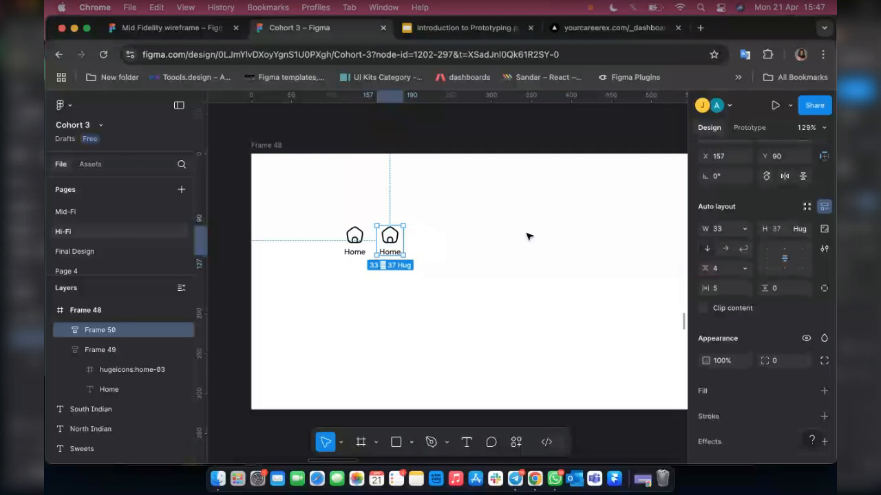
# Move the copied Home item to X 166, Y 89, and add another duplicate beside it at X 216.
pyautogui.scroll(5, 361, 251)
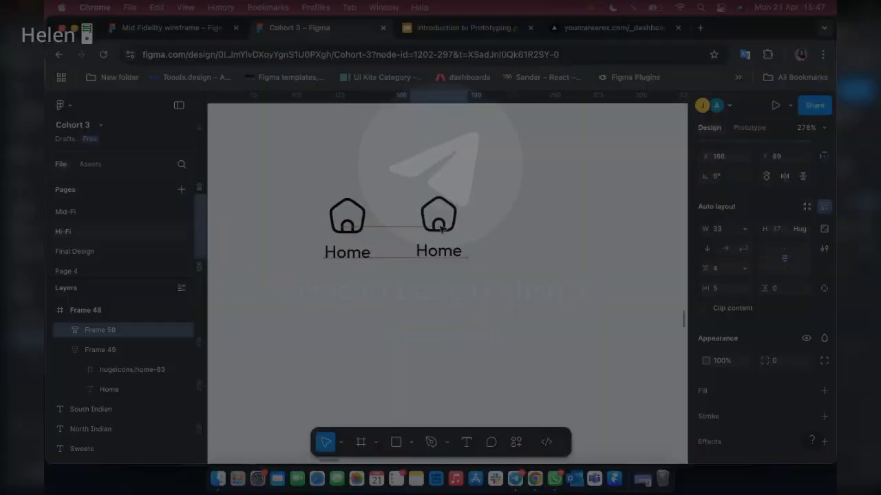
pyautogui.moveTo(440, 227); pyautogui.dragTo(441, 229)
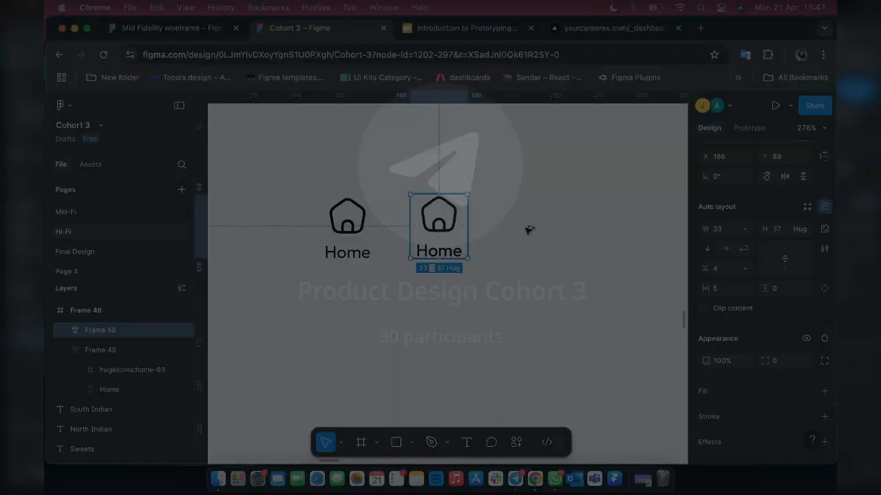
pyautogui.press('super+d')
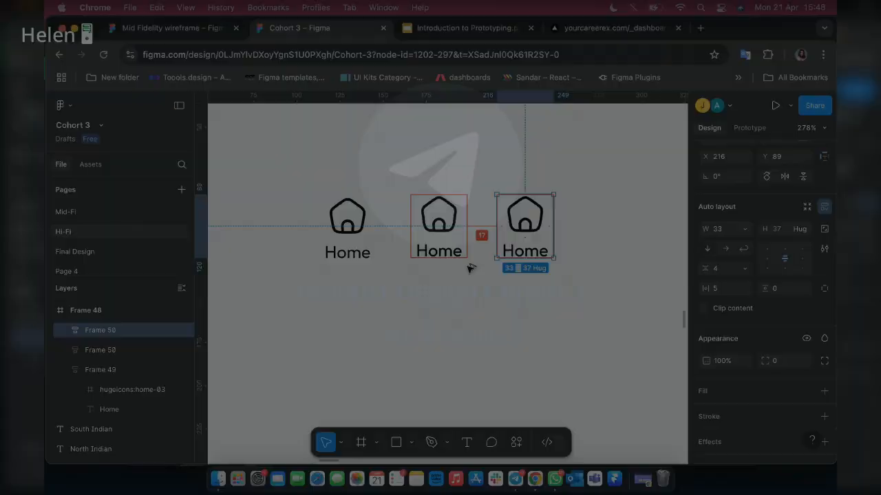
pyautogui.hscroll(5, 466, 269)
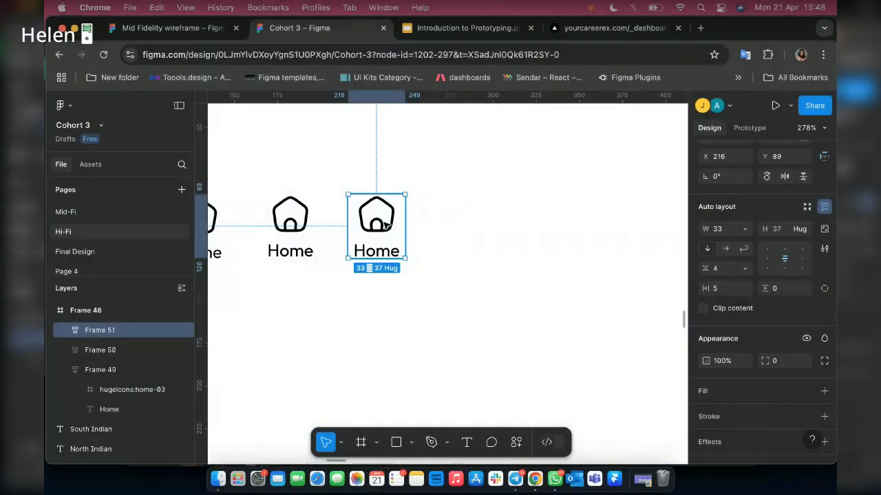
# Duplicate the last Home icon-and-label item and place the copy beside it at X 269, Y 89.
pyautogui.press('super+d')
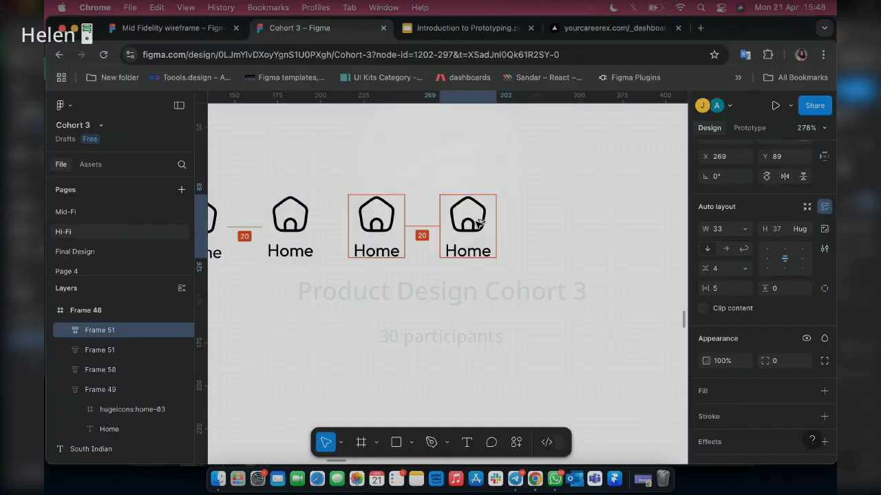
pyautogui.moveTo(474, 222); pyautogui.dragTo(484, 225)
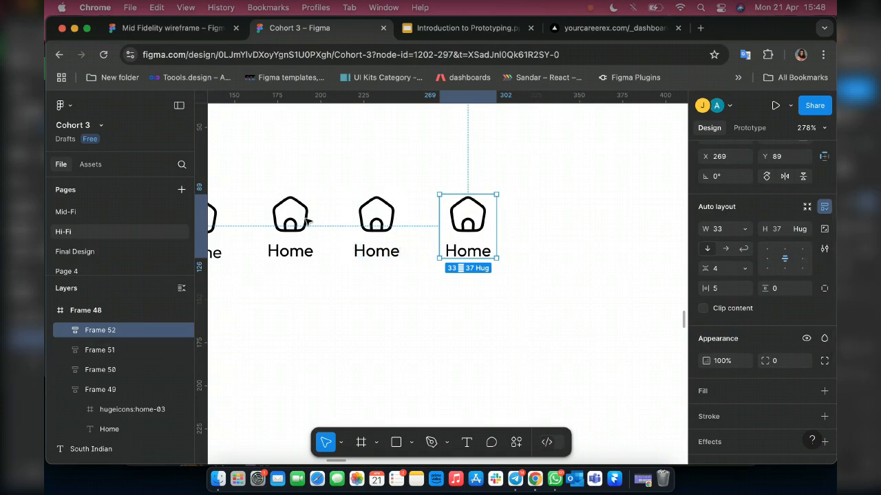
# Relabel the second navigation item in the row as "Favourite".
pyautogui.doubleClick(297, 254)
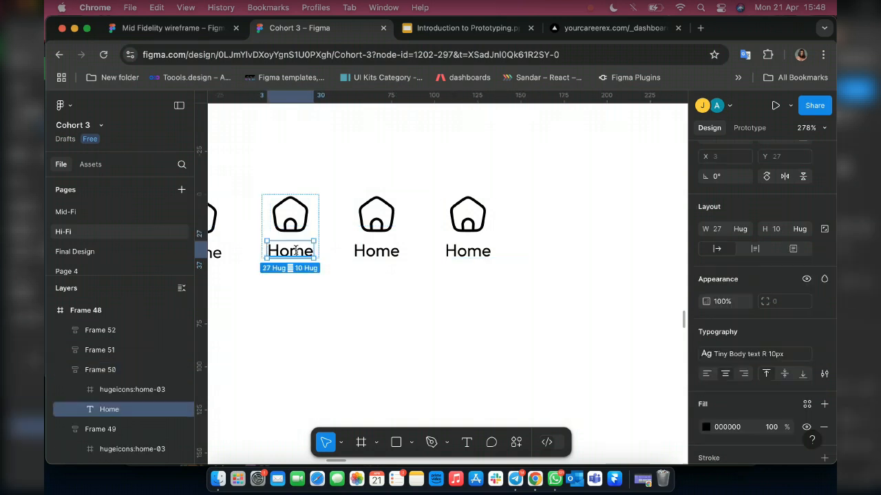
pyautogui.doubleClick(296, 251)
pyautogui.doubleClick(294, 251)
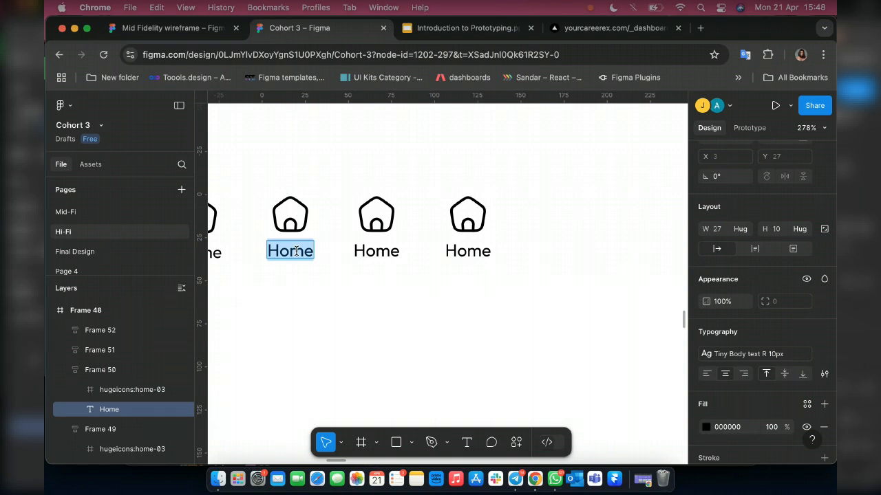
pyautogui.write('Fa')
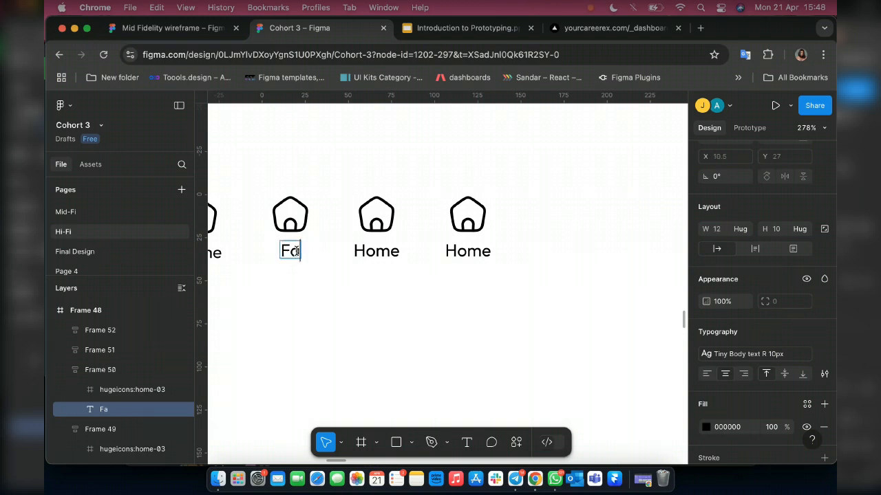
pyautogui.write('v')
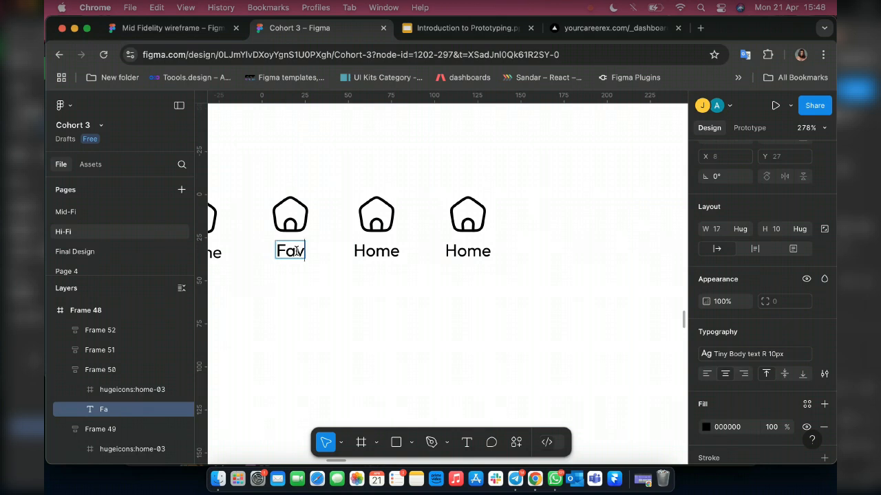
pyautogui.write('o')
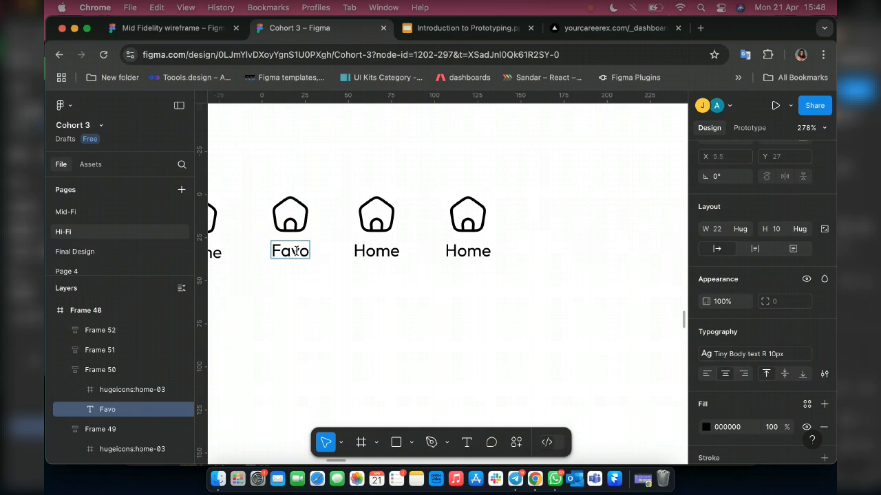
pyautogui.write('urite')
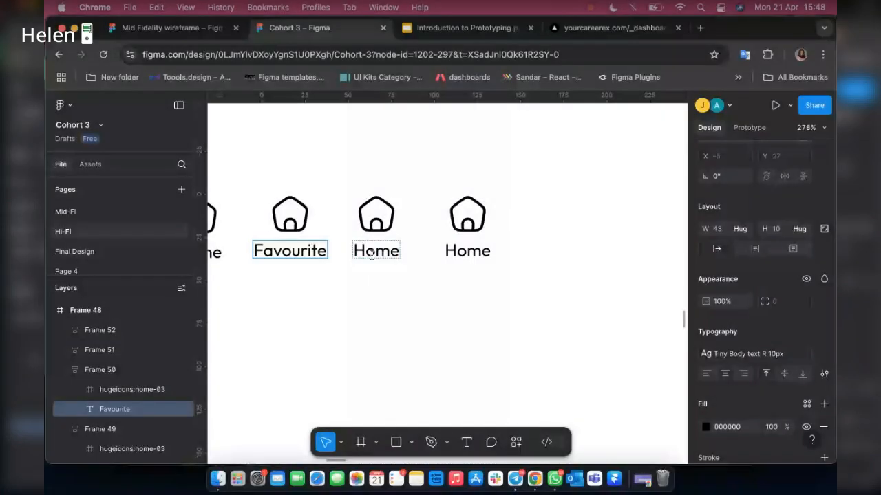
# Try "Food Cart" as the label of the third navigation item.
pyautogui.doubleClick(372, 255)
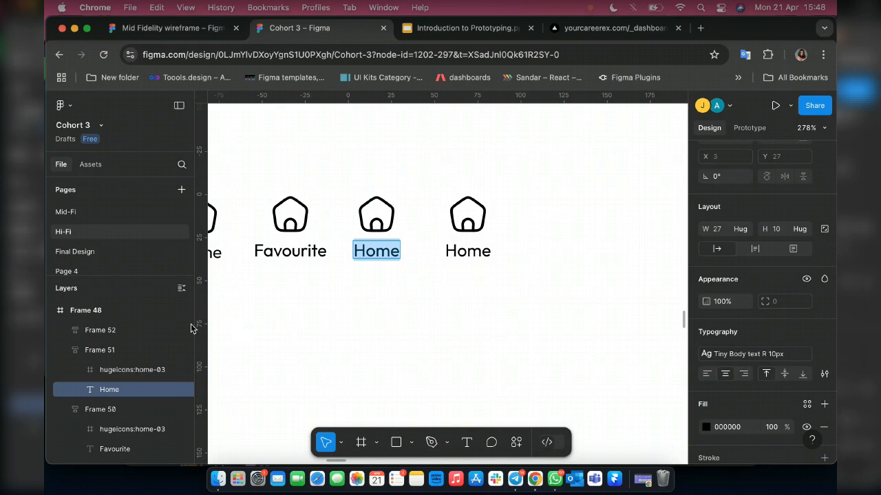
pyautogui.write('S')
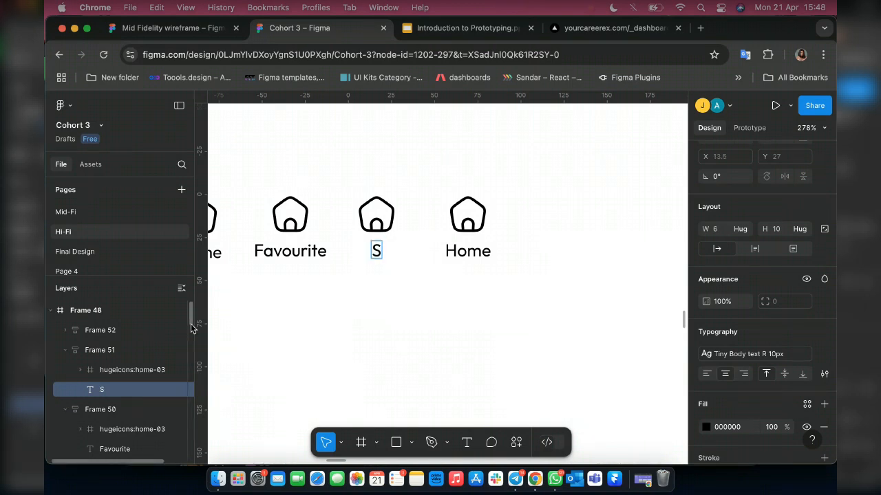
pyautogui.press('BackSpace')
pyautogui.write('c')
pyautogui.press('BackSpace')
pyautogui.write('C')
pyautogui.press('BackSpace')
pyautogui.write('Food Cart')
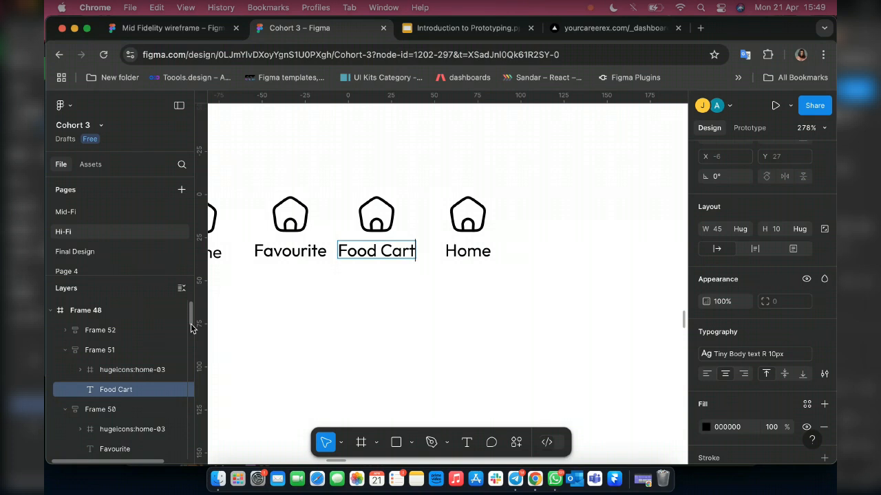
# Clear the third navigation item's label and try "Basket" as the fourth item's label.
pyautogui.press('super+BackSpace')
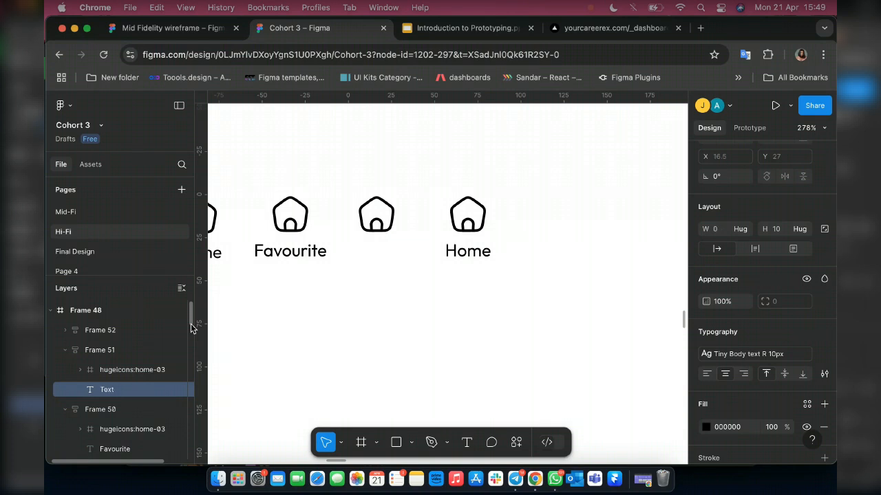
pyautogui.write('Basket')
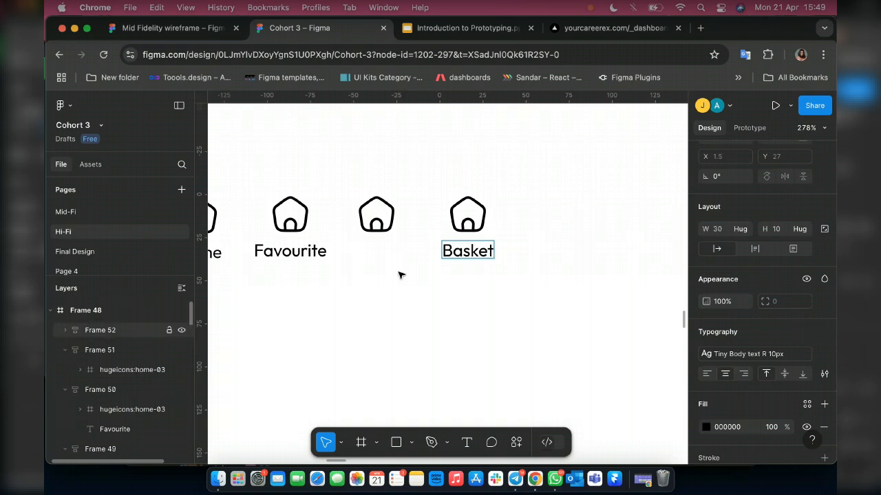
pyautogui.press('Escape')
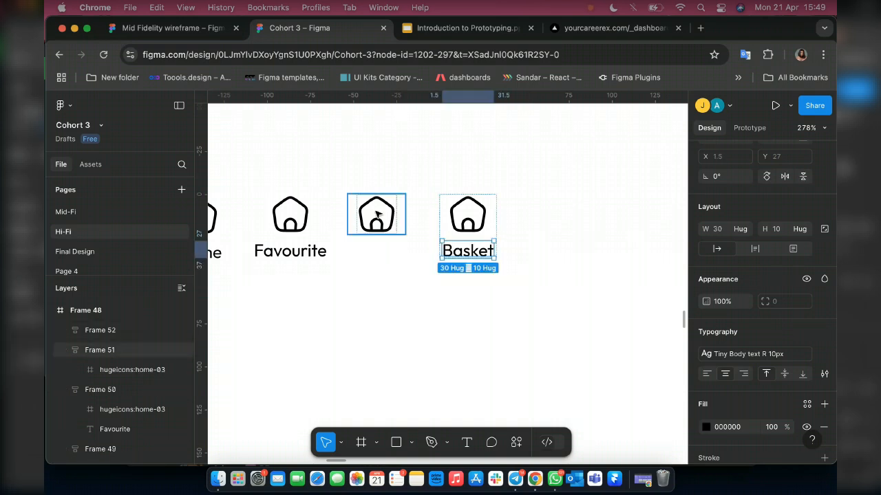
pyautogui.press('Return')
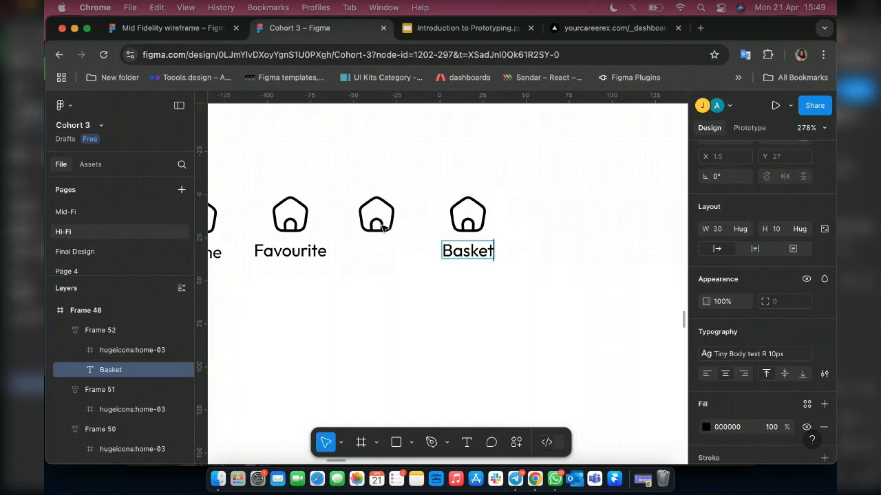
# Undo the last label edits and relabel the third navigation item as "Basket".
pyautogui.write('B')
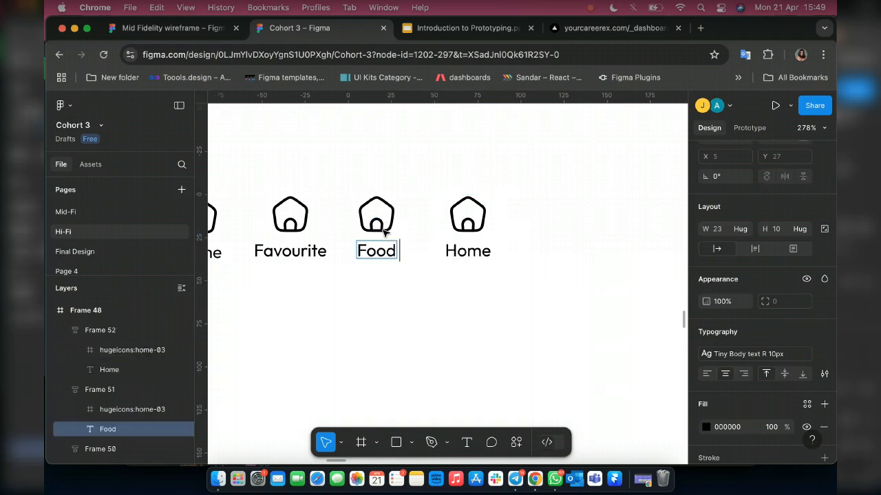
pyautogui.write('B')
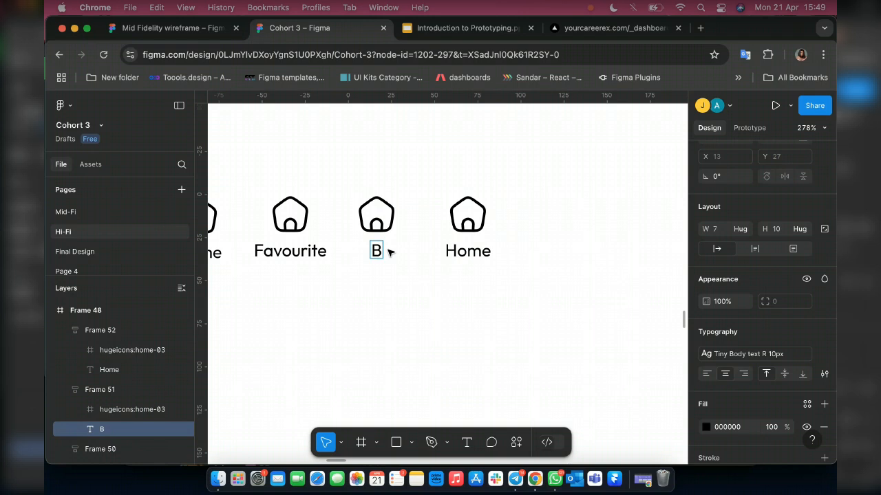
pyautogui.write('asj')
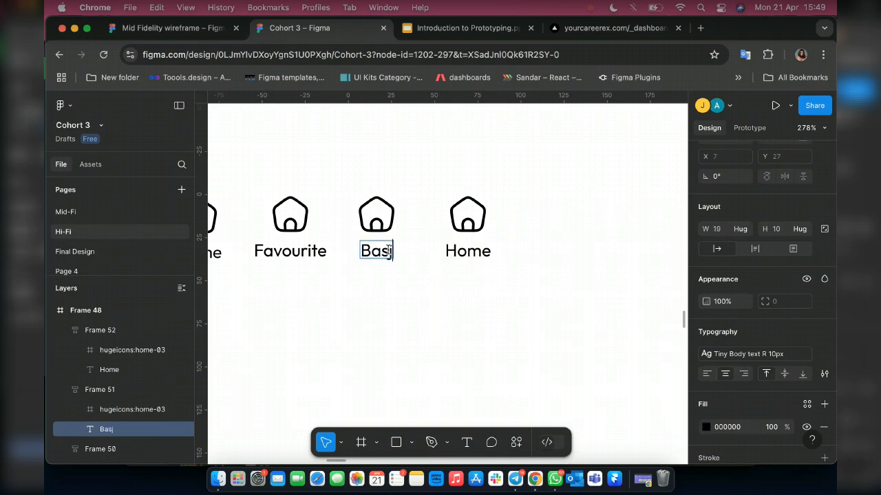
pyautogui.press('BackSpace')
pyautogui.write('ket')
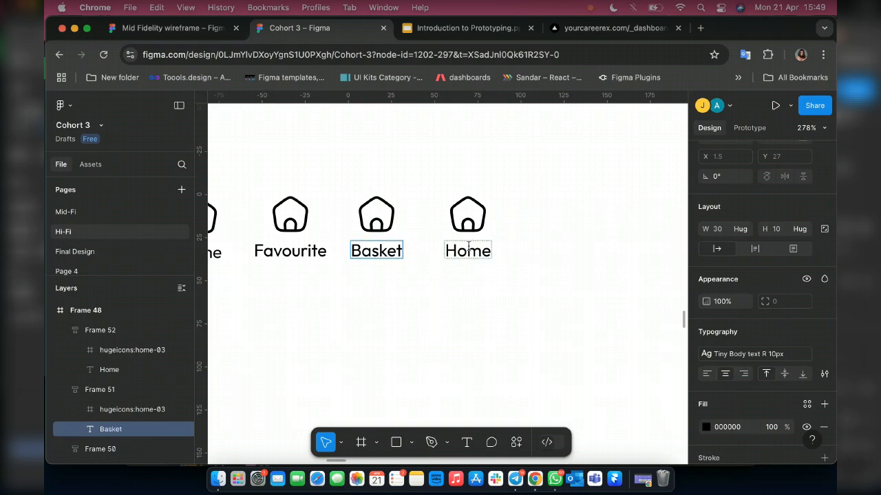
# Relabel the fourth navigation item as "Settings" and deselect it.
pyautogui.click(454, 250)
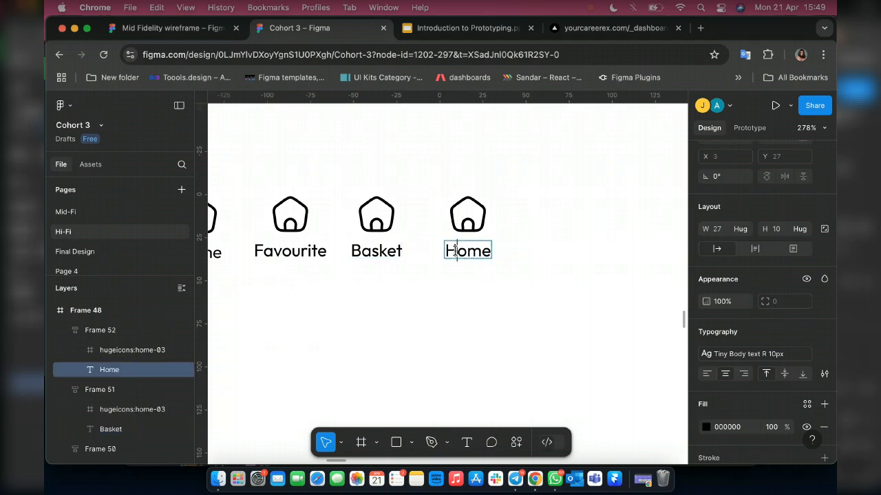
pyautogui.doubleClick(455, 251)
pyautogui.write('See')
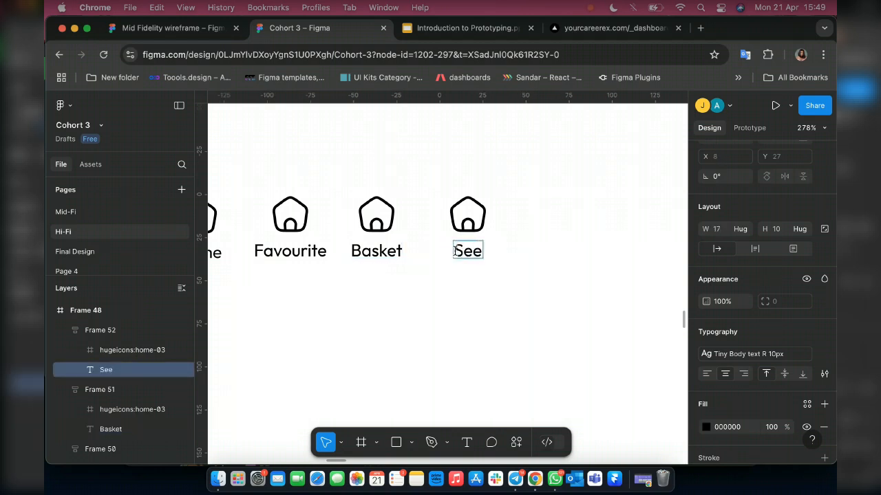
pyautogui.press('BackSpace')
pyautogui.write('ttin')
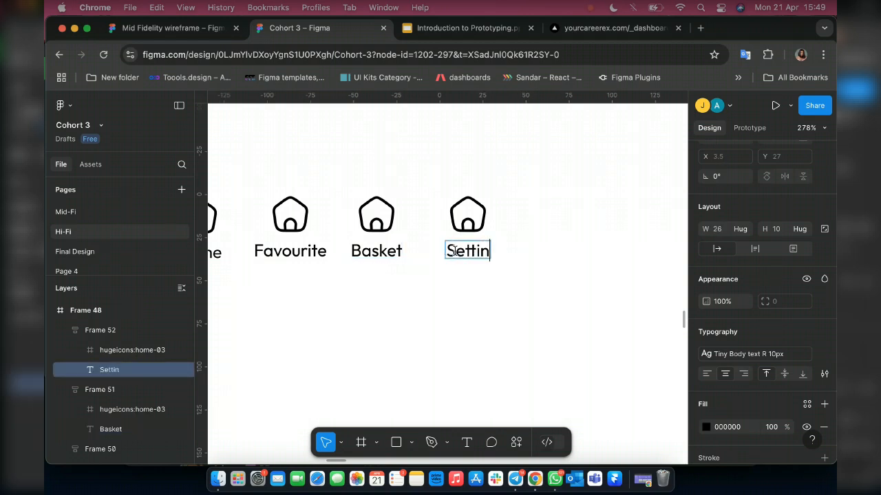
pyautogui.write('gs')
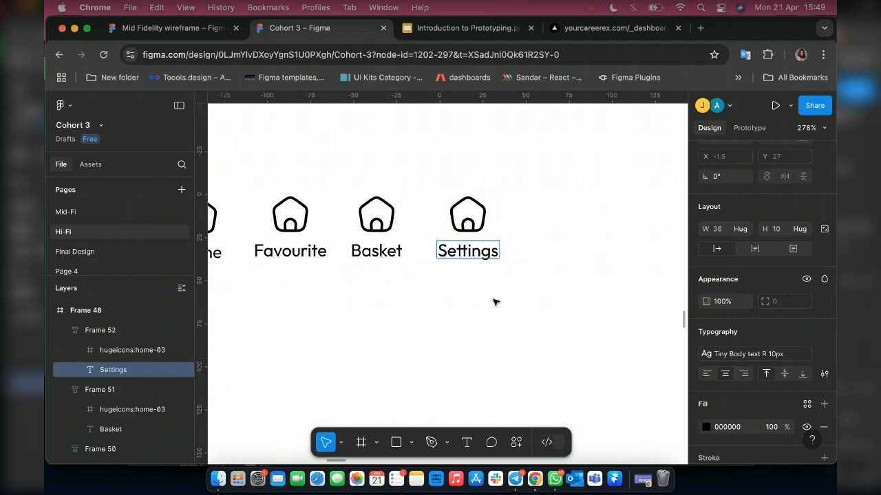
pyautogui.press('Escape')
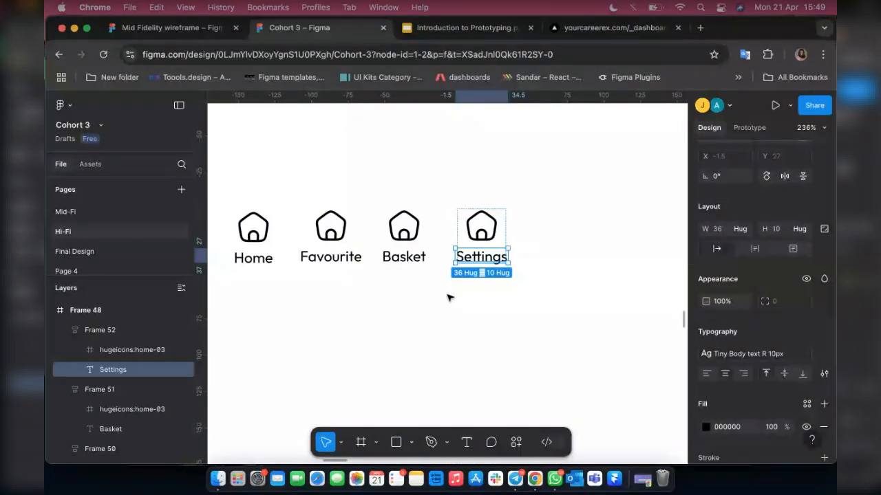
pyautogui.click(428, 186)
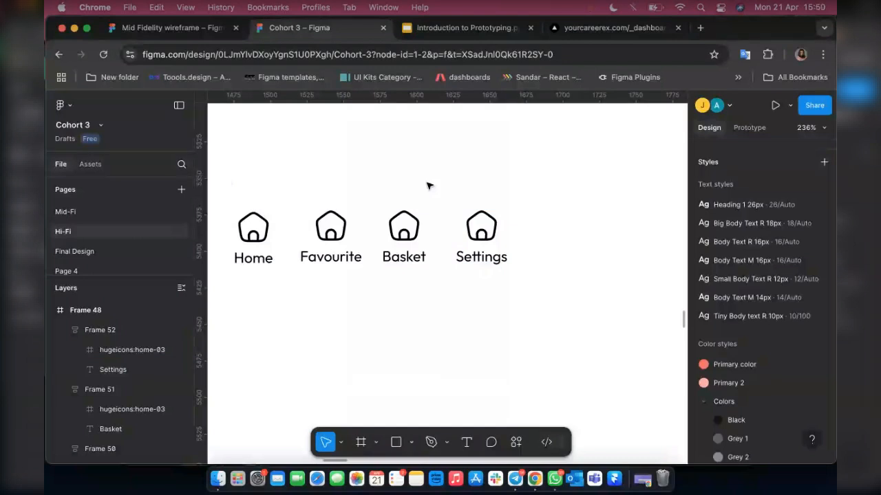
pyautogui.rightClick(377, 191)
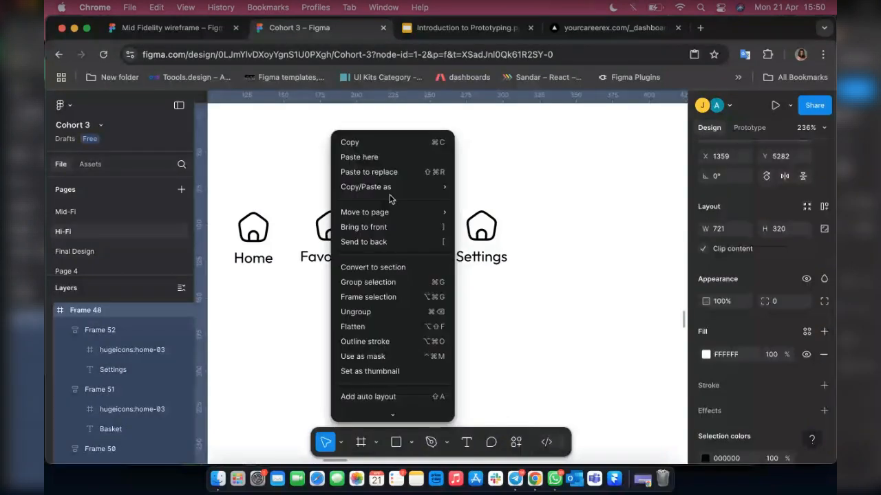
pyautogui.press('Escape')
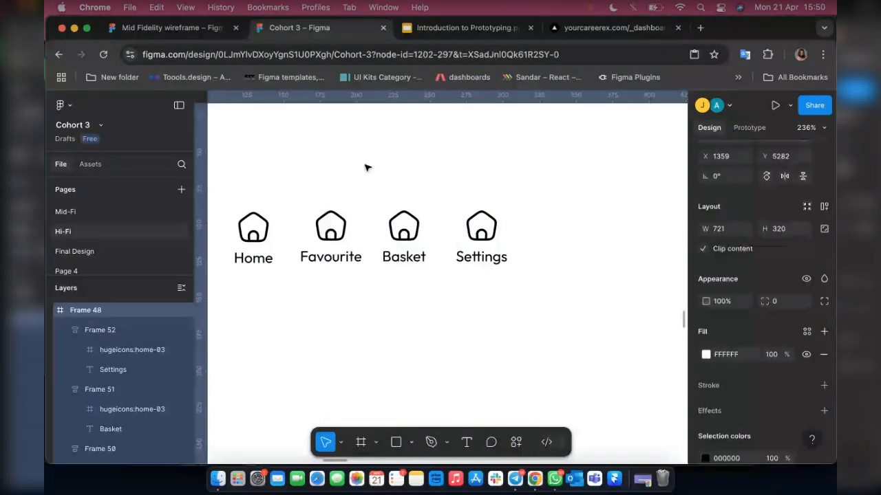
pyautogui.rightClick(366, 167)
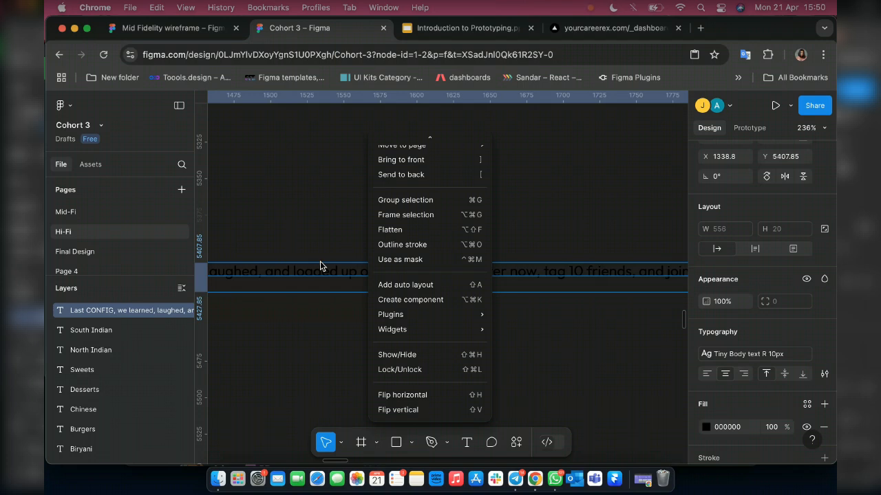
# Quit the Telegram app.
pyautogui.rightClick(515, 478)
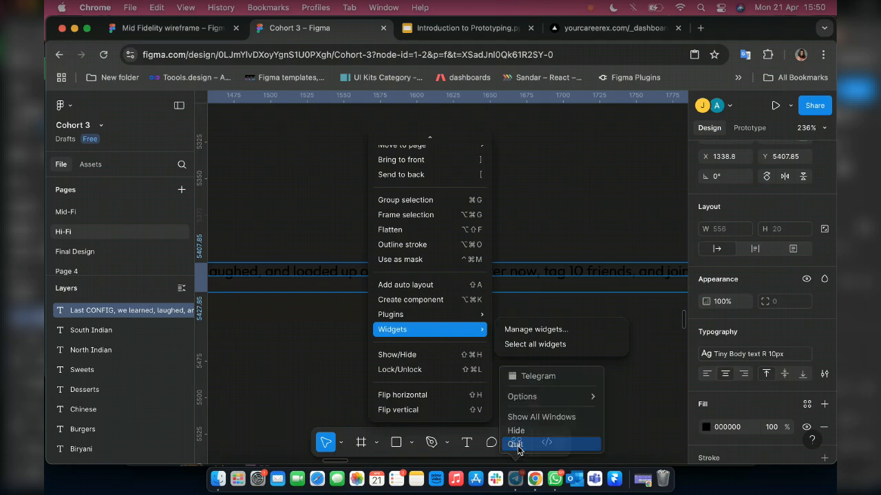
pyautogui.click(515, 445)
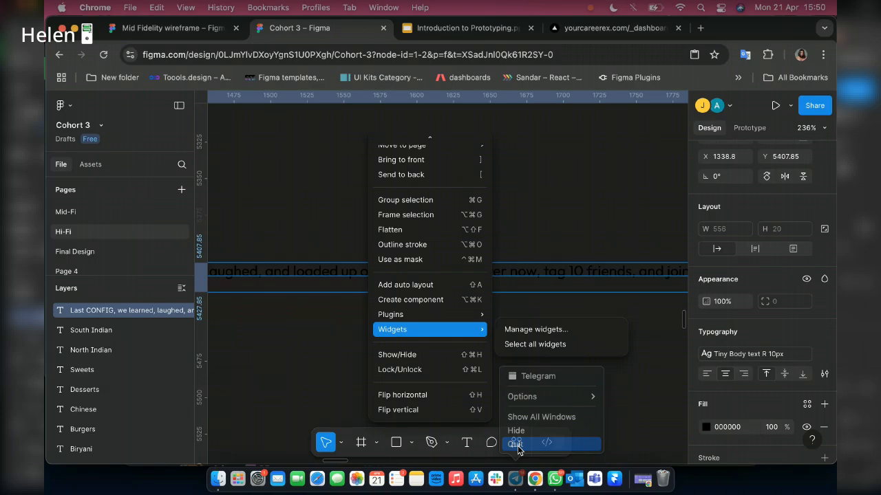
pyautogui.click(516, 444)
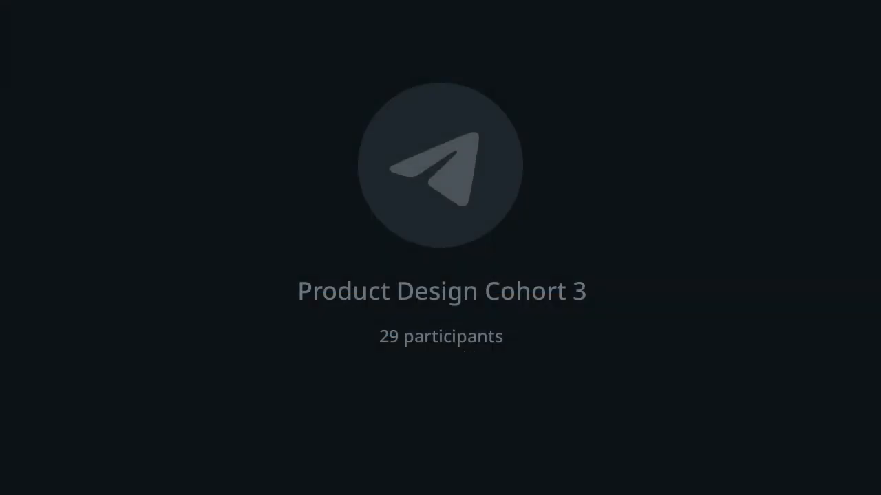
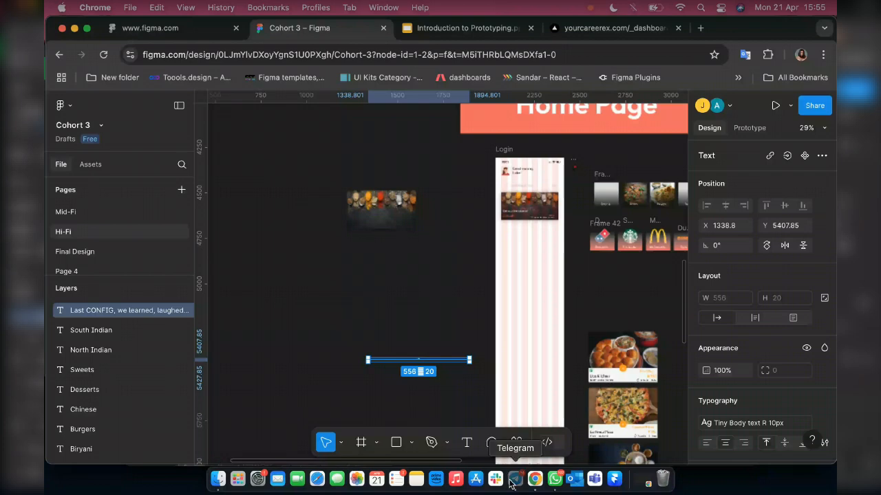
# Reopen the Telegram app and return to the empty canvas area beside the Login frame.
pyautogui.click(513, 479)
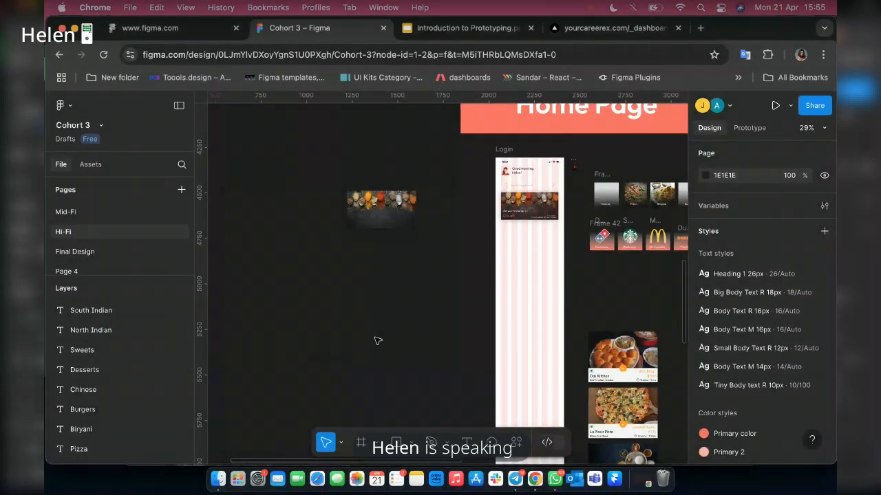
pyautogui.scroll(-1, 377, 341)
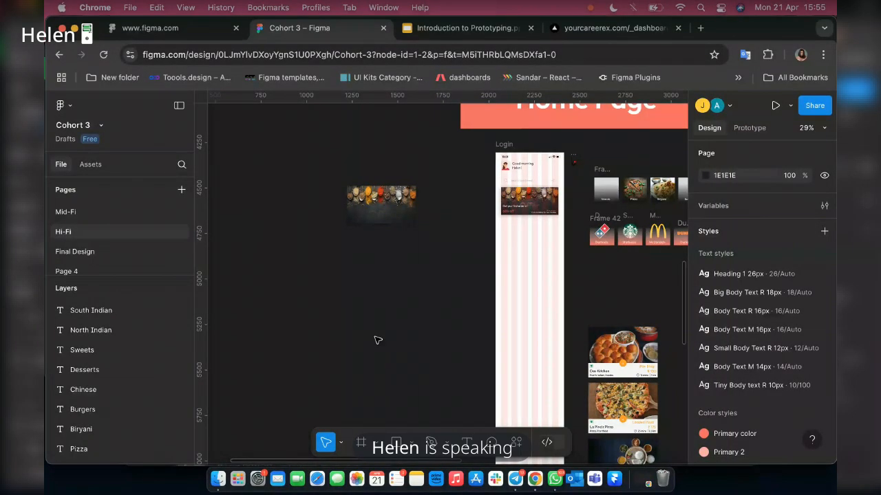
pyautogui.scroll(-5, 377, 340)
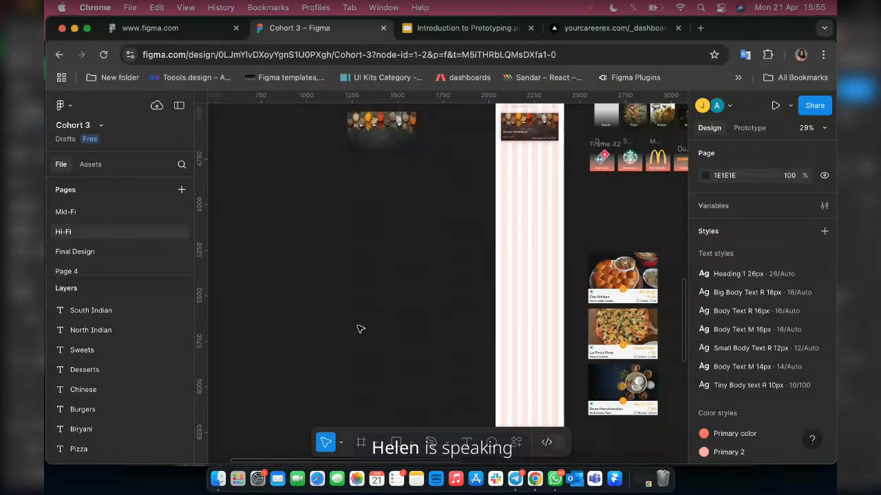
# Paste the copied text layer beside the Login frame and delete it again.
pyautogui.press('super+v')
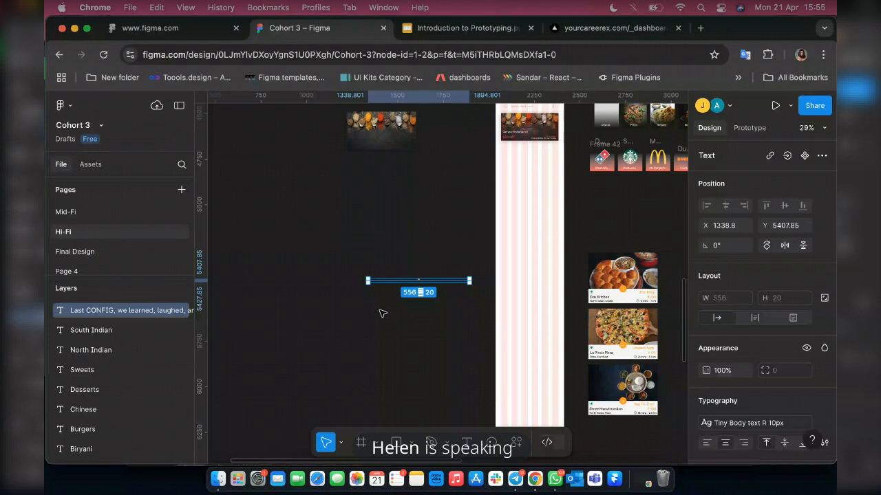
pyautogui.click(382, 313)
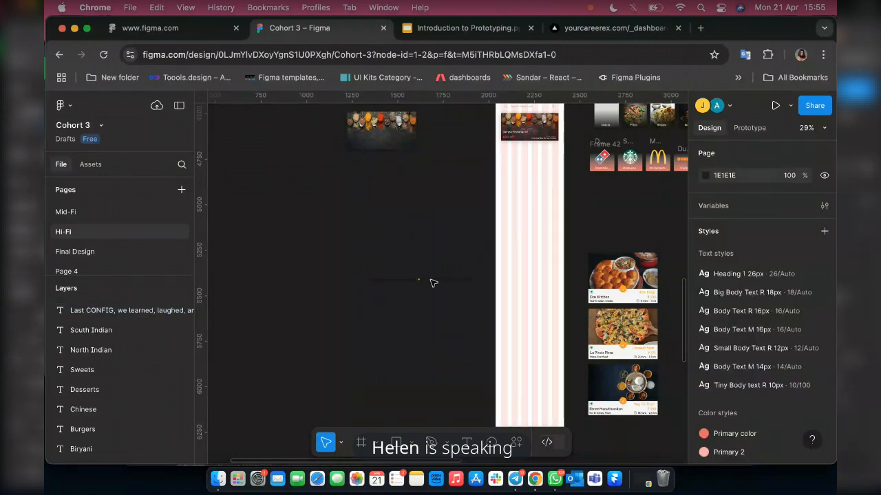
pyautogui.click(406, 280)
pyautogui.scroll(2, 404, 284)
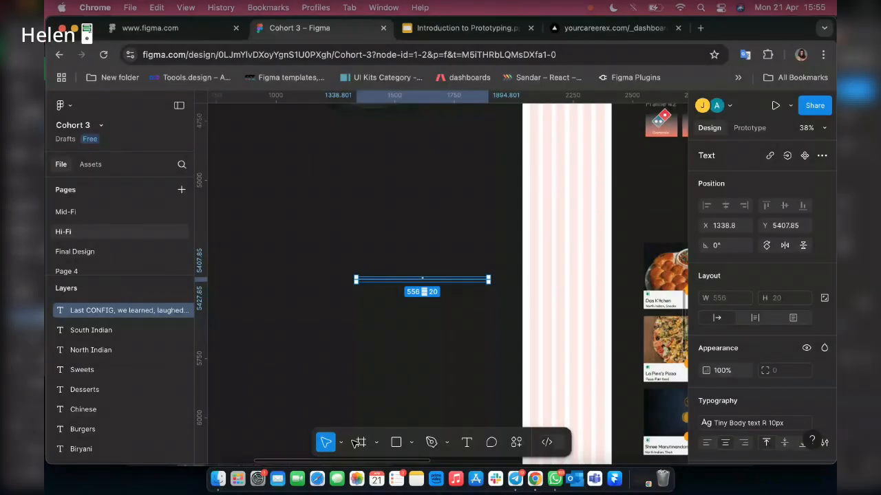
pyautogui.press('Delete')
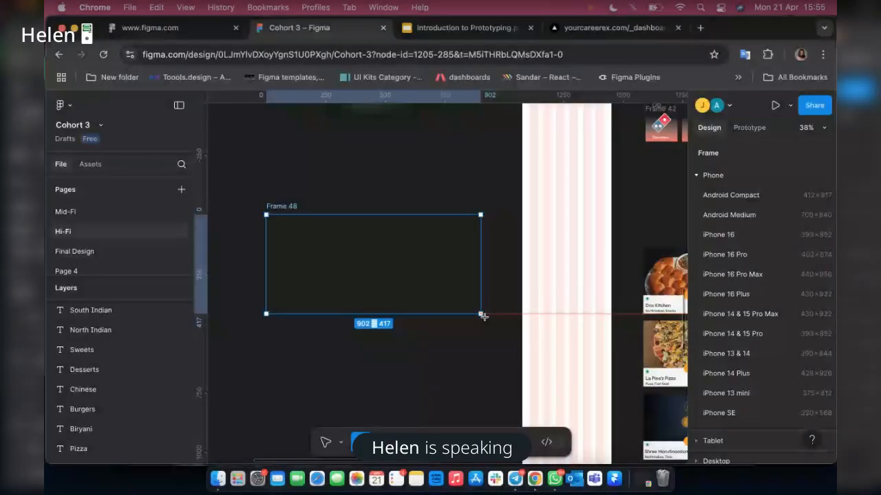
# Draw a frame about 931 × 447 beside the Login frame and launch the Iconify plugin.
pyautogui.moveTo(481, 314); pyautogui.dragTo(487, 321)
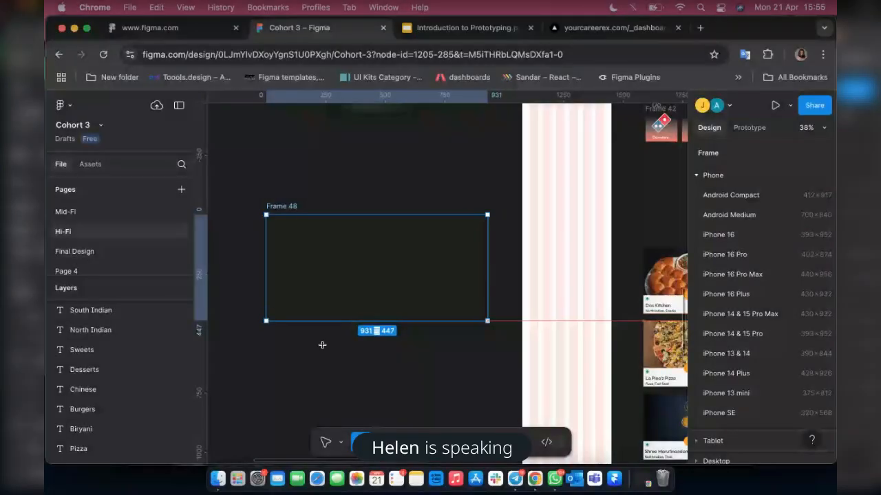
pyautogui.rightClick(280, 229)
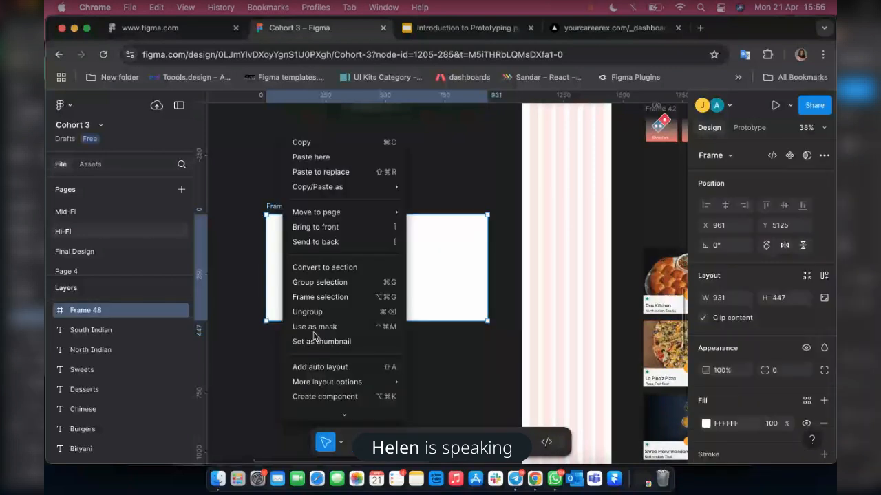
pyautogui.scroll(-3, 310, 337)
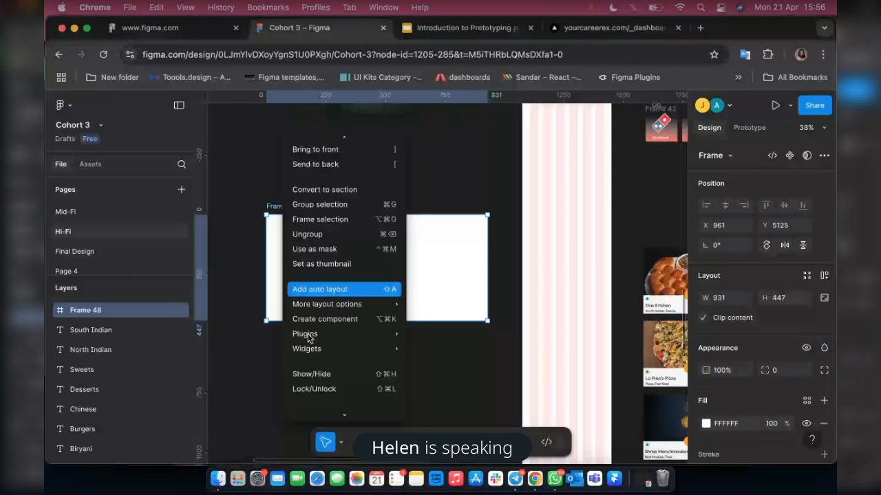
pyautogui.moveTo(308, 336)
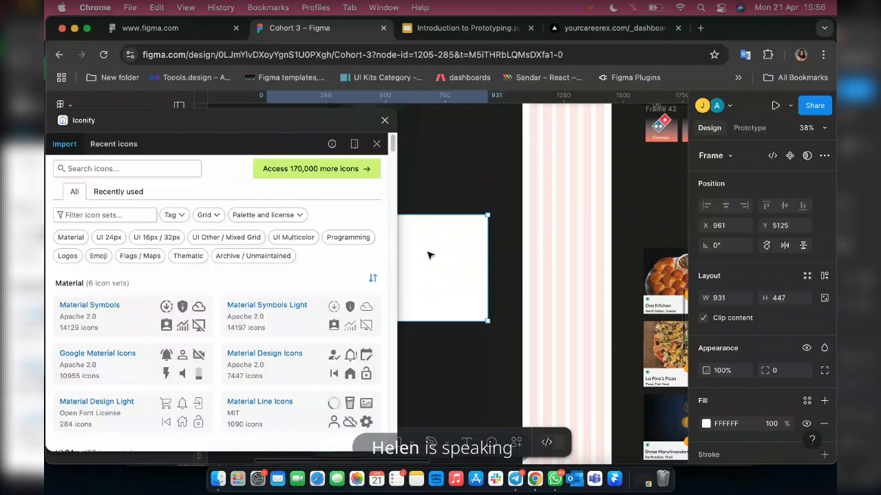
# In Iconify's Huge Icons set, filter for "home" and place the home-03 icon in the new frame.
pyautogui.scroll(-1, 53, 369)
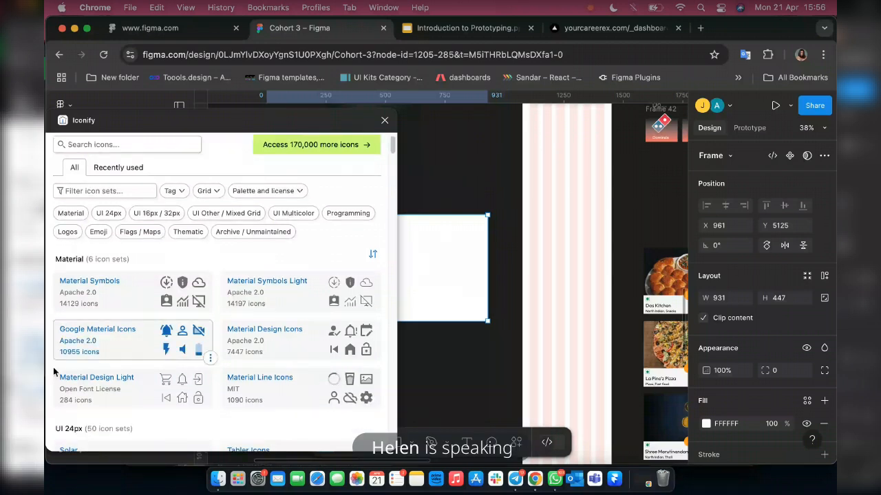
pyautogui.scroll(-5, 53, 366)
pyautogui.click(117, 361)
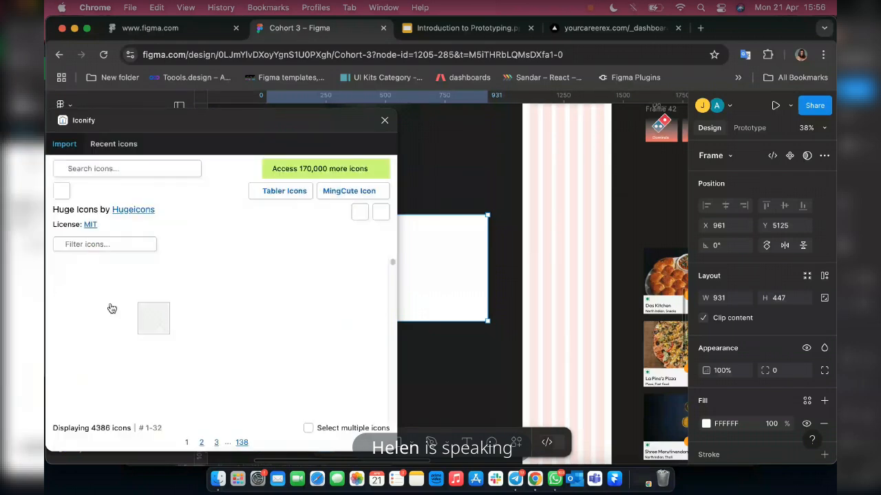
pyautogui.click(86, 240)
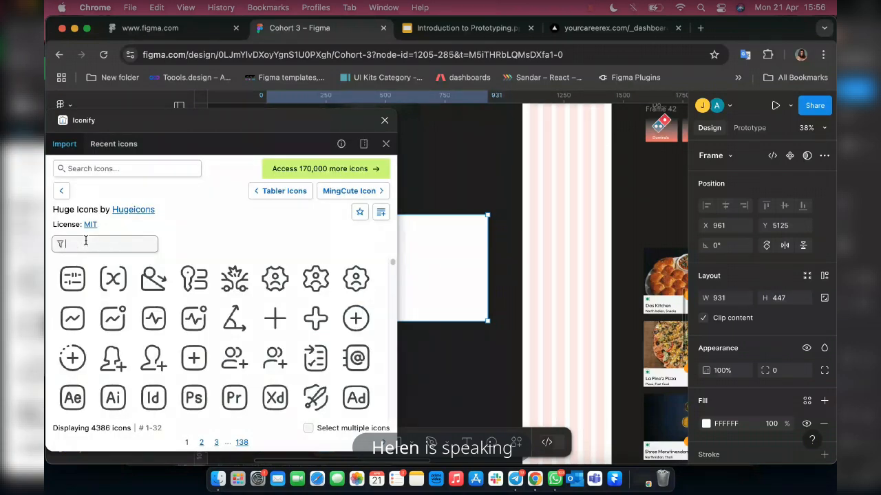
pyautogui.write('home')
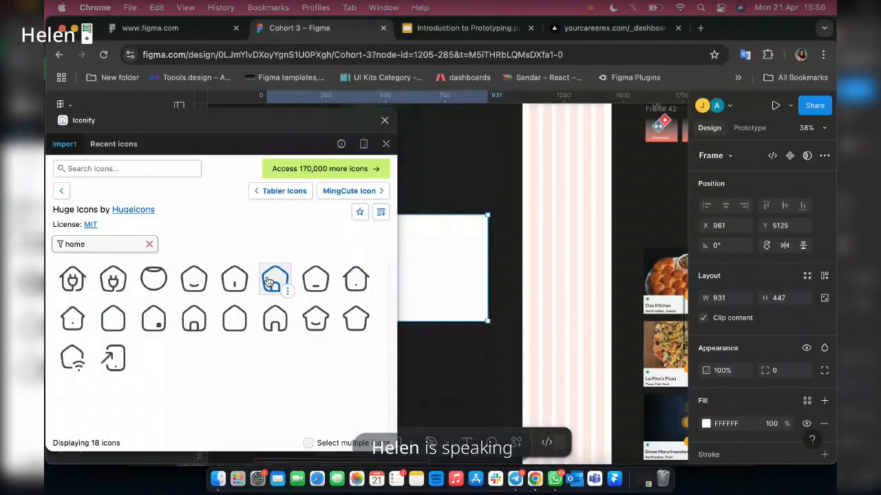
pyautogui.moveTo(277, 281); pyautogui.dragTo(430, 270)
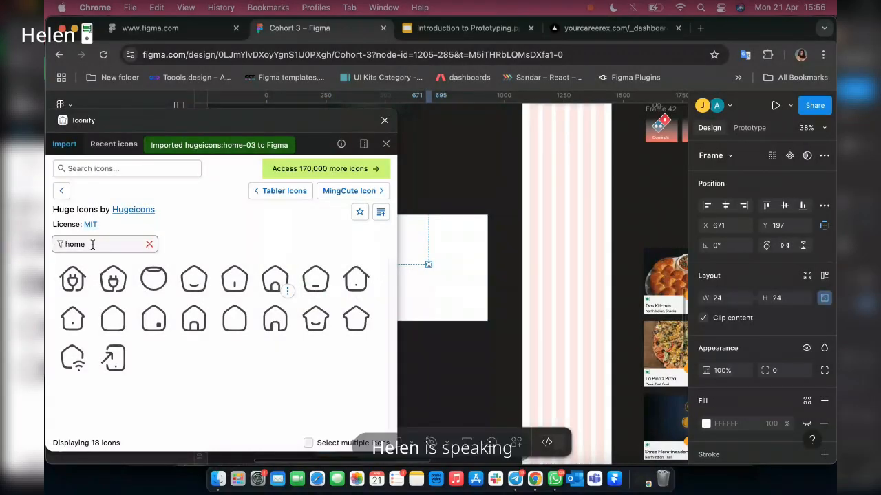
# Filter the Huge Icons set for "favouri" and place the favourite-square icon in the new frame.
pyautogui.moveTo(92, 244); pyautogui.dragTo(47, 246)
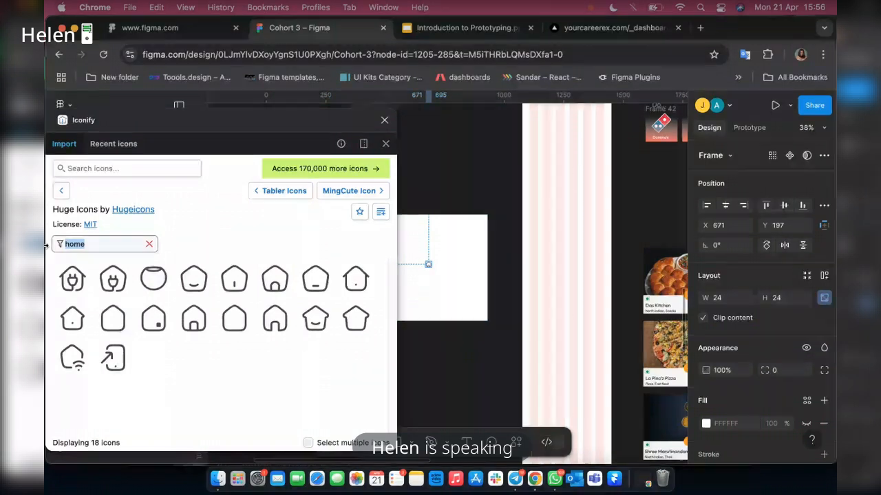
pyautogui.write('favour')
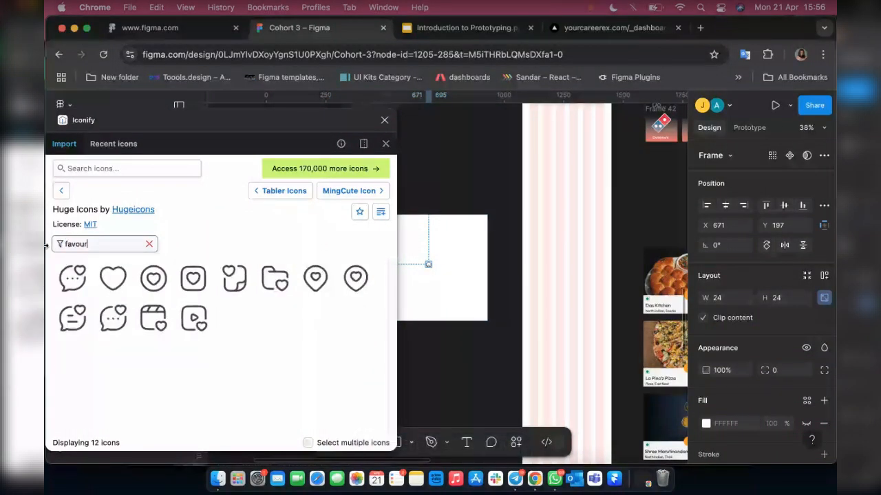
pyautogui.write('i')
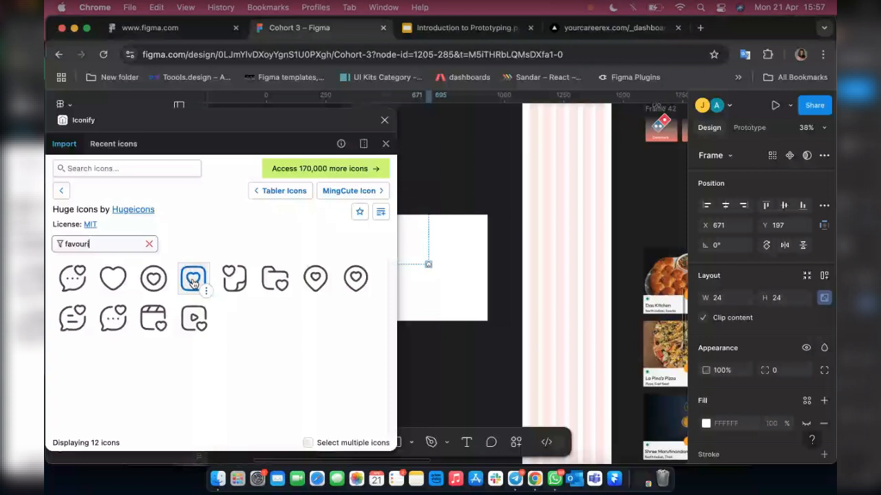
pyautogui.moveTo(193, 282); pyautogui.dragTo(448, 296)
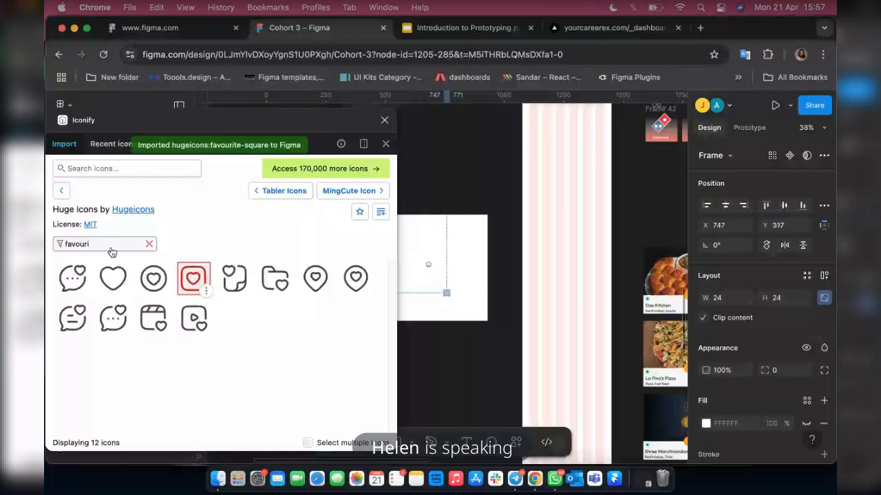
# Filter the Huge Icons set for "settings" and place the settings-01 gear icon in the new frame.
pyautogui.press('BackSpace')
pyautogui.press('BackSpace')
pyautogui.press('BackSpace')
pyautogui.press('BackSpace')
pyautogui.press('BackSpace')
pyautogui.press('BackSpace')
pyautogui.press('BackSpace')
pyautogui.write('settings')
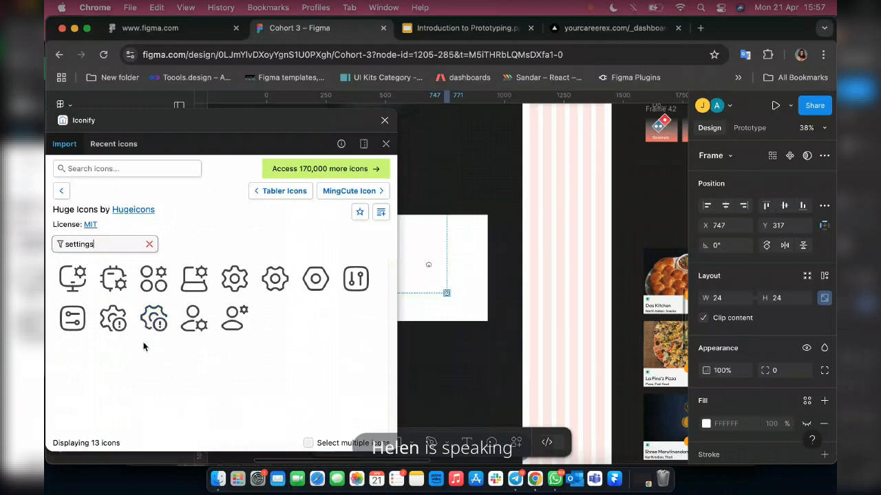
pyautogui.moveTo(235, 279); pyautogui.dragTo(448, 249)
# Filter the Huge Icons set for "basket", place the shopping-basket-01 icon in the new frame and close the plugin.
pyautogui.moveTo(95, 245); pyautogui.dragTo(63, 245)
pyautogui.press('BackSpace')
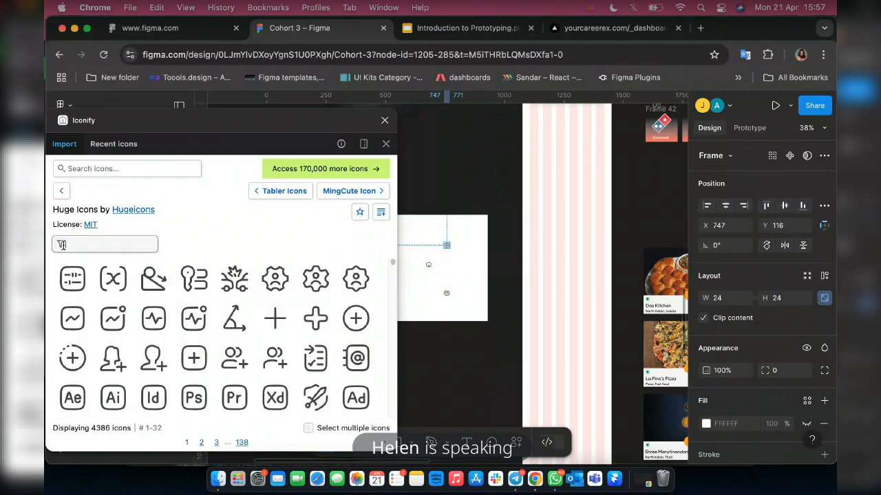
pyautogui.write('basket')
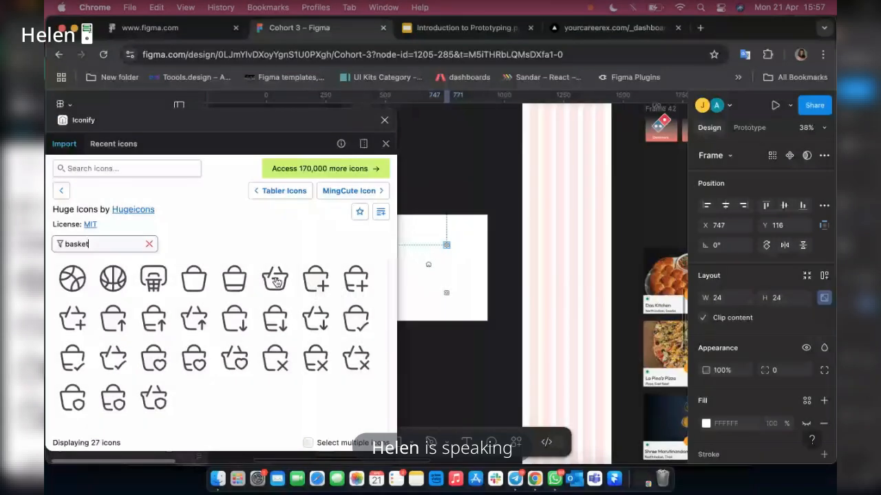
pyautogui.click(194, 279)
pyautogui.scroll(-2, 165, 305)
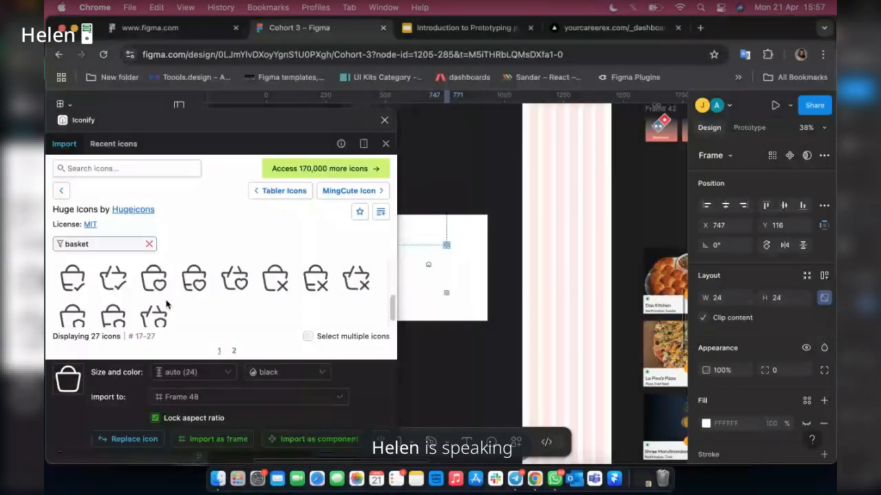
pyautogui.scroll(1, 166, 304)
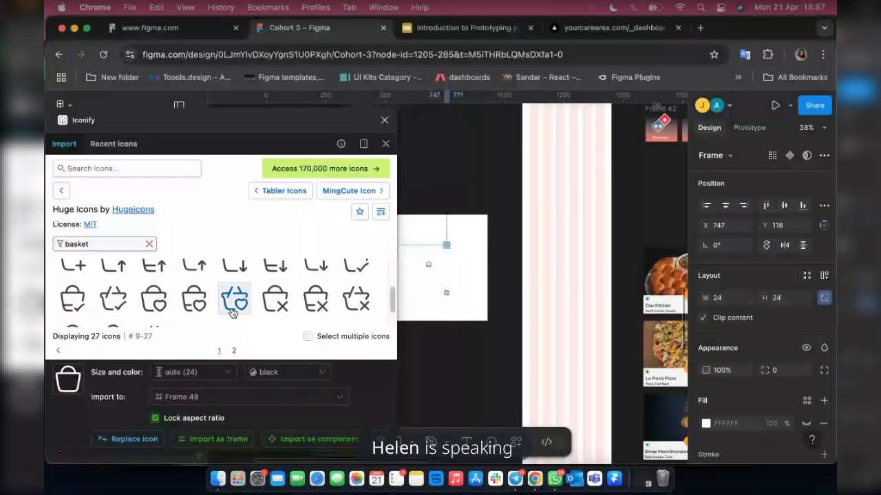
pyautogui.scroll(1, 234, 305)
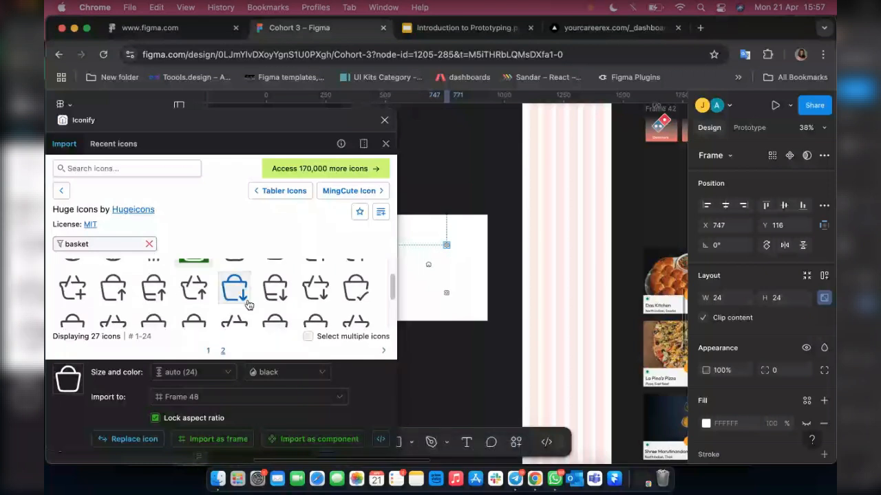
pyautogui.scroll(1, 248, 304)
pyautogui.moveTo(230, 277); pyautogui.dragTo(374, 261)
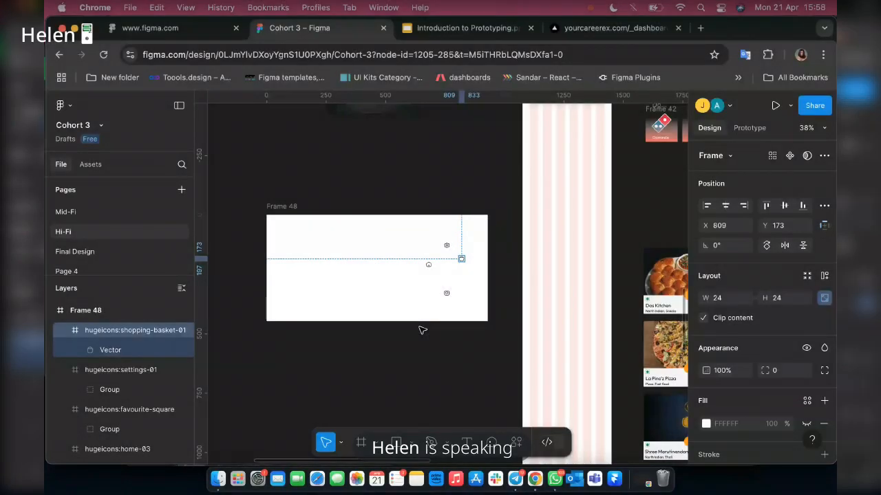
# Add a "Home" text label in the Tiny Body text R 10px style just below the home icon.
pyautogui.scroll(3, 423, 331)
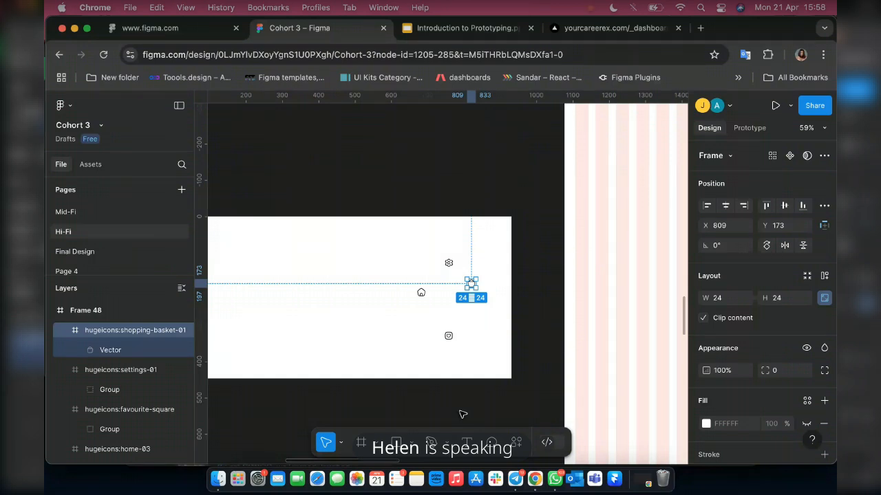
pyautogui.scroll(2, 462, 414)
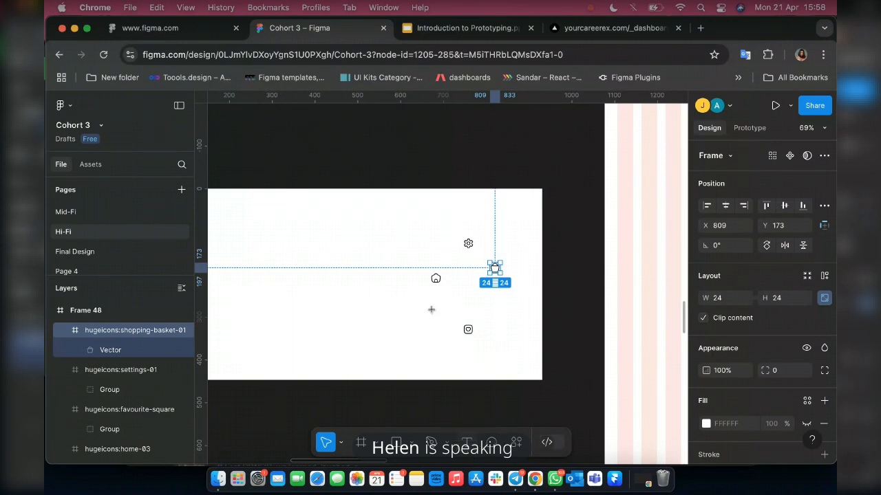
pyautogui.scroll(5, 430, 294)
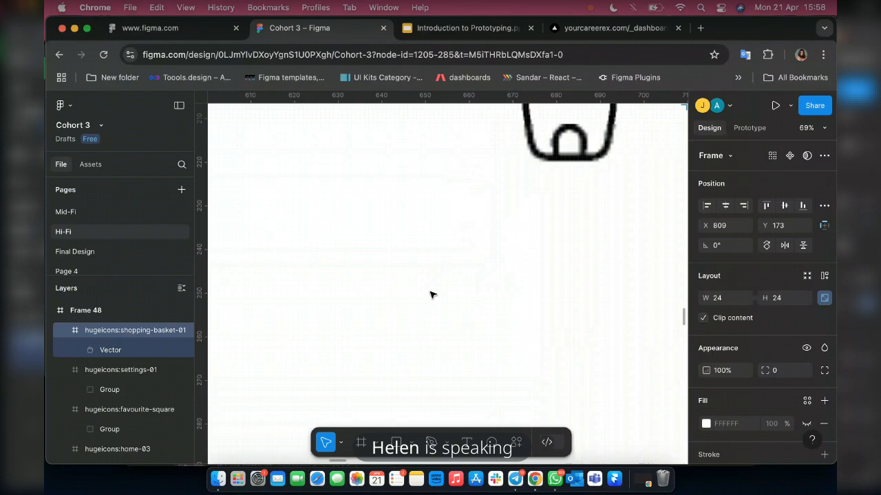
pyautogui.scroll(-5, 475, 282)
pyautogui.press('t')
pyautogui.click(469, 285)
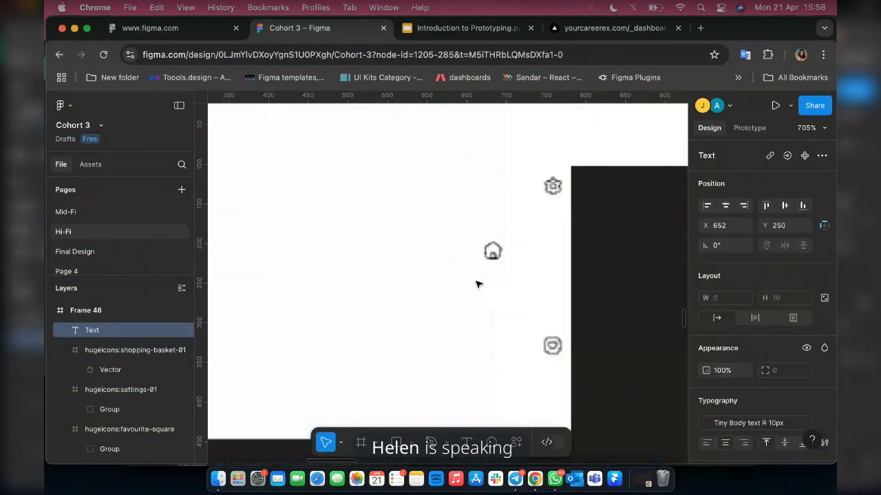
pyautogui.scroll(3, 504, 263)
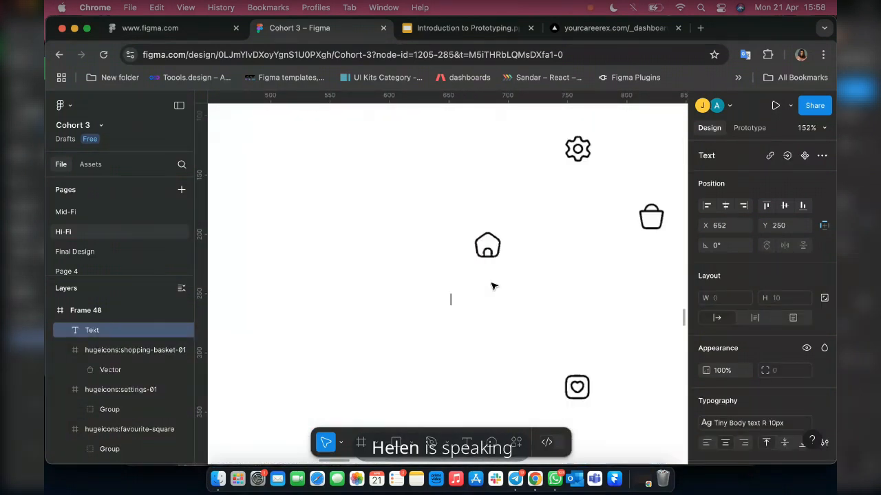
pyautogui.write('Ho')
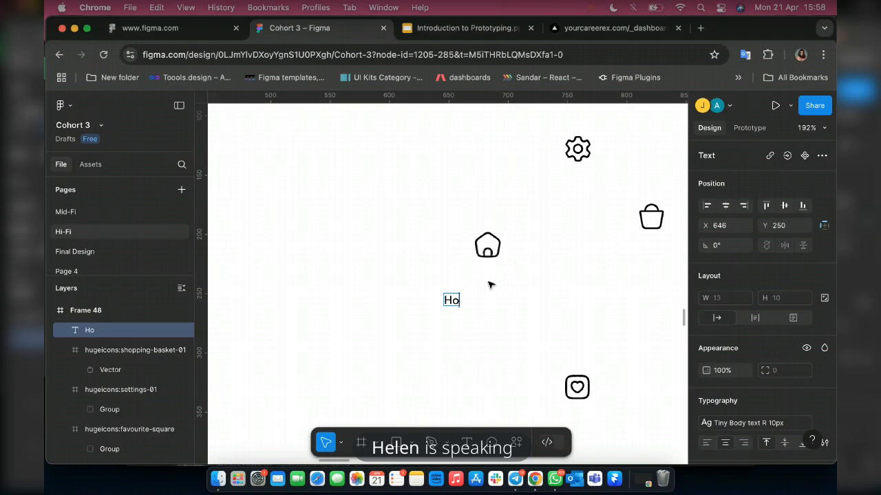
pyautogui.write('me')
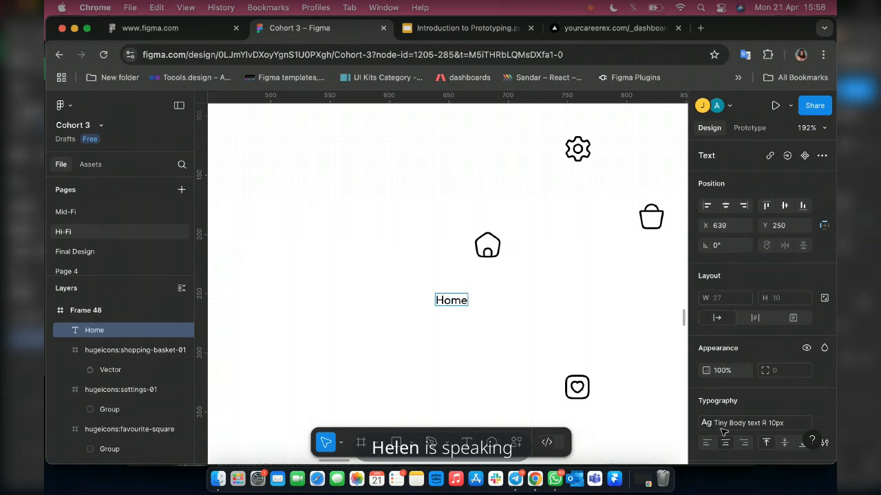
pyautogui.press('Escape')
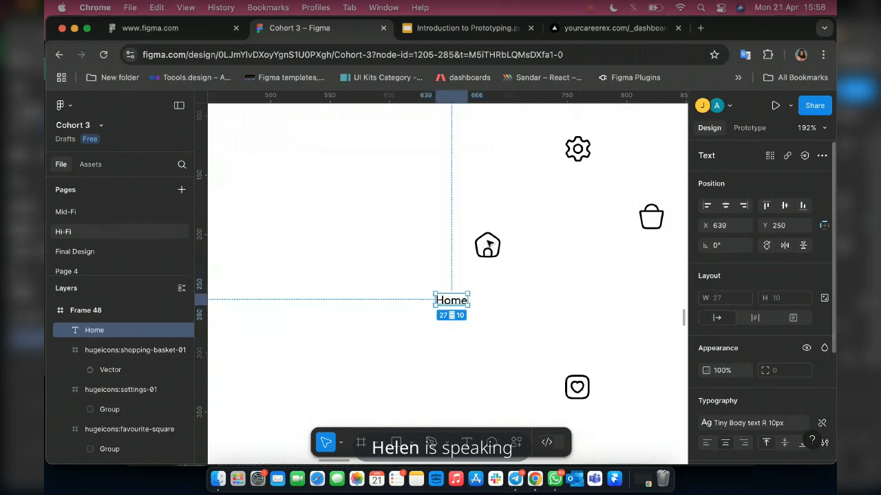
# Move the home icon directly above the "Home" label and place a copy of the label in the empty space beside them.
pyautogui.click(488, 241)
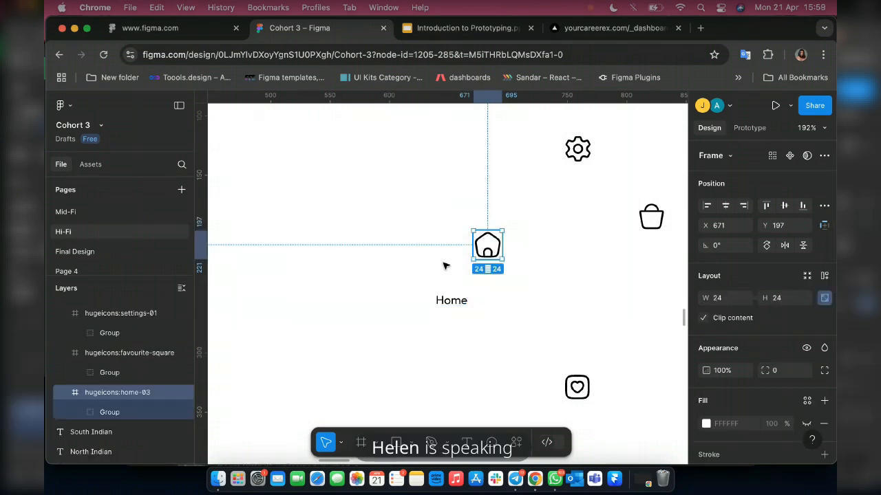
pyautogui.moveTo(443, 266); pyautogui.dragTo(453, 261)
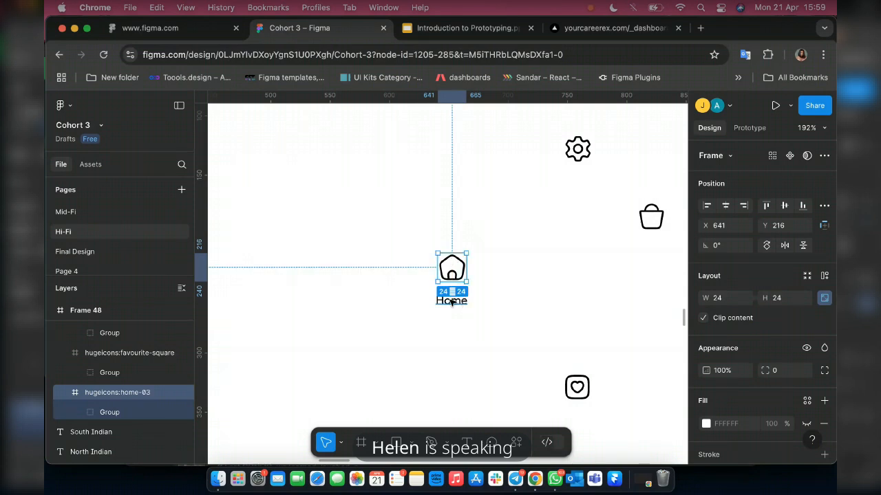
pyautogui.click(451, 301)
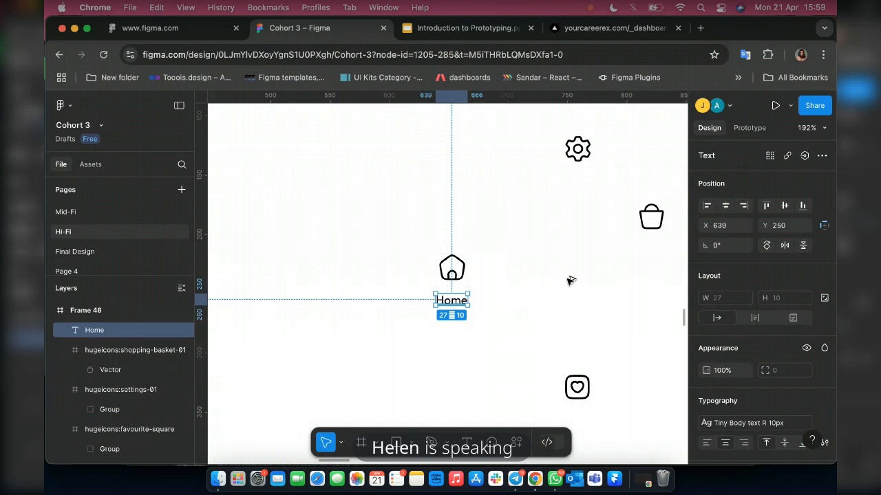
pyautogui.keyDown('alt'); pyautogui.moveTo(451, 300); pyautogui.dragTo(463, 302); pyautogui.keyUp('alt')
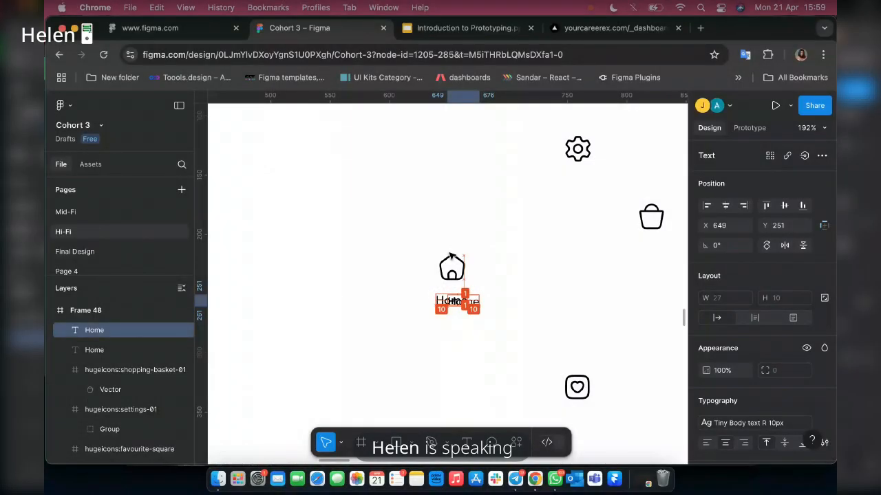
pyautogui.moveTo(463, 302); pyautogui.dragTo(570, 278)
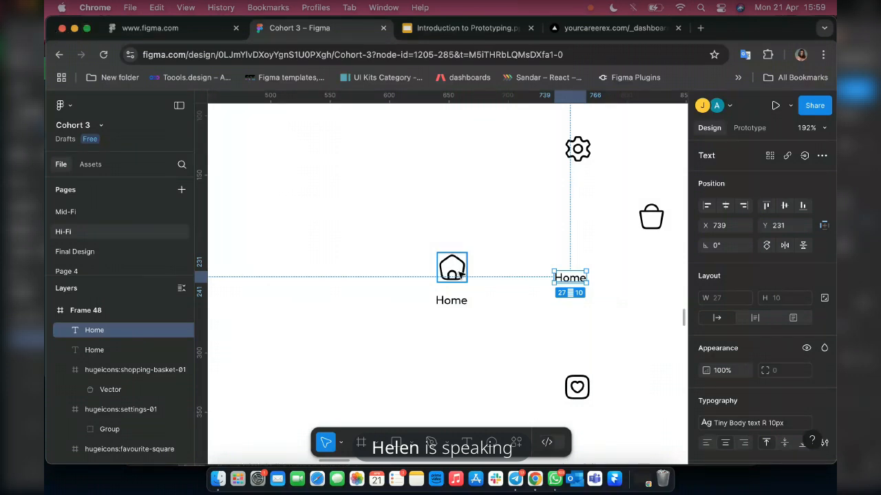
# Combine the home icon and its "Home" label in a vertical auto layout and move the group further left in the frame.
pyautogui.click(453, 273)
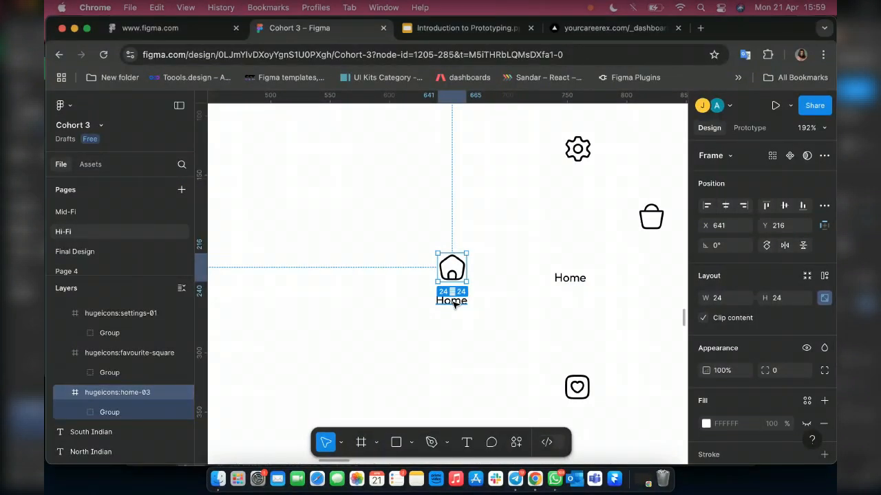
pyautogui.keyDown('shift'); pyautogui.click(453, 302); pyautogui.keyUp('shift')
pyautogui.hotkey('shift', 'a')
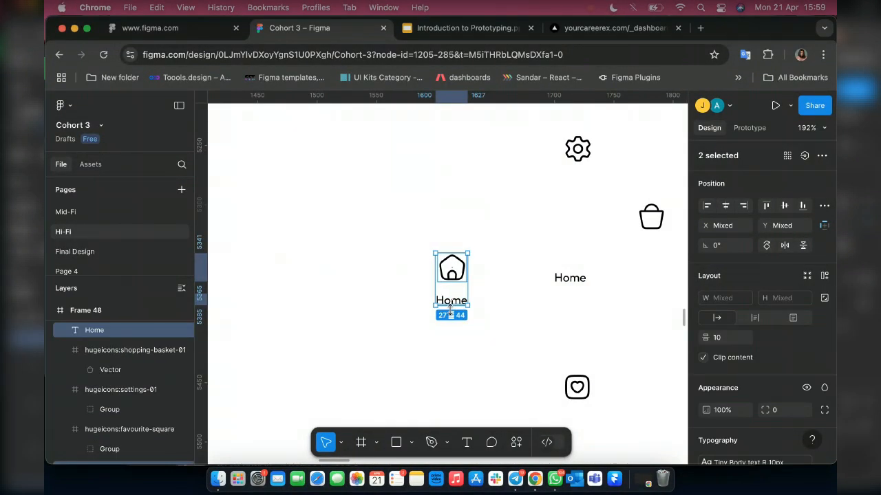
pyautogui.hotkey('shift', 'a')
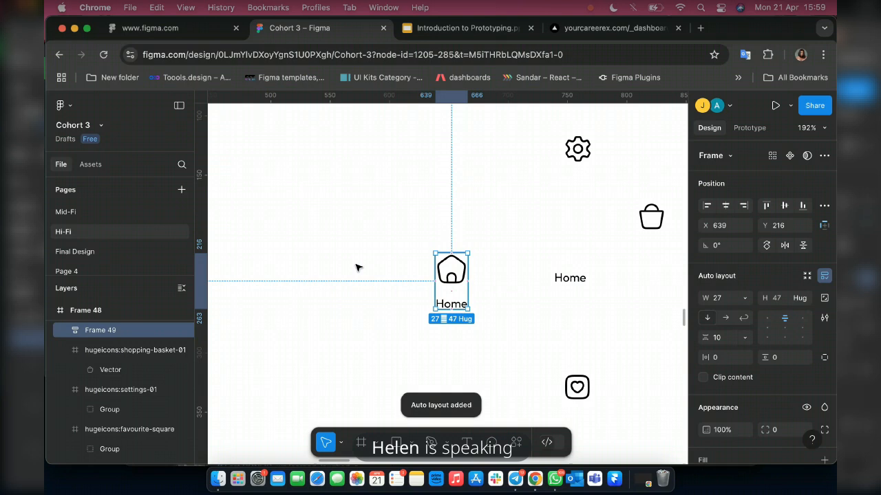
pyautogui.moveTo(461, 272); pyautogui.dragTo(427, 272)
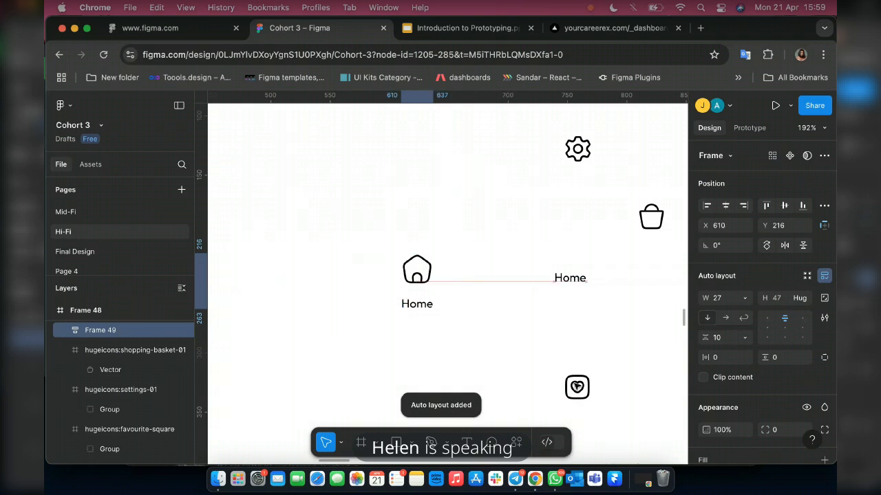
pyautogui.moveTo(426, 272); pyautogui.dragTo(364, 267)
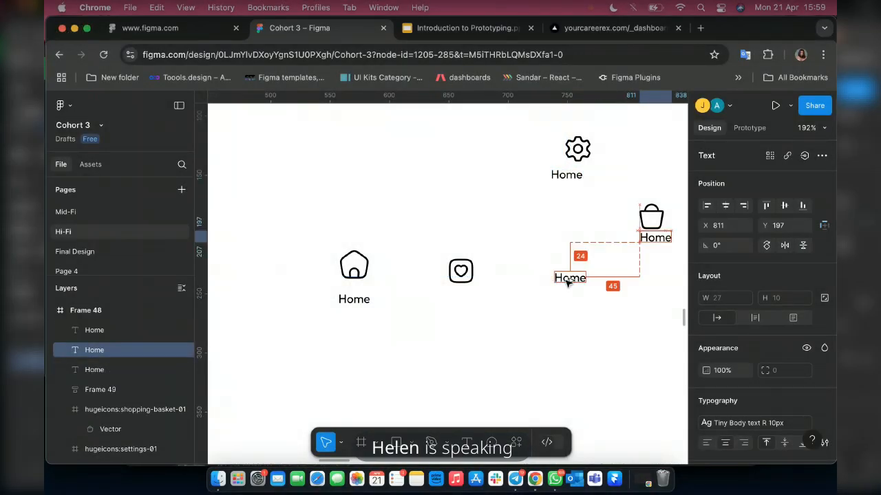
# Place copies of the "Home" label under the gear, basket and heart icons and change the heart icon's label to "Favourite".
pyautogui.click(568, 279)
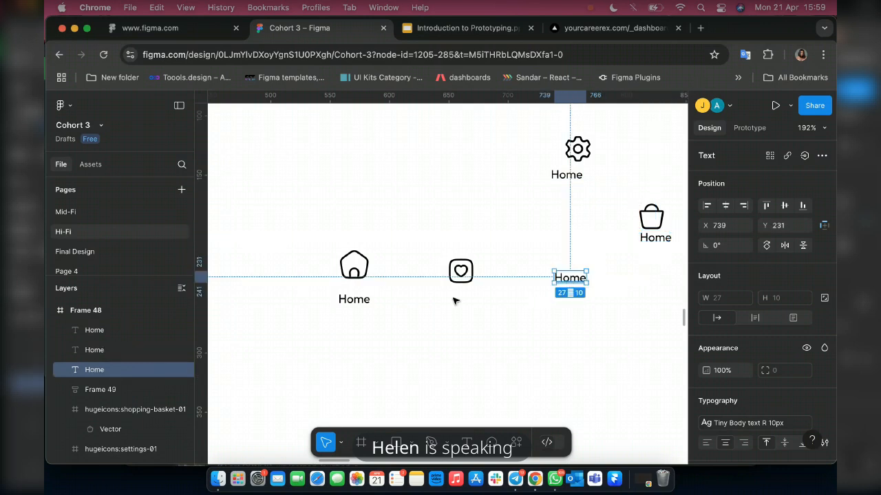
pyautogui.moveTo(568, 279); pyautogui.dragTo(463, 303)
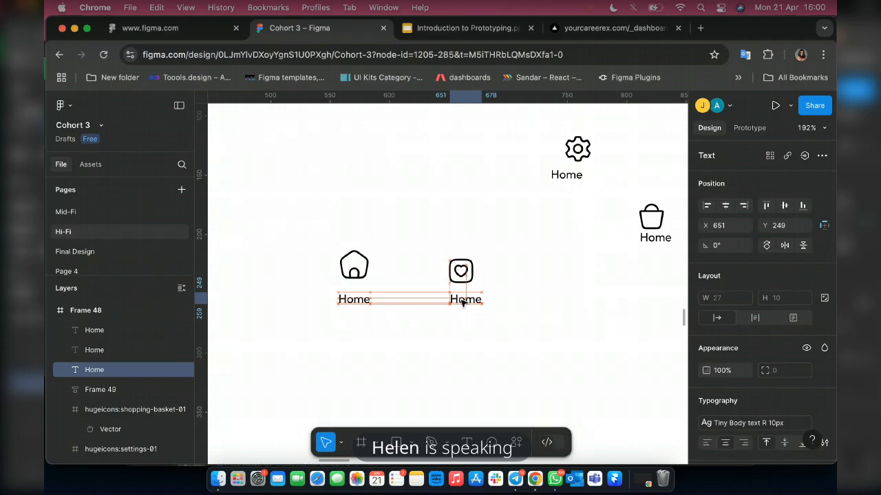
pyautogui.doubleClick(458, 301)
pyautogui.write('Fav')
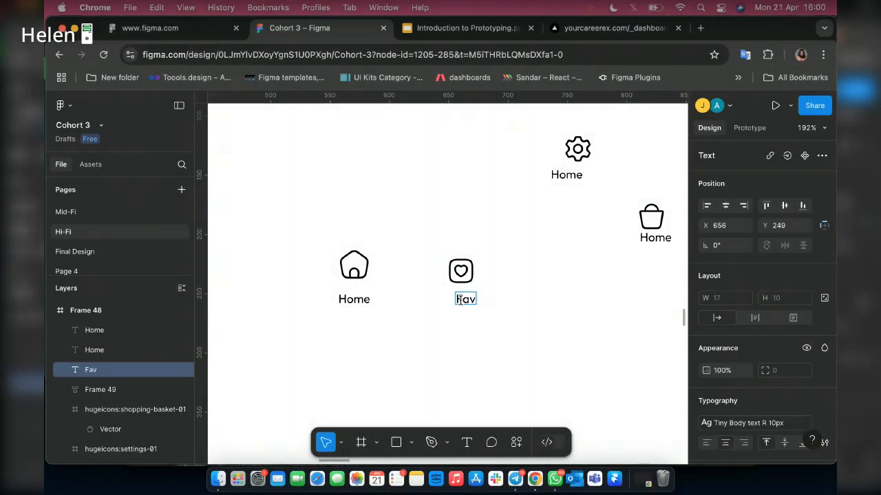
pyautogui.write('ouri')
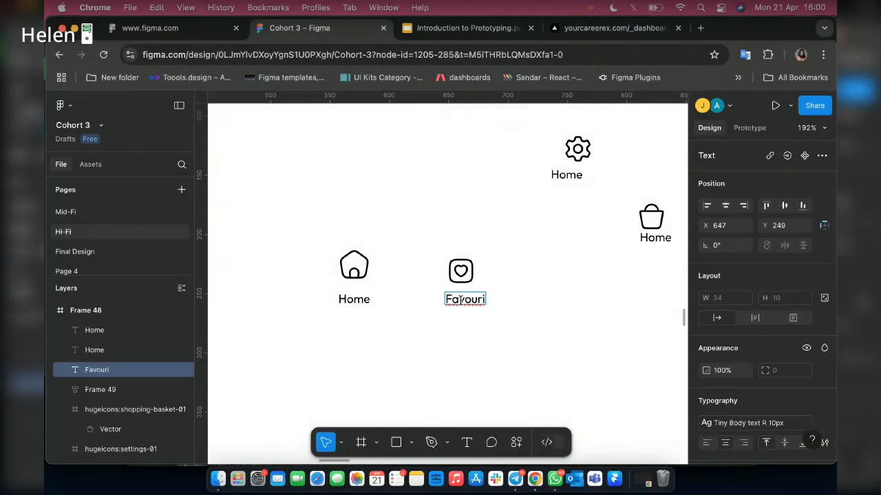
pyautogui.write('te')
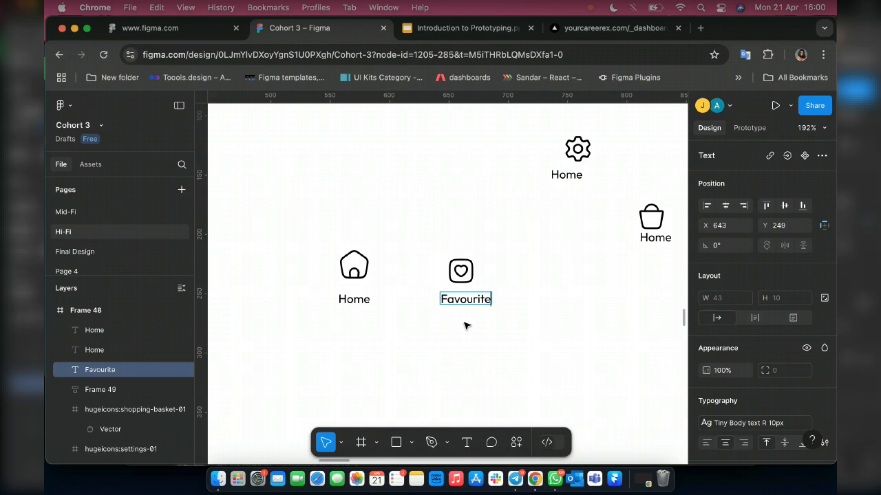
pyautogui.press('Escape')
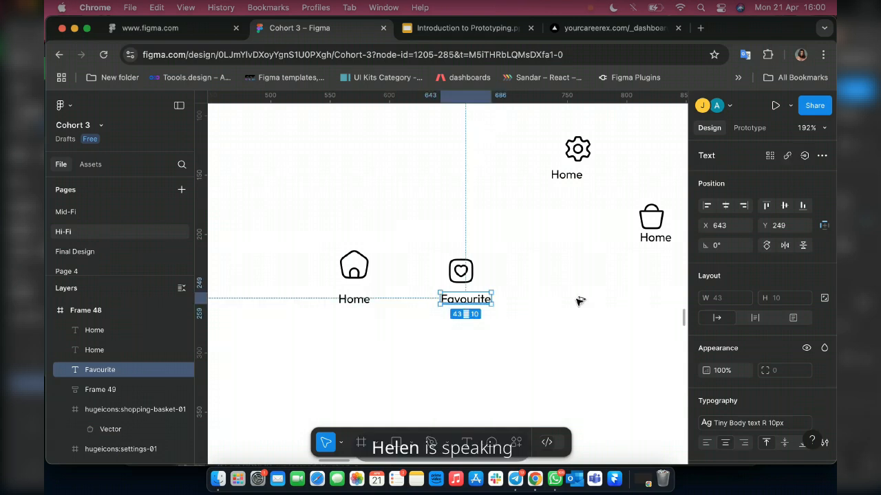
# Change the label under the basket icon to "Basket" and the label under the gear icon to "Settings".
pyautogui.moveTo(462, 301); pyautogui.dragTo(570, 301)
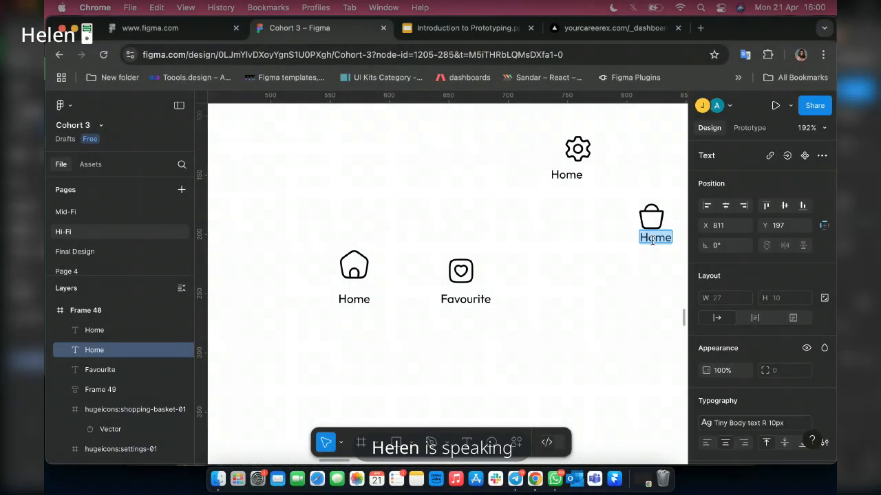
pyautogui.write('Basket')
pyautogui.doubleClick(559, 175)
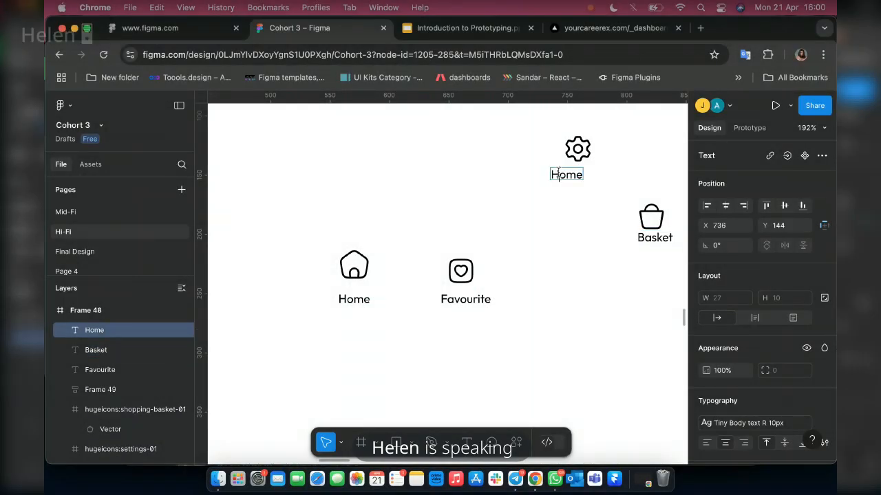
pyautogui.write('Settings')
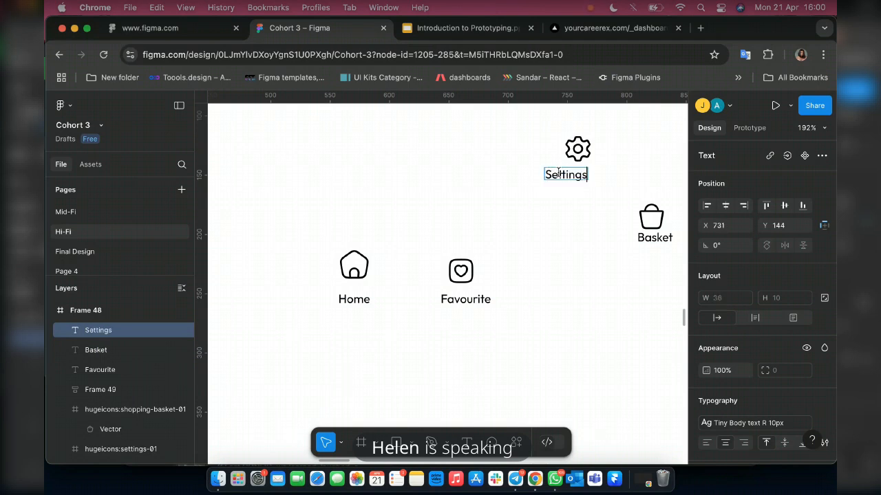
pyautogui.press('Escape')
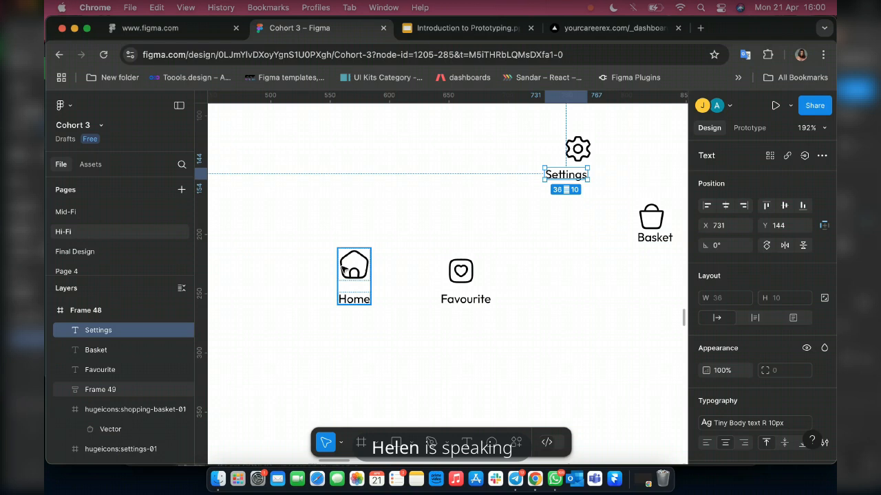
# Combine the heart, basket and gear icons each with its own label in a separate vertical auto layout.
pyautogui.click(353, 272)
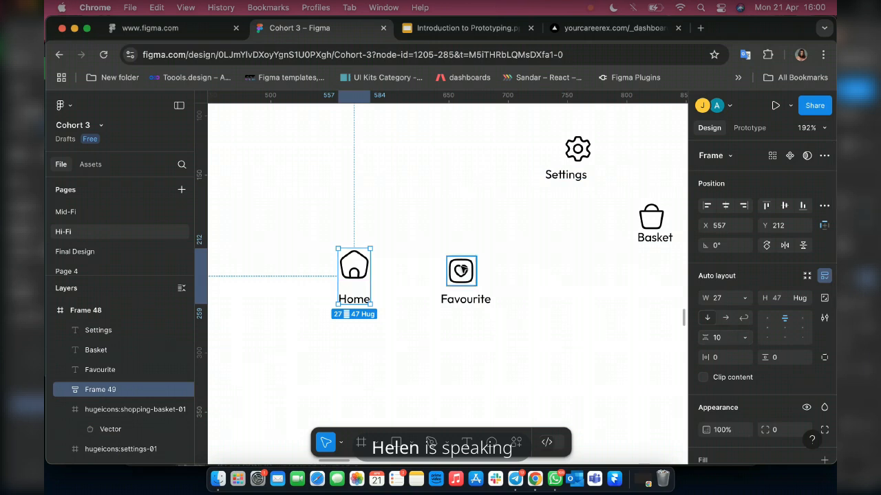
pyautogui.click(462, 269)
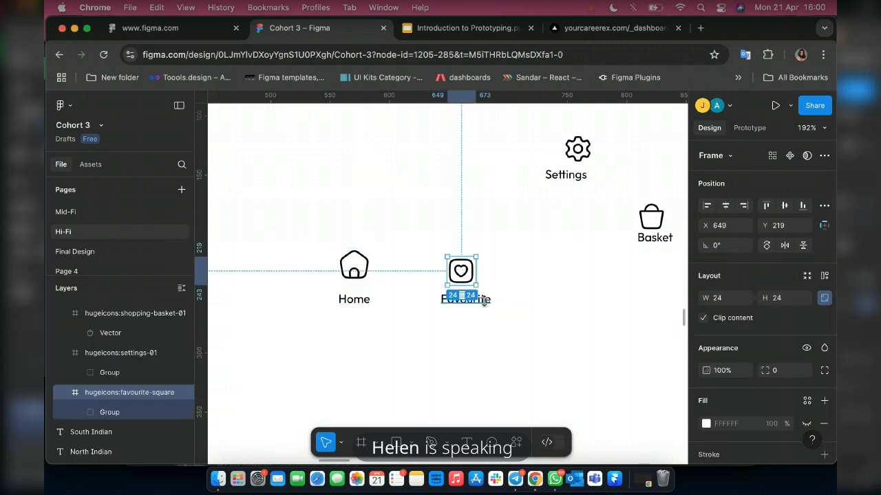
pyautogui.keyDown('shift'); pyautogui.click(481, 300); pyautogui.keyUp('shift')
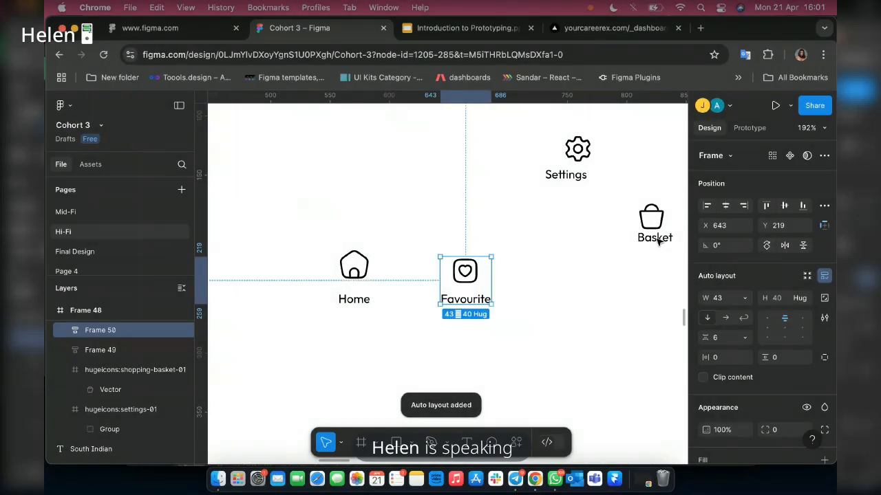
pyautogui.click(656, 238)
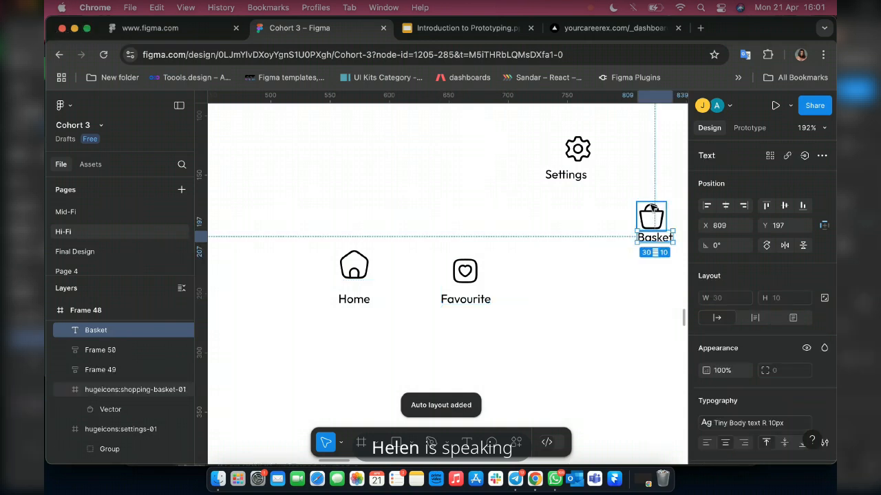
pyautogui.keyDown('shift'); pyautogui.click(650, 205); pyautogui.keyUp('shift')
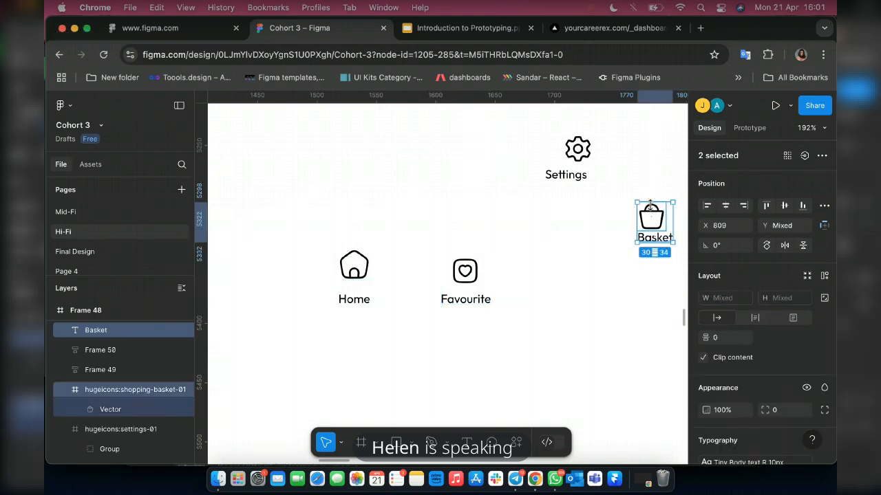
pyautogui.hotkey('shift', 'a')
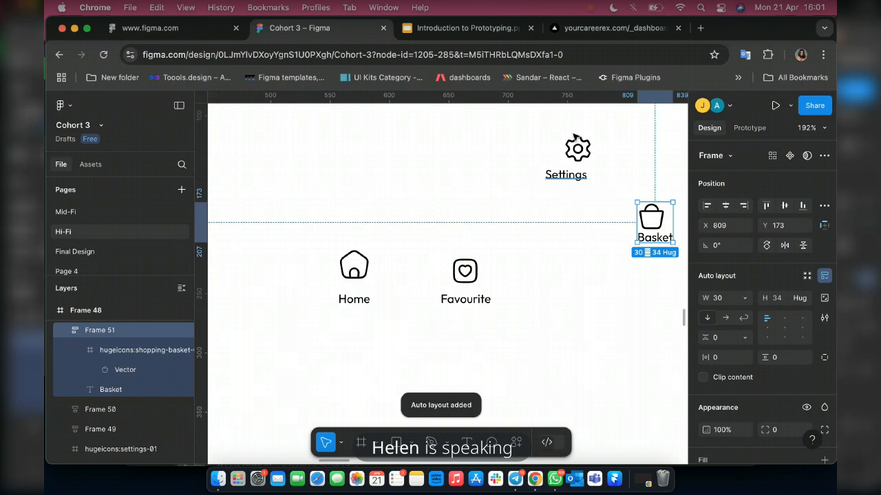
pyautogui.click(567, 175)
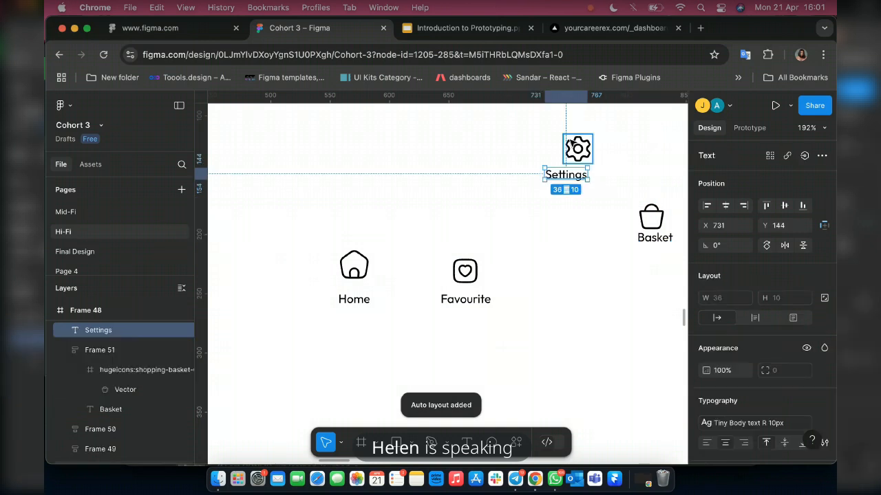
pyautogui.keyDown('shift'); pyautogui.click(576, 146); pyautogui.keyUp('shift')
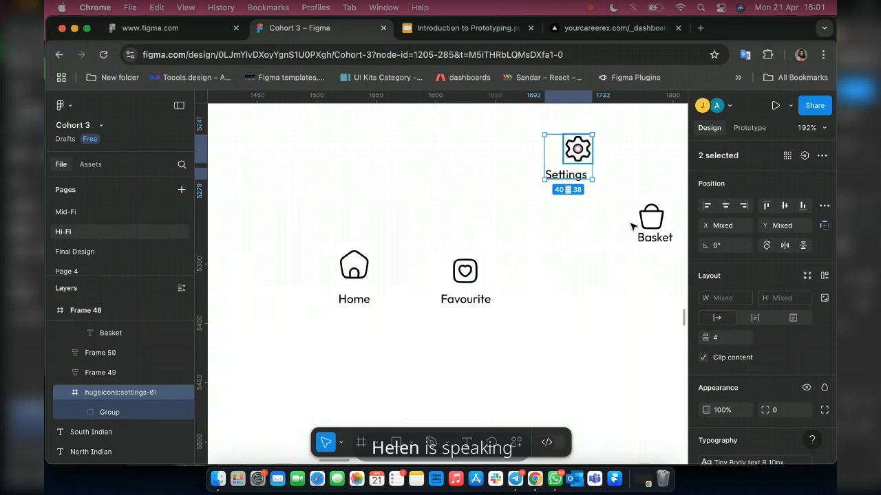
pyautogui.hotkey('shift', 'a')
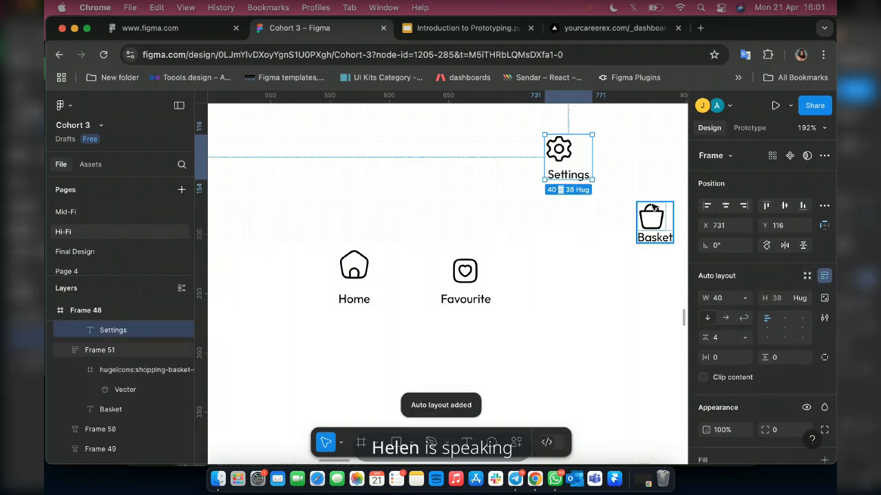
# Move the Basket and Settings items into a row to the right of the Home and Favourite items.
pyautogui.click(635, 236)
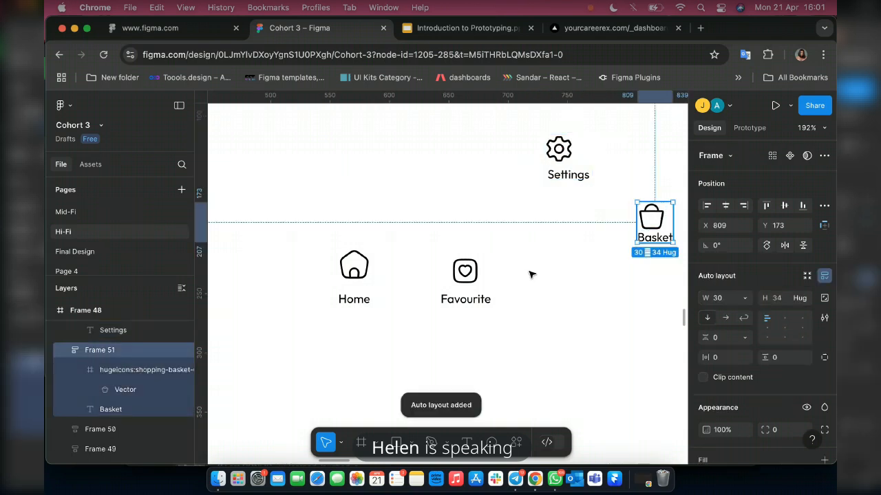
pyautogui.moveTo(653, 209); pyautogui.dragTo(531, 274)
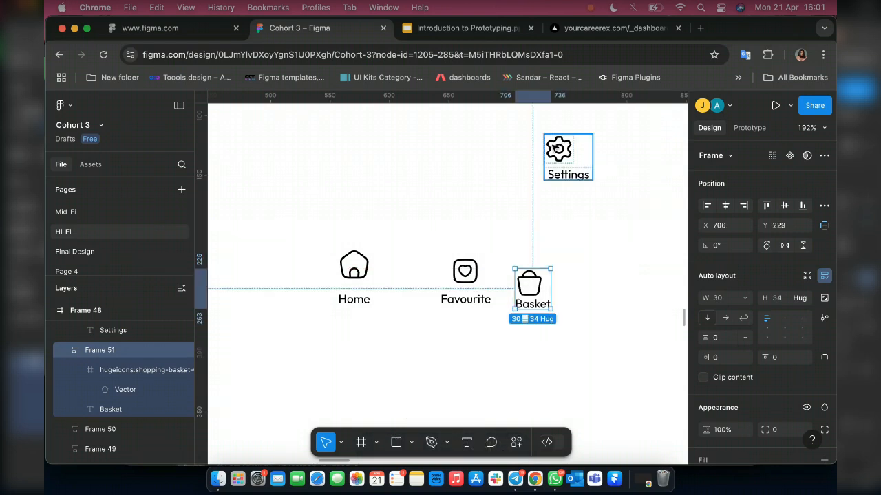
pyautogui.click(554, 147)
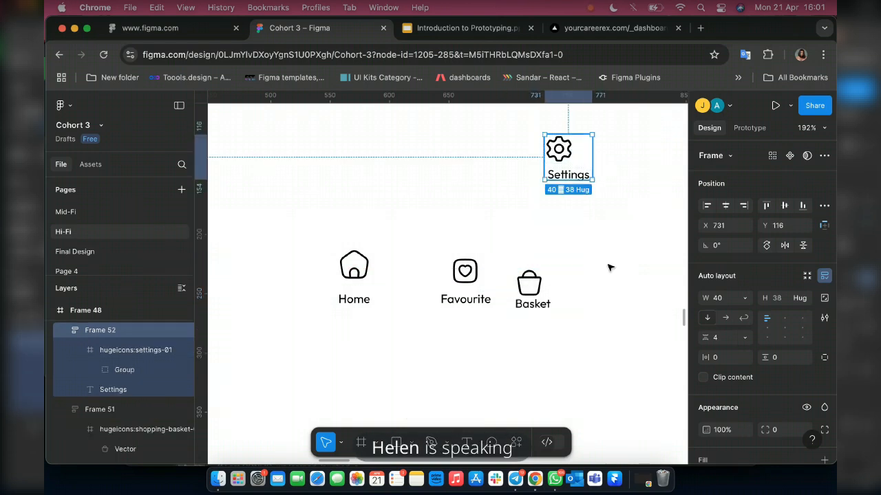
pyautogui.moveTo(608, 268); pyautogui.dragTo(612, 269)
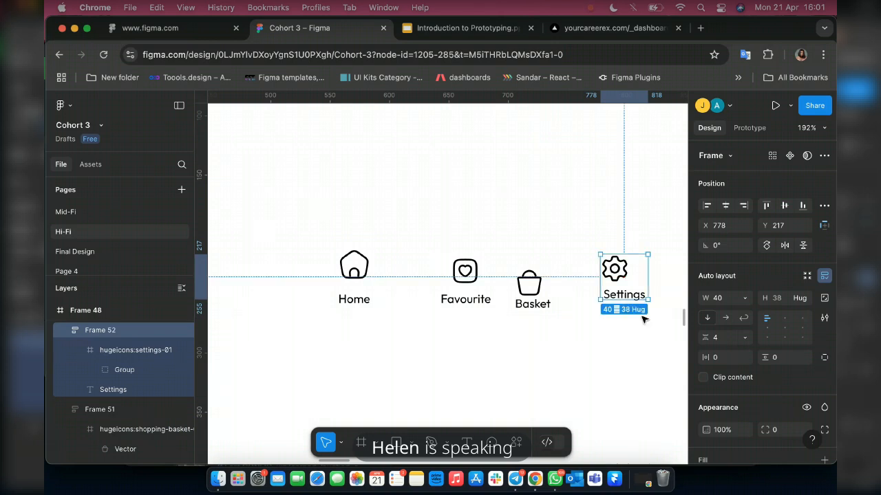
# Align the Home, Favourite, Basket and Settings items by their top edges and set their auto layout alignment to top center.
pyautogui.press('super+a')
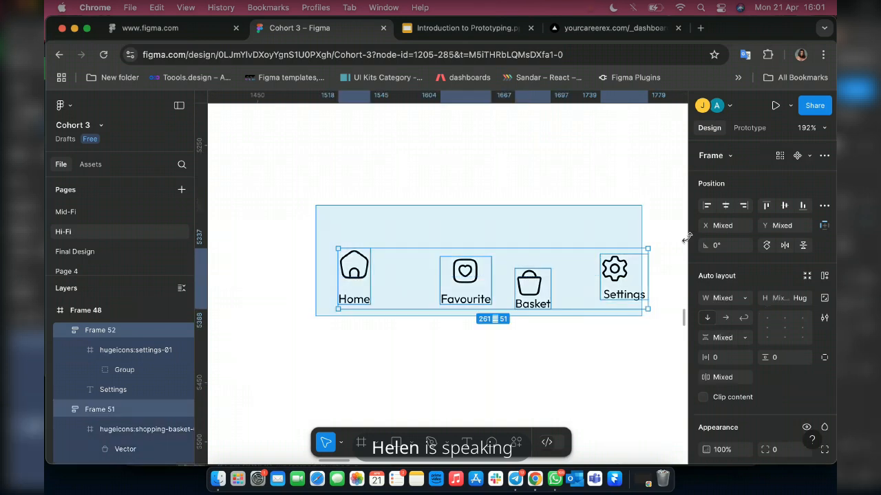
pyautogui.click(767, 208)
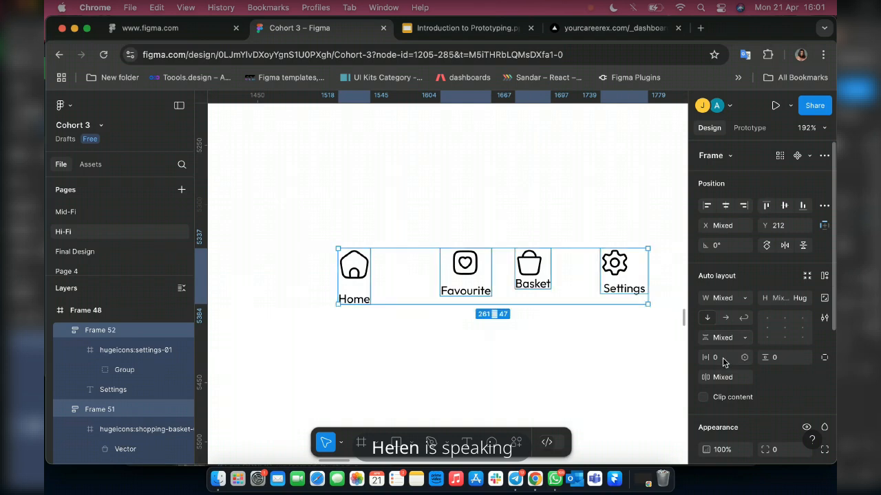
pyautogui.click(785, 320)
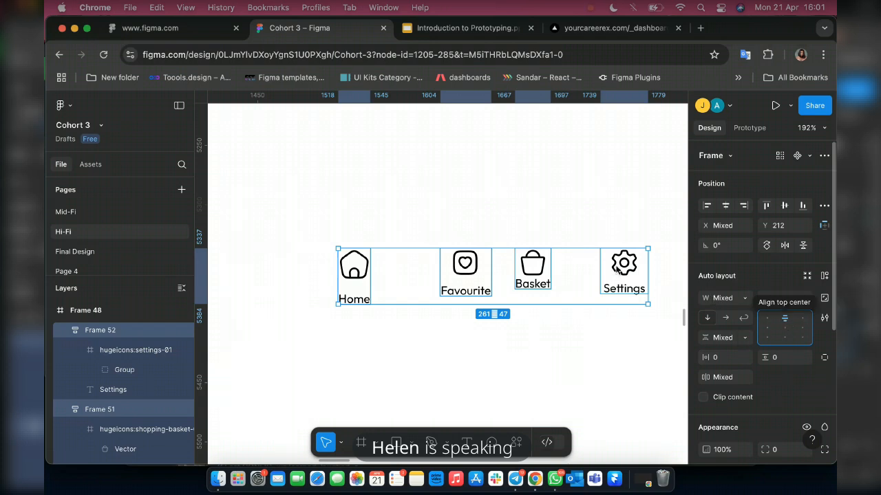
# Set the width of all four navigation items to 43 and the spacing between each icon and label to 5.
pyautogui.hotkey('shift', 'Tab')
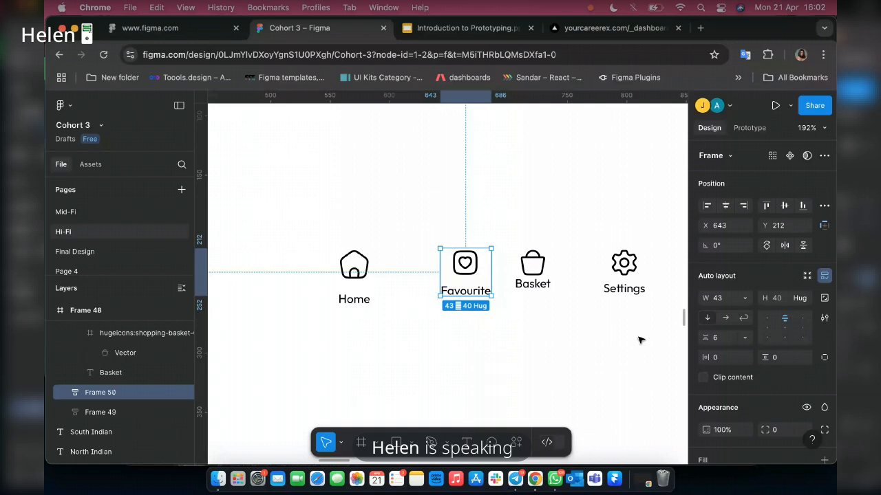
pyautogui.click(639, 339)
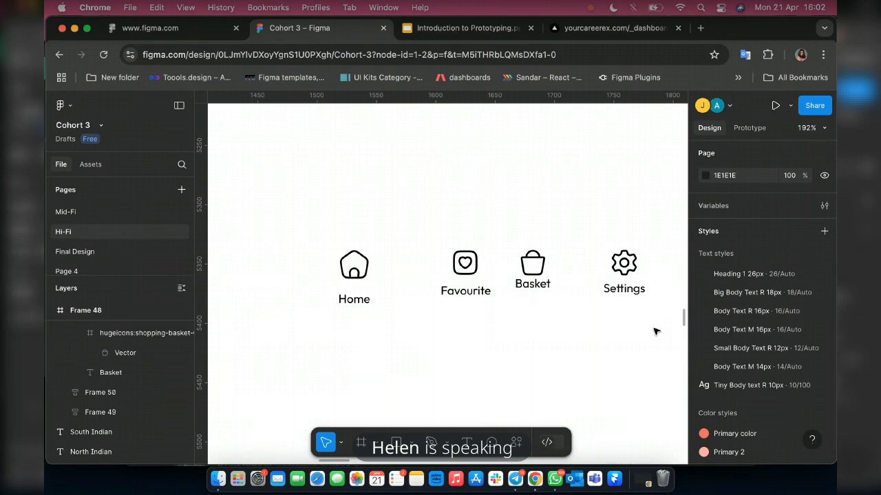
pyautogui.moveTo(274, 183); pyautogui.dragTo(637, 336)
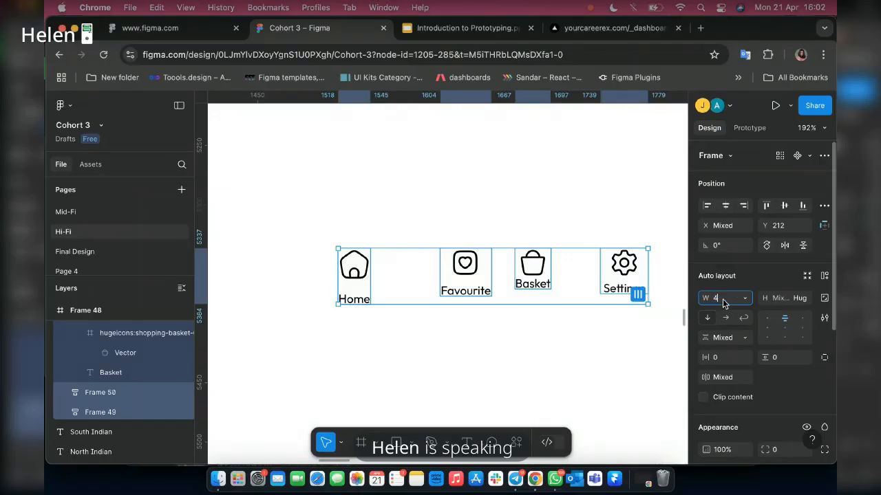
pyautogui.write('3')
pyautogui.press('Return')
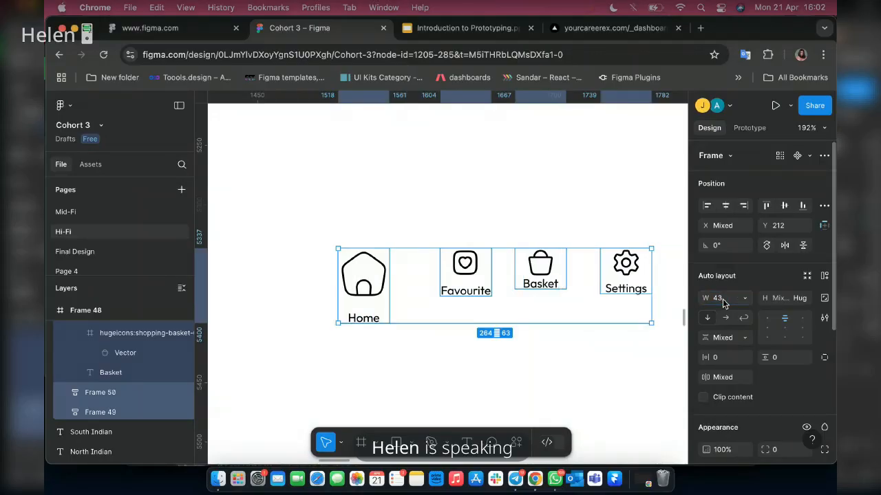
pyautogui.click(721, 338)
pyautogui.write('5')
pyautogui.press('Return')
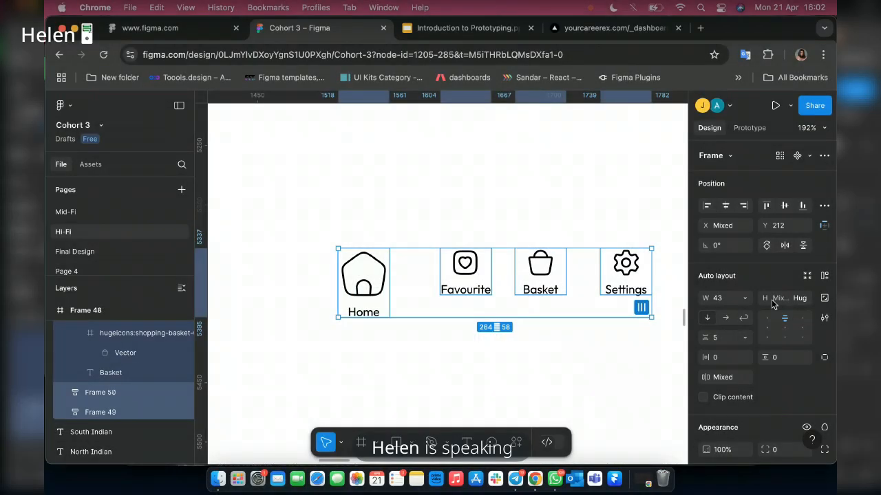
# Set the height of all four navigation items to 40.
pyautogui.click(771, 299)
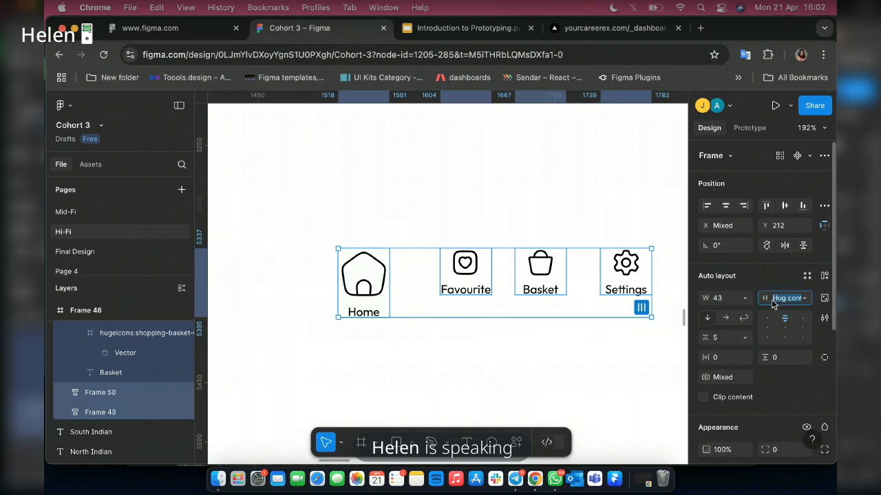
pyautogui.click(470, 281)
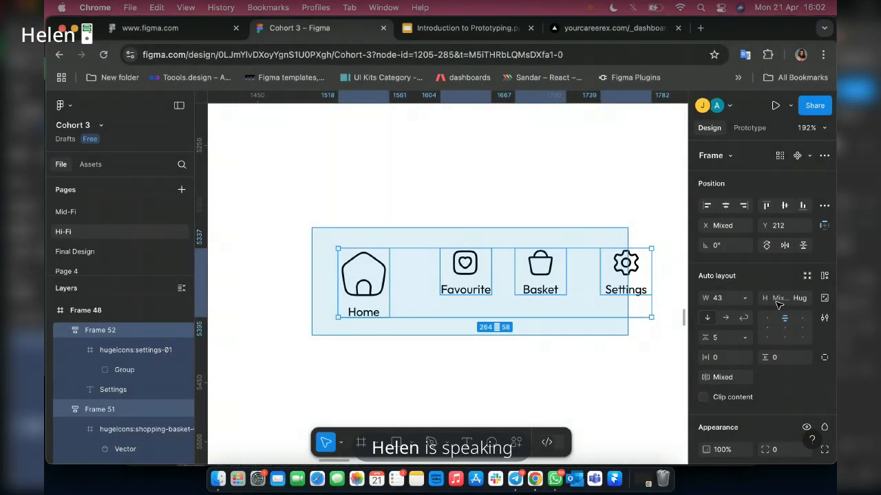
pyautogui.click(776, 300)
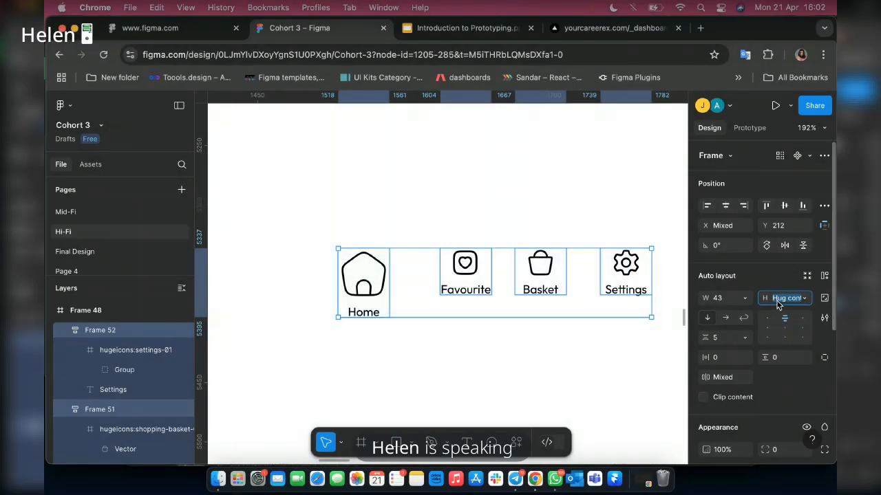
pyautogui.write('45')
pyautogui.press('Return')
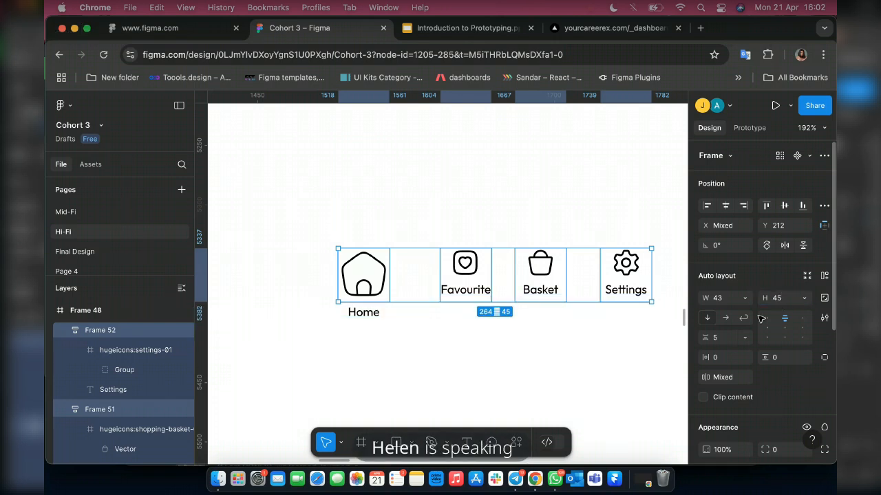
pyautogui.click(778, 301)
pyautogui.write('40')
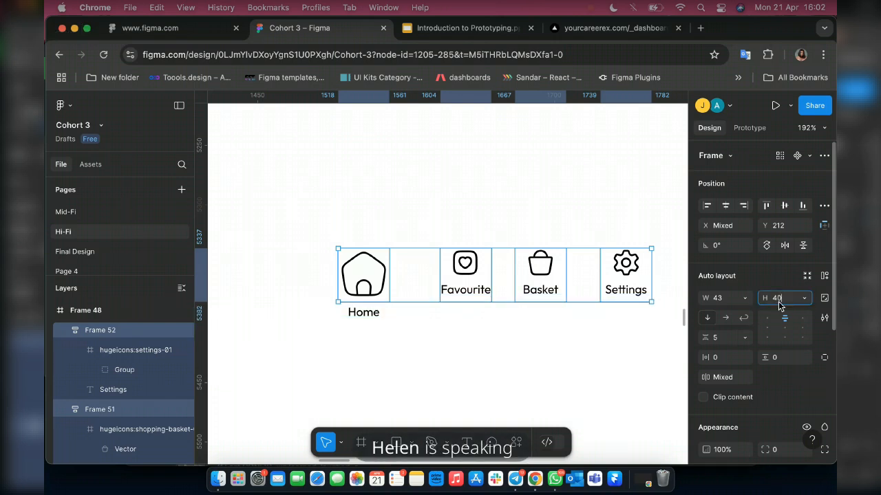
pyautogui.press('Return')
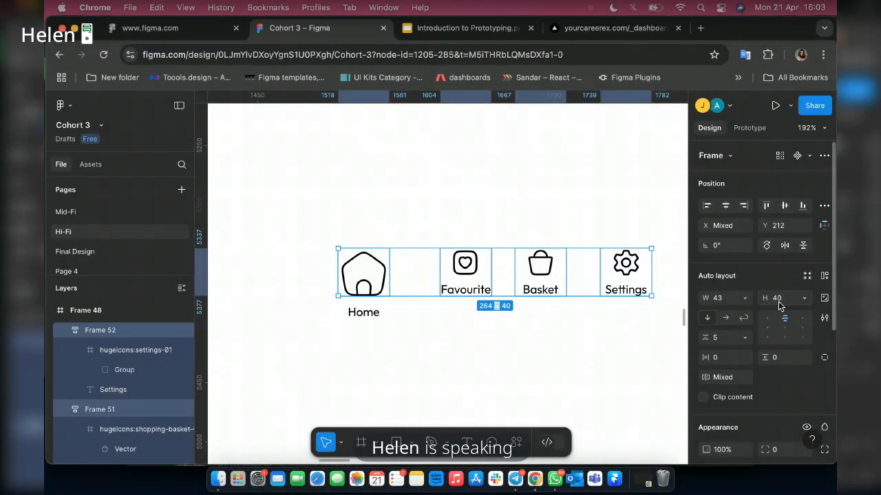
# Set the house icon's width to 24 inside the Home item and combine all four items in one horizontal auto layout.
pyautogui.click(364, 272)
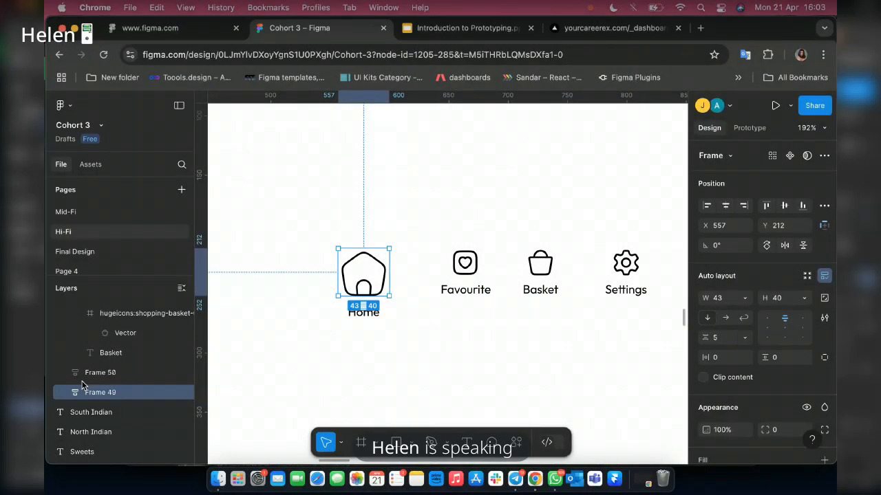
pyautogui.click(67, 393)
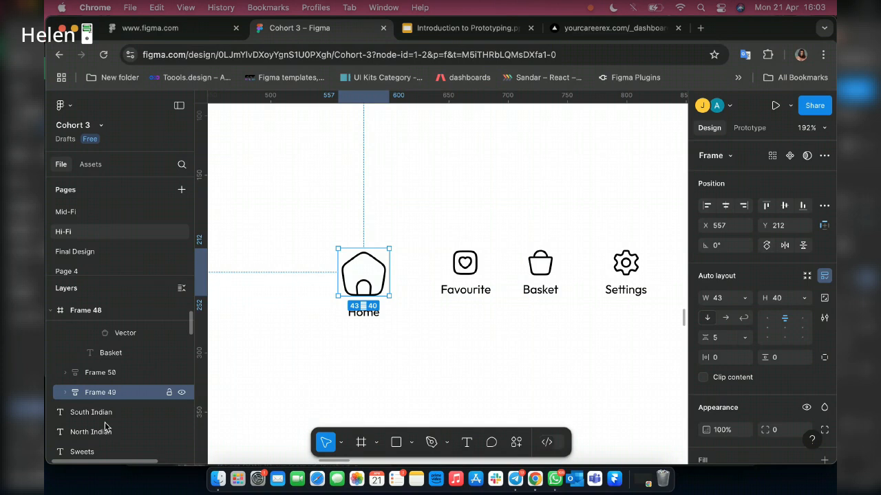
pyautogui.click(90, 412)
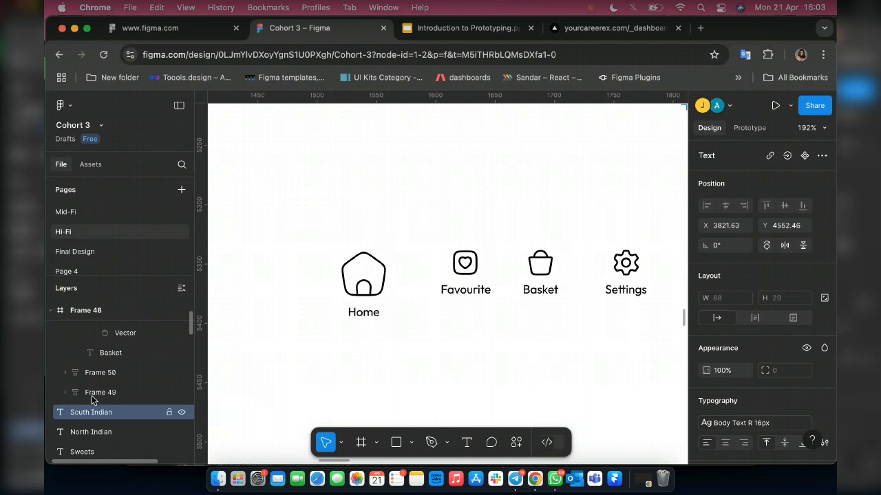
pyautogui.click(93, 397)
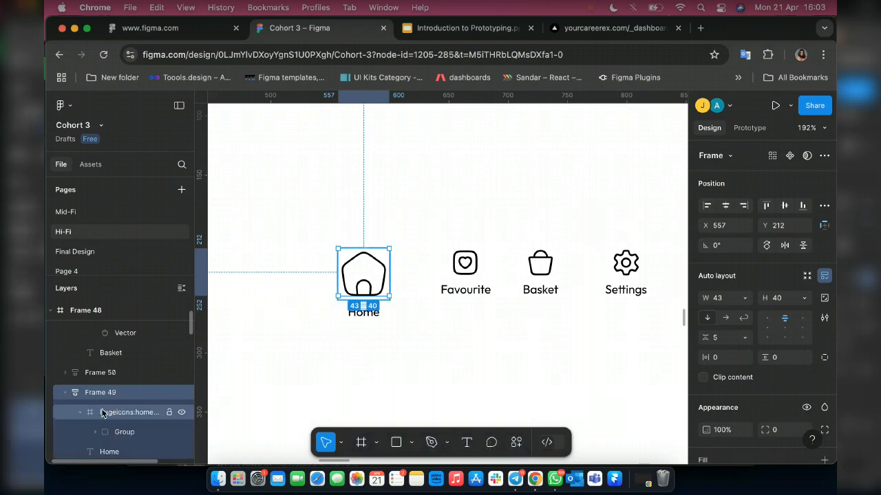
pyautogui.click(102, 412)
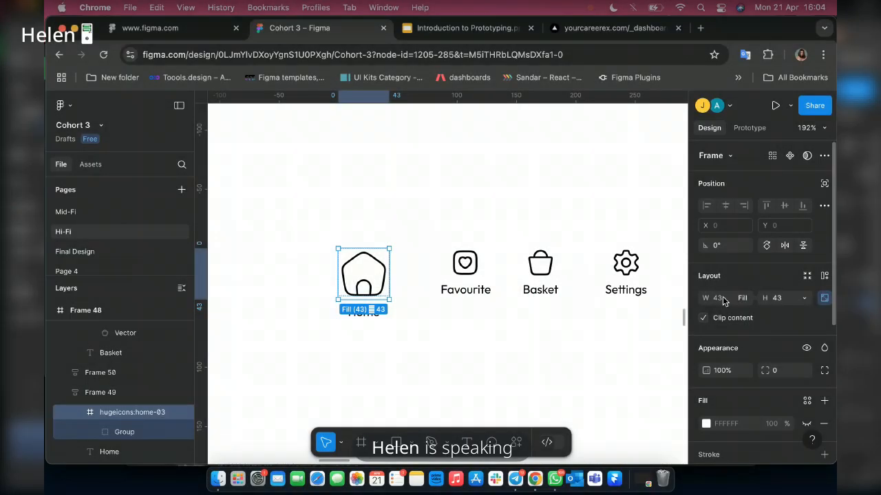
pyautogui.click(722, 301)
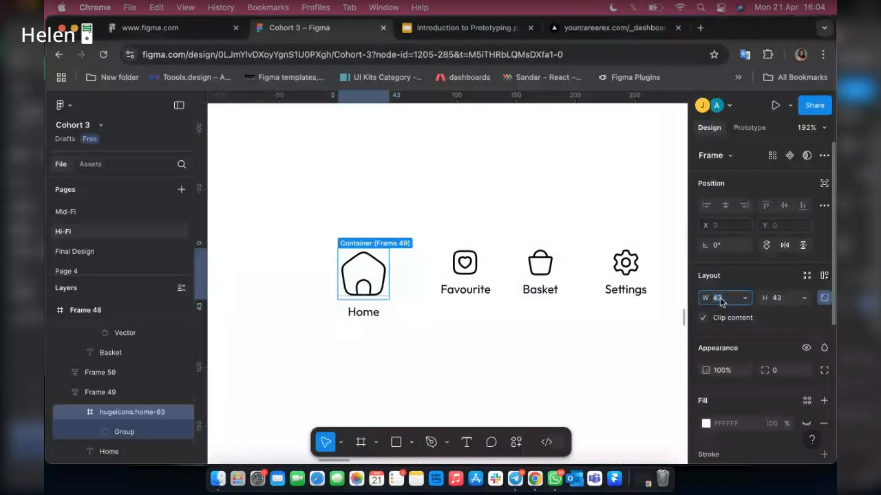
pyautogui.write('24')
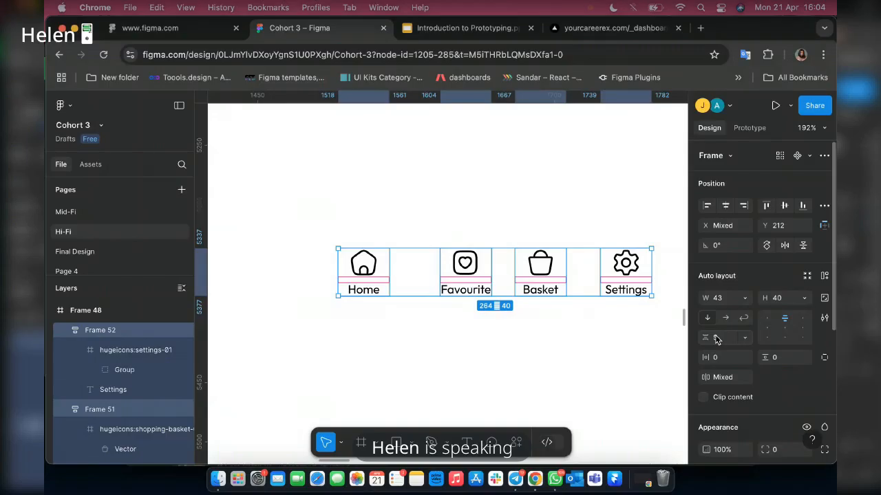
pyautogui.hotkey('shift', 'a')
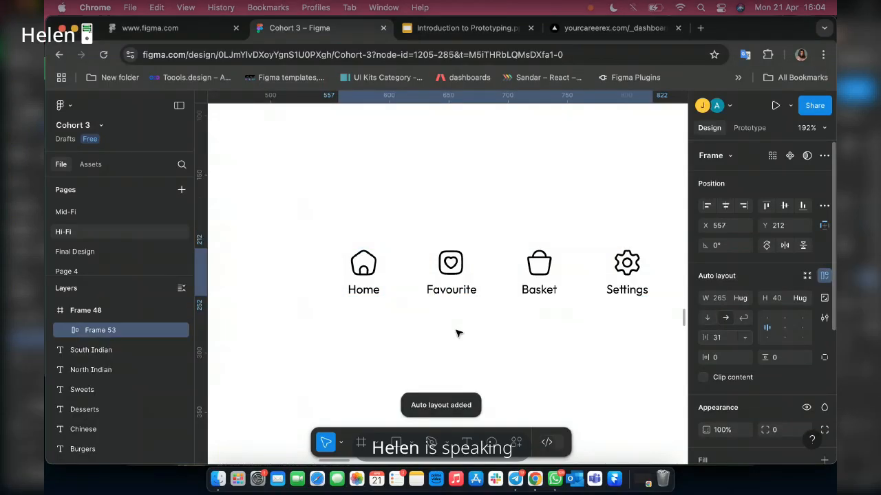
# Set the width of the navigation items' auto layout to 375, matching the "Login" frame under the Home Page heading.
pyautogui.scroll(-6, 457, 310)
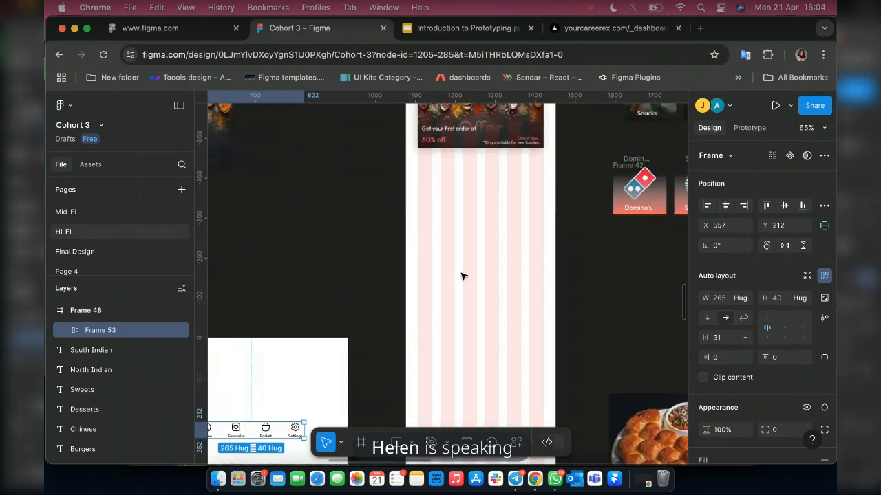
pyautogui.scroll(6, 462, 311)
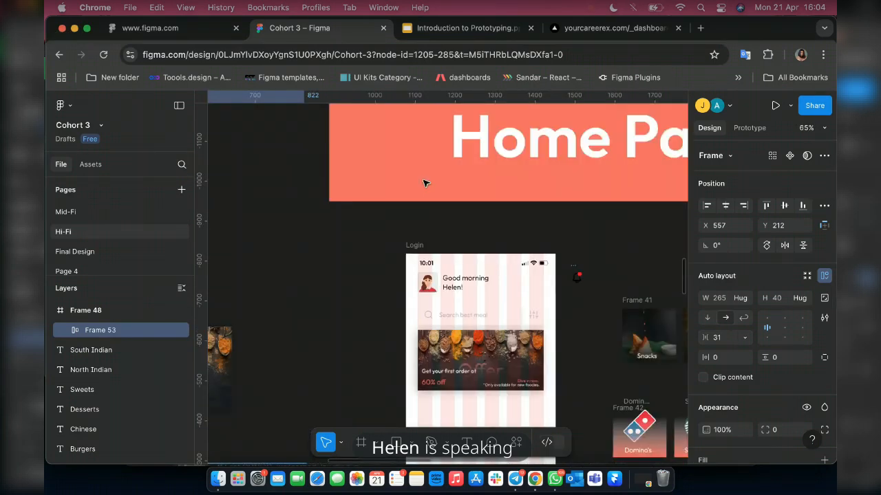
pyautogui.scroll(1, 425, 183)
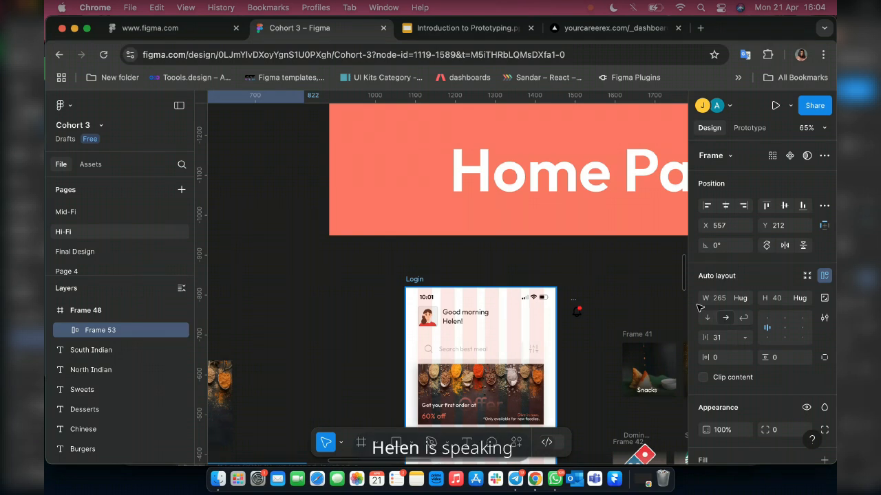
pyautogui.click(415, 279)
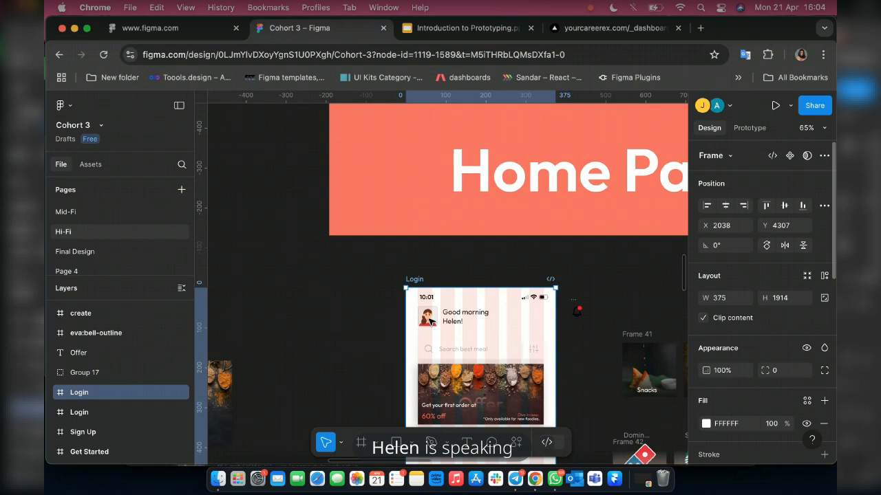
pyautogui.scroll(-3, 430, 322)
pyautogui.scroll(-1, 460, 354)
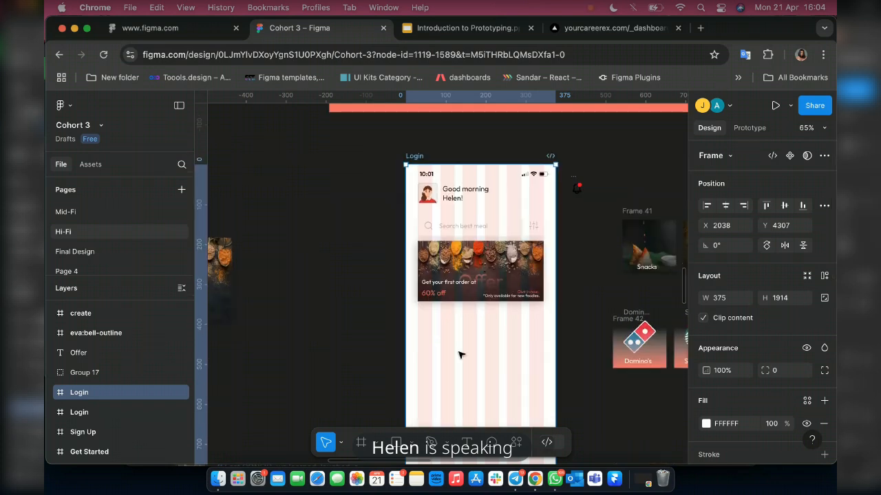
pyautogui.scroll(-6, 461, 355)
pyautogui.scroll(3, 317, 303)
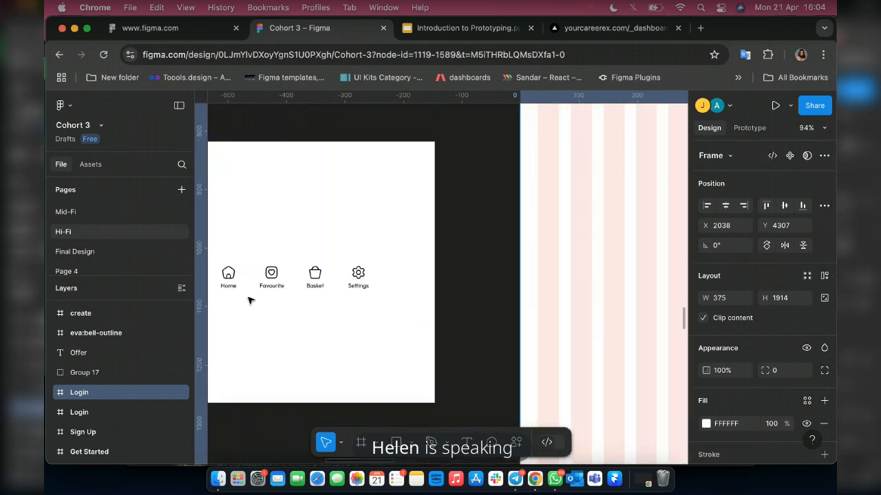
pyautogui.scroll(1, 250, 301)
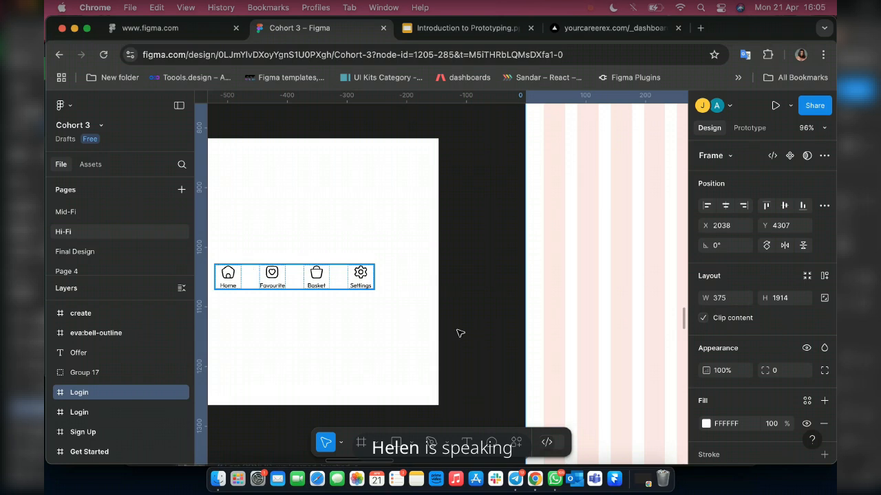
pyautogui.click(358, 282)
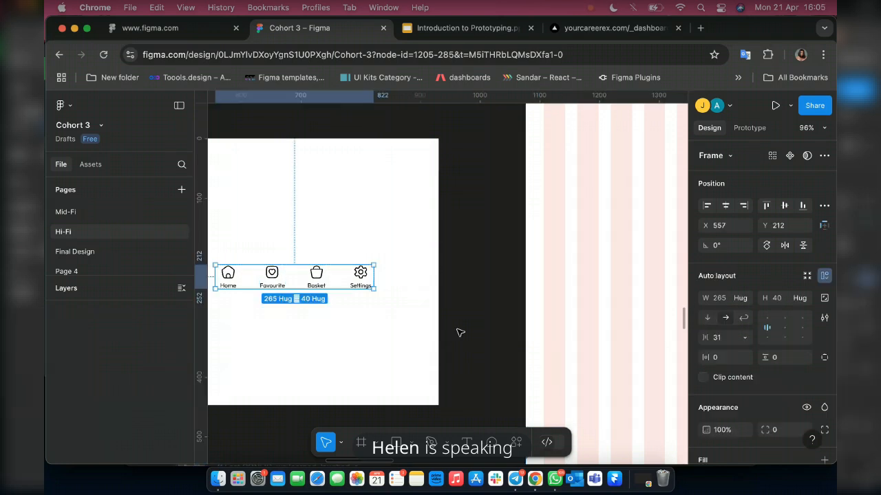
pyautogui.click(723, 305)
pyautogui.write('375')
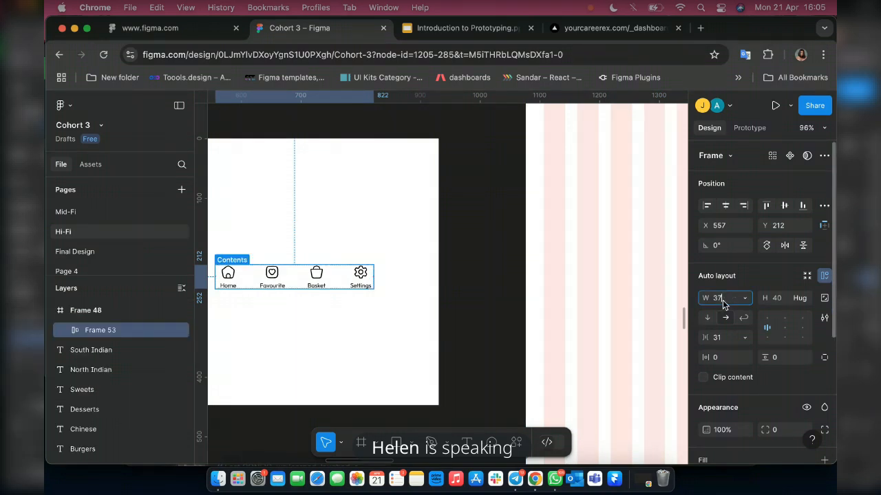
pyautogui.press('Return')
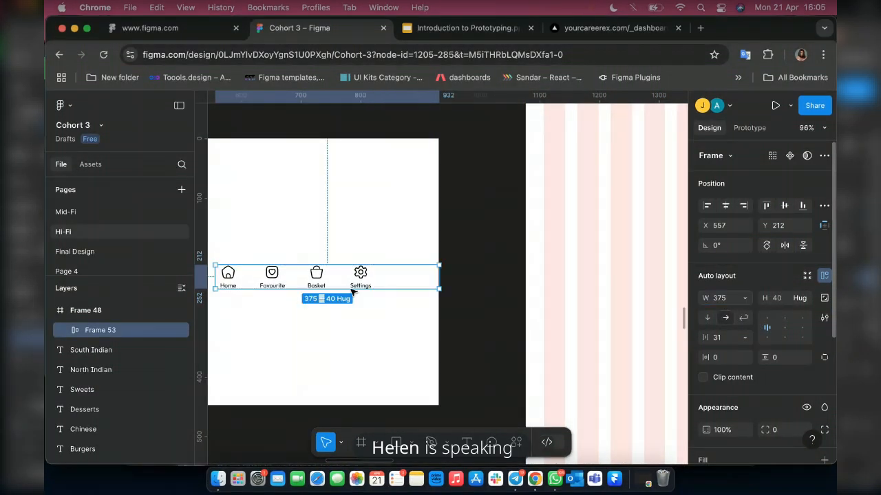
# Set the navigation bar's spacing between items to Auto and its horizontal padding to 30.
pyautogui.click(745, 339)
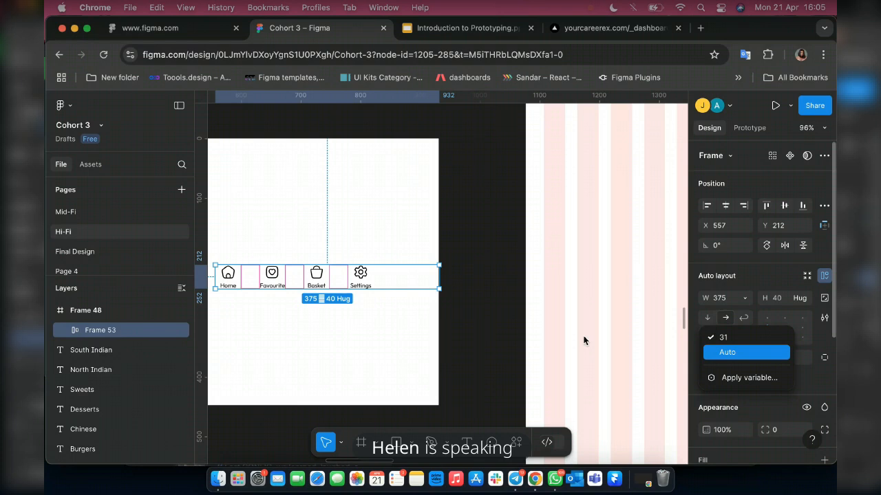
pyautogui.press('Return')
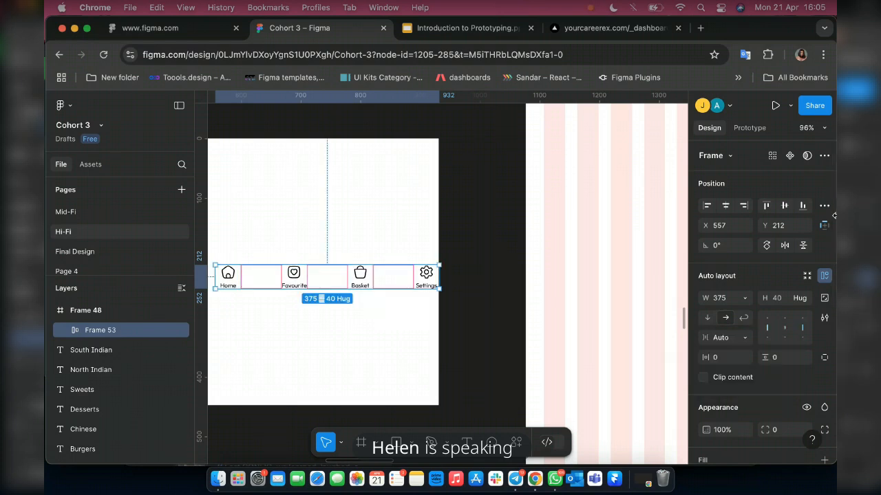
pyautogui.click(717, 358)
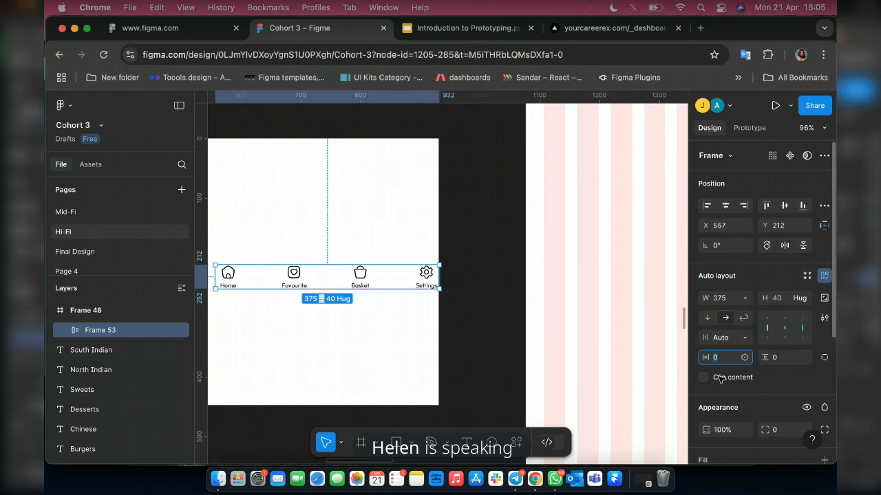
pyautogui.write('30')
pyautogui.press('Return')
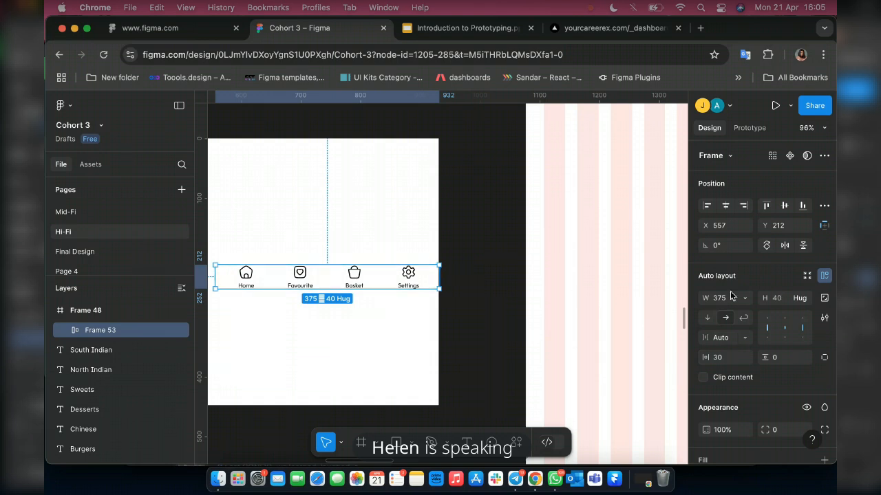
# Set the navigation bar's height to 60.
pyautogui.scroll(-5, 487, 256)
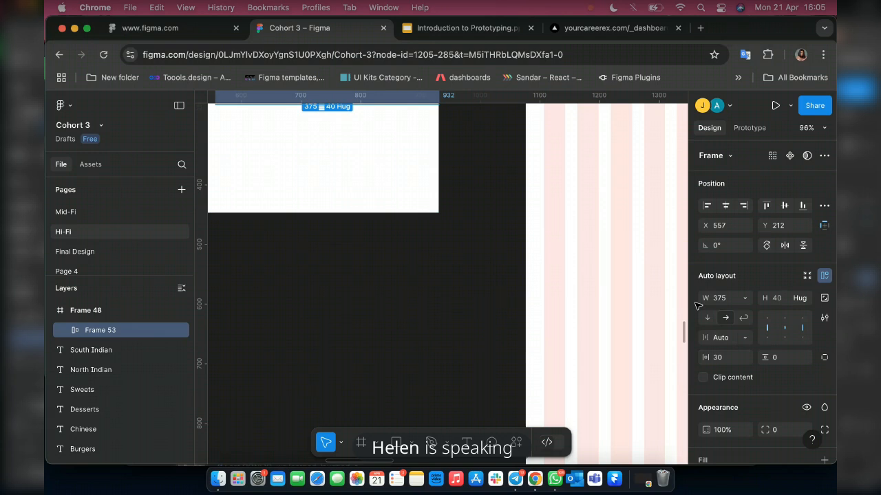
pyautogui.scroll(-2, 697, 306)
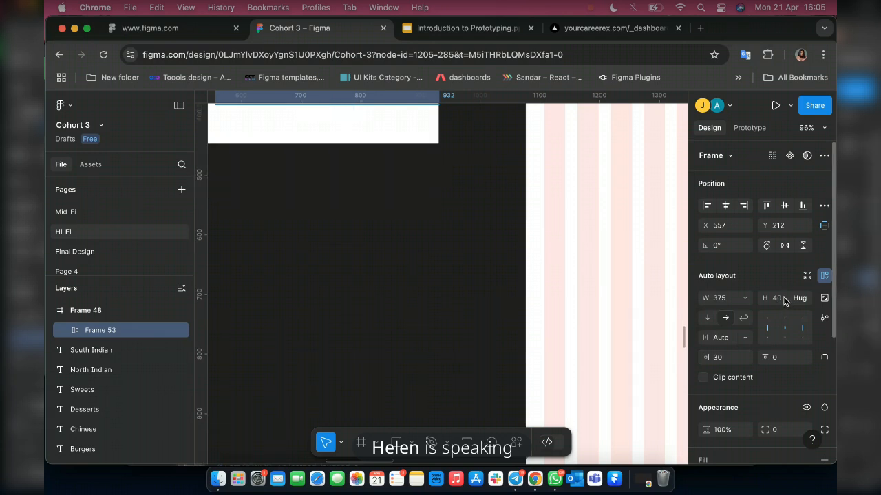
pyautogui.click(785, 301)
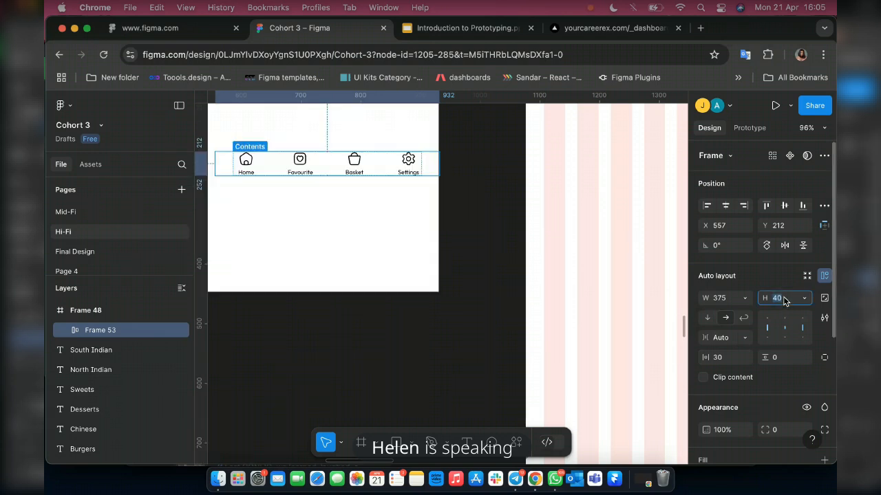
pyautogui.write('60')
pyautogui.press('Return')
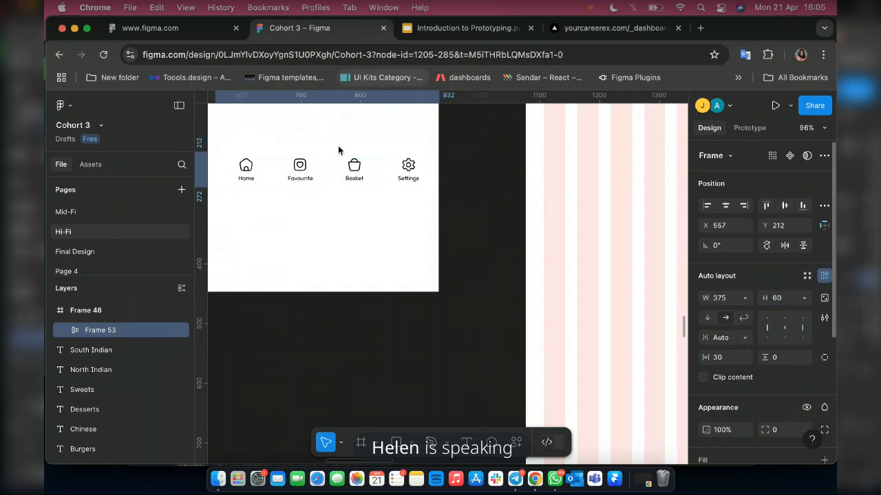
# Add a white FFFFFF fill to the navigation bar.
pyautogui.scroll(3, 338, 147)
pyautogui.hscroll(-1, 337, 146)
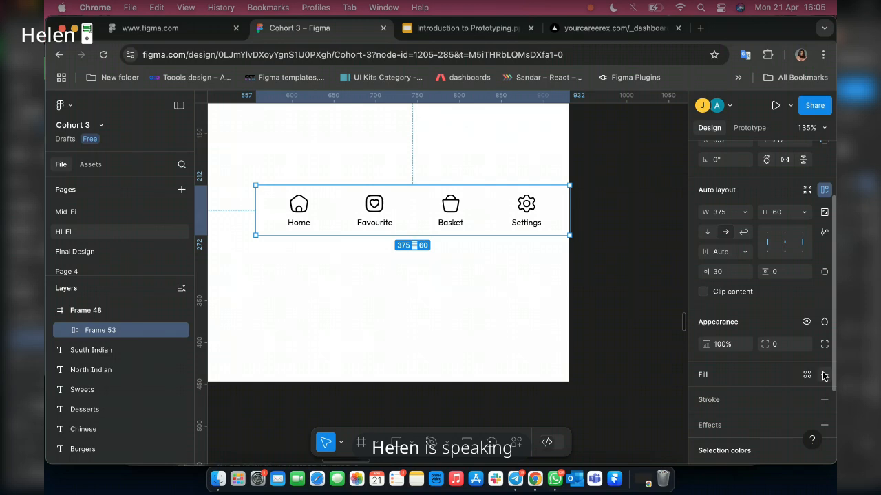
pyautogui.click(824, 374)
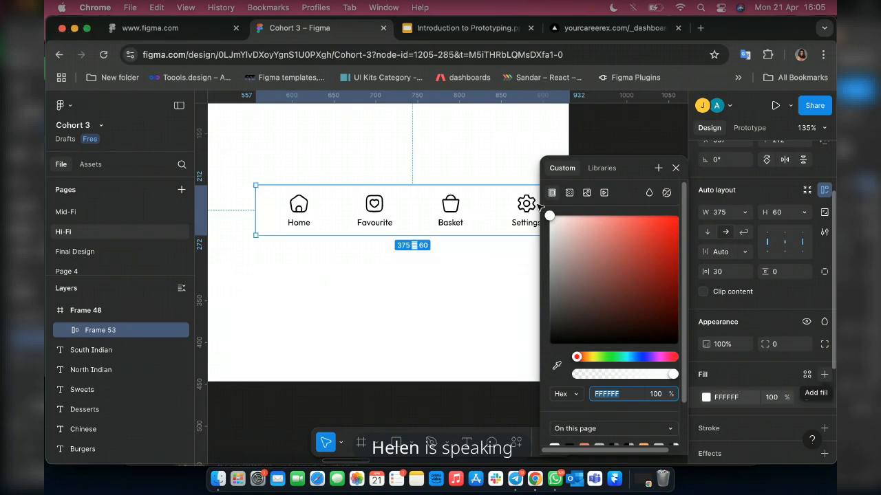
pyautogui.press('Escape')
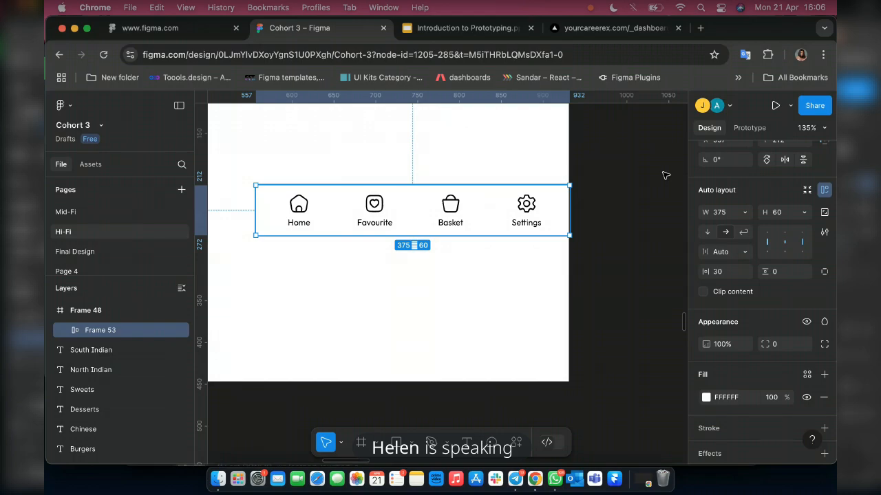
pyautogui.hscroll(-2, 496, 305)
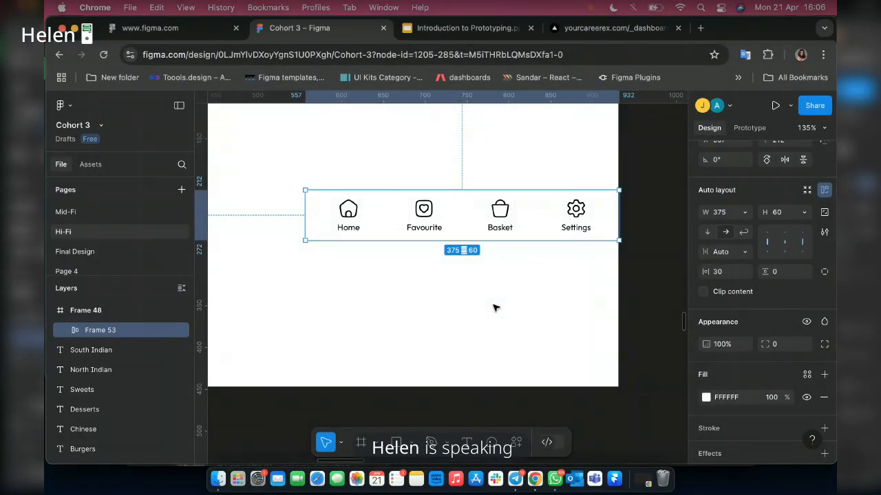
# Ungroup the large white frame surrounding the navigation bar.
pyautogui.click(84, 314)
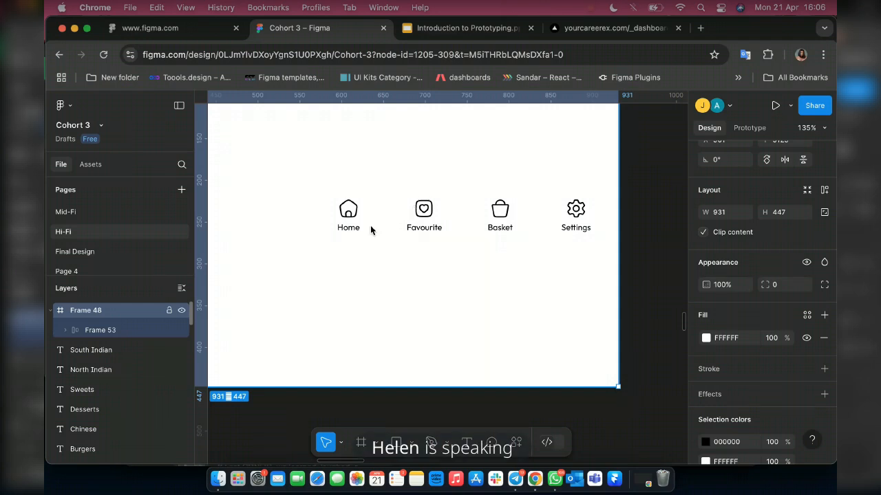
pyautogui.press('super+shift+g')
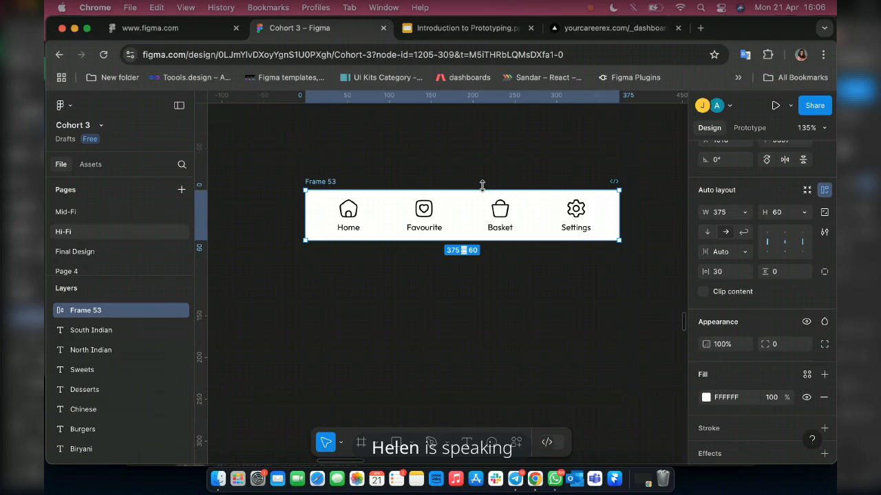
pyautogui.scroll(-1, 427, 237)
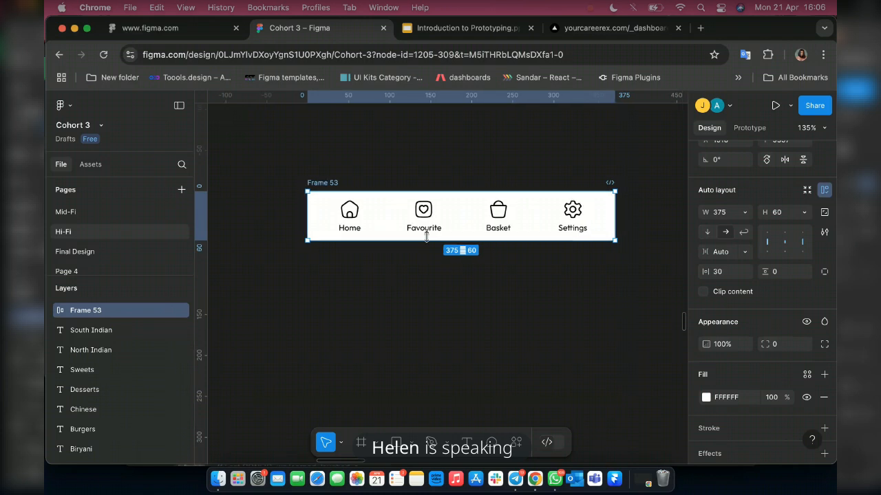
# Undo the placement of the surrounding white frame inside the "Login" frame.
pyautogui.scroll(-5, 427, 237)
pyautogui.hscroll(3, 385, 244)
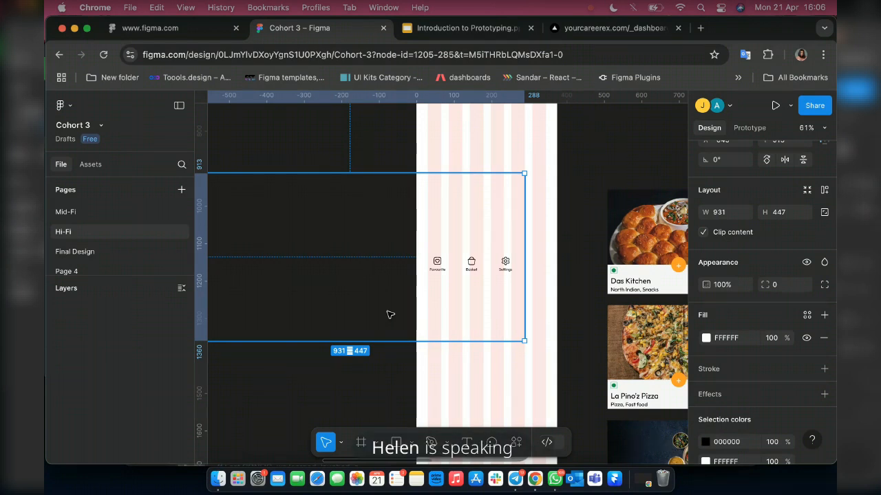
pyautogui.press('super+z')
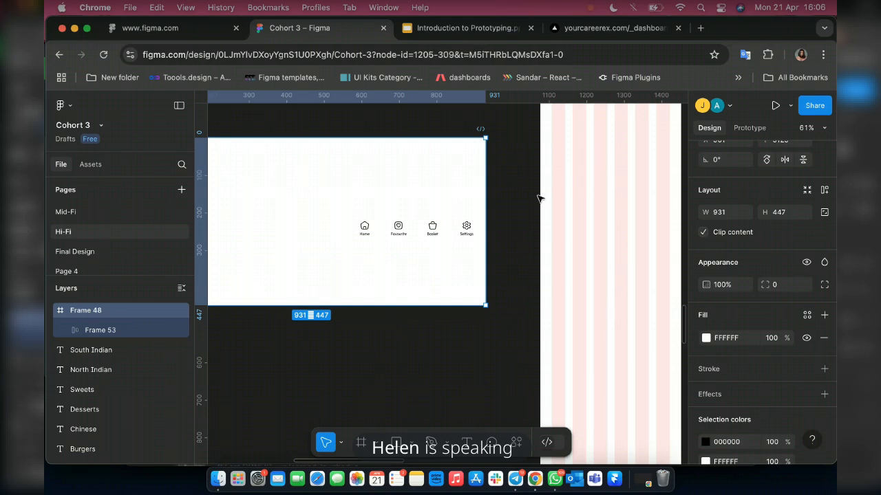
pyautogui.press('super+z')
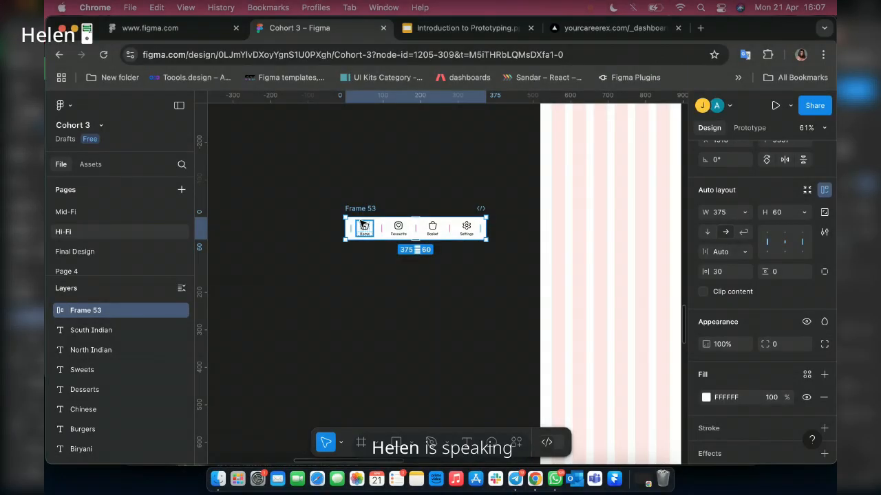
# Set the height of the navigation bar inside the "Login" frame to 100.
pyautogui.scroll(3, 364, 225)
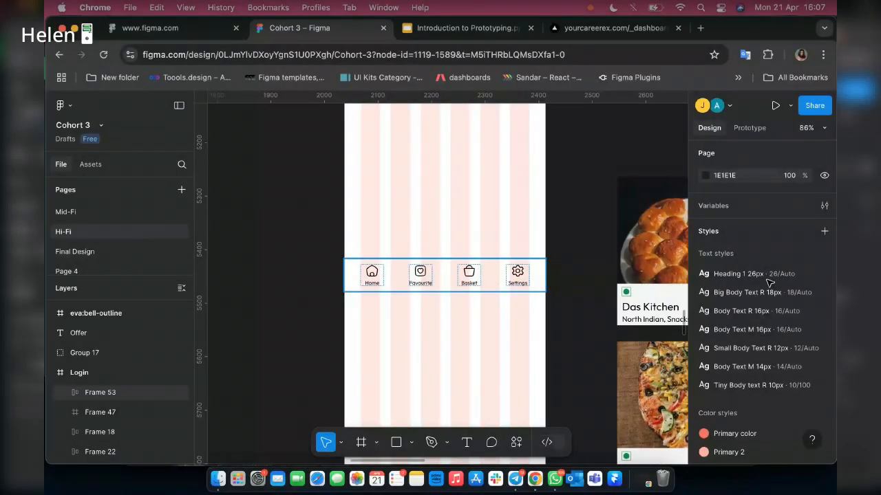
pyautogui.click(444, 275)
pyautogui.click(791, 298)
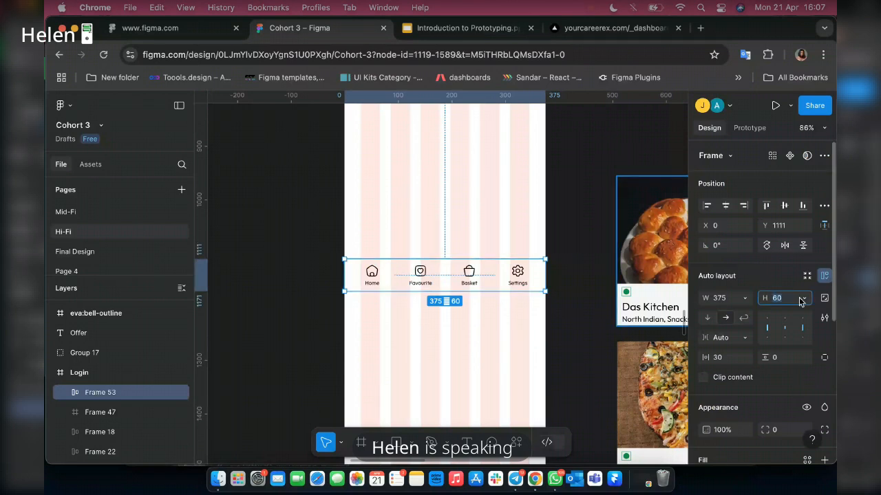
pyautogui.write('100')
pyautogui.press('Return')
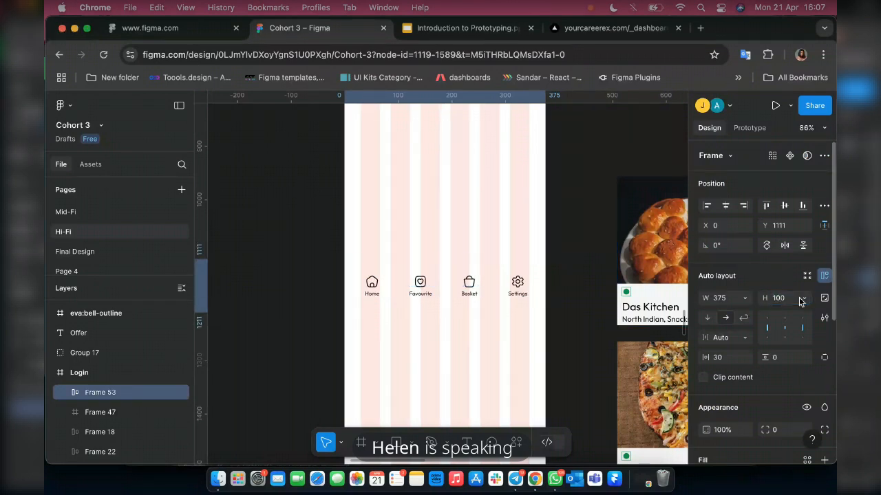
# Set the navigation bar's height to 90.
pyautogui.scroll(5, 460, 293)
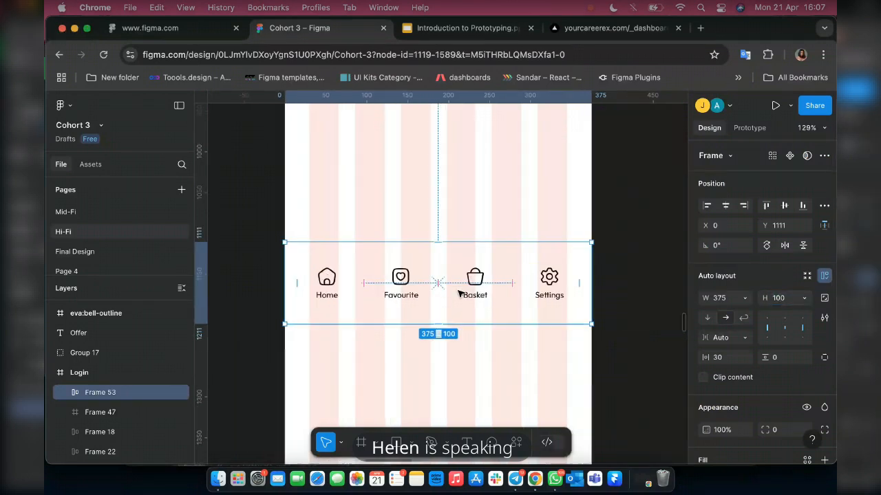
pyautogui.click(786, 299)
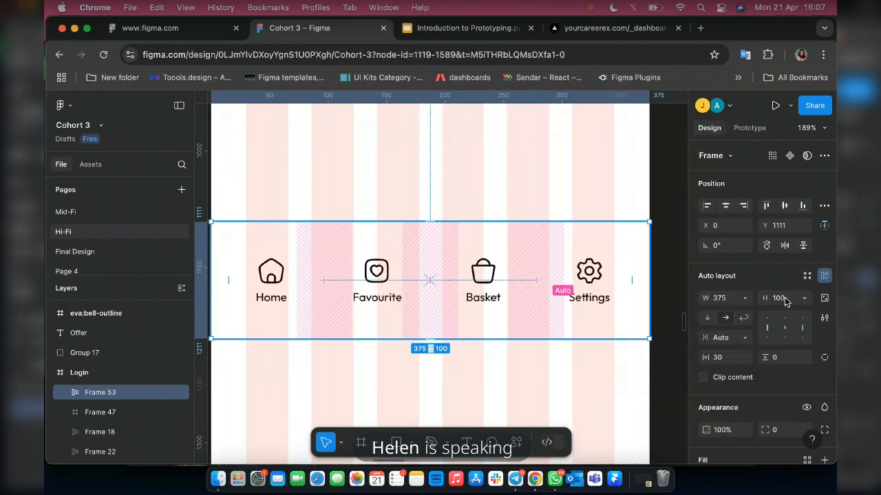
pyautogui.write('90')
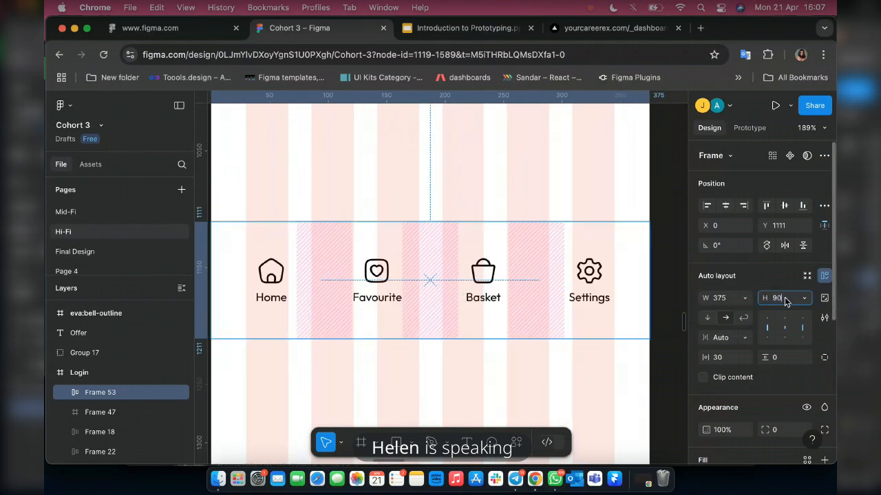
pyautogui.press('Return')
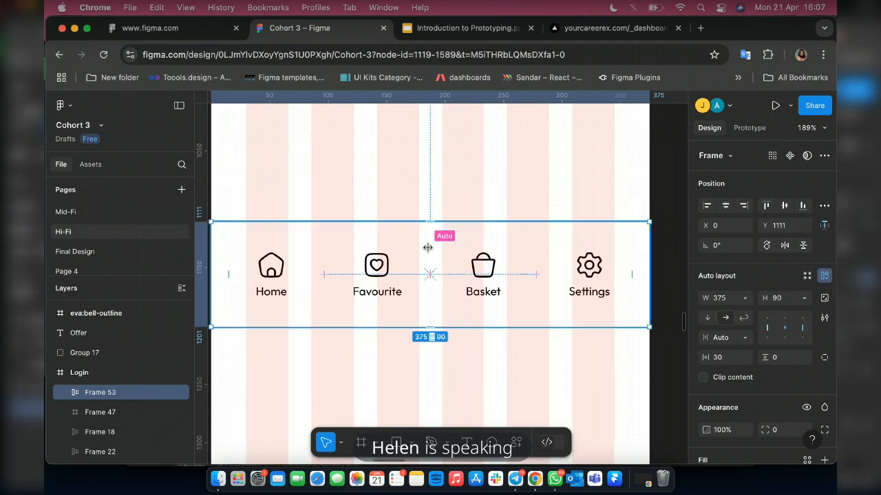
# Give the navigation bar a bottom padding of 5, keeping the top padding at 0.
pyautogui.scroll(1, 430, 234)
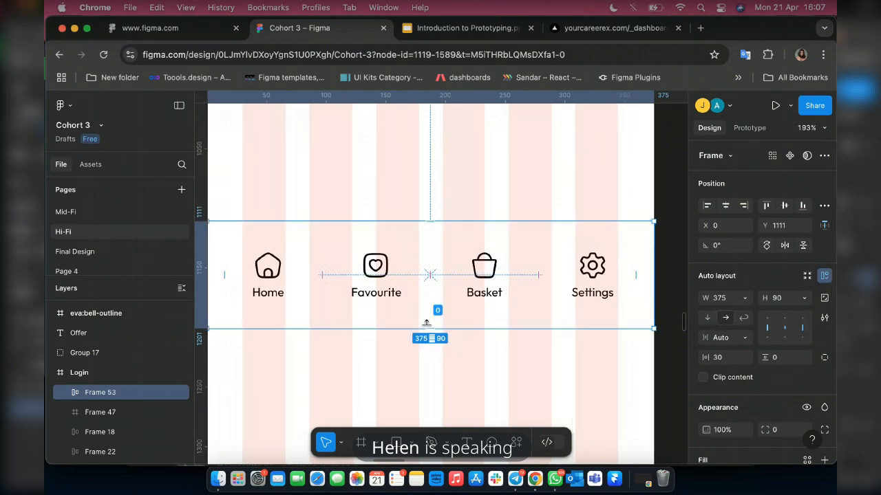
pyautogui.moveTo(426, 323)
pyautogui.mouseDown()
pyautogui.moveTo(429, 311)
pyautogui.moveTo(432, 319)
pyautogui.mouseUp()
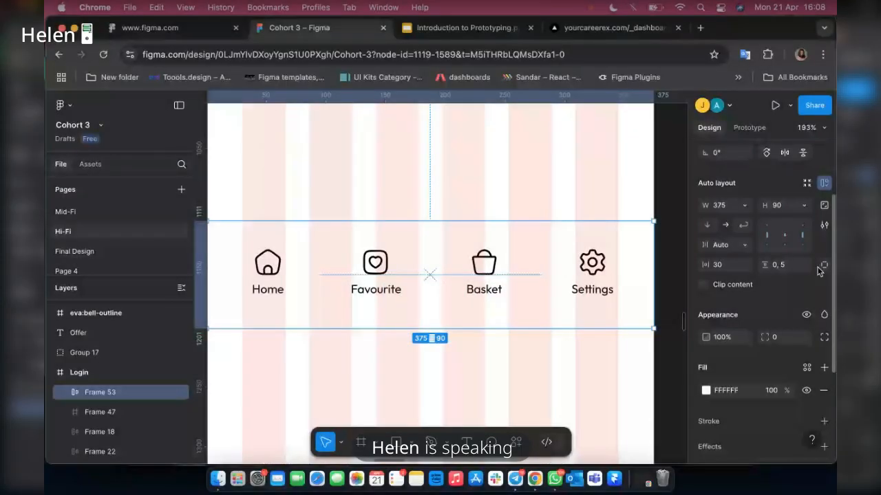
pyautogui.scroll(3, 817, 268)
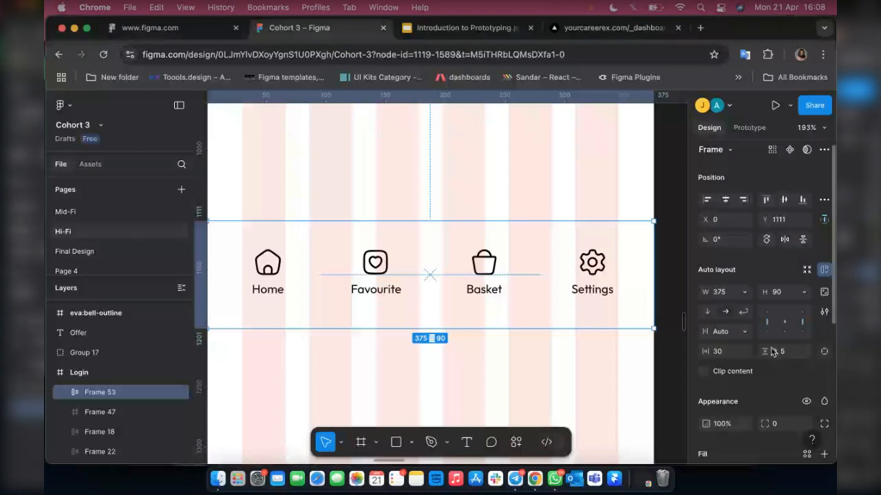
# Set individual corner radii on the navigation bar, with 30 for both the top left and top right corners.
pyautogui.scroll(-5, 774, 355)
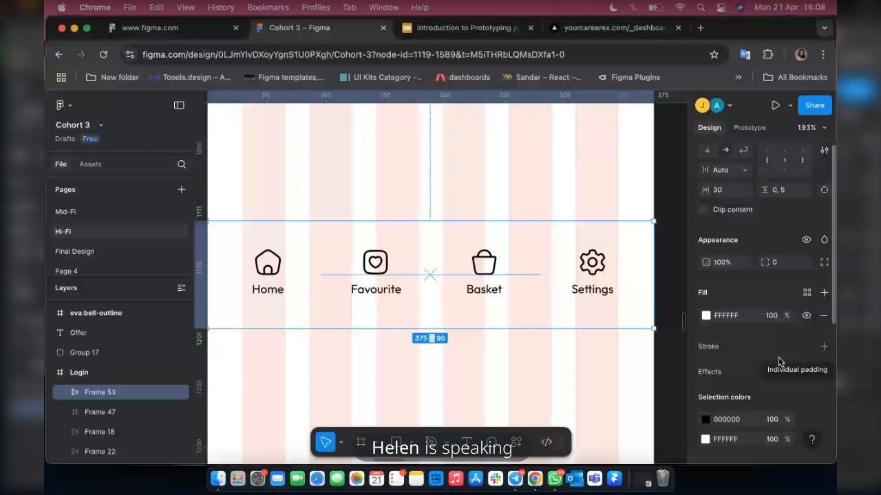
pyautogui.scroll(2, 772, 326)
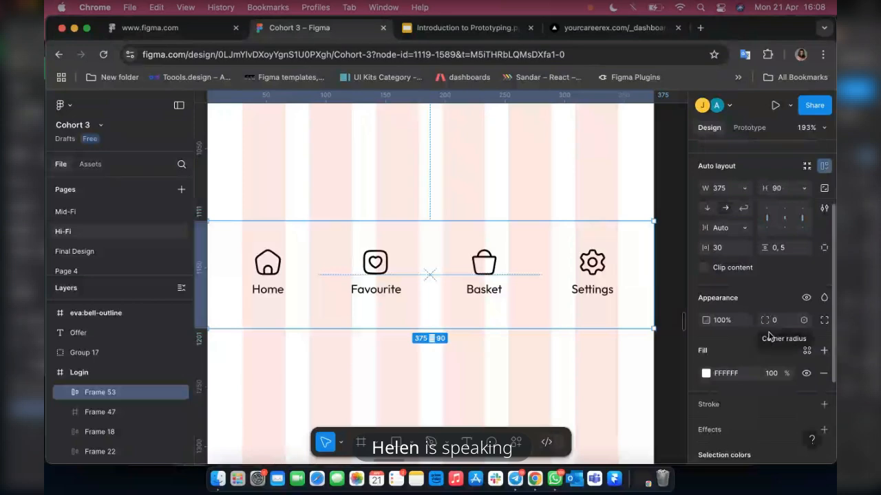
pyautogui.click(823, 322)
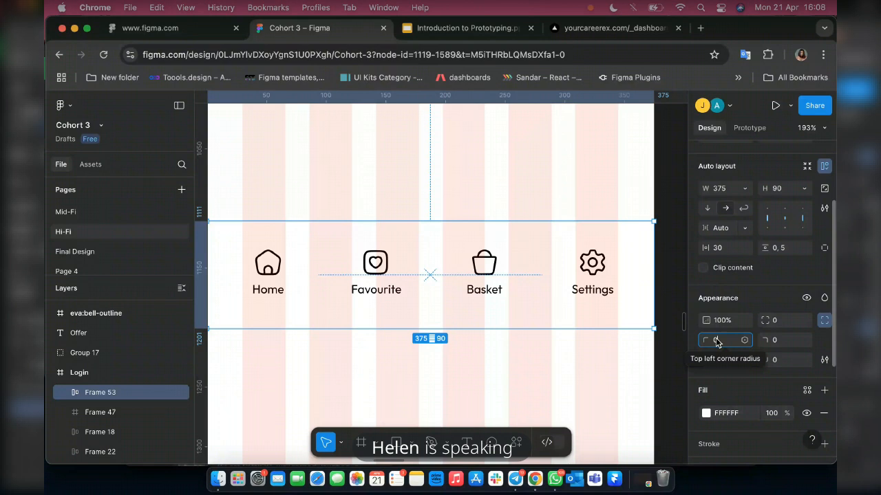
pyautogui.write('30')
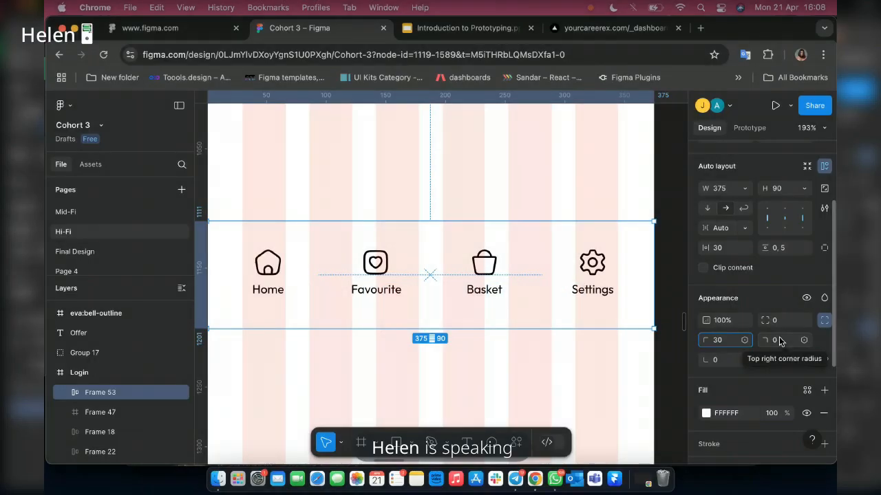
pyautogui.click(779, 340)
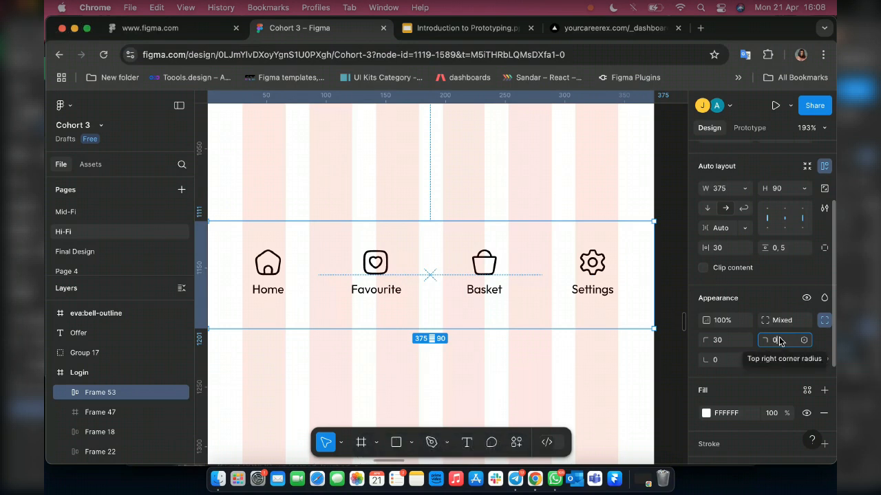
pyautogui.write('30')
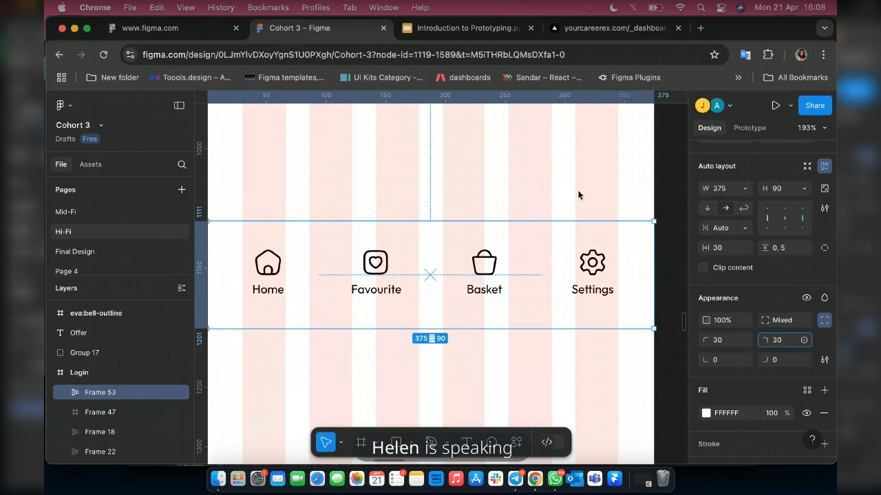
pyautogui.click(750, 378)
pyautogui.scroll(-1, 747, 394)
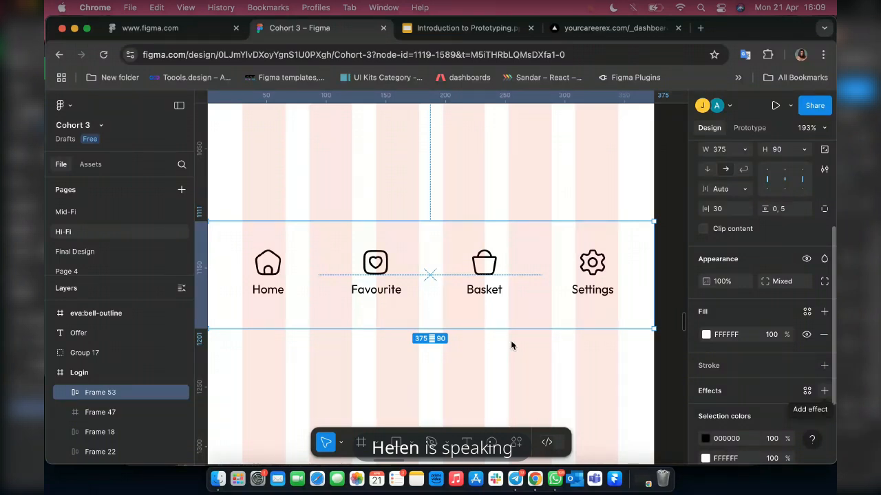
# Add a drop shadow effect to the navigation bar with a Y position of -4.
pyautogui.click(824, 391)
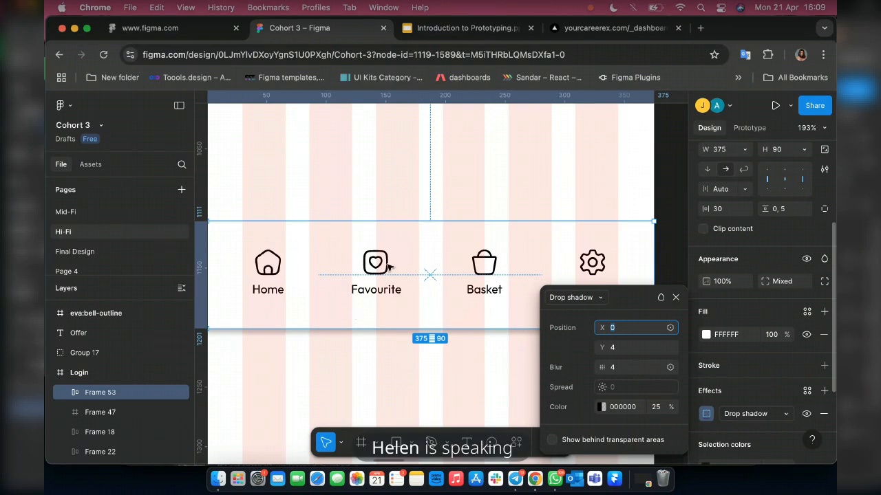
pyautogui.scroll(-1, 522, 195)
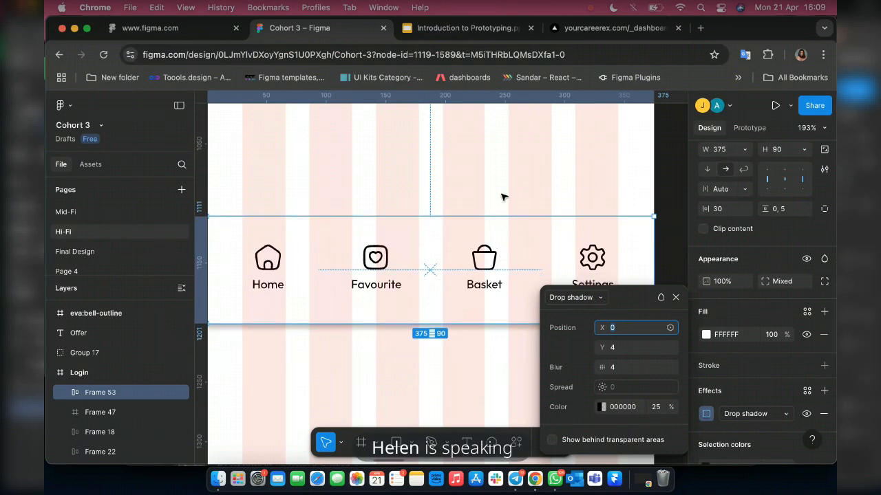
pyautogui.click(611, 349)
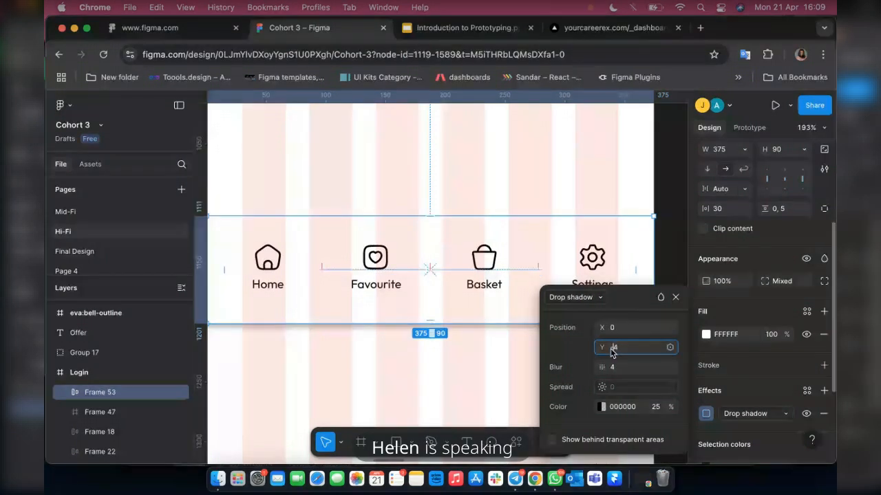
pyautogui.write('-4')
pyautogui.press('Return')
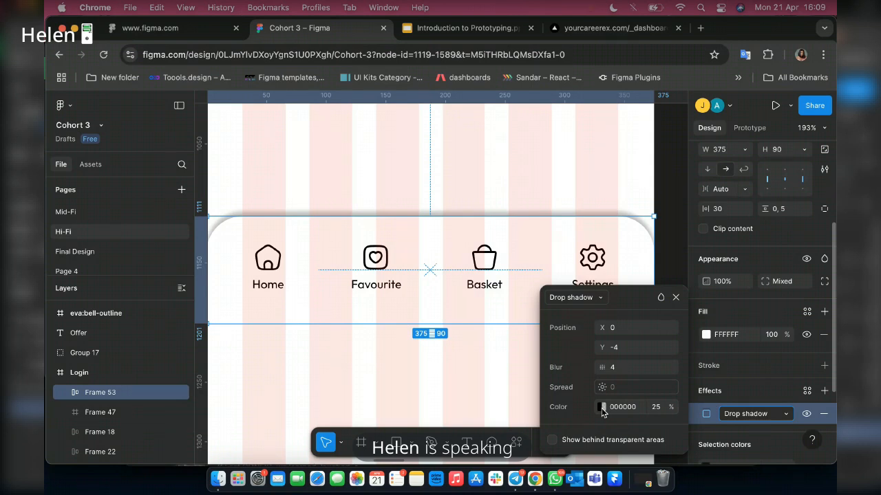
# Change the navigation bar's drop shadow colour to grey 8F8E8E at 12% opacity.
pyautogui.click(602, 407)
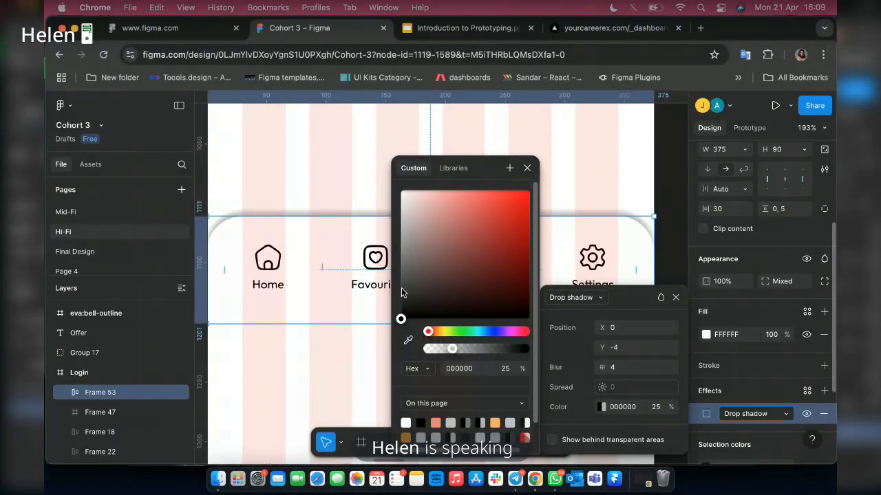
pyautogui.moveTo(402, 293); pyautogui.dragTo(401, 268)
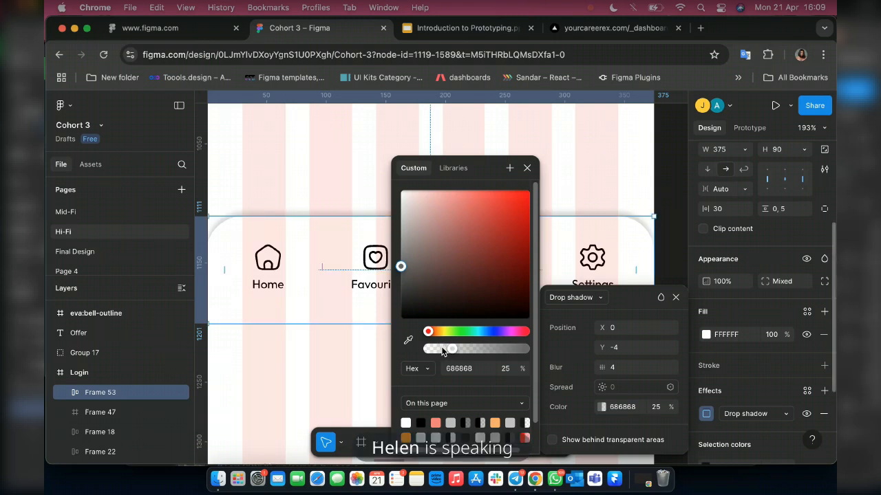
pyautogui.moveTo(442, 350); pyautogui.dragTo(440, 348)
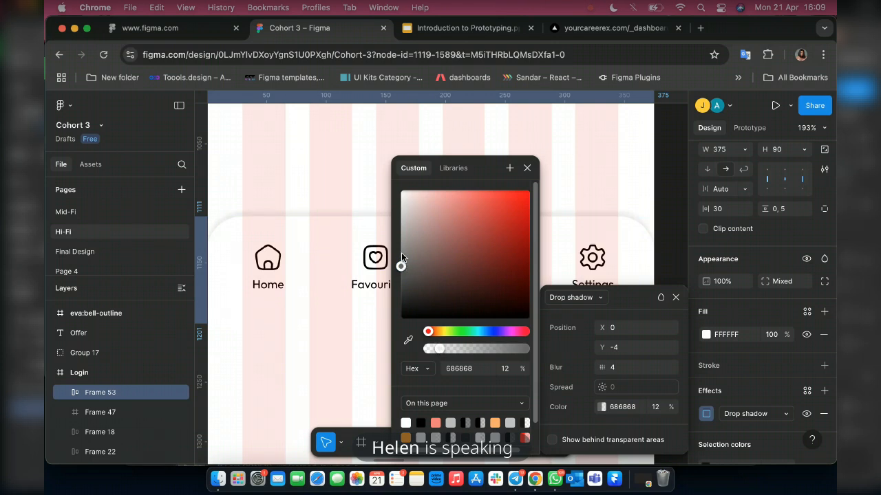
pyautogui.moveTo(401, 252); pyautogui.dragTo(402, 246)
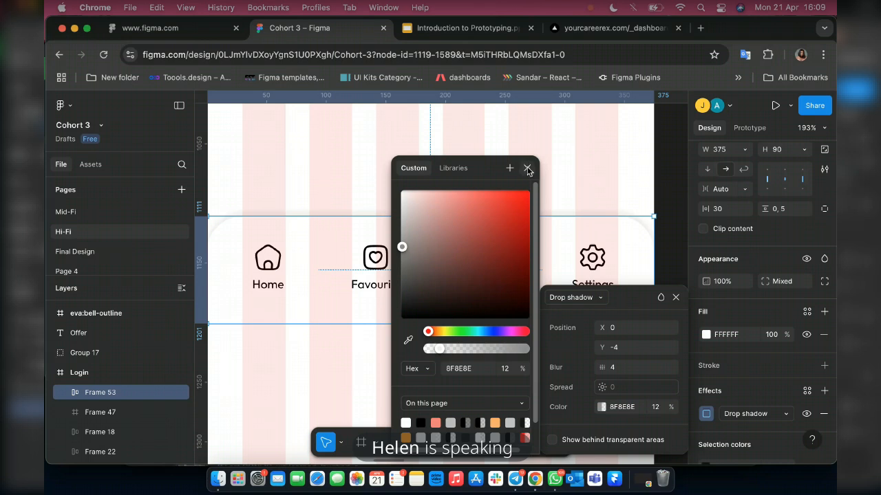
# Set the drop shadow's blur to 8 and raise its colour opacity to 29%.
pyautogui.click(619, 369)
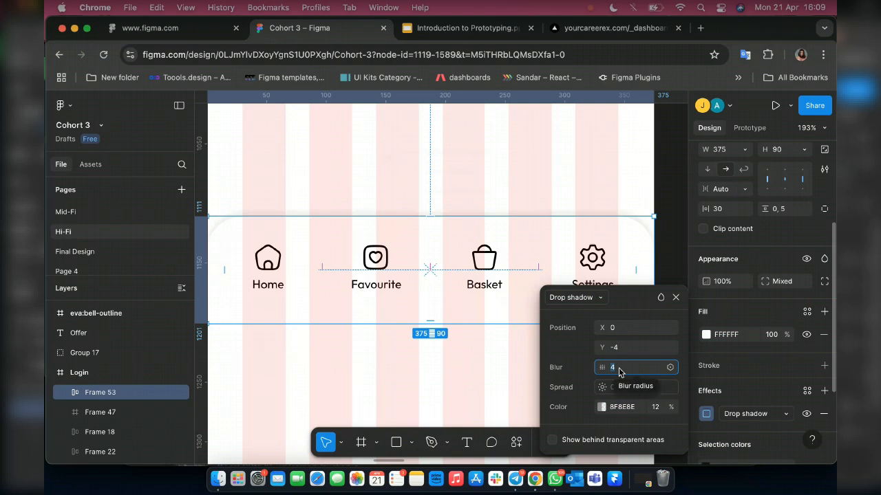
pyautogui.write('8')
pyautogui.press('Return')
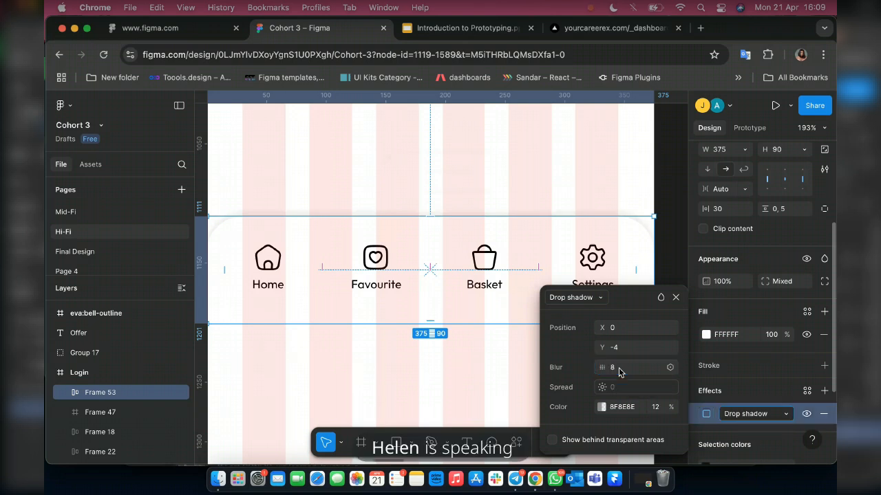
pyautogui.click(600, 408)
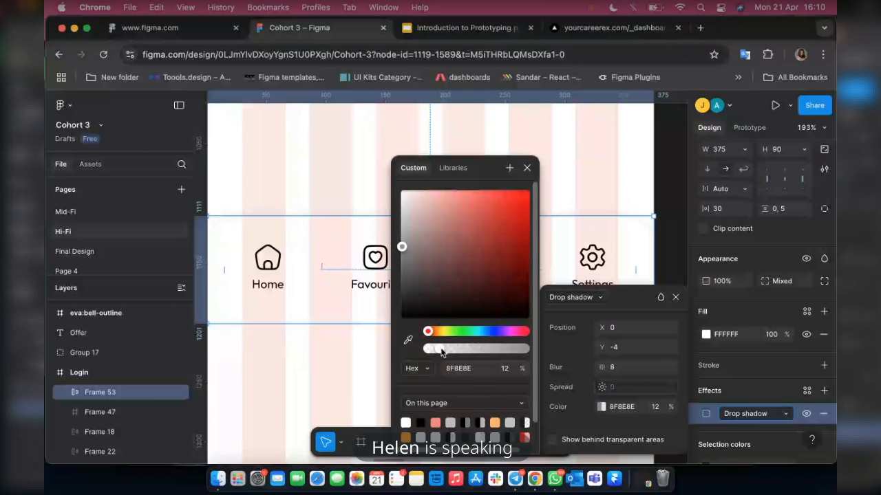
pyautogui.moveTo(441, 352); pyautogui.dragTo(464, 352)
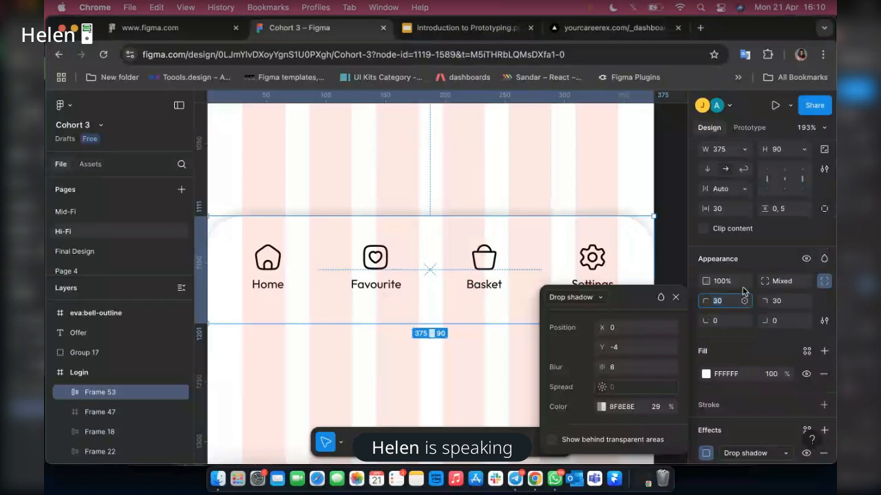
# Set the navigation bar's top left and top right corner radii to 15.
pyautogui.write('15')
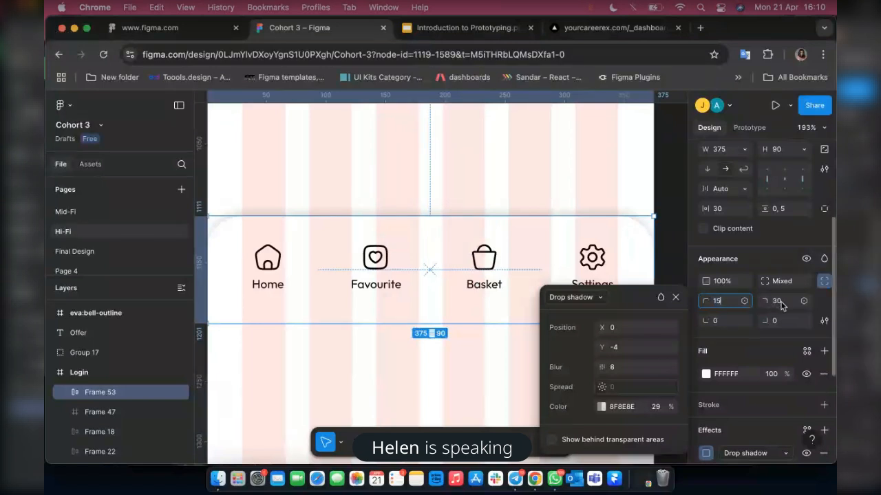
pyautogui.click(781, 304)
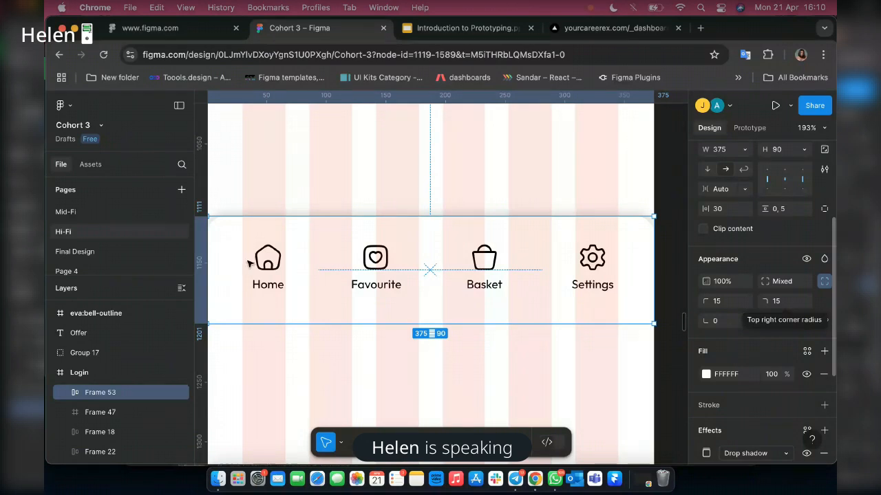
# Move the navigation bar out of the "Login" frame onto the empty canvas beside it.
pyautogui.hscroll(-3, 245, 289)
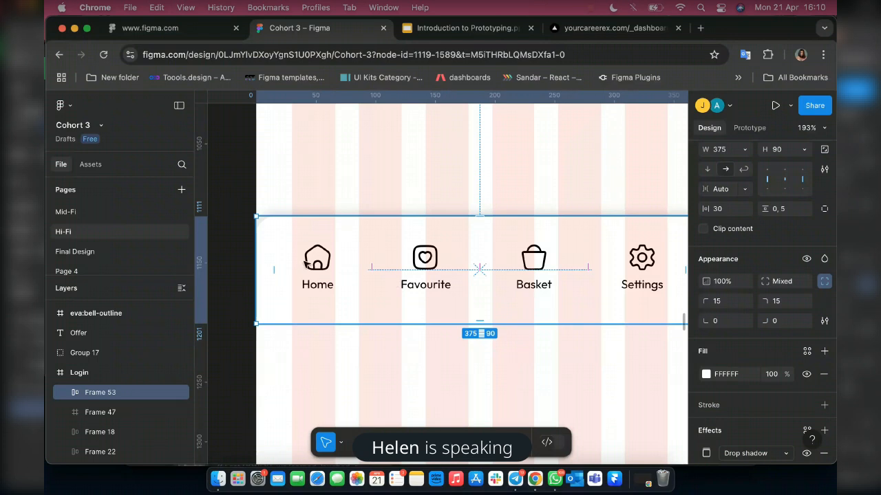
pyautogui.scroll(1, 401, 321)
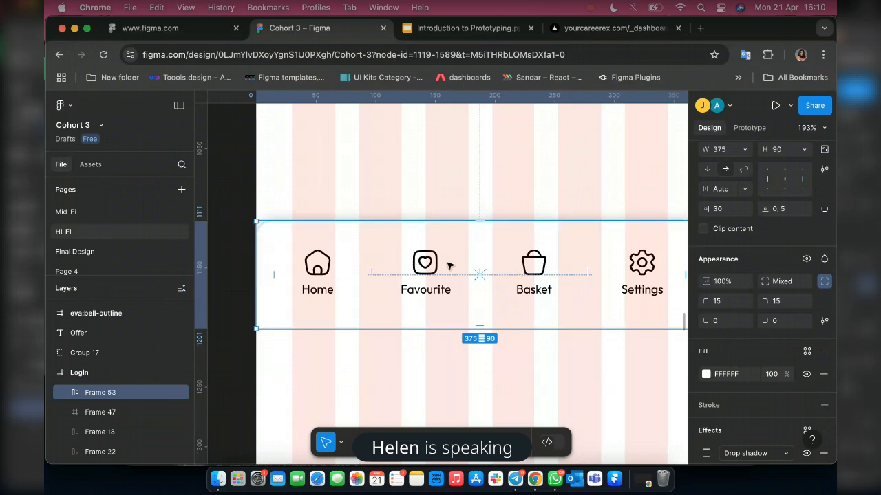
pyautogui.keyDown('ctrl'); pyautogui.scroll(-3, 448, 265); pyautogui.keyUp('ctrl')
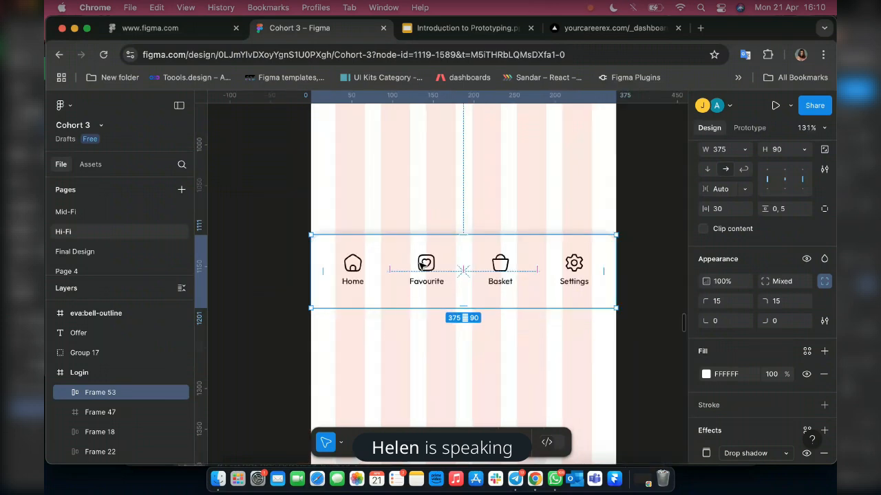
pyautogui.keyDown('ctrl'); pyautogui.scroll(-5, 423, 264); pyautogui.keyUp('ctrl')
pyautogui.hscroll(-3, 540, 265)
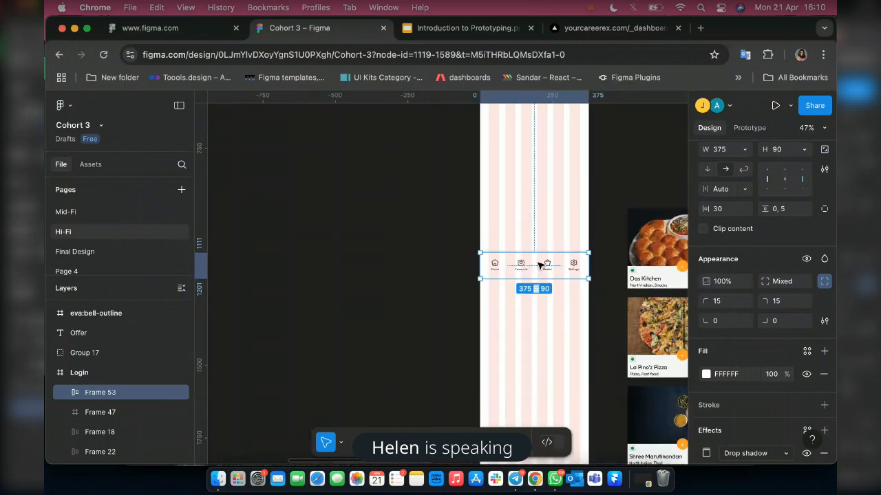
pyautogui.keyDown('ctrl'); pyautogui.scroll(1, 540, 265); pyautogui.keyUp('ctrl')
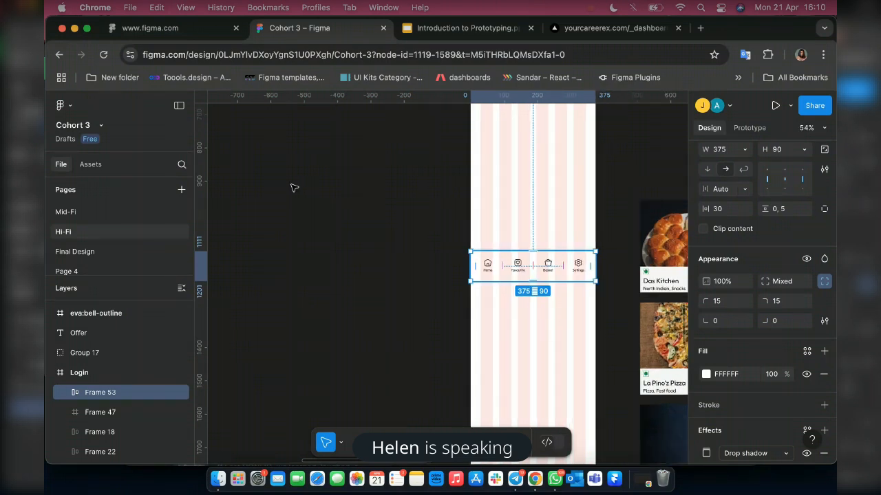
pyautogui.moveTo(549, 269); pyautogui.dragTo(293, 186)
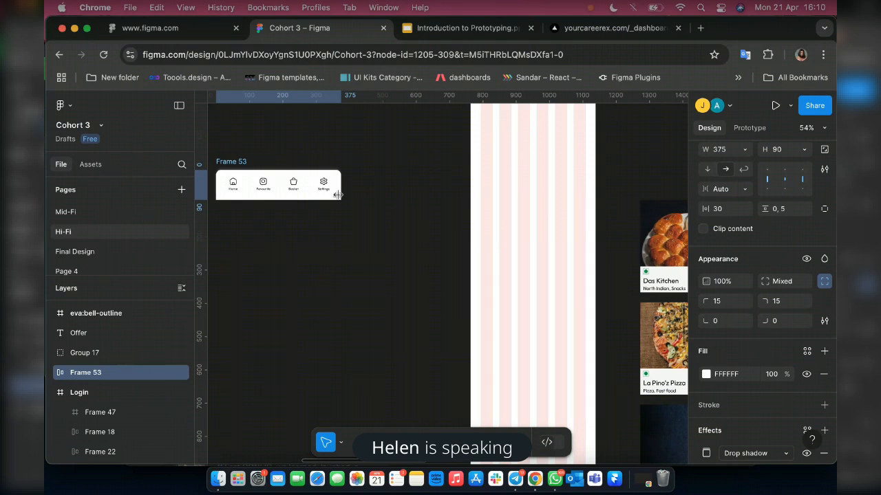
# Apply the library colour Grey 2 to the Favourite, Basket and Settings items together, after trying Grey 1.
pyautogui.scroll(5, 291, 180)
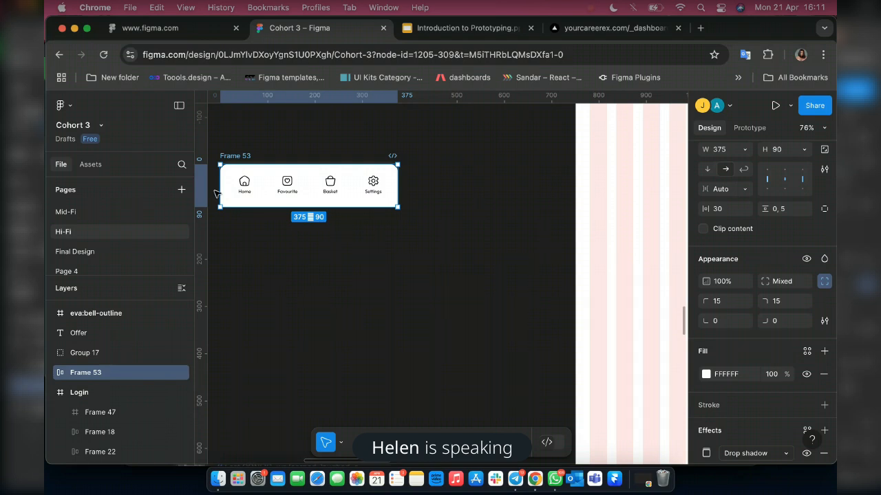
pyautogui.scroll(5, 215, 194)
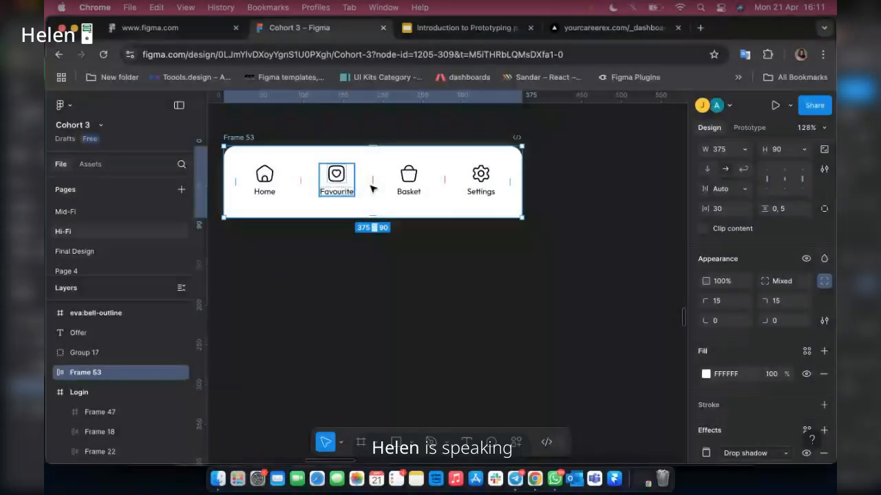
pyautogui.click(344, 184)
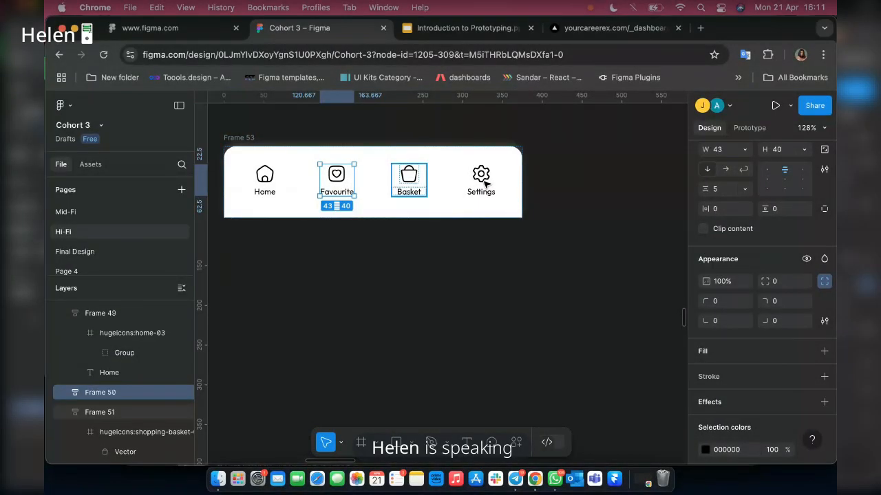
pyautogui.keyDown('shift'); pyautogui.click(412, 184); pyautogui.keyUp('shift')
pyautogui.keyDown('shift'); pyautogui.click(485, 184); pyautogui.keyUp('shift')
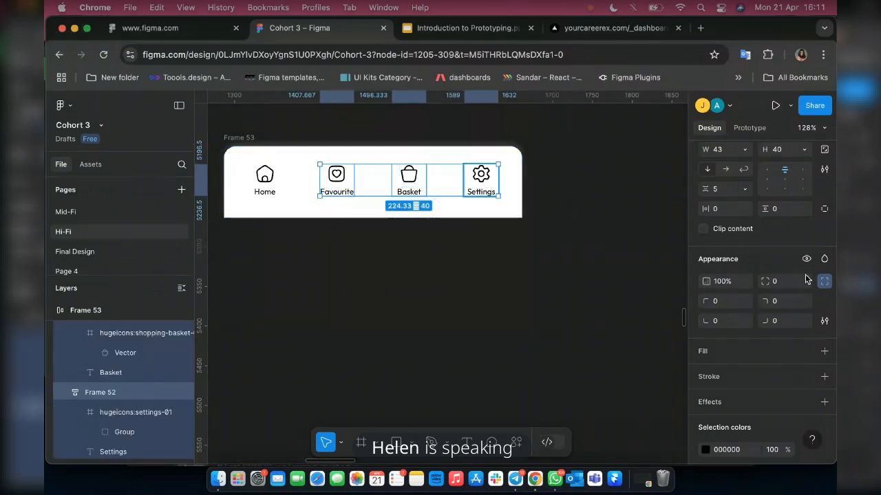
pyautogui.scroll(-2, 791, 317)
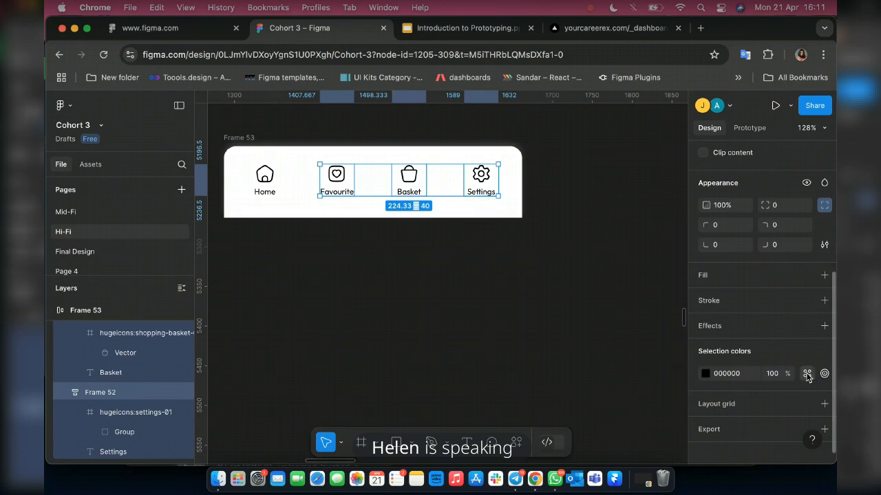
pyautogui.click(807, 375)
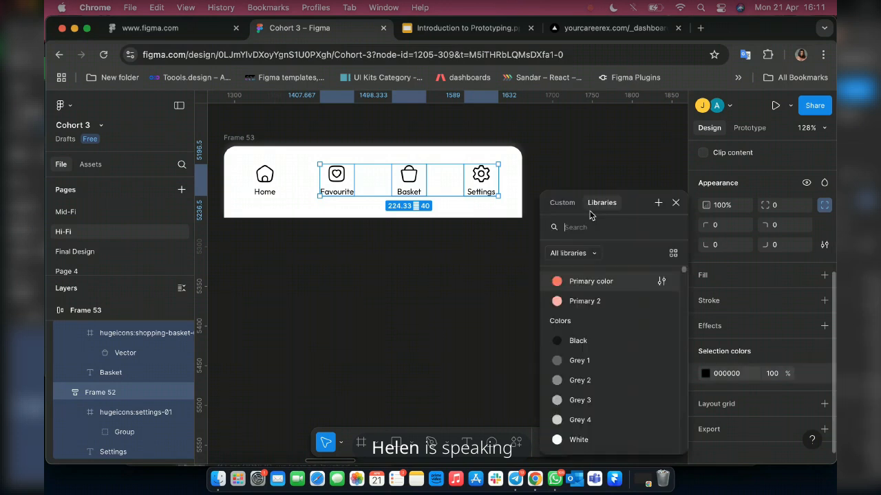
pyautogui.click(578, 361)
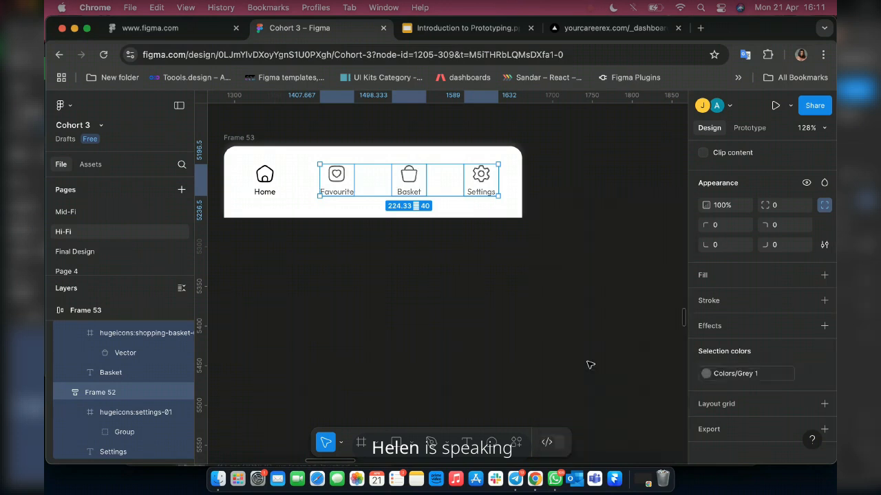
pyautogui.click(755, 375)
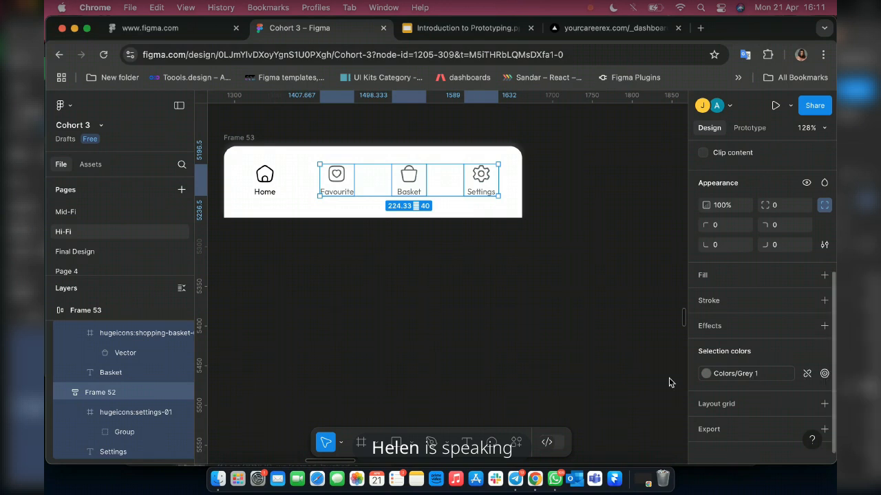
pyautogui.click(597, 383)
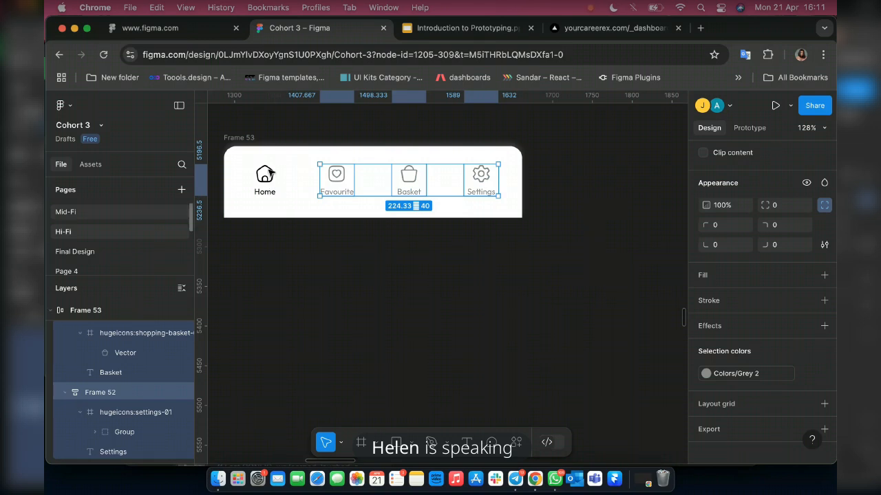
# Apply the library's "Primary color" style to the Home icon and label.
pyautogui.click(311, 185)
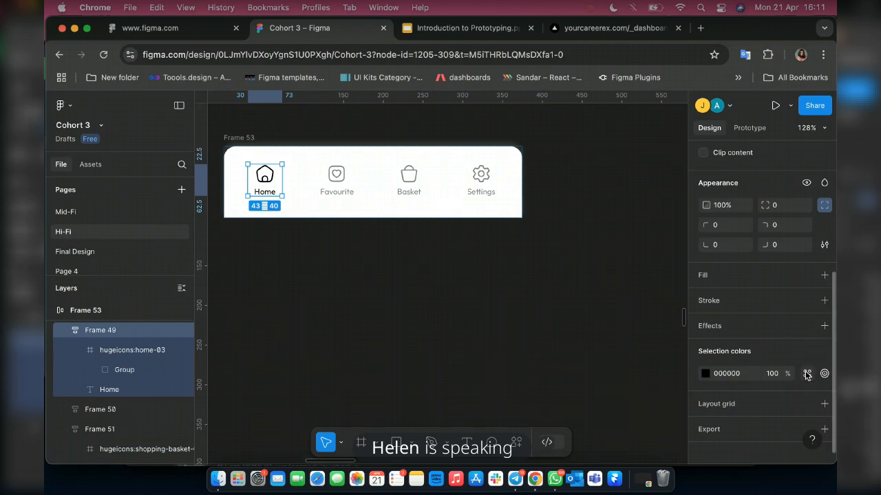
pyautogui.click(807, 373)
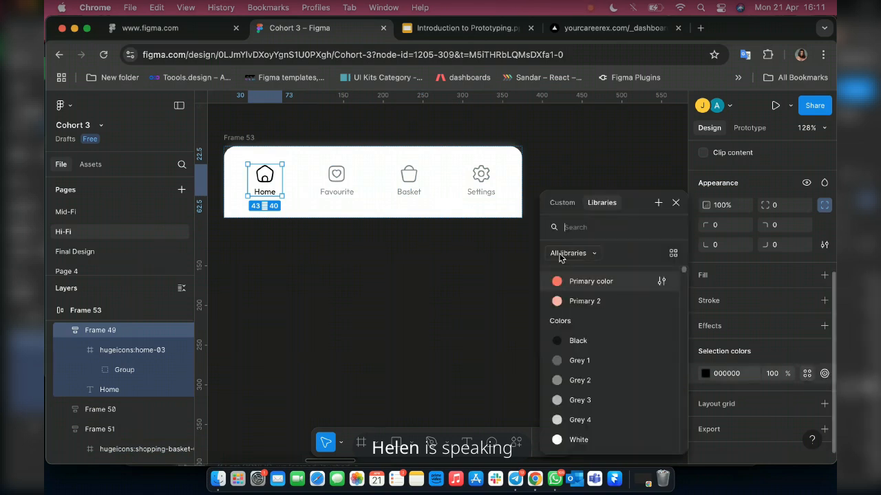
pyautogui.click(585, 285)
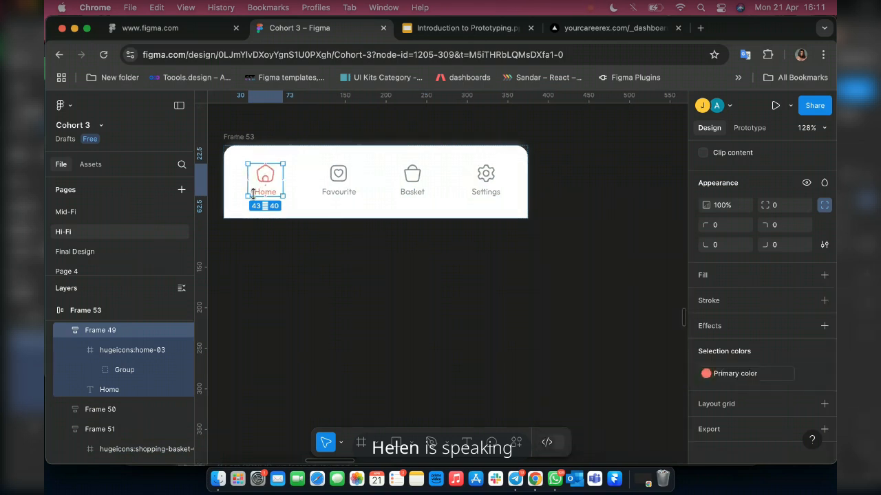
# Set the vertical gap between the Home icon and its label to 5.
pyautogui.scroll(5, 253, 195)
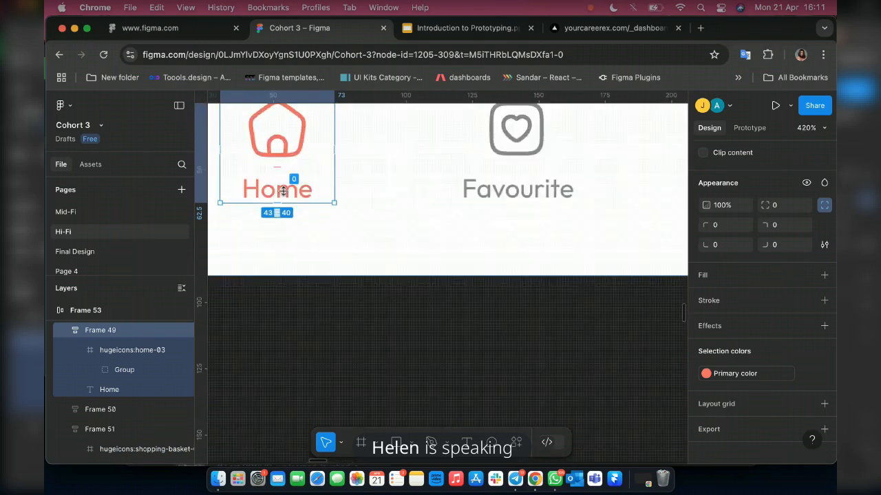
pyautogui.scroll(3, 282, 191)
pyautogui.click(317, 187)
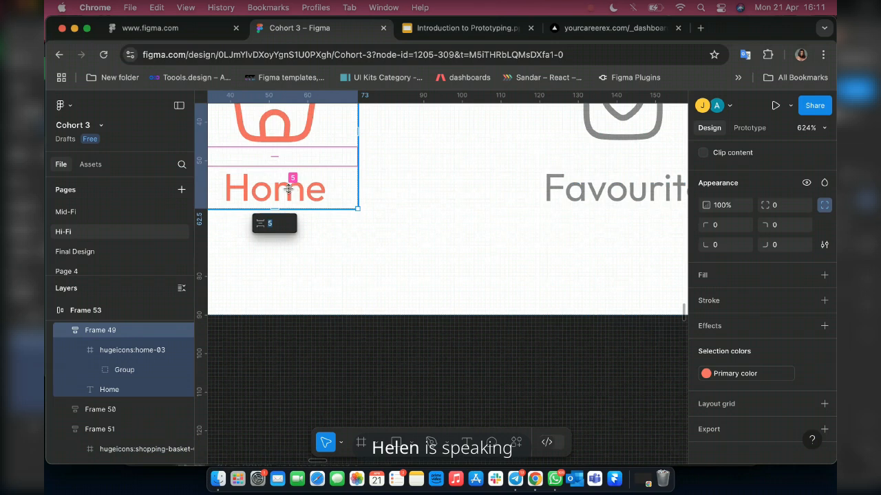
pyautogui.click(291, 190)
pyautogui.write('5')
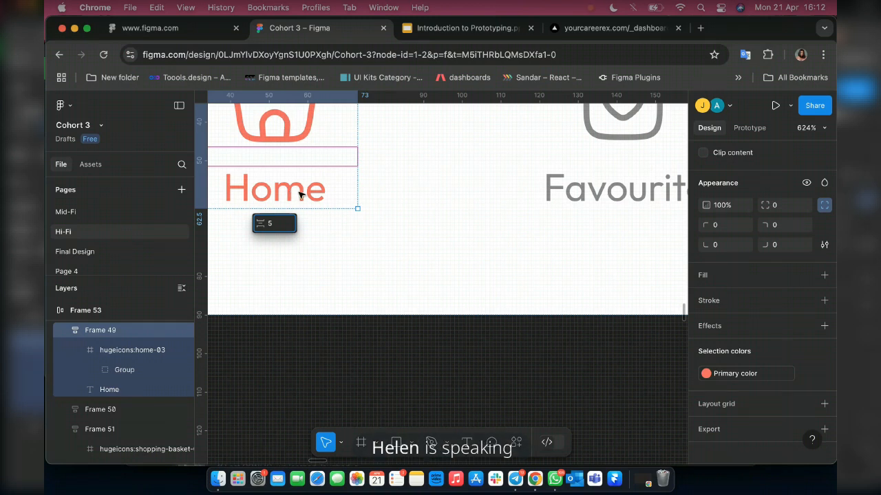
pyautogui.press('Escape')
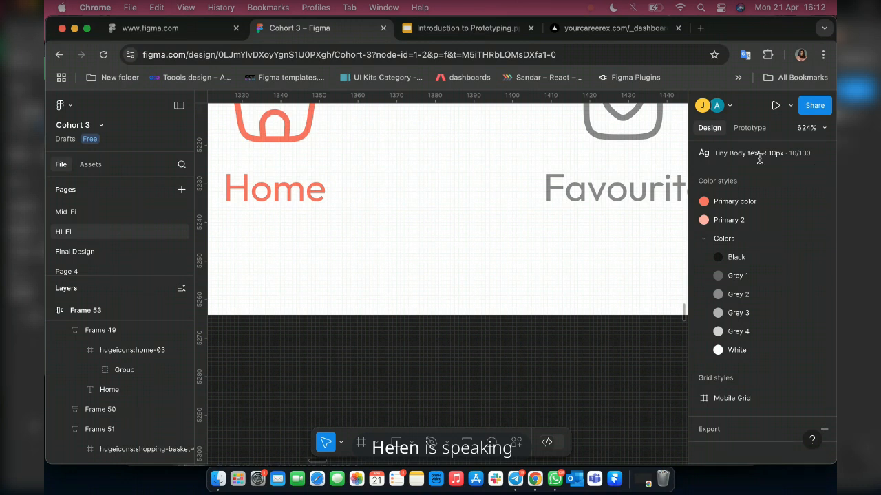
# Detach the text style from the navigation bar's Home label and set its font weight to Medium.
pyautogui.doubleClick(309, 194)
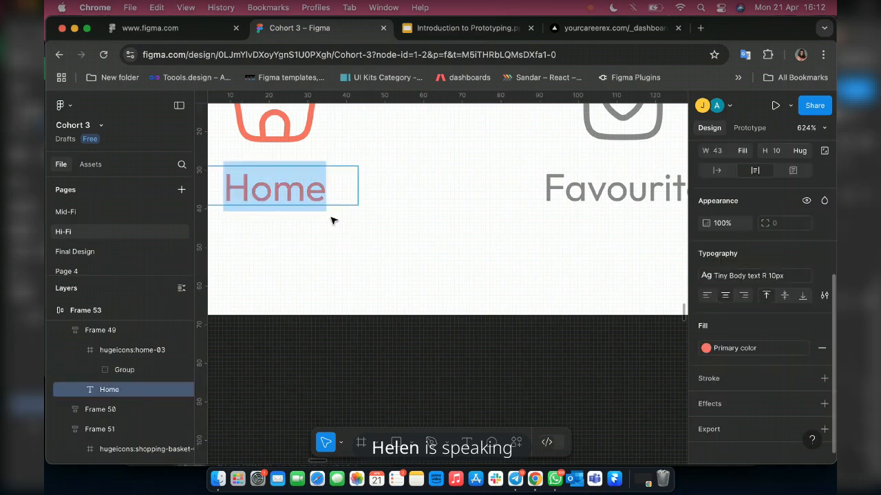
pyautogui.press('Escape')
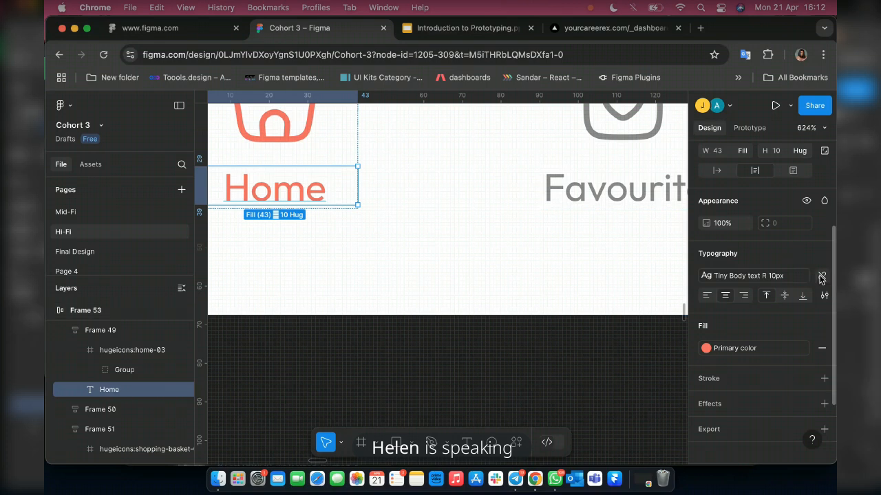
pyautogui.click(821, 276)
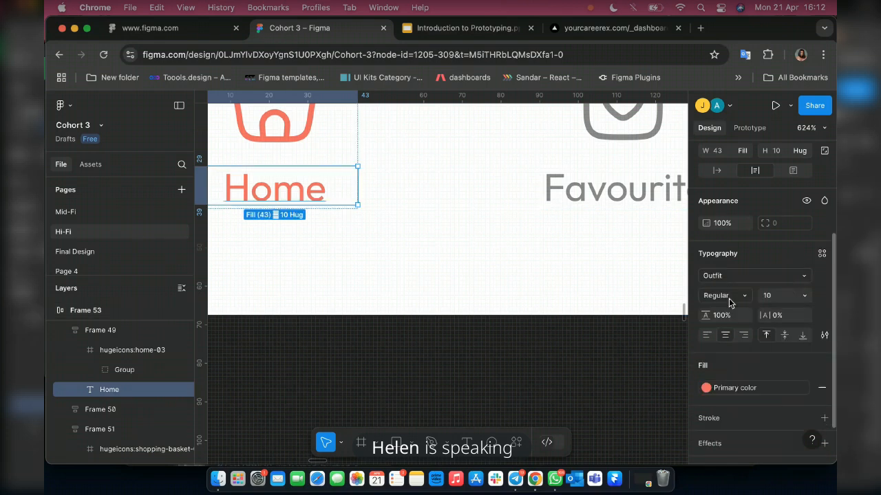
pyautogui.click(730, 303)
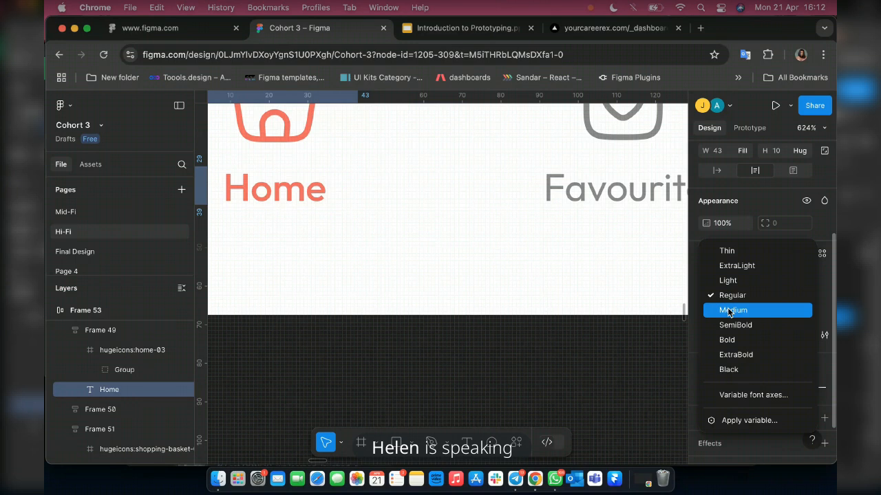
pyautogui.click(729, 311)
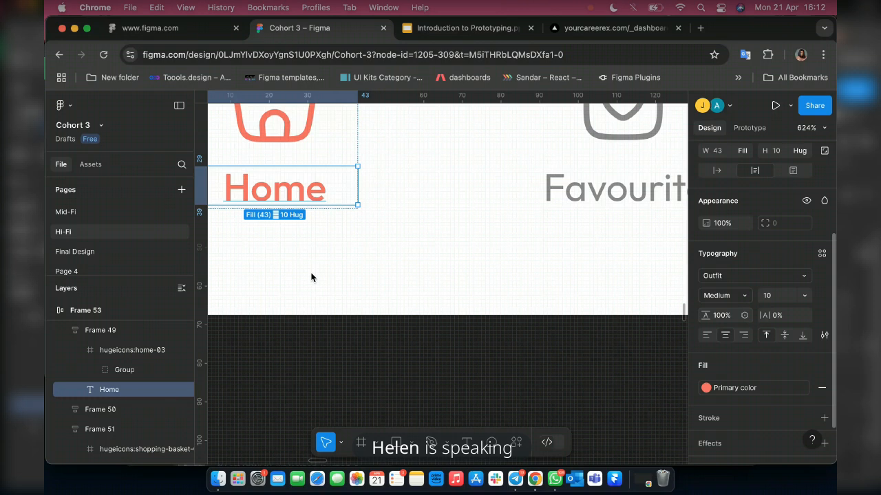
# Turn the whole navigation bar frame into a component and add a second variant to it.
pyautogui.scroll(-10, 314, 276)
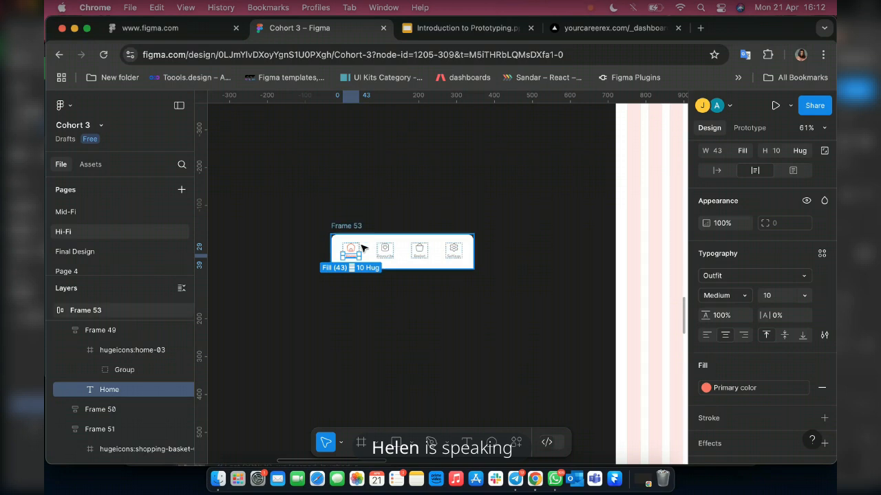
pyautogui.click(419, 253)
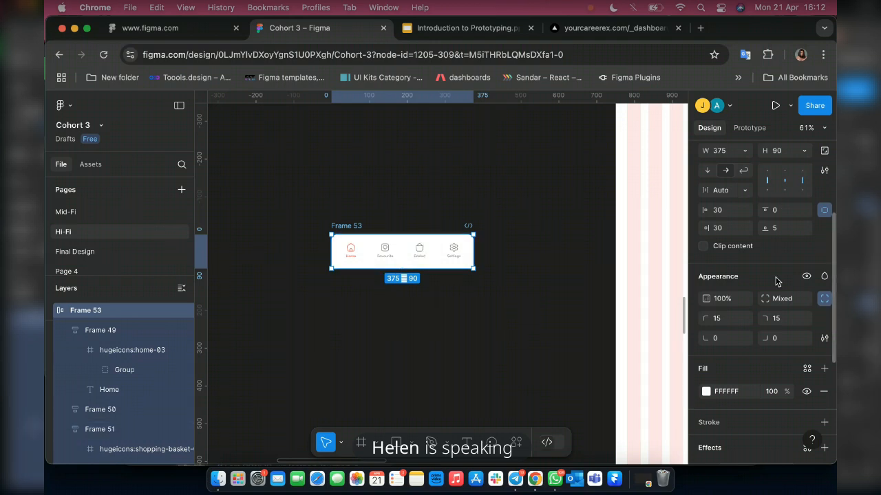
pyautogui.scroll(4, 776, 280)
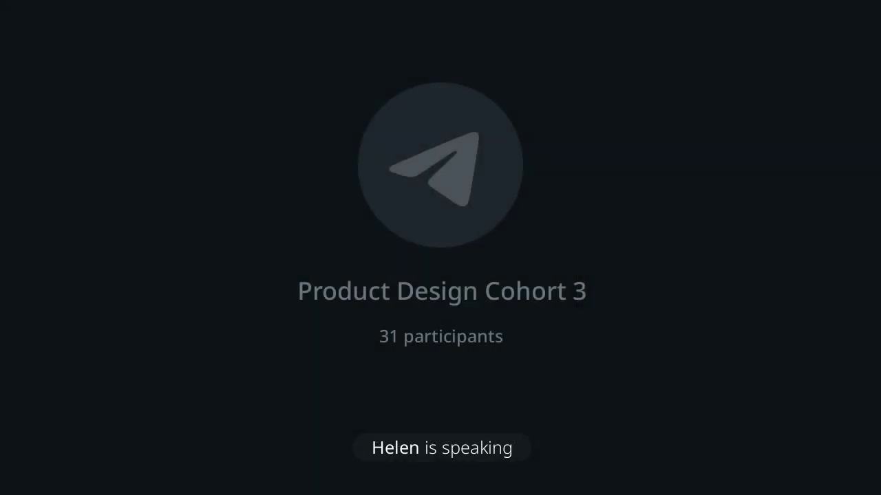
pyautogui.scroll(5, 372, 213)
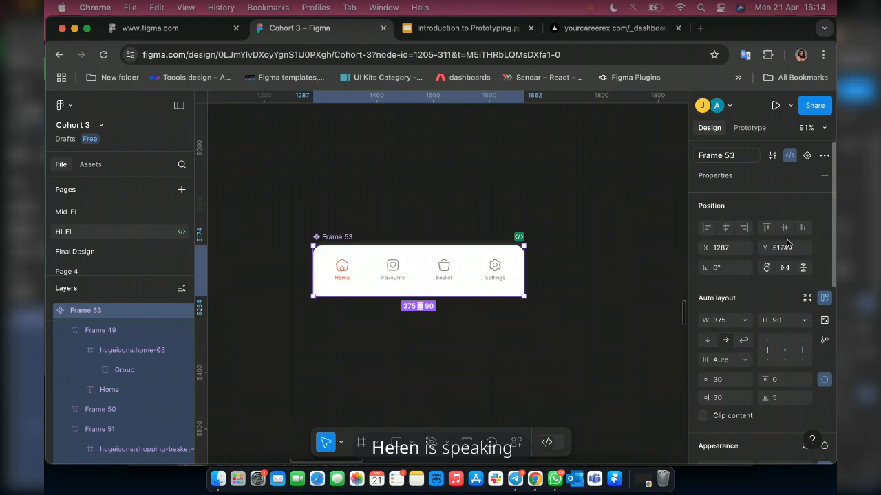
pyautogui.click(807, 156)
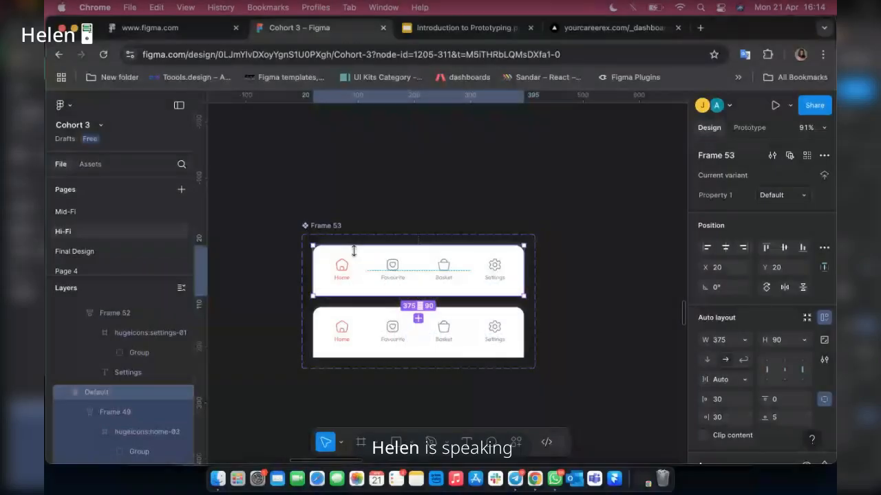
# Rename the component's Default variant layer as "Home".
pyautogui.doubleClick(96, 393)
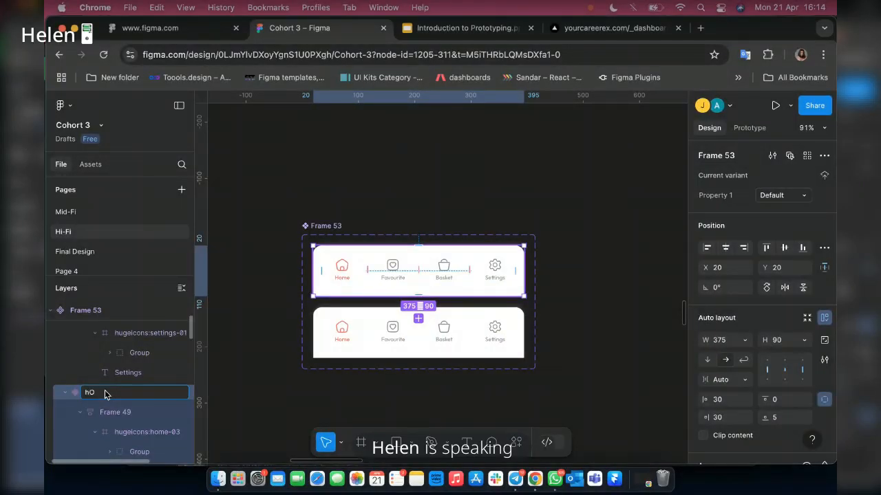
pyautogui.press('BackSpace')
pyautogui.press('BackSpace')
pyautogui.write('Home')
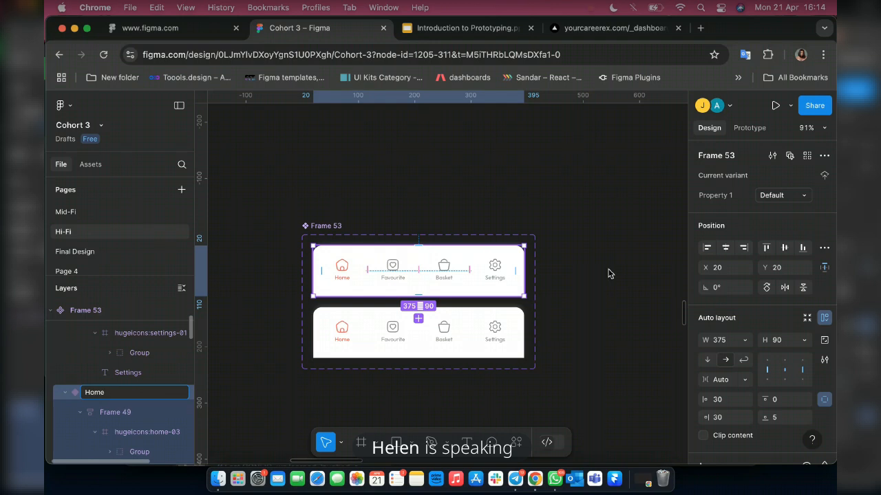
# Detach the Favourite label's text style in the second variant and set its font weight to Medium.
pyautogui.click(389, 332)
pyautogui.scroll(3, 388, 332)
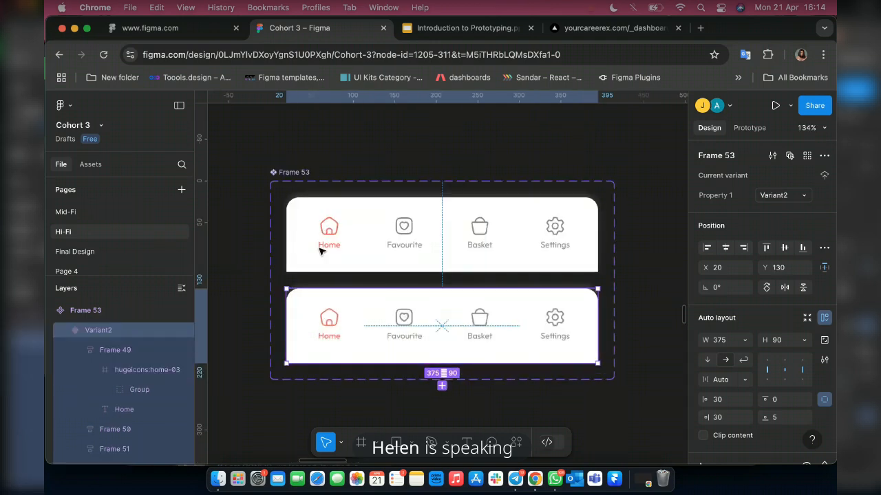
pyautogui.scroll(2, 406, 336)
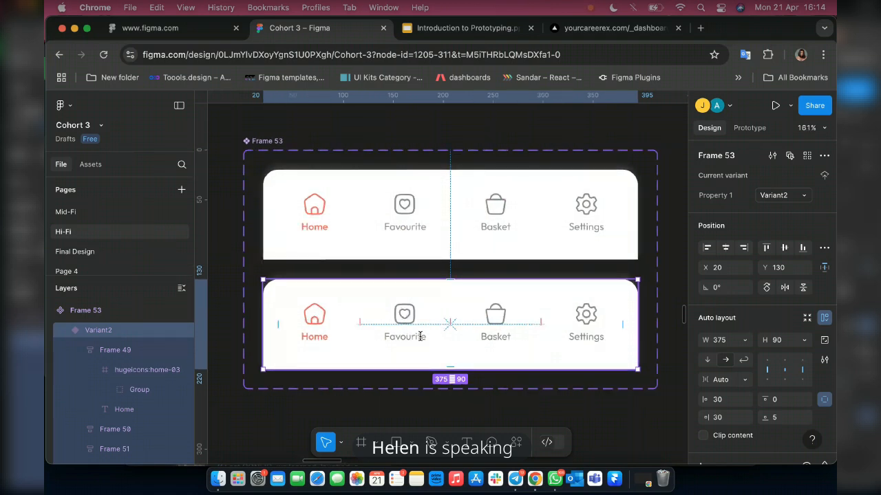
pyautogui.doubleClick(428, 335)
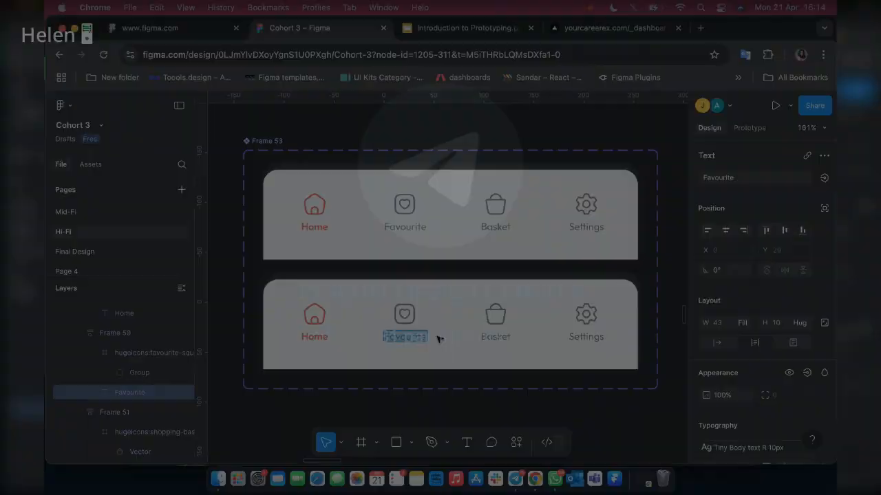
pyautogui.press('Escape')
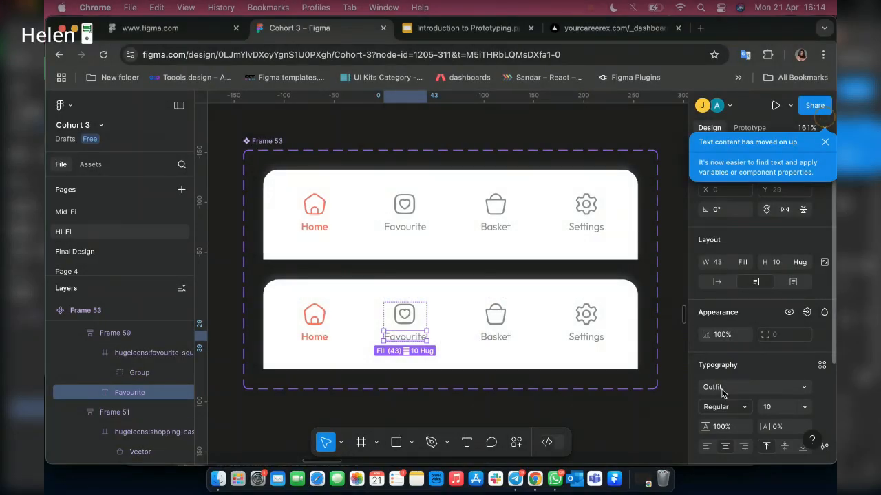
pyautogui.click(722, 406)
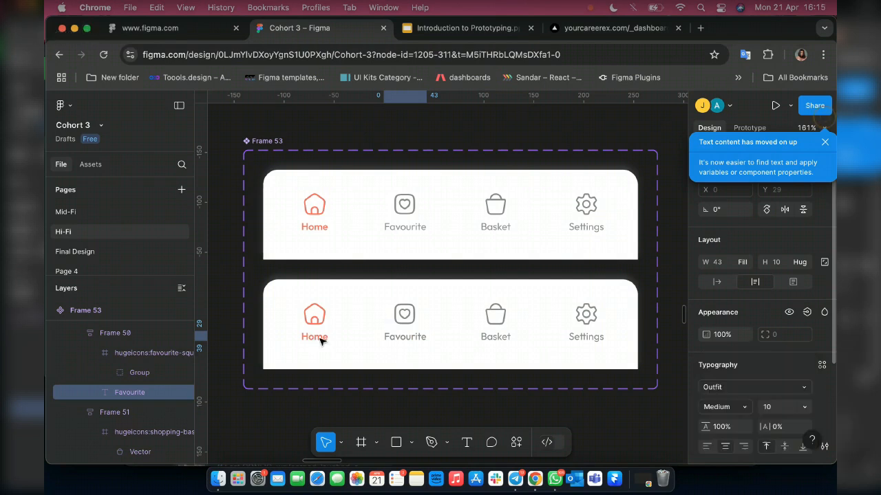
# Apply the "Tiny Body text R 10px" text style to the Home label in the second variant.
pyautogui.click(321, 341)
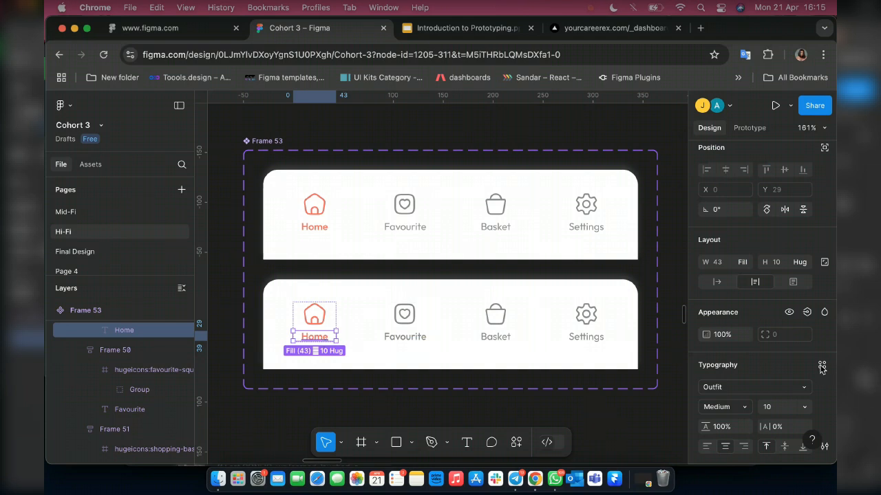
pyautogui.click(822, 367)
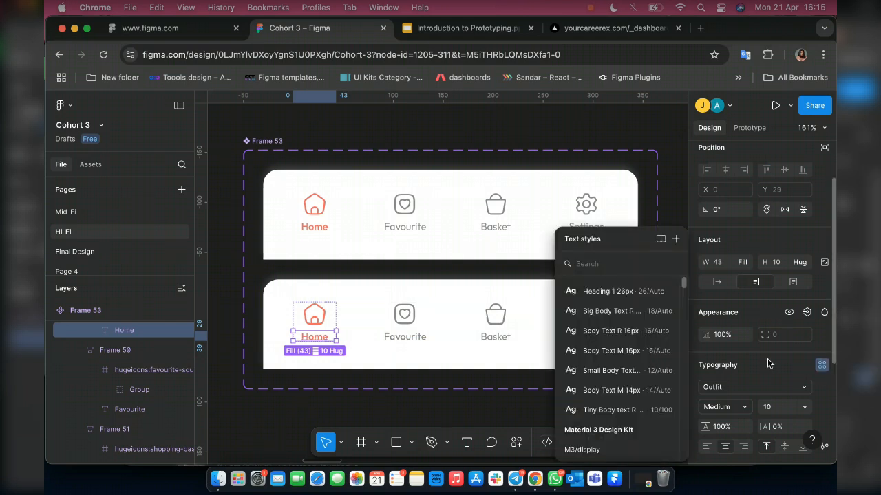
pyautogui.click(611, 410)
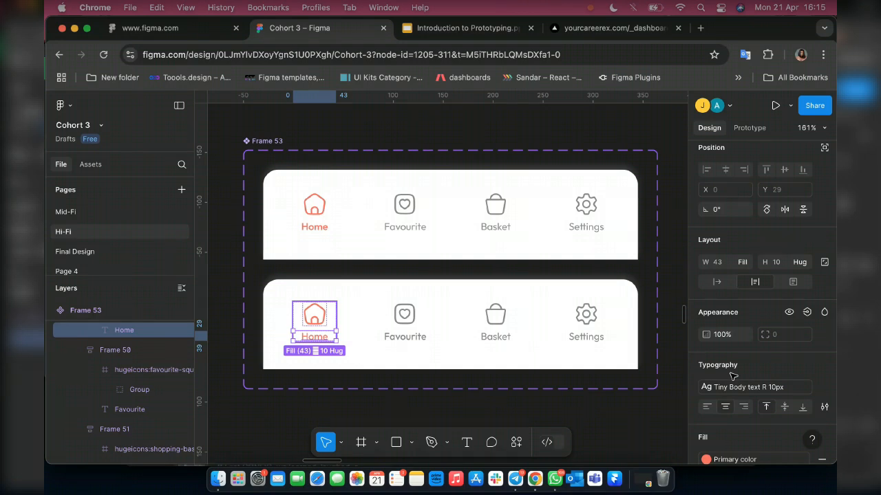
# Change the second variant's Home icon and label colour to the library style Grey 2.
pyautogui.press('Escape')
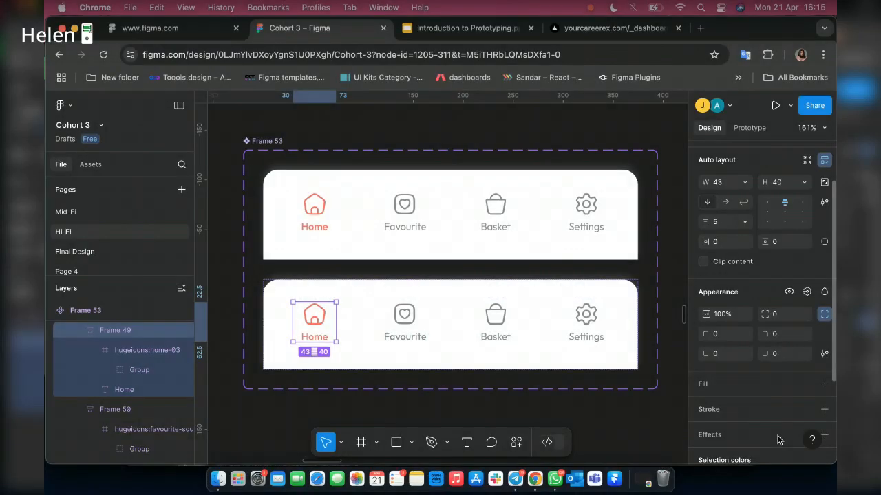
pyautogui.scroll(-3, 780, 440)
pyautogui.click(734, 364)
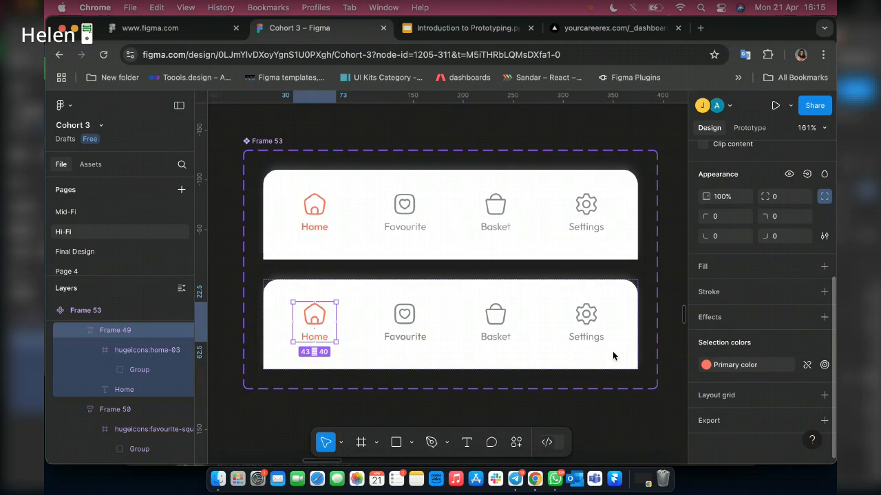
pyautogui.click(593, 381)
pyautogui.press('Escape')
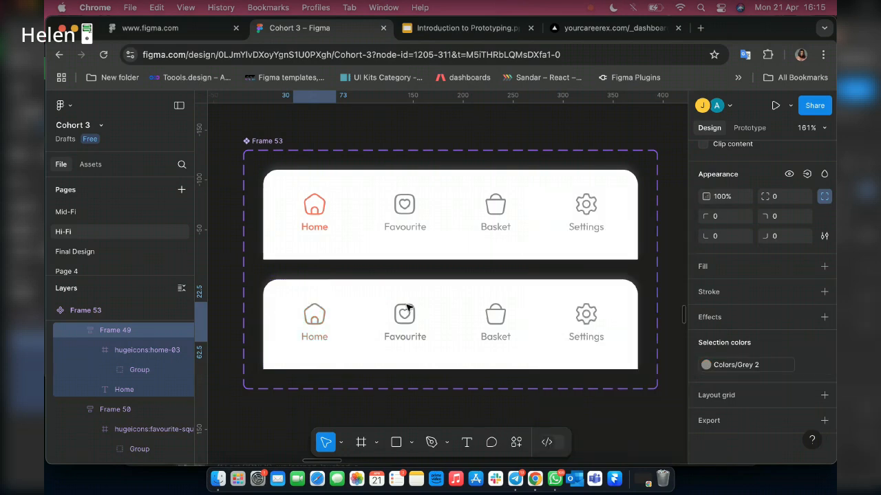
# Apply the library's "Primary color" style to the Favourite icon and label in the second variant.
pyautogui.press('Tab')
pyautogui.click(706, 364)
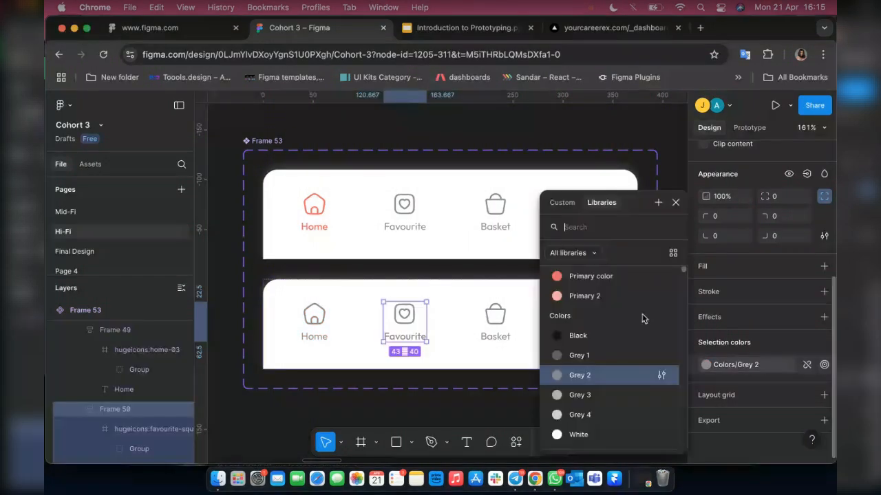
pyautogui.click(591, 276)
pyautogui.press('Escape')
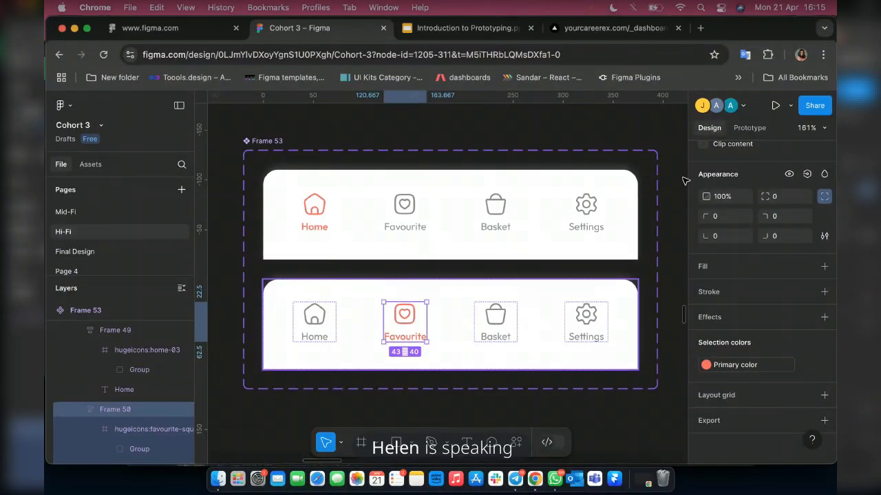
# Duplicate the variant with the active Favourite item as a third navigation bar variant, and reselect the original second variant.
pyautogui.press('Escape')
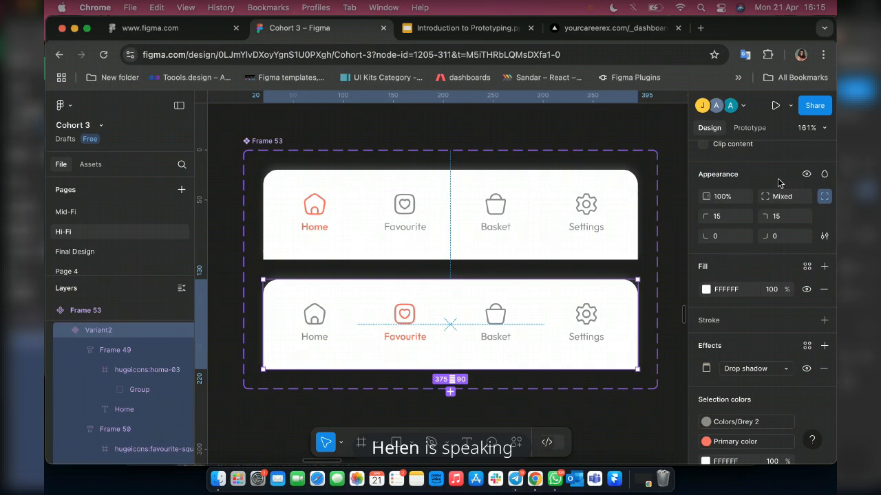
pyautogui.scroll(5, 791, 172)
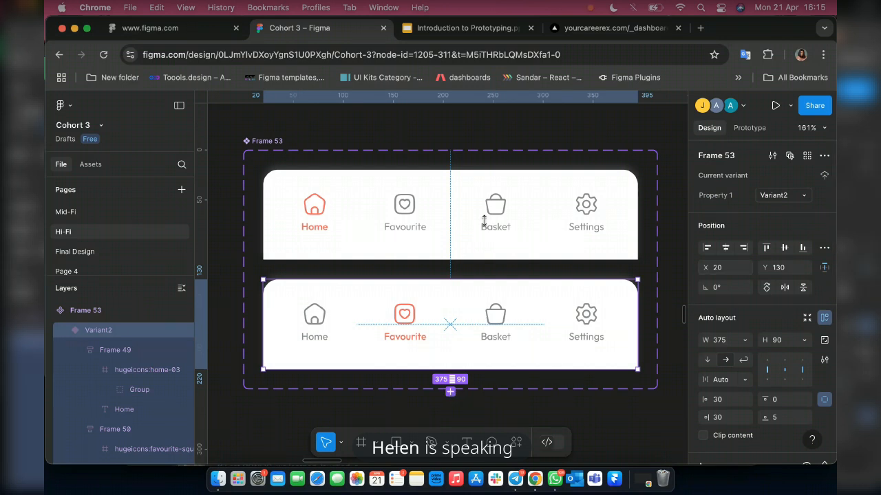
pyautogui.press('super+d')
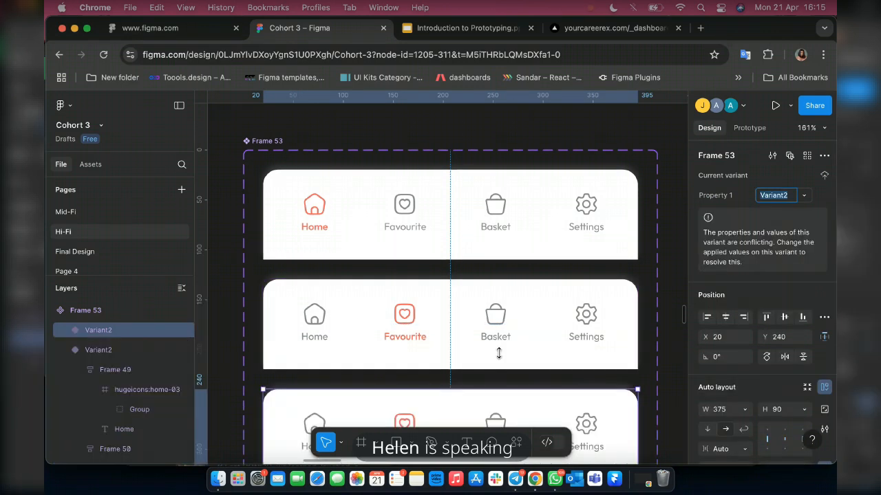
pyautogui.scroll(-2, 499, 351)
pyautogui.click(769, 196)
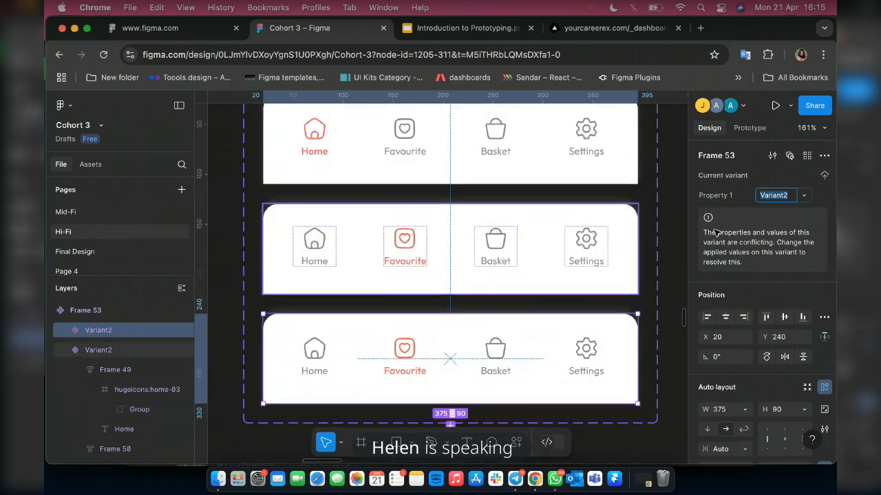
pyautogui.click(65, 349)
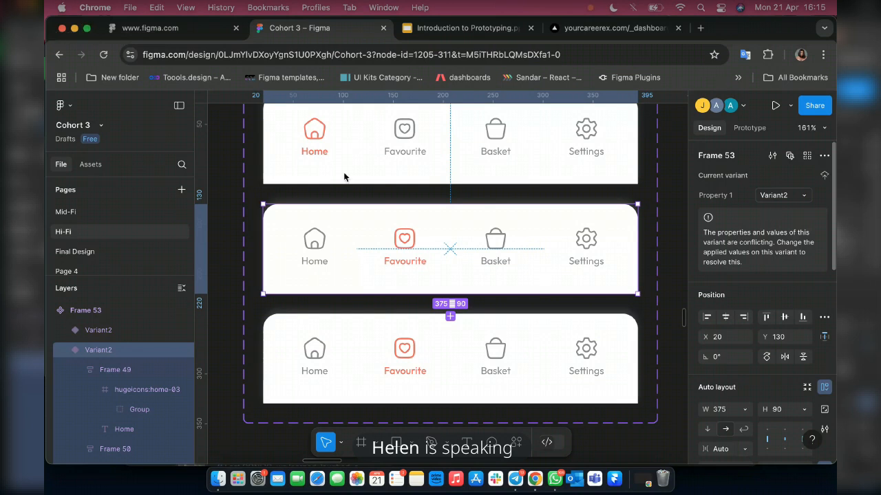
pyautogui.scroll(1, 359, 172)
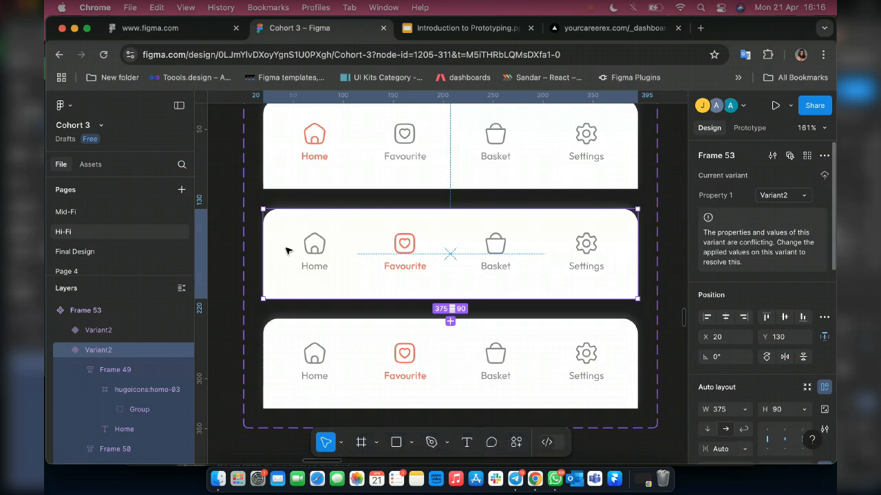
# Set Property 1 of the navigation bar variant with the active Home item to Home.
pyautogui.click(270, 180)
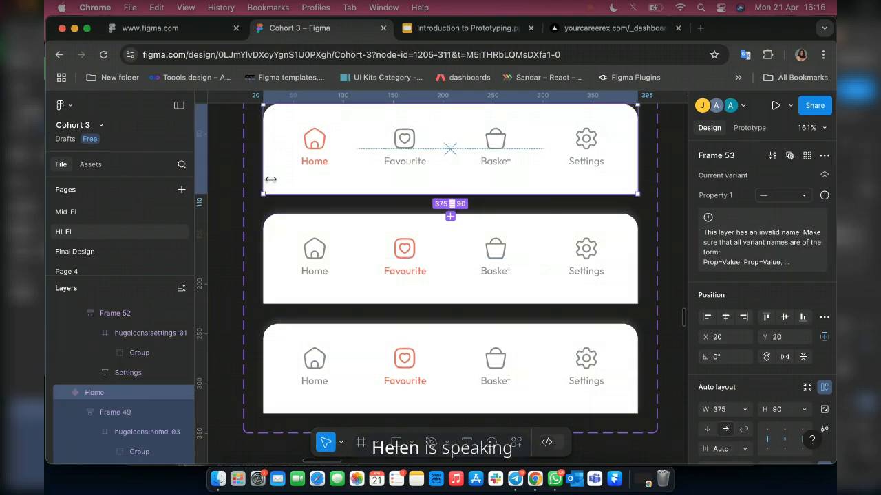
pyautogui.click(764, 196)
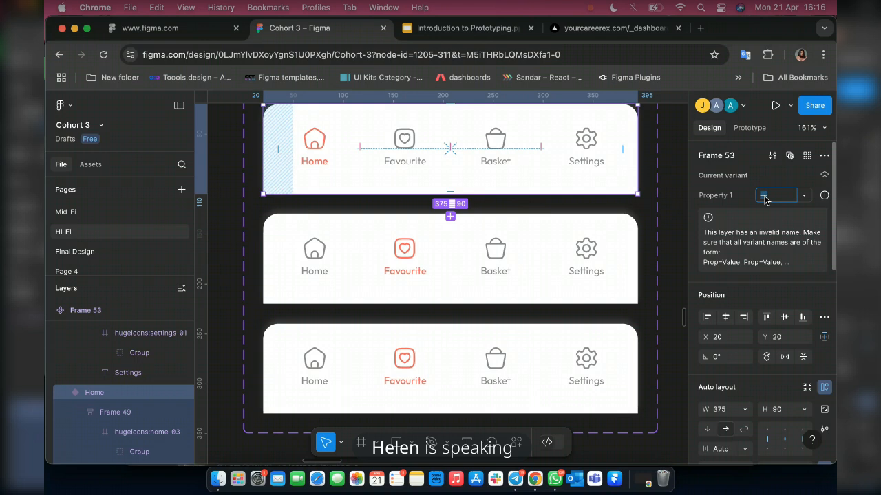
pyautogui.write('Home')
pyautogui.press('Return')
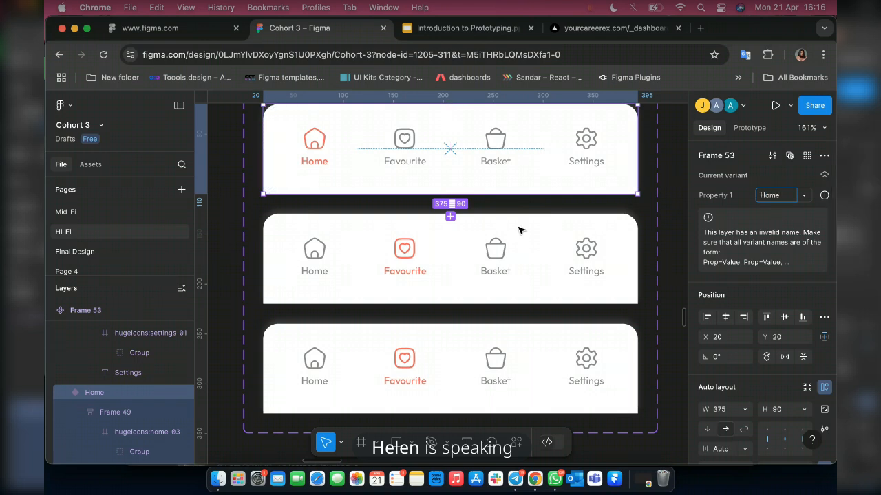
# Set Property 1 of the second navigation bar variant to Favourite.
pyautogui.click(519, 231)
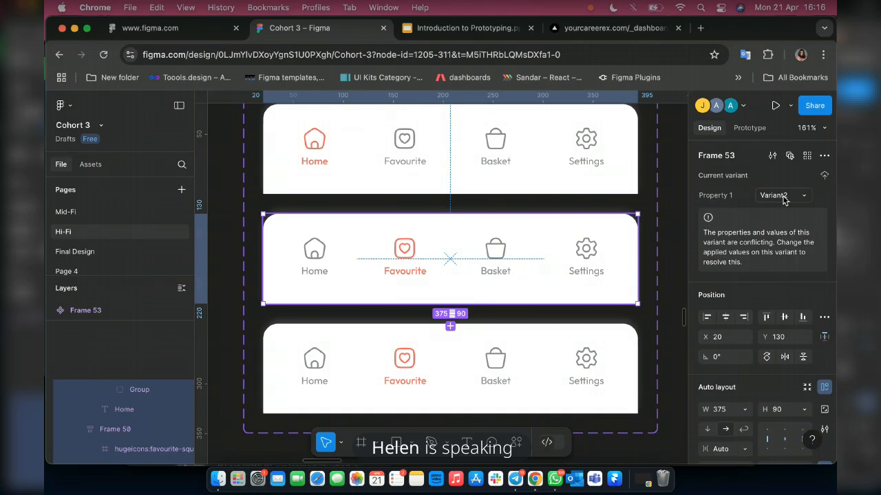
pyautogui.click(773, 195)
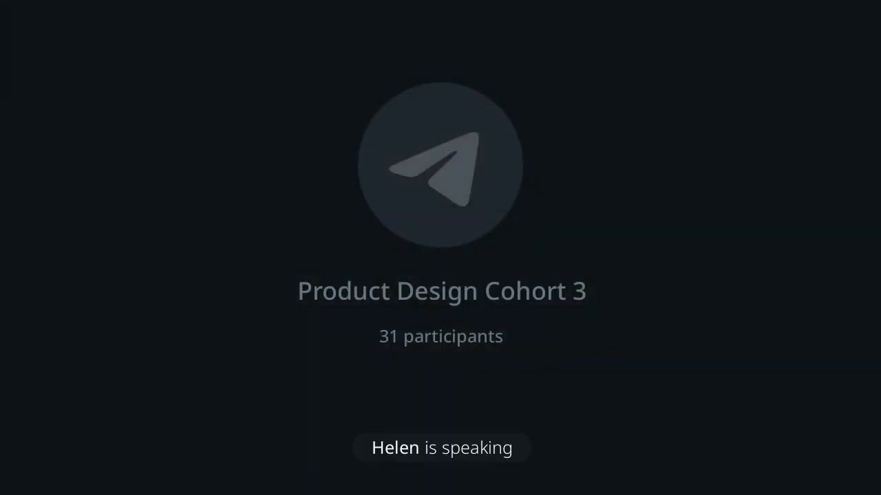
pyautogui.write('Favo')
pyautogui.write('u')
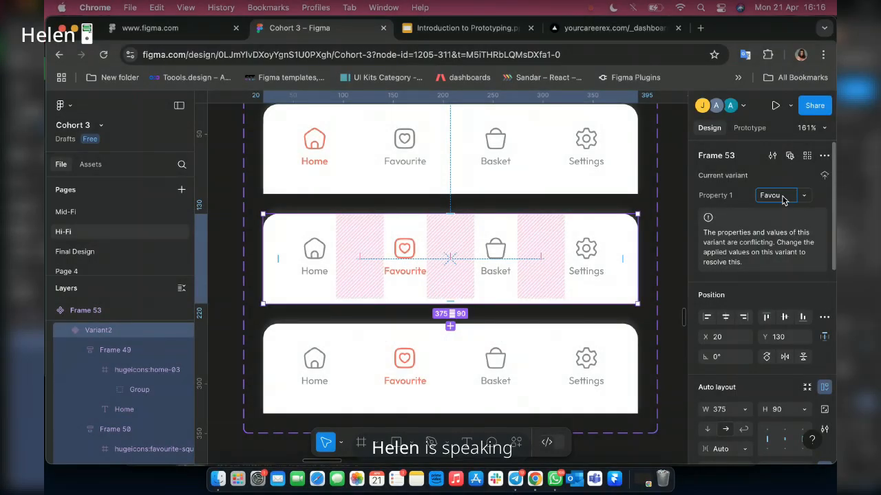
pyautogui.write('rit')
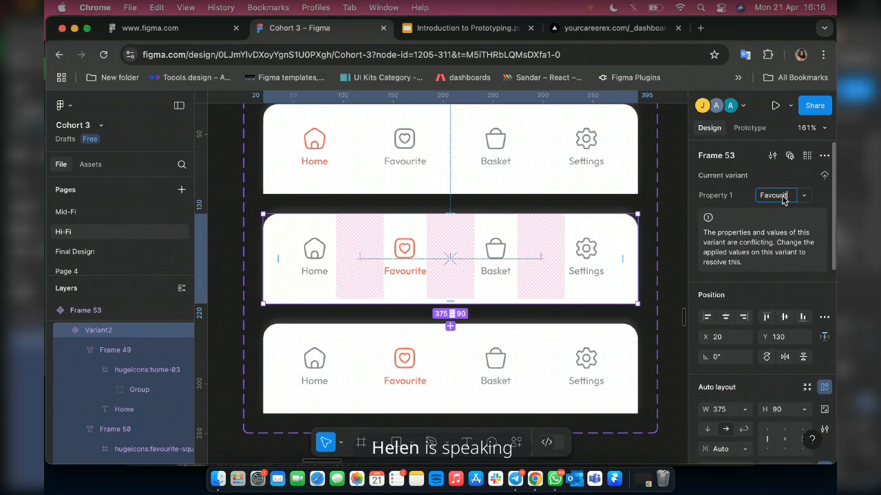
pyautogui.write('e')
# Set Property 1 of the third navigation bar variant to Basket.
pyautogui.click(372, 331)
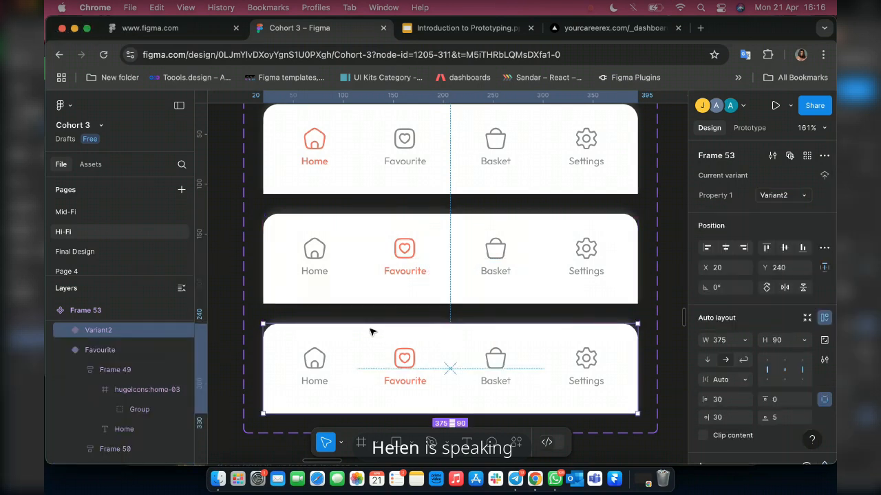
pyautogui.click(772, 198)
pyautogui.write('asket')
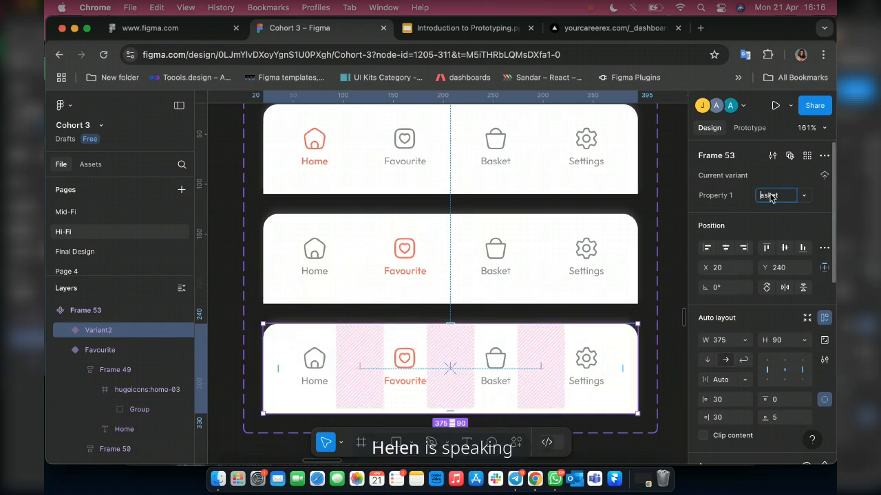
pyautogui.write('B')
pyautogui.scroll(-1, 501, 351)
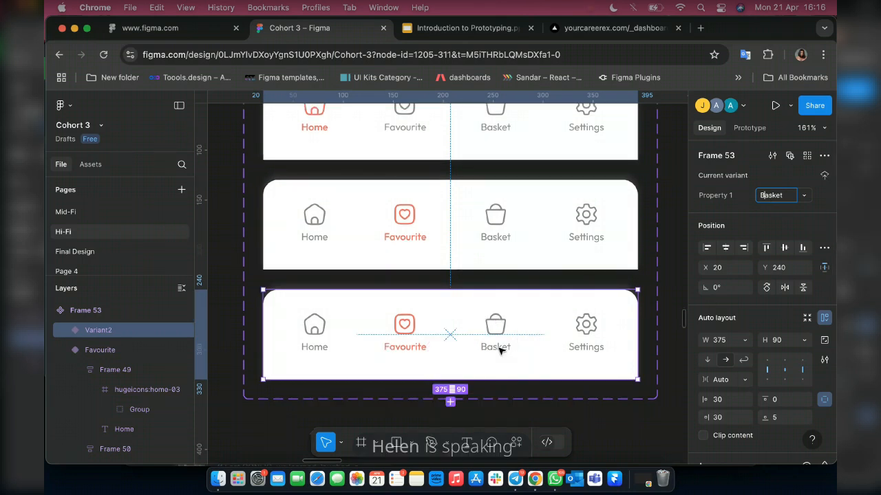
pyautogui.scroll(5, 500, 350)
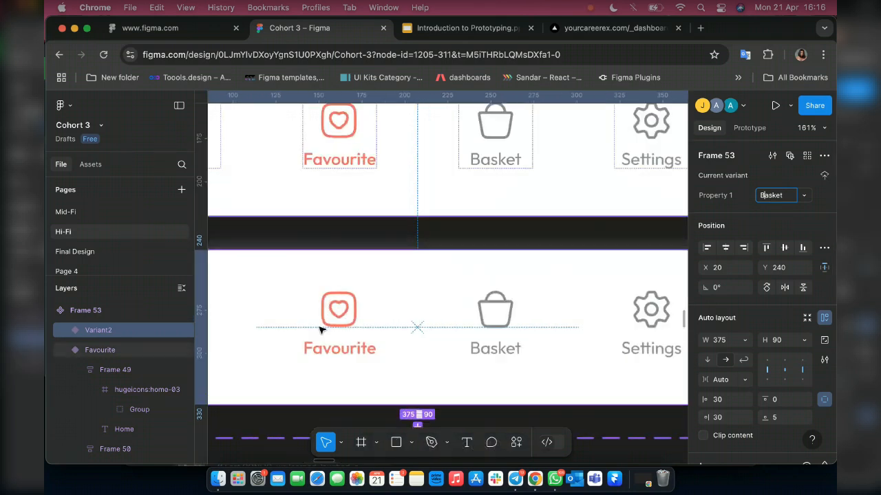
pyautogui.press('Return')
# Change the Basket label's font weight to Medium in the third variant.
pyautogui.click(511, 353)
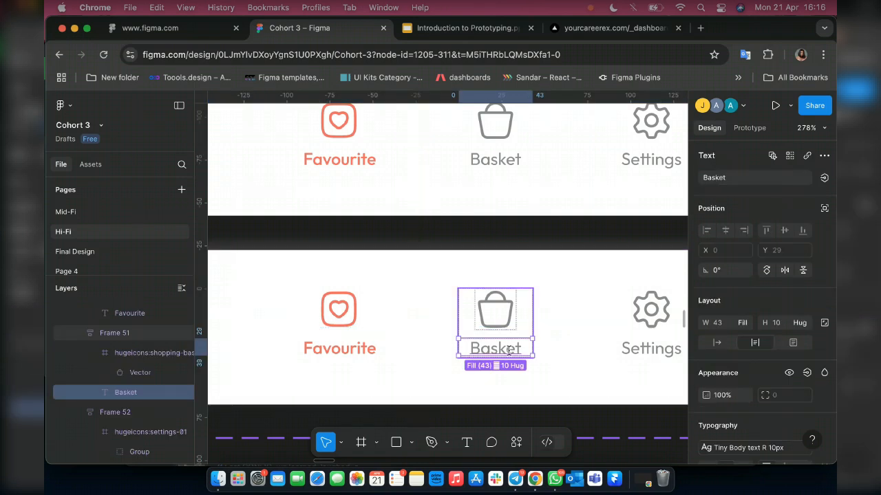
pyautogui.click(509, 351)
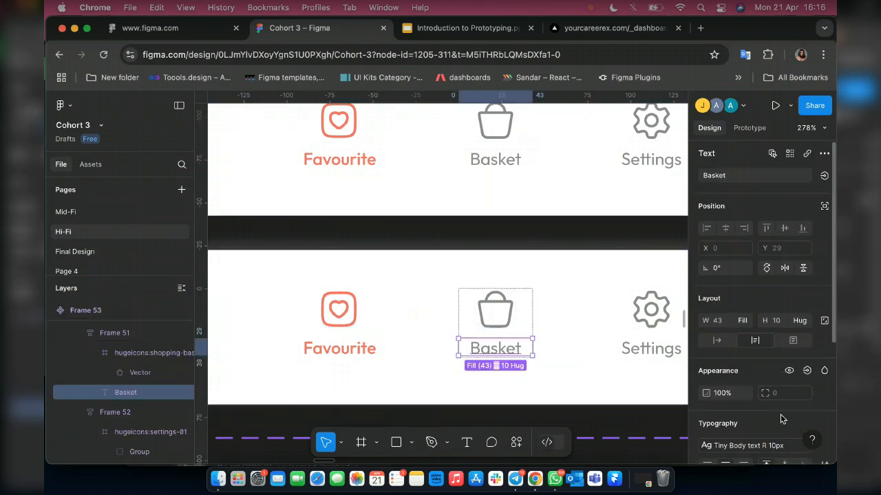
pyautogui.scroll(-2, 817, 383)
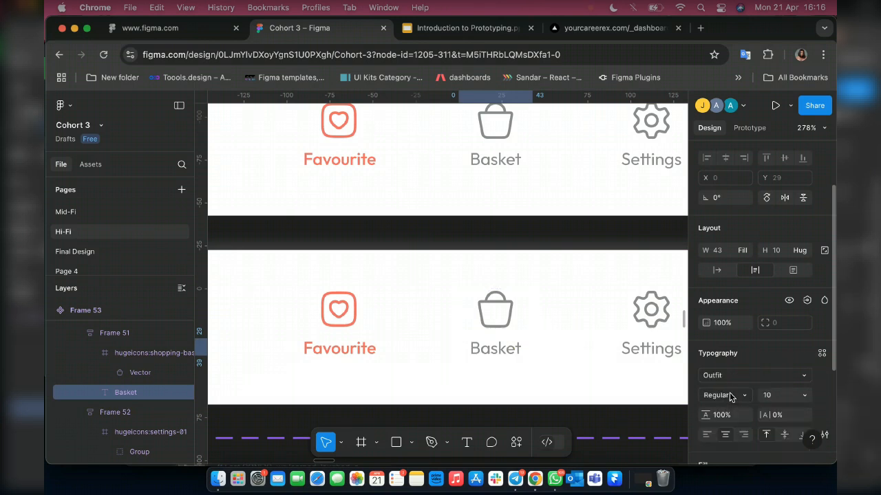
pyautogui.click(730, 392)
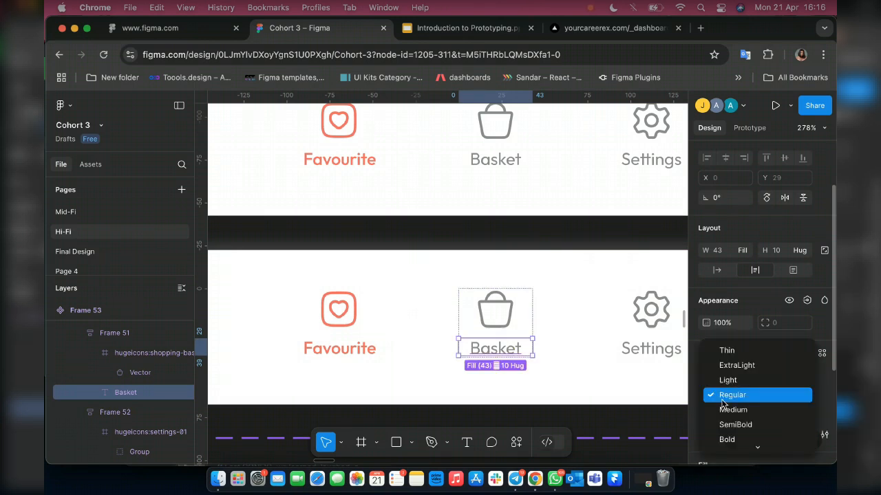
pyautogui.click(729, 409)
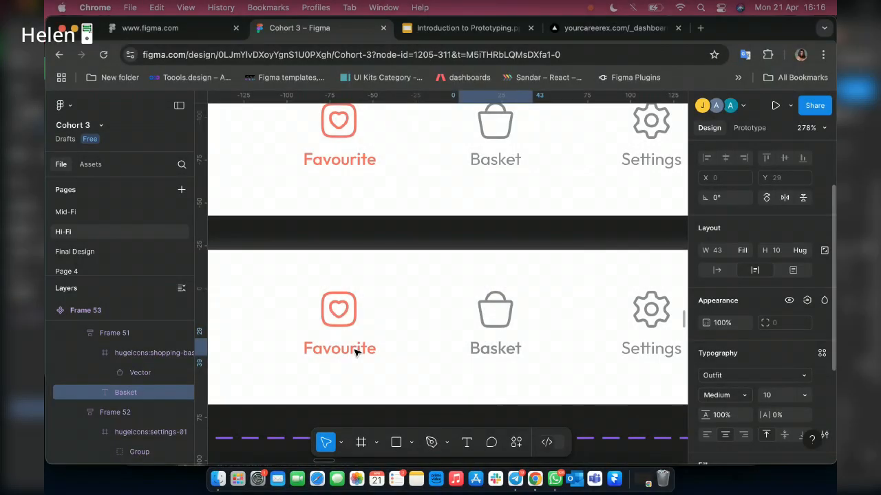
pyautogui.press('Escape')
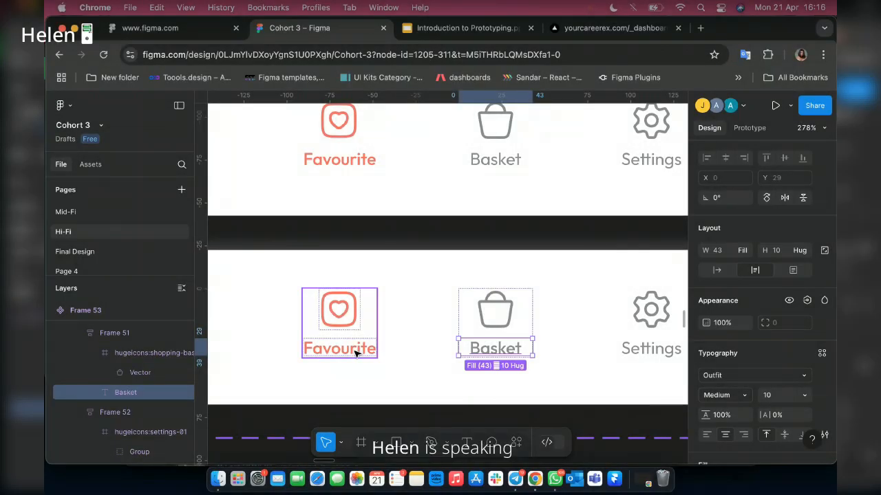
# Change the Favourite label's font weight to Regular in the third variant.
pyautogui.click(355, 353)
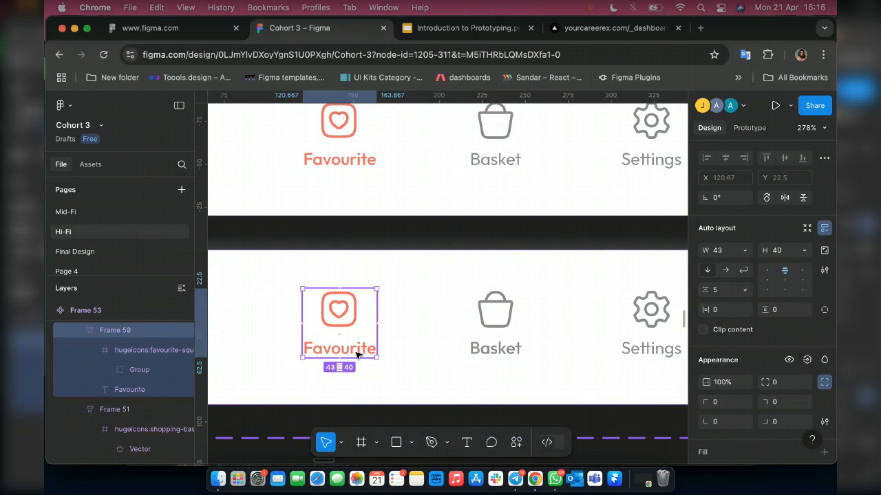
pyautogui.click(357, 353)
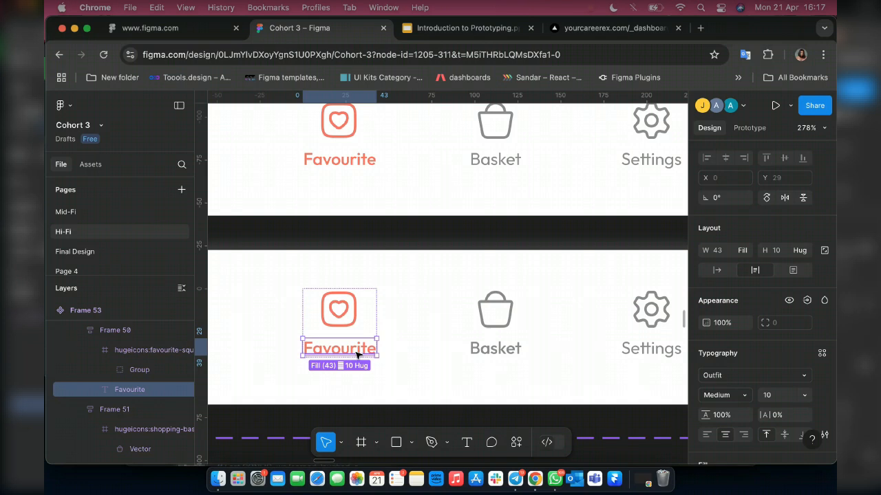
pyautogui.click(732, 393)
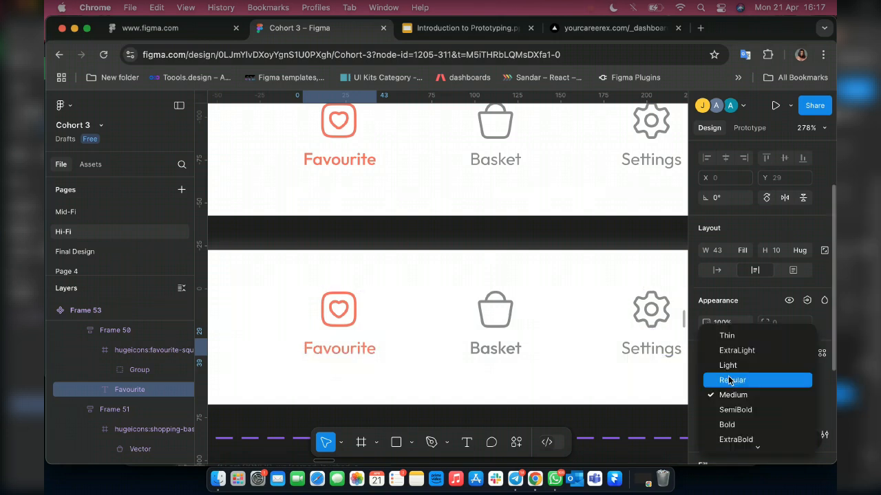
pyautogui.click(730, 380)
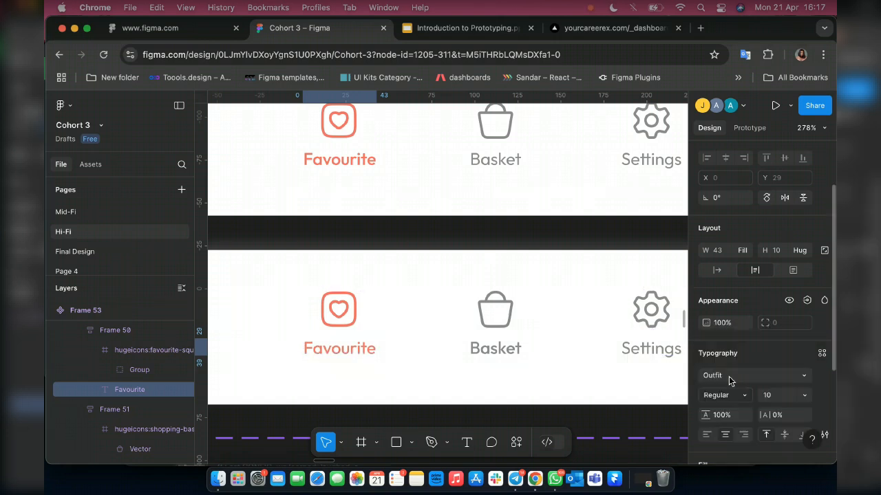
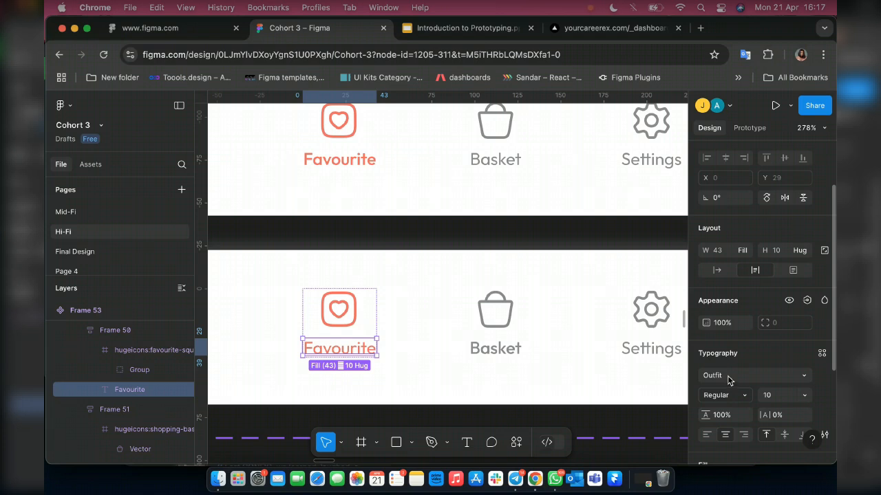
# Recolour the third variant's Favourite item to Colors/Grey 2 and its Basket item to Primary color.
pyautogui.press('Escape')
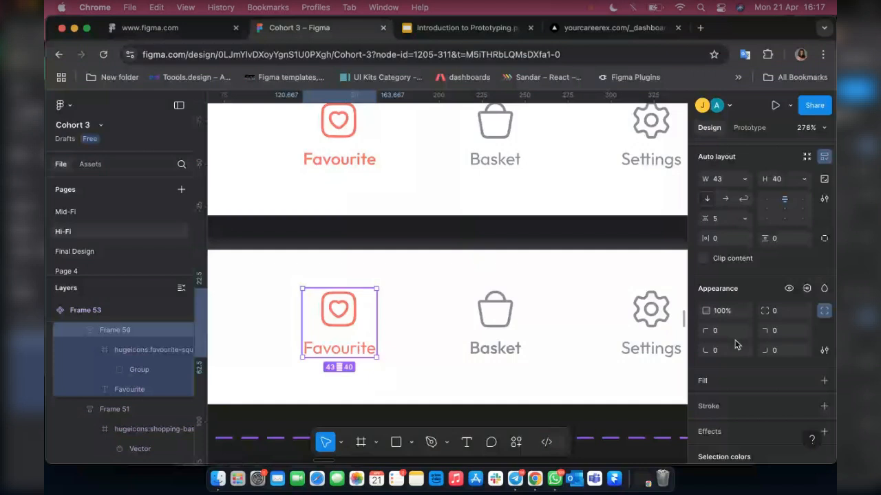
pyautogui.scroll(-3, 735, 344)
pyautogui.scroll(-1, 776, 405)
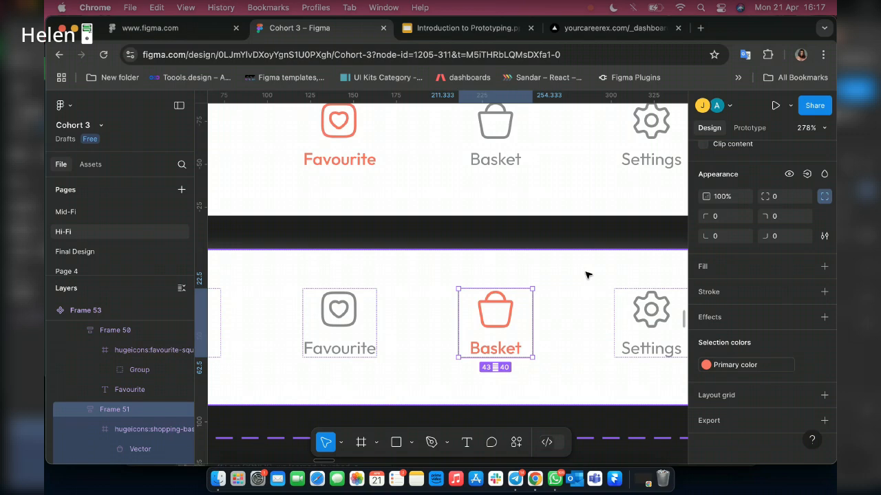
# Add a fourth variant to the navigation bar component set below the Basket variant.
pyautogui.scroll(-5, 628, 279)
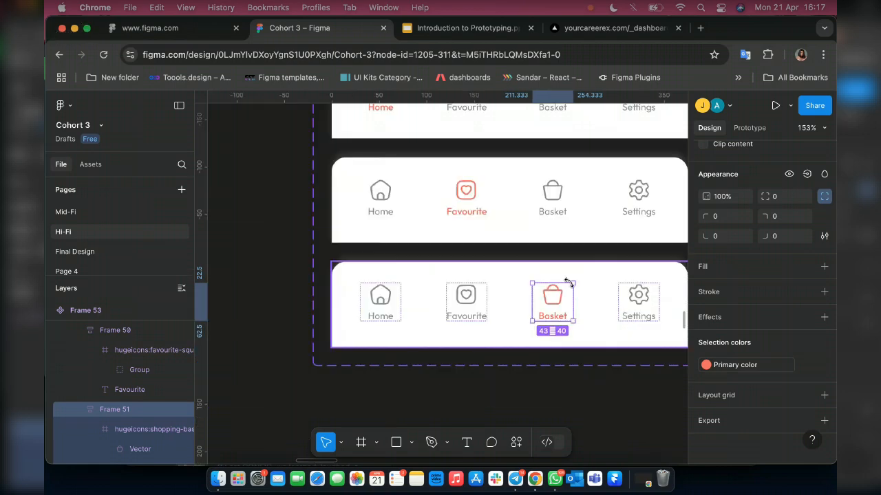
pyautogui.hscroll(3, 568, 282)
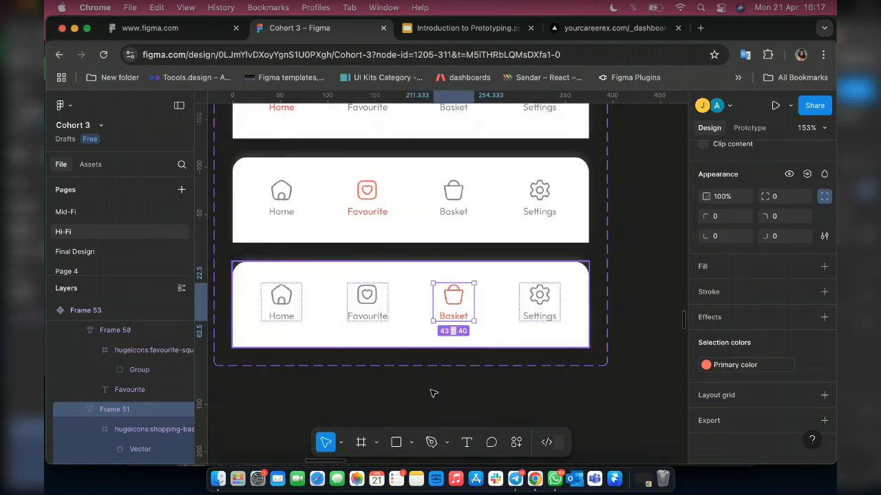
pyautogui.click(417, 336)
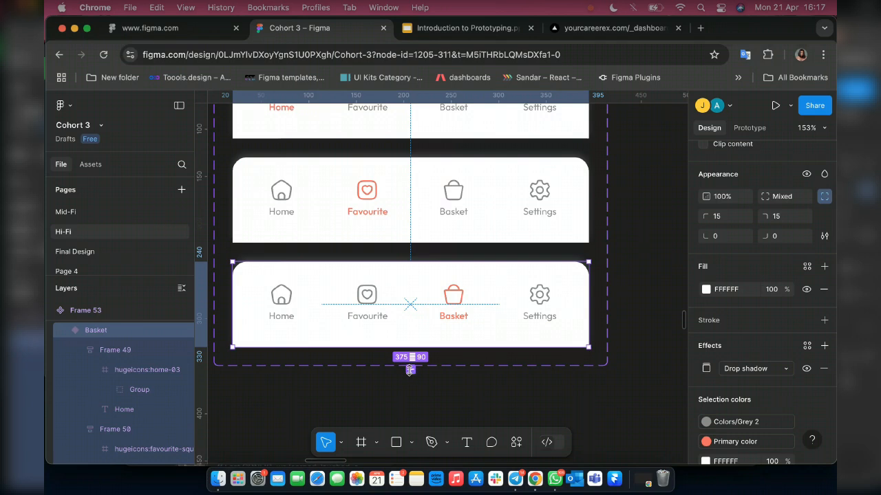
pyautogui.click(415, 368)
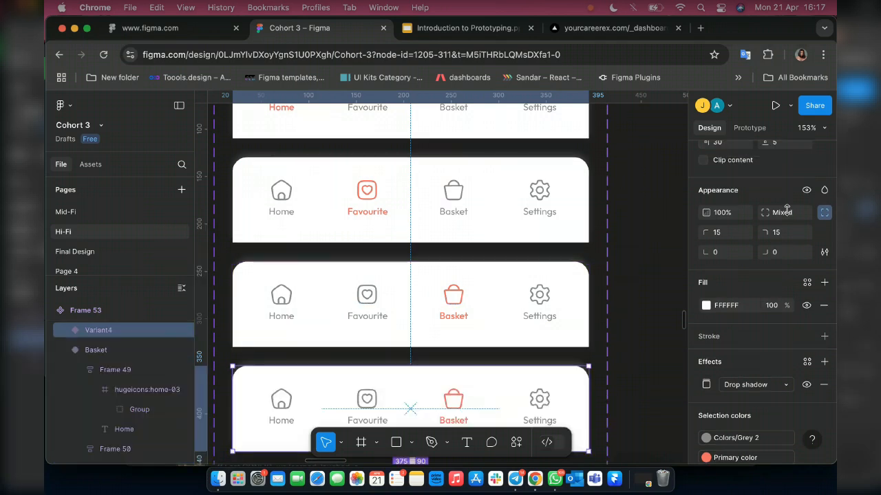
# Set Property 1 of the fourth navigation bar variant to Settings.
pyautogui.scroll(5, 772, 221)
pyautogui.click(774, 196)
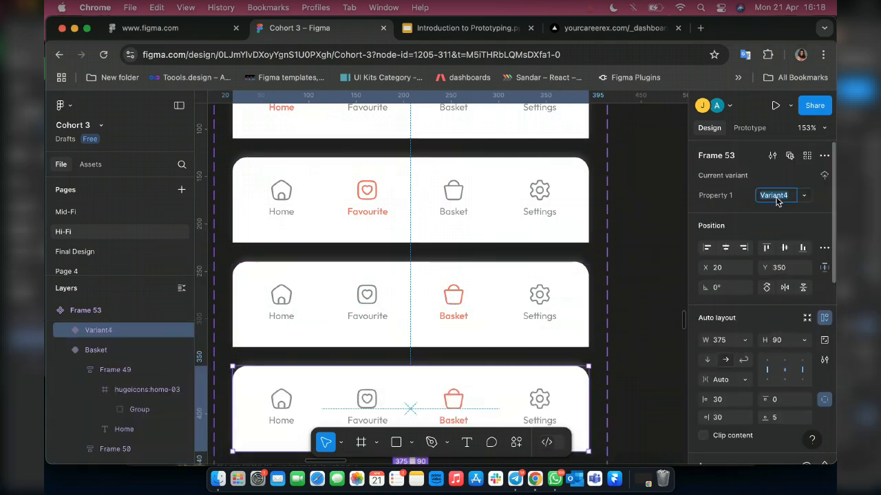
pyautogui.write('sE')
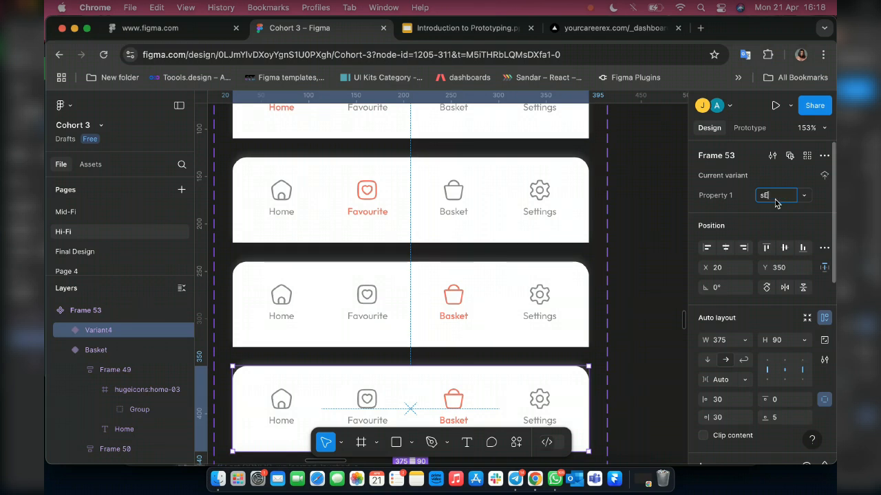
pyautogui.press('BackSpace')
pyautogui.press('BackSpace')
pyautogui.write('Se')
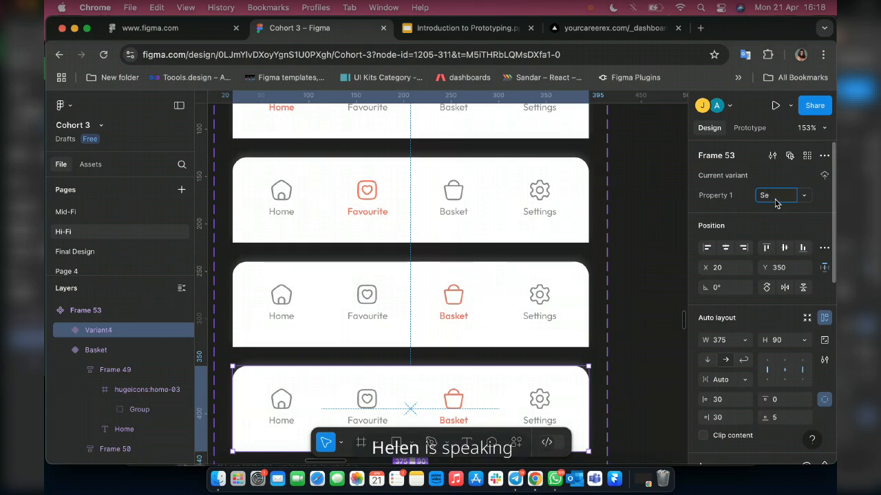
pyautogui.write('ttings')
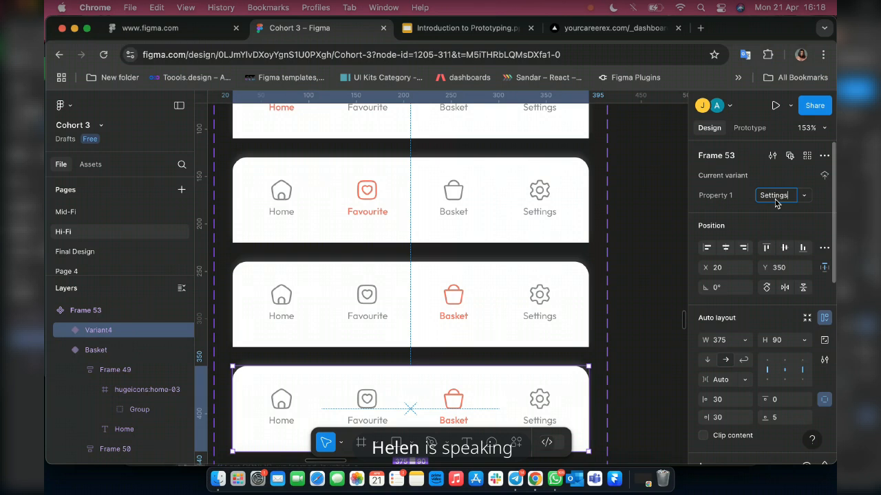
pyautogui.press('Return')
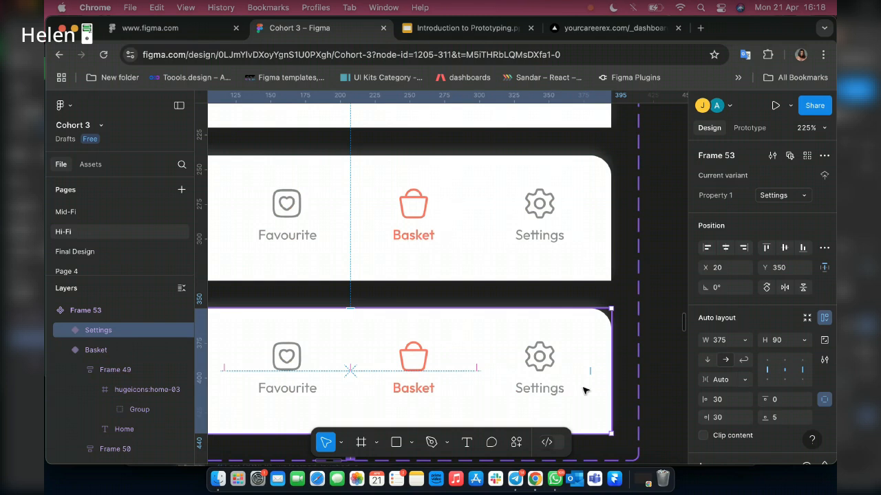
# Change the Settings label's font weight to Medium in the fourth variant.
pyautogui.doubleClick(557, 391)
pyautogui.doubleClick(545, 390)
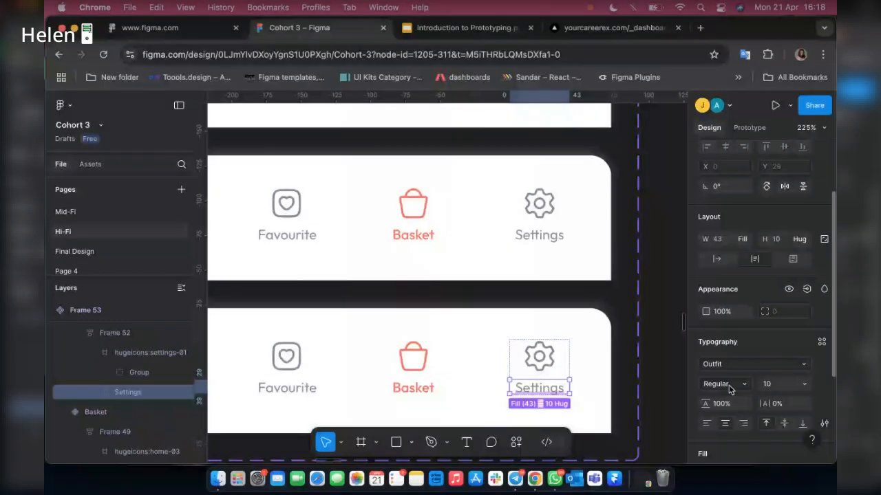
pyautogui.click(730, 389)
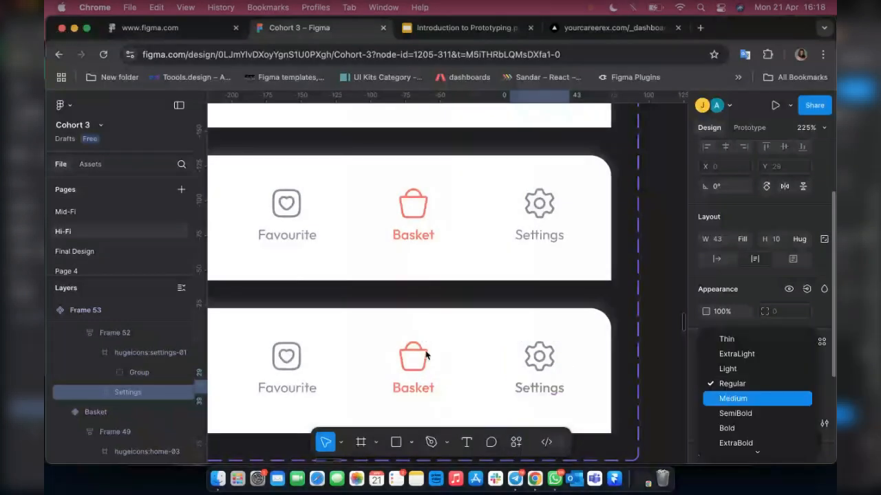
pyautogui.press('Return')
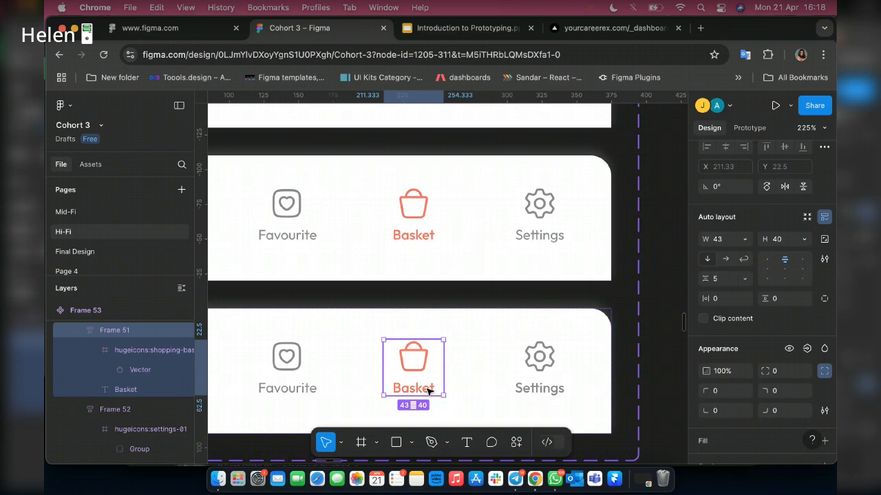
# Apply the Tiny Body text R 10px text style to the Basket label in the fourth variant.
pyautogui.click(431, 390)
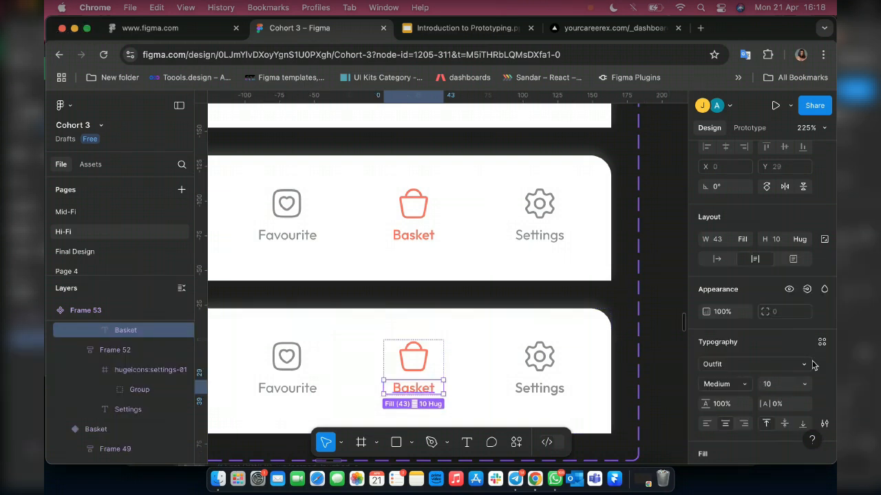
pyautogui.click(821, 342)
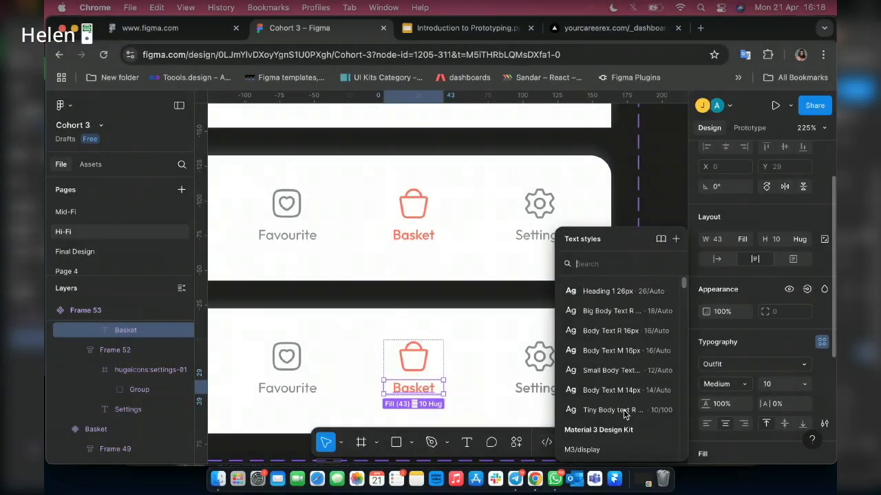
pyautogui.click(612, 410)
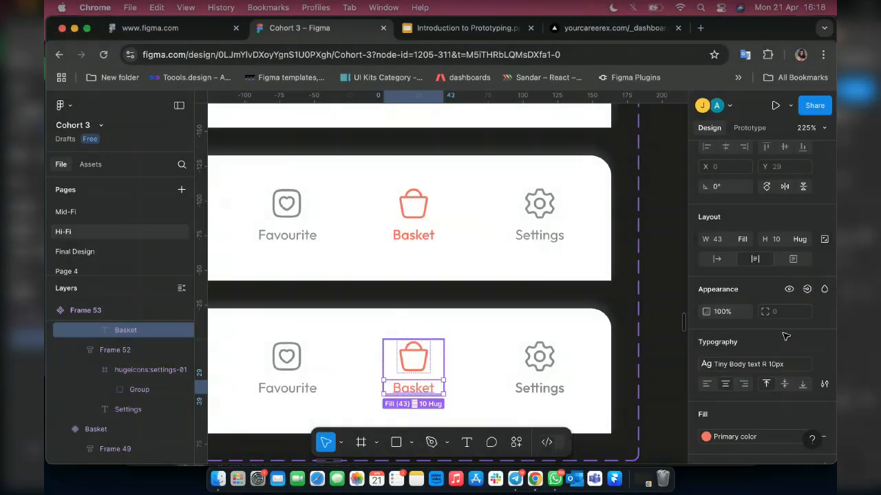
# Recolour the fourth variant's Basket icon and label to Colors/Grey 2.
pyautogui.hotkey('shift', 'Return')
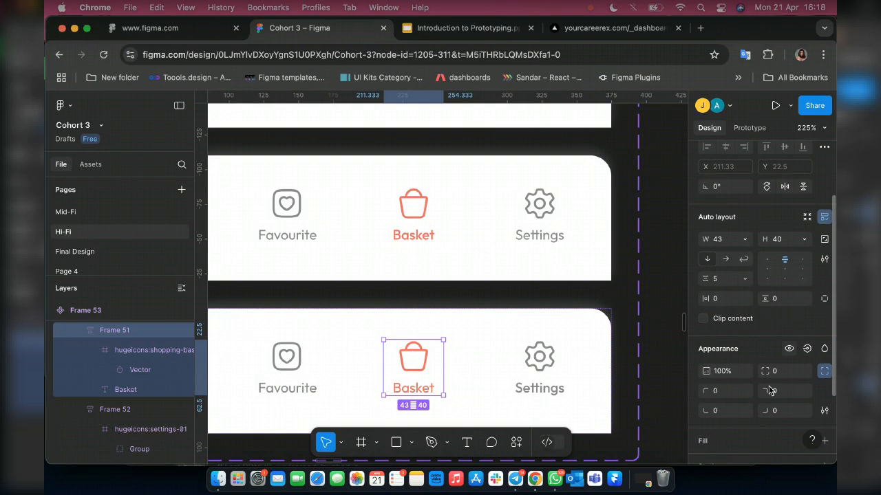
pyautogui.scroll(-5, 770, 390)
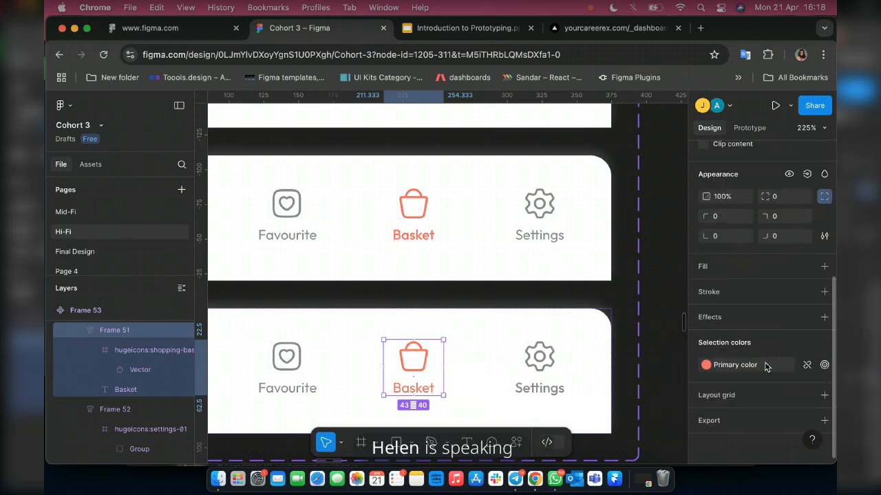
pyautogui.click(706, 365)
pyautogui.click(580, 380)
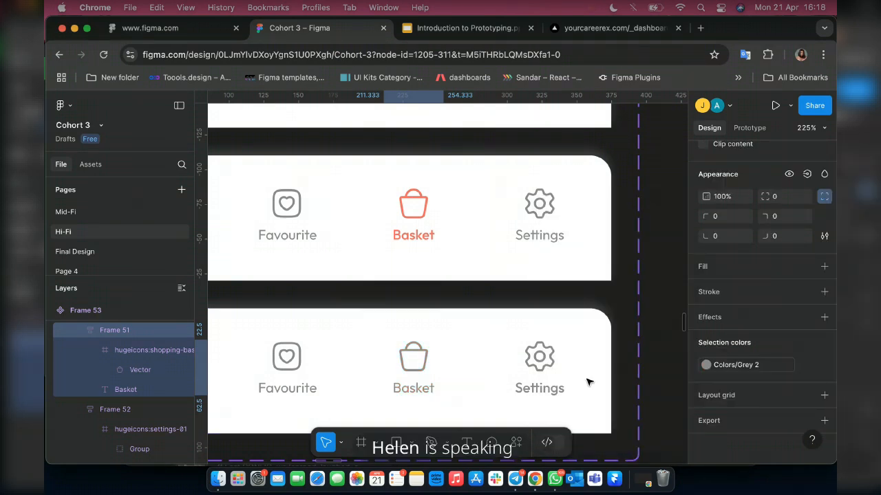
# Recolour the fourth variant's Settings icon and label to Primary color.
pyautogui.click(535, 346)
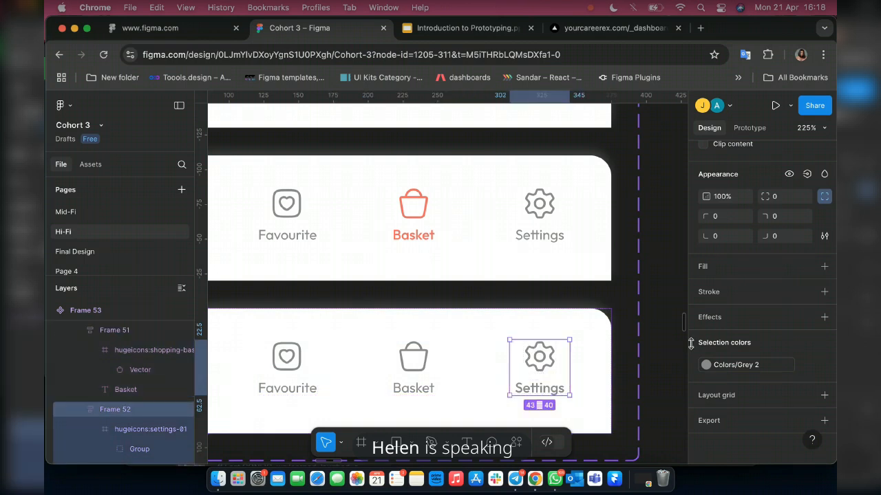
pyautogui.click(780, 370)
pyautogui.click(609, 282)
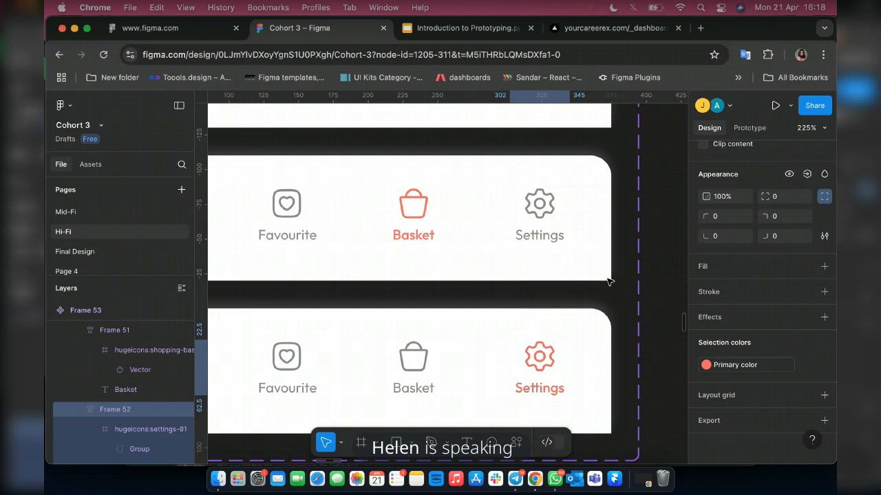
# Move the Frame 53 navigation bar component set up and to the left, farther from the Login frame.
pyautogui.scroll(-3, 518, 285)
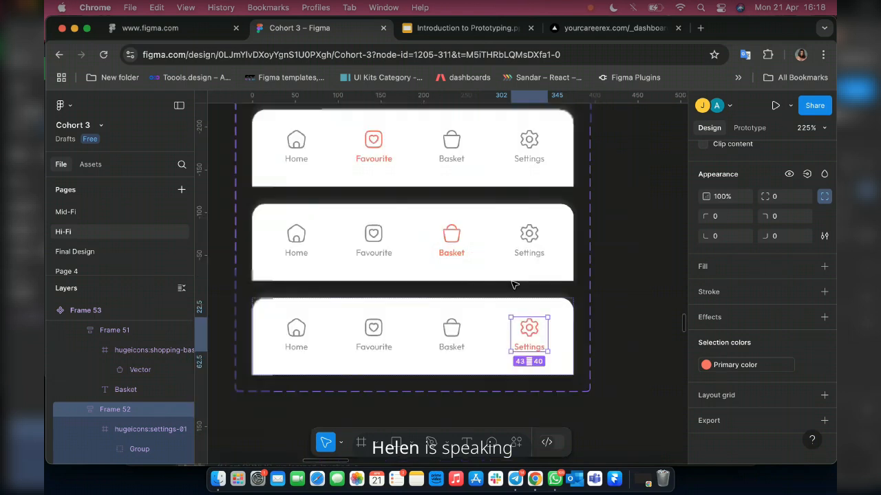
pyautogui.scroll(-6, 512, 284)
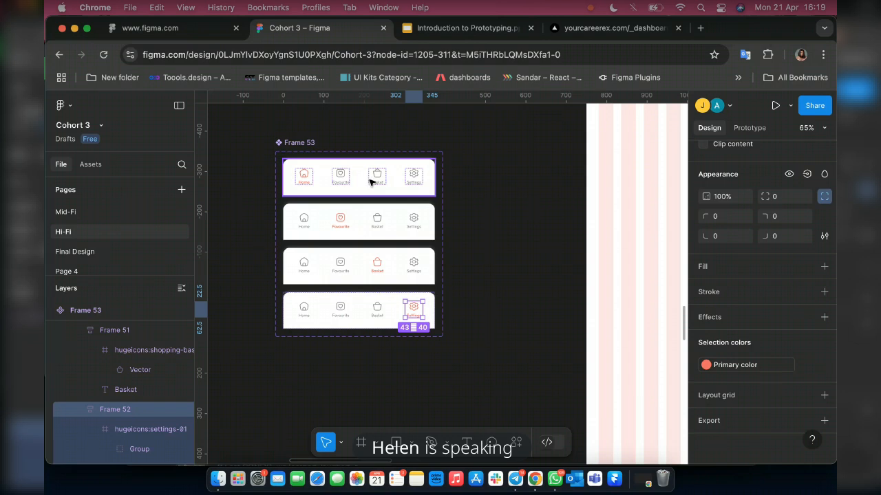
pyautogui.scroll(-2, 369, 181)
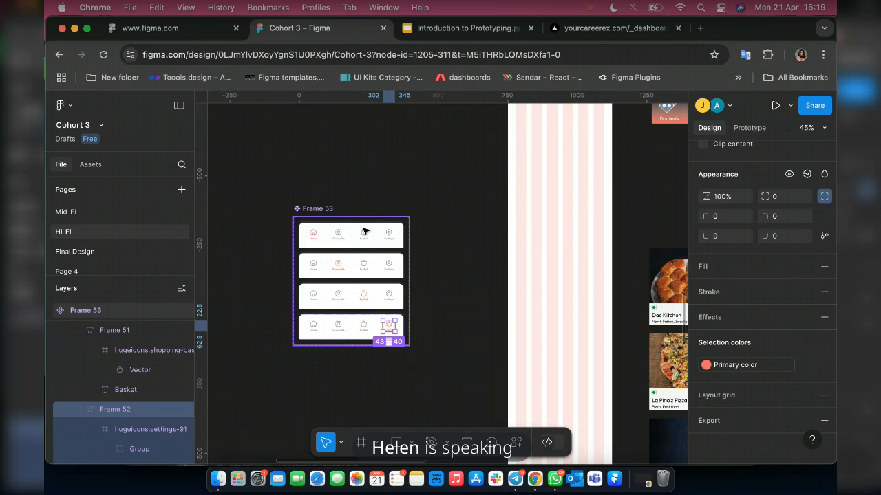
pyautogui.click(320, 207)
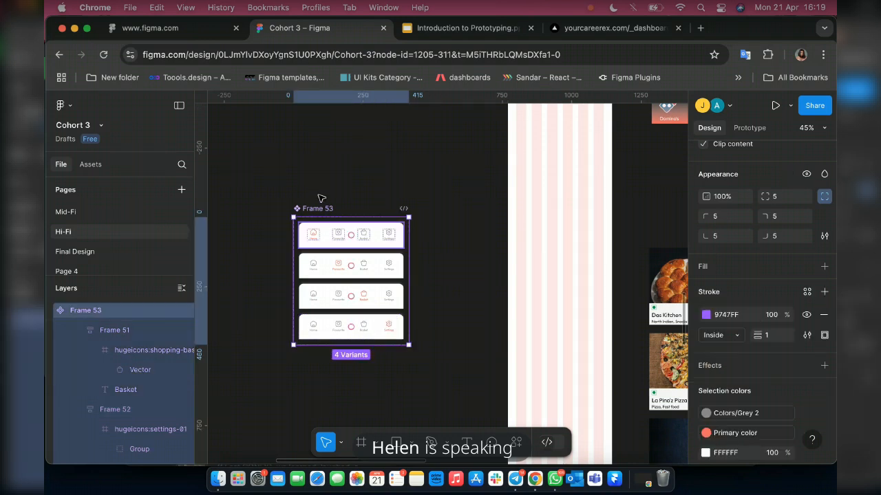
pyautogui.moveTo(319, 207); pyautogui.dragTo(279, 174)
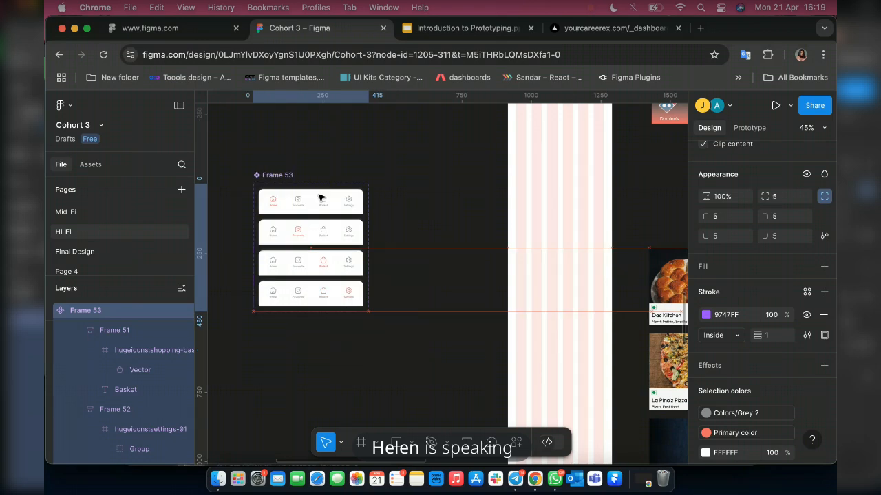
pyautogui.moveTo(320, 196); pyautogui.dragTo(319, 194)
# Open the Iconify plugin for the header icon of the Login frame.
pyautogui.scroll(1, 432, 294)
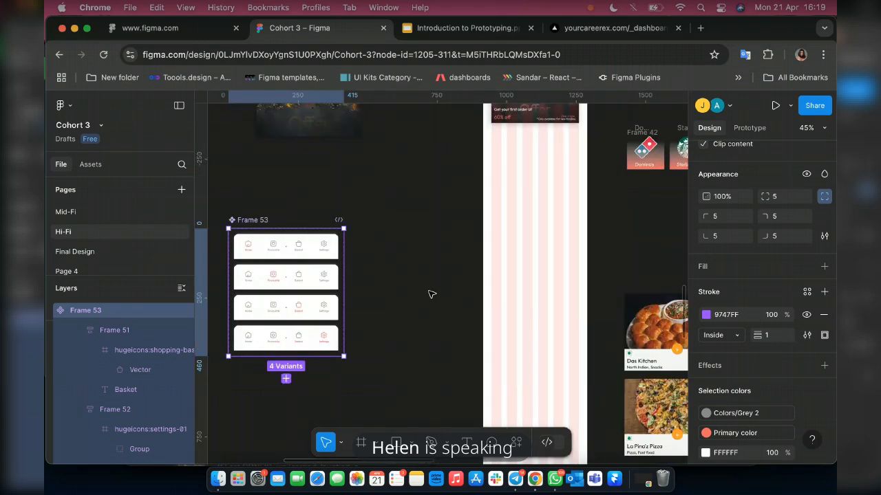
pyautogui.hscroll(-3, 432, 294)
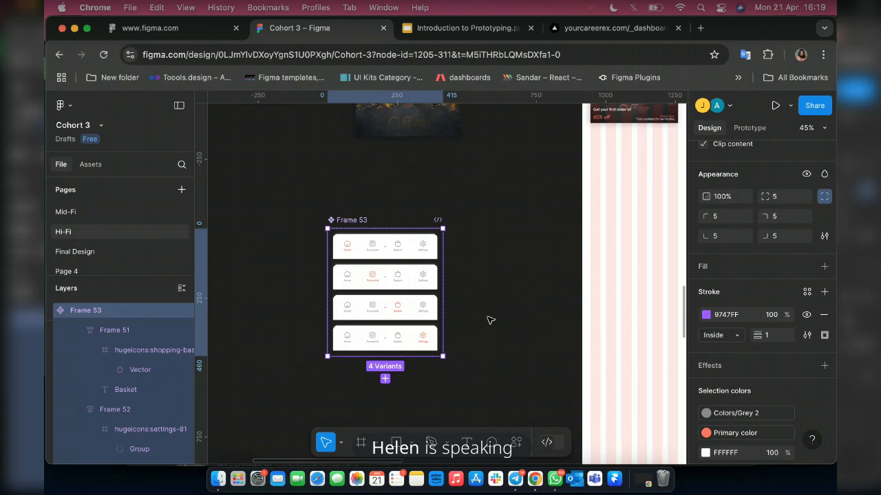
pyautogui.hscroll(6, 490, 320)
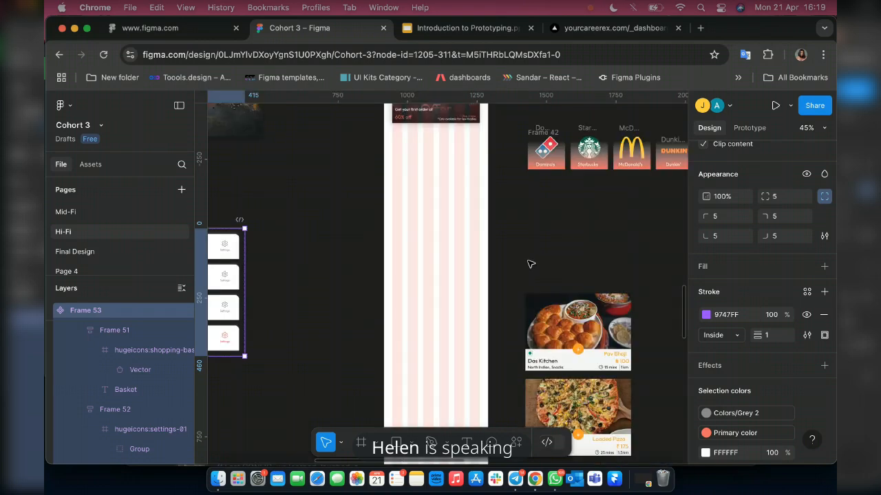
pyautogui.scroll(2, 530, 264)
pyautogui.hscroll(2, 531, 268)
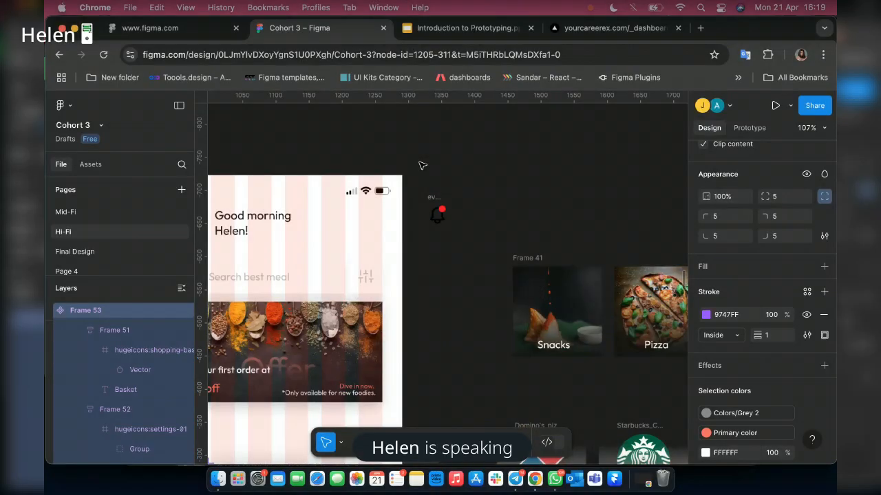
pyautogui.scroll(-3, 421, 165)
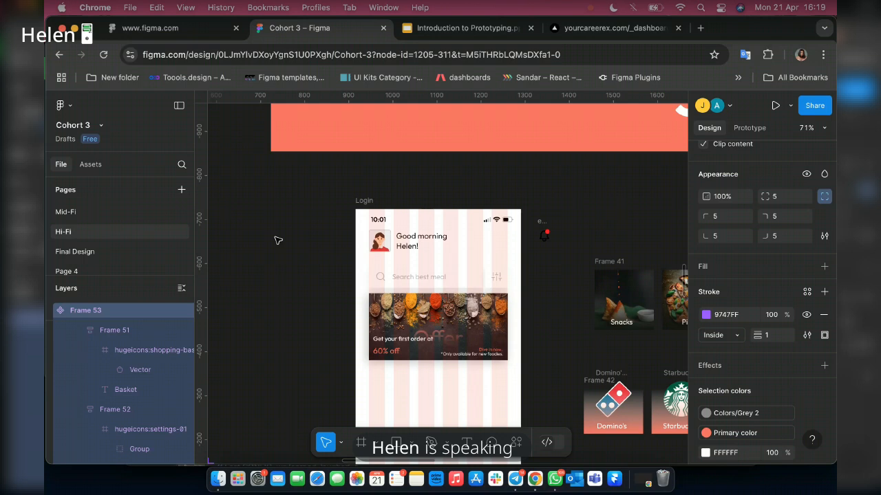
pyautogui.rightClick(275, 238)
pyautogui.moveTo(289, 341)
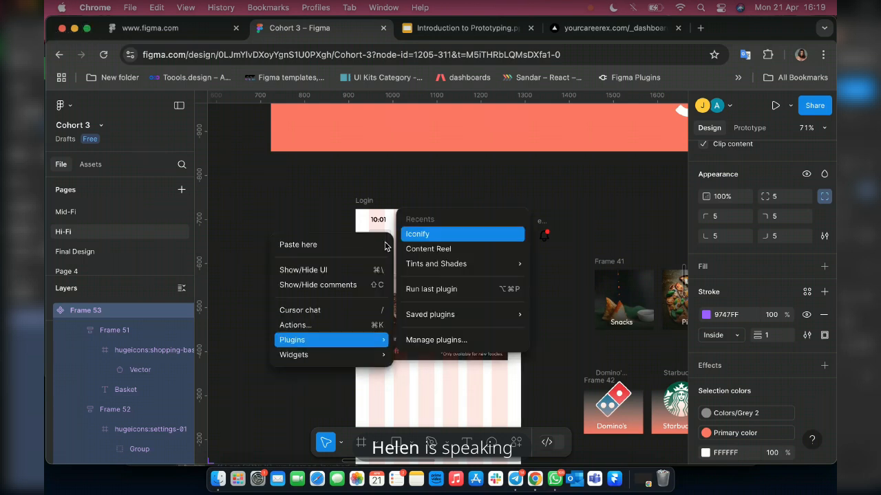
pyautogui.click(145, 286)
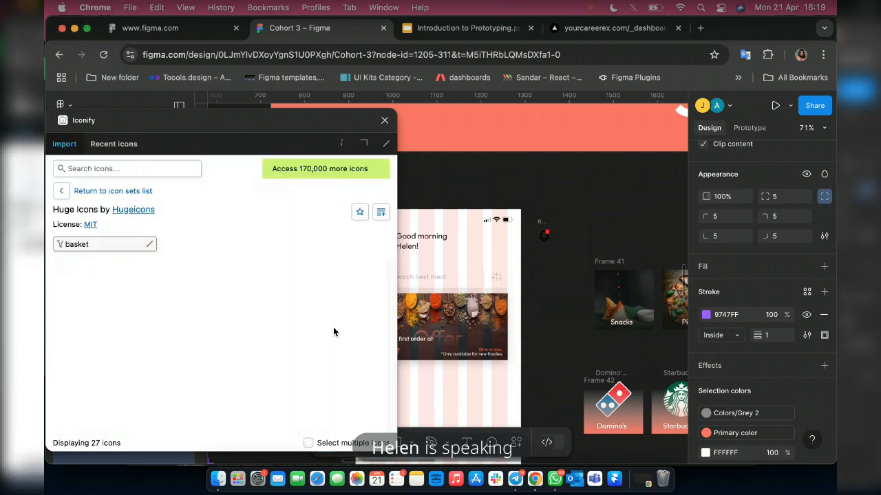
# Filter the Huge Icons set in Iconify for "bell" and close the plugin without importing an icon.
pyautogui.click(102, 246)
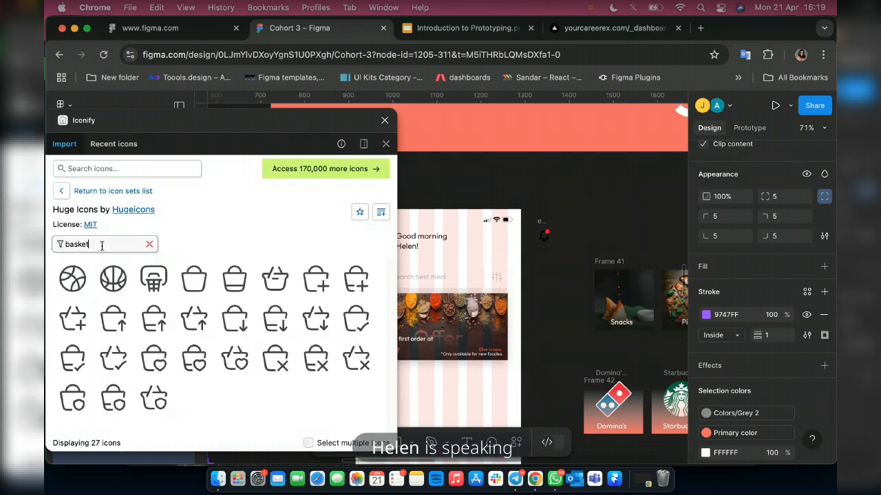
pyautogui.press('BackSpace')
pyautogui.press('BackSpace')
pyautogui.press('BackSpace')
pyautogui.press('BackSpace')
pyautogui.press('BackSpace')
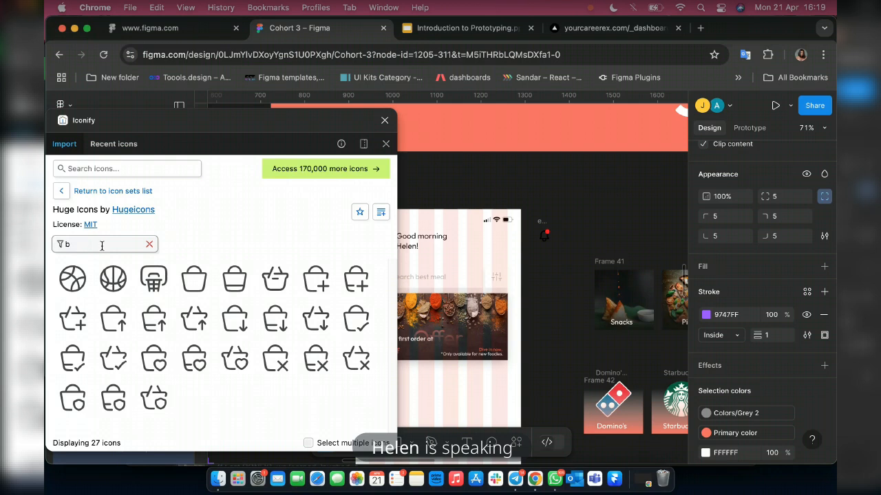
pyautogui.write('el')
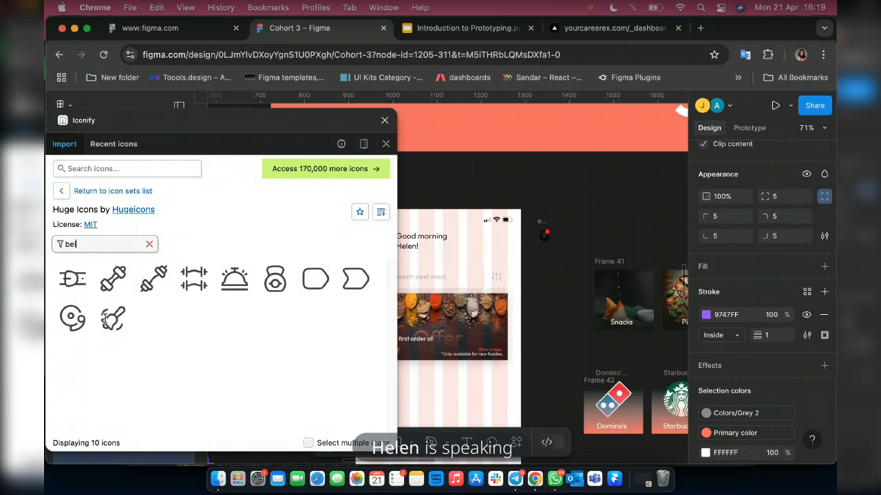
pyautogui.write('l')
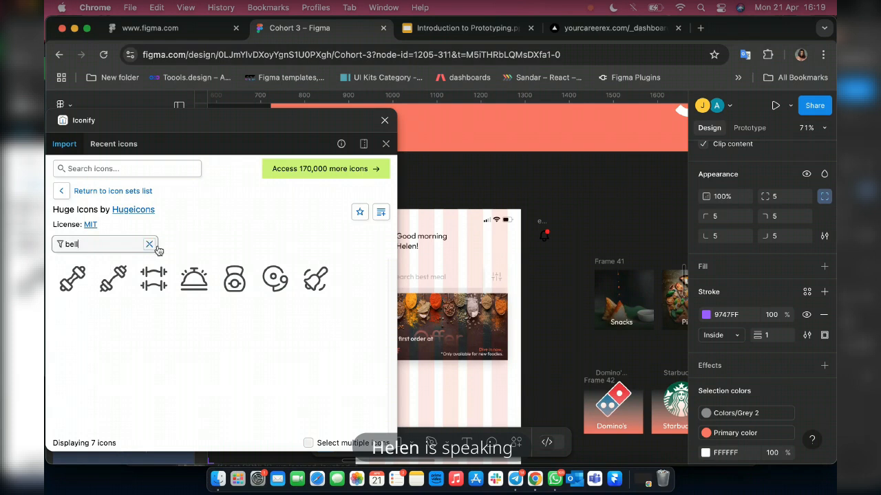
pyautogui.click(384, 120)
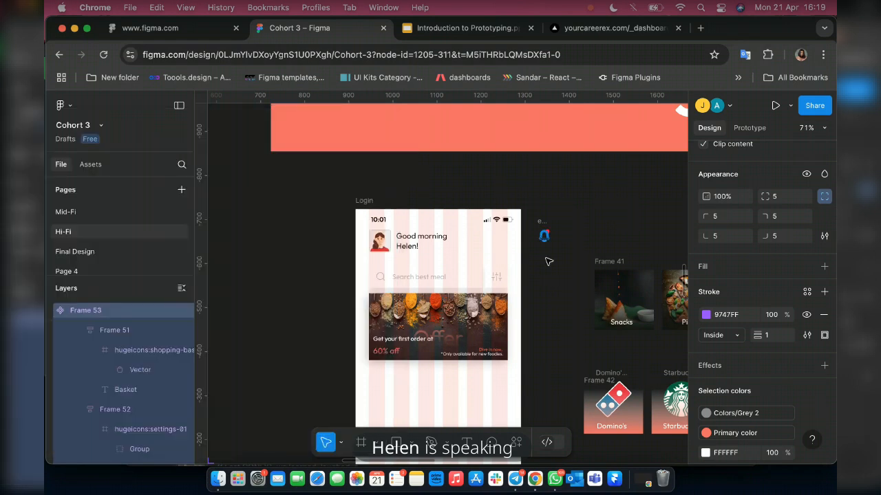
# Move the bell icon into the Login frame's header beside the greeting and recolour its black outline to Colors/Grey 1.
pyautogui.scroll(5, 542, 234)
pyautogui.click(547, 239)
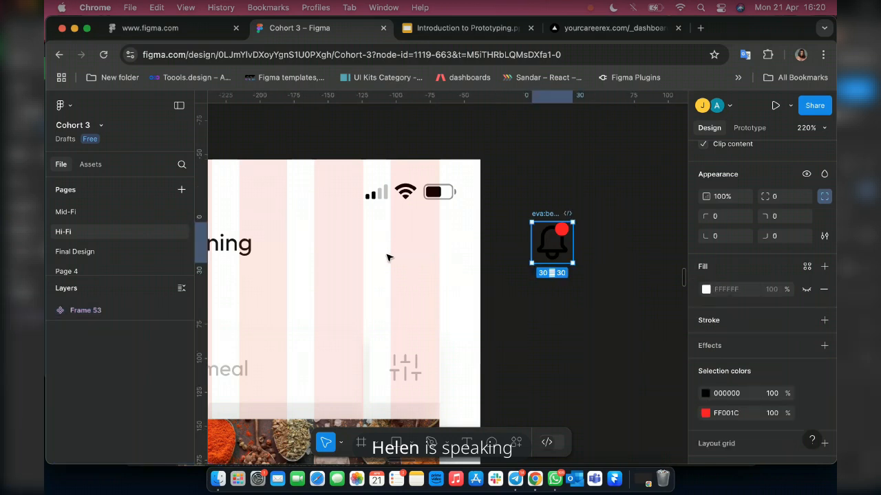
pyautogui.moveTo(386, 258); pyautogui.dragTo(405, 258)
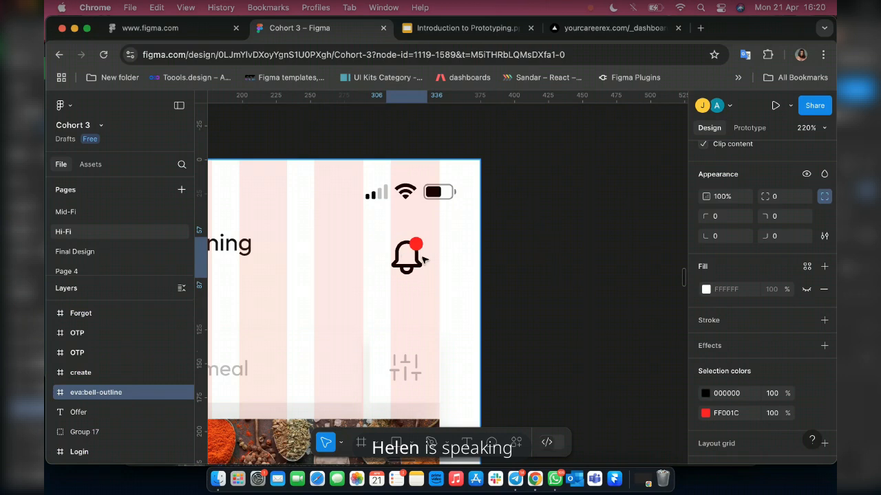
pyautogui.moveTo(423, 259); pyautogui.dragTo(418, 260)
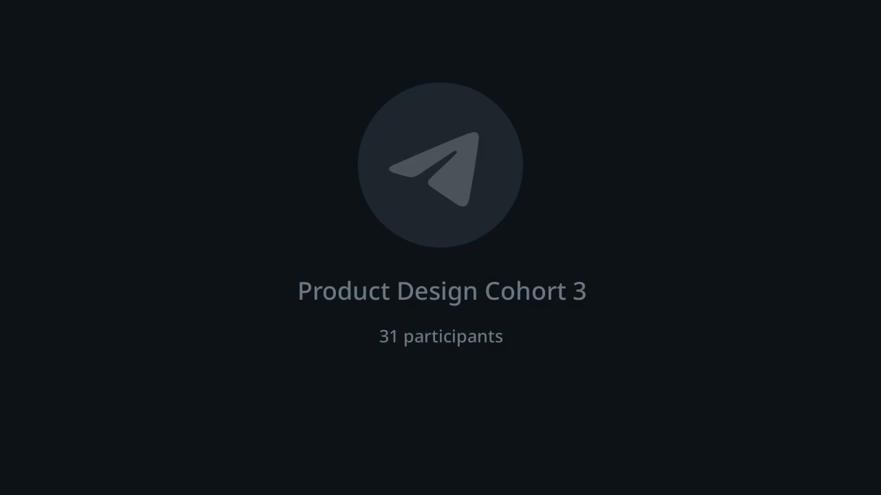
pyautogui.click(705, 393)
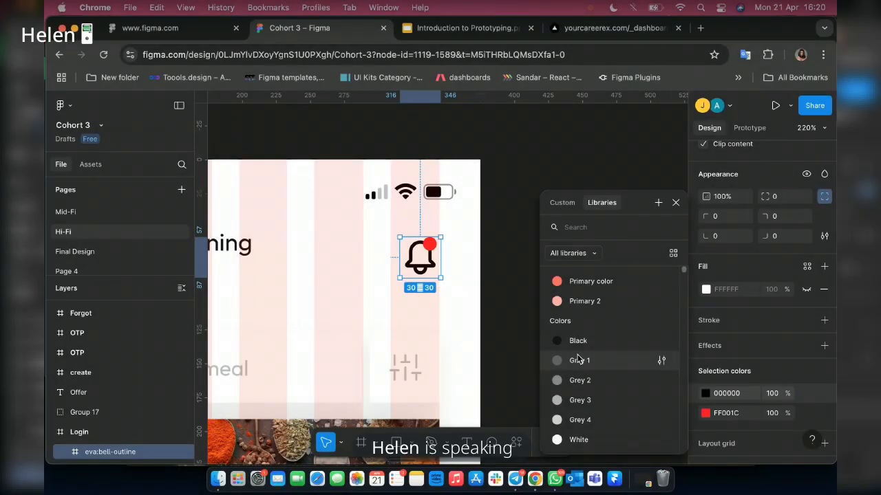
pyautogui.click(578, 360)
# Combine the avatar greeting frame and the bell icon in a horizontal auto layout with the gap set to Auto.
pyautogui.hscroll(-3, 397, 329)
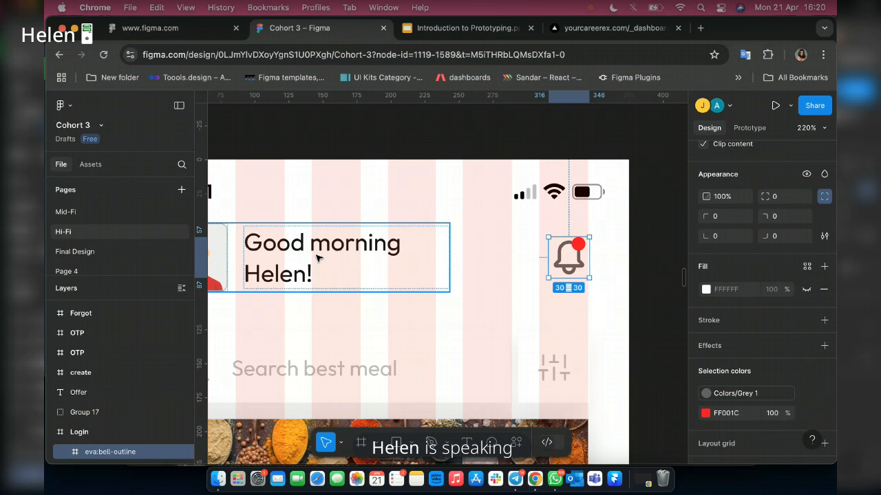
pyautogui.keyDown('shift'); pyautogui.click(317, 258); pyautogui.keyUp('shift')
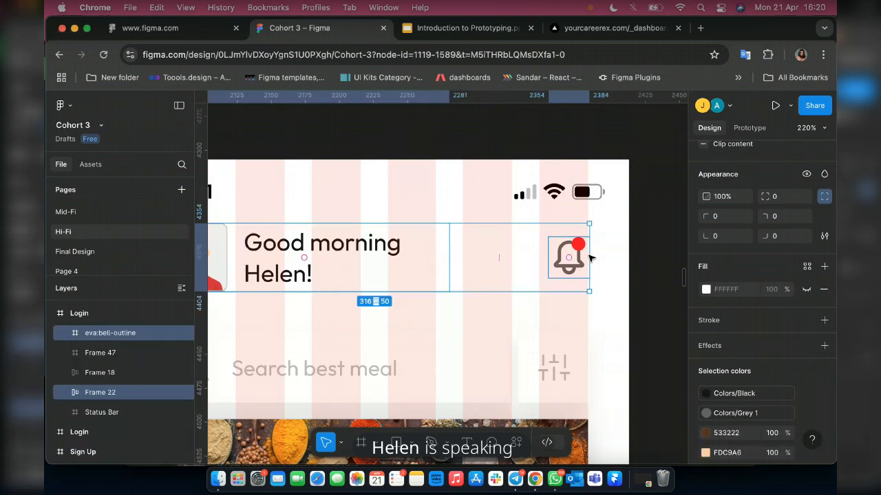
pyautogui.hotkey('shift', 'a')
pyautogui.scroll(10, 590, 258)
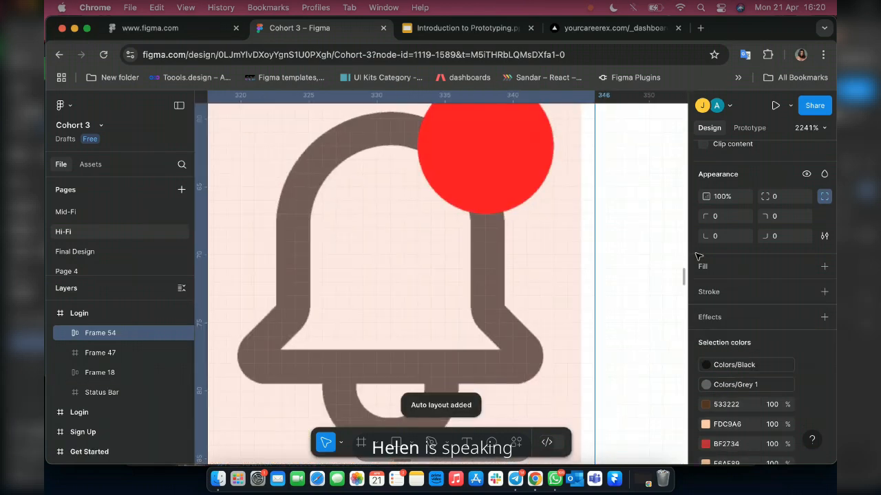
pyautogui.scroll(3, 731, 244)
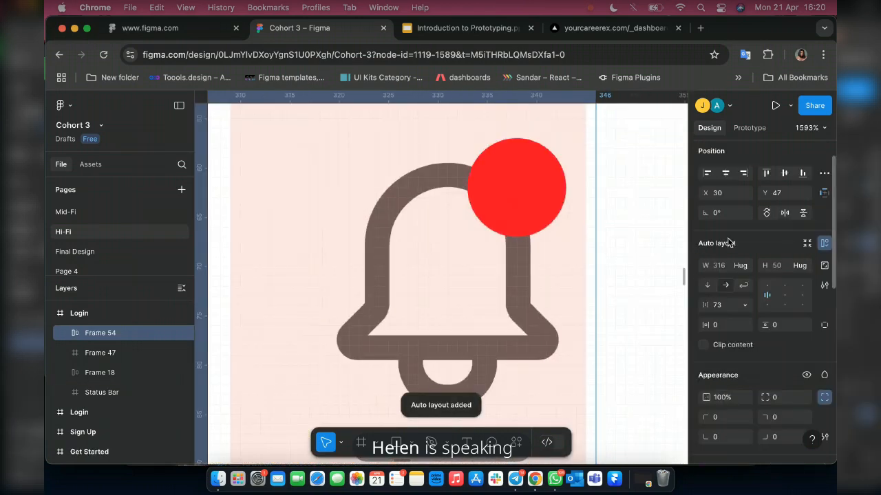
pyautogui.click(731, 305)
pyautogui.click(731, 323)
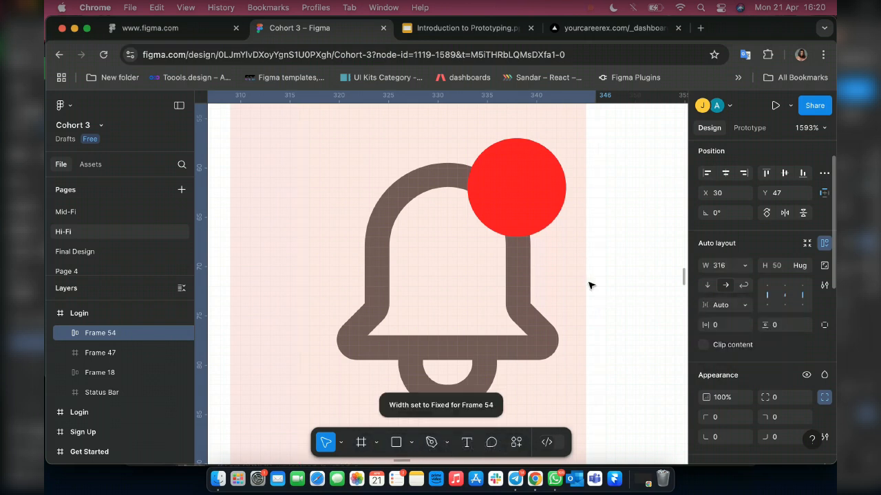
# Narrow the header's auto layout frame to a width of 315, aligned with the outer edge of the last grid column.
pyautogui.scroll(-5, 586, 288)
pyautogui.scroll(-2, 591, 291)
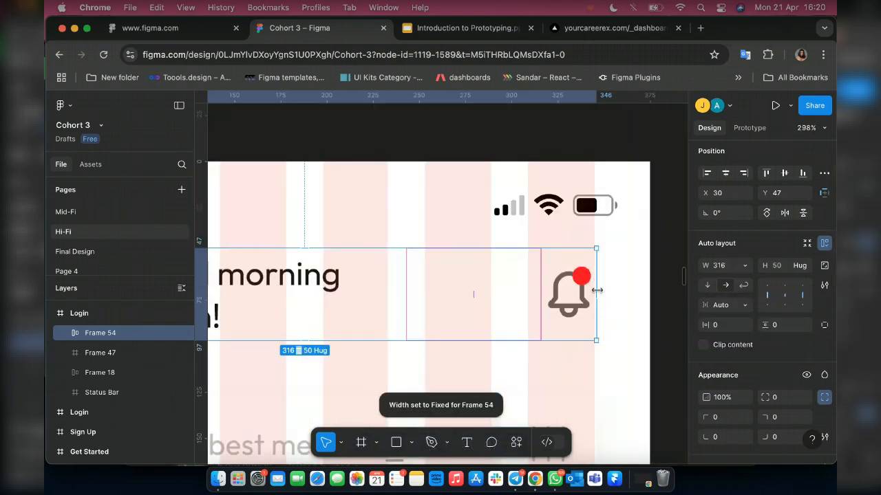
pyautogui.scroll(3, 596, 291)
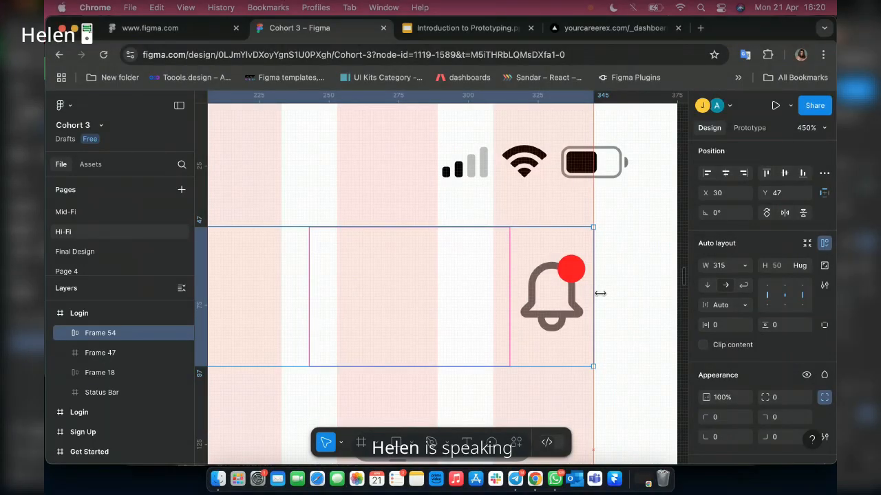
# Examine the food and brand cards in Frame 41 and Frame 42 and the food category cards in Frame 36.
pyautogui.scroll(-10, 600, 293)
pyautogui.scroll(-3, 493, 339)
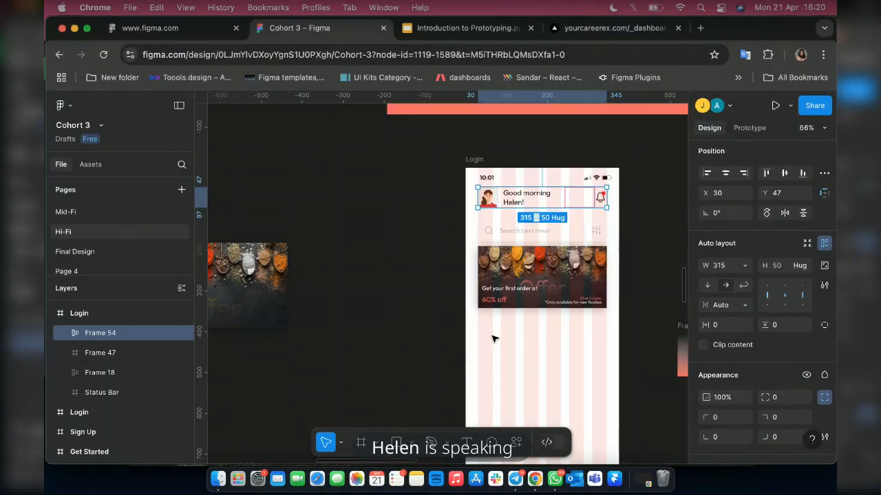
pyautogui.hscroll(5, 492, 338)
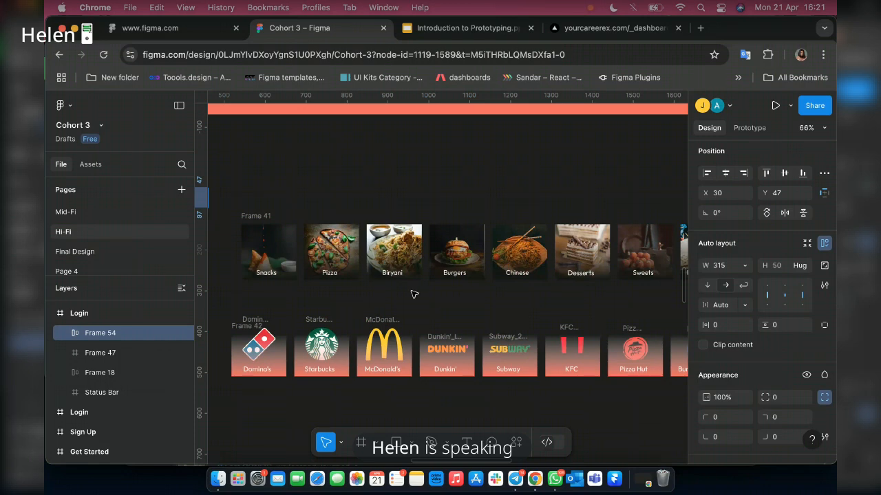
pyautogui.hscroll(-5, 258, 219)
pyautogui.scroll(6, 563, 249)
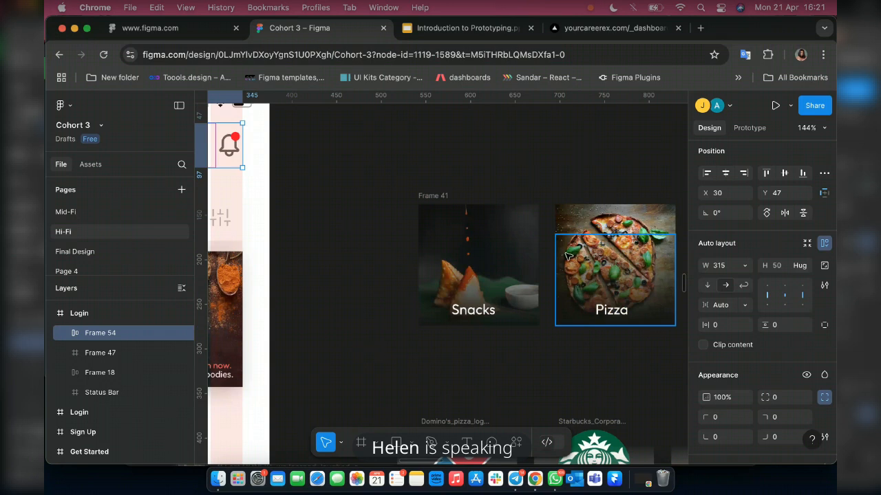
pyautogui.hscroll(5, 563, 260)
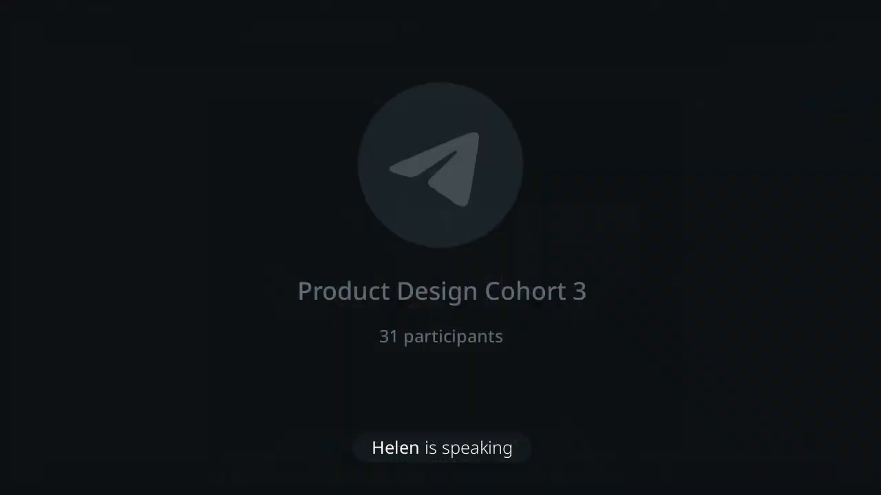
pyautogui.scroll(-10, 633, 285)
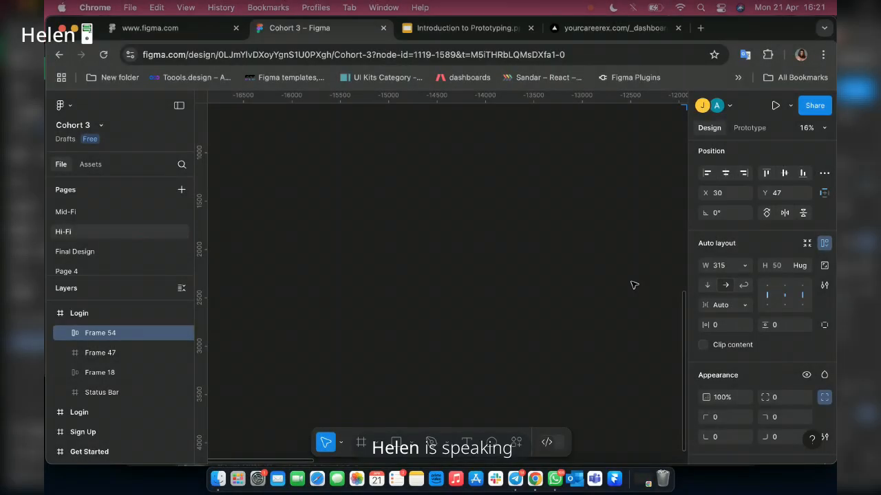
pyautogui.scroll(-5, 602, 289)
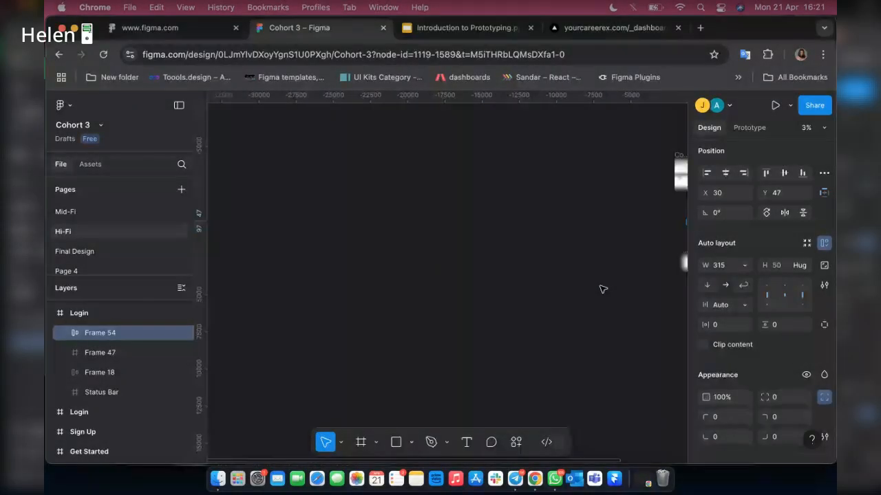
pyautogui.scroll(5, 606, 288)
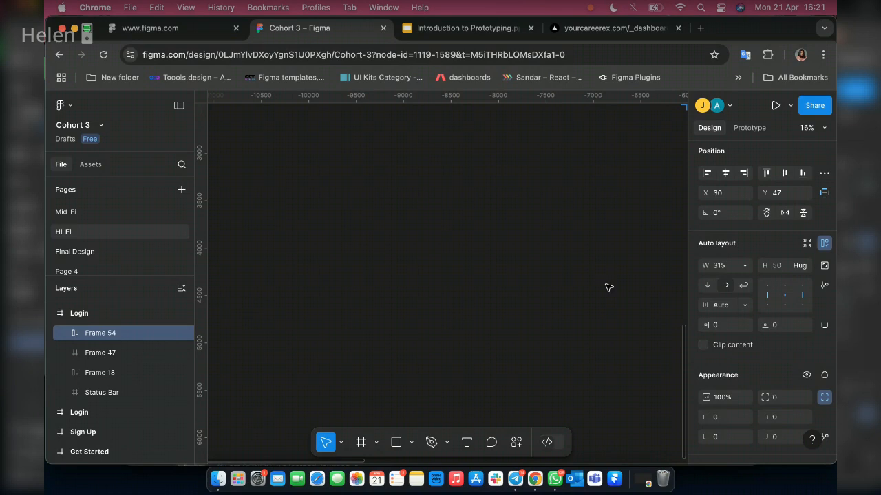
pyautogui.scroll(-5, 606, 288)
pyautogui.scroll(-2, 603, 288)
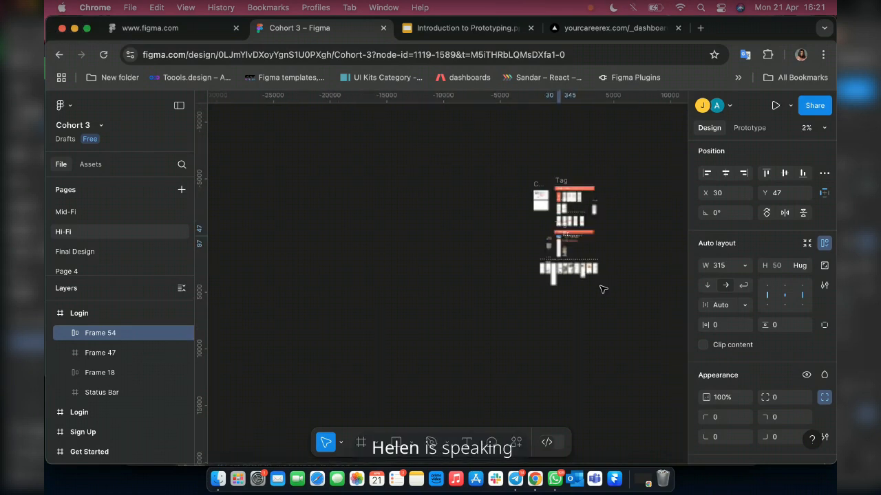
pyautogui.scroll(2, 541, 244)
pyautogui.scroll(4, 541, 244)
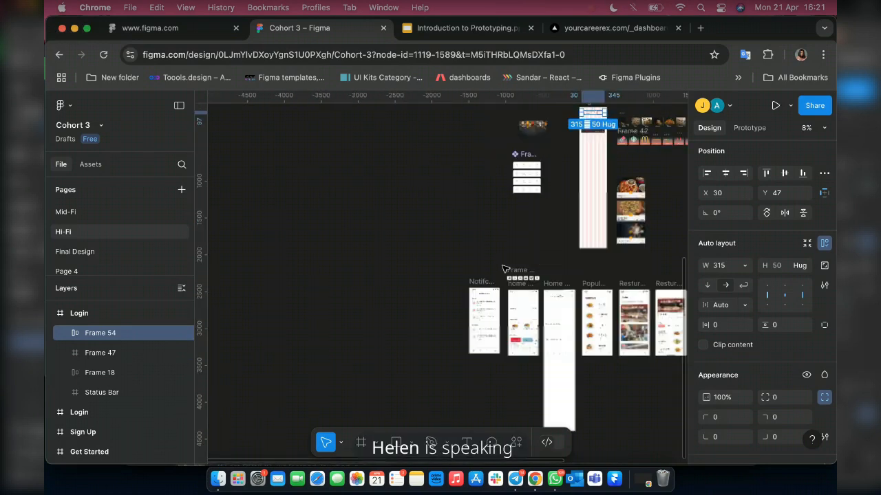
pyautogui.scroll(3, 503, 270)
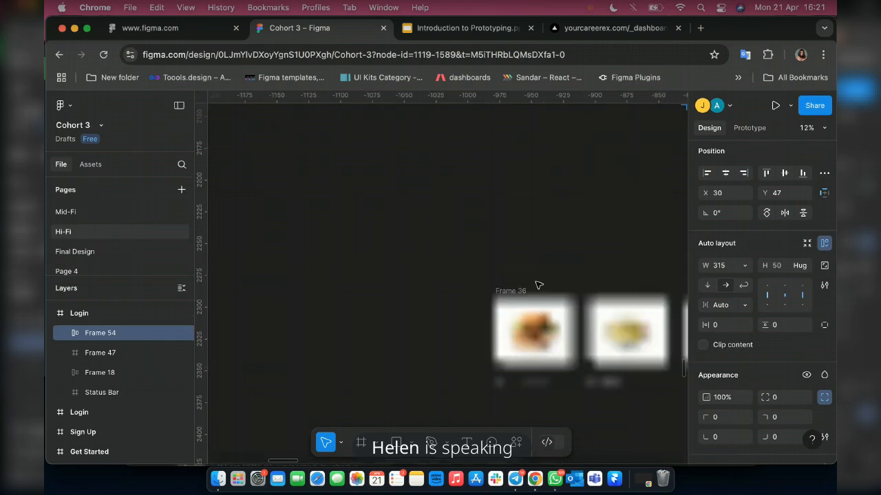
pyautogui.scroll(15, 539, 286)
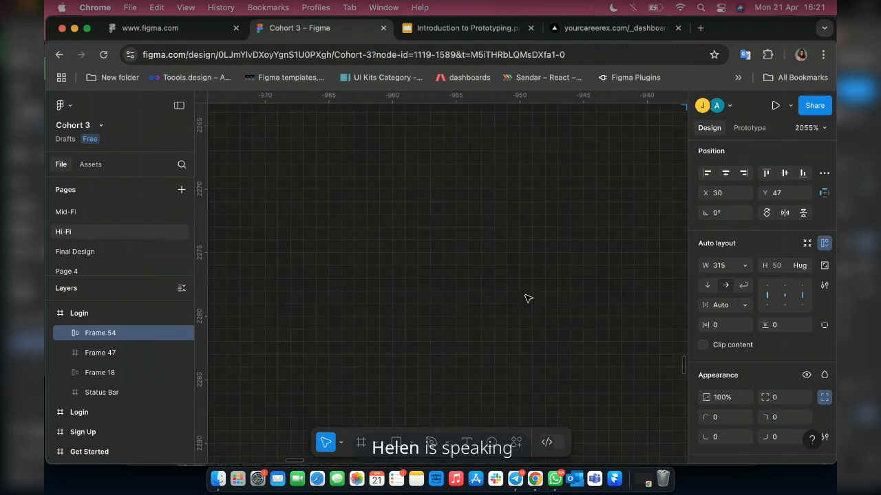
pyautogui.scroll(-3, 527, 298)
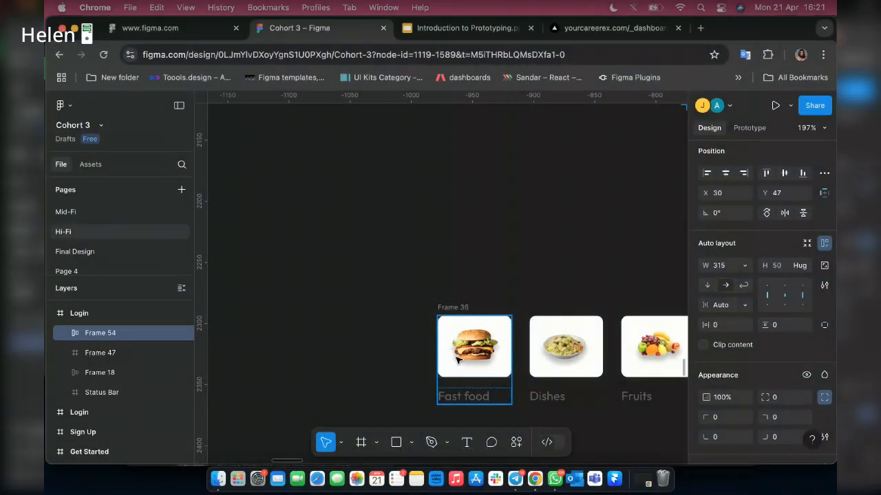
pyautogui.scroll(-3, 353, 264)
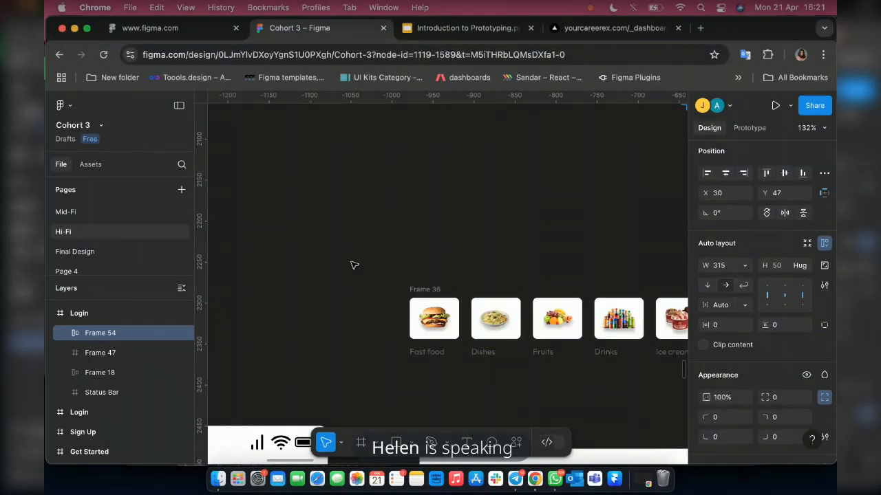
# Ungroup the Frame 36 row so the six food category cards become separate frames.
pyautogui.hscroll(5, 354, 265)
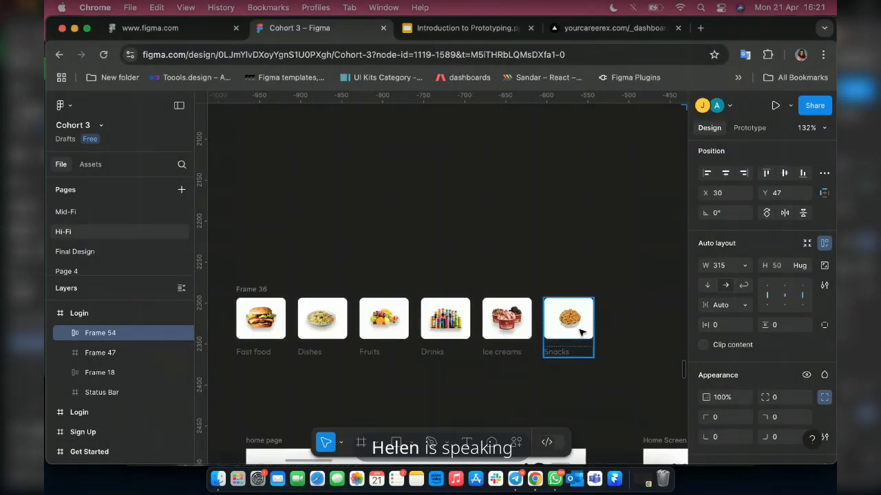
pyautogui.click(258, 292)
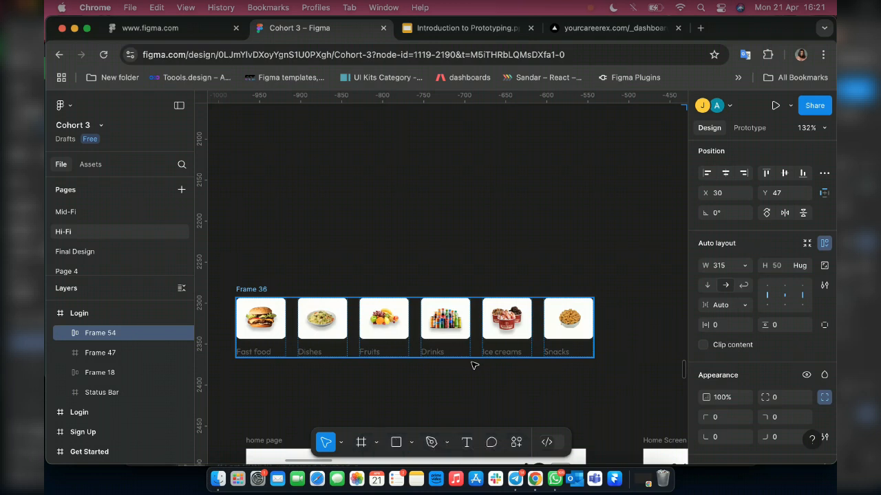
pyautogui.press('Escape')
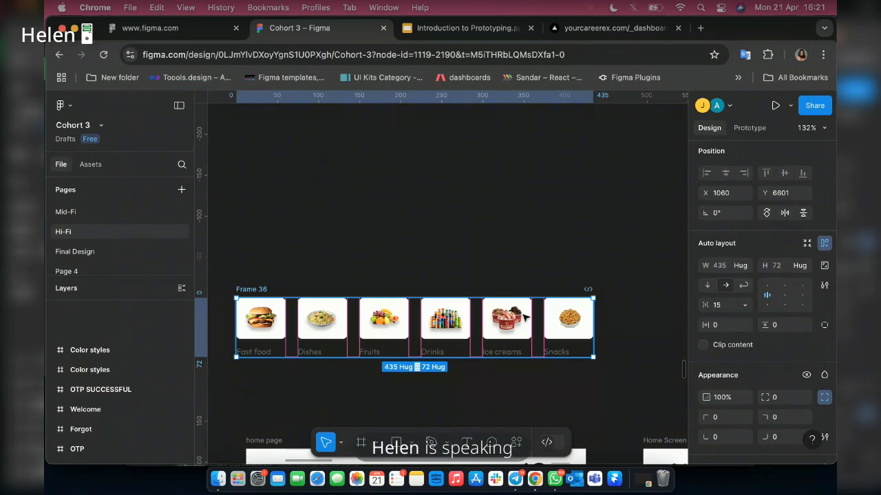
pyautogui.scroll(10, 525, 317)
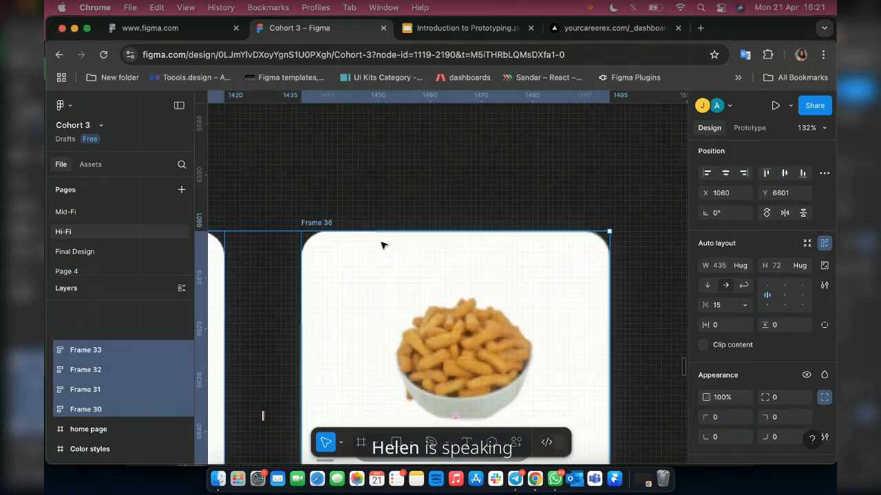
pyautogui.scroll(-10, 499, 296)
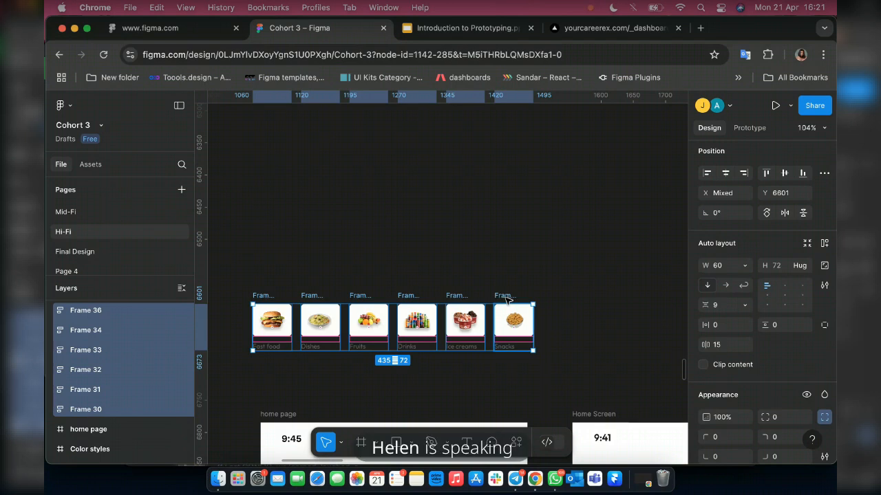
# Duplicate the Snacks card to X 1535 beside the row and ungroup the copy into its image frame and label.
pyautogui.click(501, 298)
pyautogui.scroll(10, 501, 298)
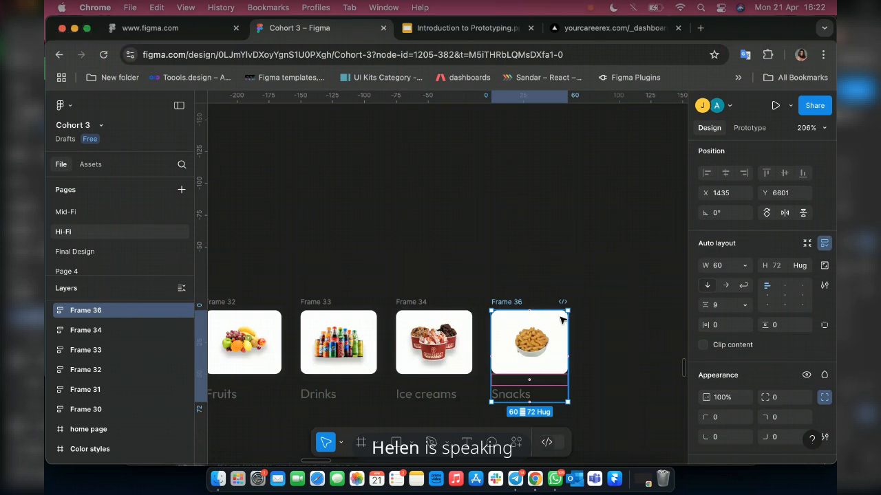
pyautogui.press('super+d')
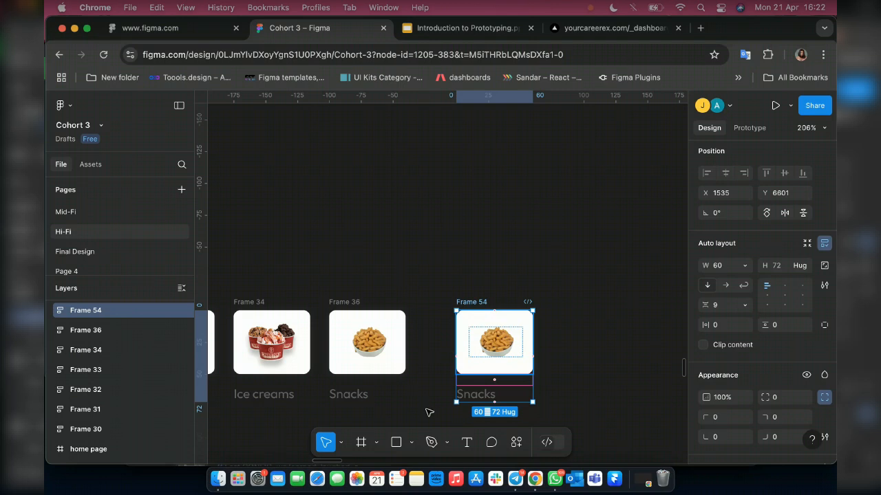
pyautogui.press('super+shift+g')
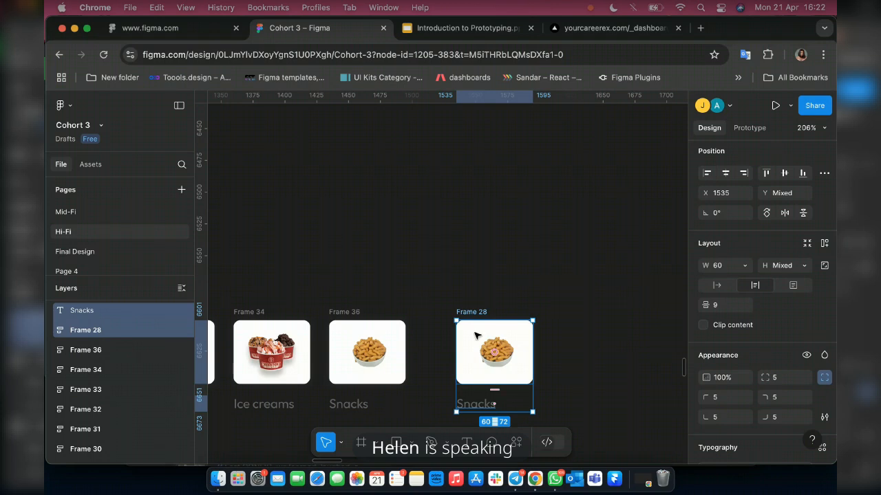
# Remove all auto layout from the duplicated Snacks card's image frame, Frame 28, and select that frame.
pyautogui.rightClick(485, 334)
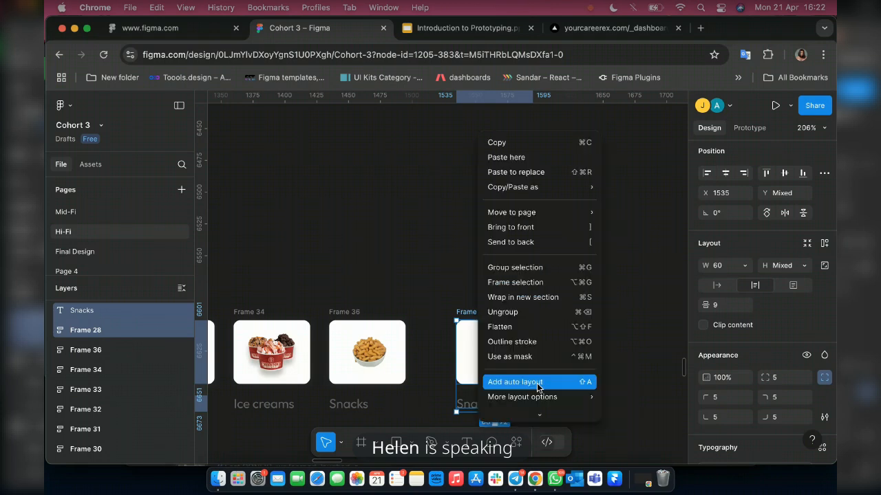
pyautogui.moveTo(548, 394)
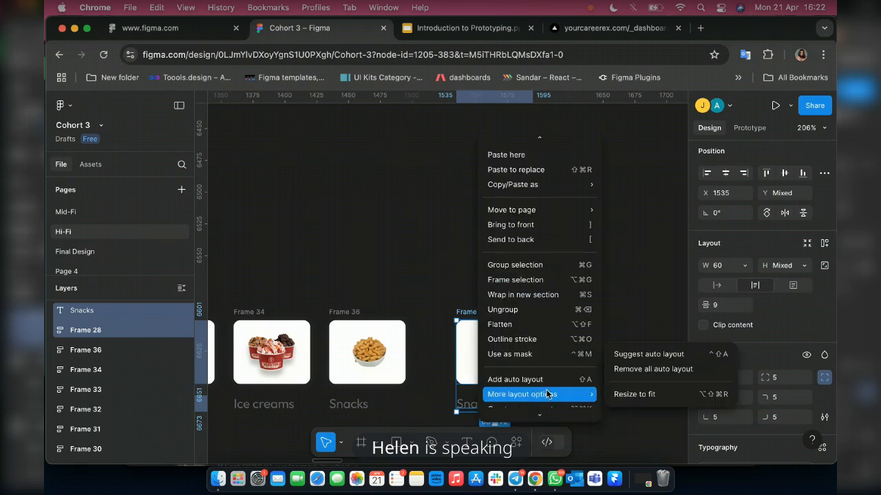
pyautogui.click(640, 379)
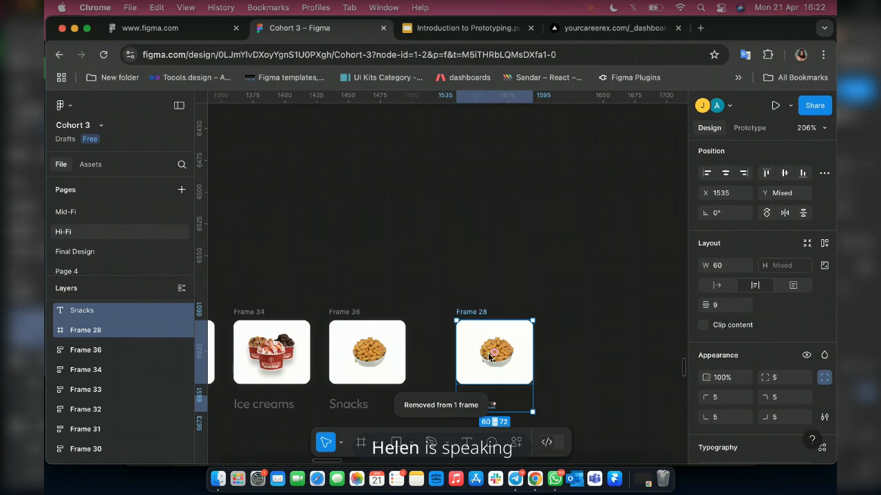
pyautogui.press('Escape')
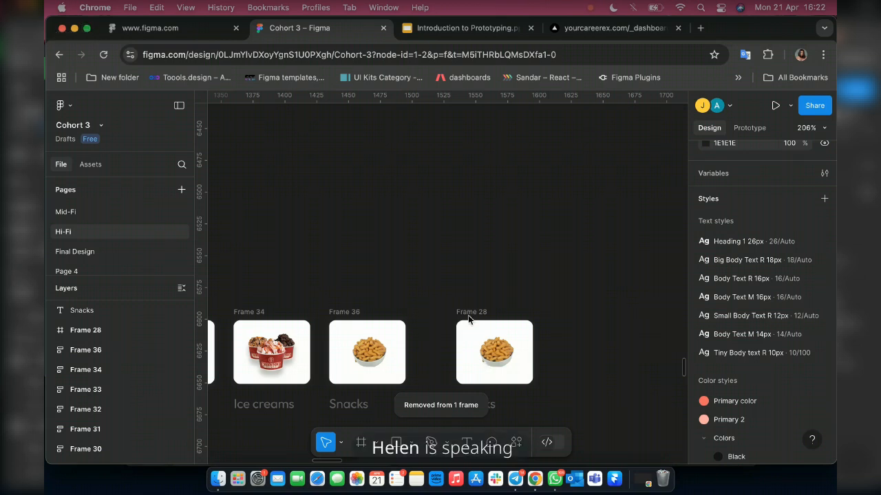
pyautogui.press('super+z')
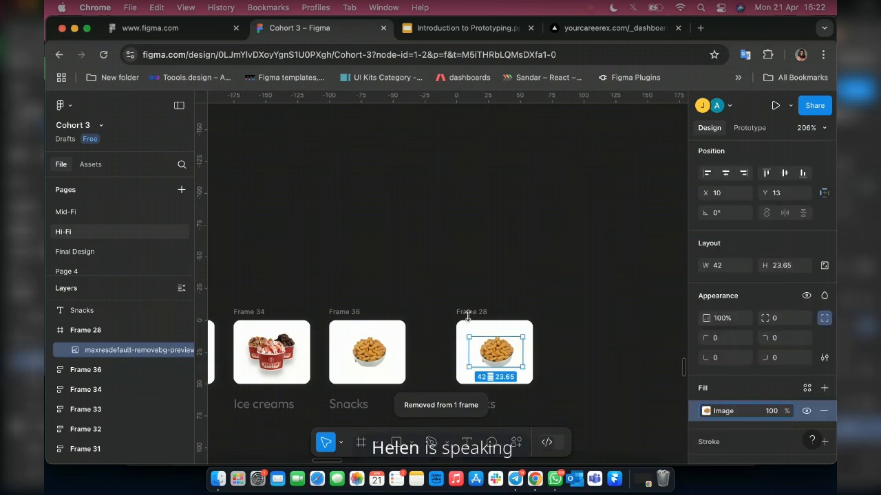
# Search Google for "soup in nigeria" in a new browser tab and show the image results.
pyautogui.click(700, 29)
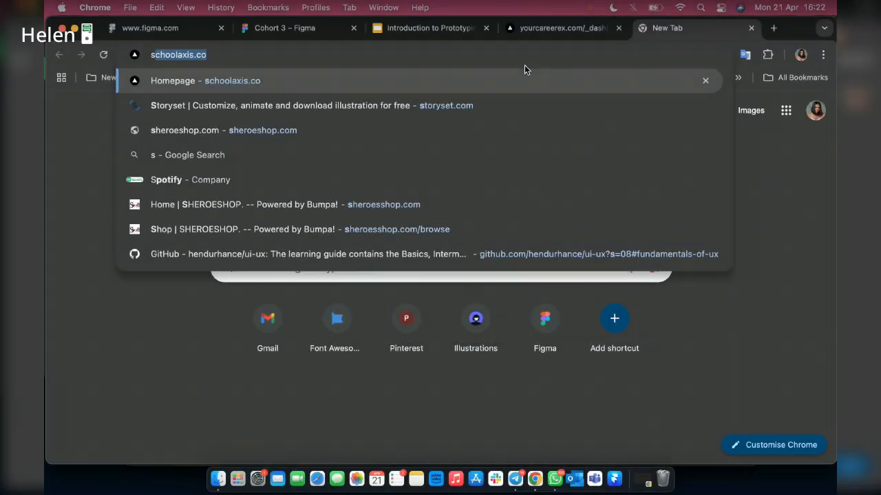
pyautogui.write('soup')
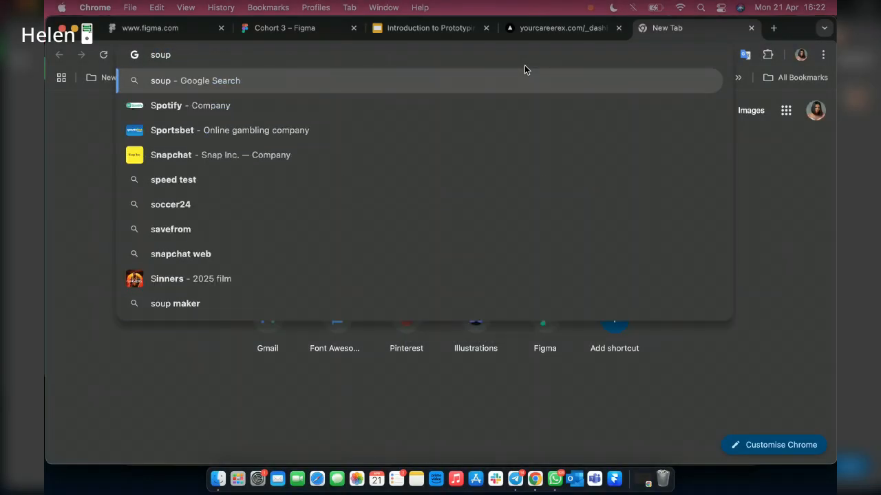
pyautogui.press('BackSpace')
pyautogui.press('BackSpace')
pyautogui.press('BackSpace')
pyautogui.press('BackSpace')
pyautogui.write('s')
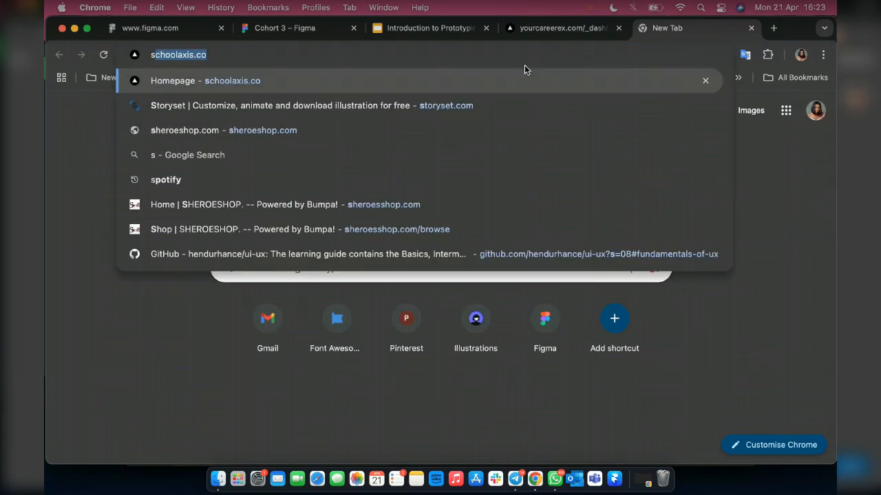
pyautogui.write('oup in nigeri')
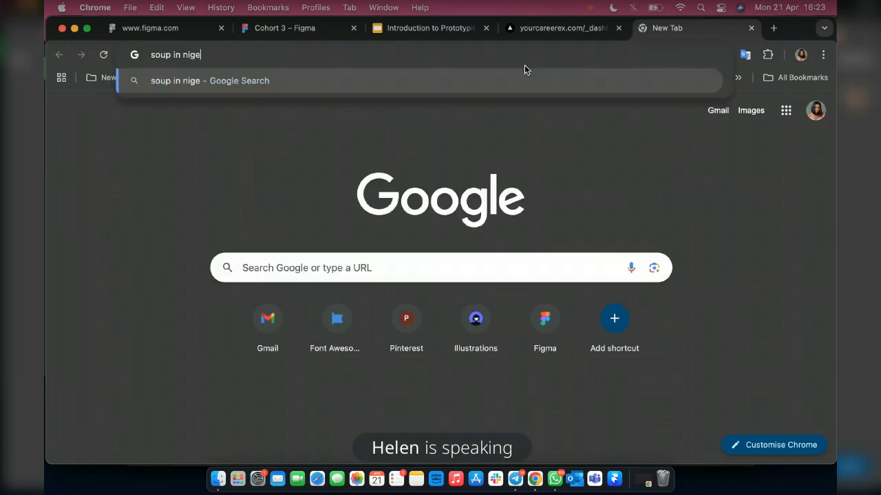
pyautogui.write('a')
pyautogui.press('Return')
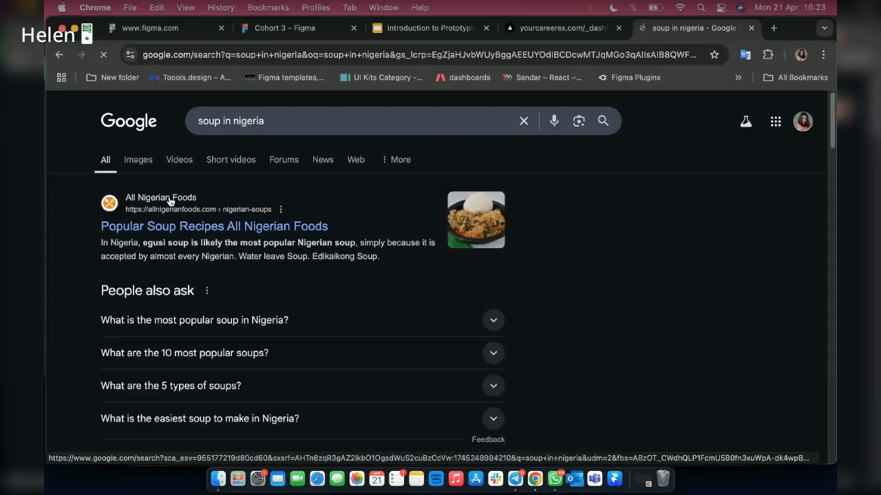
pyautogui.click(148, 159)
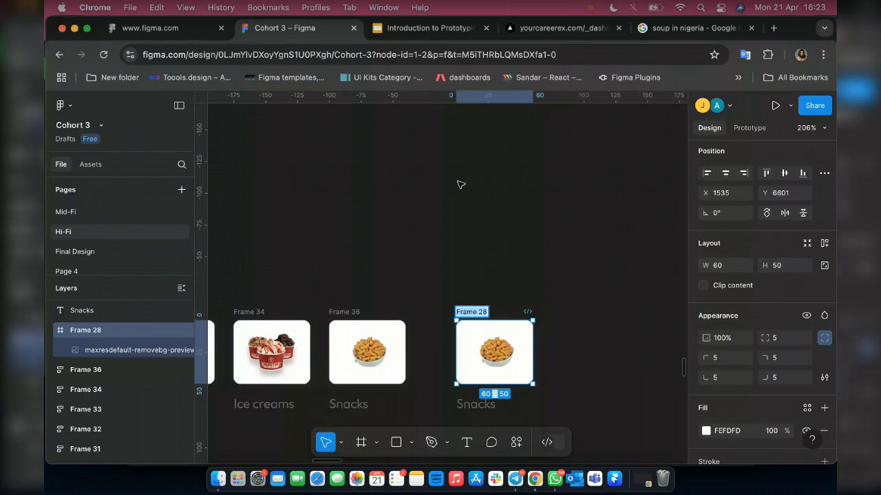
# Paste the copied egusi soup photo onto the Cohort 3 Figma canvas beside the duplicated Snacks card.
pyautogui.click(406, 177)
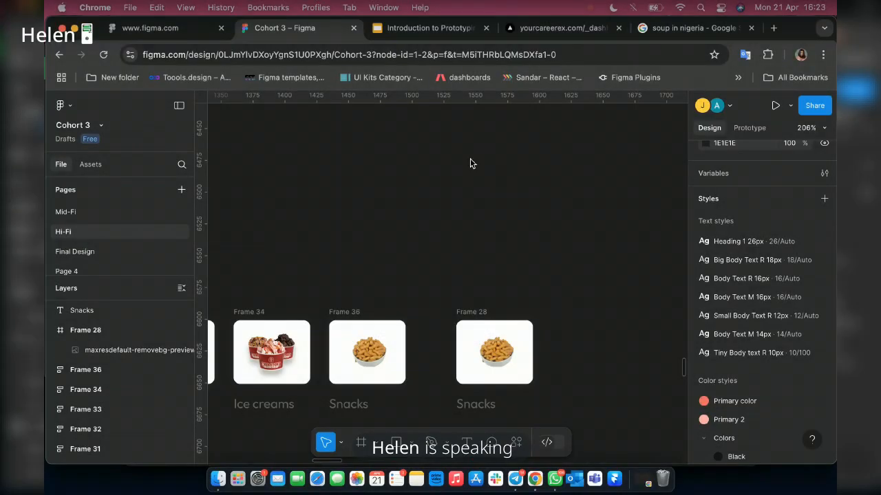
pyautogui.rightClick(470, 163)
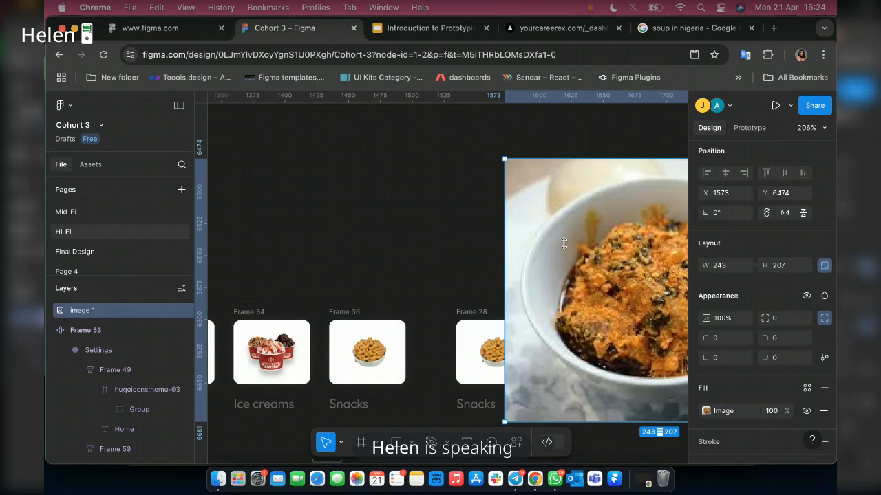
pyautogui.hscroll(5, 556, 311)
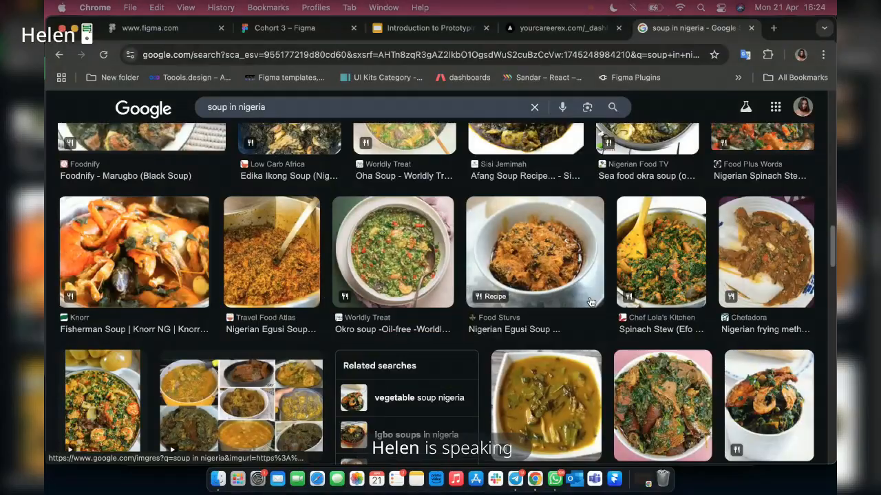
# Copy the Food Sturvs egusi soup image from the Google image results for "soup in nigeria".
pyautogui.scroll(-3, 390, 362)
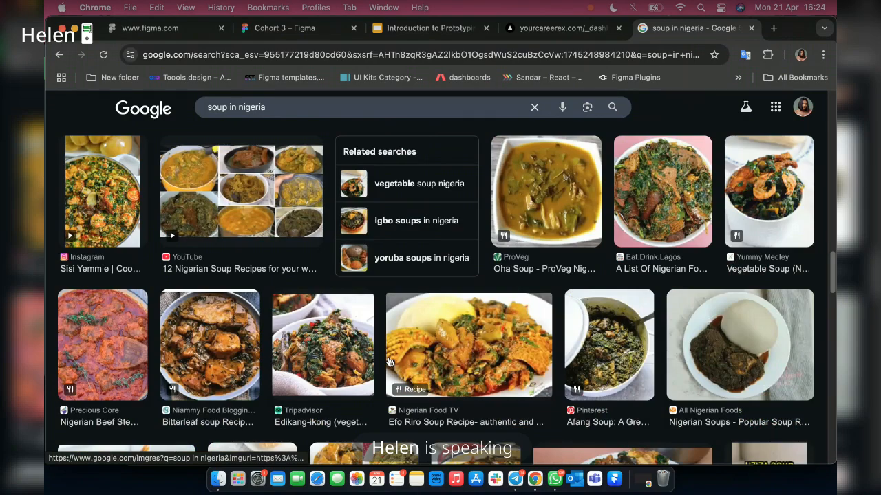
pyautogui.scroll(3, 540, 249)
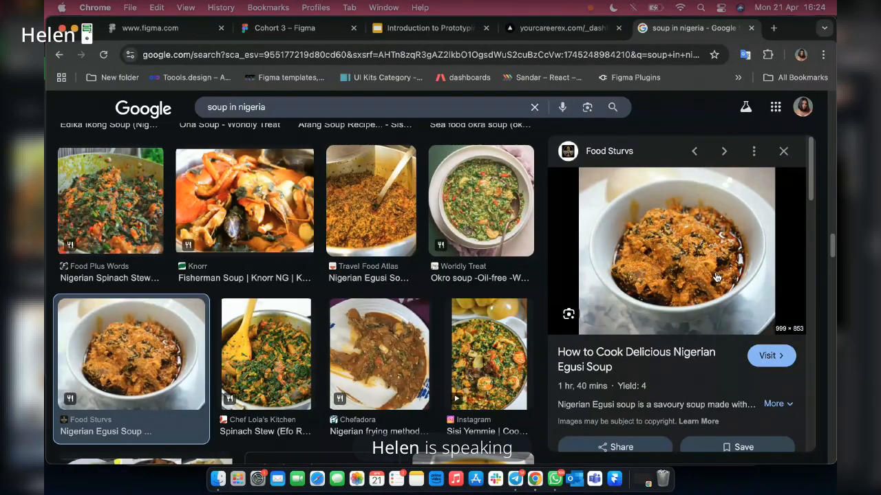
pyautogui.rightClick(662, 219)
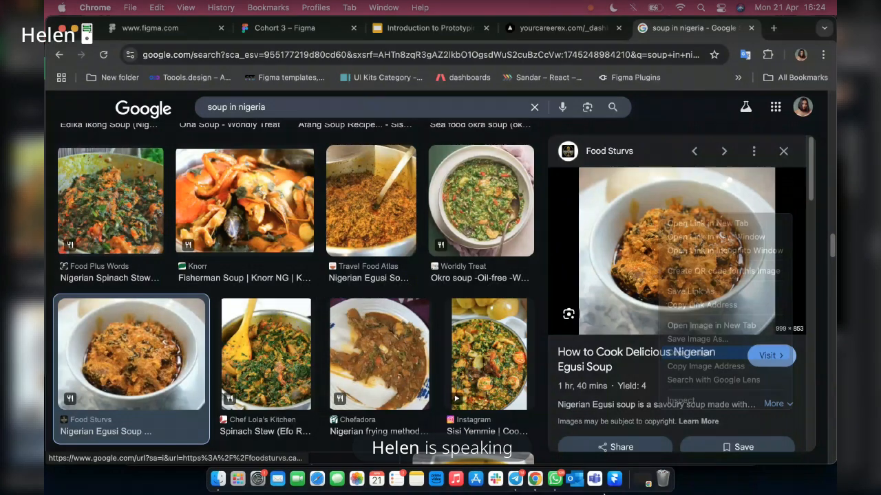
pyautogui.click(688, 353)
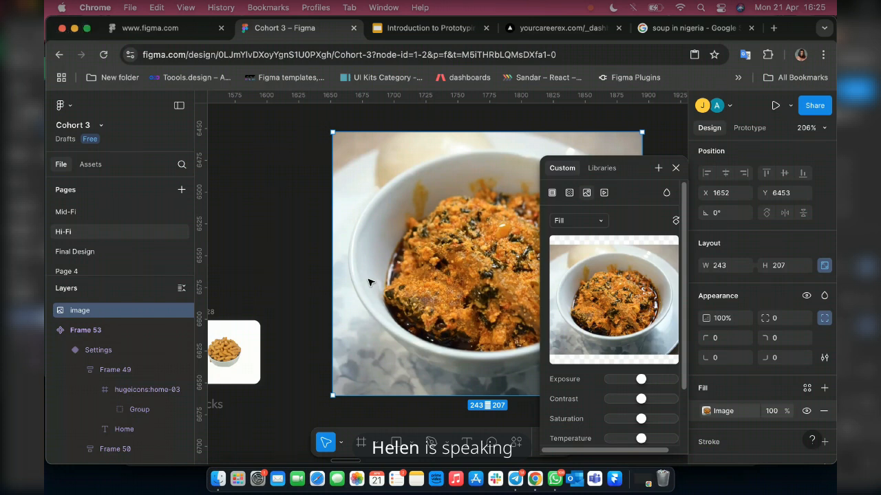
# Select the egusi soup image in Figma, find the Remove BG plugin by searching "remove" and open its run options.
pyautogui.click(676, 169)
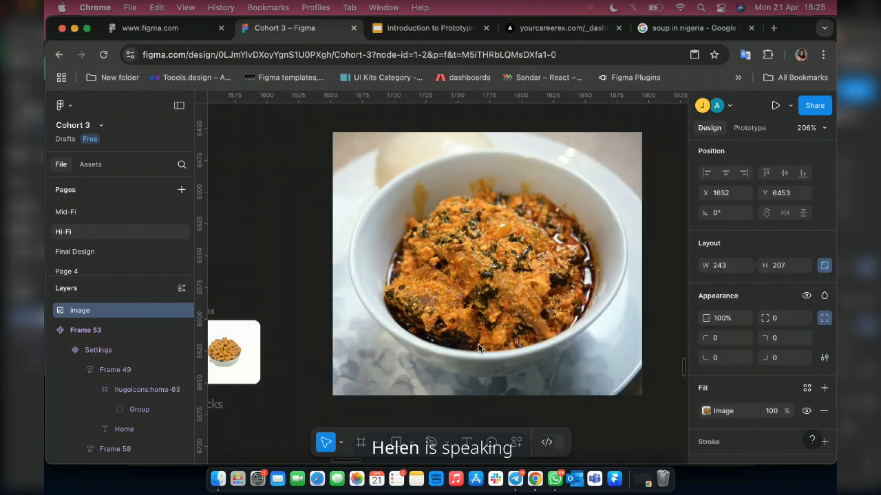
pyautogui.click(480, 349)
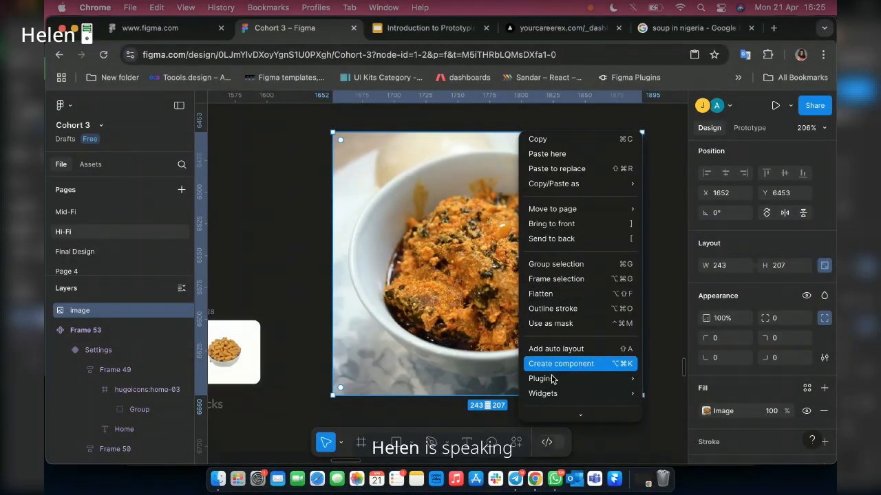
pyautogui.moveTo(544, 381)
pyautogui.moveTo(547, 359)
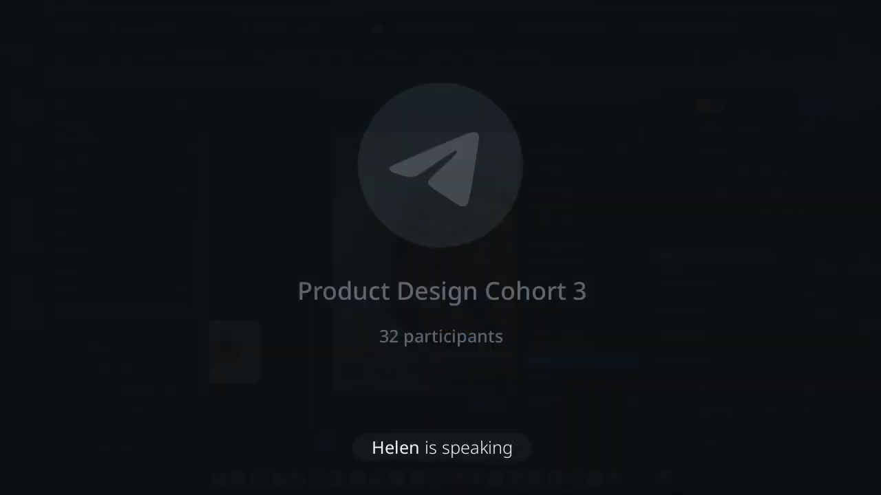
pyautogui.click(684, 360)
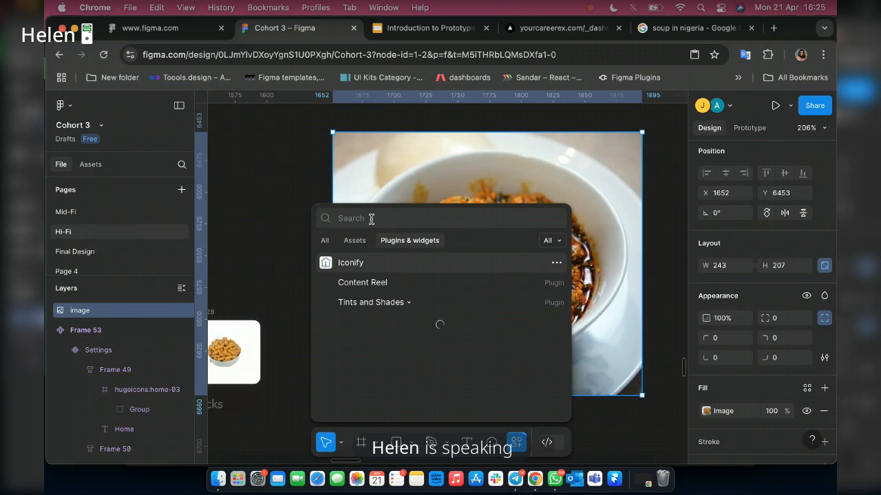
pyautogui.write('remove')
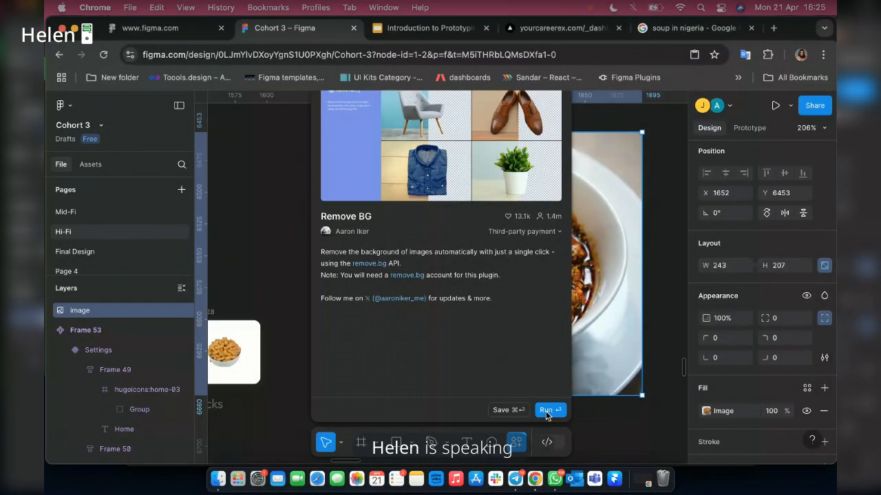
pyautogui.click(545, 411)
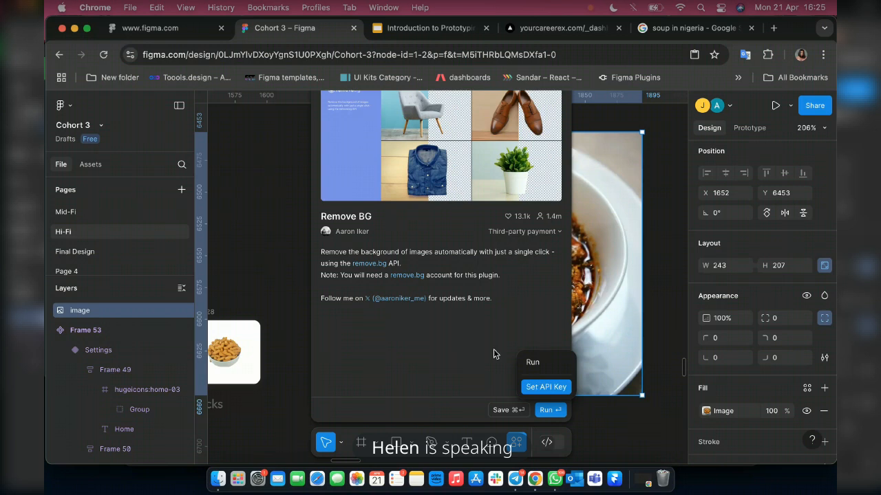
# Open the Remove BG plugin's API key setup and follow its dashboard link to the remove.bg website.
pyautogui.click(546, 387)
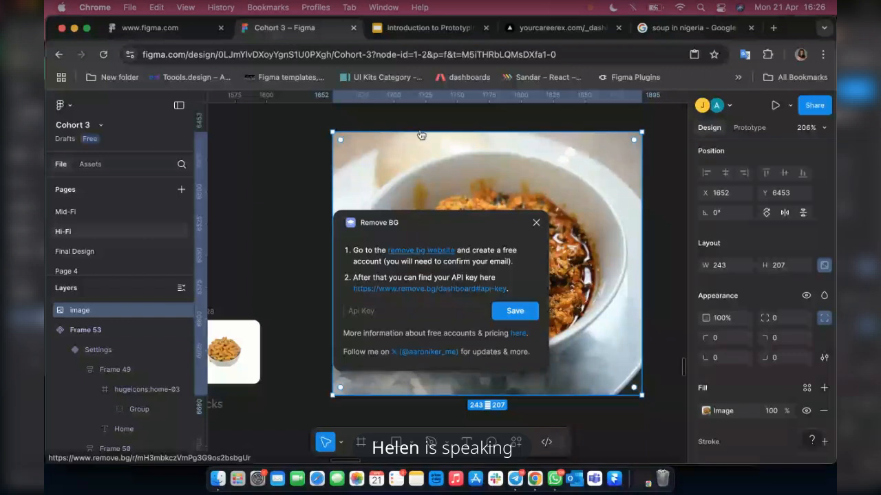
pyautogui.click(430, 289)
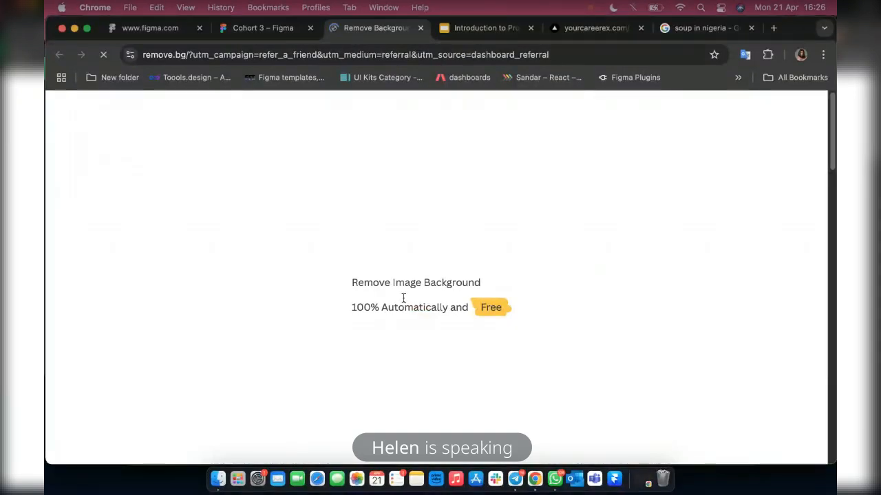
pyautogui.click(774, 29)
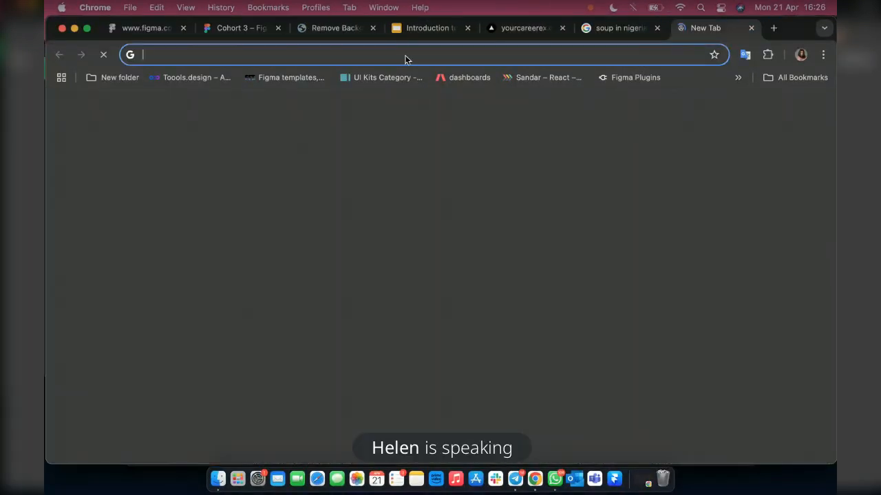
pyautogui.write('g')
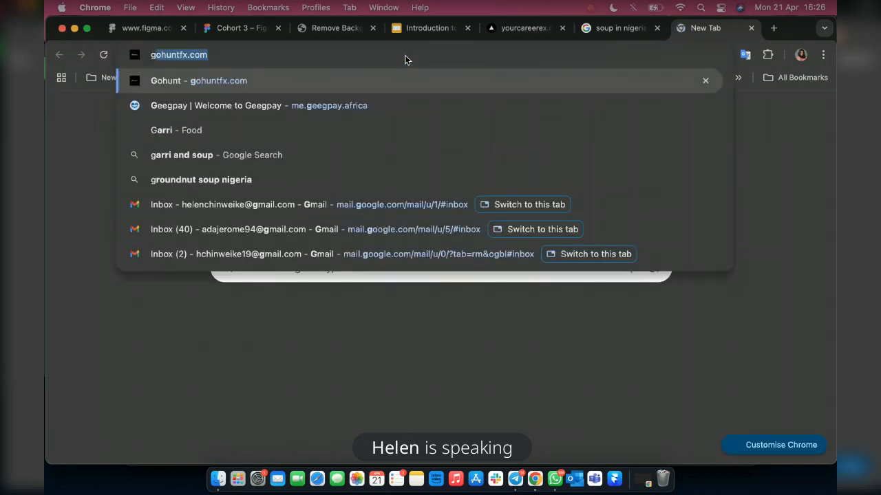
pyautogui.write('m')
pyautogui.click(256, 230)
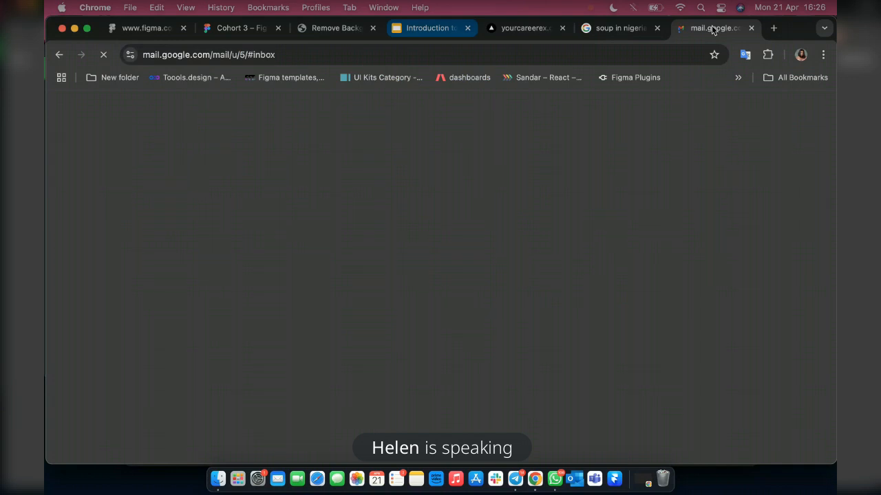
pyautogui.moveTo(712, 29); pyautogui.dragTo(161, 26)
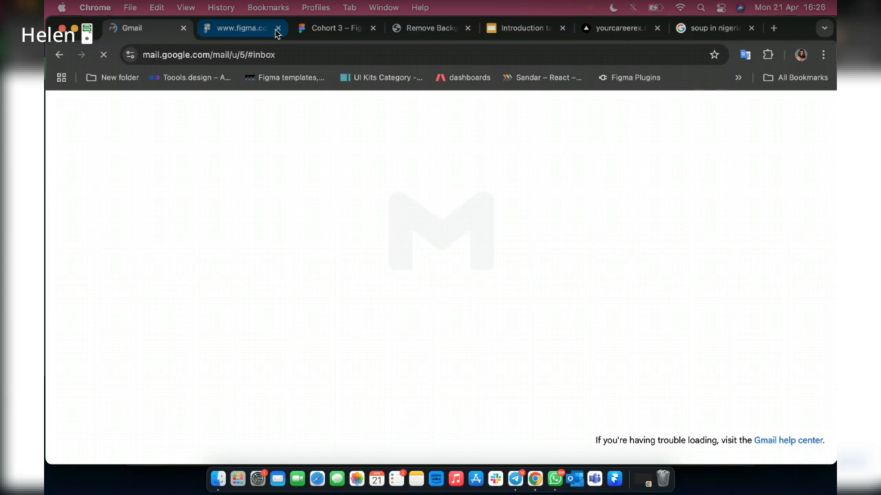
pyautogui.click(277, 28)
# Return to the remove.bg site and open its Kaleido account sign-up page.
pyautogui.click(329, 30)
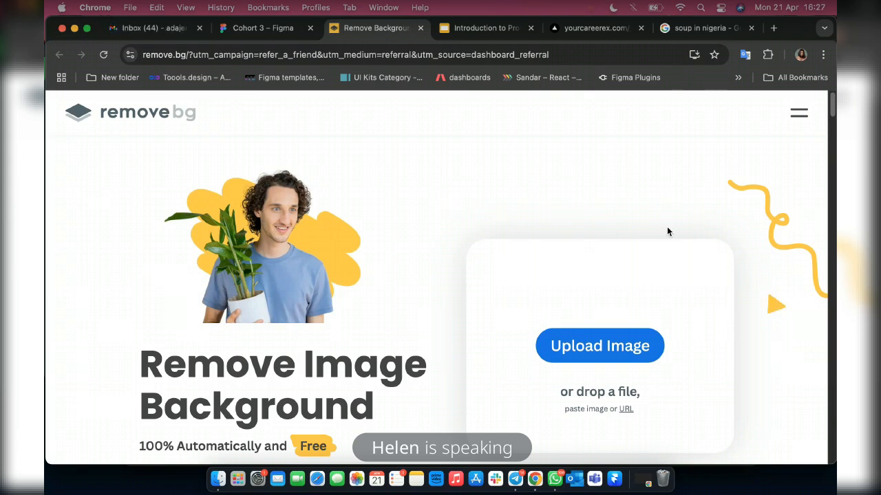
pyautogui.click(800, 117)
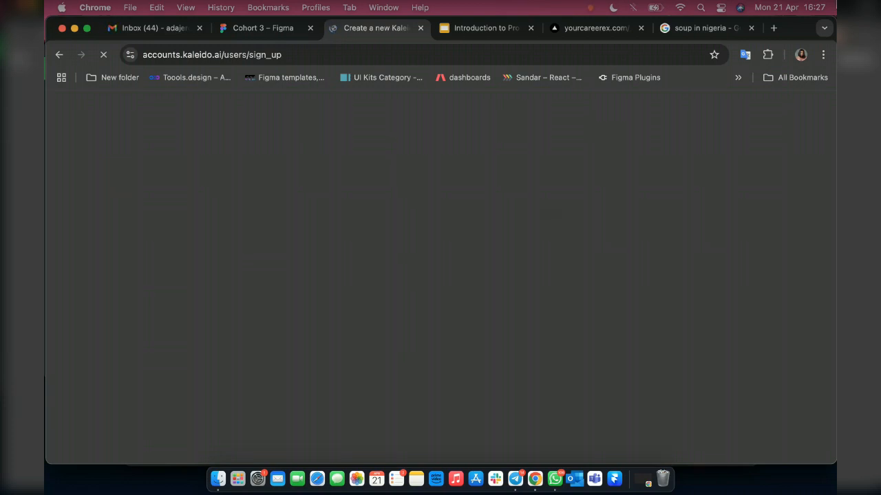
pyautogui.click(679, 8)
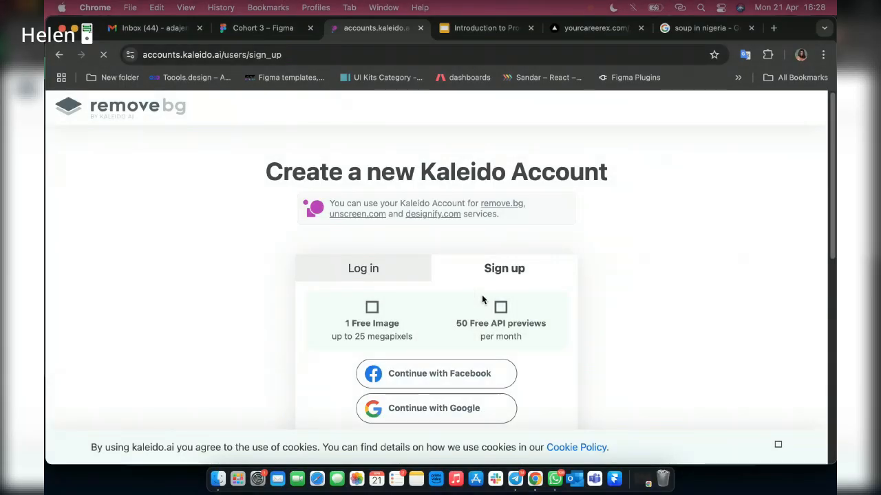
# Sign up for Kaleido with Google, choosing the account whose inbox is open and consenting to continue.
pyautogui.scroll(-2, 483, 300)
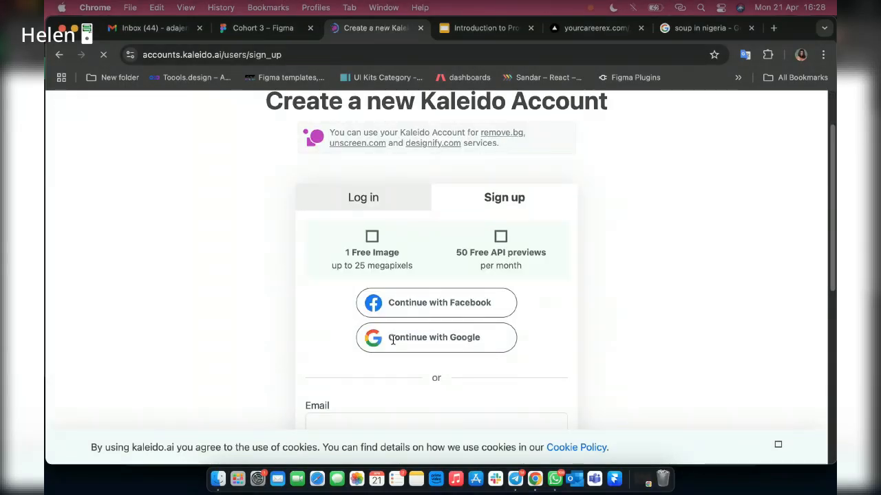
pyautogui.scroll(-2, 464, 334)
pyautogui.scroll(-2, 465, 334)
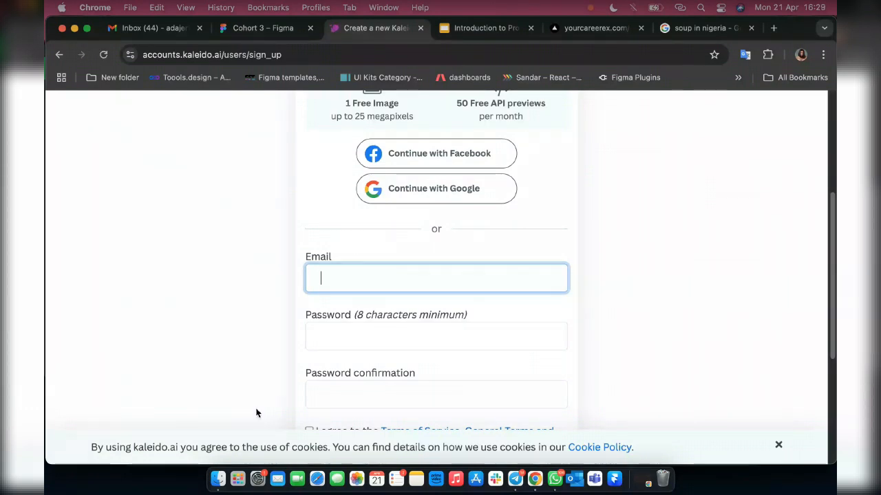
pyautogui.click(429, 192)
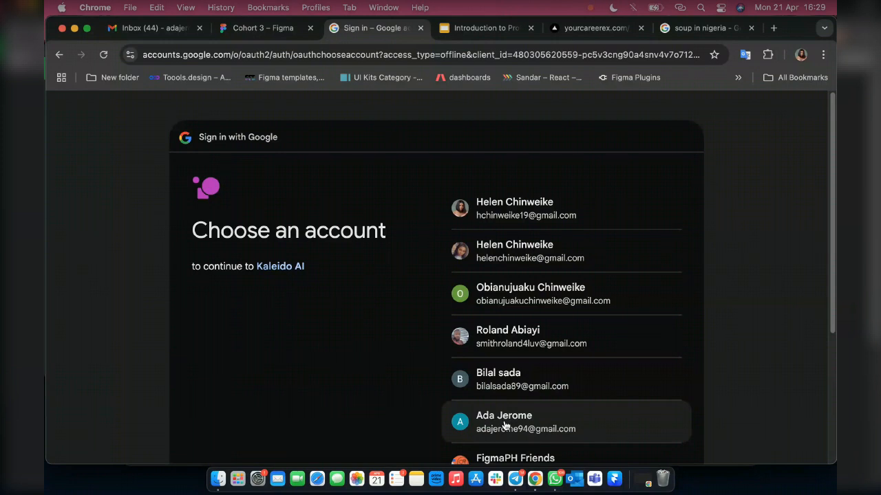
pyautogui.click(504, 426)
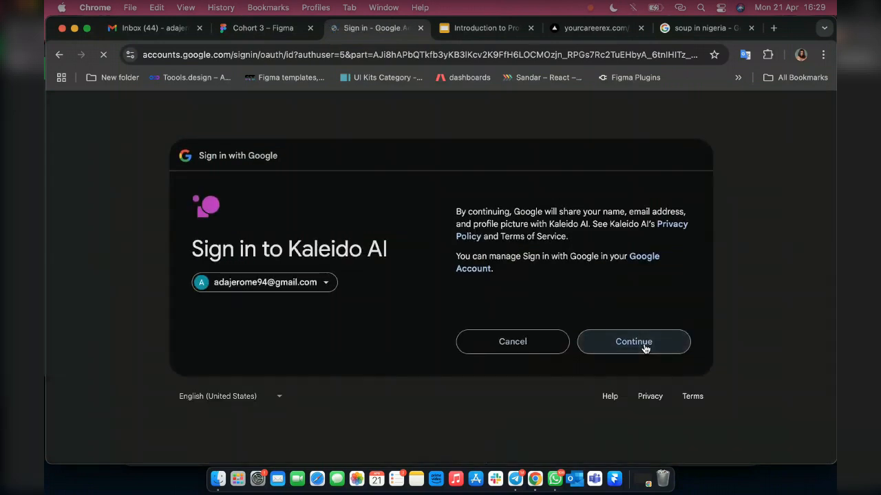
pyautogui.click(645, 349)
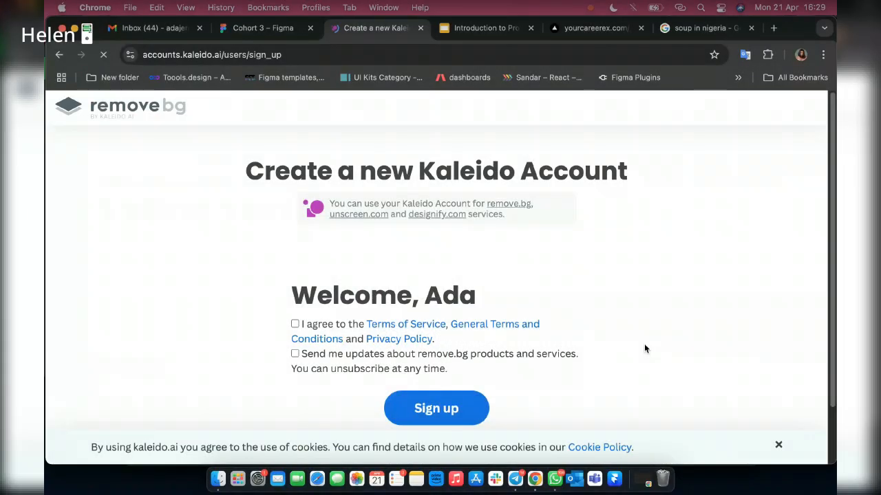
# Agree to the Terms of Service, General Terms and Conditions and Privacy Policy, and submit the Kaleido sign-up without product updates.
pyautogui.scroll(-1, 644, 349)
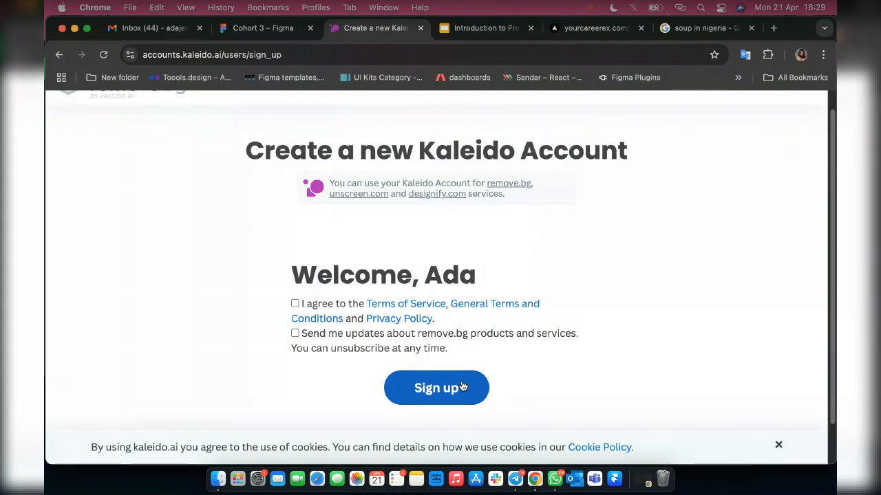
pyautogui.click(463, 387)
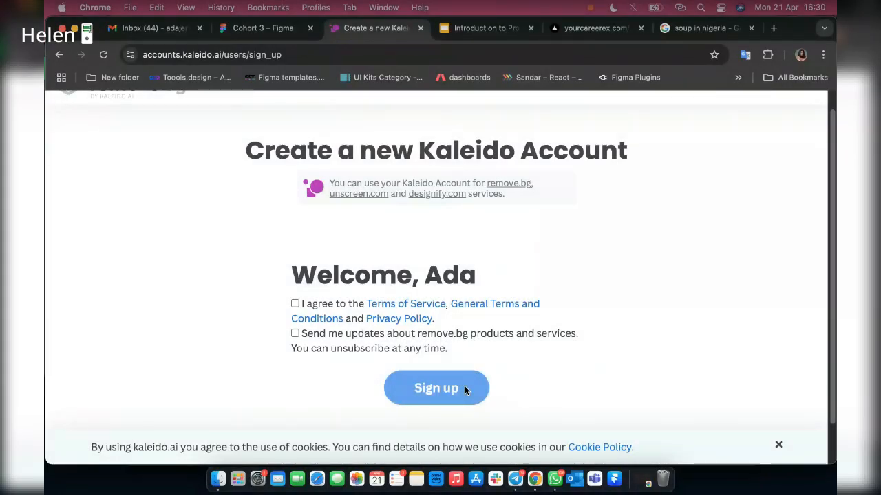
pyautogui.click(294, 304)
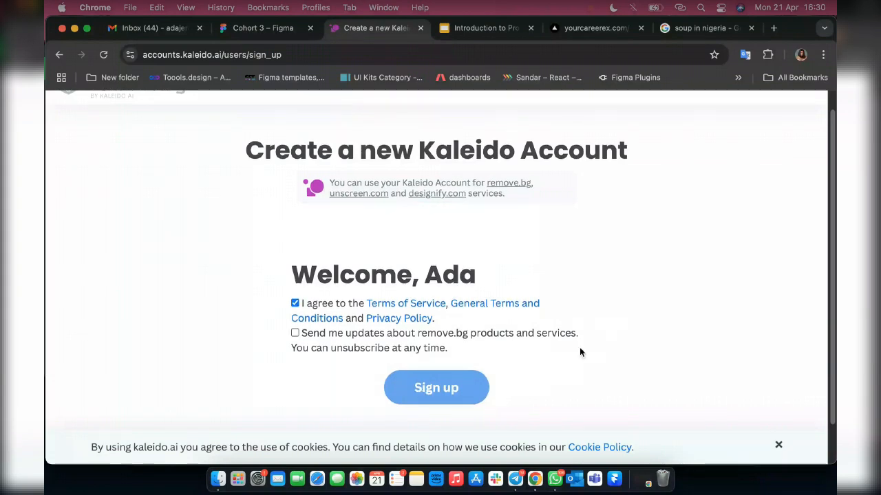
pyautogui.scroll(-1, 579, 347)
pyautogui.scroll(2, 579, 348)
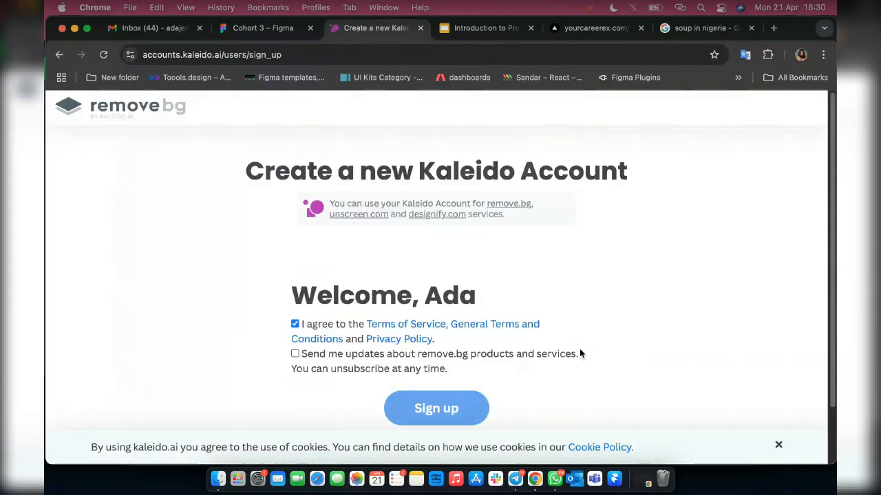
pyautogui.click(406, 412)
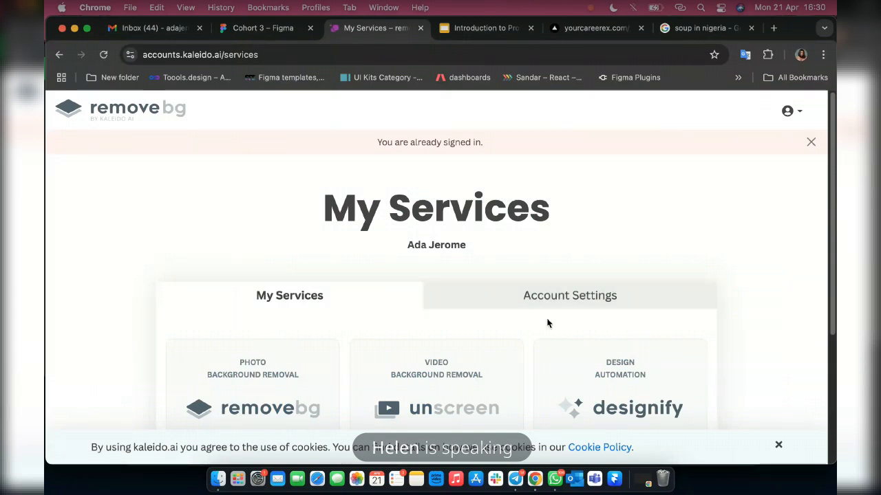
# Look through the Kaleido account's My Services and Account Settings pages for the API key.
pyautogui.scroll(-1, 481, 341)
pyautogui.scroll(-2, 419, 360)
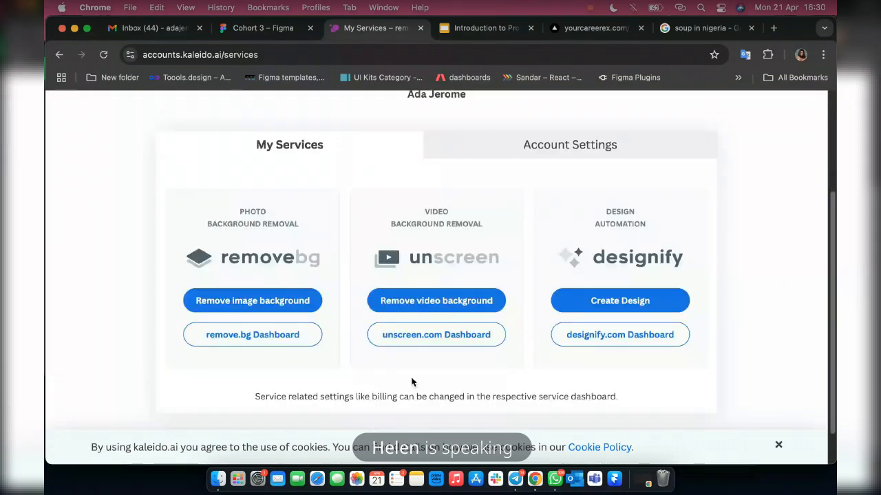
pyautogui.click(263, 27)
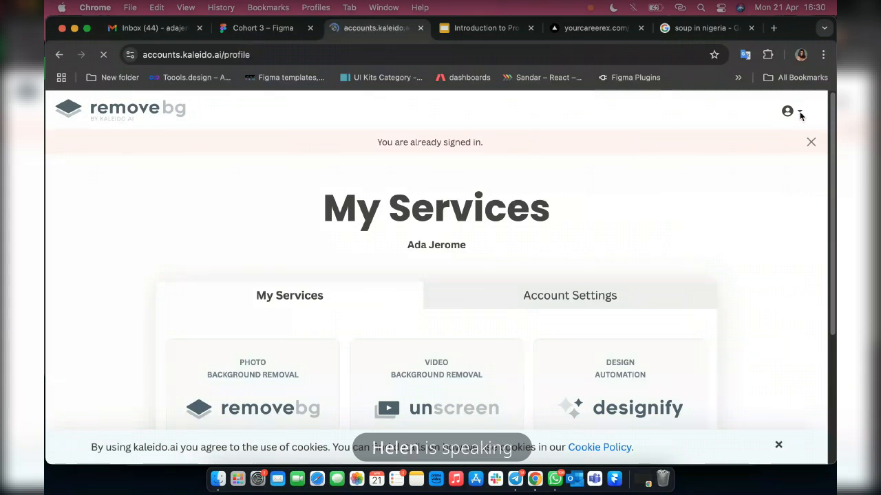
pyautogui.click(563, 270)
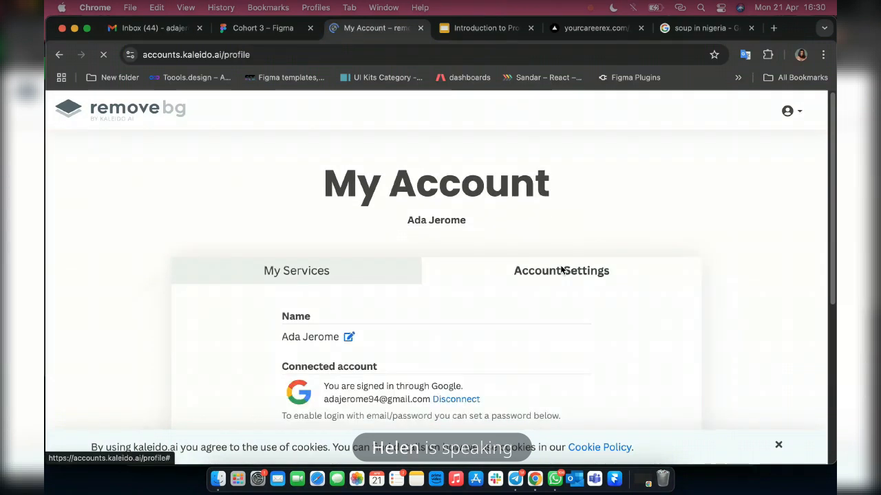
pyautogui.click(799, 112)
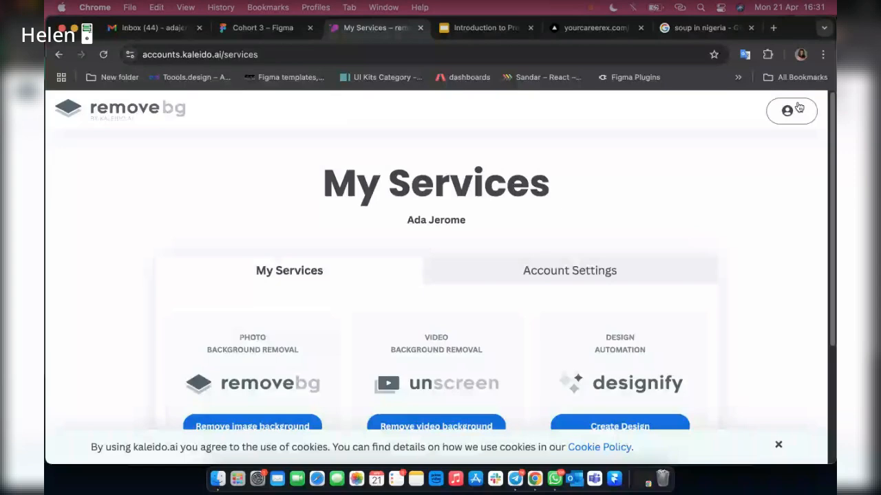
# Follow the API key dashboard link from the Remove BG plugin in Figma again and dismiss the sign-in notice on remove.bg.
pyautogui.click(263, 28)
pyautogui.click(385, 289)
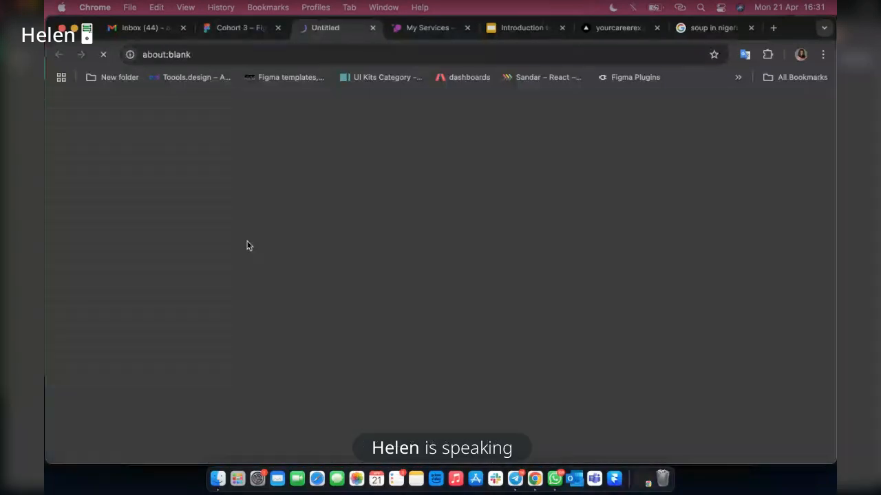
pyautogui.click(242, 29)
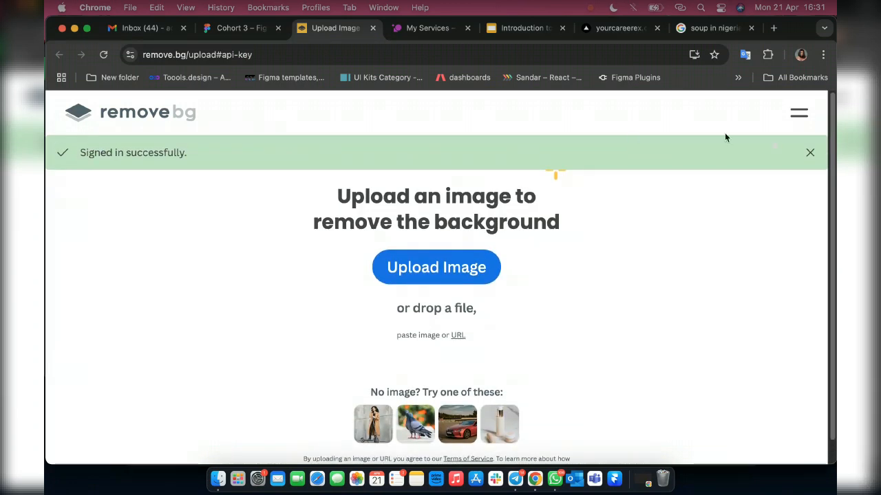
pyautogui.click(810, 153)
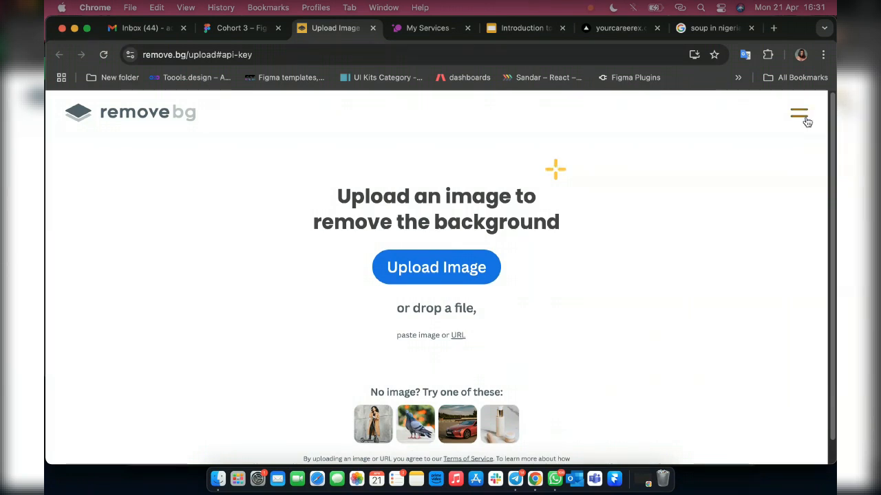
# Look through the remove.bg site menu and the image upload page for the API key.
pyautogui.click(805, 120)
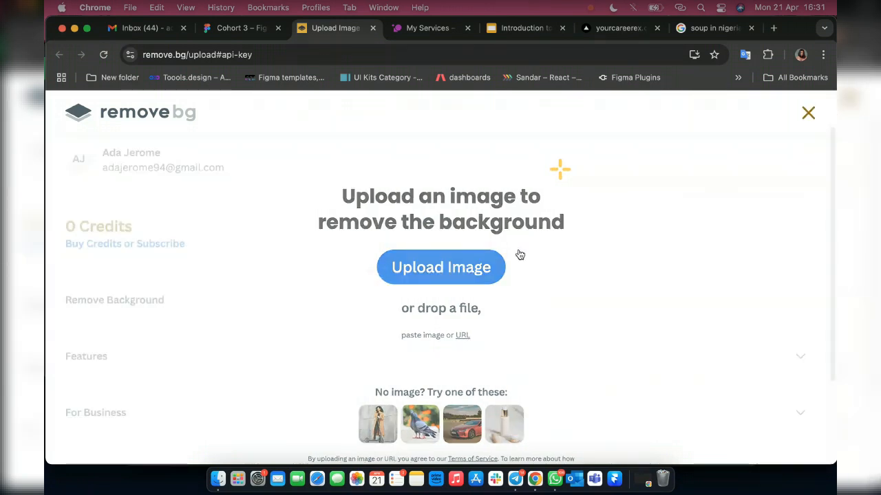
pyautogui.scroll(-3, 174, 386)
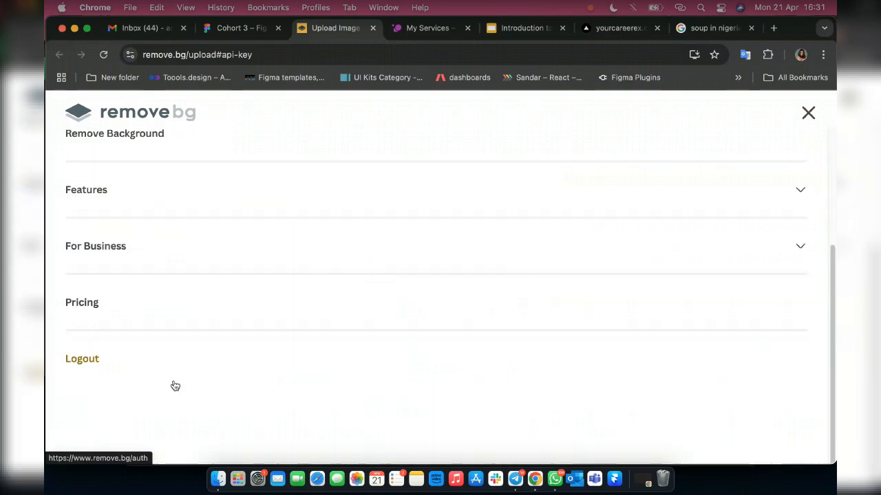
pyautogui.scroll(3, 296, 120)
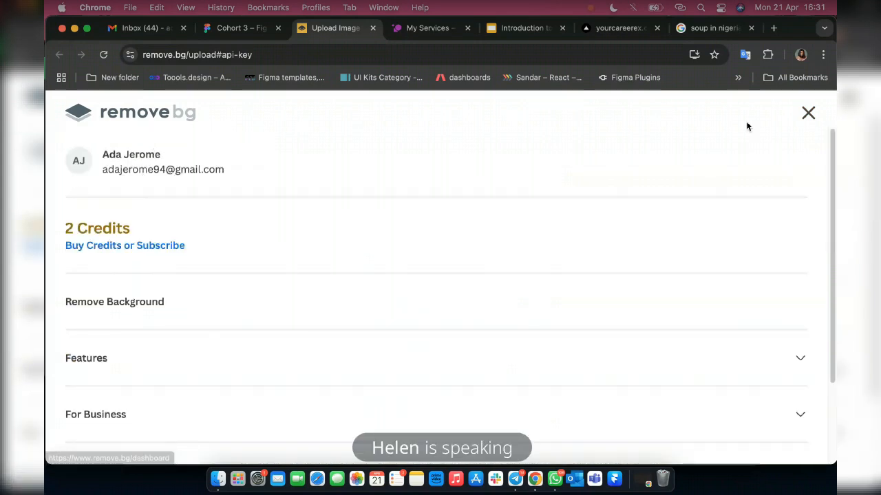
pyautogui.click(808, 114)
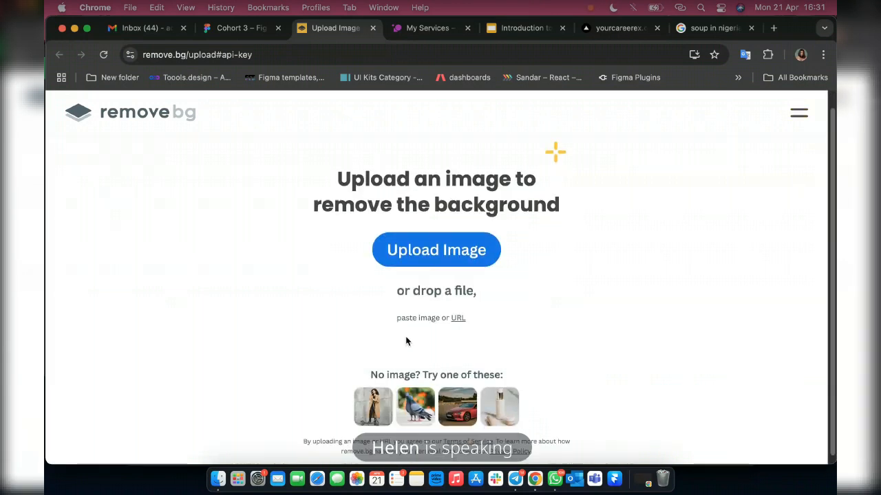
pyautogui.scroll(-1, 406, 340)
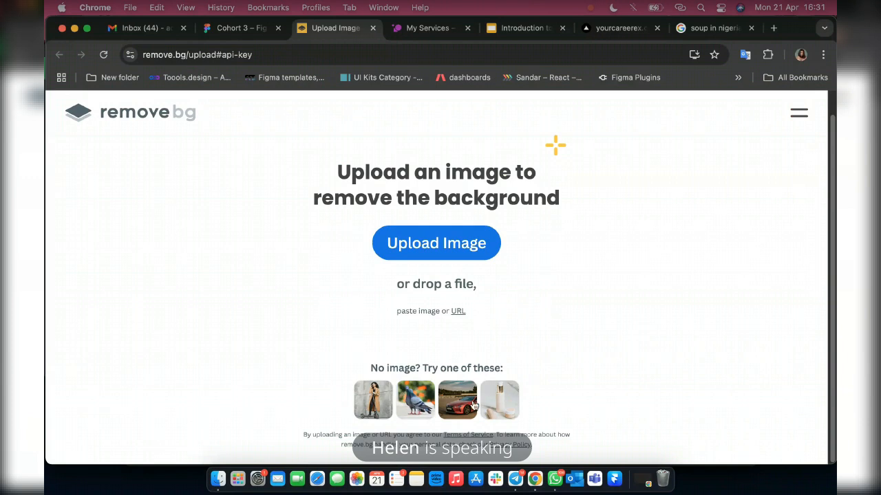
pyautogui.scroll(1, 473, 406)
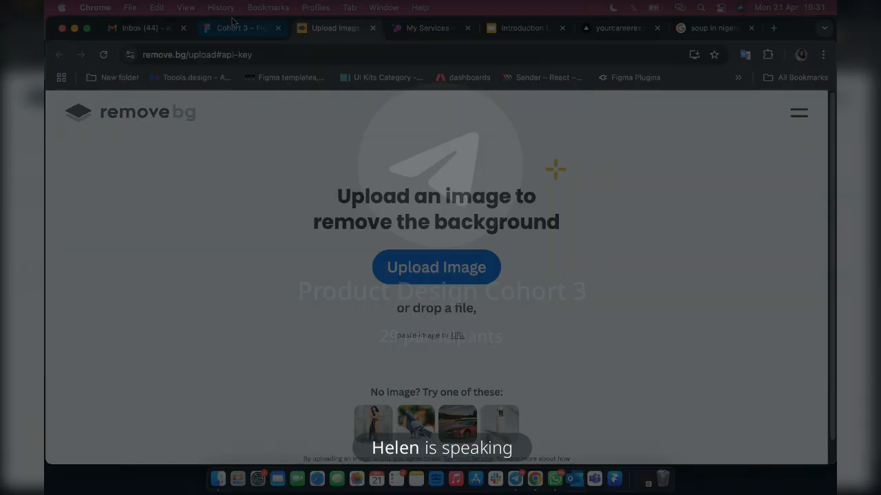
# Reopen the remove.bg API key dashboard from the plugin's link in Figma and create a new API key with the default label.
pyautogui.click(233, 27)
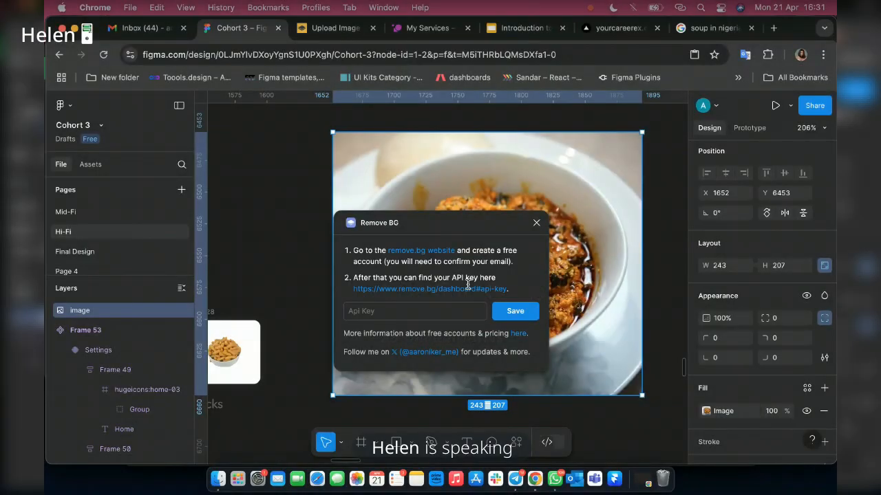
pyautogui.click(467, 287)
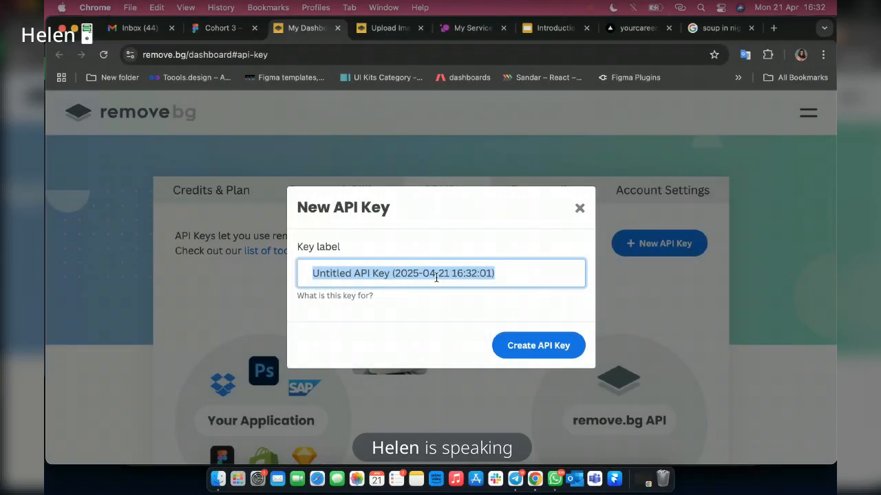
pyautogui.click(538, 352)
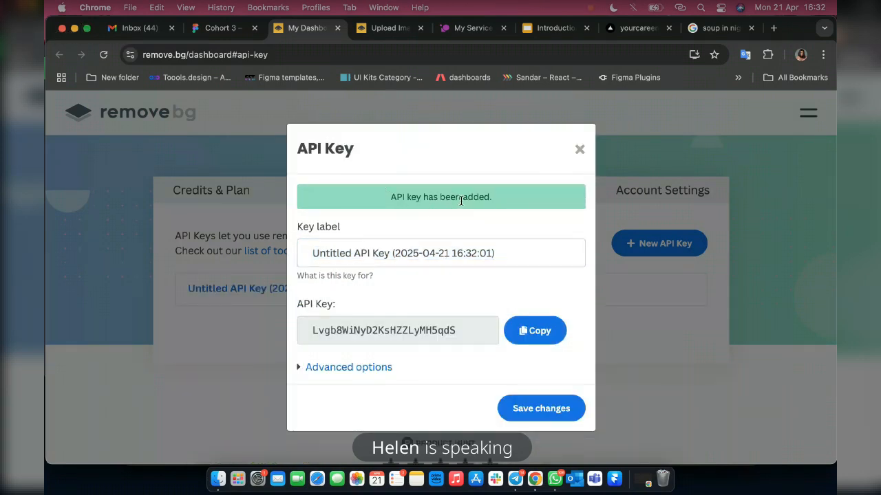
# Copy the new API key from remove.bg, switch to Figma and save it in the Remove BG plugin's API key field.
pyautogui.click(551, 339)
pyautogui.hotkey('ctrl', 'c')
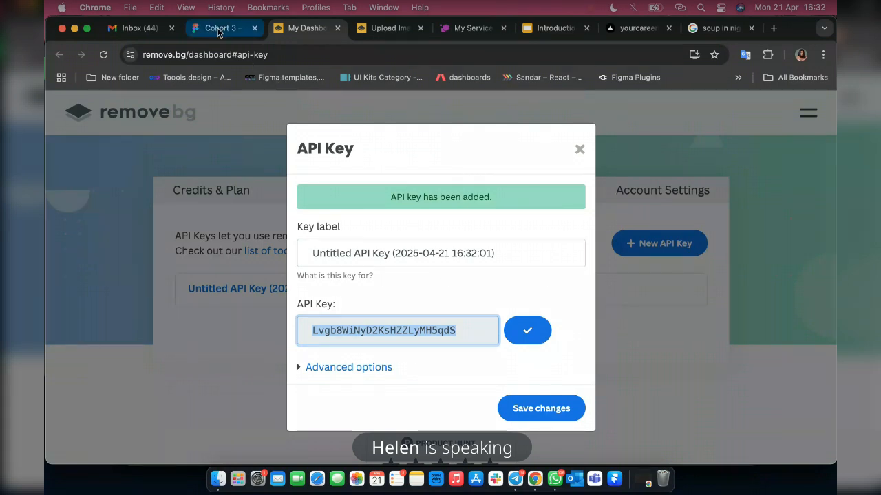
pyautogui.click(218, 31)
pyautogui.click(413, 311)
pyautogui.hotkey('ctrl', 'v')
pyautogui.click(516, 313)
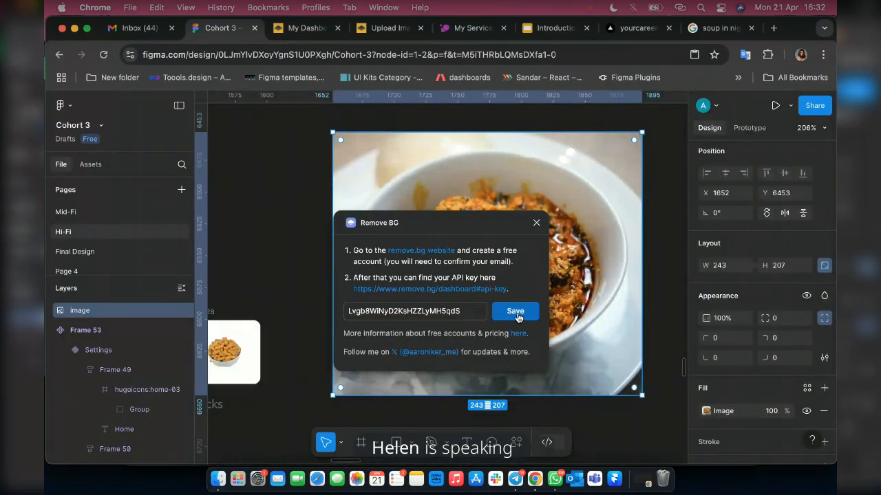
pyautogui.click(516, 314)
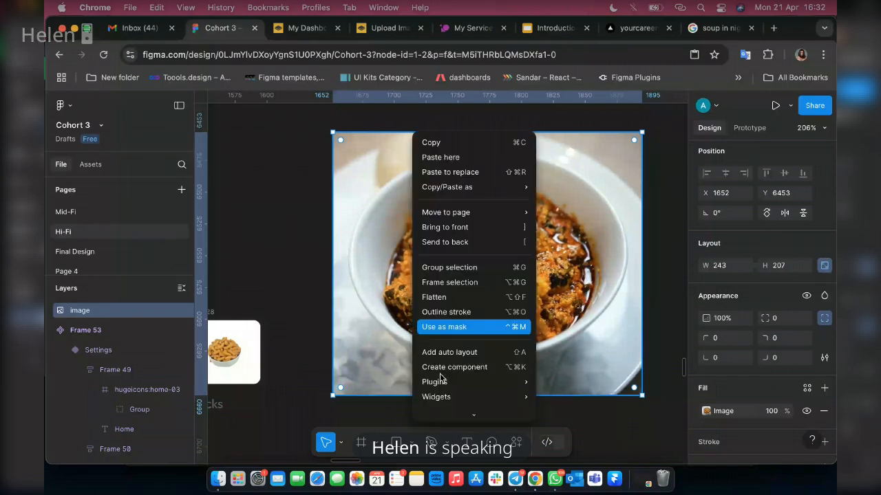
# Remove the background of the selected egusi soup image with the Remove BG plugin.
pyautogui.moveTo(528, 387)
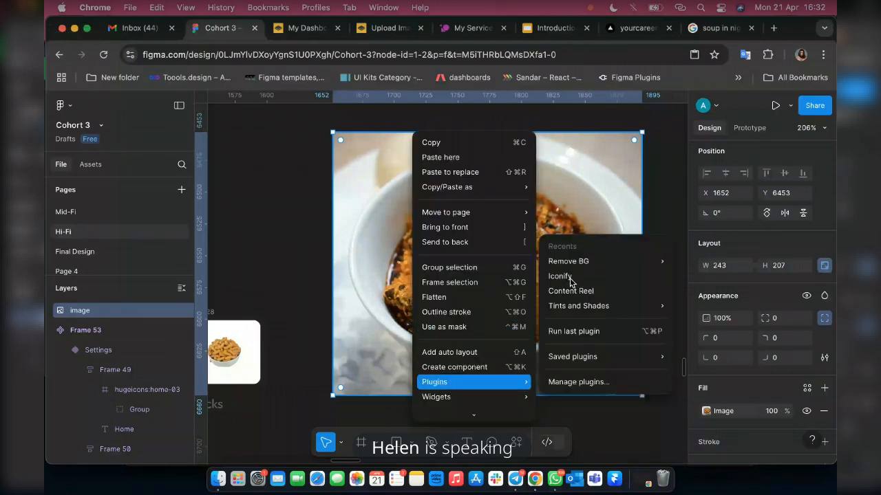
pyautogui.moveTo(619, 261)
pyautogui.click(678, 261)
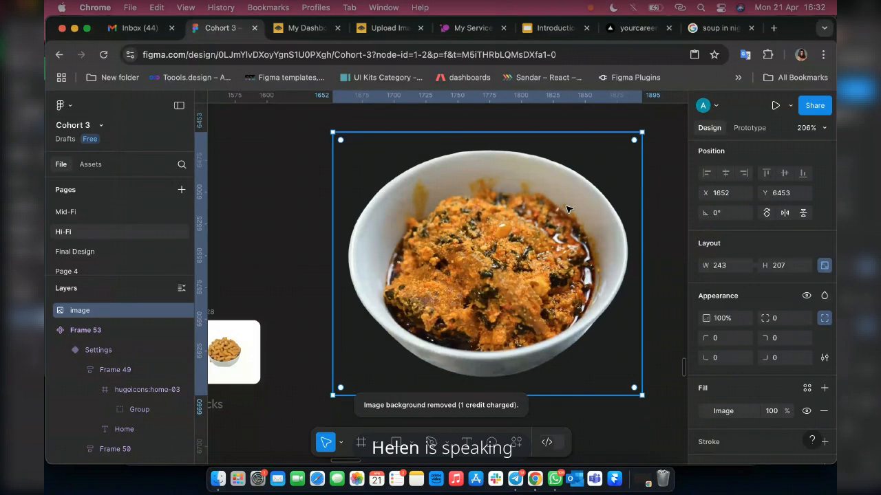
# Scale the soup image down proportionally to about 56 × 47.7 and move it beside the Frame 28 snacks card.
pyautogui.scroll(-3, 568, 208)
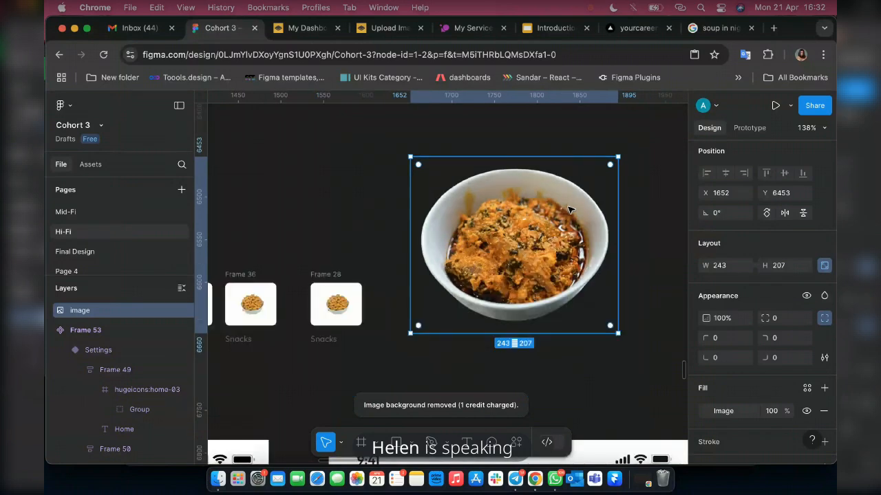
pyautogui.scroll(-3, 568, 209)
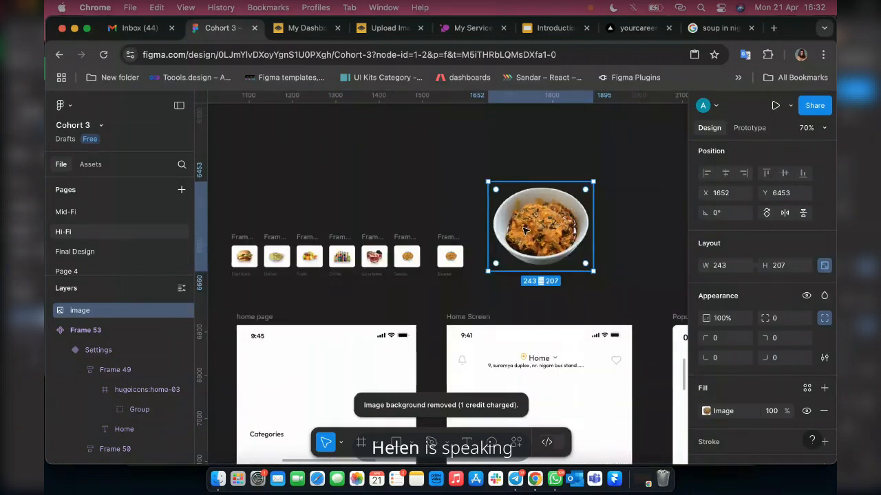
pyautogui.scroll(5, 508, 237)
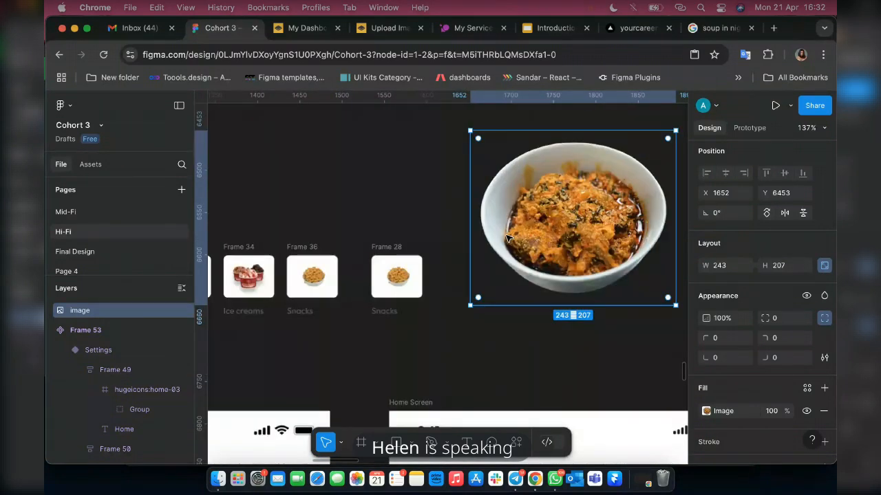
pyautogui.scroll(-2, 508, 237)
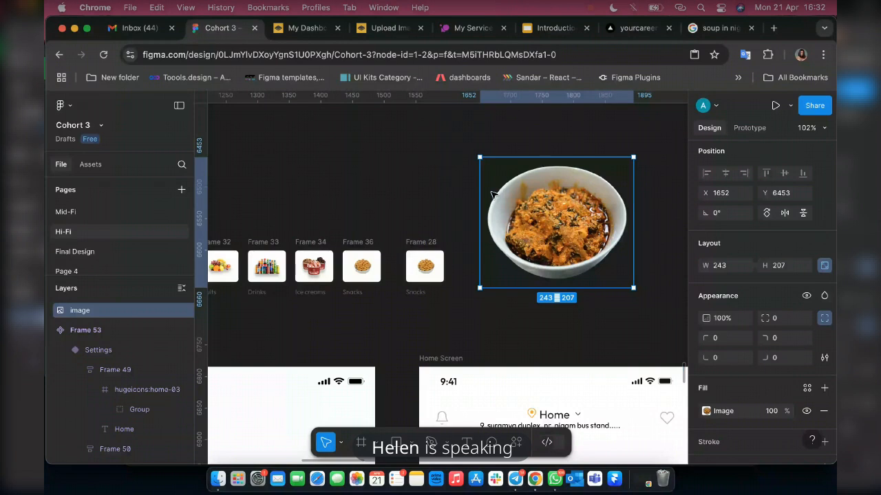
pyautogui.click(342, 446)
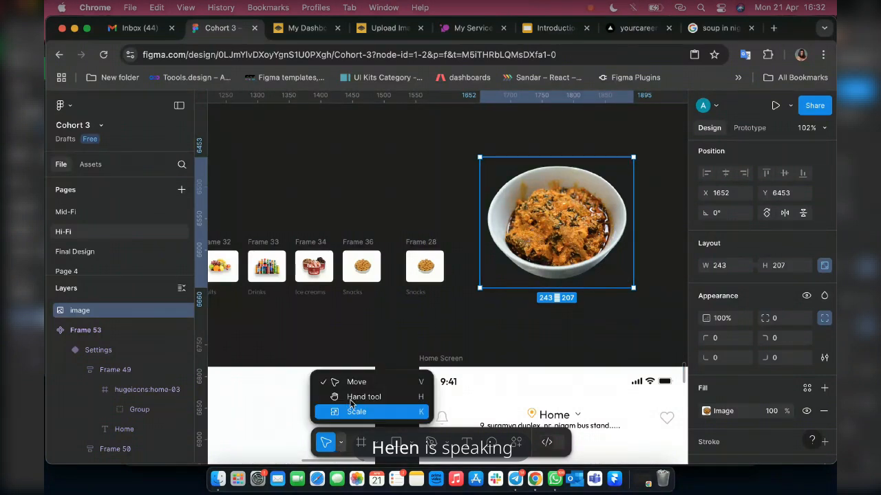
pyautogui.click(388, 412)
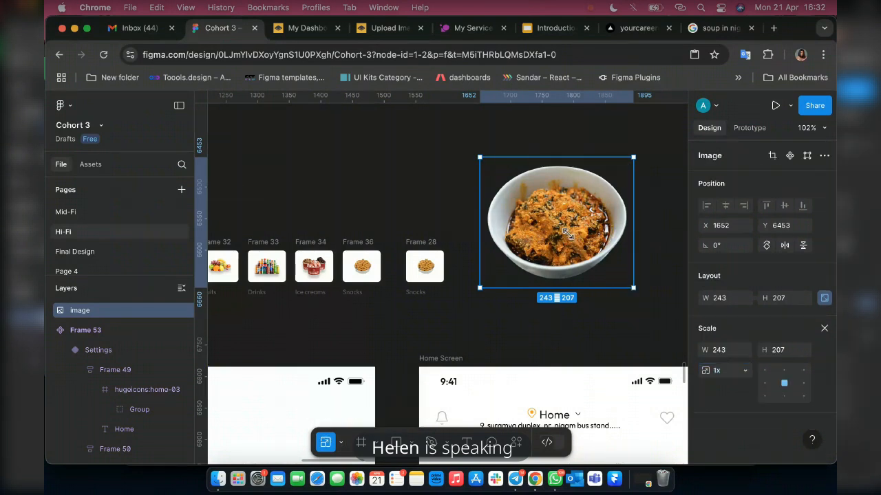
pyautogui.moveTo(536, 204); pyautogui.dragTo(497, 172)
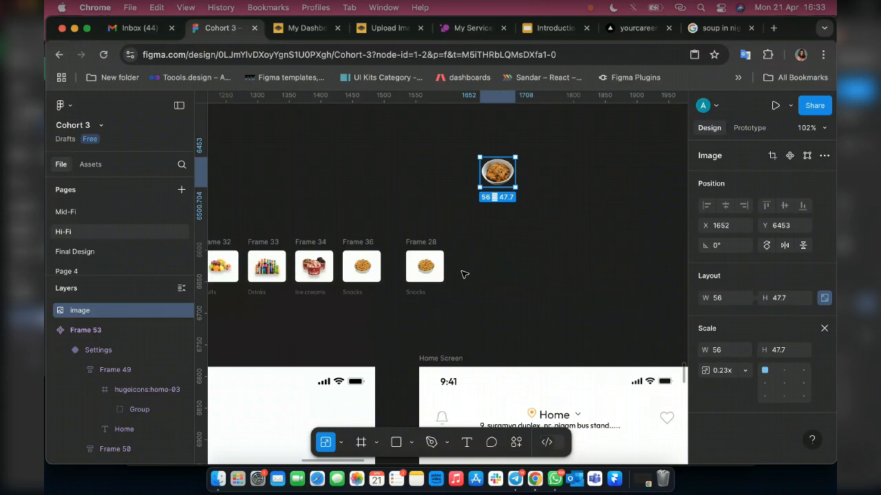
pyautogui.moveTo(490, 171); pyautogui.dragTo(463, 271)
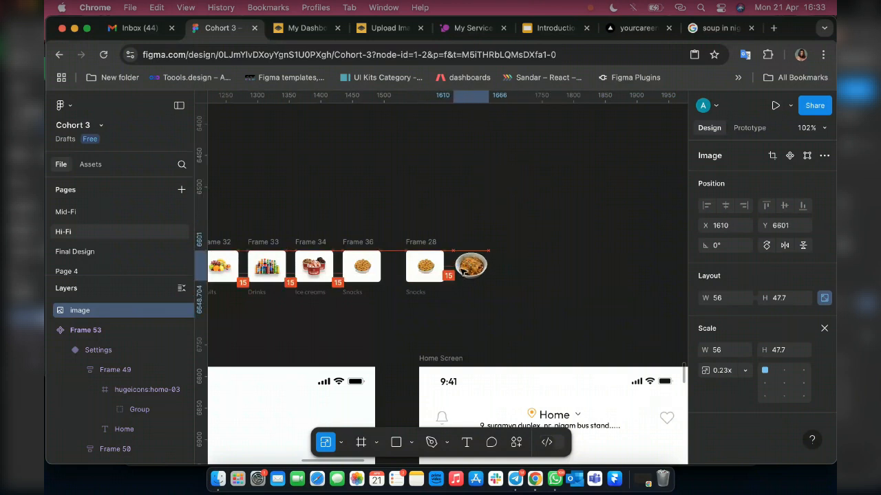
# Scale the soup image further down to about 35 × 29.81, reposition it beside Frame 28 and leave the Scale tool.
pyautogui.scroll(10, 461, 273)
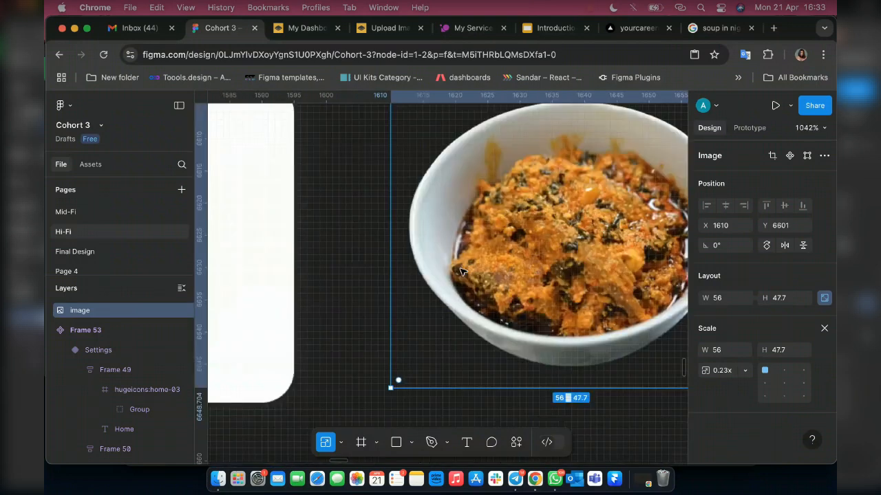
pyautogui.scroll(-5, 461, 273)
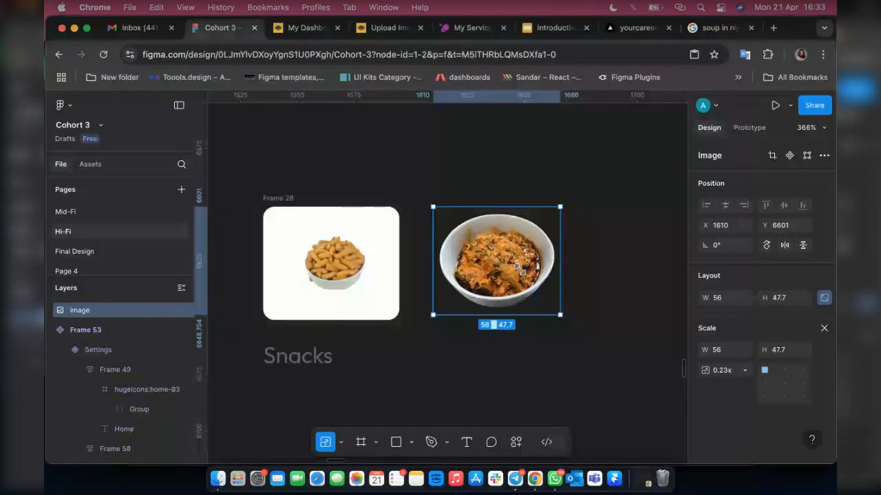
pyautogui.moveTo(524, 274); pyautogui.dragTo(413, 259)
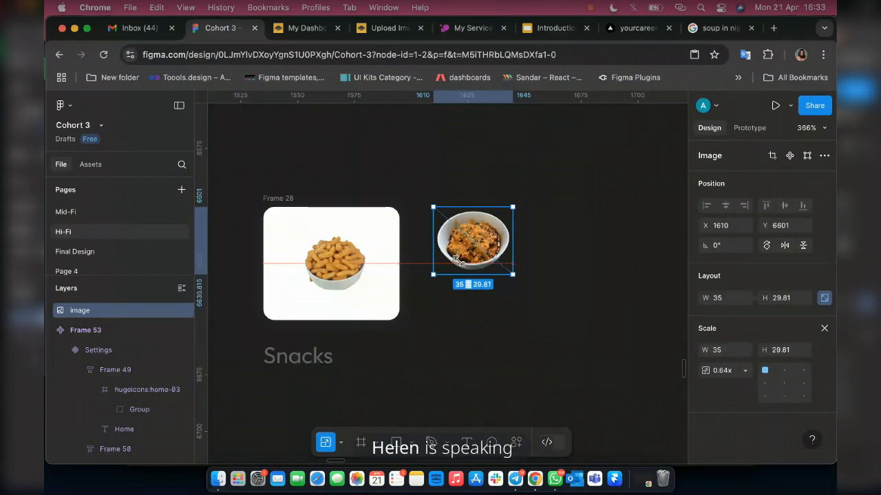
pyautogui.scroll(10, 412, 260)
pyautogui.scroll(-1, 473, 254)
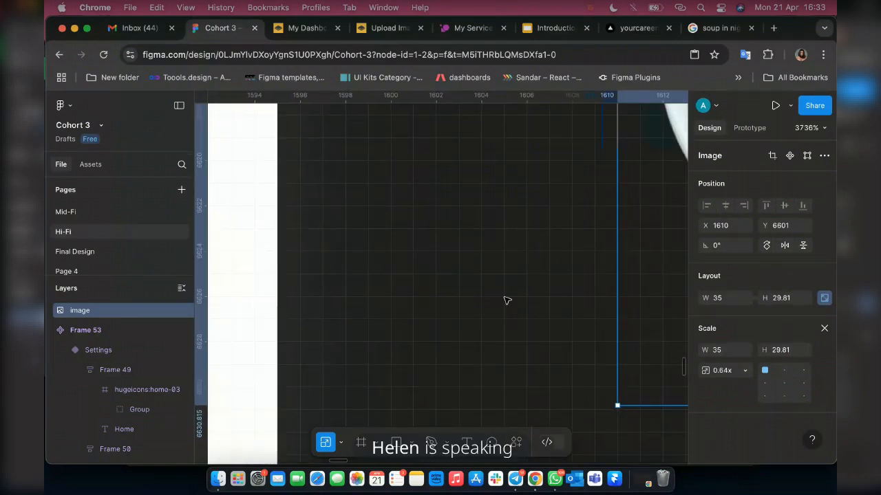
pyautogui.scroll(-10, 507, 301)
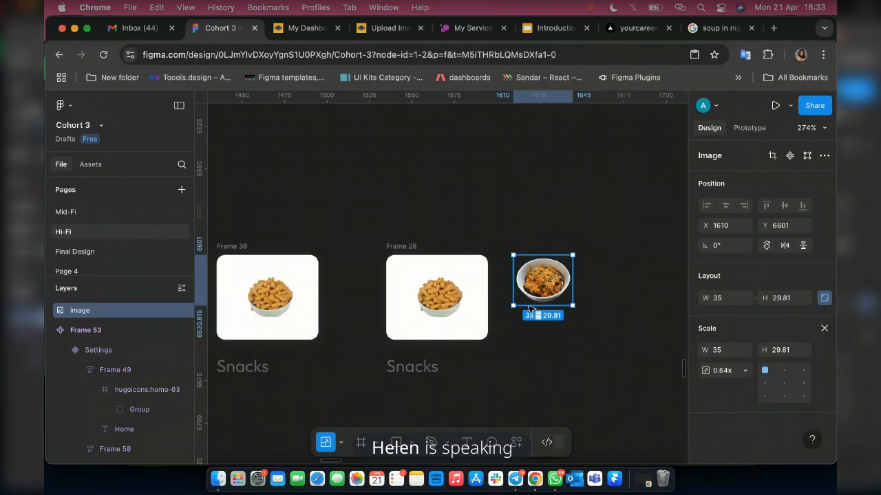
pyautogui.moveTo(547, 283); pyautogui.dragTo(545, 293)
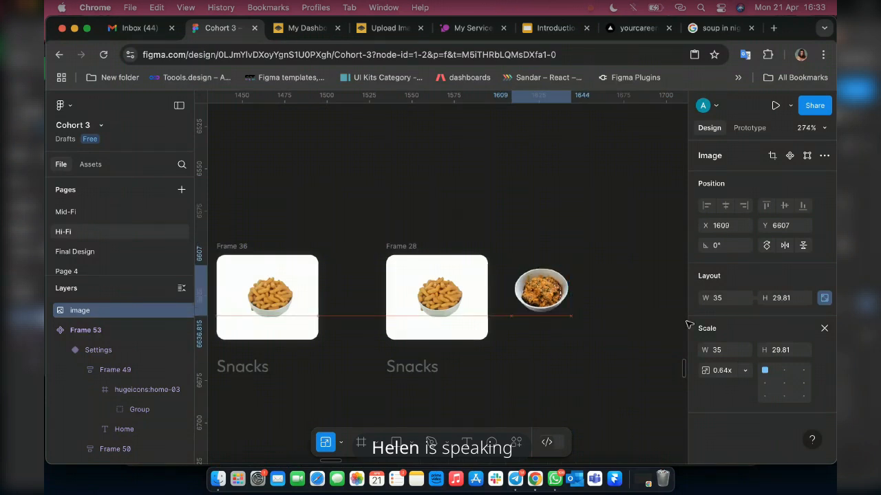
pyautogui.click(824, 331)
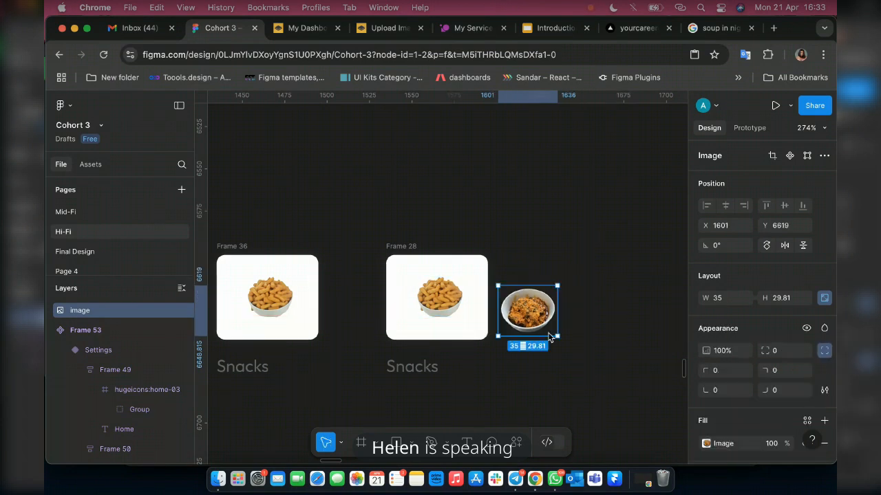
# Replace the snacks image in Frame 28 with the soup image, placed near the middle of the card.
pyautogui.scroll(1, 465, 332)
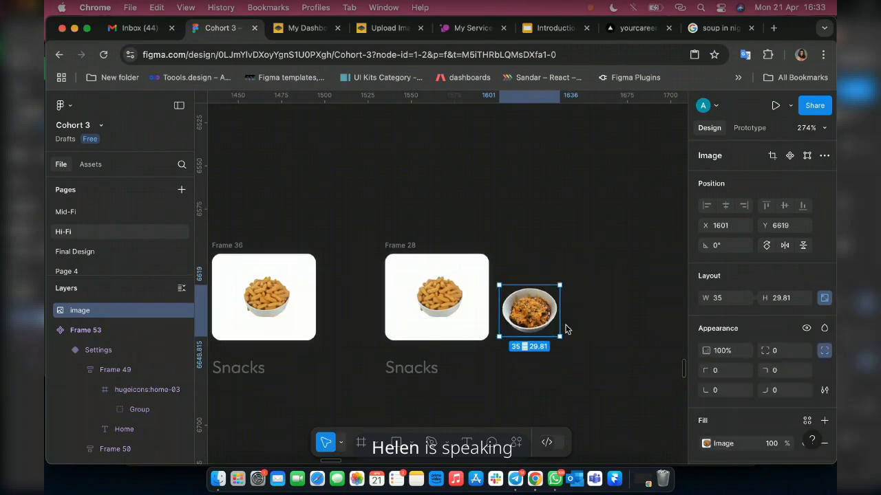
pyautogui.scroll(5, 406, 293)
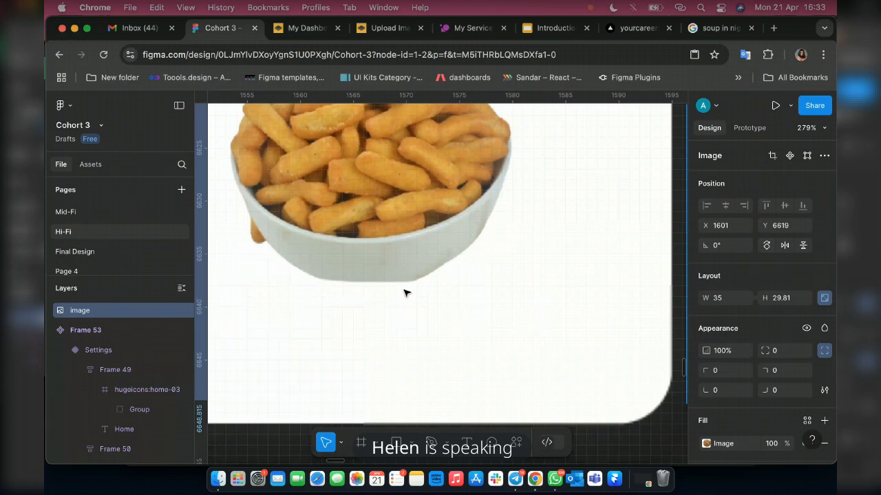
pyautogui.moveTo(403, 289); pyautogui.dragTo(540, 311)
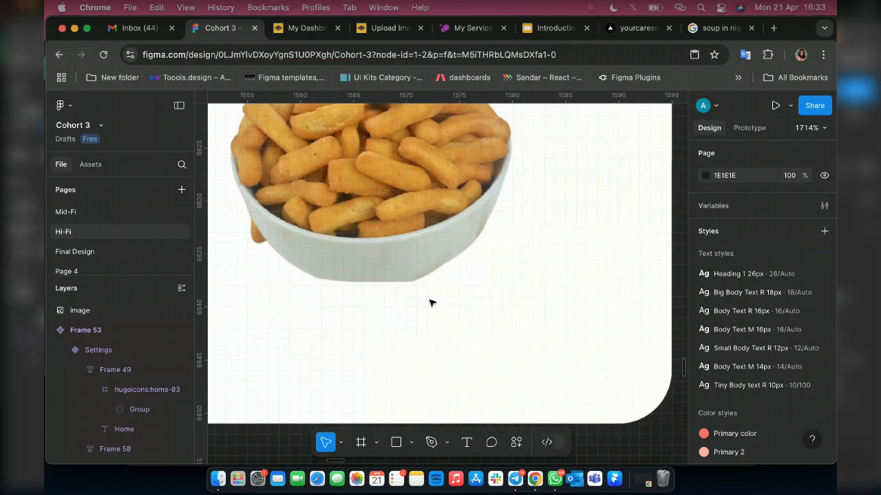
pyautogui.scroll(-10, 431, 301)
pyautogui.scroll(3, 421, 285)
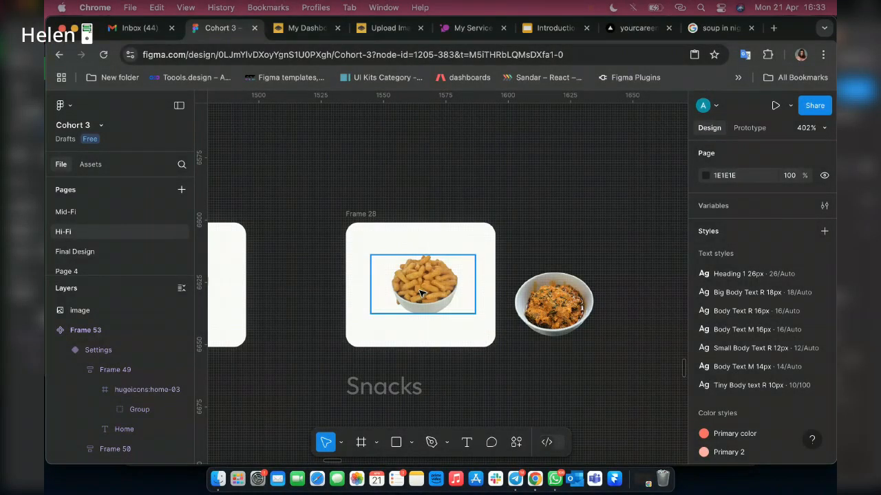
pyautogui.click(421, 292)
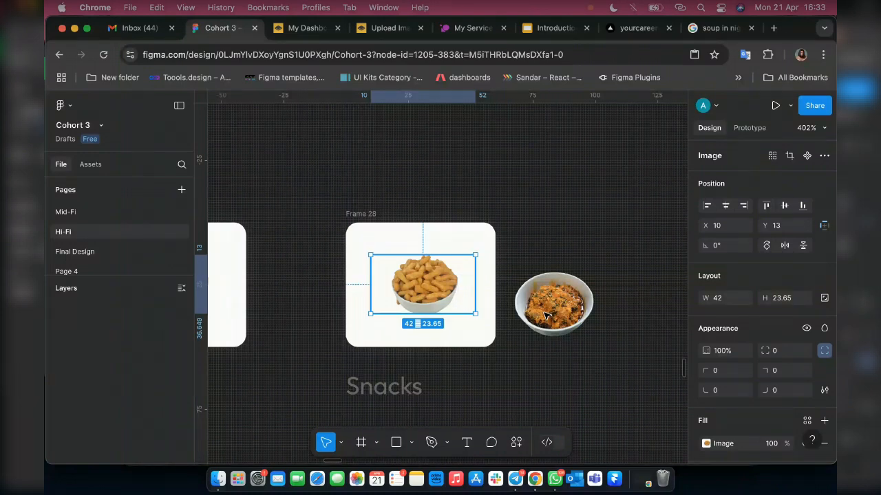
pyautogui.press('Delete')
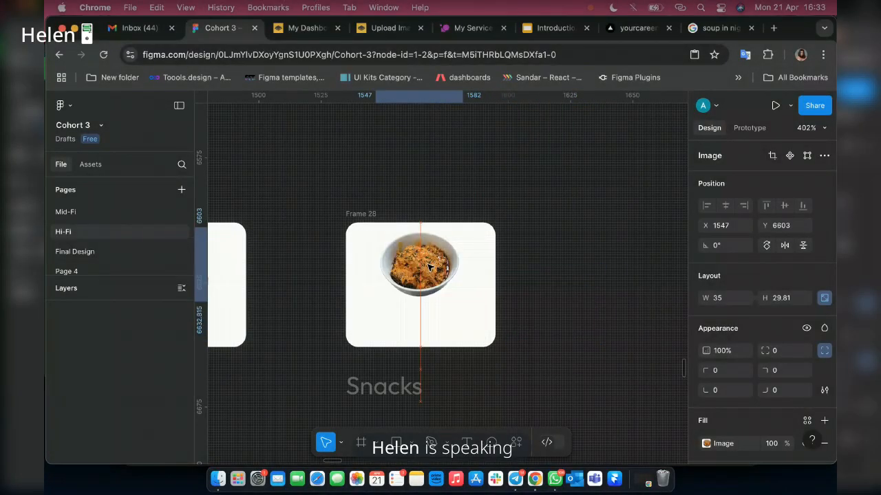
pyautogui.moveTo(429, 267); pyautogui.dragTo(430, 287)
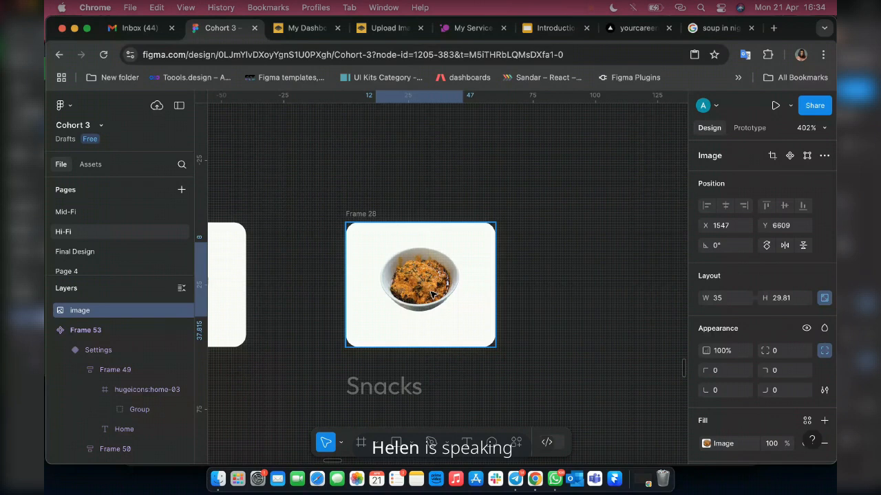
pyautogui.moveTo(433, 297); pyautogui.dragTo(432, 284)
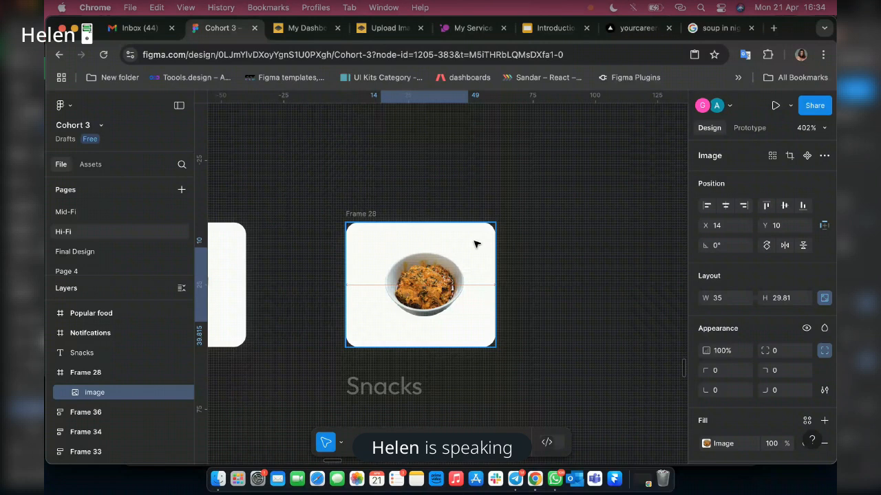
# Add auto layout to Frame 28, set its height to 50 and center-align its contents.
pyautogui.click(360, 214)
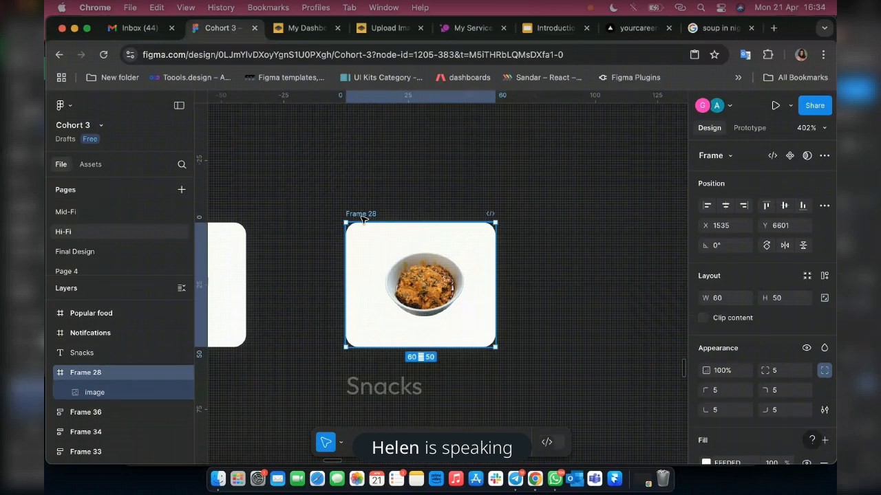
pyautogui.hotkey('shift', 'a')
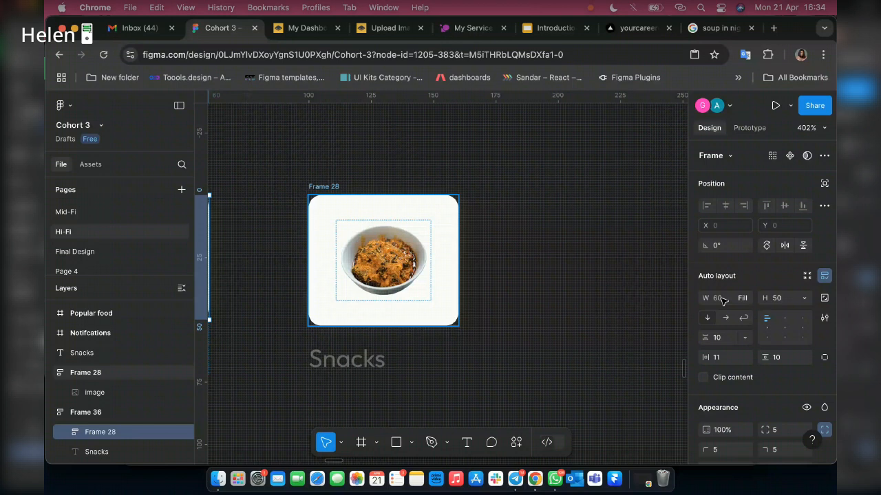
pyautogui.click(775, 298)
pyautogui.write('5')
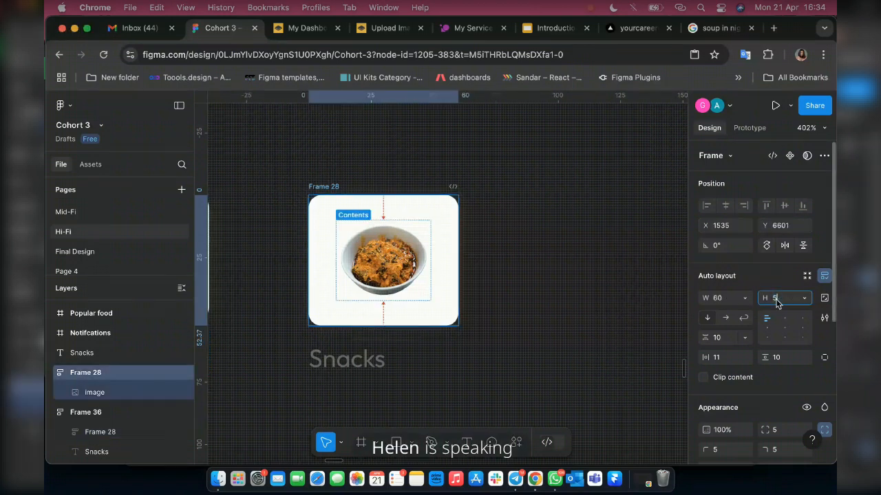
pyautogui.write('0')
pyautogui.press('Return')
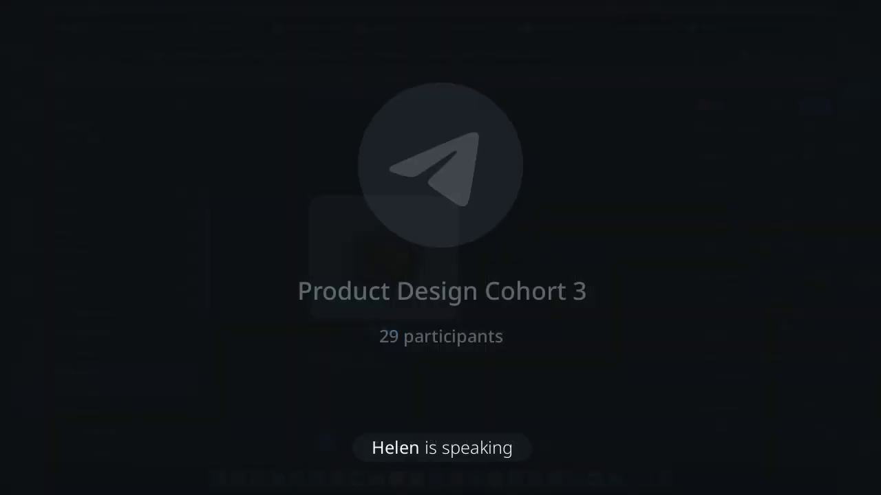
# Change the "Snacks" label under the soup image card to "Soup".
pyautogui.doubleClick(345, 362)
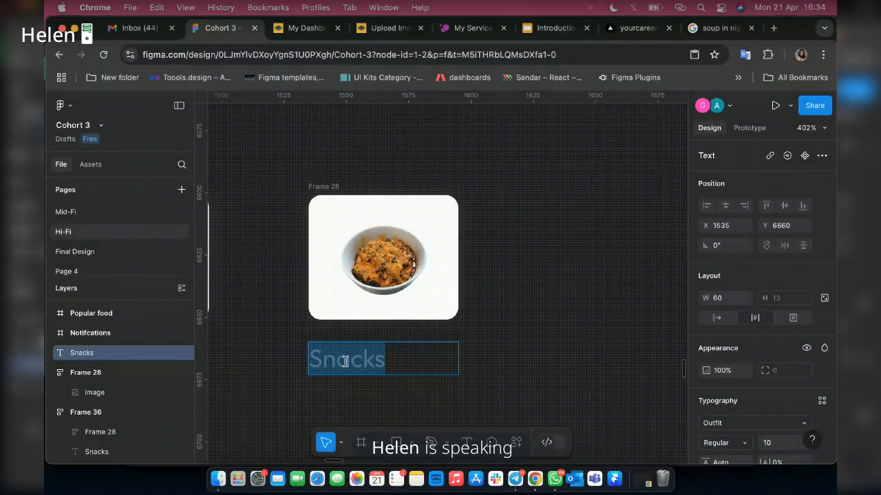
pyautogui.write('Sou')
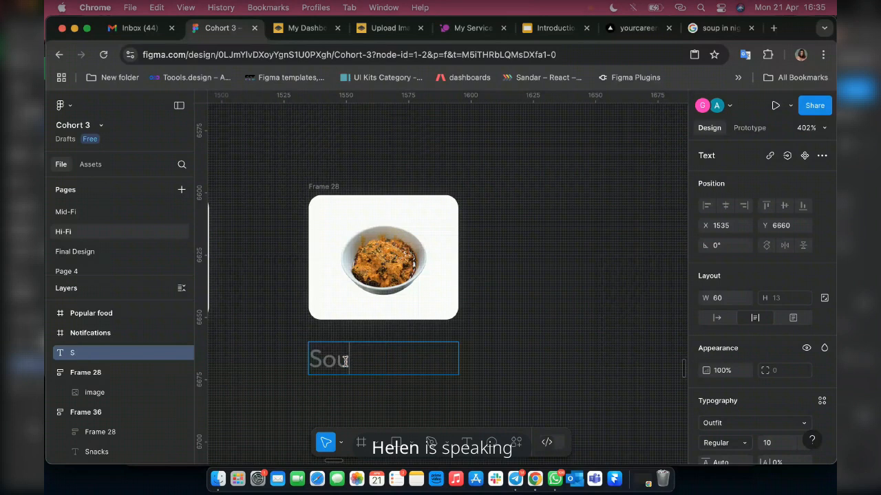
pyautogui.write('p')
pyautogui.press('Escape')
pyautogui.hscroll(-3, 509, 359)
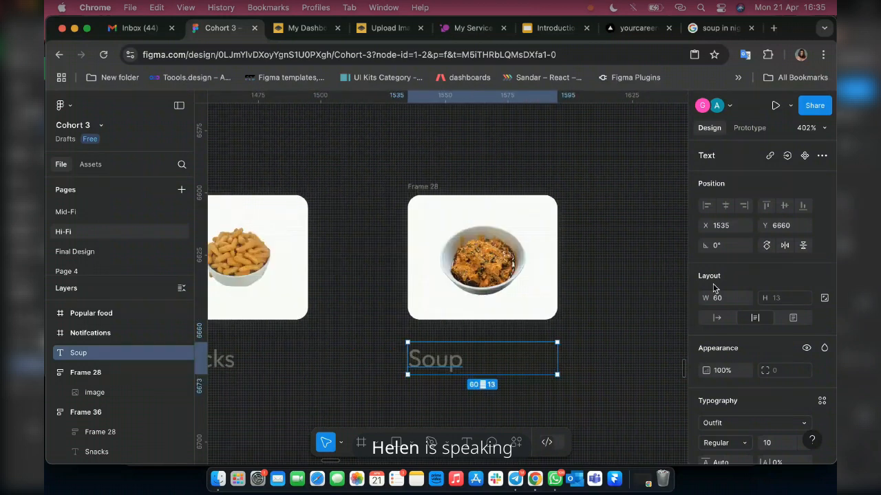
# Make the "Soup" label auto width and change the "Dishes" label in Frame 31 to "Rice".
pyautogui.click(716, 317)
pyautogui.hscroll(-3, 409, 315)
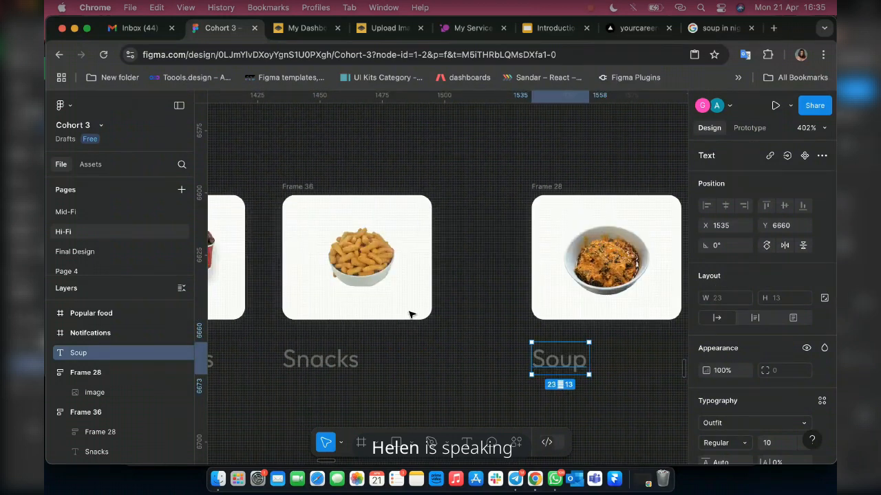
pyautogui.hscroll(-3, 409, 314)
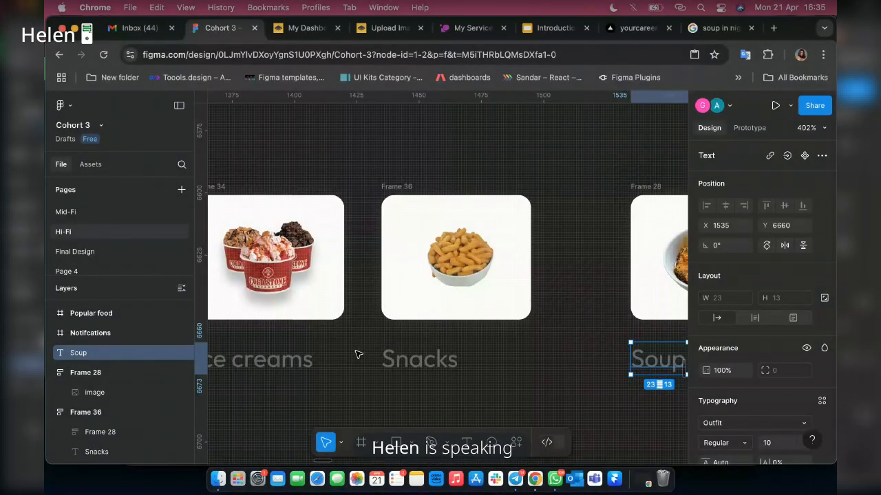
pyautogui.hscroll(-5, 358, 354)
pyautogui.hscroll(-10, 357, 355)
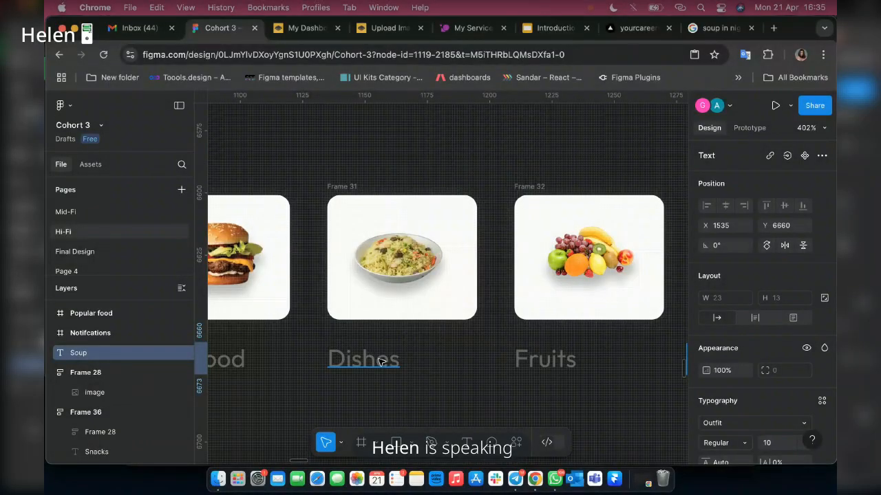
pyautogui.doubleClick(380, 362)
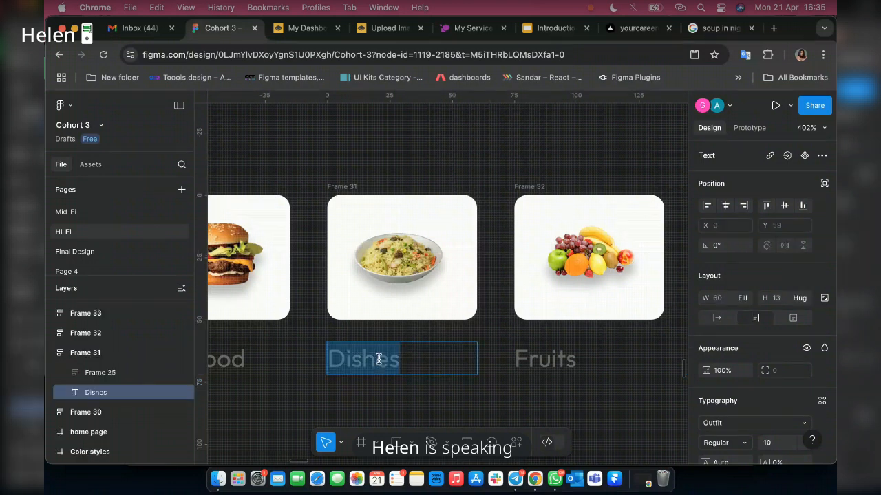
pyautogui.write('Ric')
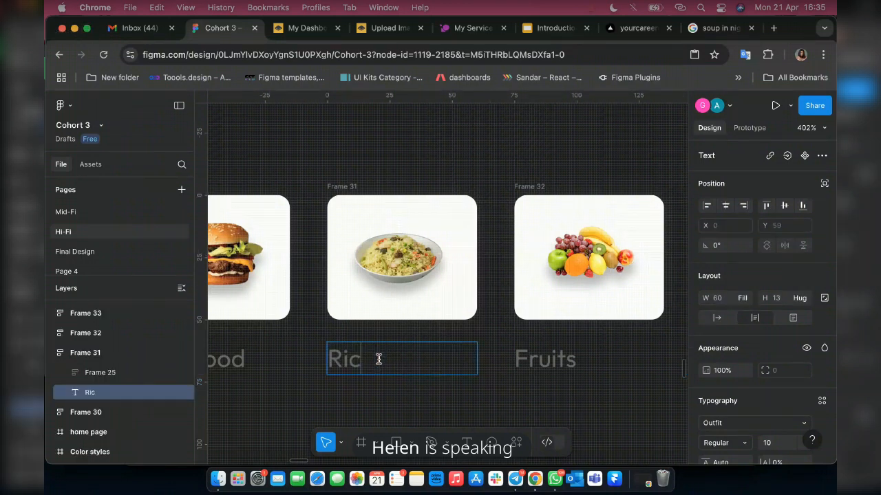
pyautogui.write('e')
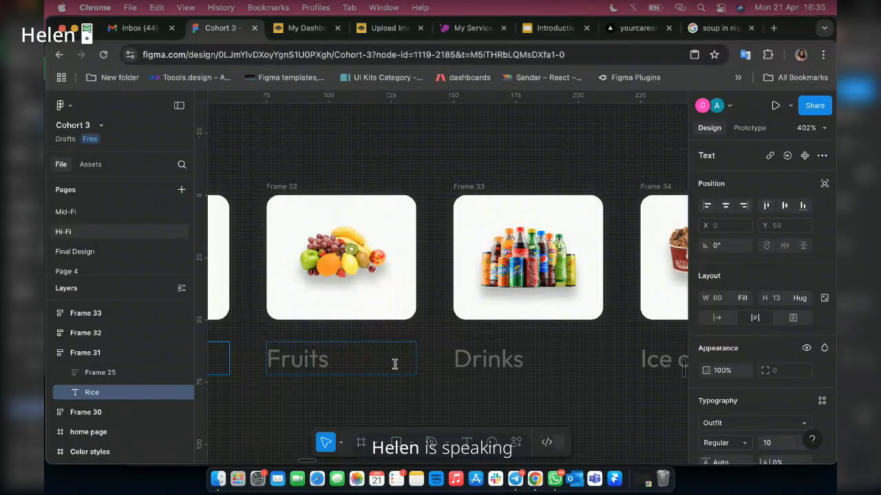
# Wrap the soup image card and its "Soup" label together in a vertical auto layout frame.
pyautogui.hscroll(5, 475, 365)
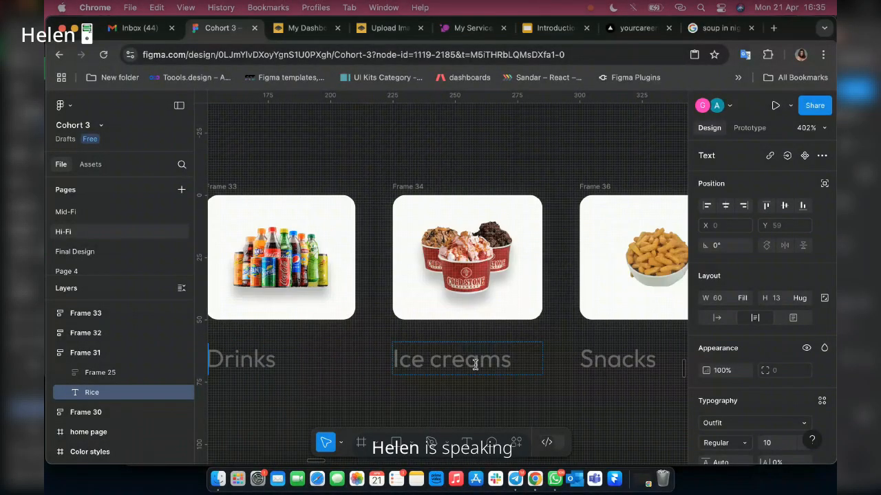
pyautogui.hscroll(4, 475, 364)
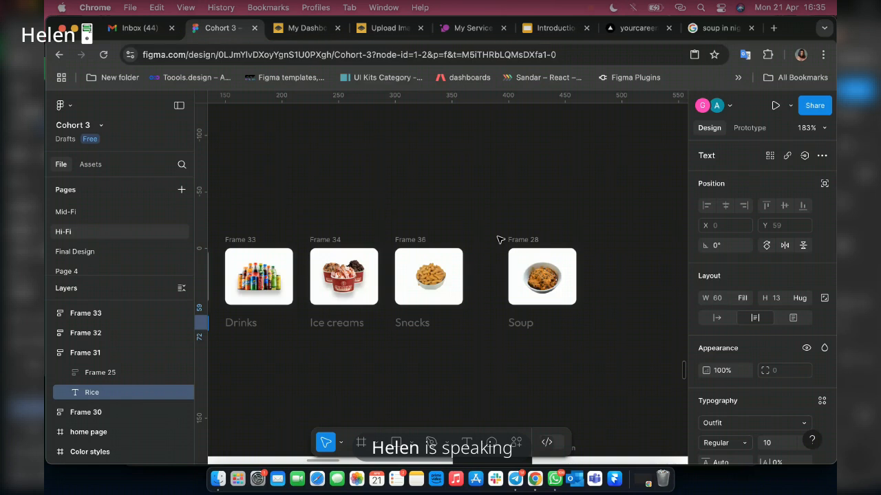
pyautogui.click(500, 241)
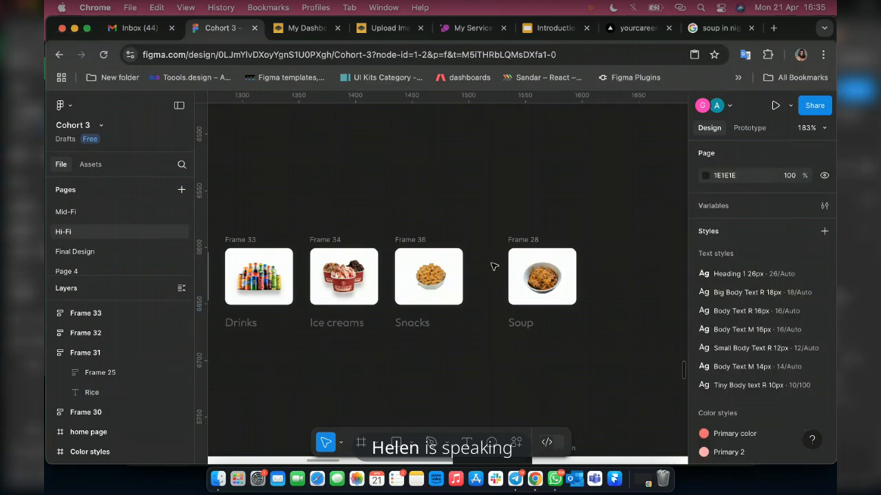
pyautogui.moveTo(494, 267); pyautogui.dragTo(544, 330)
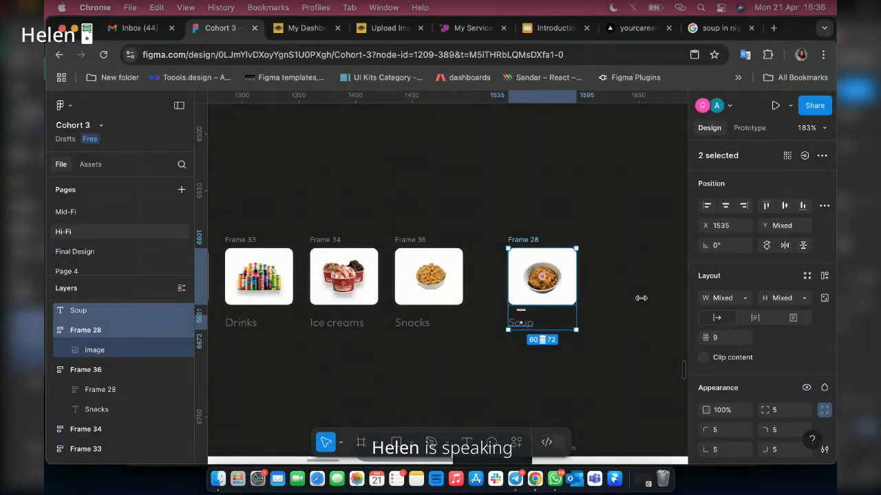
pyautogui.hotkey('shift', 'a')
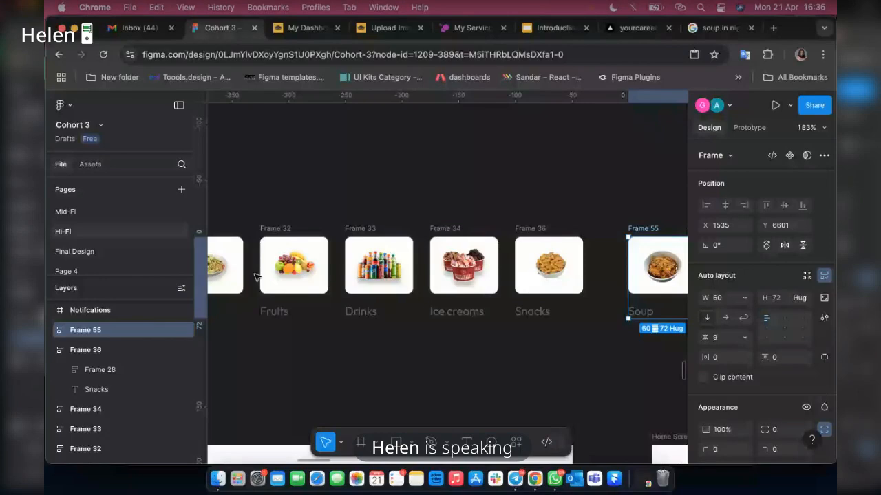
# Combine all seven food category cards, from Fast food to Soup, into one horizontal auto layout row.
pyautogui.hscroll(-1, 256, 277)
pyautogui.scroll(1, 257, 278)
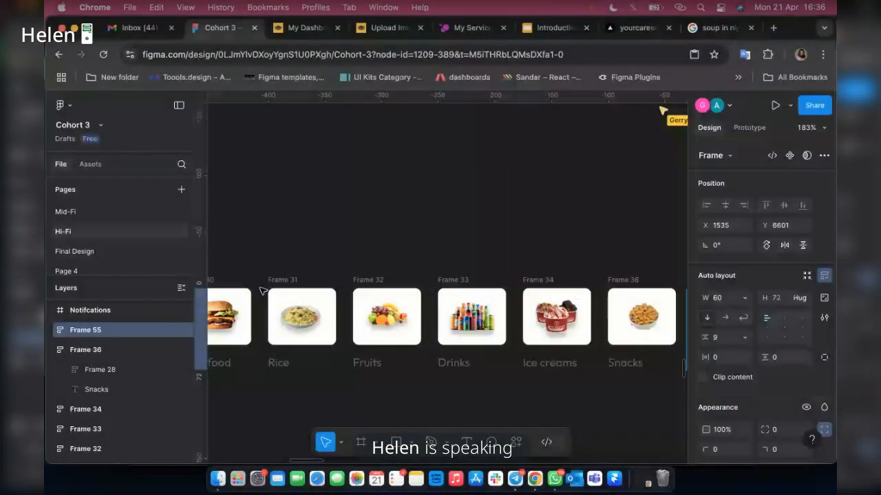
pyautogui.hscroll(-1, 287, 325)
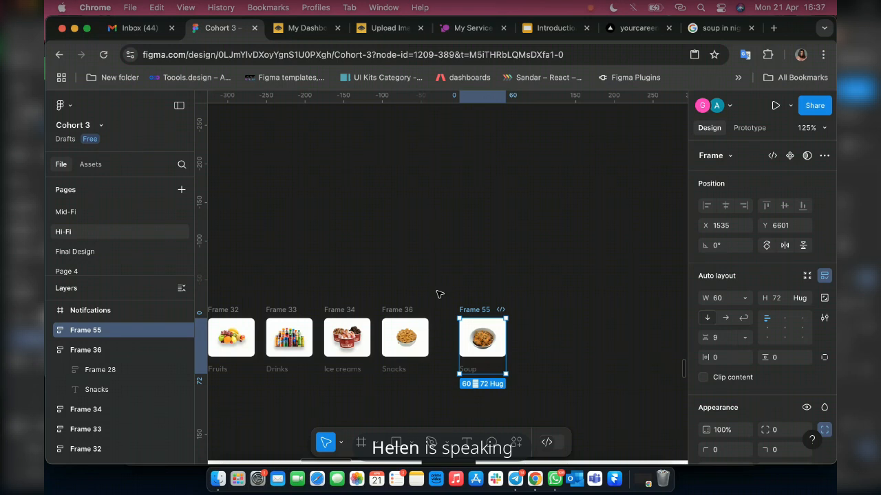
pyautogui.scroll(-1, 468, 323)
pyautogui.hscroll(-3, 485, 340)
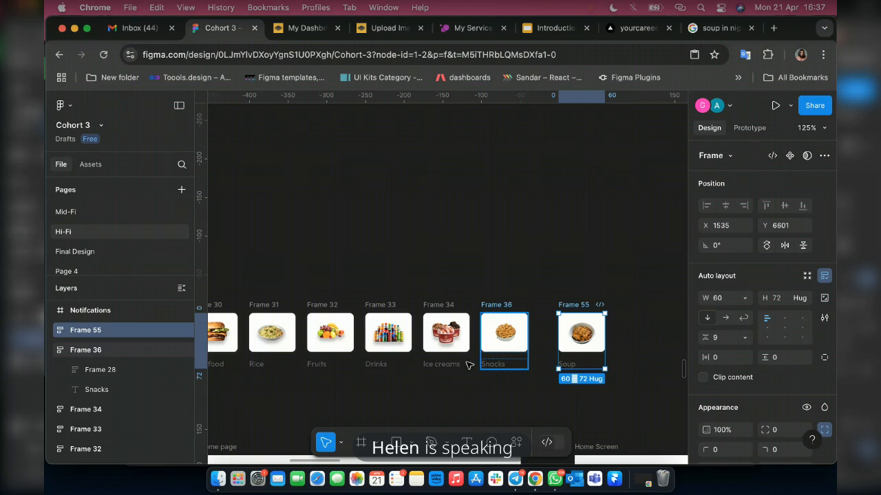
pyautogui.keyDown('shift'); pyautogui.click(468, 365); pyautogui.keyUp('shift')
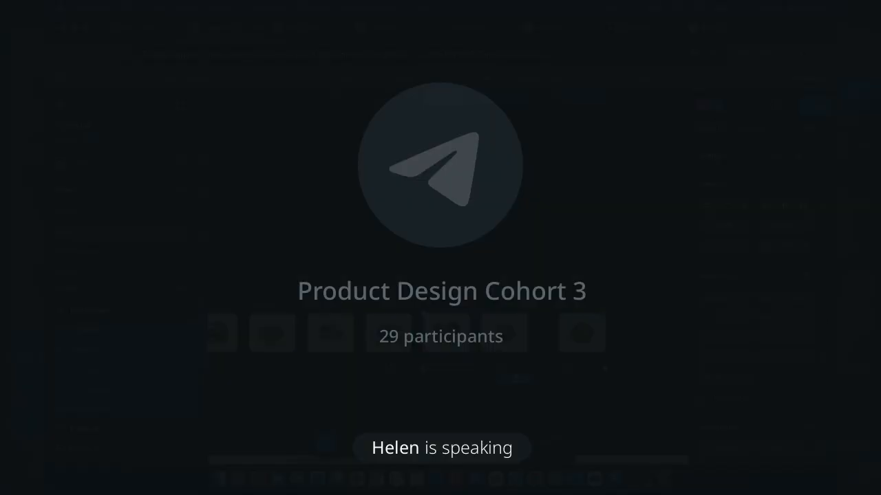
pyautogui.keyDown('shift'); pyautogui.click(390, 358); pyautogui.keyUp('shift')
pyautogui.keyDown('shift'); pyautogui.click(323, 358); pyautogui.keyUp('shift')
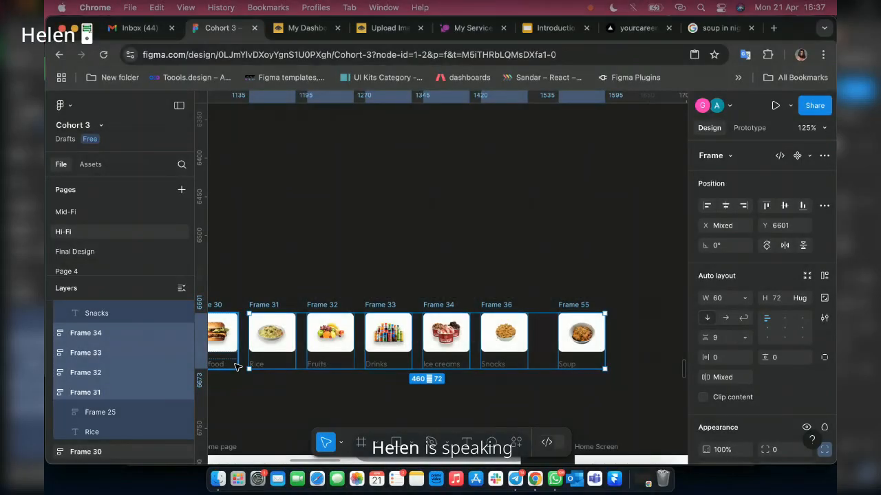
pyautogui.hscroll(-3, 357, 370)
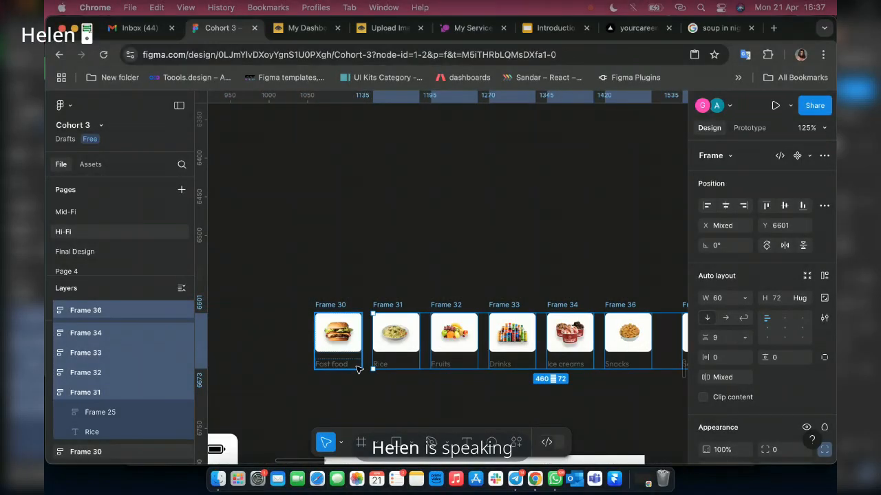
pyautogui.keyDown('shift'); pyautogui.click(357, 370); pyautogui.keyUp('shift')
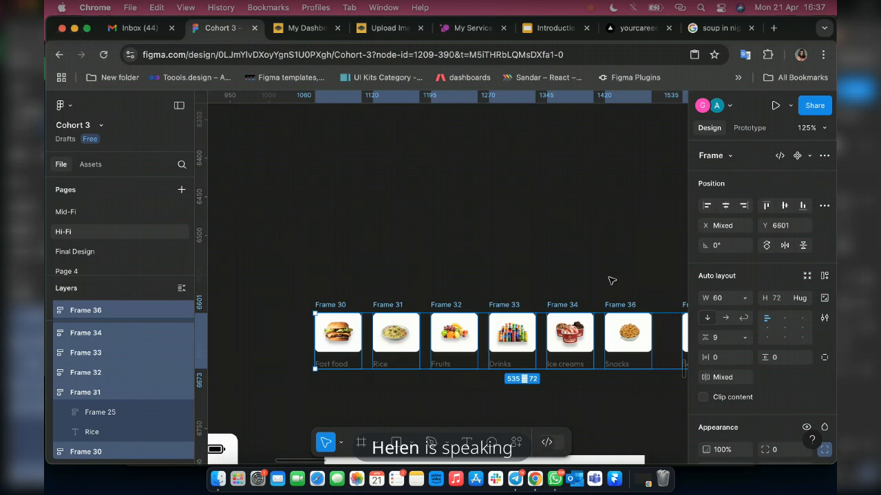
pyautogui.hotkey('shift', 'a')
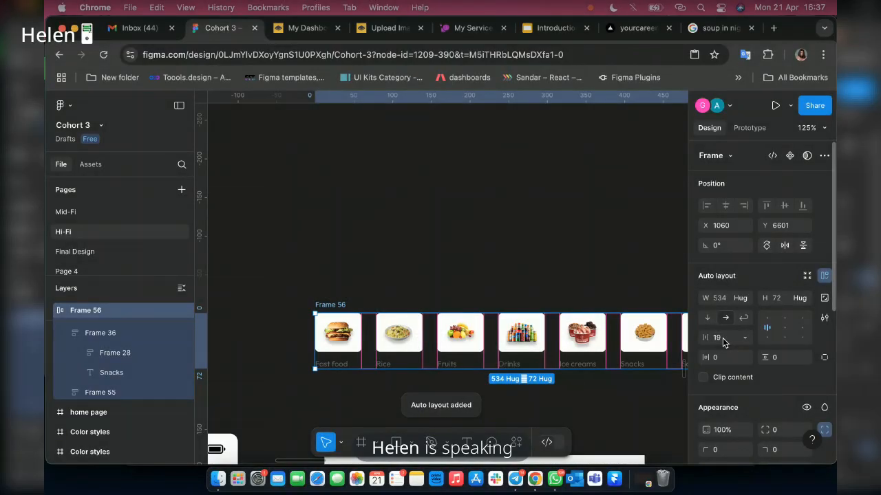
# Set the horizontal gap between the category cards in the auto layout row to 10.
pyautogui.click(723, 337)
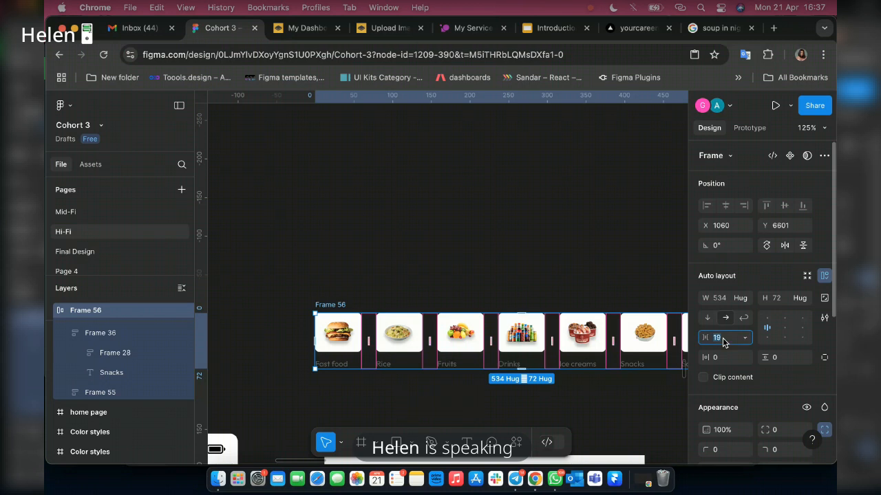
pyautogui.write('10')
pyautogui.press('Return')
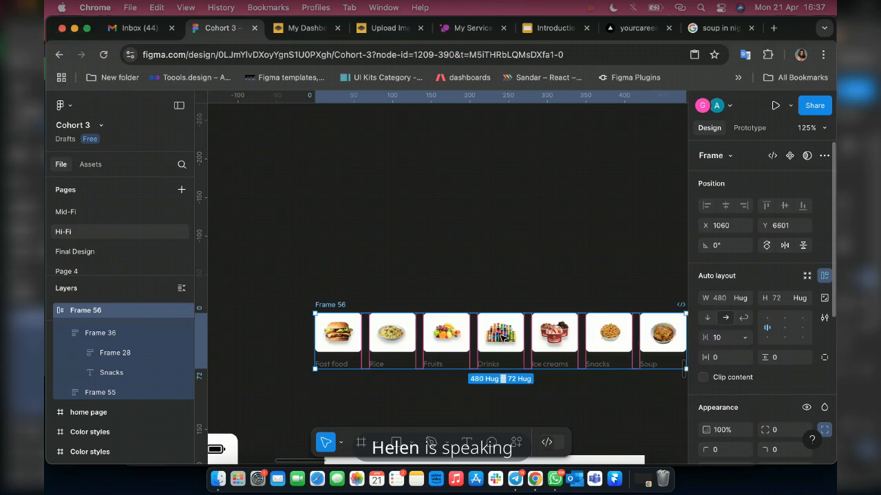
# Move the category row into the Login frame under the 60% off banner, at X 30 and Y 404.
pyautogui.scroll(-10, 497, 336)
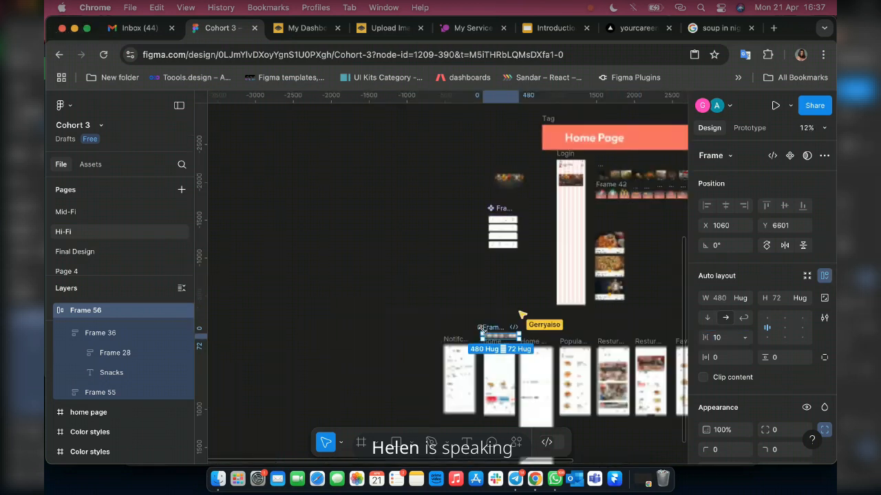
pyautogui.click(574, 196)
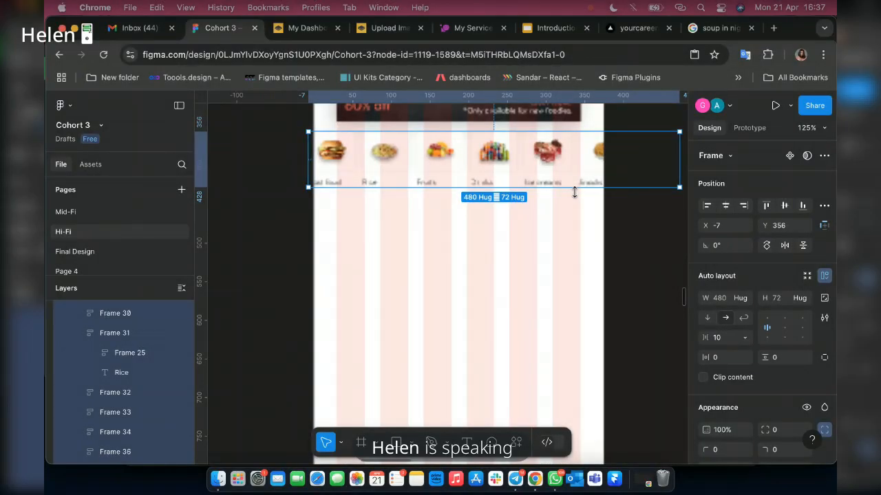
pyautogui.scroll(-10, 530, 227)
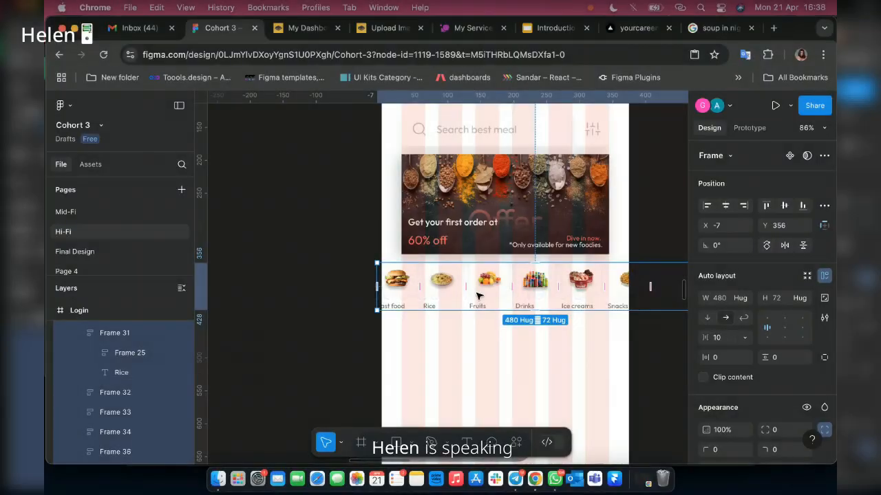
pyautogui.scroll(3, 479, 295)
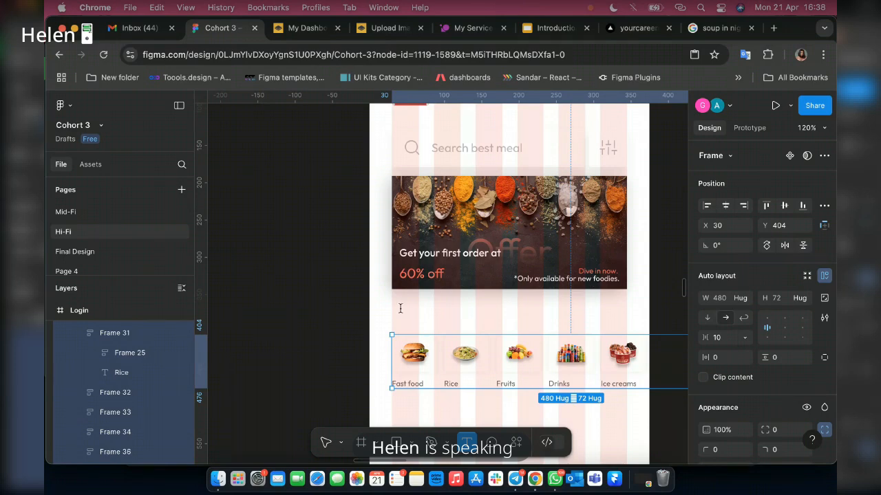
# Add the heading "Food Categories" above the category row at X 30, Y 371 and apply the Body Text M 16px style.
pyautogui.click(399, 310)
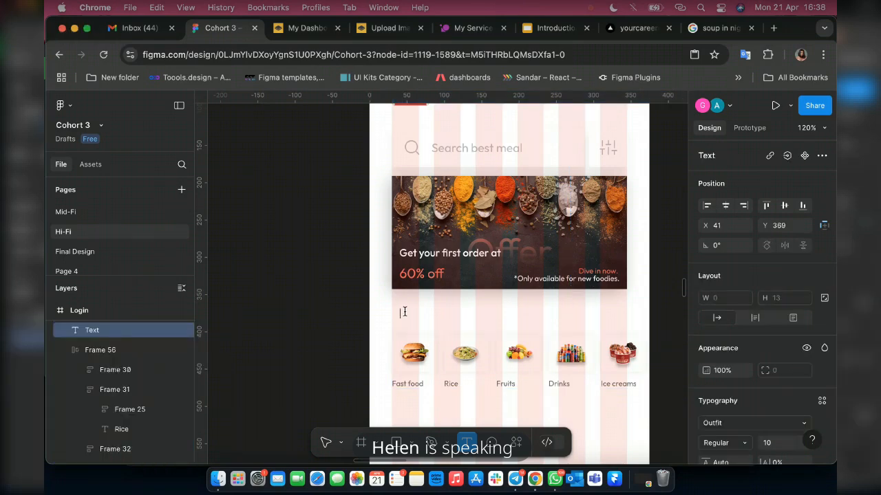
pyautogui.press('Escape')
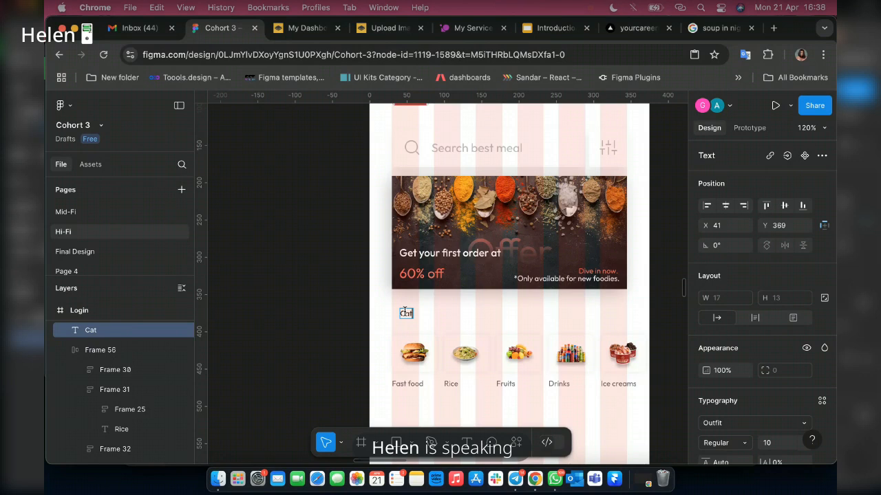
pyautogui.write('egories')
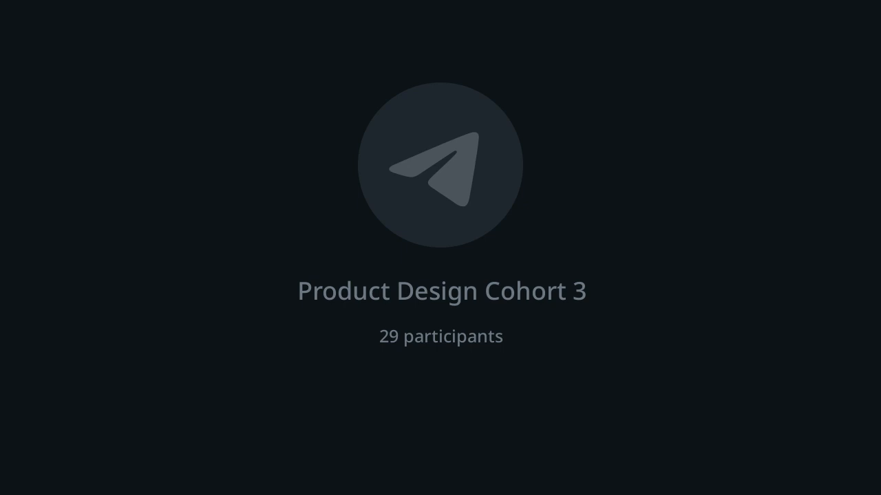
pyautogui.click(401, 314)
pyautogui.write('Fo')
pyautogui.write('od')
pyautogui.press('Escape')
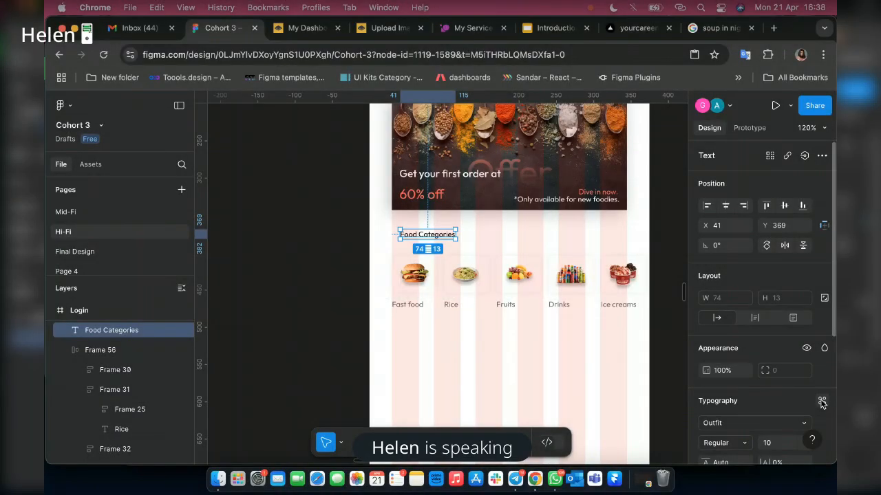
pyautogui.click(822, 401)
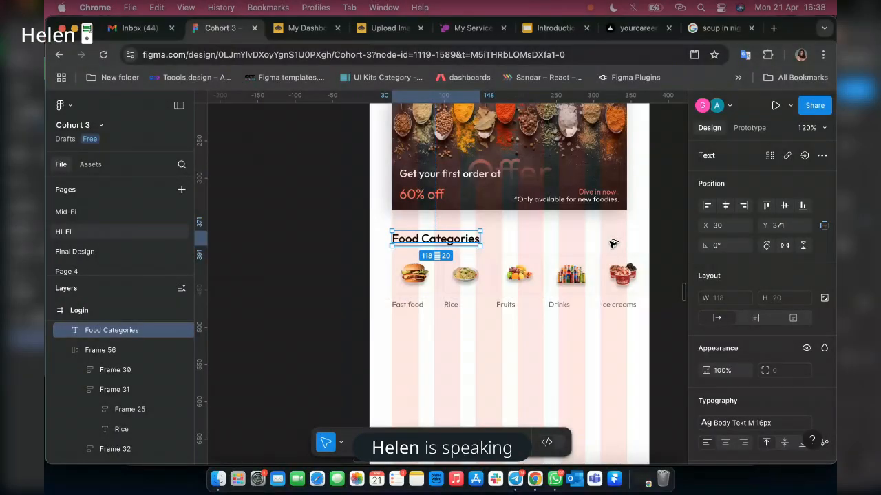
pyautogui.keyDown('alt'); pyautogui.moveTo(413, 240); pyautogui.dragTo(566, 244); pyautogui.keyUp('alt')
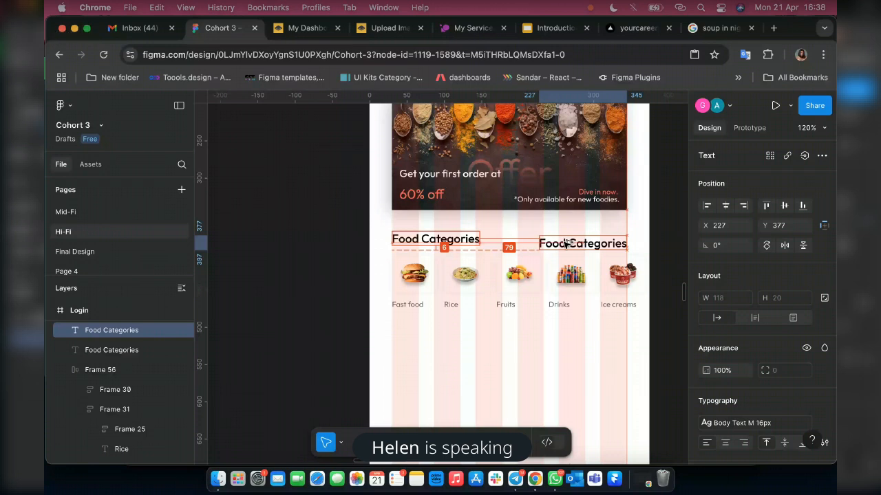
pyautogui.hscroll(3, 599, 284)
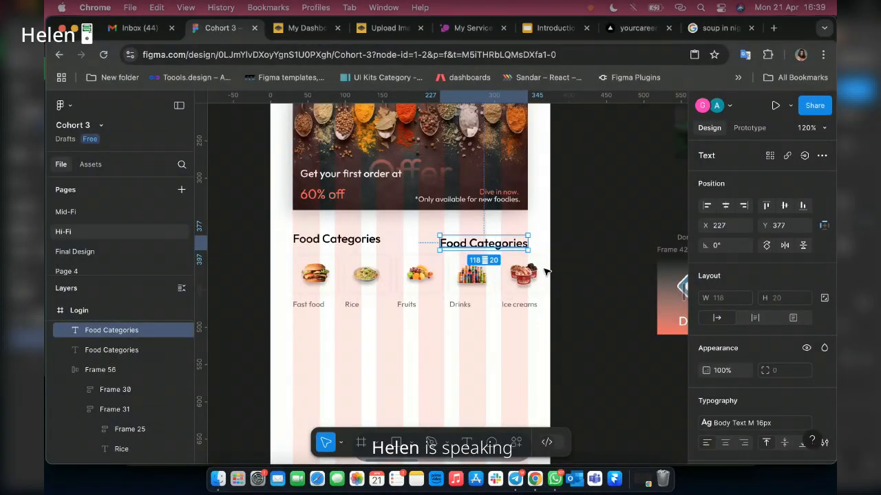
pyautogui.press('BackSpace')
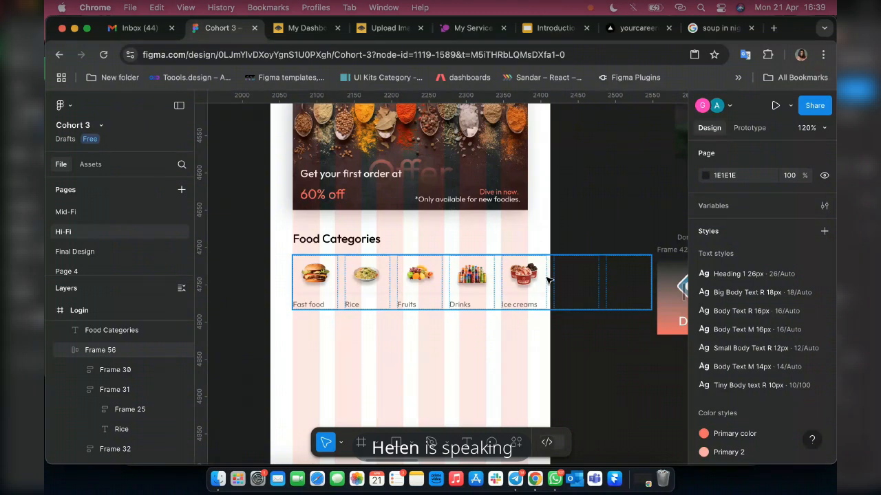
# Narrow the category row's frame to a width of 315, ending flush with the banner's right edge.
pyautogui.click(363, 282)
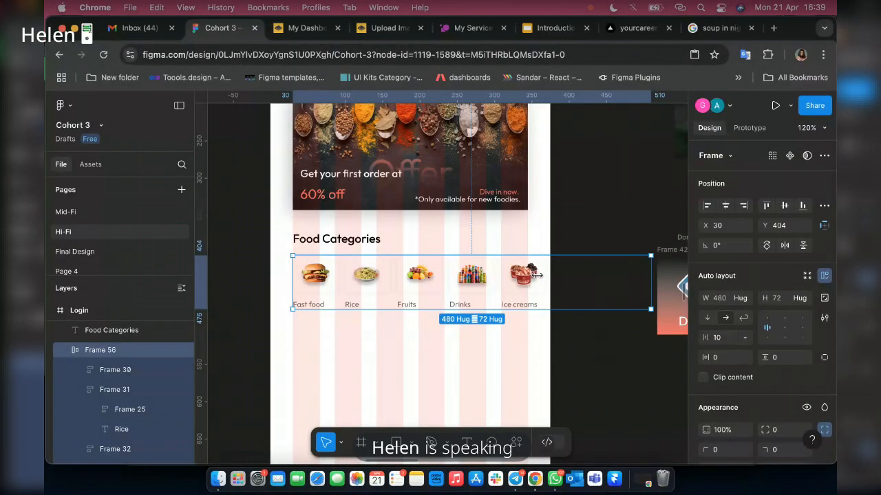
pyautogui.moveTo(535, 275); pyautogui.dragTo(524, 275)
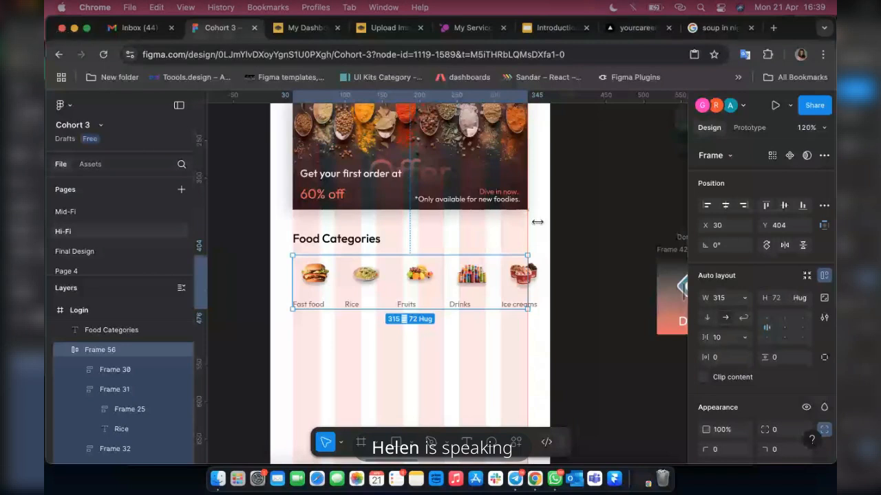
pyautogui.press('alt')
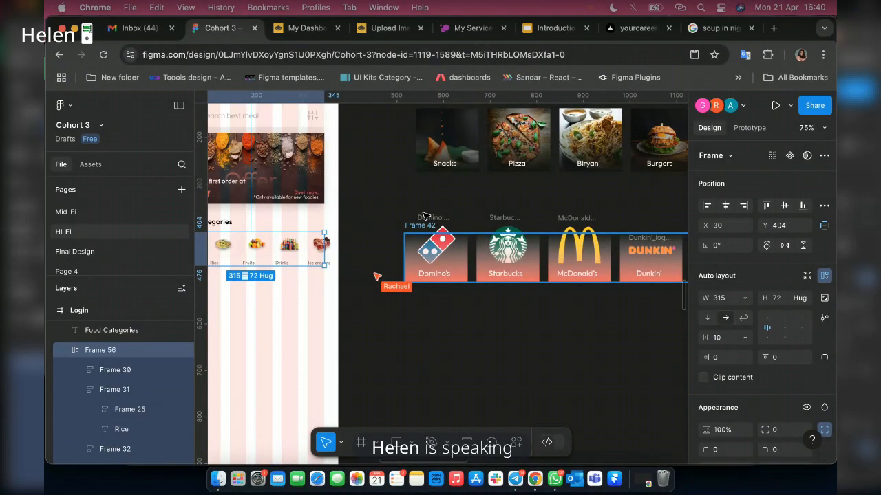
# Ungroup the restaurant brand row under the food photo row so its rectangles, logos and labels become separate layers.
pyautogui.scroll(-2, 424, 216)
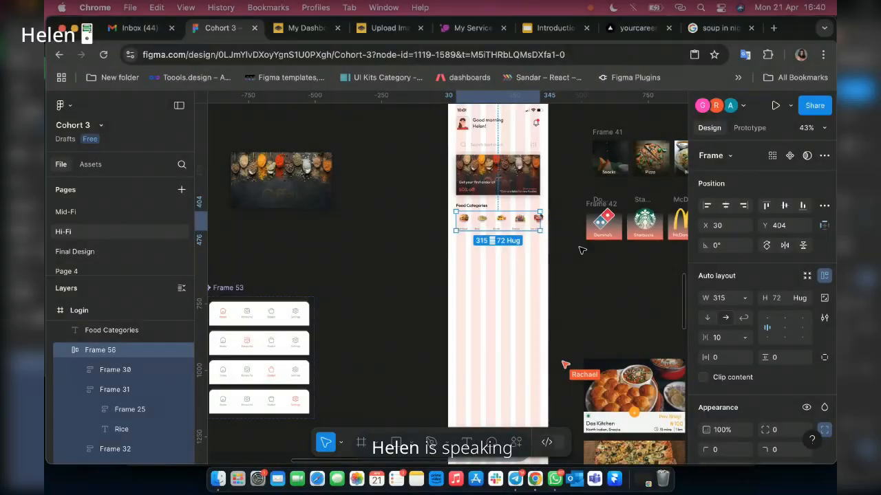
pyautogui.hscroll(5, 598, 260)
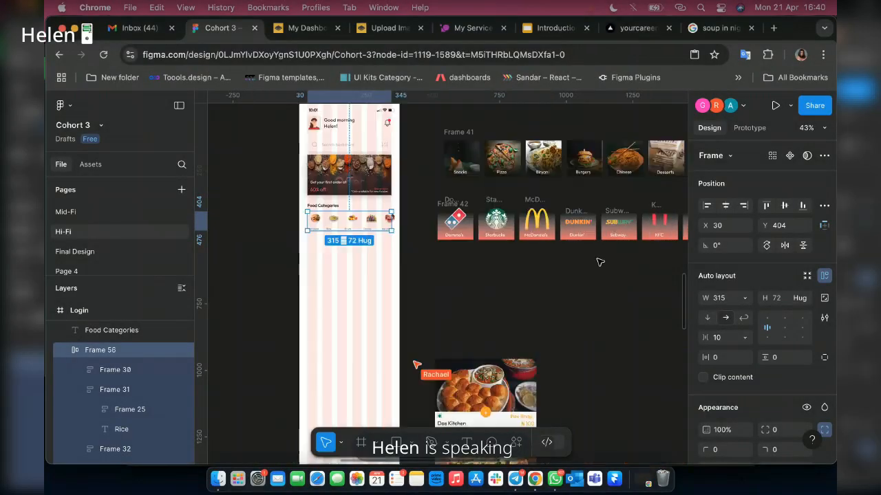
pyautogui.hscroll(4, 599, 262)
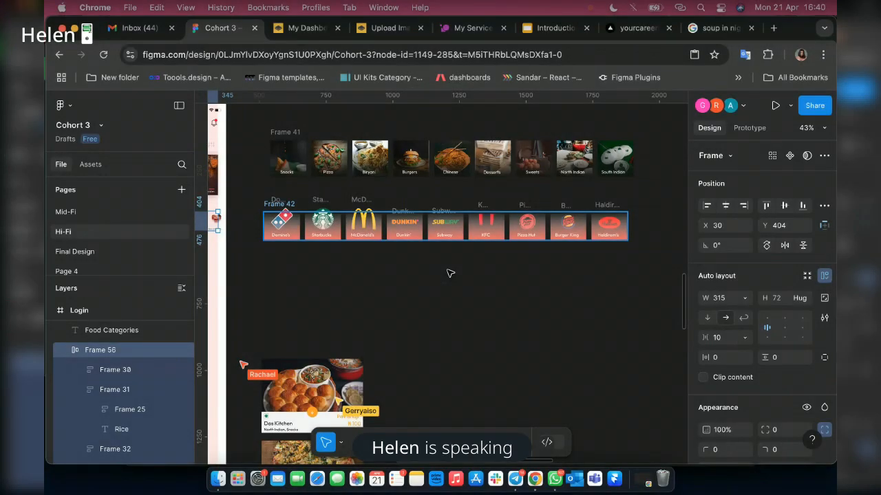
pyautogui.click(447, 269)
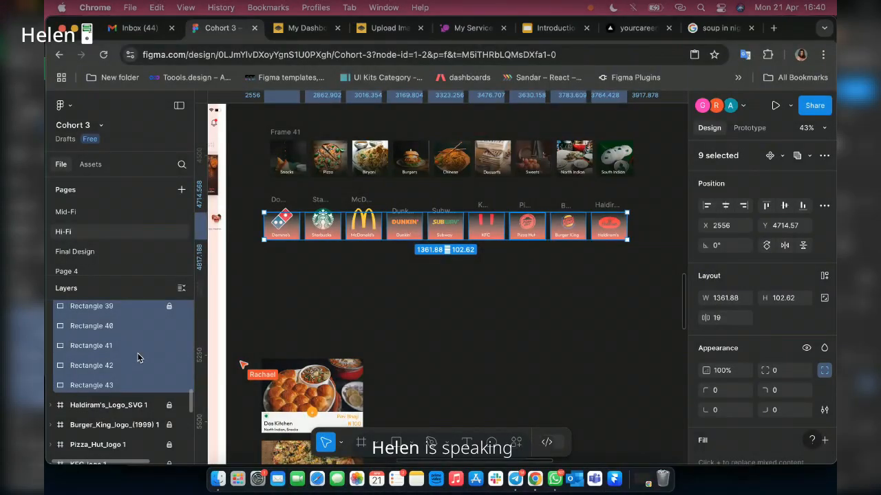
# Unlock the brand logo layers, including Domino's, Starbucks, McDonald's, Dunkin', Subway, KFC and Pizza Hut.
pyautogui.scroll(-1, 169, 406)
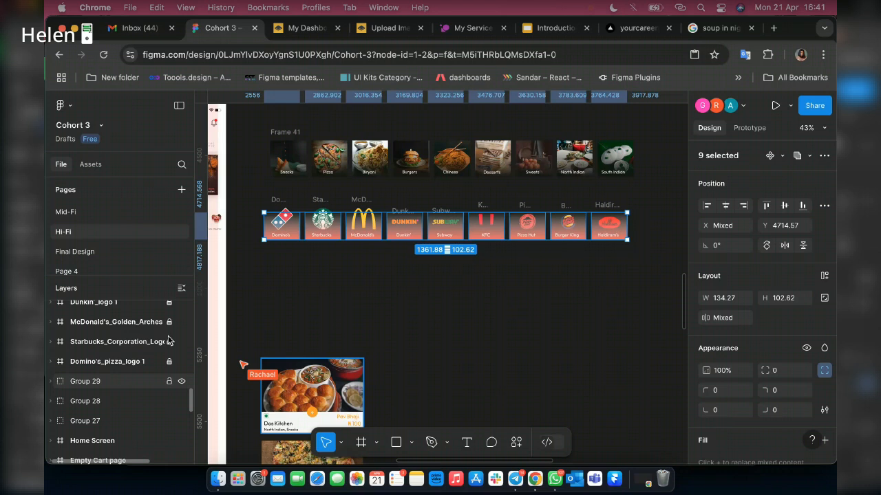
pyautogui.scroll(-2, 167, 337)
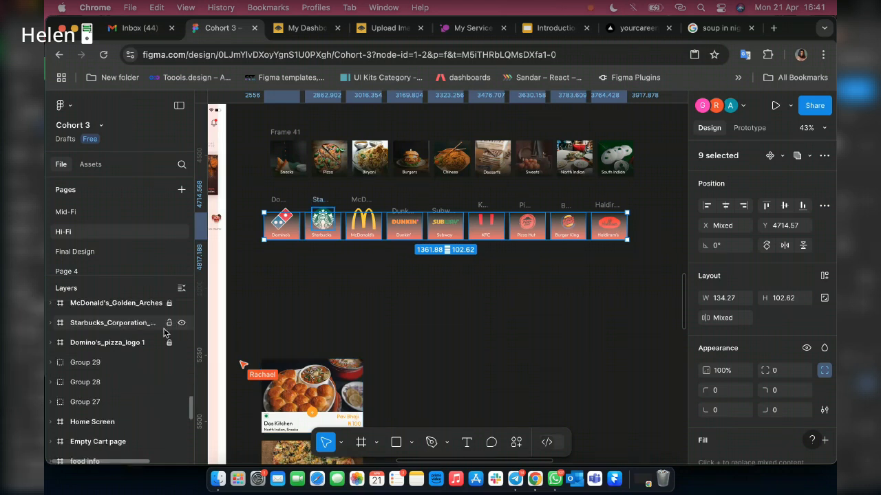
pyautogui.scroll(1, 169, 351)
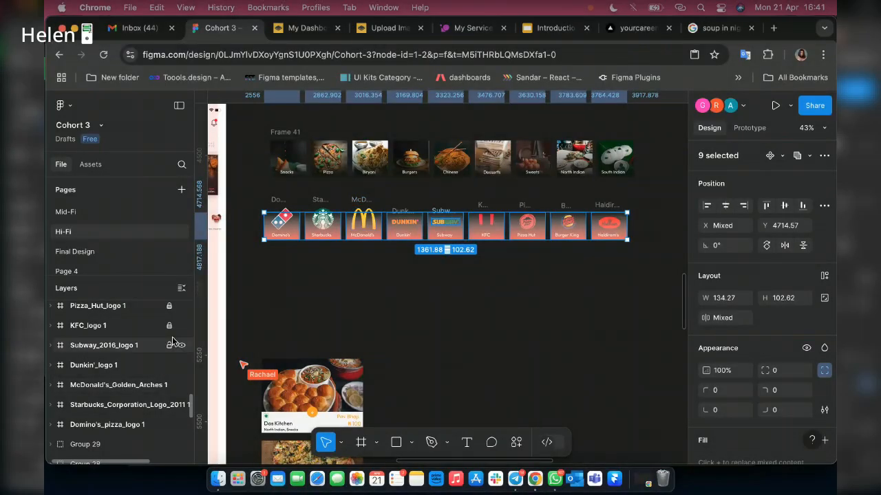
pyautogui.click(169, 325)
pyautogui.click(169, 306)
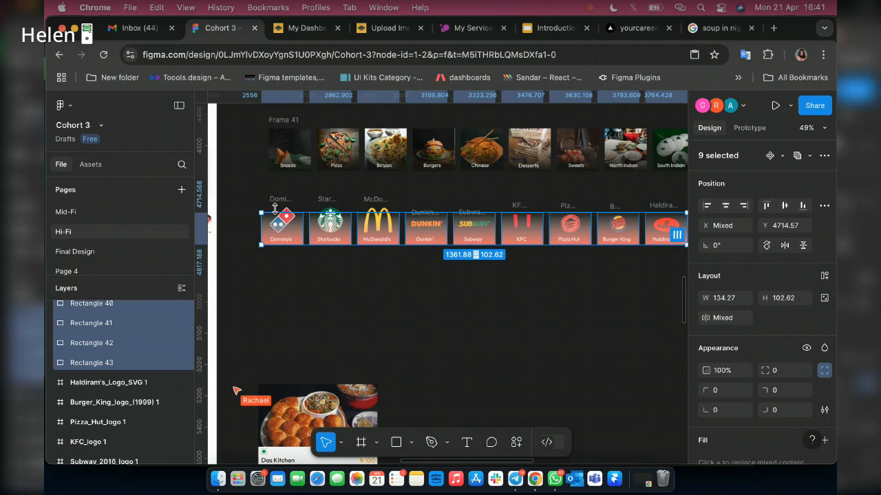
# Wrap the logo, rectangle and label of the Domino's, Starbucks and McDonald's cards in a separate frame for each card.
pyautogui.scroll(5, 274, 209)
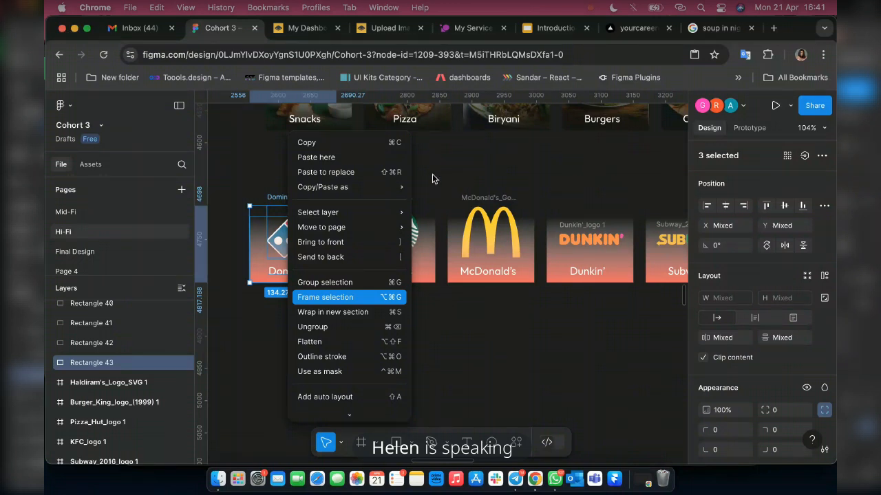
pyautogui.press('alt+super+g')
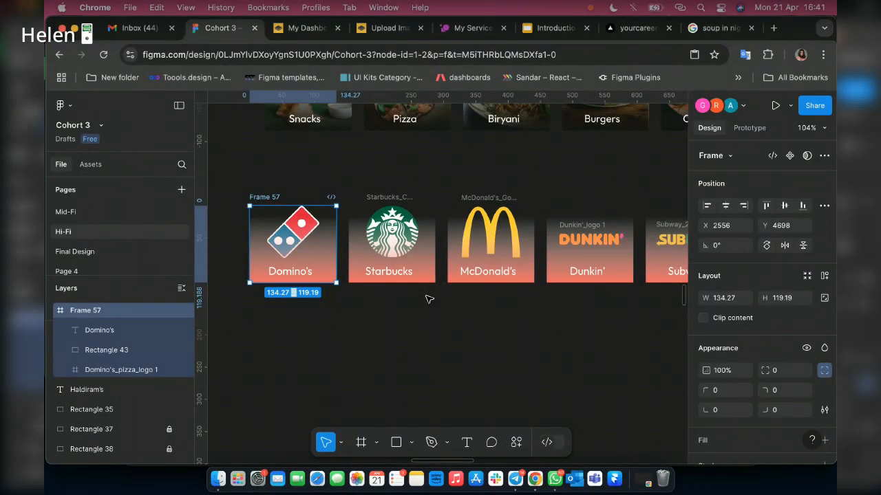
pyautogui.click(426, 300)
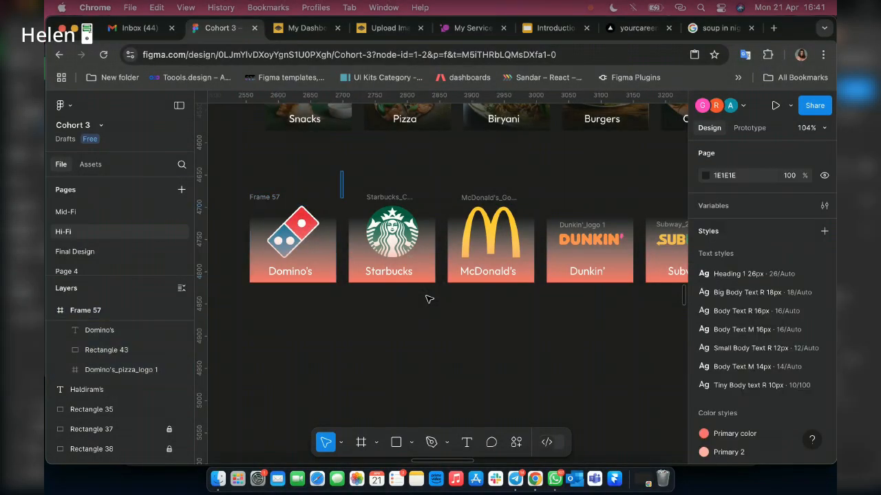
pyautogui.moveTo(340, 172); pyautogui.dragTo(426, 295)
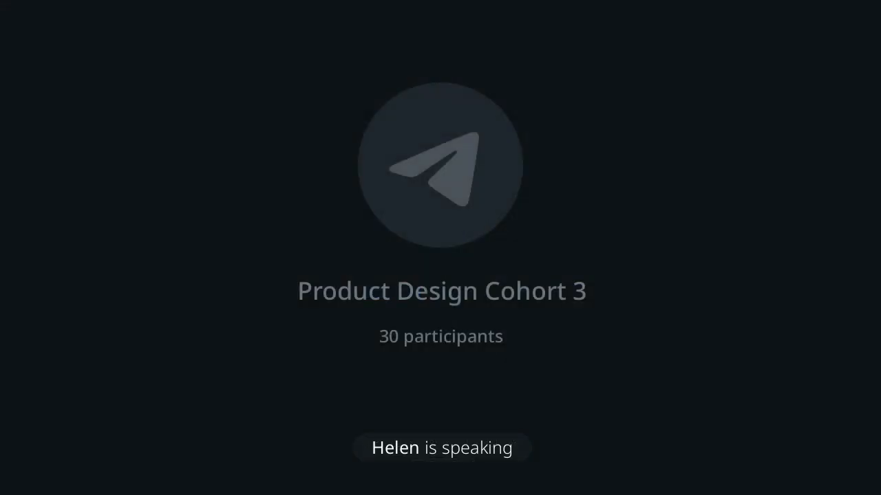
pyautogui.moveTo(454, 167); pyautogui.dragTo(504, 333)
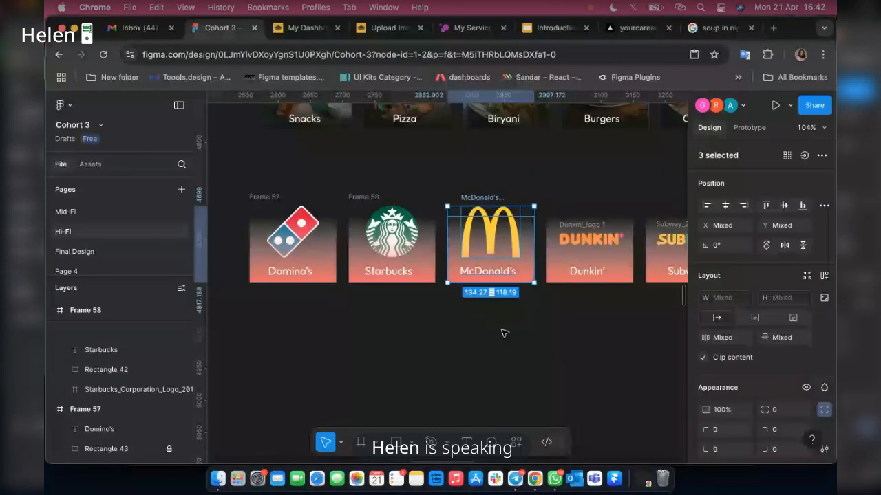
pyautogui.rightClick(493, 236)
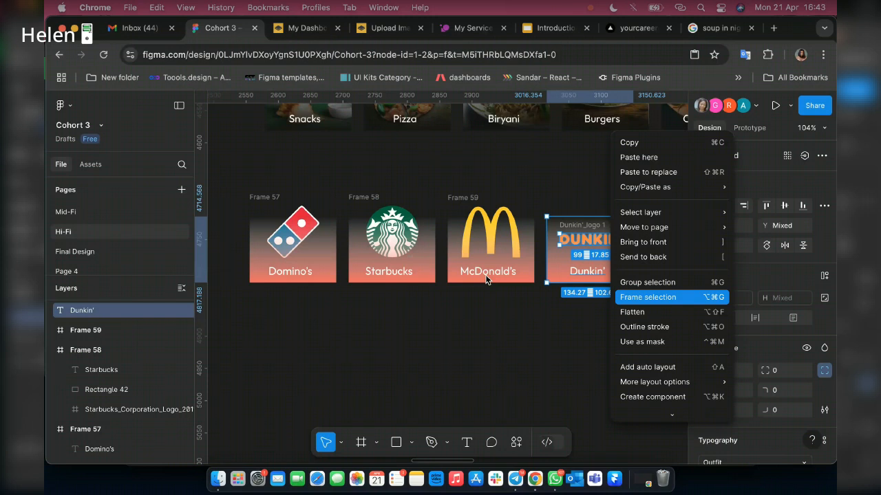
pyautogui.hscroll(3, 485, 280)
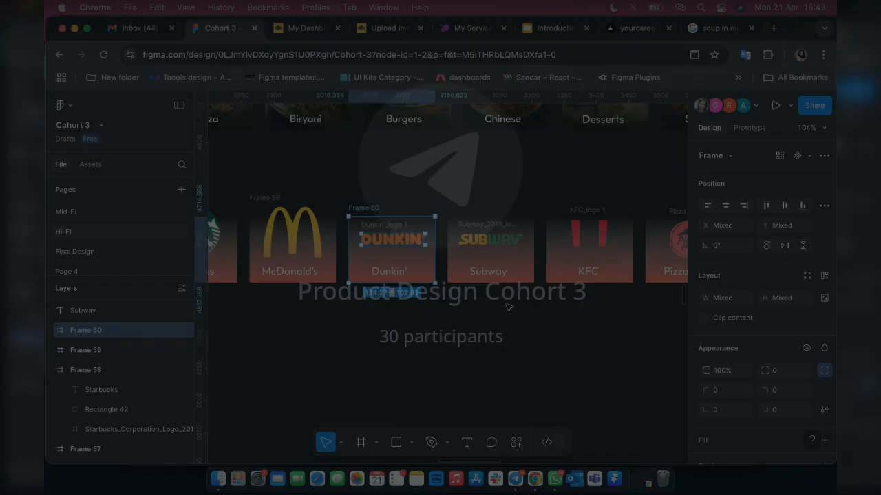
pyautogui.click(509, 308)
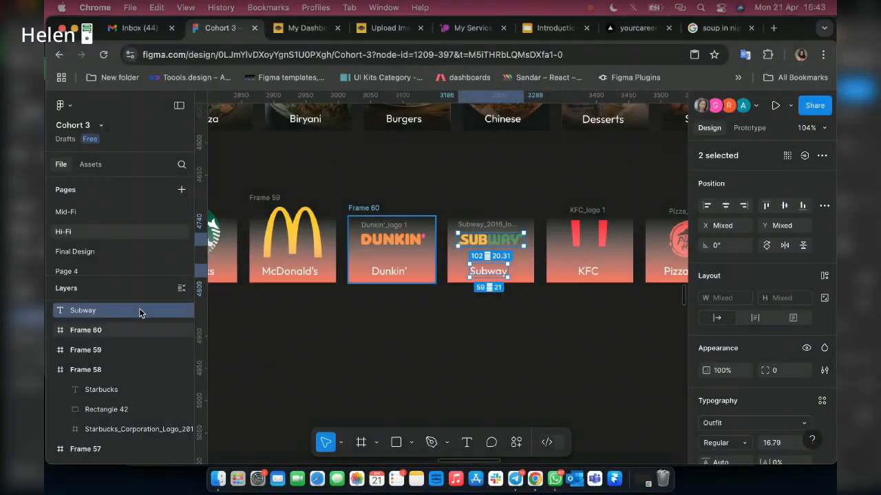
pyautogui.click(186, 331)
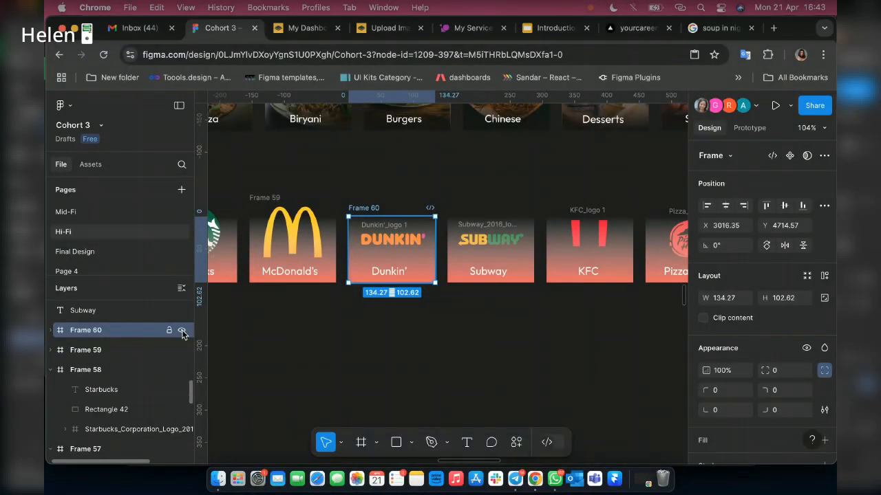
pyautogui.click(181, 331)
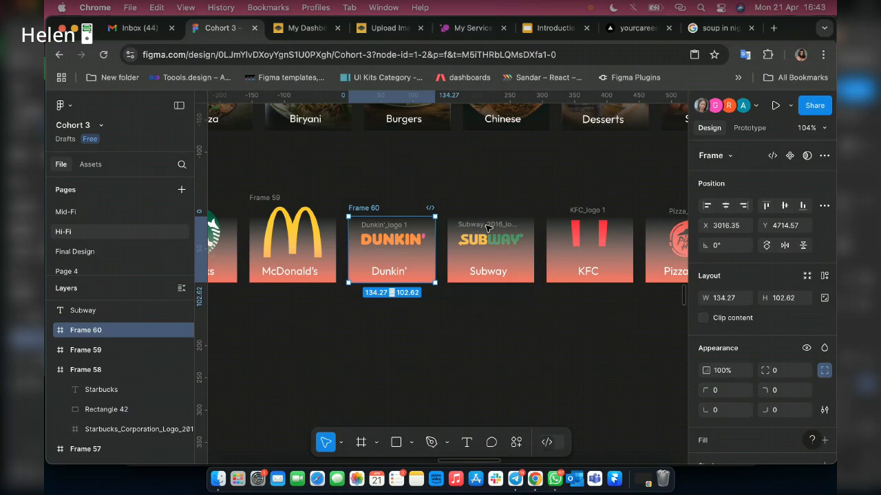
pyautogui.press('super+shift+g')
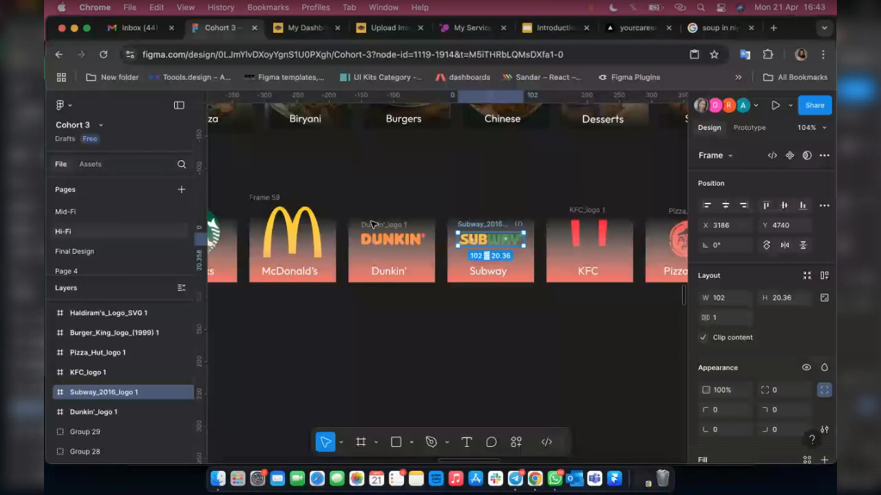
# Wrap the Dunkin' logo, its gradient rectangle and the Dunkin' label together in one frame.
pyautogui.click(372, 224)
pyautogui.hotkey('shift', '2')
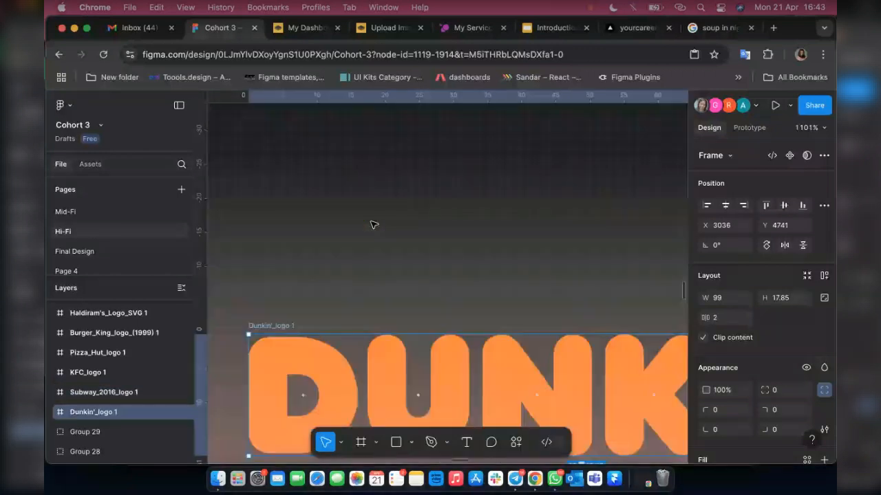
pyautogui.scroll(-3, 372, 225)
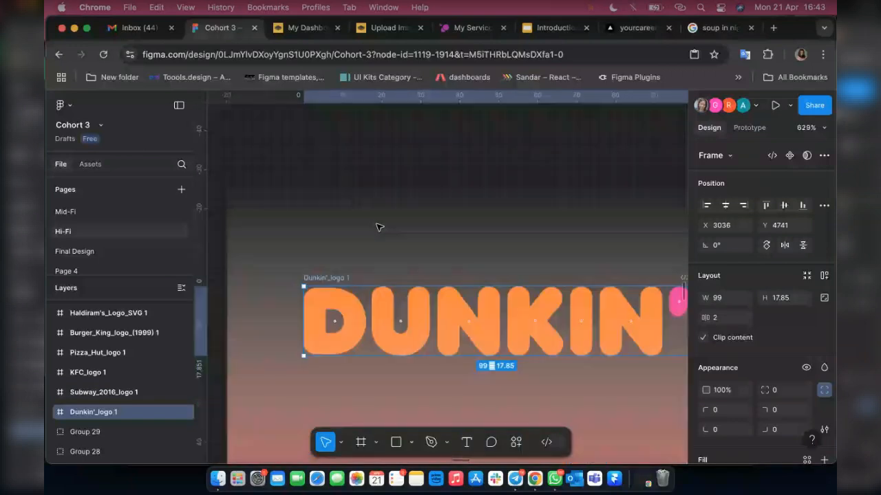
pyautogui.scroll(-3, 378, 227)
pyautogui.scroll(-3, 379, 232)
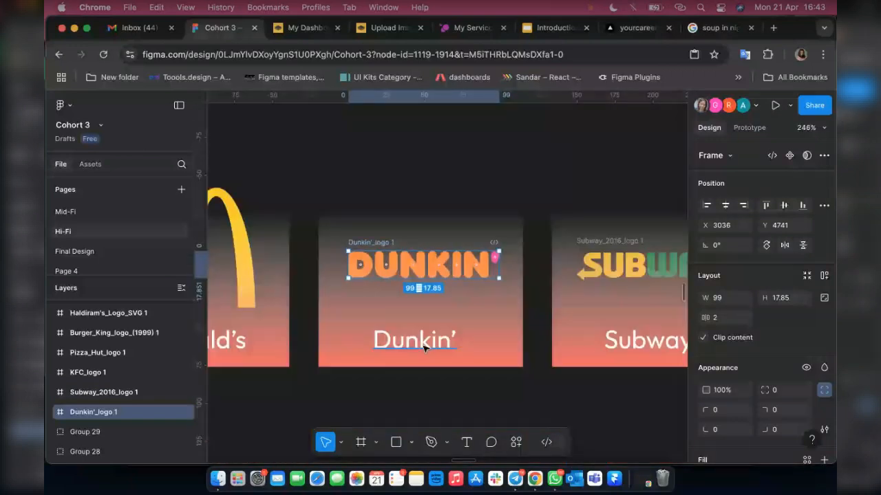
pyautogui.keyDown('shift'); pyautogui.click(425, 348); pyautogui.keyUp('shift')
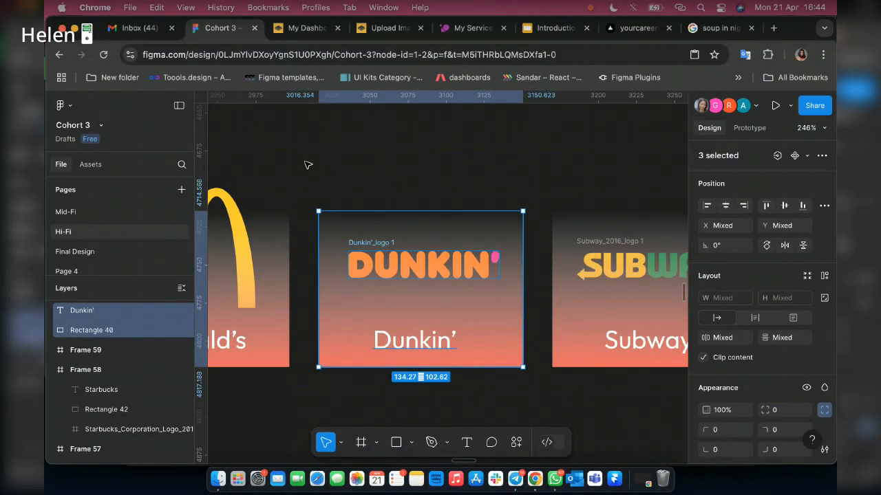
pyautogui.click(530, 394)
pyautogui.moveTo(531, 379); pyautogui.dragTo(305, 158)
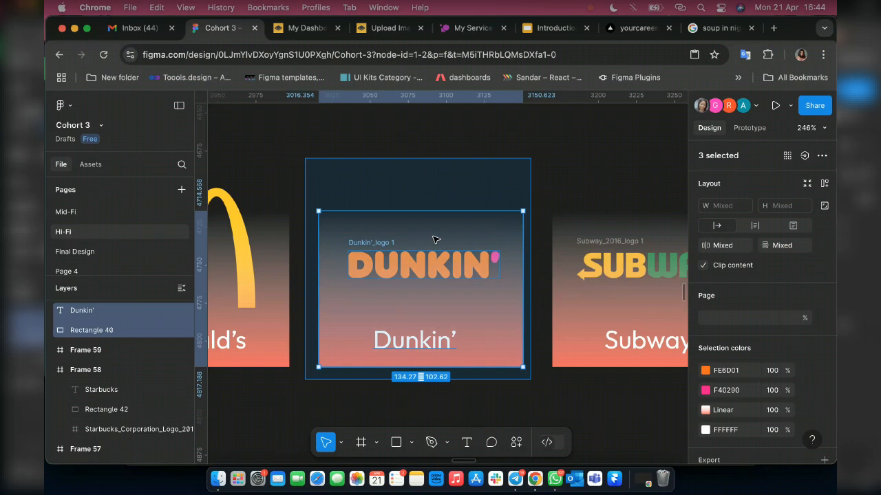
pyautogui.rightClick(434, 239)
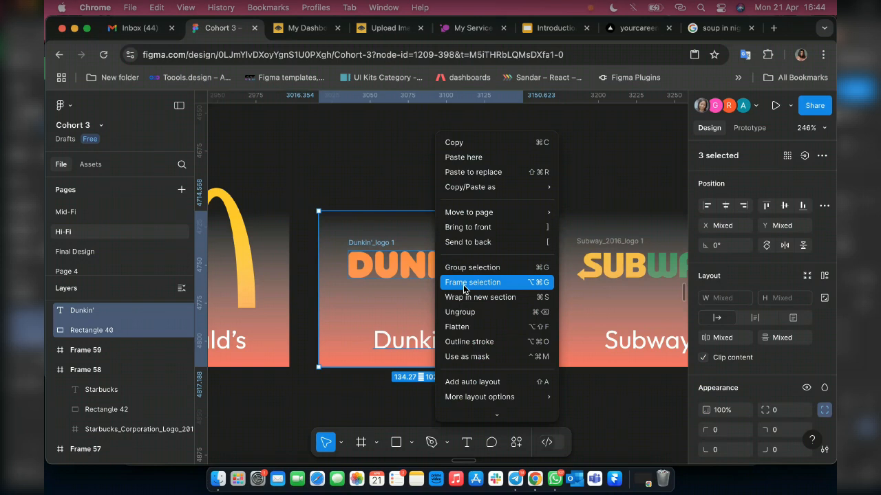
pyautogui.click(464, 289)
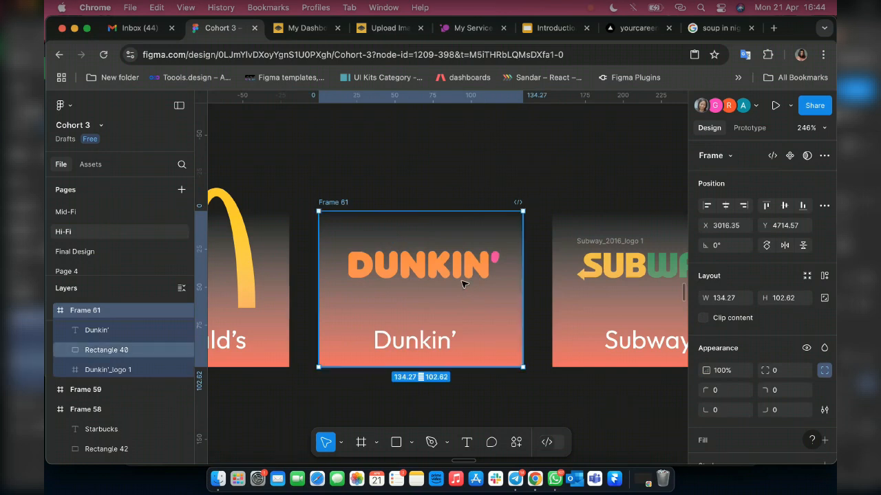
# Unlock Rectangle 37, Rectangle 38, Rectangle 36 and Rectangle 39 behind the remaining brand cards.
pyautogui.hscroll(5, 463, 282)
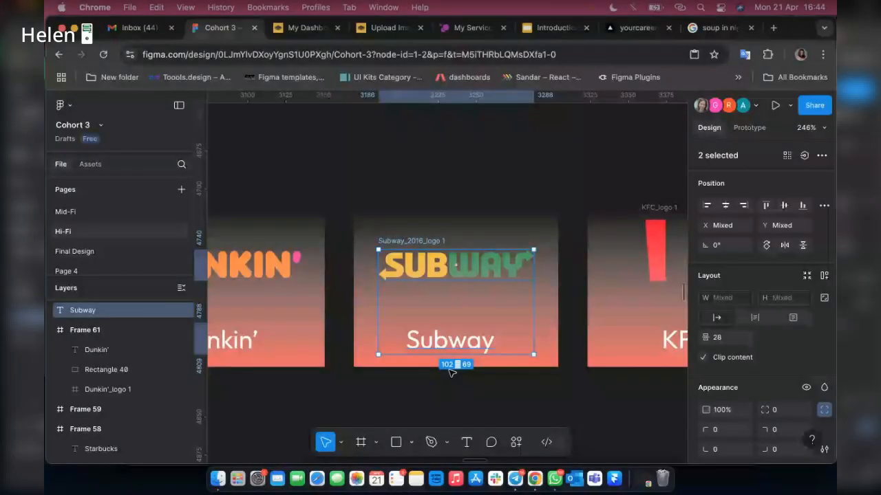
pyautogui.click(573, 385)
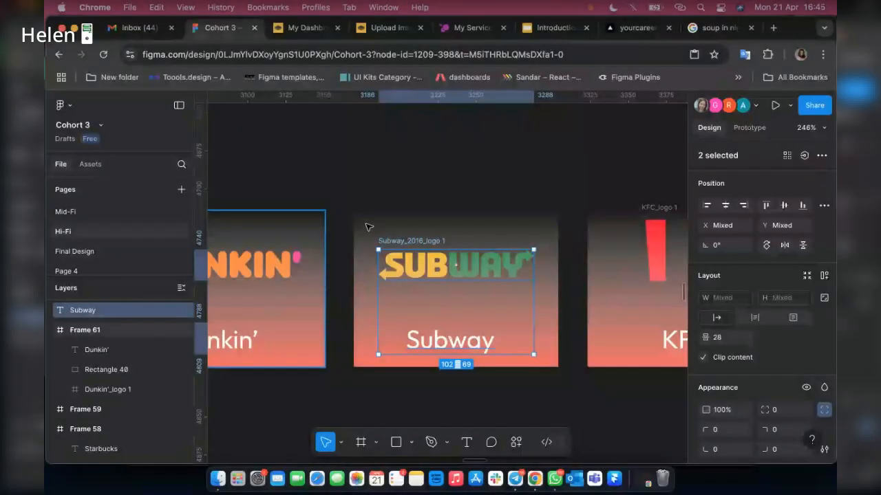
pyautogui.scroll(-5, 365, 226)
pyautogui.click(367, 227)
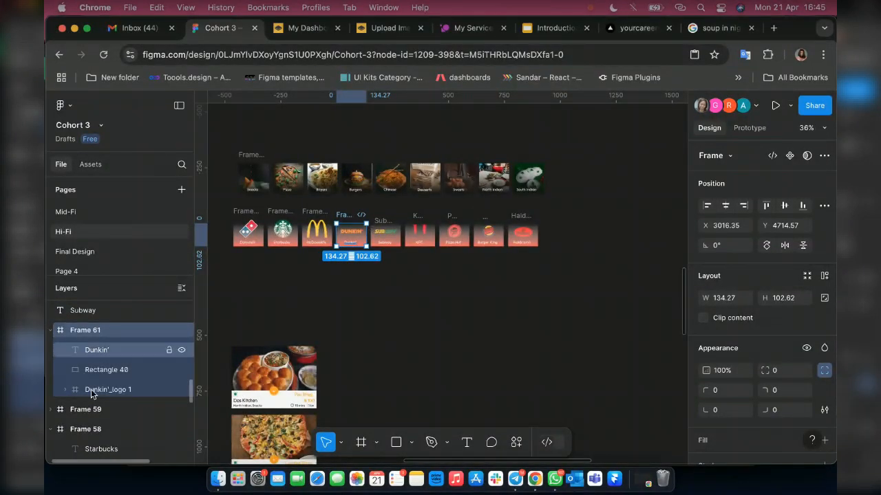
pyautogui.scroll(-5, 171, 329)
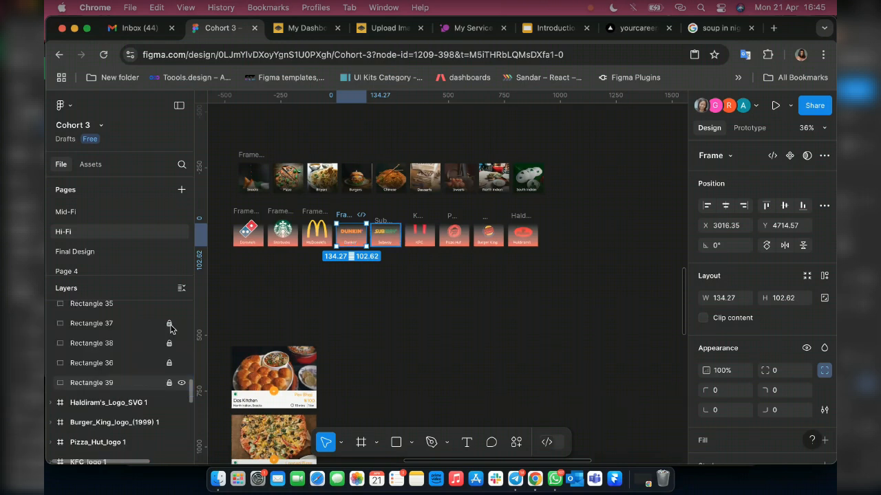
pyautogui.moveTo(169, 325); pyautogui.dragTo(170, 363)
pyautogui.scroll(5, 367, 176)
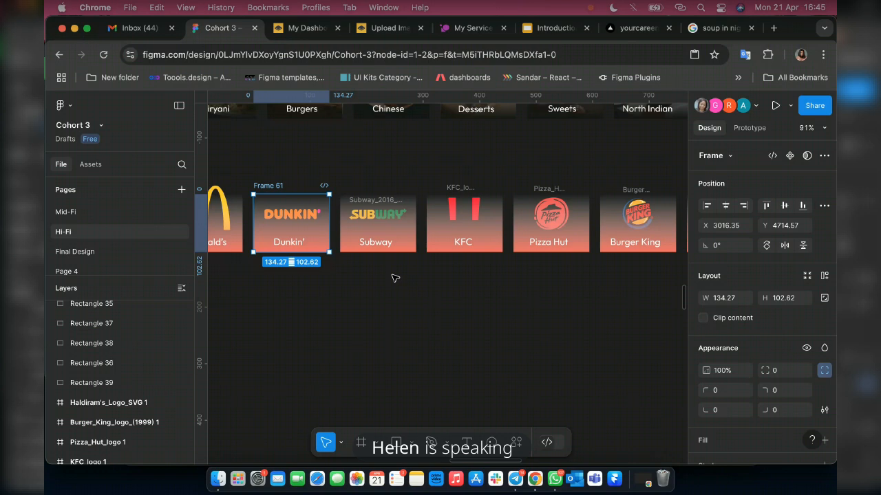
# Wrap the Subway logo, its gradient rectangle and the Subway label together in one frame.
pyautogui.click(394, 278)
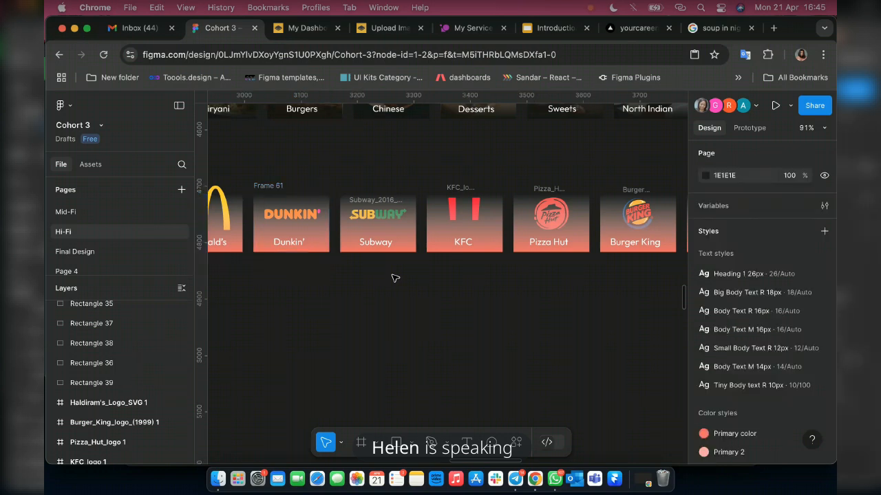
pyautogui.moveTo(339, 165); pyautogui.dragTo(392, 275)
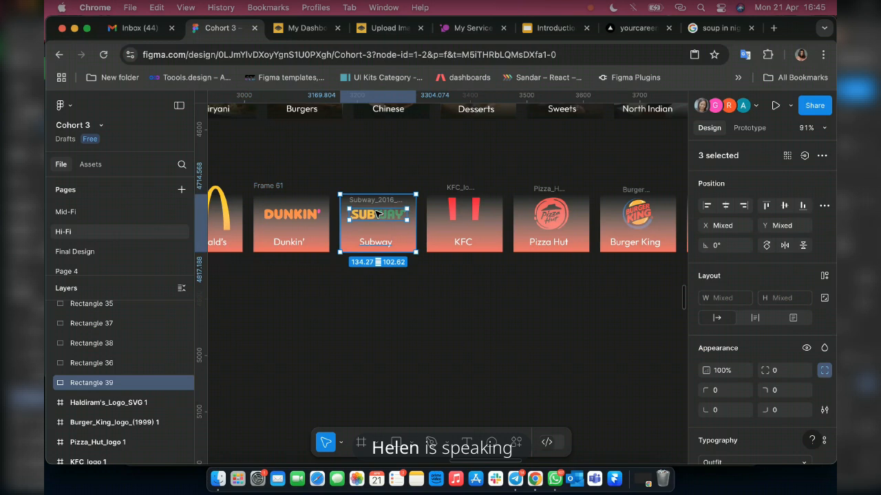
pyautogui.rightClick(376, 214)
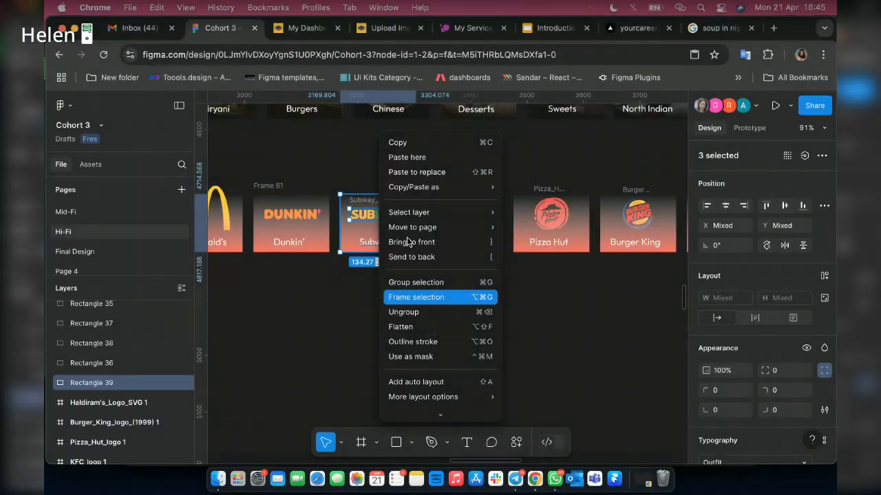
pyautogui.click(441, 288)
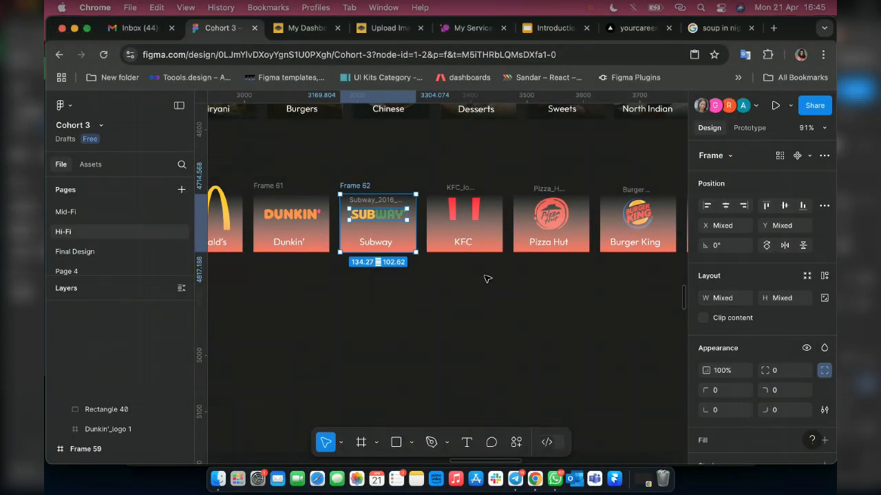
# Wrap the KFC logo, its gradient rectangle and the KFC label together in one frame.
pyautogui.moveTo(430, 167); pyautogui.dragTo(485, 275)
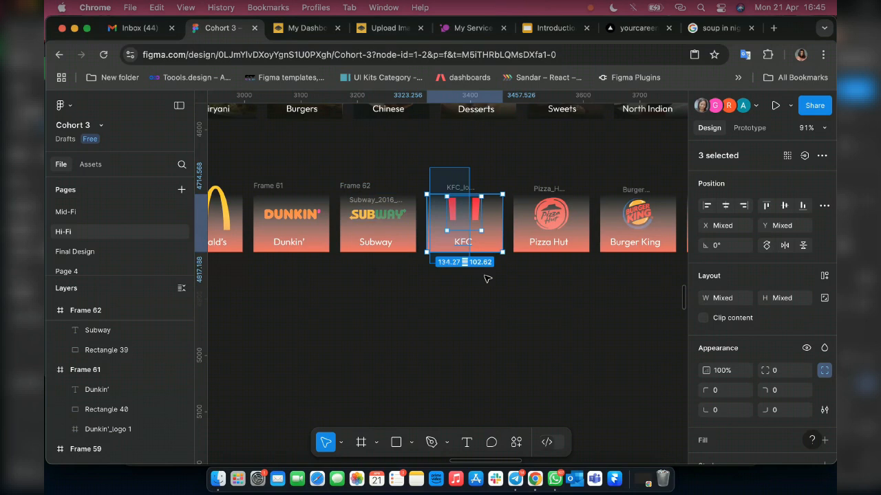
pyautogui.hotkey('shift', 'a')
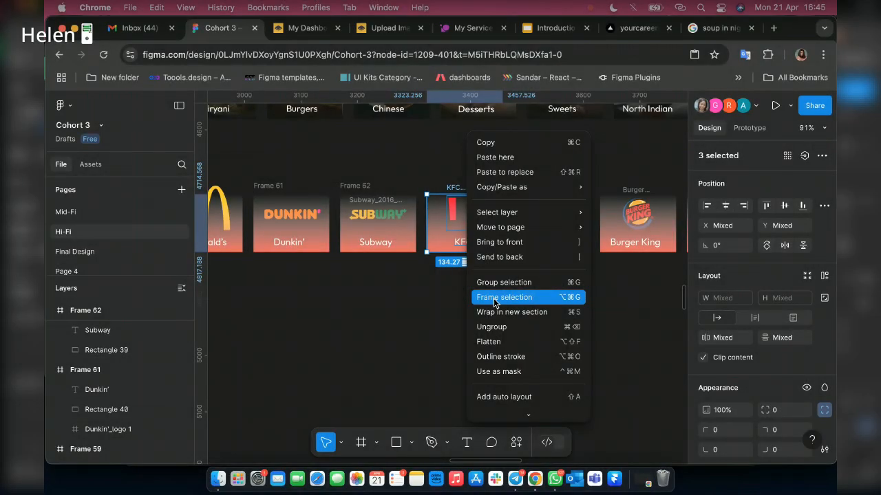
pyautogui.click(494, 297)
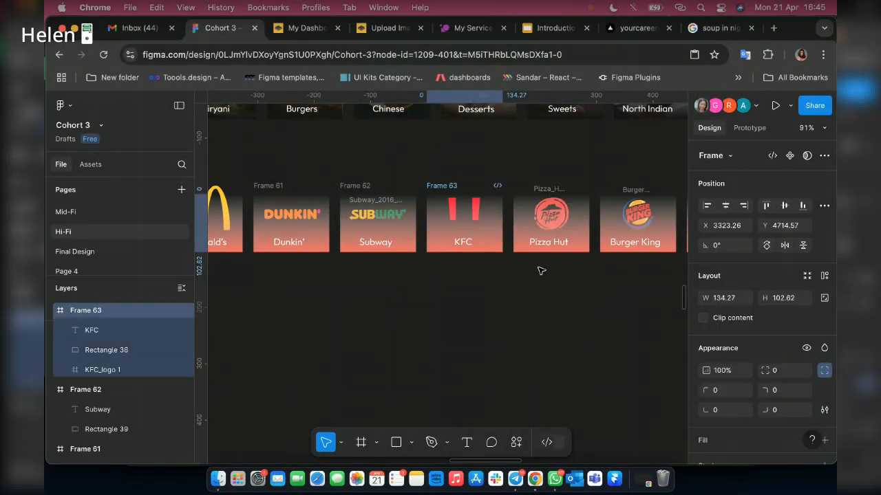
pyautogui.click(583, 282)
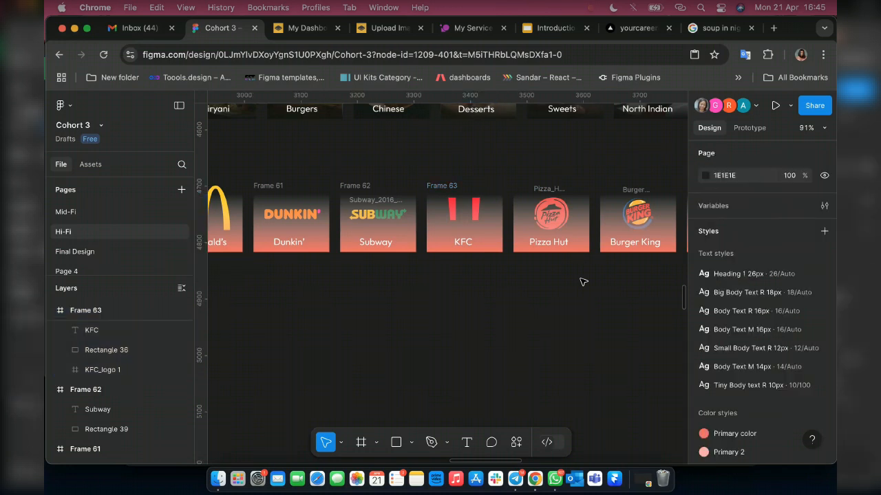
# Wrap the Pizza Hut logo, its gradient rectangle and the Pizza Hut label together in one frame.
pyautogui.moveTo(512, 160); pyautogui.dragTo(580, 279)
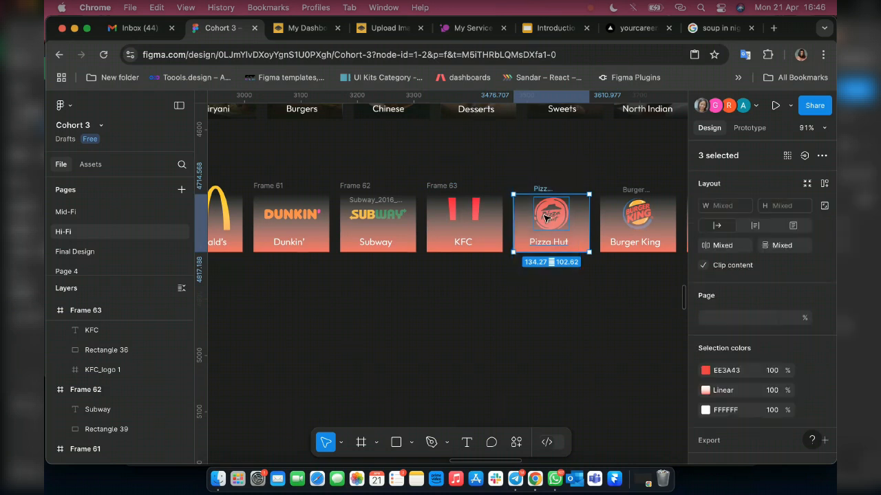
pyautogui.rightClick(545, 218)
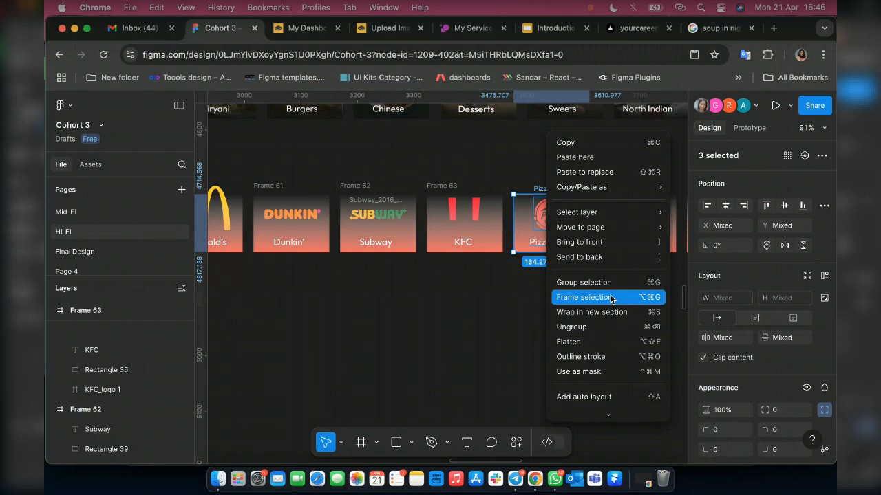
pyautogui.click(609, 297)
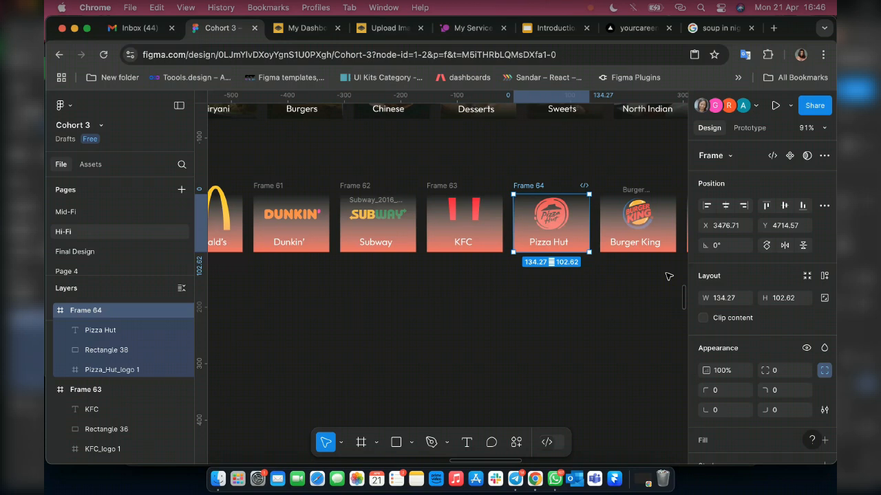
pyautogui.click(667, 276)
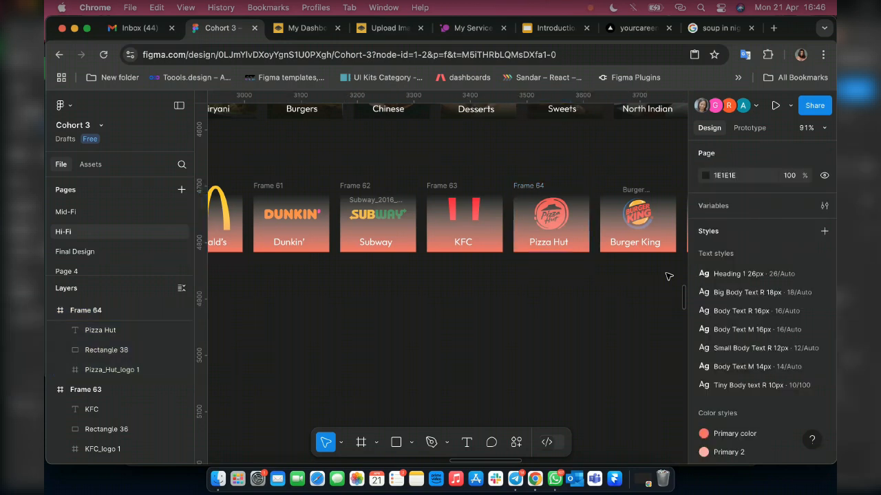
# Wrap the Burger King logo, its gradient rectangle and the Burger King label together in one frame.
pyautogui.hscroll(2, 668, 277)
pyautogui.moveTo(606, 276); pyautogui.dragTo(530, 203)
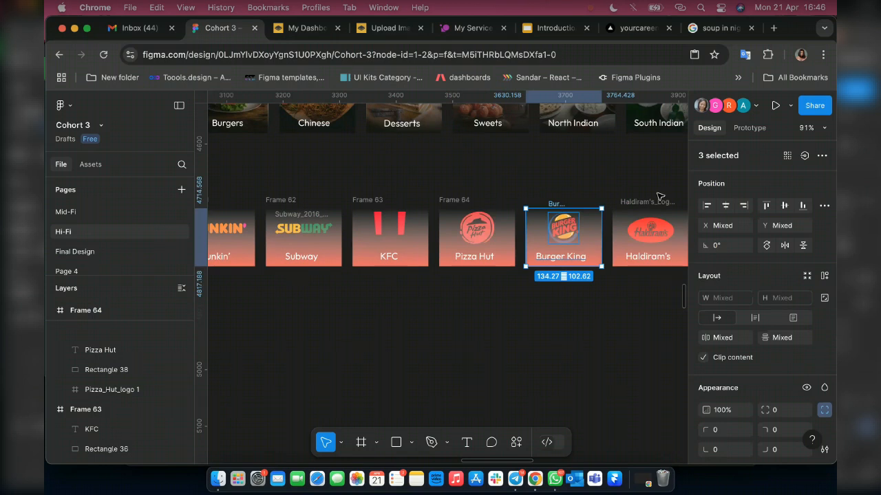
pyautogui.hscroll(3, 660, 276)
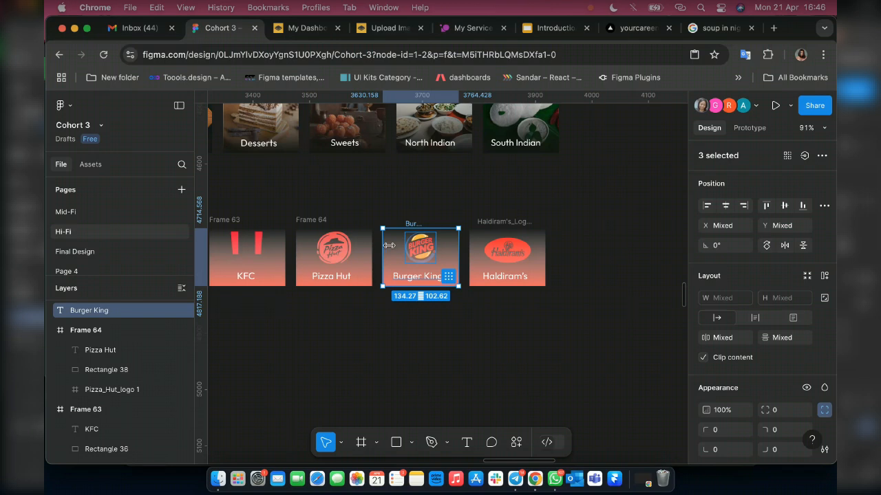
pyautogui.rightClick(389, 247)
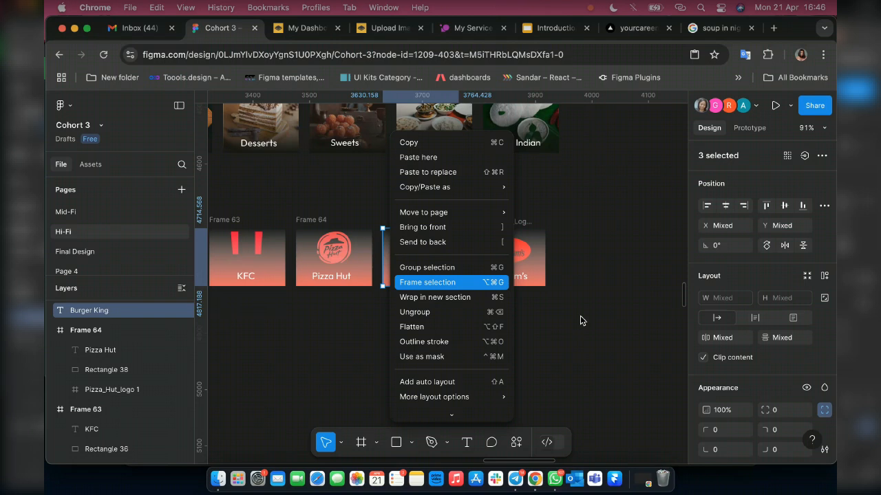
pyautogui.press('alt+super+g')
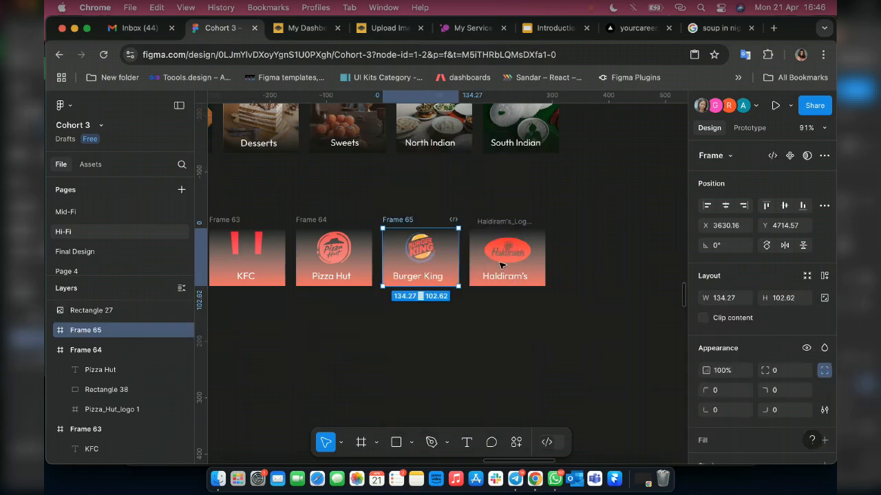
pyautogui.click(474, 209)
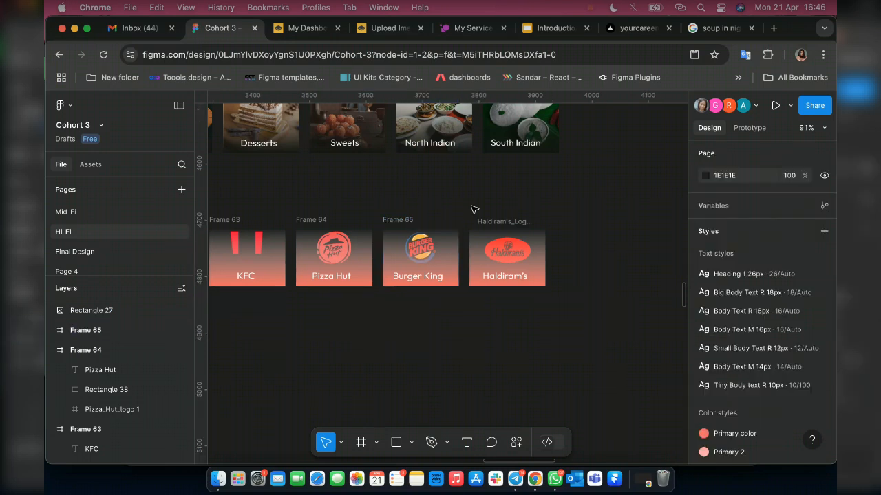
# Select the Haldiram's logo, its gradient rectangle and the Haldiram's label together for framing as one card.
pyautogui.moveTo(474, 209); pyautogui.dragTo(551, 292)
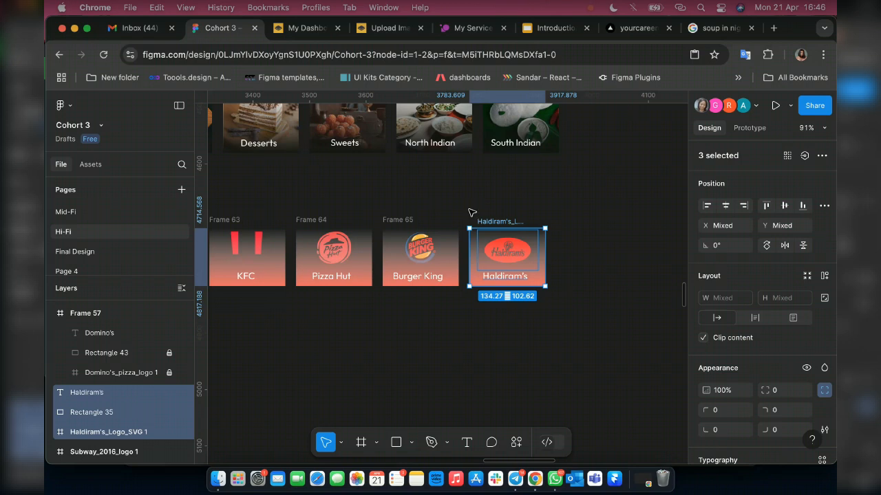
pyautogui.rightClick(493, 249)
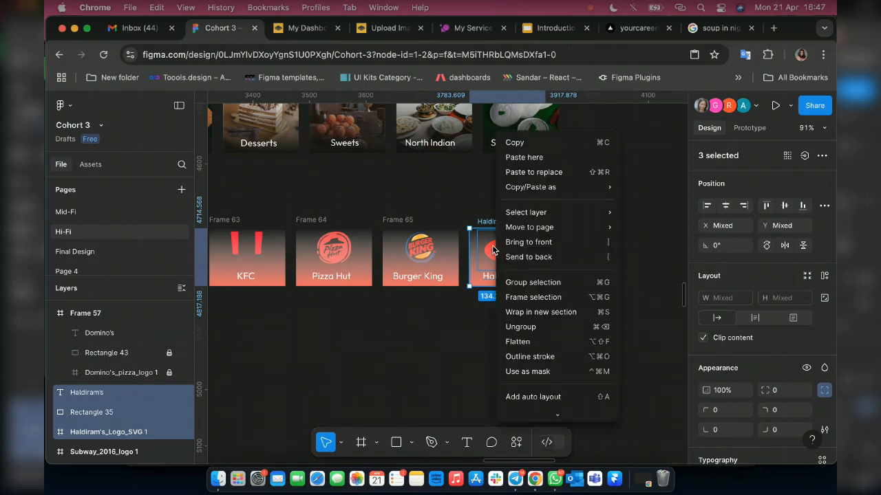
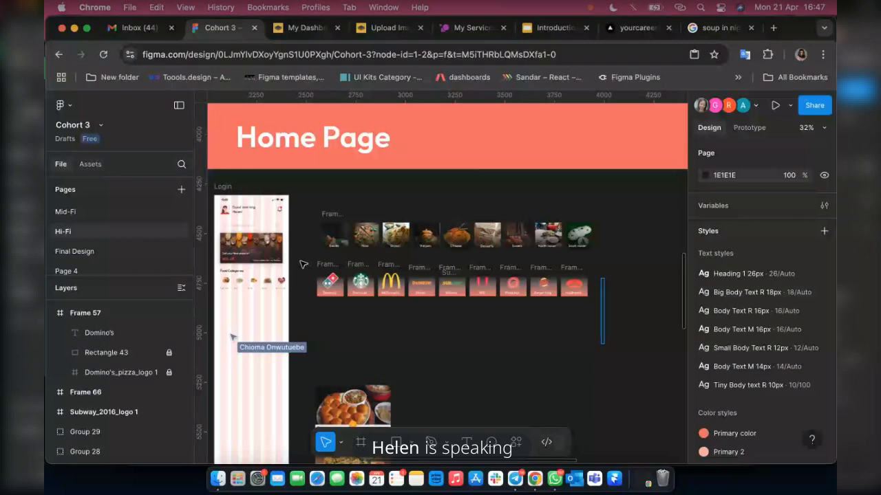
# Select all the restaurant brand cards and combine them into one horizontal auto layout row.
pyautogui.moveTo(303, 264); pyautogui.dragTo(600, 342)
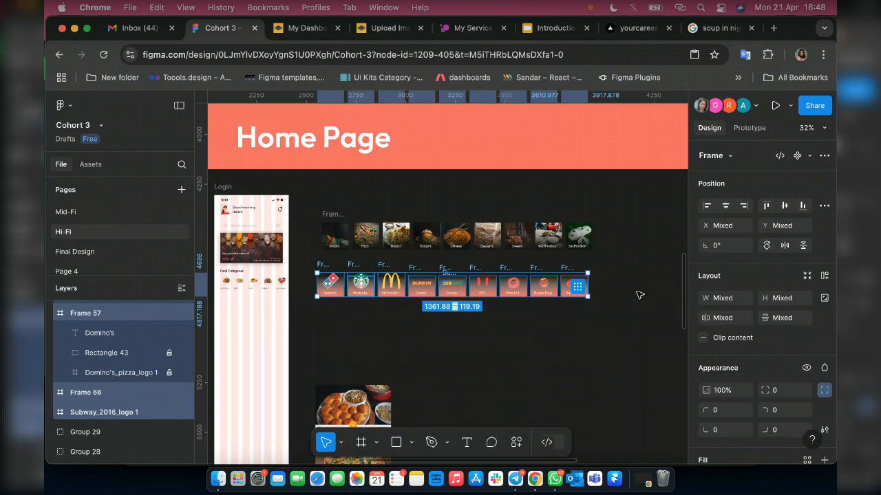
pyautogui.hotkey('shift', 'a')
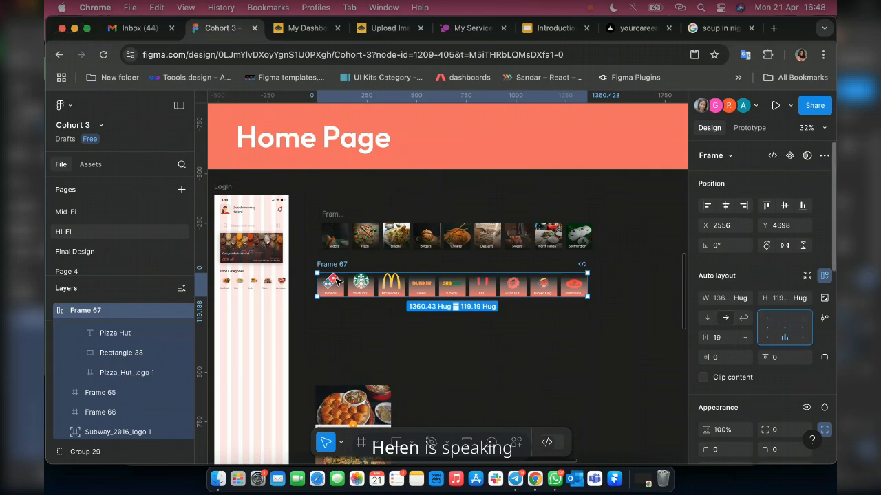
# Place the brand card row in the Login frame below the Food Categories row, at X 30, Y 595.
pyautogui.hscroll(-5, 336, 280)
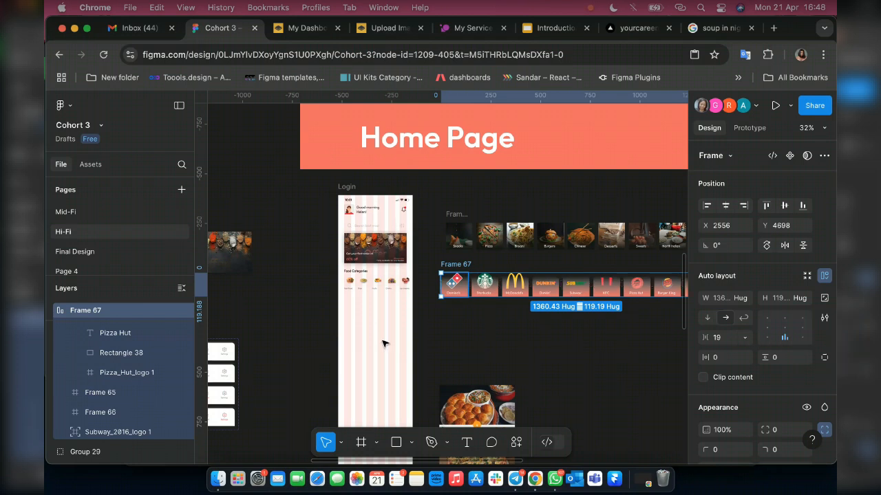
pyautogui.moveTo(448, 283); pyautogui.dragTo(371, 341)
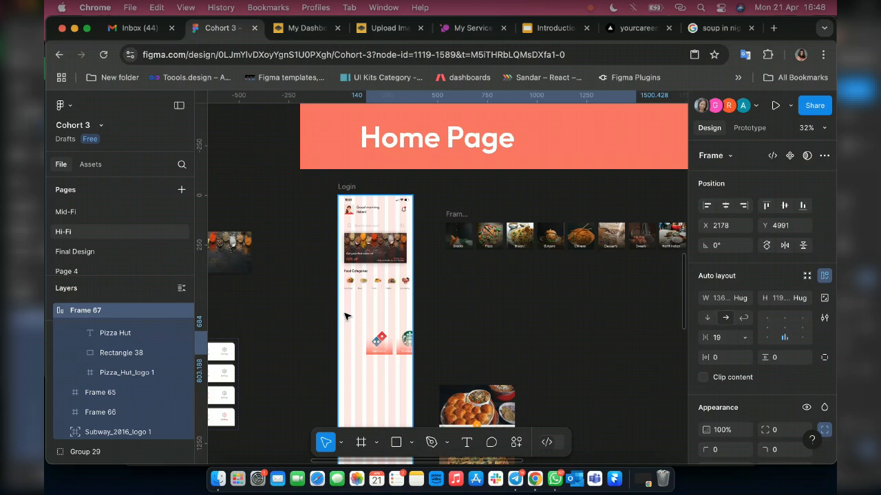
pyautogui.moveTo(346, 316); pyautogui.dragTo(368, 311)
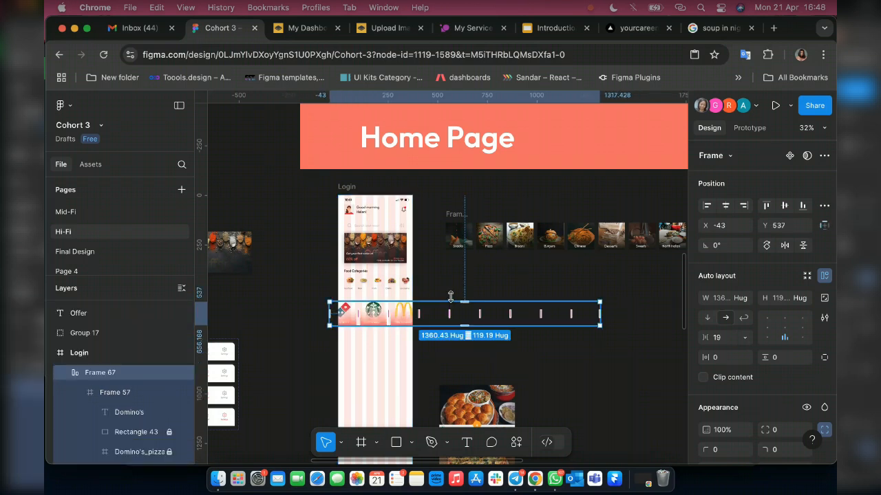
pyautogui.scroll(-2, 450, 296)
pyautogui.scroll(3, 344, 216)
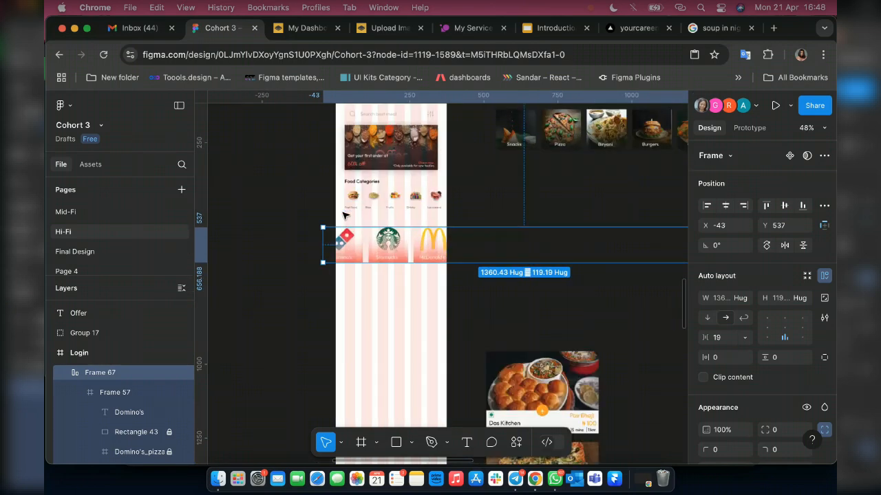
pyautogui.scroll(2, 345, 216)
pyautogui.scroll(1, 349, 335)
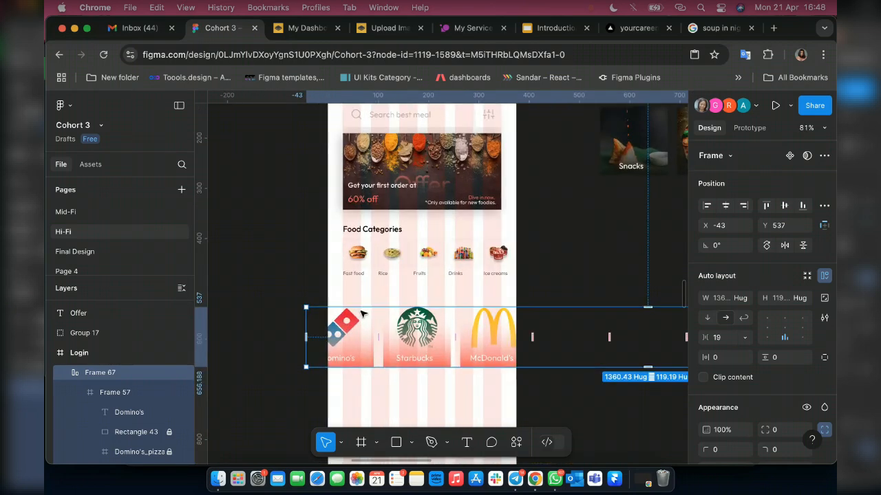
pyautogui.scroll(2, 363, 313)
pyautogui.scroll(-2, 363, 284)
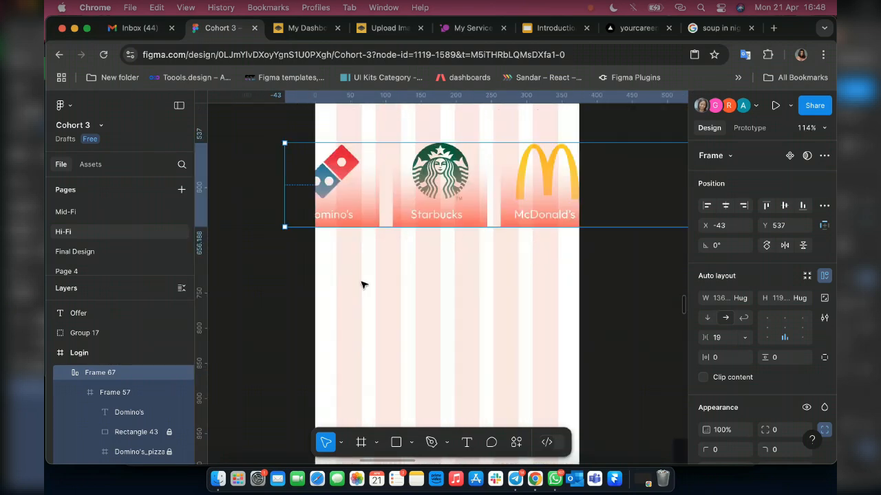
pyautogui.scroll(2, 363, 272)
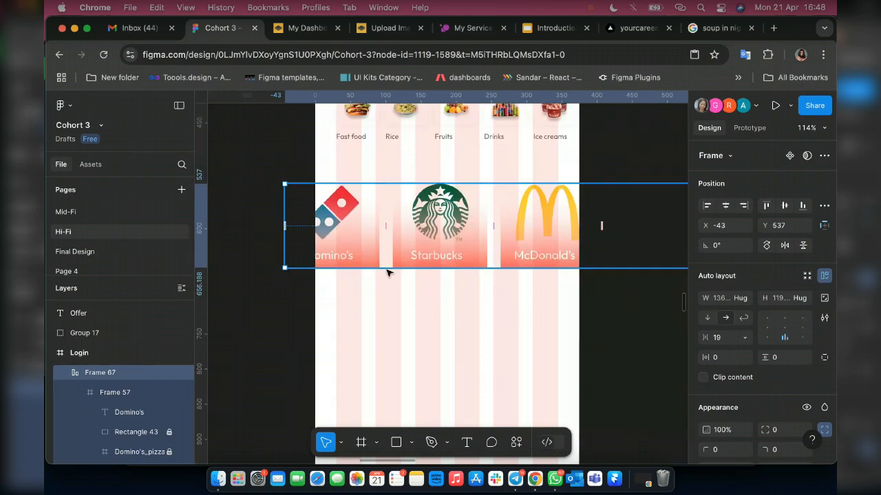
pyautogui.moveTo(356, 233); pyautogui.dragTo(406, 273)
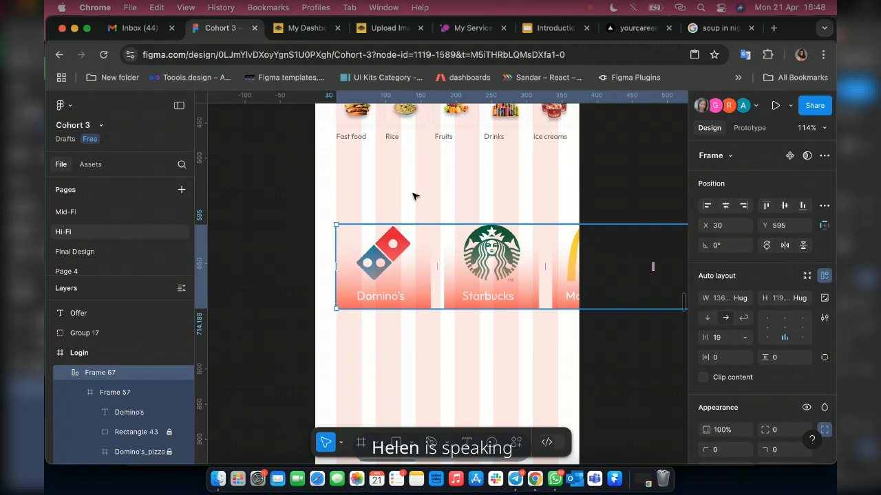
# Duplicate the Food Categories heading above the brand row at X 30, Y 538 and change its text to "Popular Restaurants".
pyautogui.scroll(3, 413, 197)
pyautogui.click(378, 195)
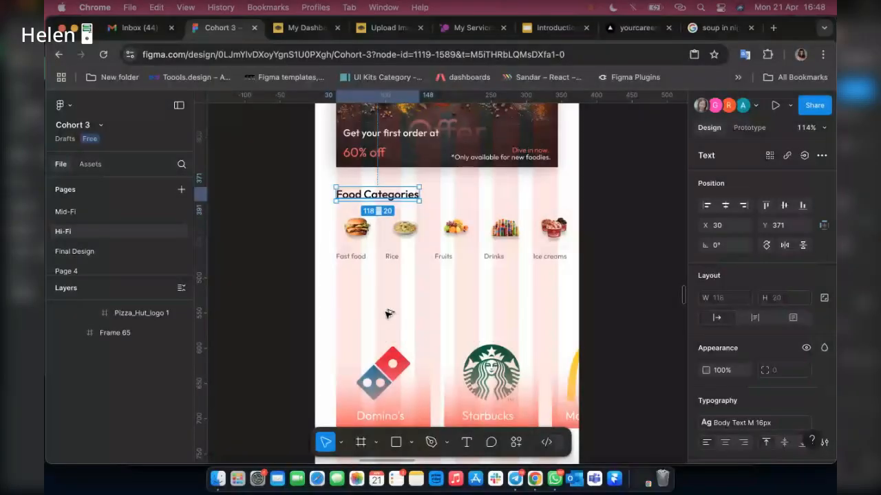
pyautogui.moveTo(388, 313); pyautogui.dragTo(387, 316)
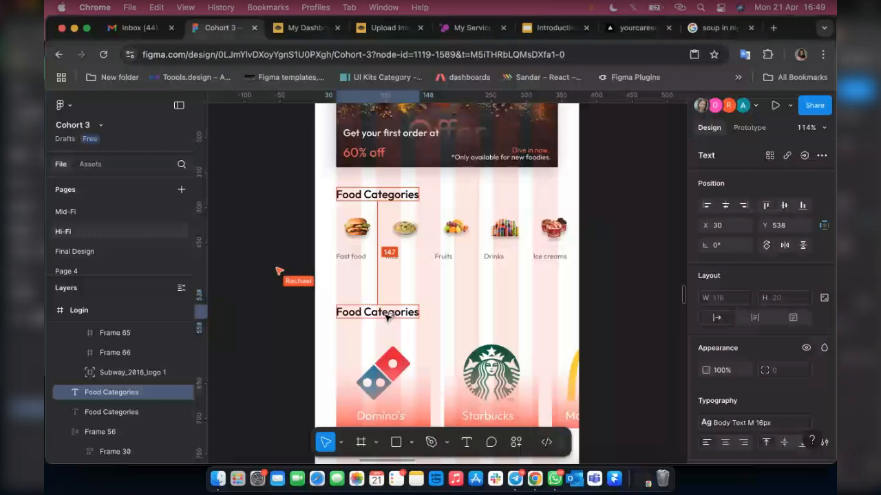
pyautogui.press('Return')
pyautogui.write('Popular')
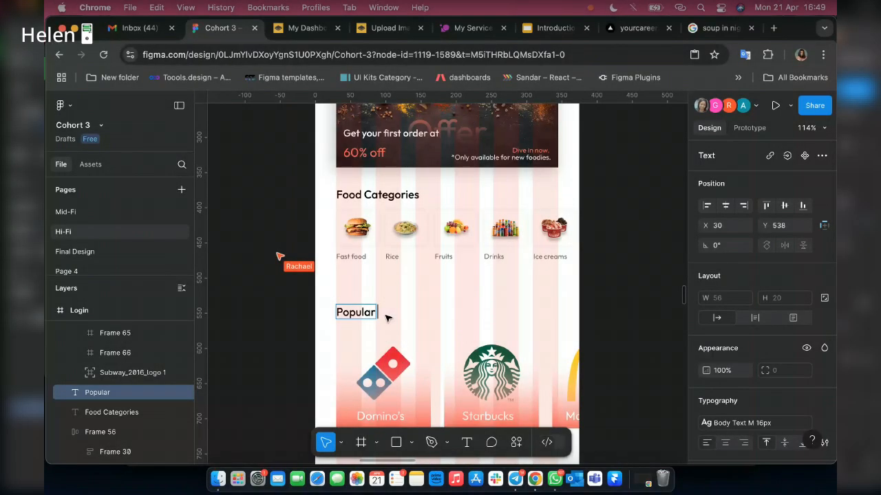
pyautogui.write('Restau')
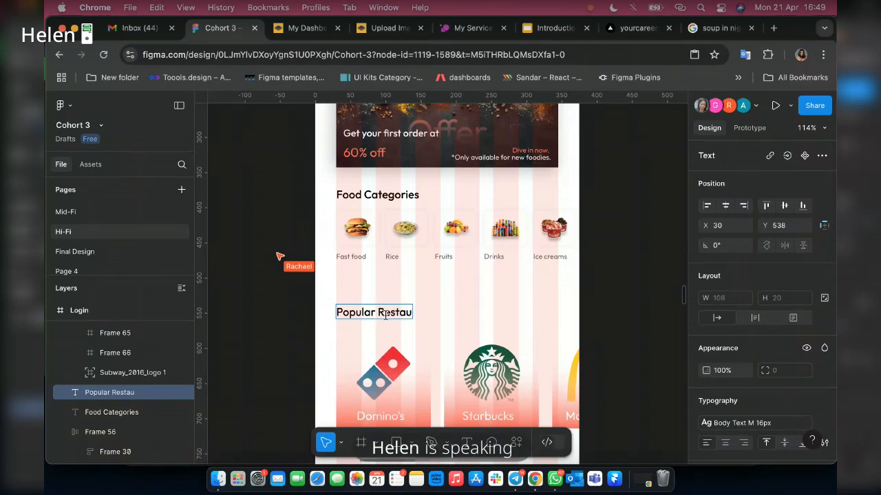
pyautogui.write('rants')
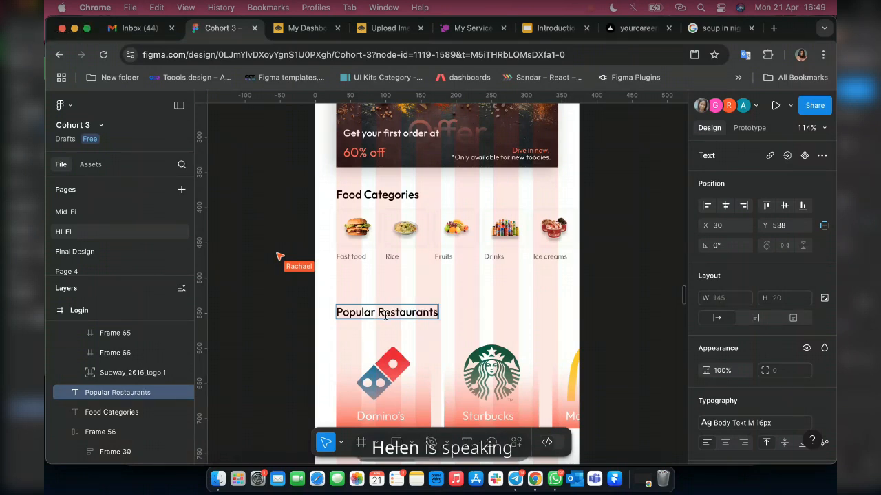
# Position the Popular Restaurants heading 15 px above the brand row and shift both up together until the row is at Y 551.
pyautogui.click(411, 196)
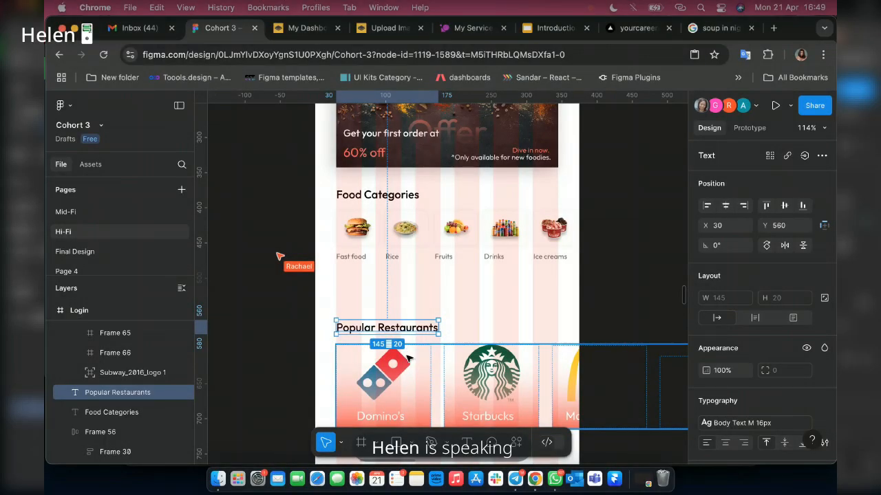
pyautogui.keyDown('shift'); pyautogui.click(410, 348); pyautogui.keyUp('shift')
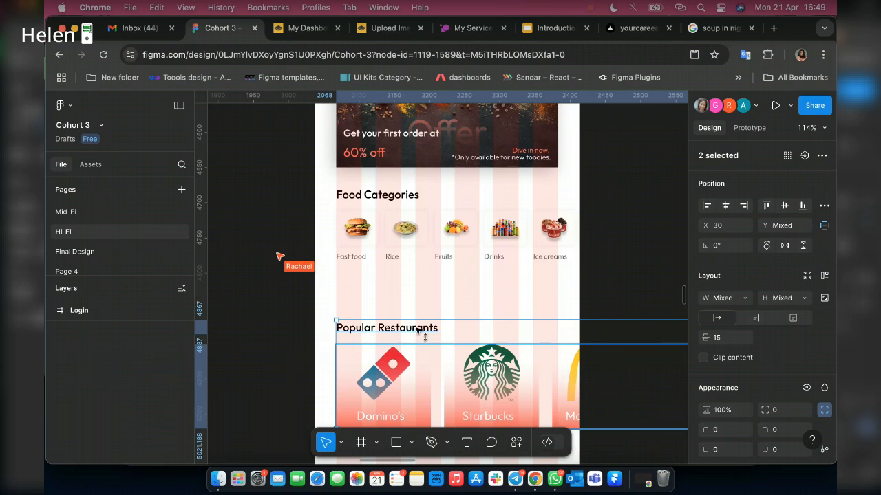
pyautogui.hotkey('shift', 'Up')
pyautogui.hotkey('shift', 'Up')
pyautogui.hotkey('shift', 'Up')
pyautogui.hotkey('shift', 'Up')
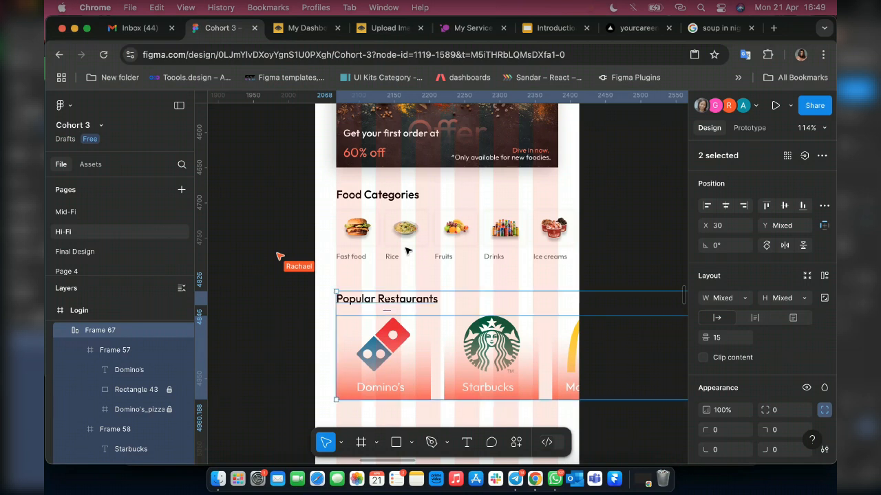
pyautogui.scroll(-1, 406, 251)
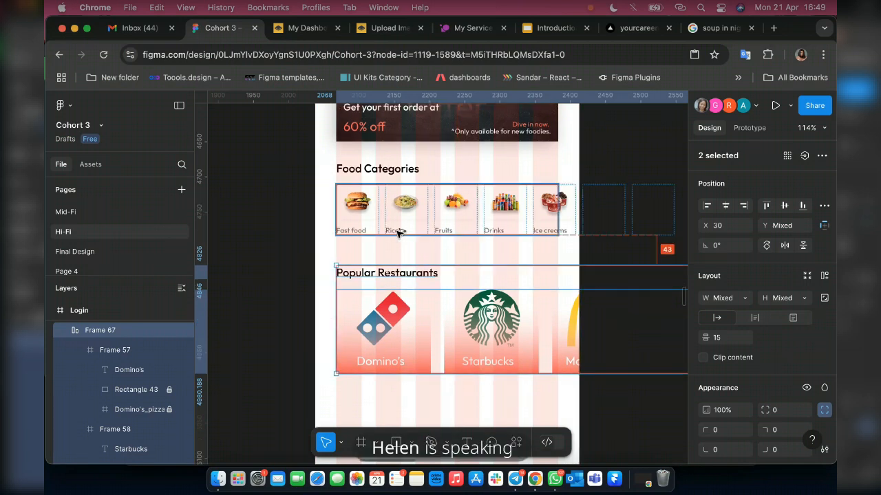
pyautogui.press('Up')
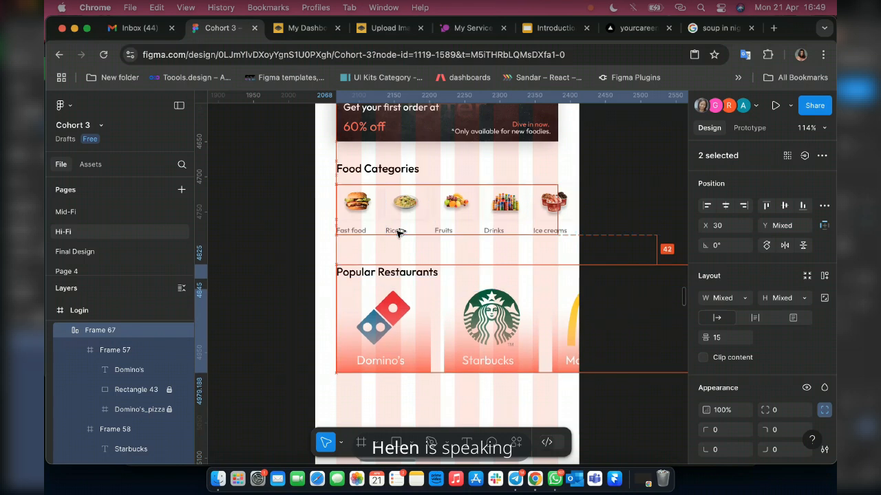
pyautogui.press('Up')
pyautogui.press('Up')
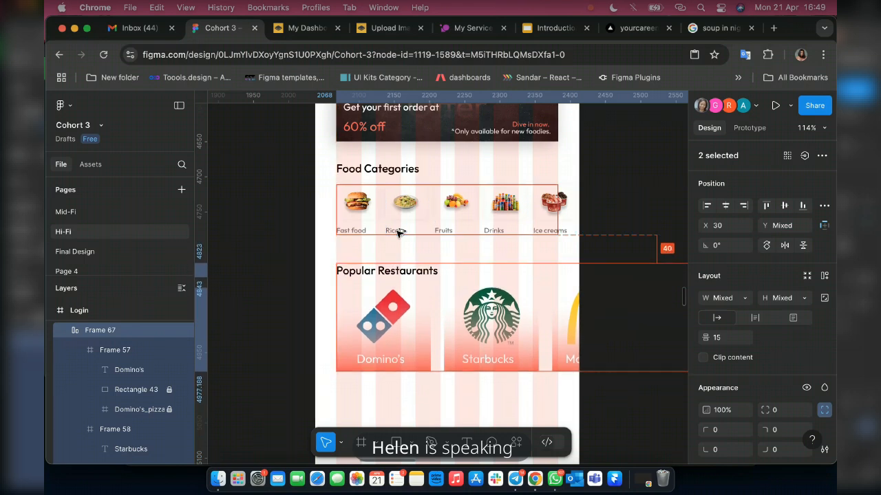
# Select the frame holding the food category items and check its width.
pyautogui.click(388, 172)
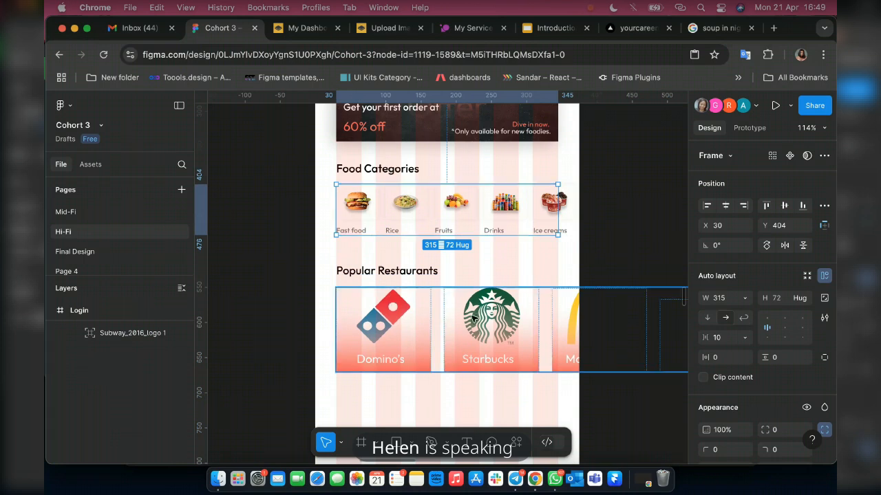
pyautogui.hscroll(4, 571, 309)
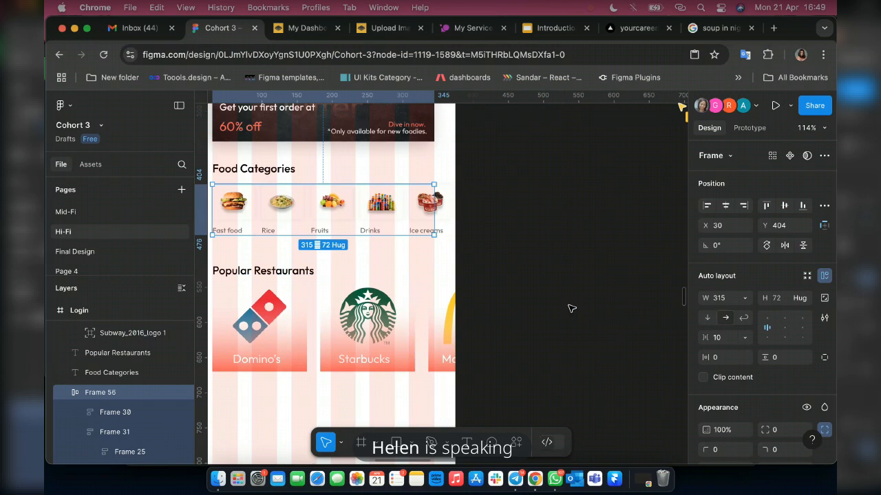
pyautogui.scroll(-10, 570, 309)
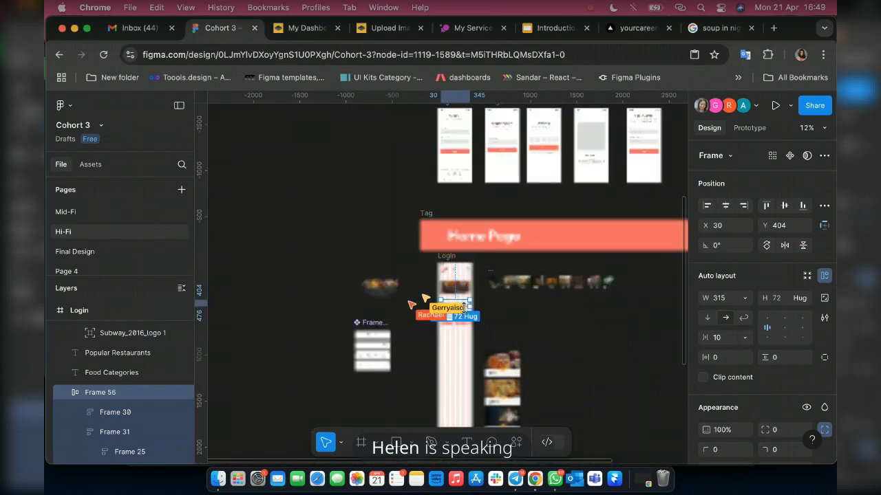
pyautogui.scroll(3, 464, 308)
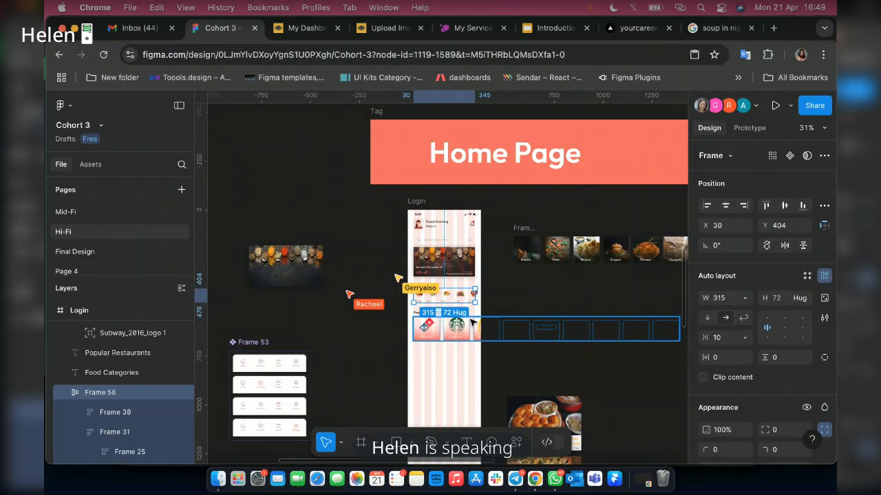
# Try to narrow the brand row's frame to a width of 282 directly inside the Login frame.
pyautogui.click(623, 330)
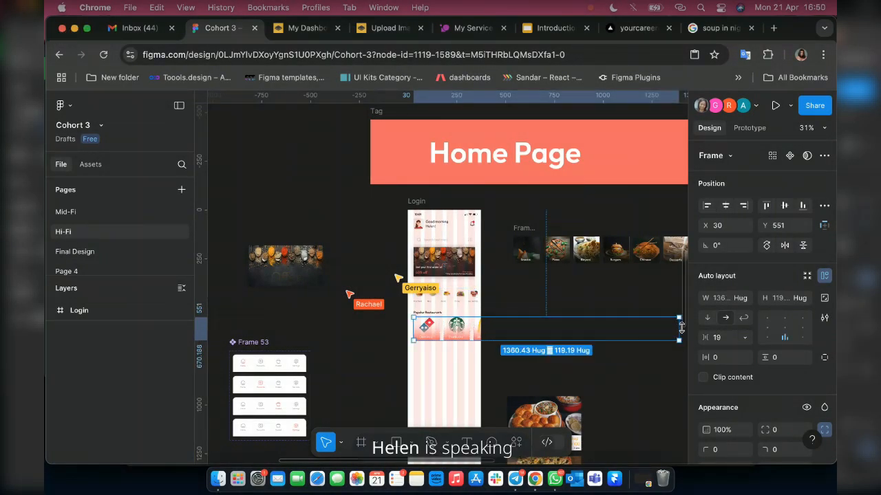
pyautogui.hscroll(2, 541, 333)
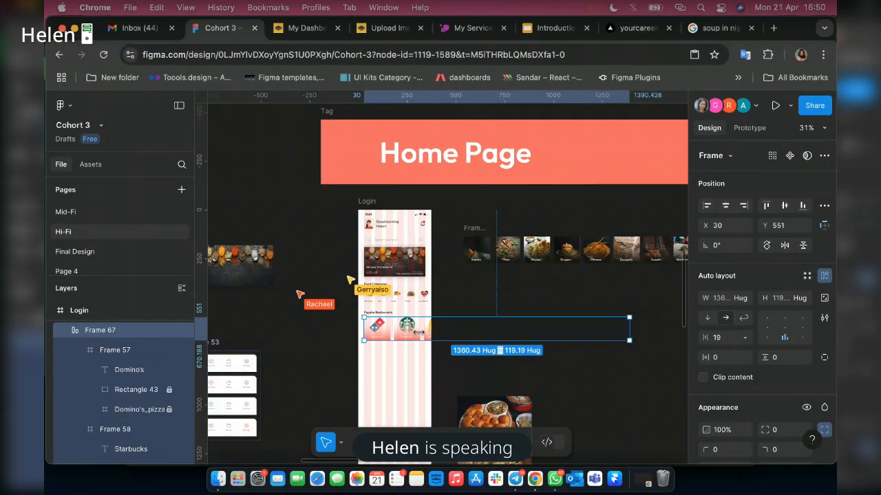
pyautogui.moveTo(418, 332); pyautogui.dragTo(419, 332)
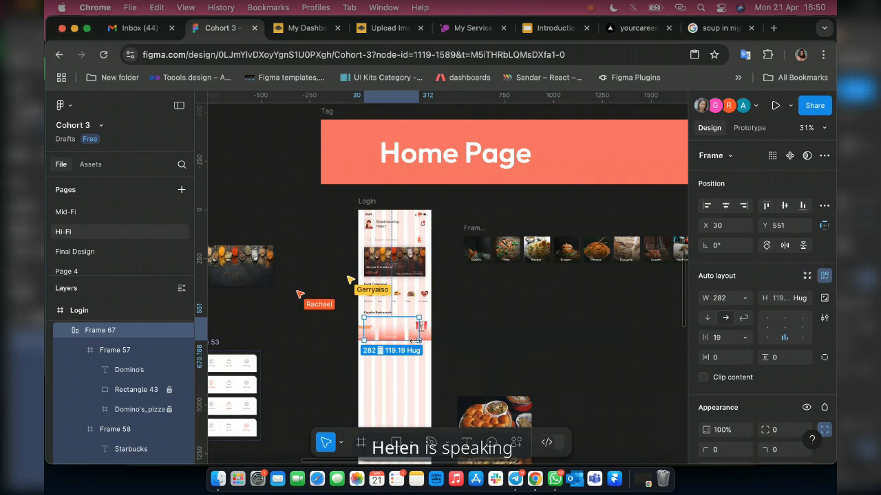
pyautogui.press('super+z')
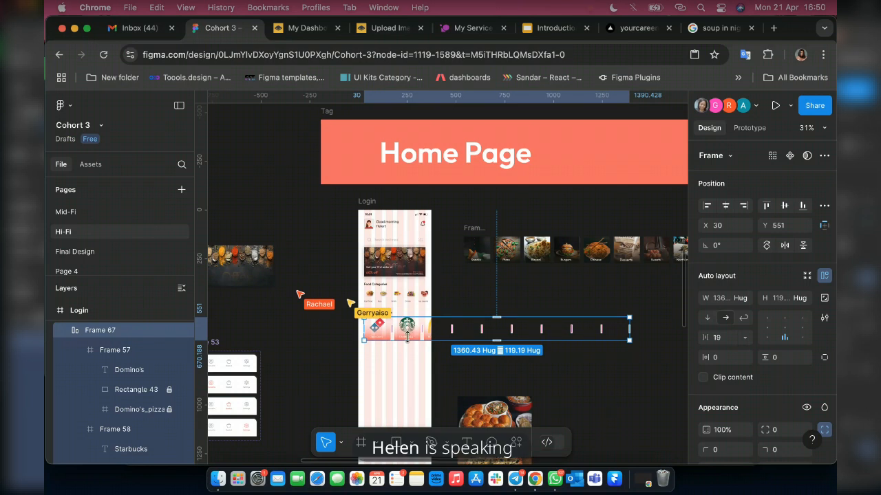
# Move the brand row out of the Login frame onto the empty canvas and make it a top-level layer.
pyautogui.hscroll(3, 407, 336)
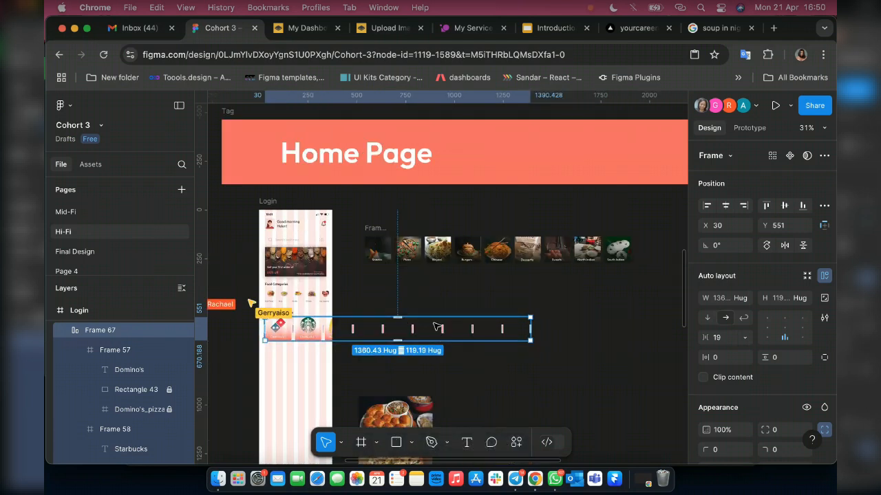
pyautogui.moveTo(311, 328); pyautogui.dragTo(433, 323)
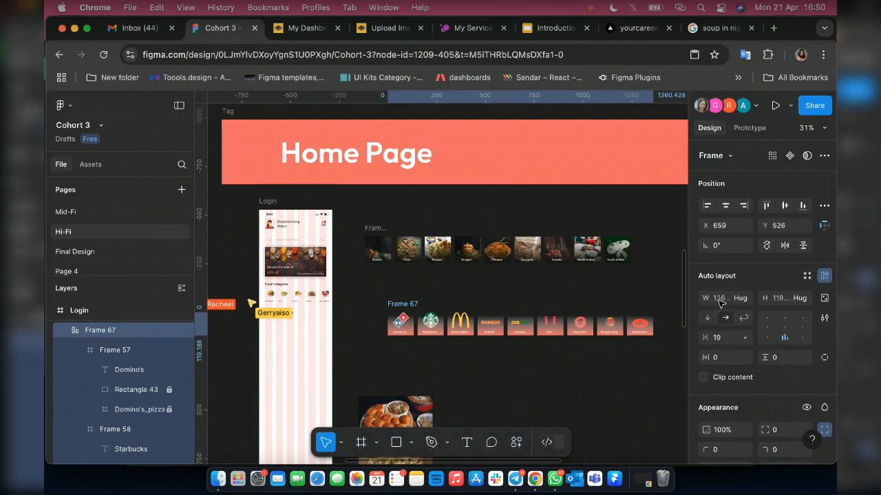
pyautogui.press('super+x')
pyautogui.press('super+v')
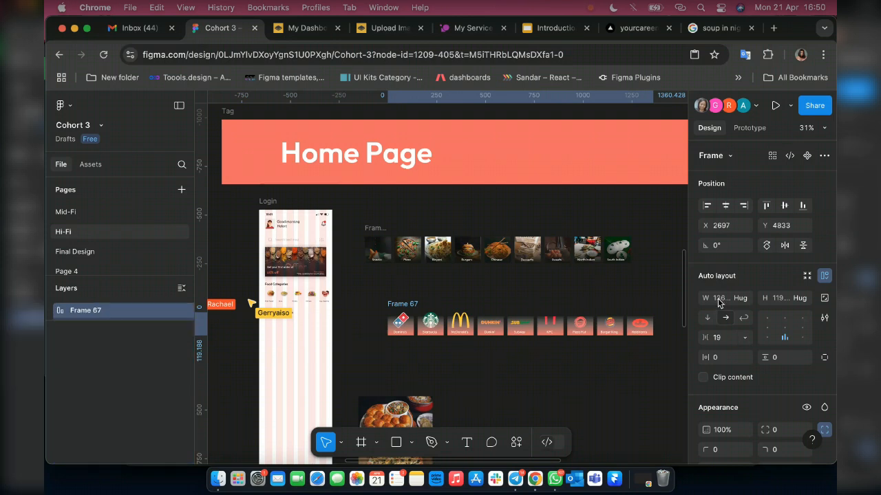
# Set the brand row frame's width to 315.
pyautogui.click(719, 300)
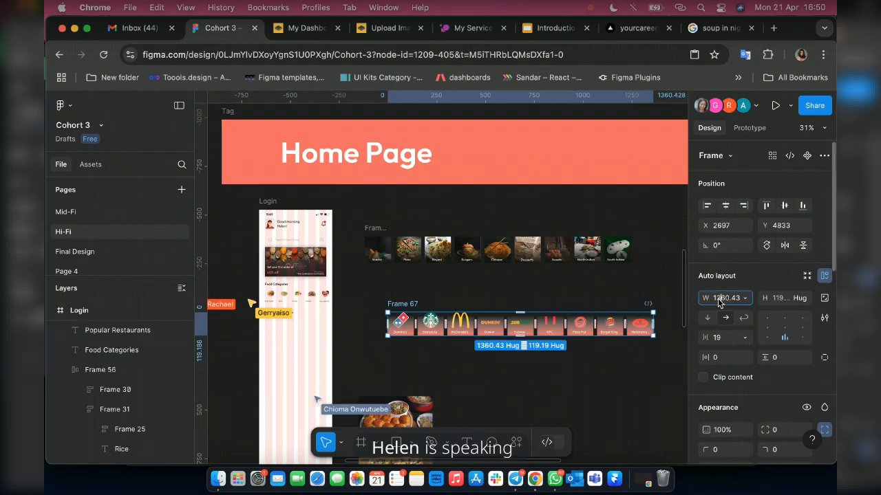
pyautogui.doubleClick(718, 303)
pyautogui.write('3')
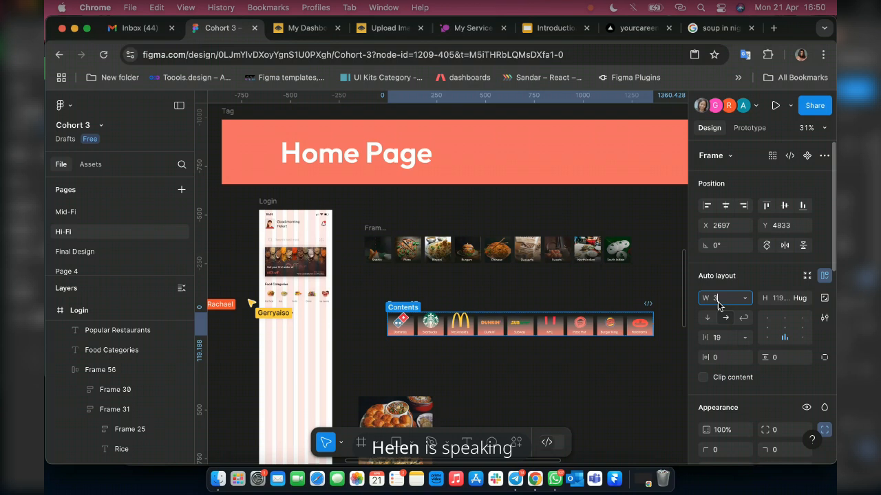
pyautogui.write('15')
pyautogui.press('Return')
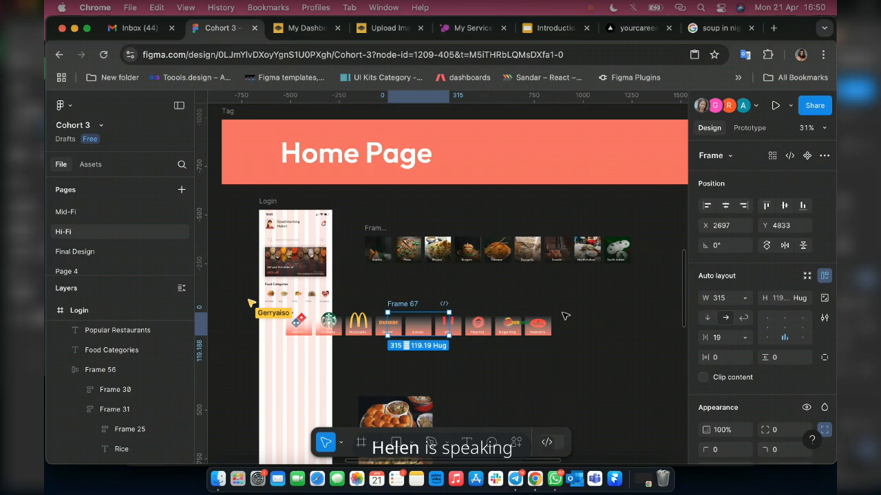
# Undo the last width change on the brand row frame and remove its auto layout.
pyautogui.press('super+z')
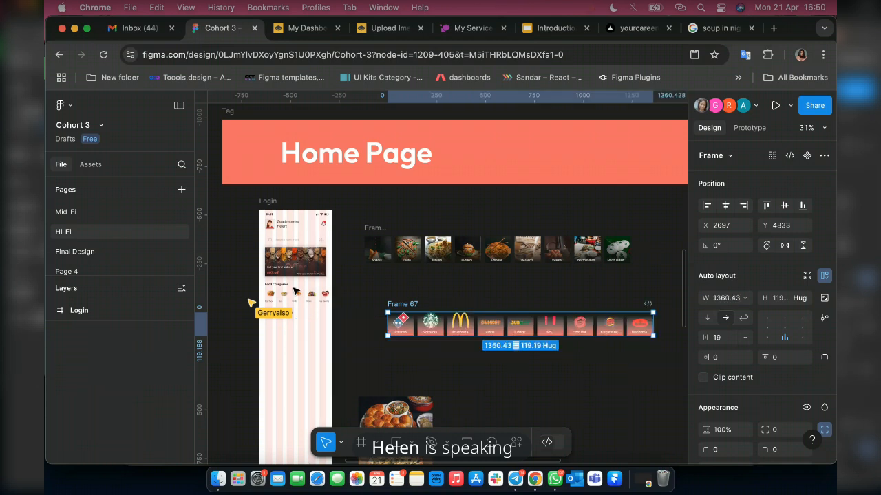
pyautogui.click(515, 479)
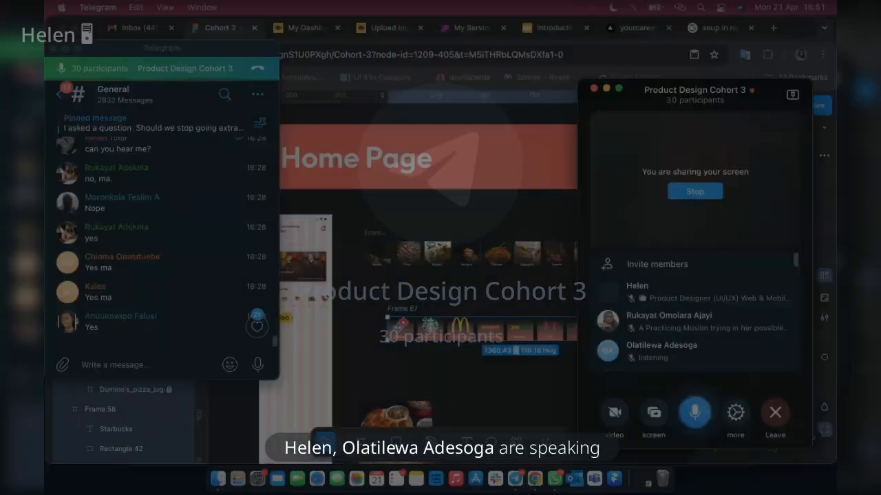
pyautogui.click(461, 330)
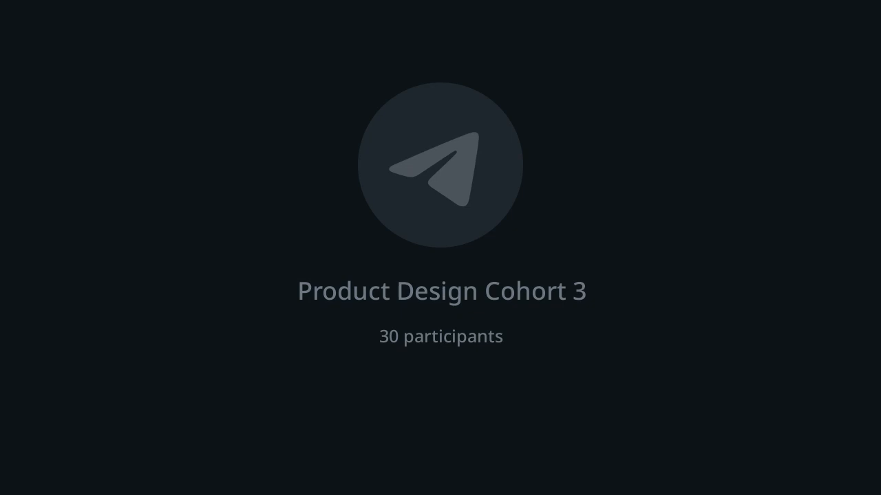
pyautogui.rightClick(508, 329)
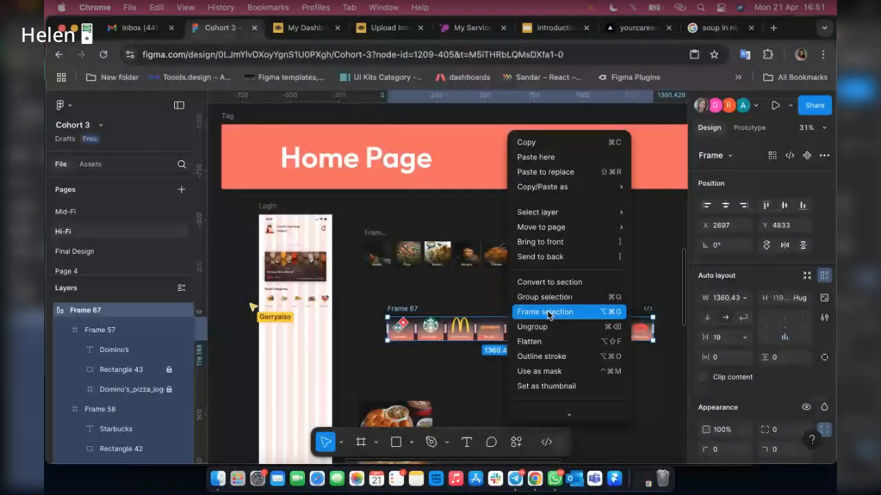
pyautogui.click(471, 315)
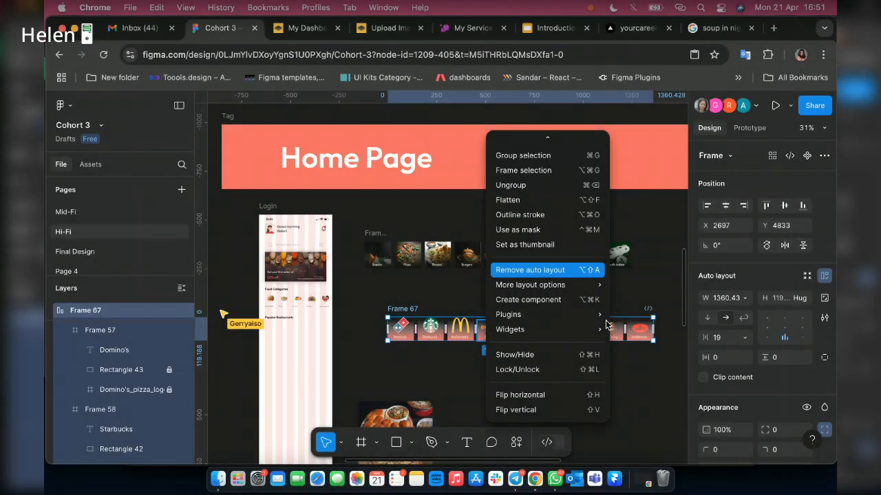
pyautogui.hotkey('alt', 'shift', 'a')
# Set the width of the brand row frame without auto layout to 315.
pyautogui.click(726, 297)
pyautogui.write('315')
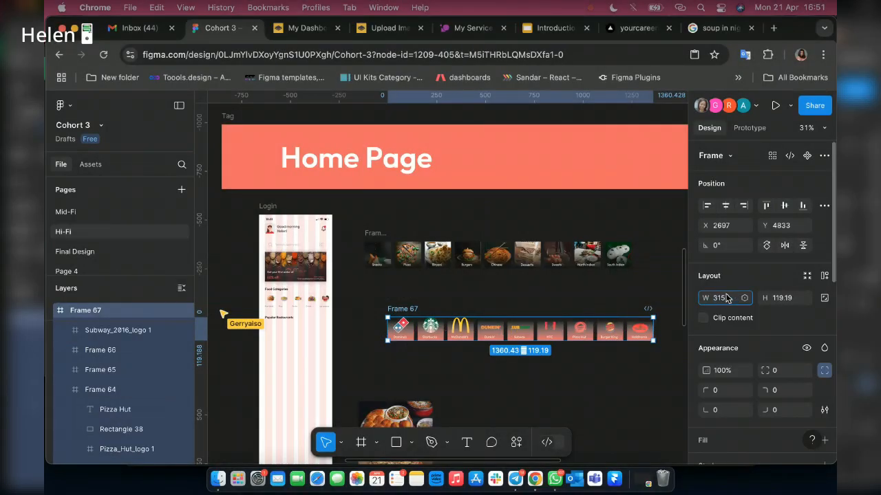
pyautogui.press('Return')
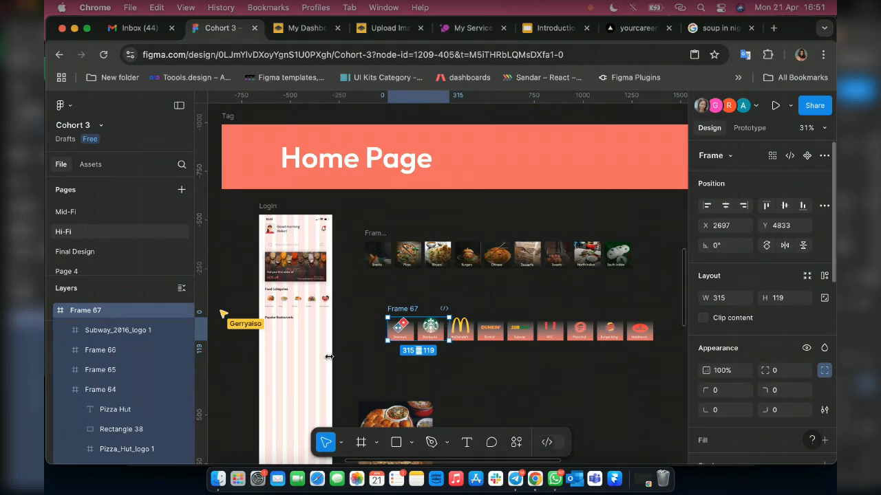
# Place the brand row inside the Login frame, just below the Popular Restaurants heading at about Y 553.
pyautogui.scroll(3, 329, 356)
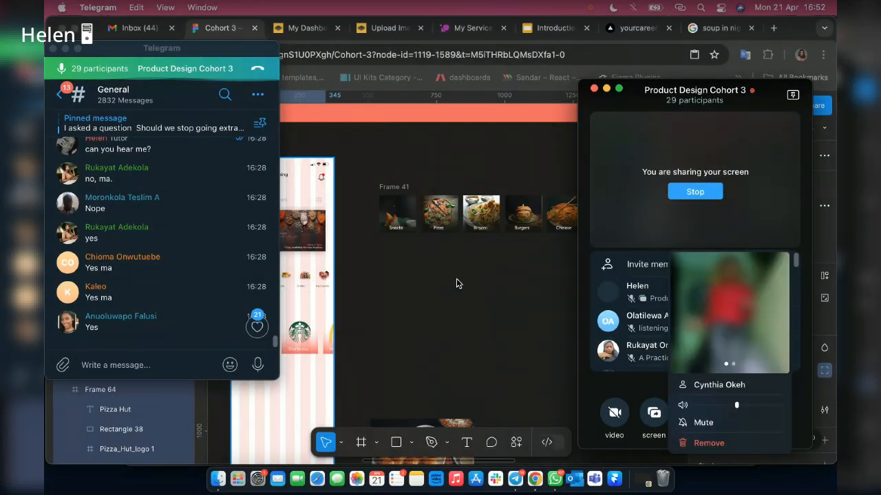
pyautogui.click(234, 333)
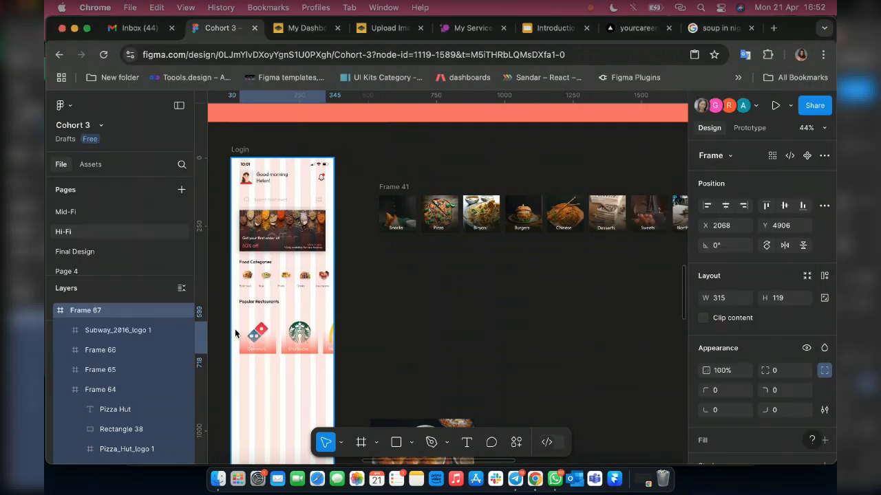
pyautogui.moveTo(246, 329); pyautogui.dragTo(245, 318)
pyautogui.scroll(4, 245, 318)
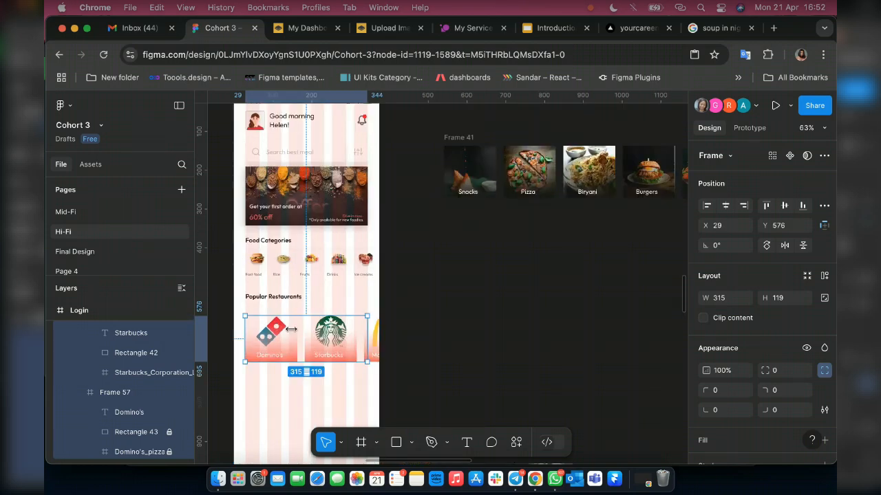
pyautogui.scroll(10, 262, 337)
pyautogui.scroll(-3, 263, 335)
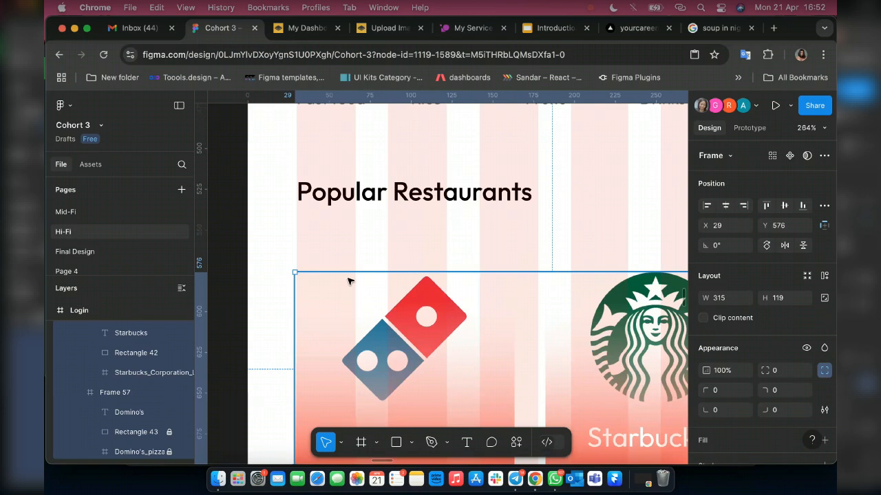
pyautogui.hotkey('ctrl', 'z')
pyautogui.moveTo(348, 294); pyautogui.dragTo(351, 303)
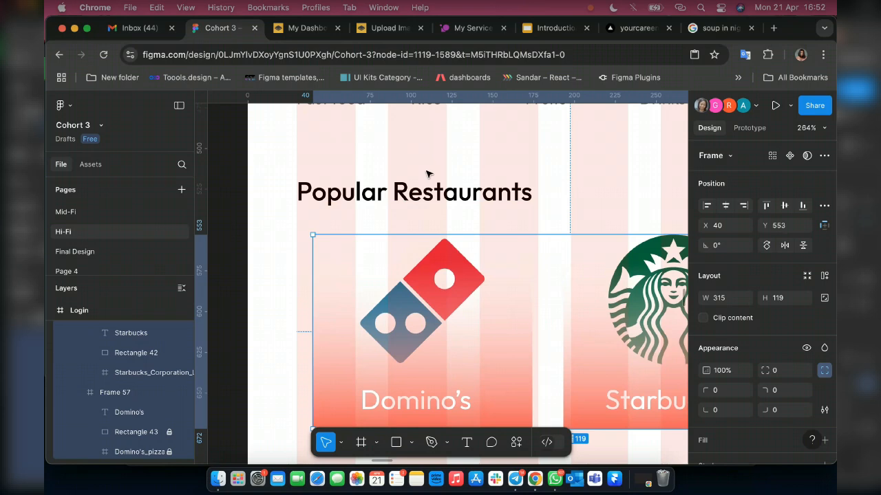
# Center the brand row horizontally in the Login frame and nudge it up 2 px toward the Popular Restaurants heading.
pyautogui.scroll(-5, 426, 173)
pyautogui.hotkey('alt', 'h')
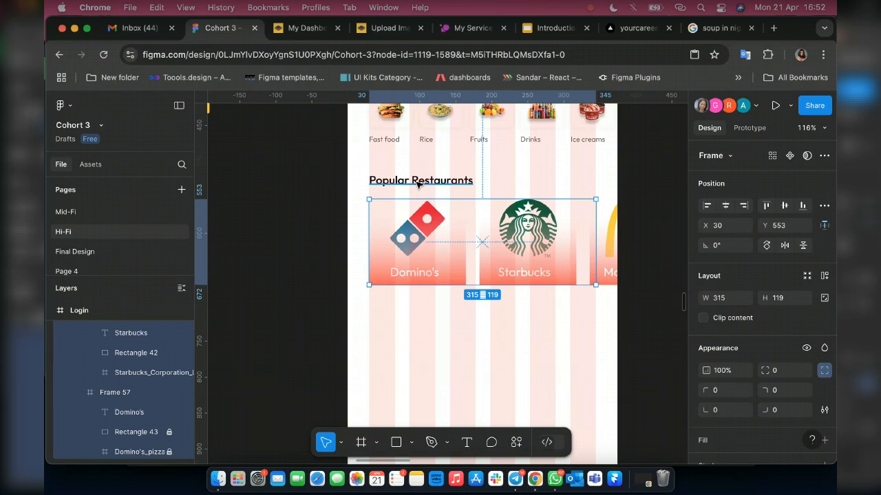
pyautogui.press('alt')
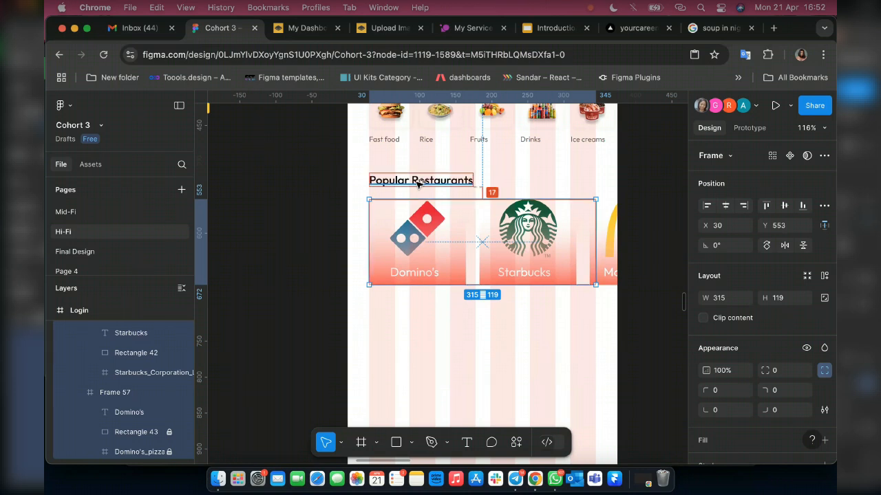
pyautogui.press('Up')
pyautogui.press('Up')
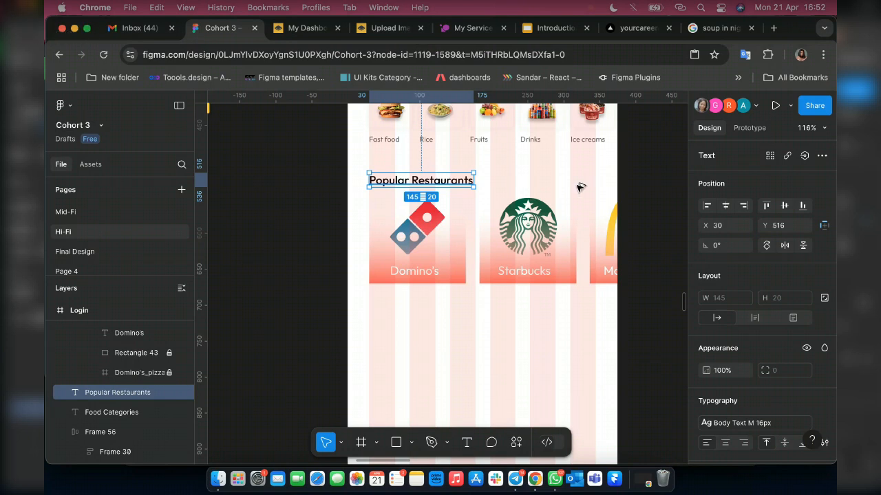
# Duplicate the Popular Restaurants heading to its right on the same line and change the copy's text to "See all".
pyautogui.moveTo(419, 183); pyautogui.dragTo(546, 183)
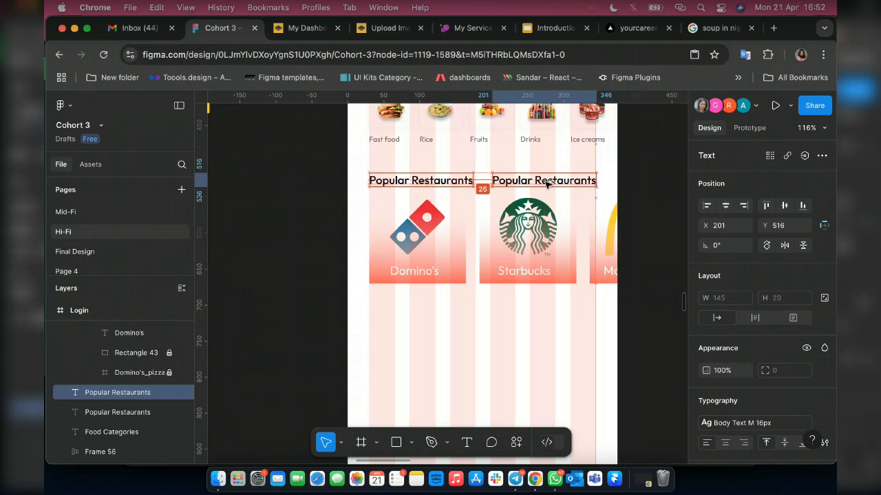
pyautogui.doubleClick(546, 182)
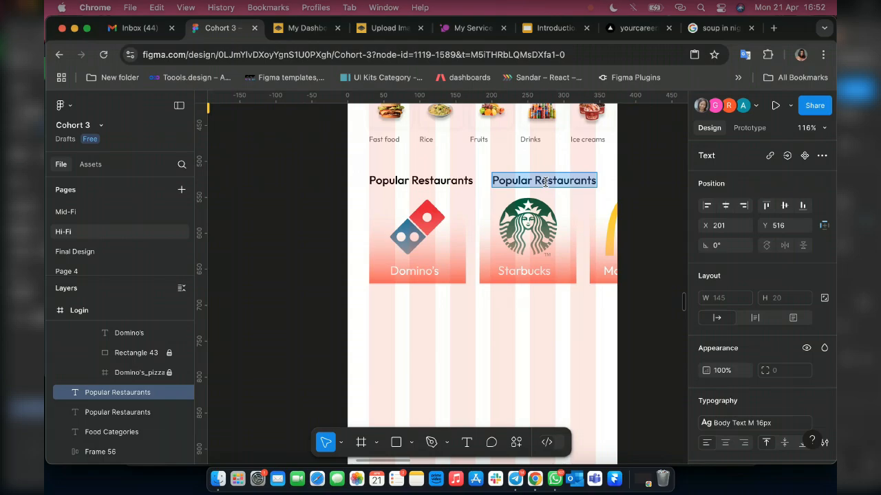
pyautogui.write('See all')
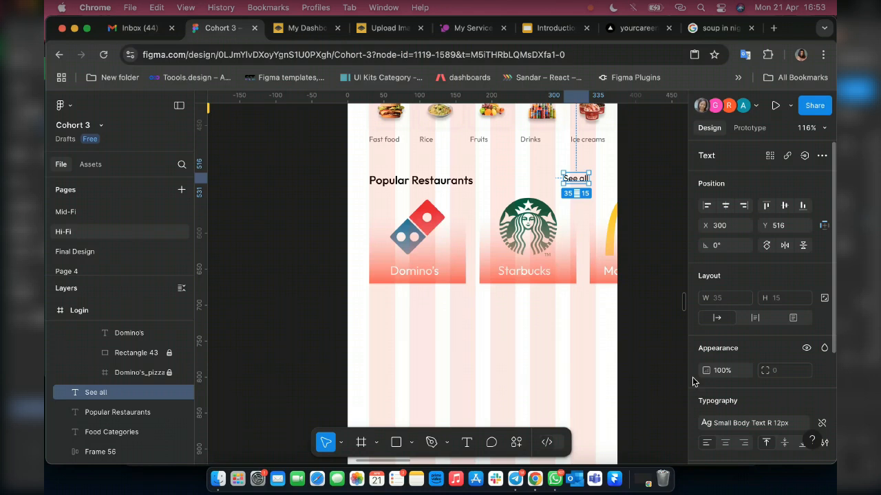
# Apply the Body Text M 14px text style and the Primary color fill to the "See all" label.
pyautogui.click(729, 423)
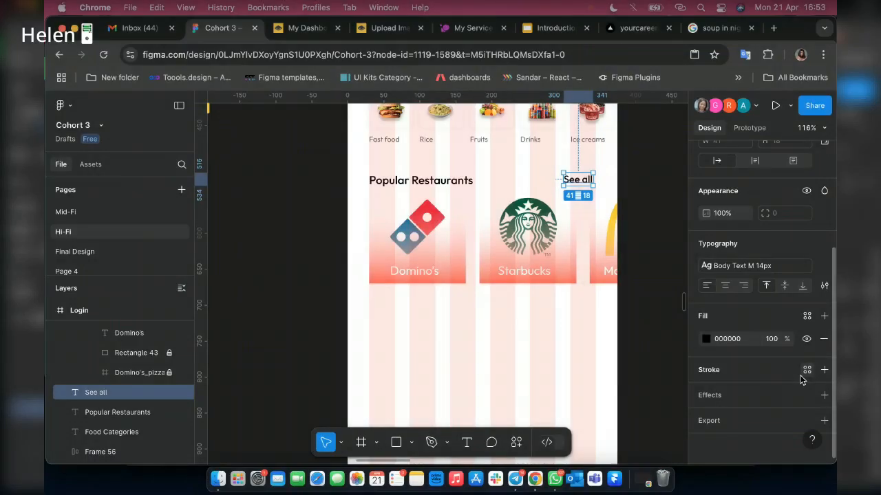
pyautogui.click(806, 317)
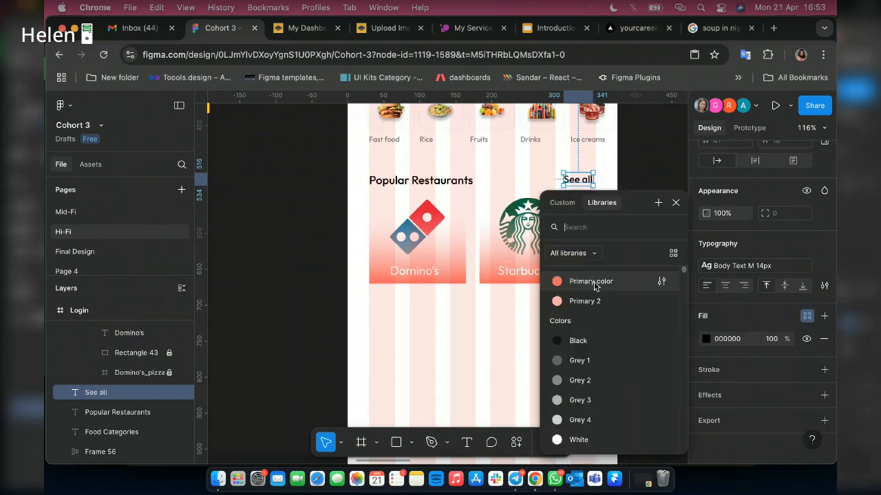
pyautogui.click(591, 281)
# Move the "See all" label to X 305 so its right edge lines up with the last layout column.
pyautogui.scroll(3, 587, 189)
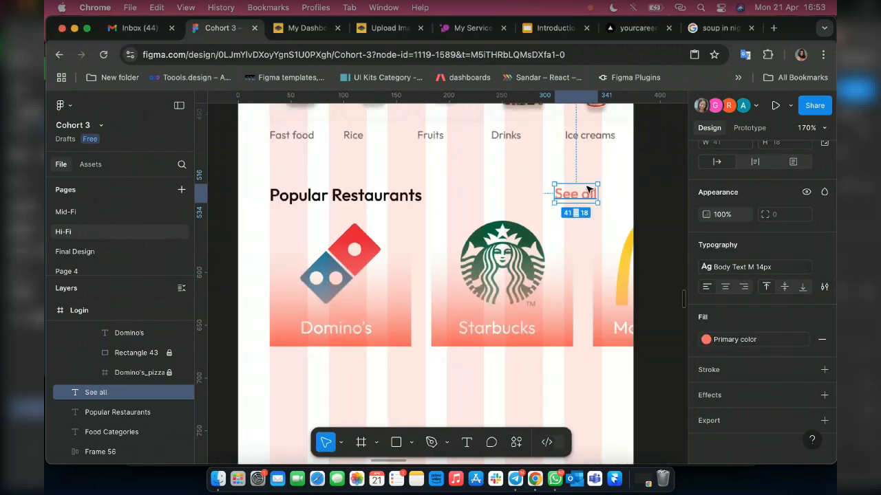
pyautogui.scroll(3, 587, 188)
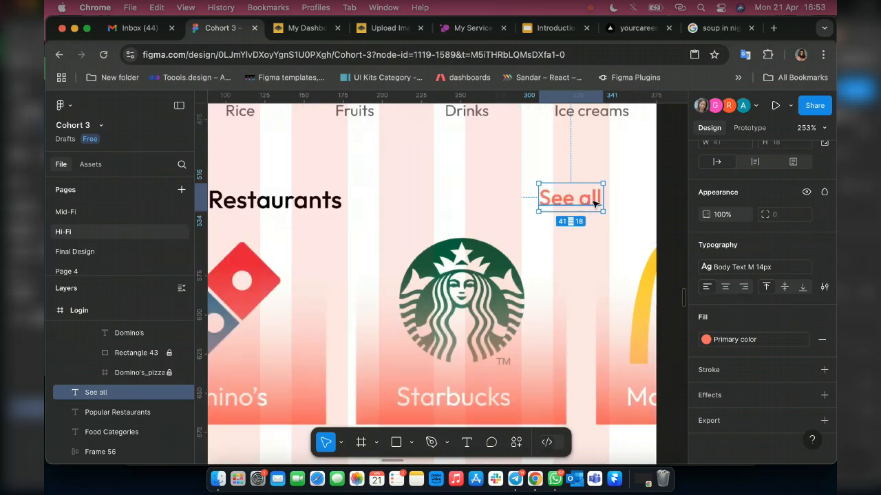
pyautogui.moveTo(599, 203); pyautogui.dragTo(588, 220)
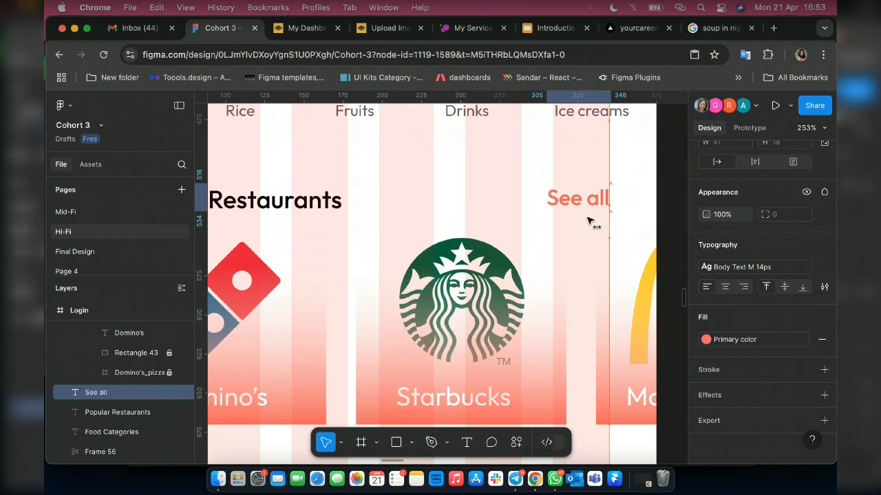
pyautogui.scroll(-6, 588, 220)
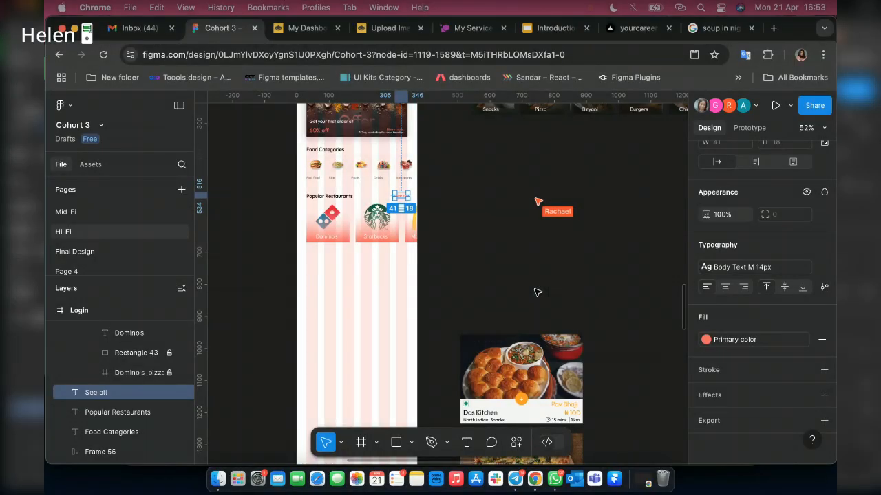
# Draw a rectangle about 315 by 204 in the Login frame below the brand row, spanning the layout columns.
pyautogui.scroll(-2, 538, 292)
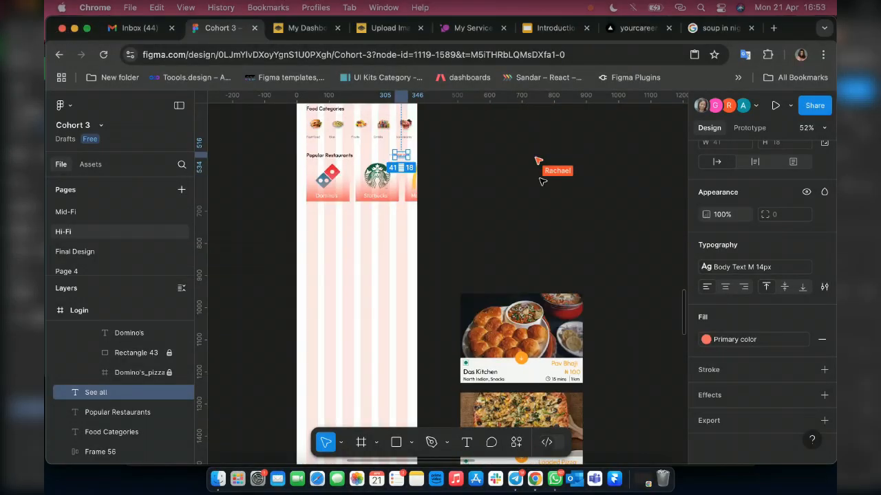
pyautogui.scroll(10, 421, 439)
pyautogui.scroll(-3, 556, 282)
pyautogui.hscroll(-3, 555, 282)
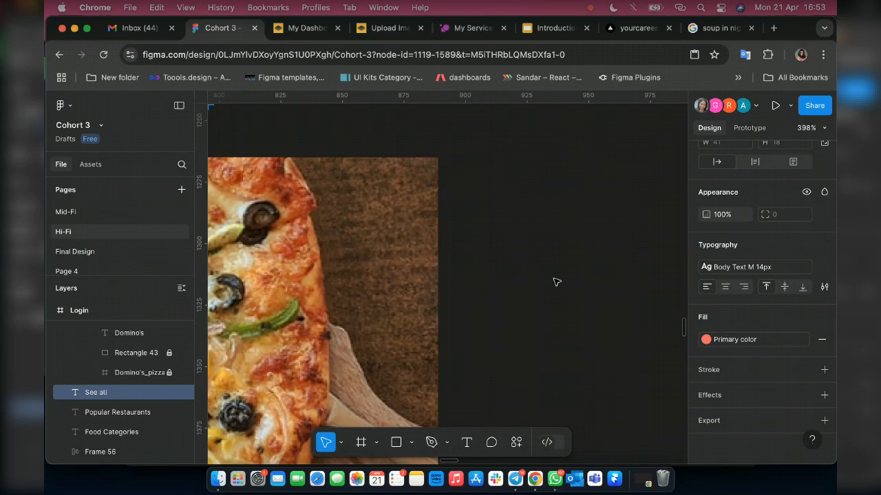
pyautogui.scroll(-10, 365, 285)
pyautogui.hscroll(-5, 365, 286)
pyautogui.press('r')
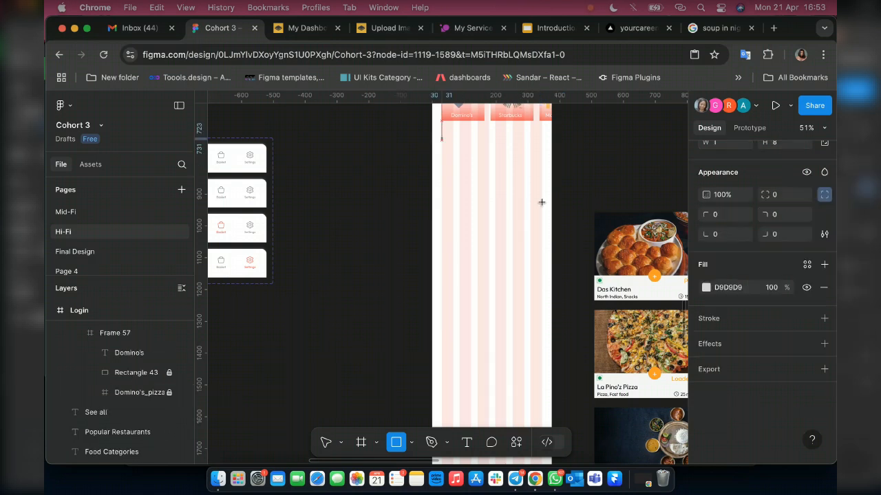
pyautogui.moveTo(441, 138); pyautogui.dragTo(541, 202)
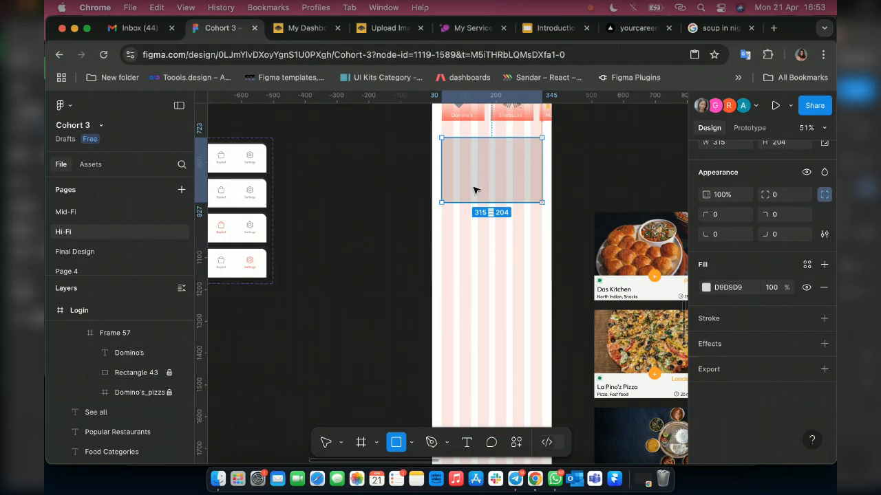
pyautogui.press('v')
# Set the new rectangle's height to 240.
pyautogui.hscroll(5, 475, 189)
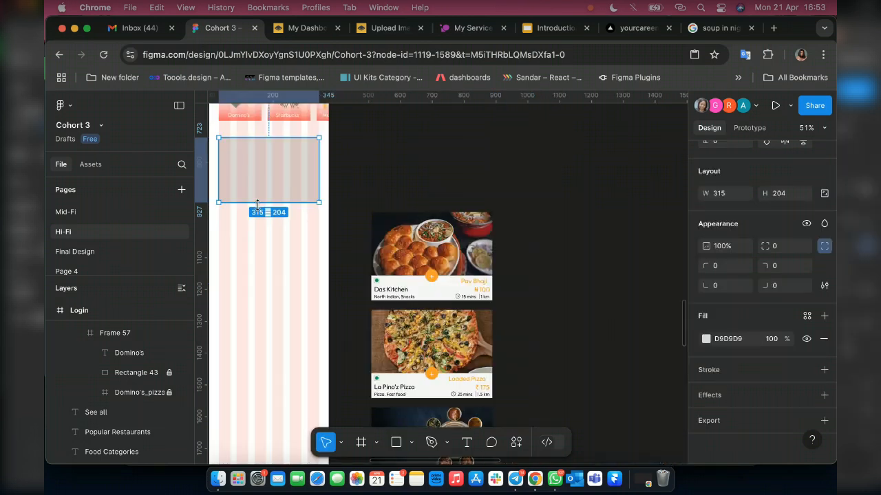
pyautogui.click(774, 194)
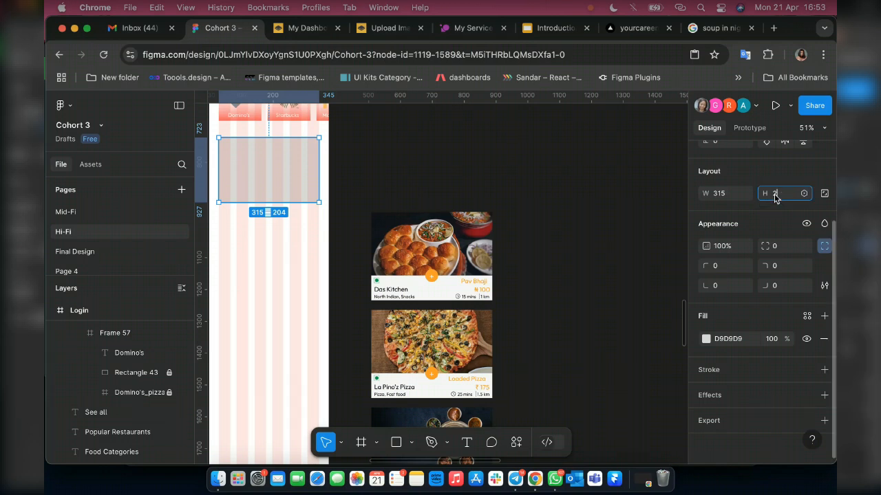
pyautogui.write('240')
pyautogui.press('Return')
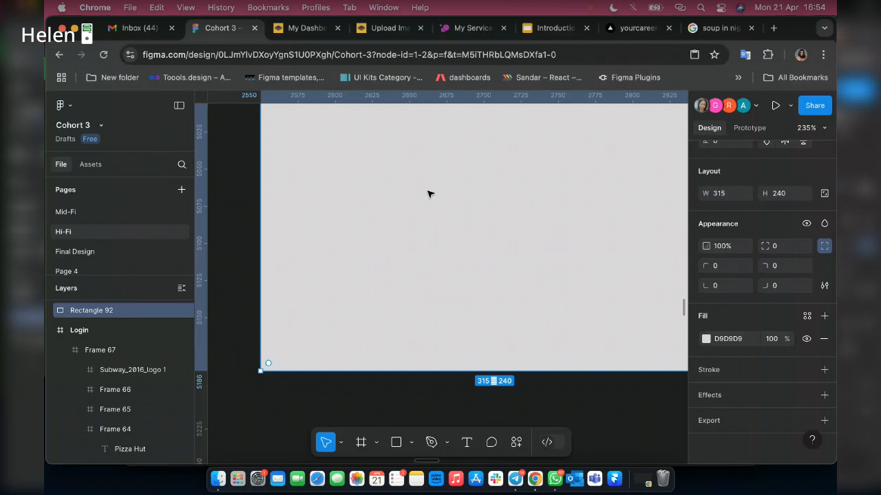
# Reposition the 315 by 240 rectangle directly above the Das Kitchen reference card, outside the Login frame.
pyautogui.scroll(-3, 427, 194)
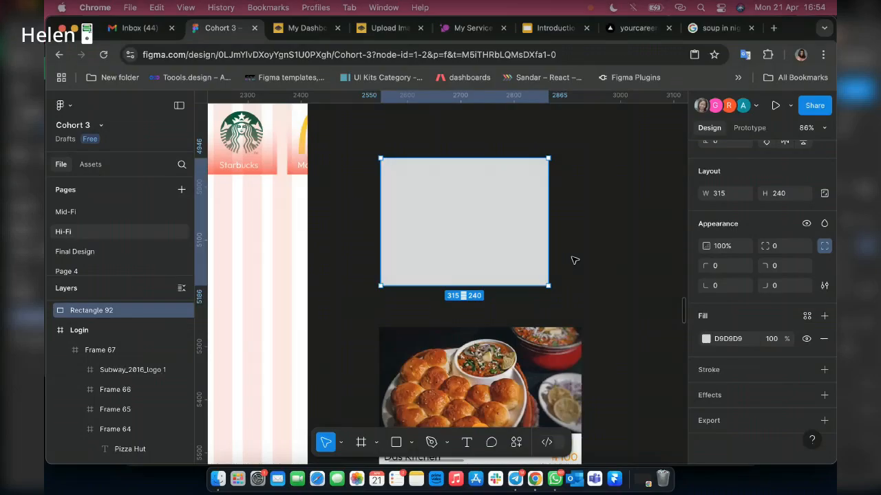
pyautogui.scroll(-1, 592, 263)
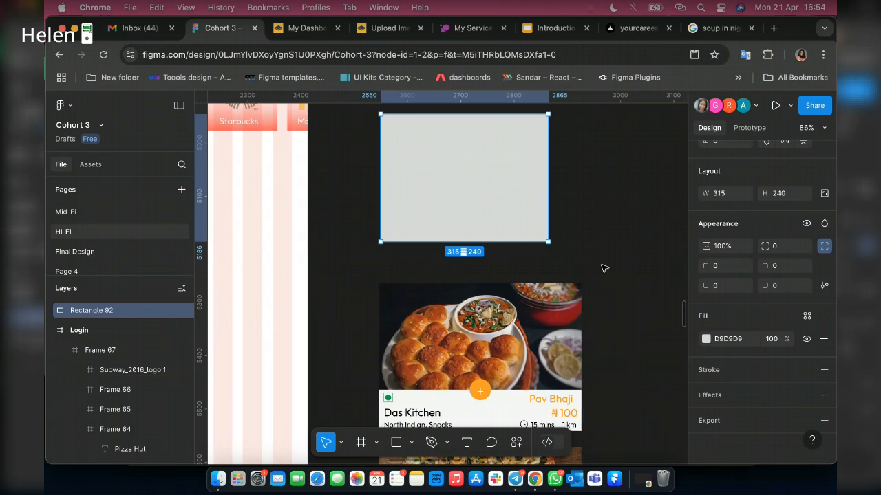
pyautogui.scroll(-3, 435, 195)
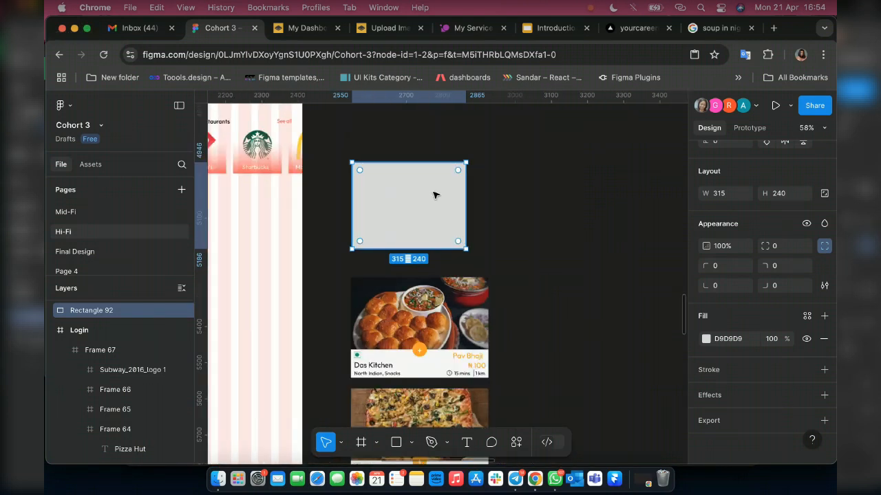
pyautogui.moveTo(368, 235); pyautogui.dragTo(427, 277)
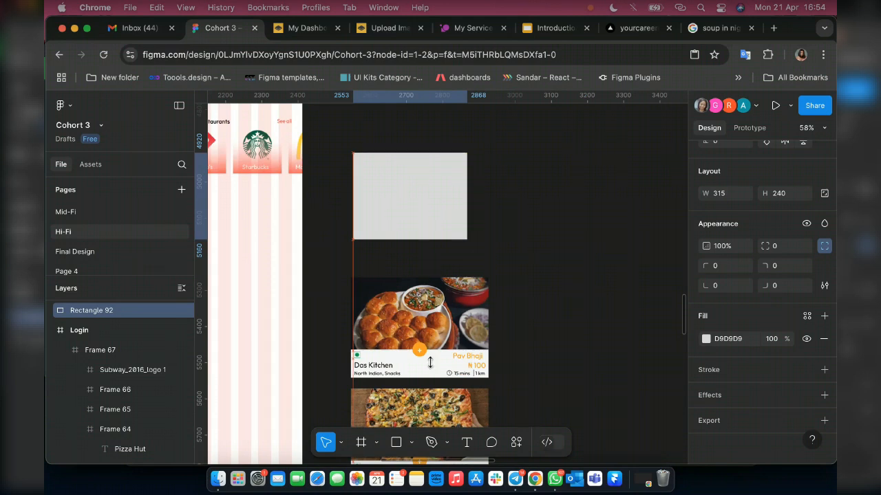
pyautogui.moveTo(430, 362); pyautogui.dragTo(423, 338)
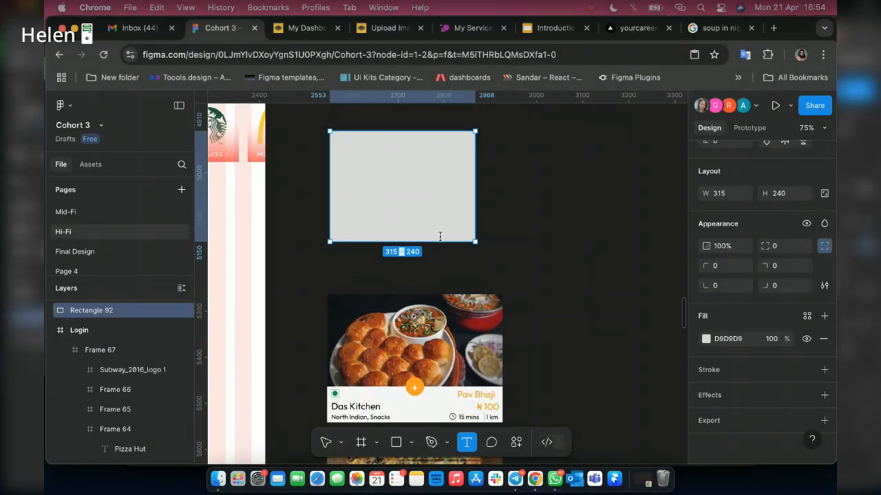
# Add a "Hot Buns" text label in the rectangle's lower-right area and apply the Body Text M 16px style.
pyautogui.click(440, 234)
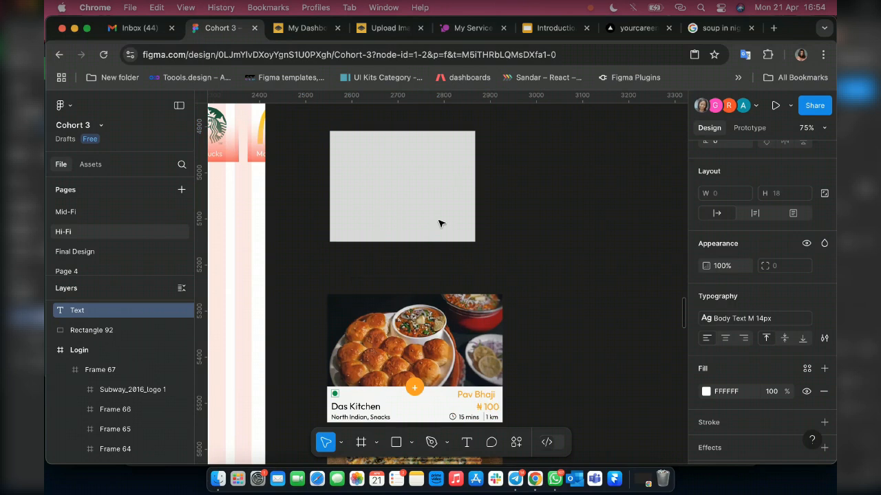
pyautogui.write('B')
pyautogui.write('u')
pyautogui.write('ns')
pyautogui.write('Hot')
pyautogui.press('Escape')
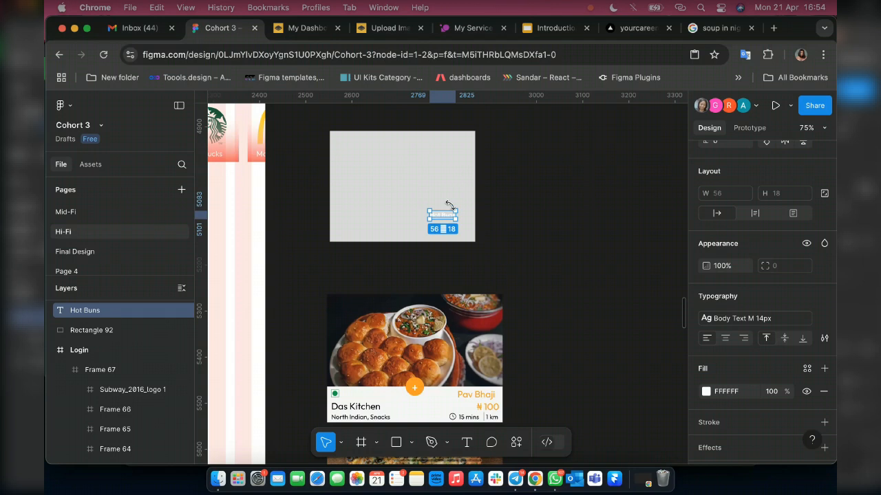
pyautogui.click(784, 322)
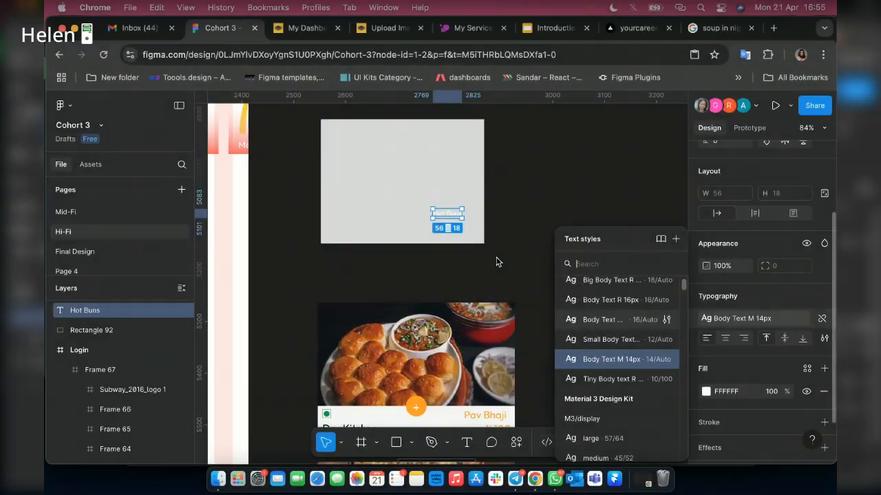
pyautogui.click(433, 215)
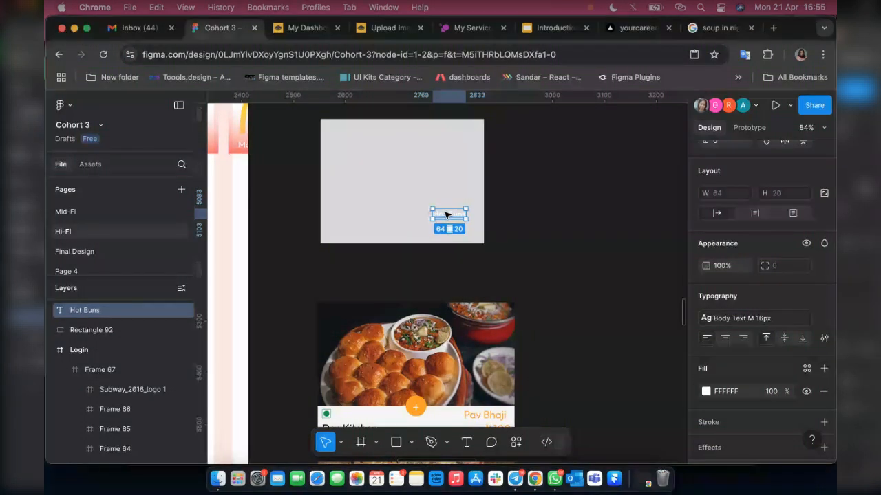
# Duplicate the "Hot Buns" label below itself and change the copy to "₦ 1,000", taking the naira sign from a Google search.
pyautogui.moveTo(445, 215); pyautogui.dragTo(449, 232)
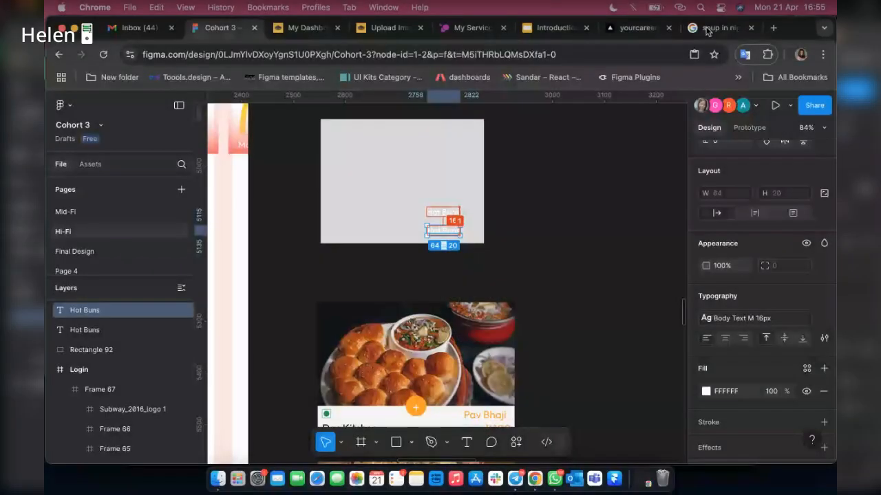
pyautogui.click(708, 31)
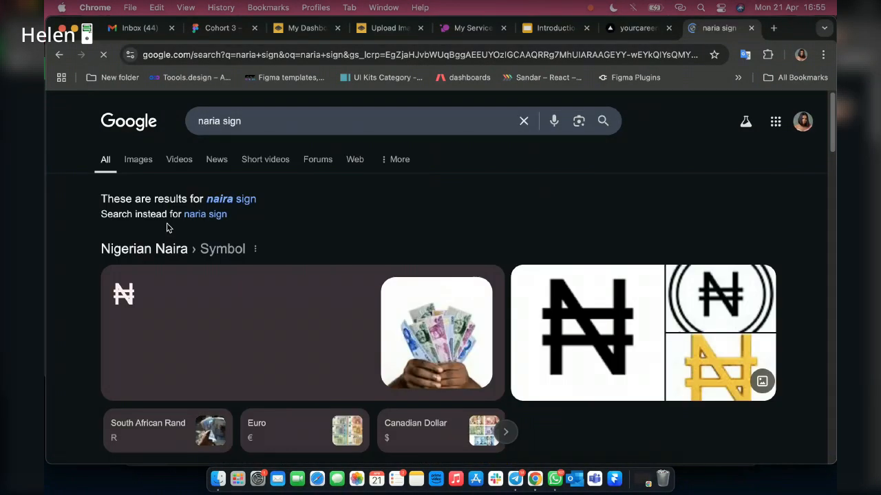
pyautogui.moveTo(138, 295); pyautogui.dragTo(100, 295)
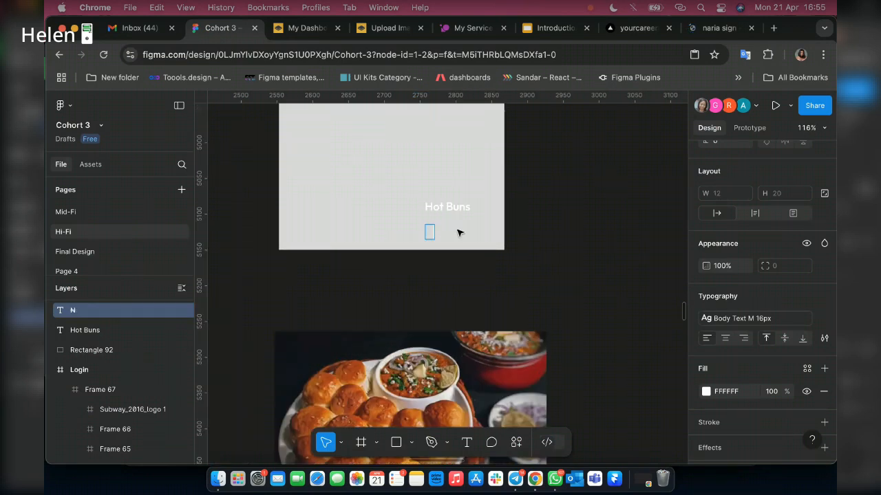
pyautogui.scroll(-1, 459, 233)
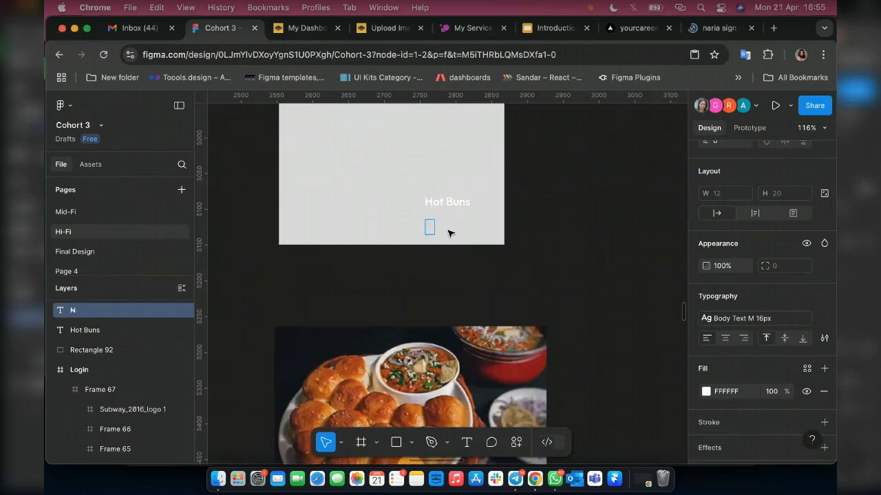
pyautogui.write('1,000')
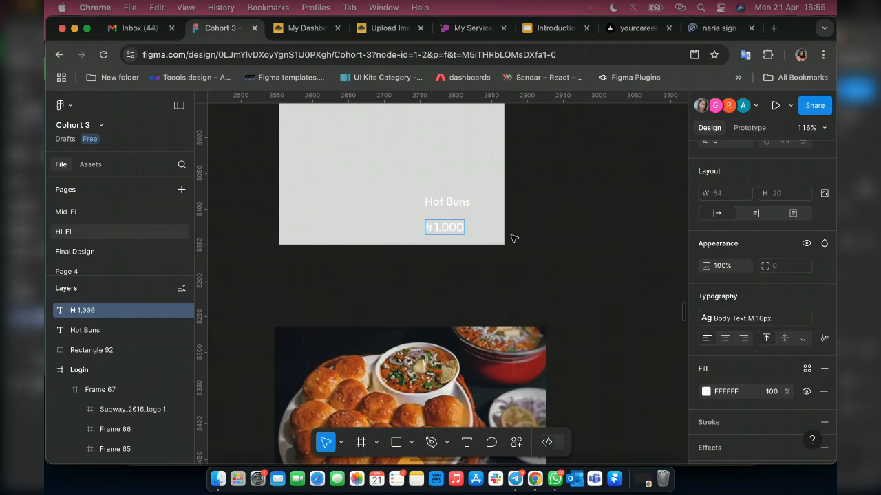
pyautogui.press('Escape')
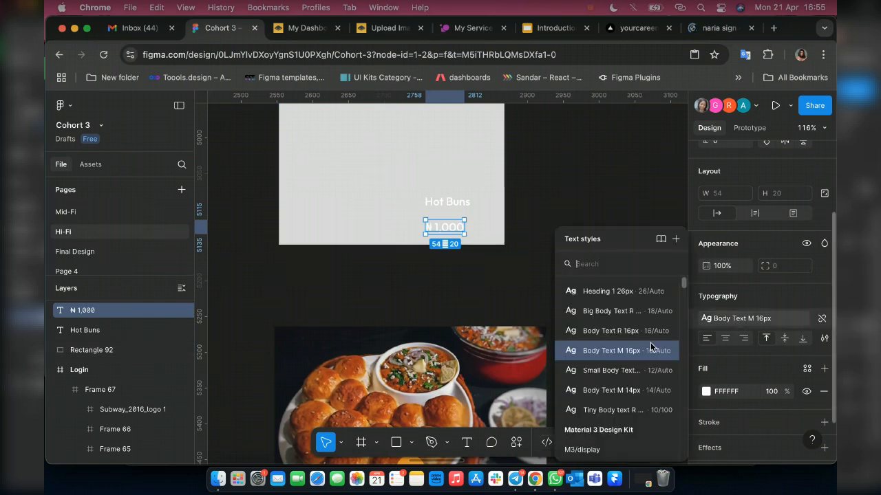
# Apply the Body Text M 14px style to the price and move it up, left-aligned, closer beneath "Hot Buns".
pyautogui.click(633, 390)
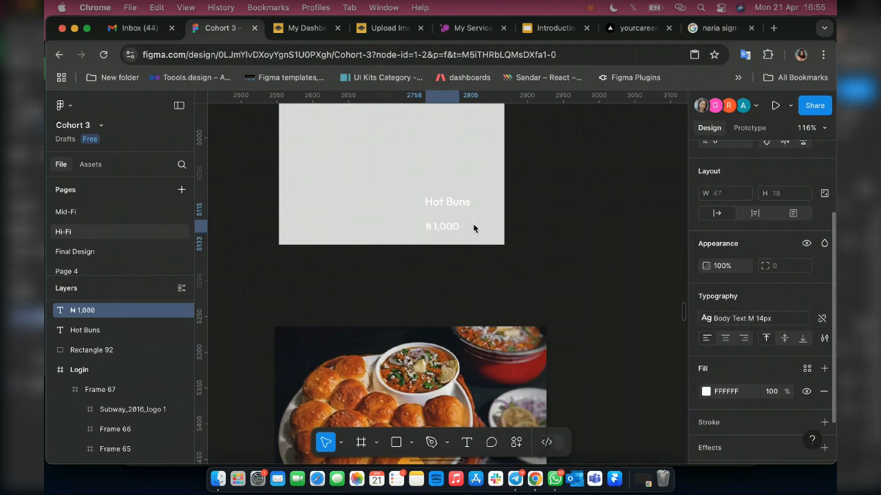
pyautogui.scroll(-2, 473, 228)
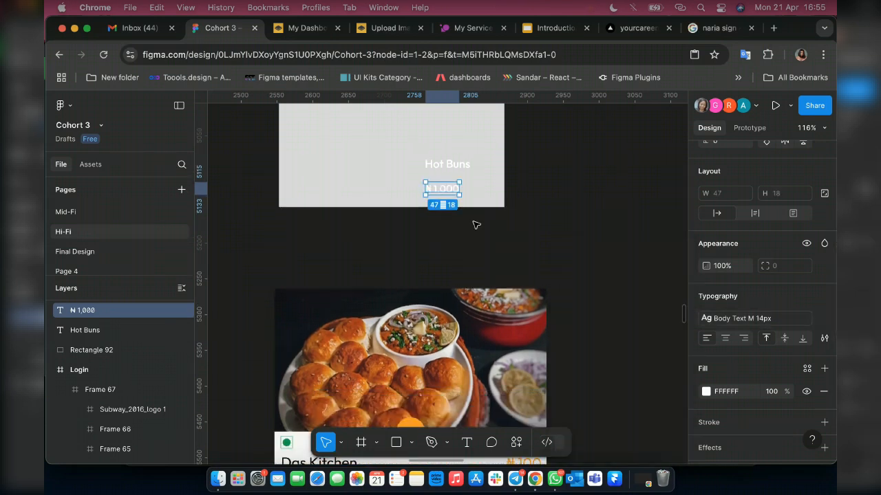
pyautogui.scroll(-3, 476, 225)
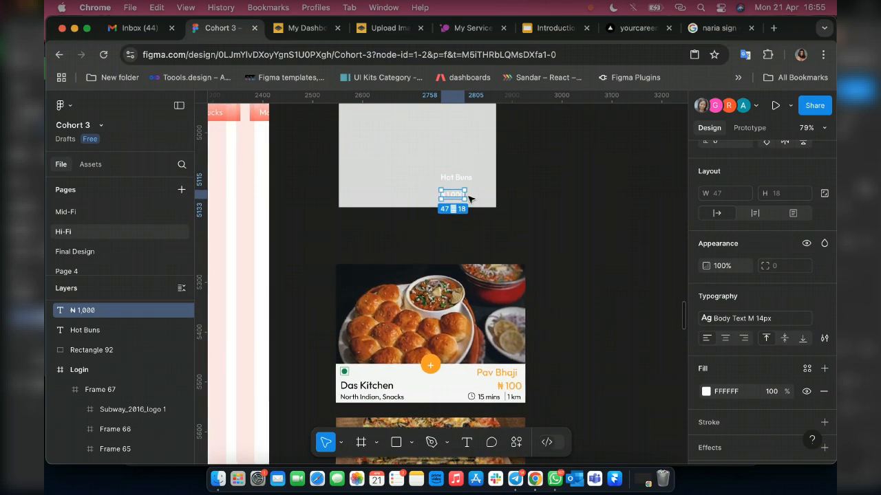
pyautogui.scroll(3, 465, 209)
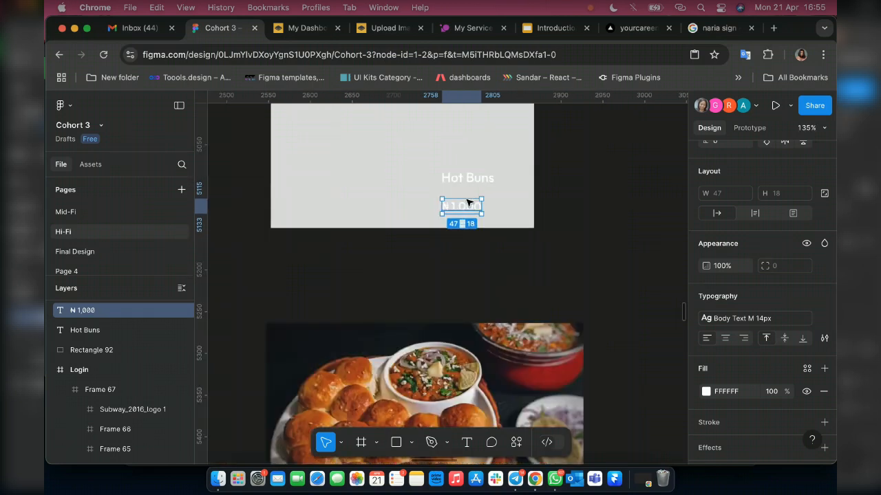
pyautogui.moveTo(466, 202); pyautogui.dragTo(465, 195)
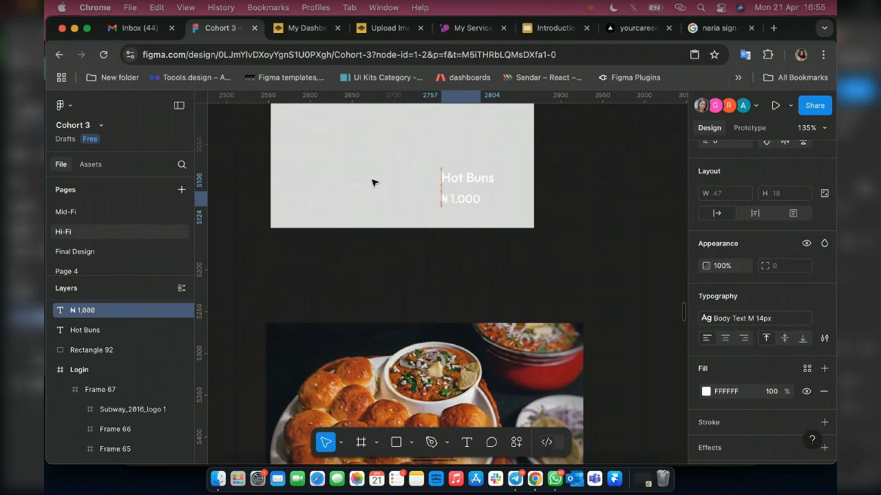
# Recolor both labels with the Grey 2 style and set the card rectangle's fill to white (FFFFFF).
pyautogui.scroll(5, 372, 184)
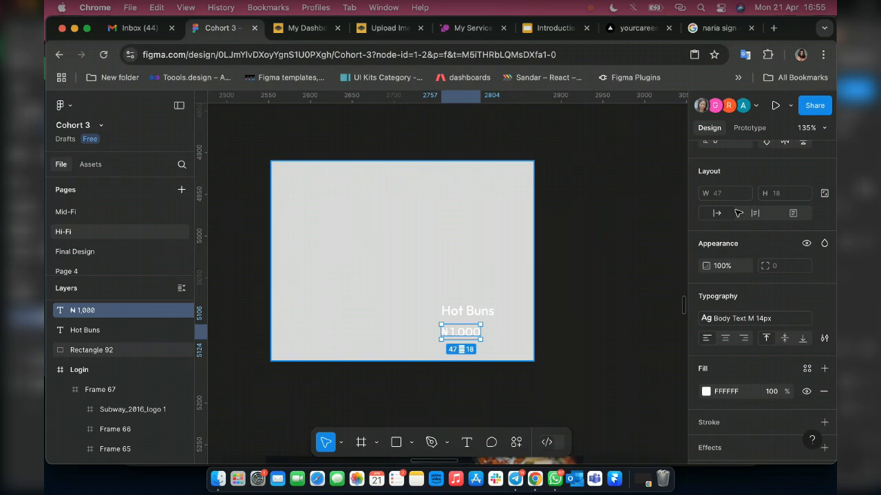
pyautogui.click(413, 199)
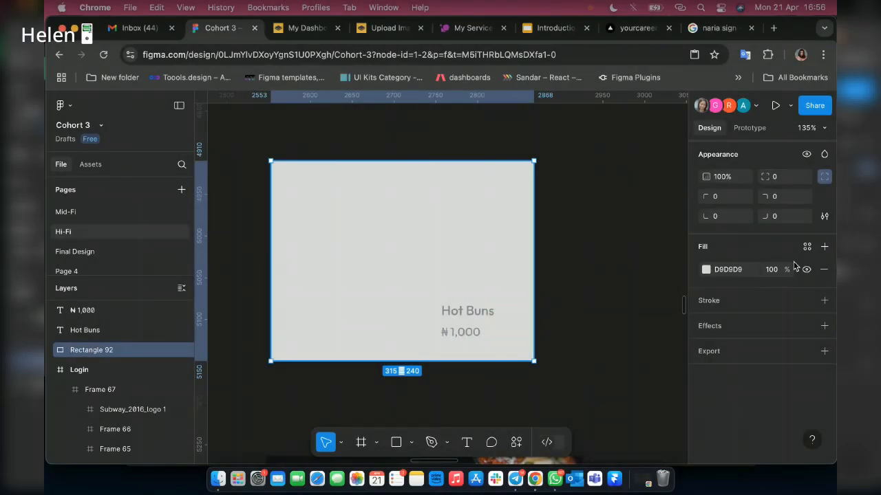
pyautogui.scroll(2, 707, 316)
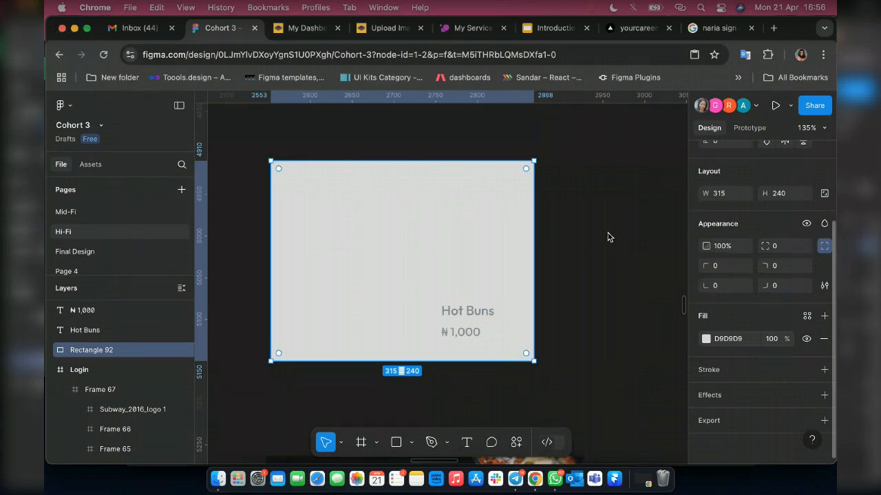
pyautogui.click(705, 338)
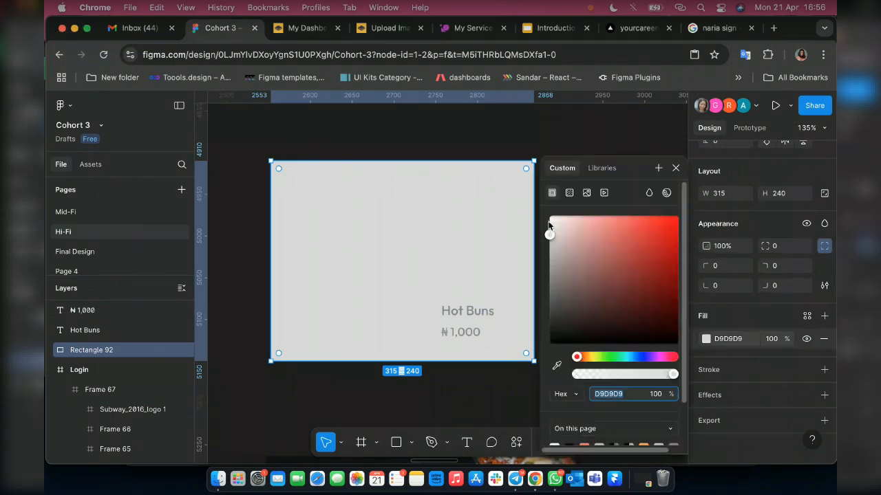
pyautogui.moveTo(549, 226); pyautogui.dragTo(547, 214)
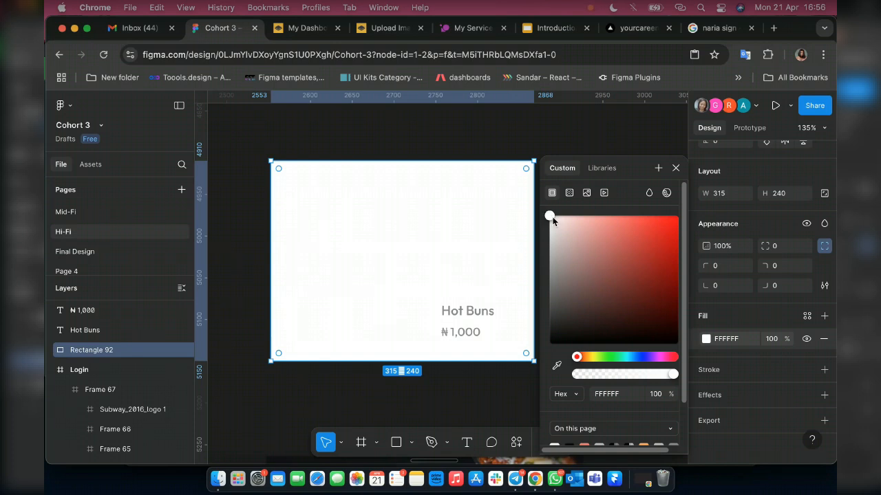
# Apply the Black color style to the "Hot Buns" label.
pyautogui.click(484, 313)
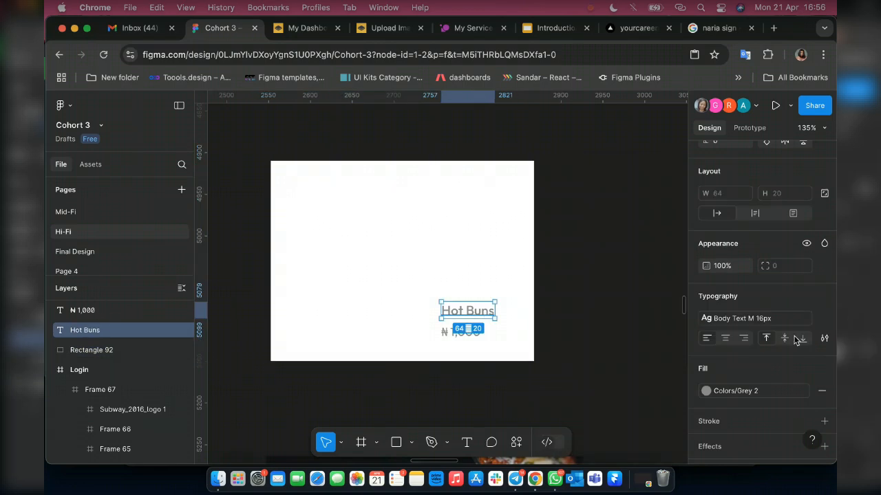
pyautogui.click(783, 394)
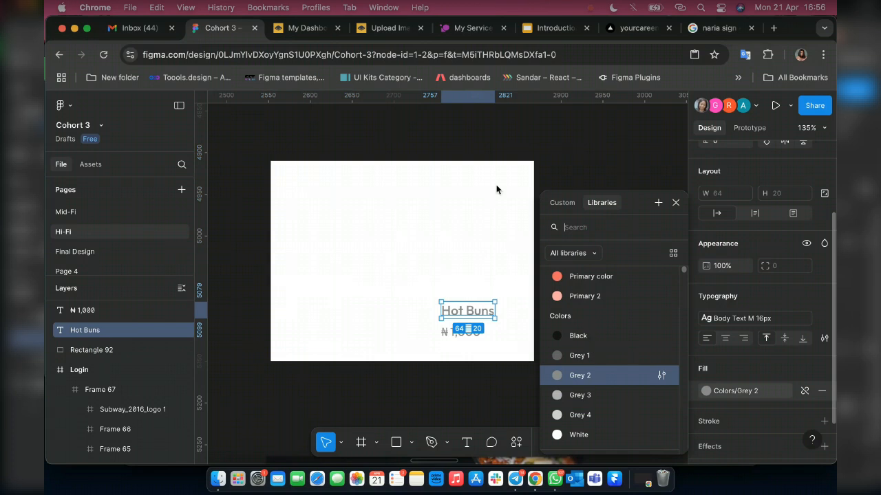
pyautogui.scroll(-3, 579, 255)
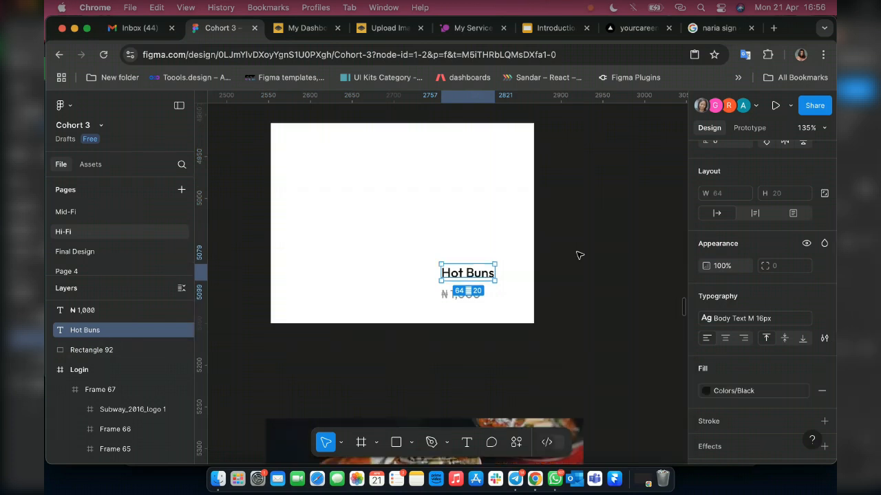
pyautogui.scroll(-5, 576, 256)
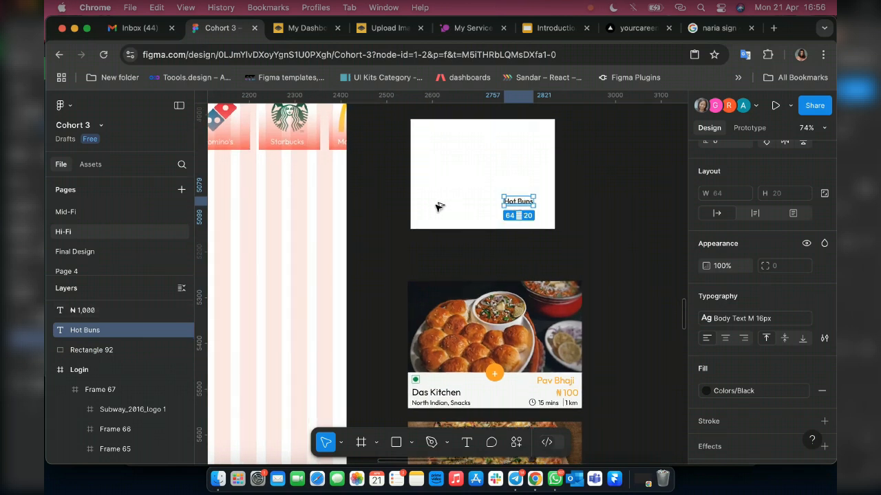
# Duplicate the "Hot Buns" label to the card's lower-left area and change the copy's text to "KFC".
pyautogui.press('super+d')
pyautogui.moveTo(438, 207); pyautogui.dragTo(434, 205)
pyautogui.scroll(-6, 435, 205)
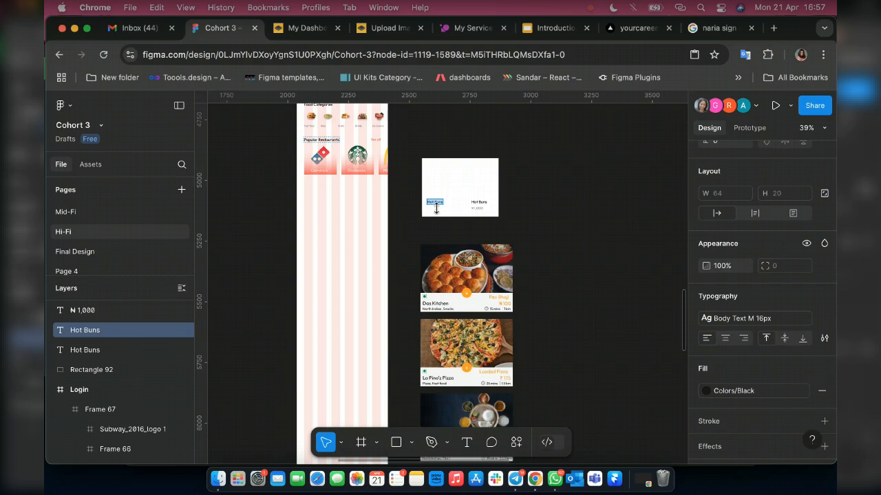
pyautogui.press('super+z')
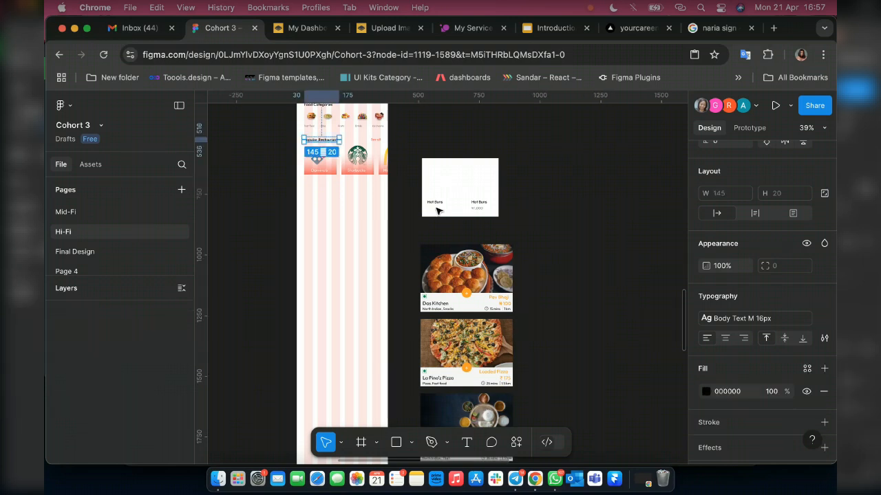
pyautogui.scroll(5, 436, 211)
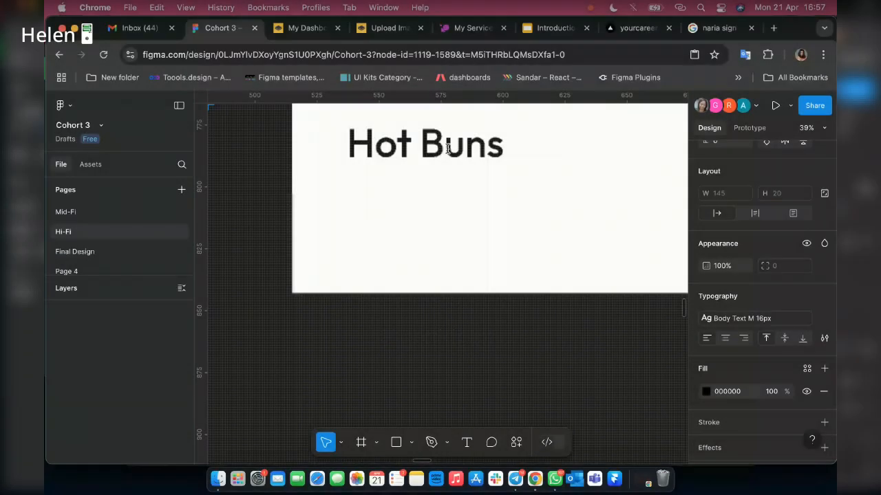
pyautogui.doubleClick(448, 148)
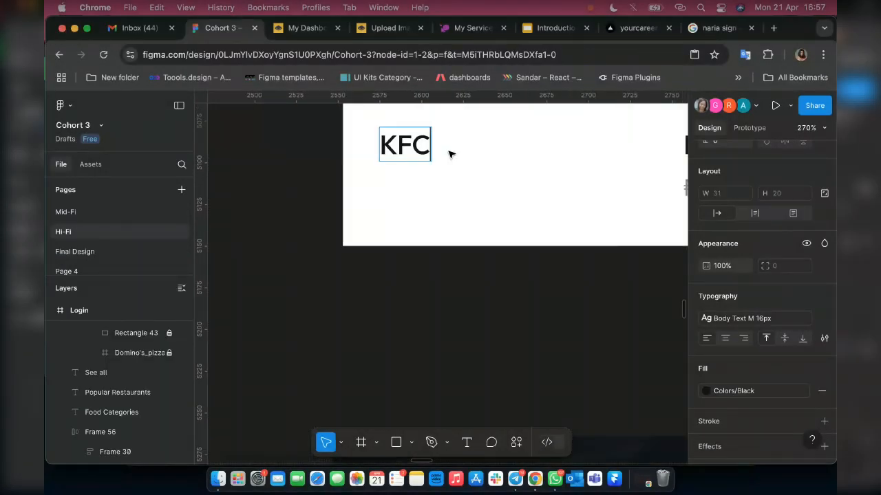
pyautogui.scroll(-3, 449, 155)
pyautogui.scroll(-3, 449, 156)
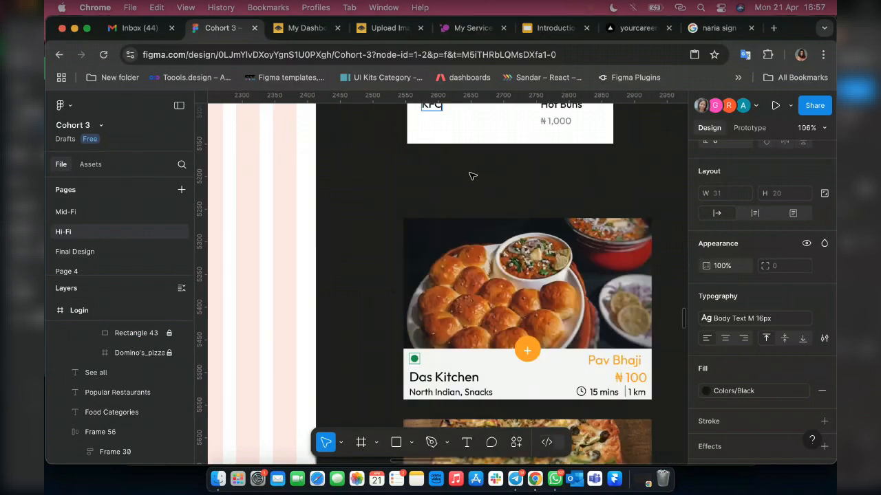
pyautogui.scroll(-3, 454, 155)
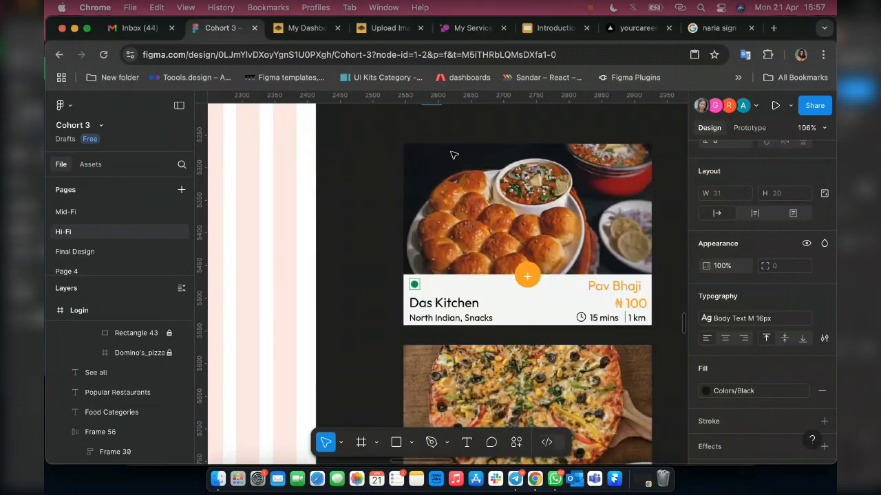
# Duplicate the "₦ 1,000" price to a spot directly beneath the "KFC" label, left-aligned with it.
pyautogui.scroll(5, 461, 208)
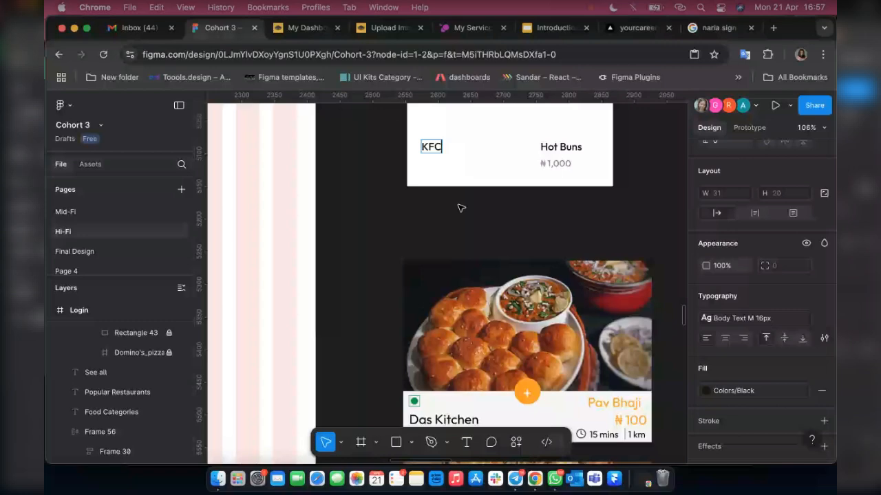
pyautogui.scroll(-5, 461, 208)
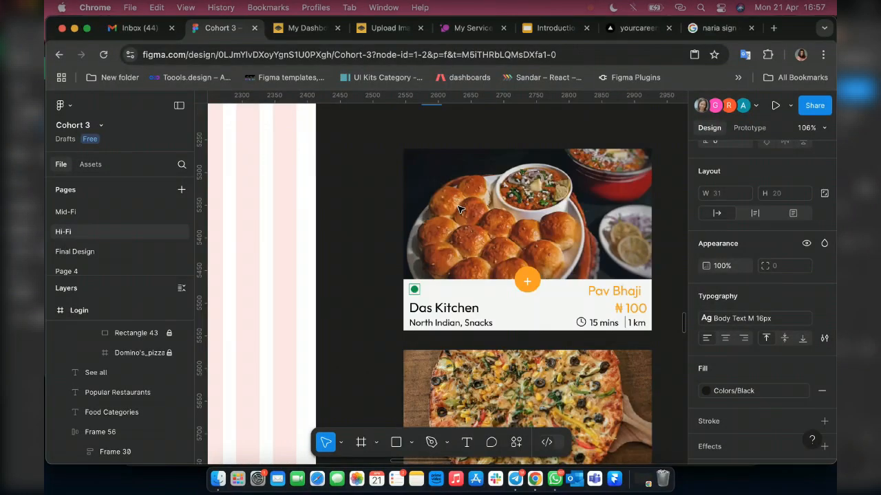
pyautogui.scroll(8, 459, 209)
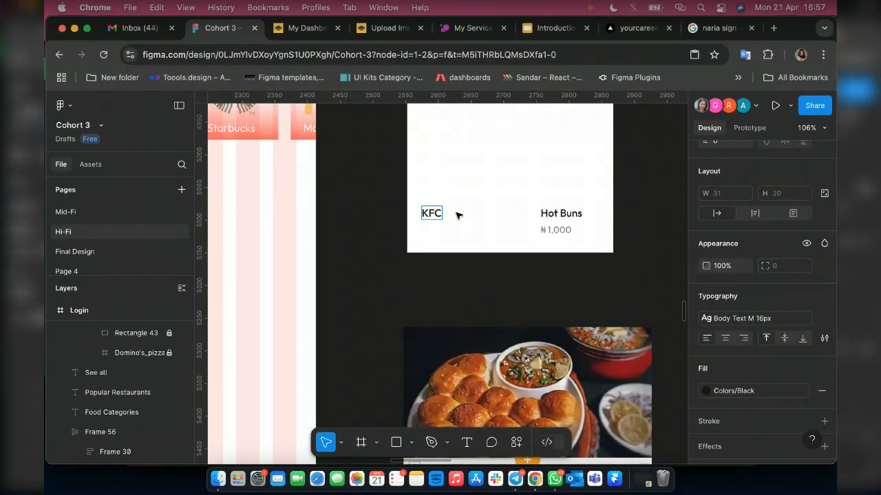
pyautogui.click(400, 221)
pyautogui.click(559, 229)
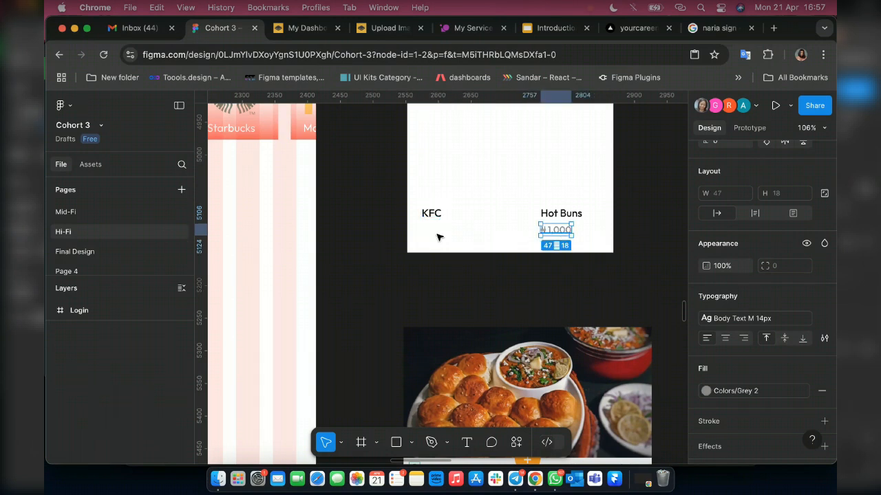
pyautogui.moveTo(428, 232); pyautogui.dragTo(449, 233)
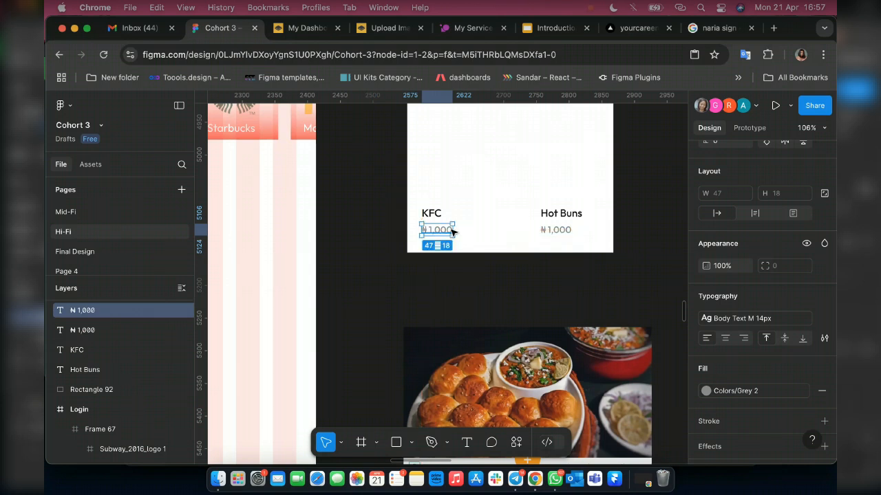
# Change the text of the price copy beneath "KFC" to "Snacks".
pyautogui.scroll(-2, 447, 227)
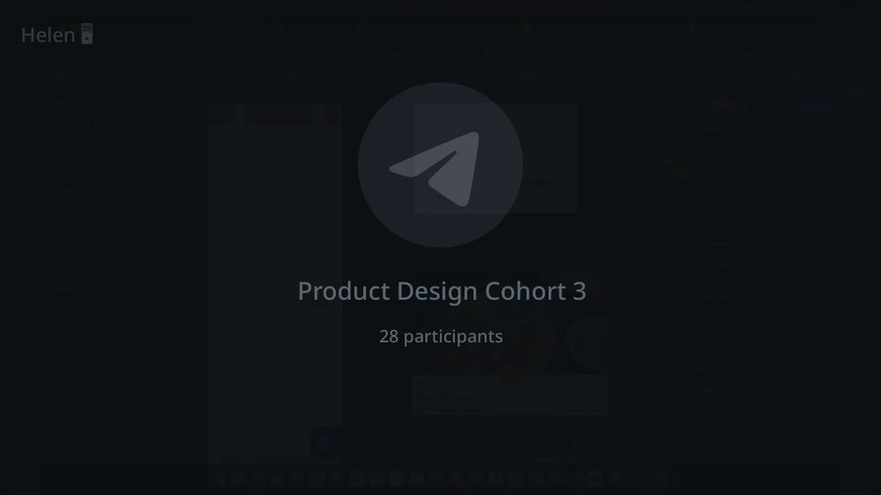
pyautogui.press('BackSpace')
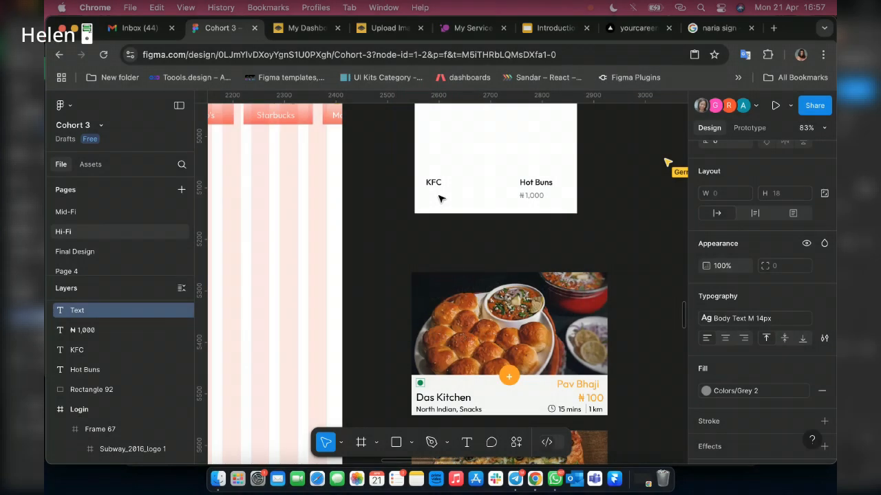
pyautogui.write('Snacks,')
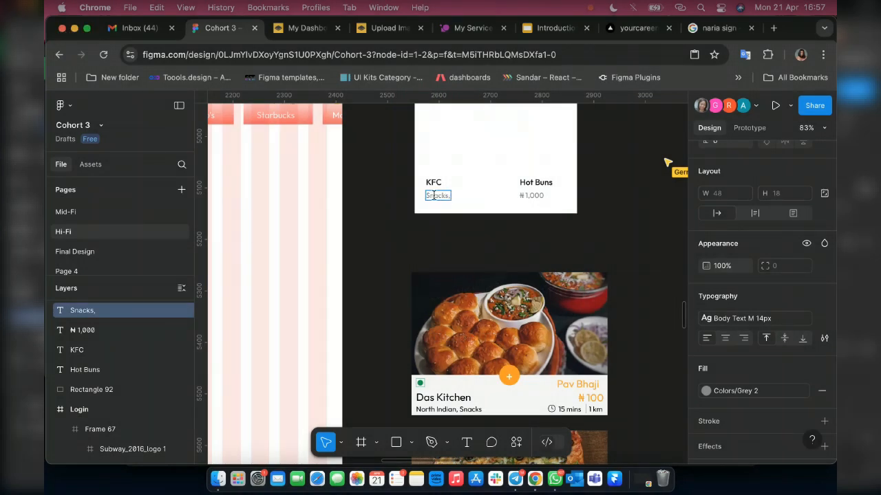
pyautogui.press('BackSpace')
pyautogui.press('Escape')
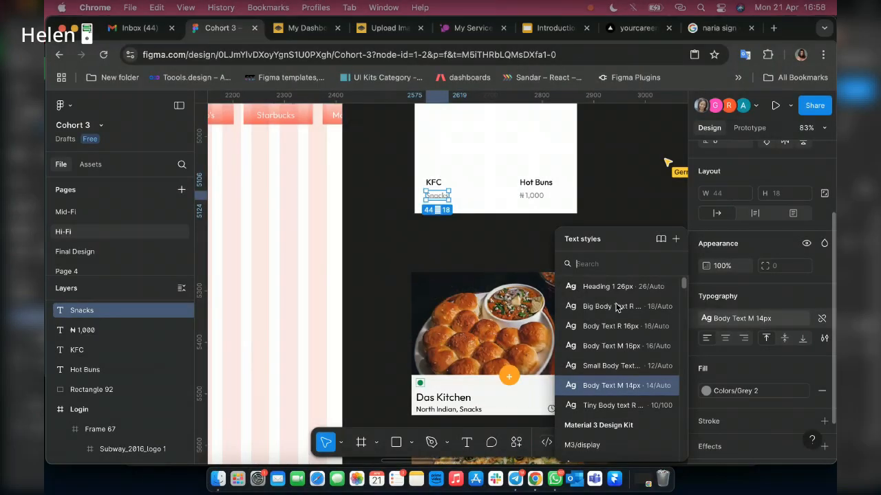
# Detach the text style from the "Snacks" label and the price, and set both to the Regular font weight.
pyautogui.click(822, 318)
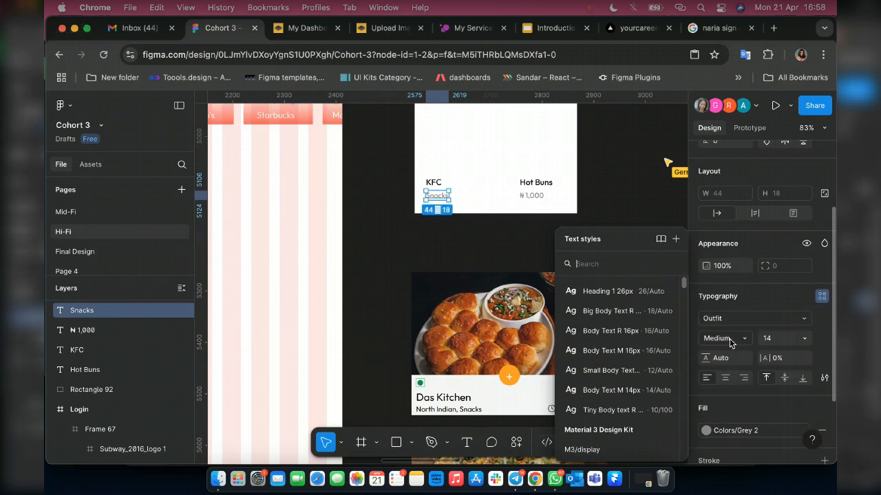
pyautogui.click(730, 338)
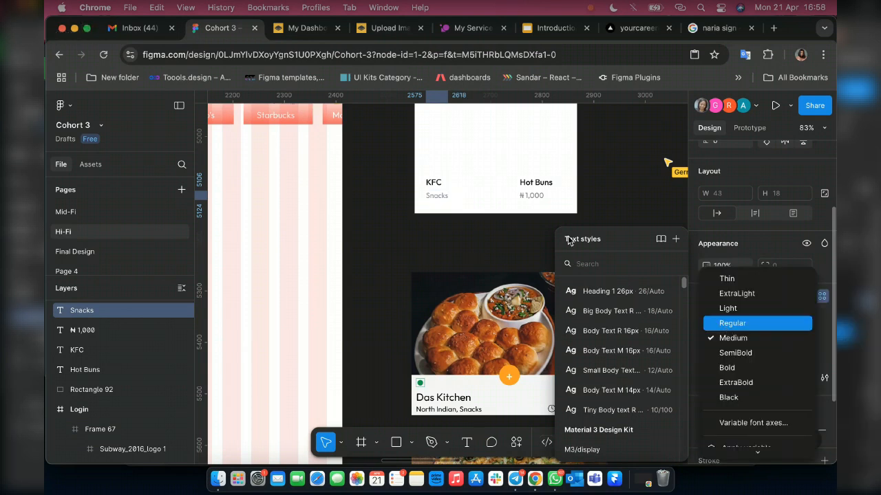
pyautogui.press('Return')
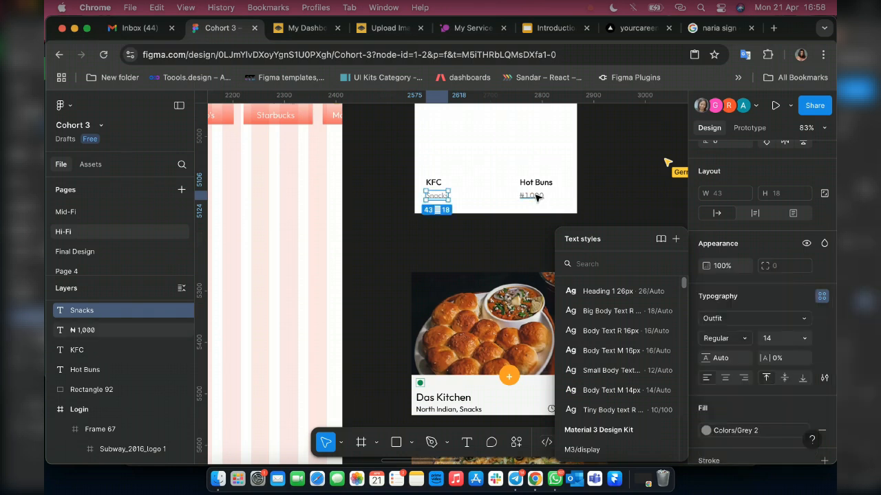
pyautogui.click(536, 196)
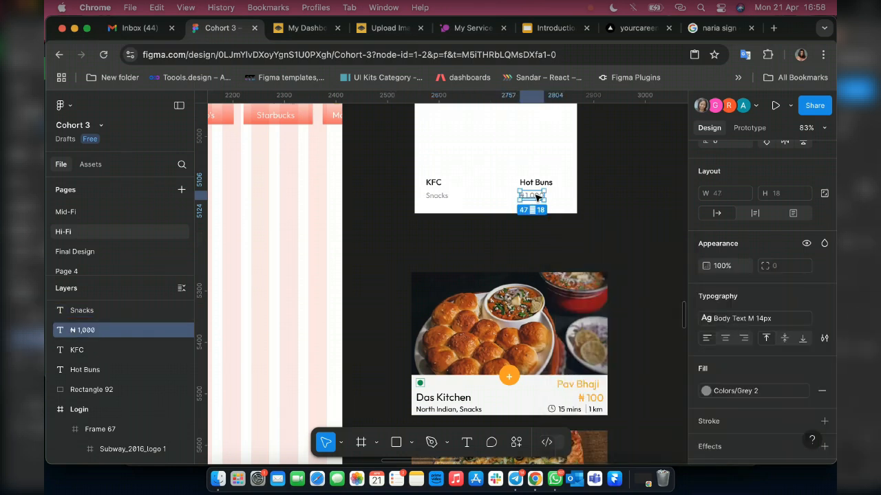
pyautogui.click(776, 320)
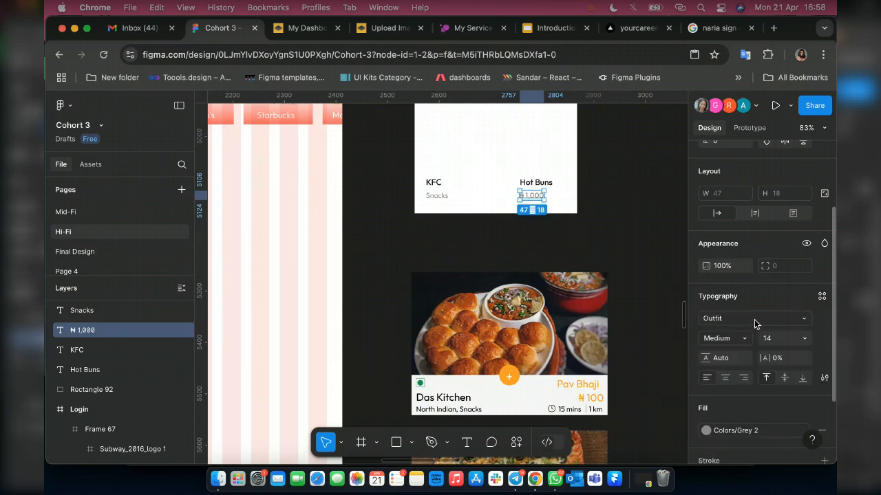
pyautogui.click(744, 339)
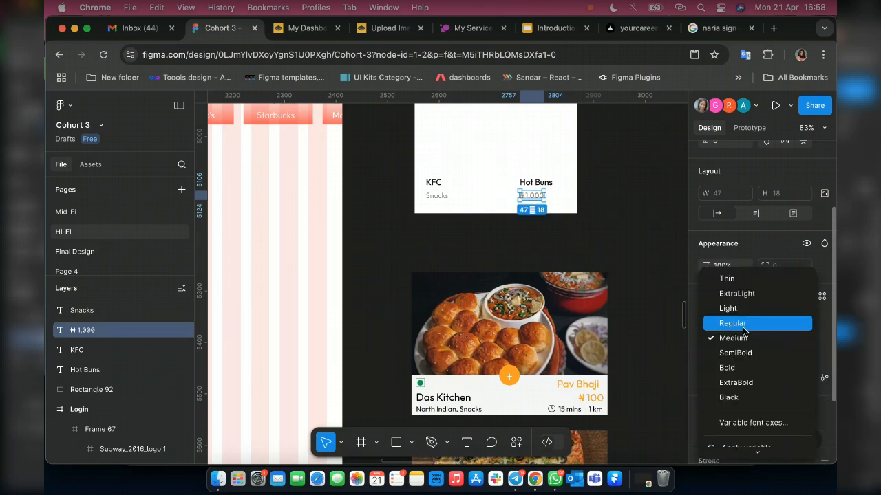
pyautogui.click(732, 323)
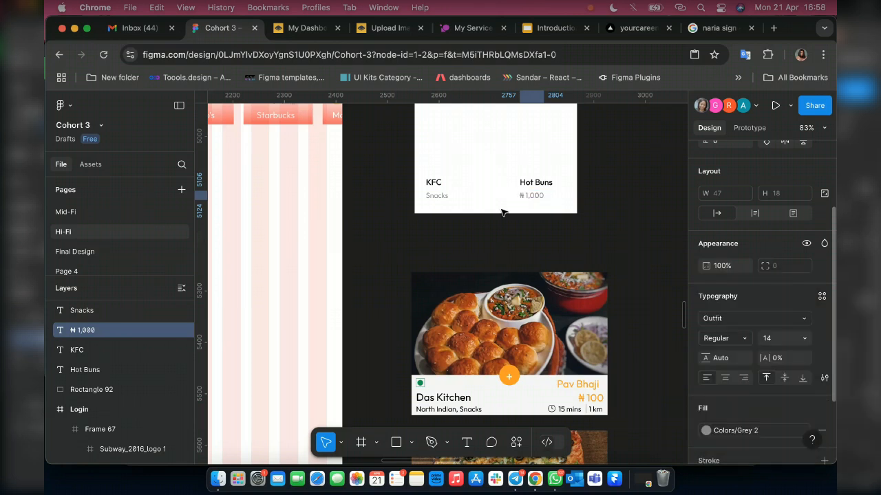
# Duplicate the price to just below and left of the original, and change the copy's text to "15 mins".
pyautogui.scroll(3, 503, 213)
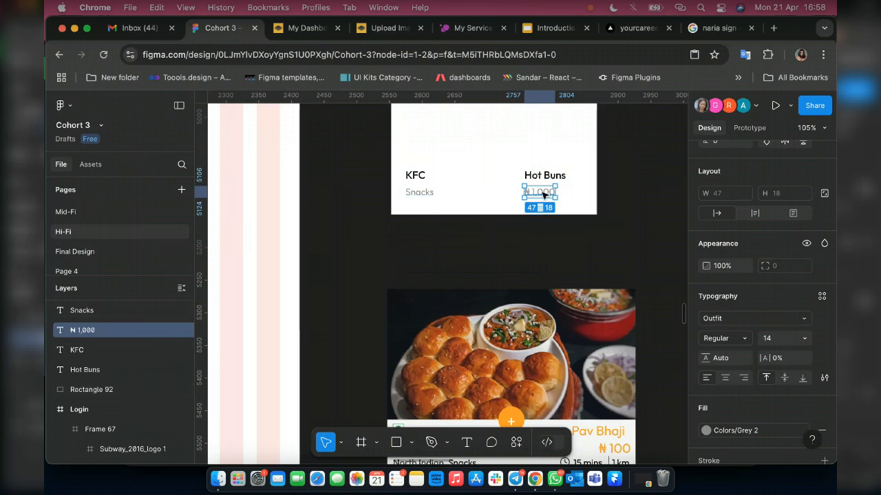
pyautogui.scroll(-2, 548, 197)
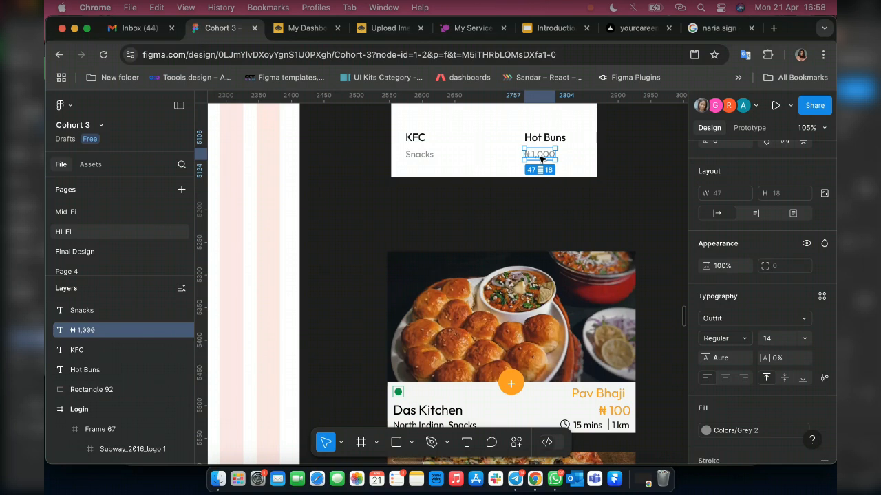
pyautogui.moveTo(540, 155); pyautogui.dragTo(509, 171)
pyautogui.doubleClick(506, 169)
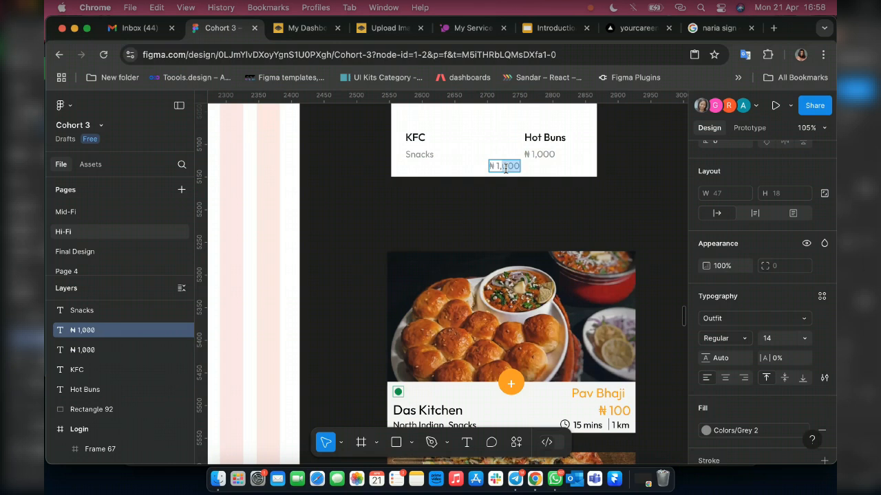
pyautogui.click(505, 169)
pyautogui.press('super+a')
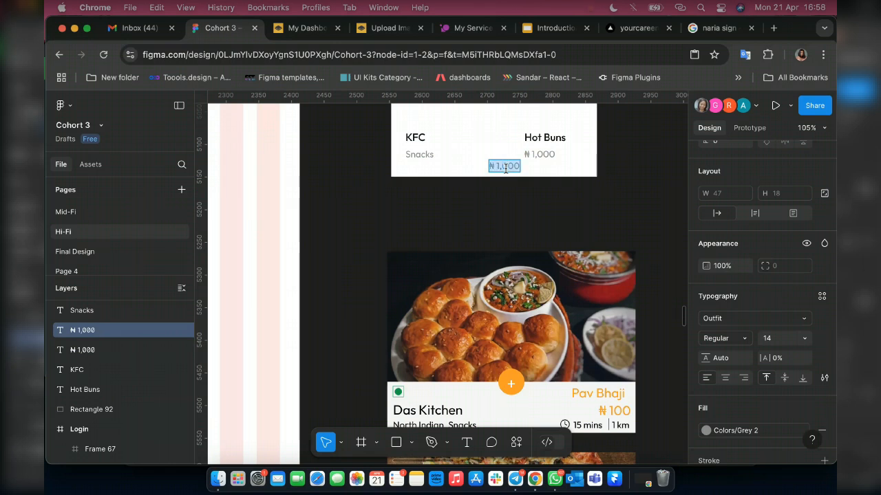
pyautogui.write('15')
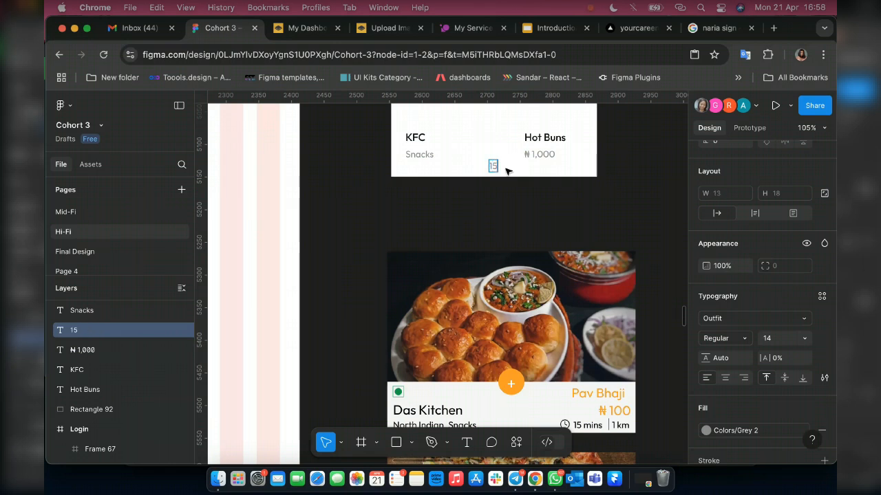
pyautogui.write(' mins')
pyautogui.press('Escape')
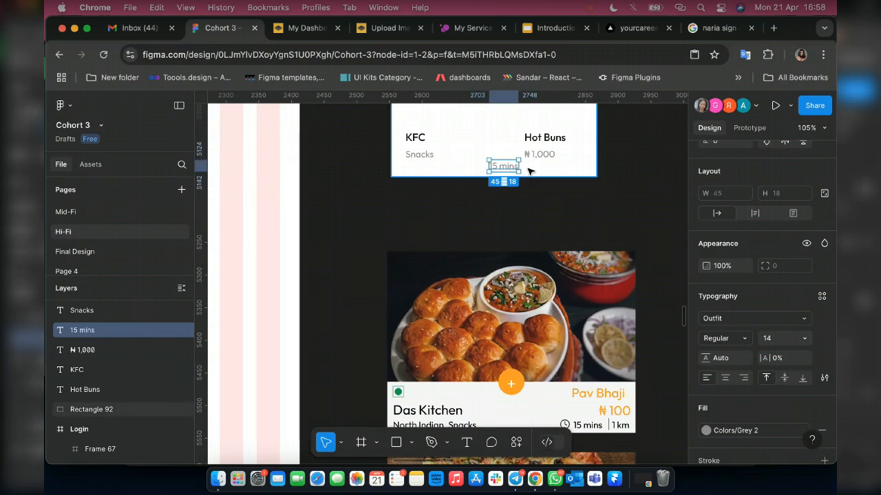
# Place a 100 × 100 rectangle on the card's lower area, over the "15 mins" and price labels.
pyautogui.scroll(2, 530, 171)
pyautogui.scroll(3, 530, 171)
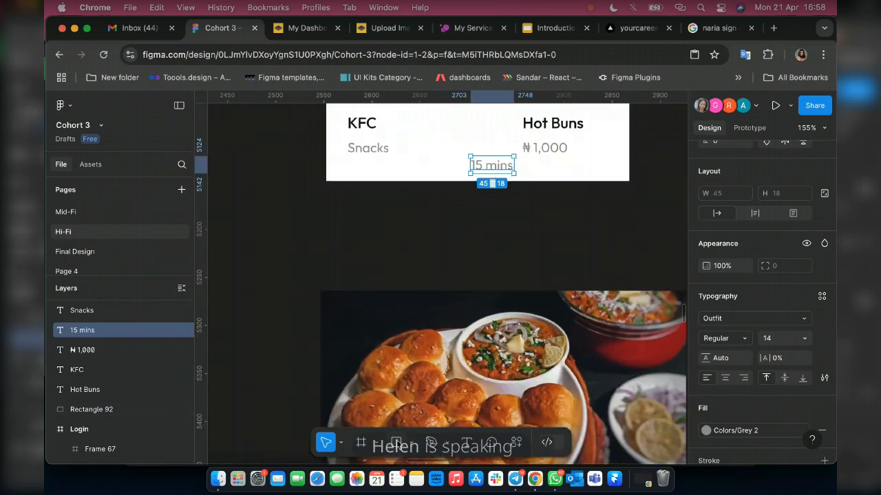
pyautogui.scroll(1, 537, 169)
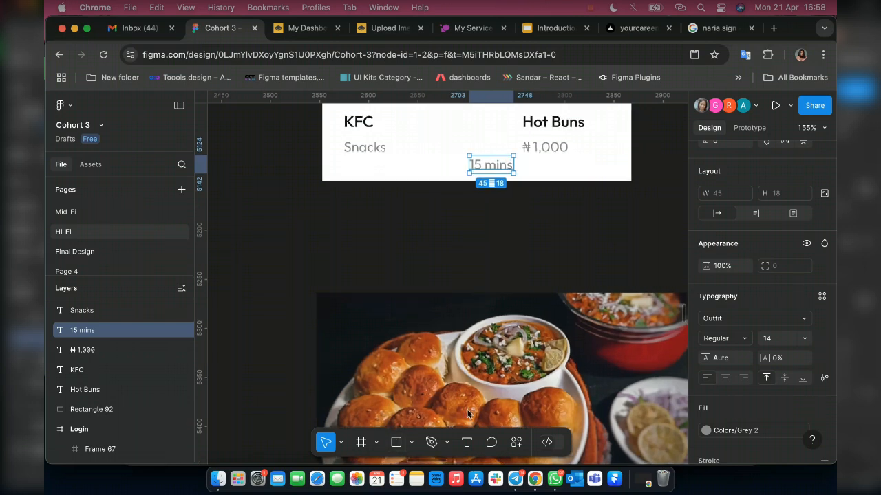
pyautogui.click(395, 443)
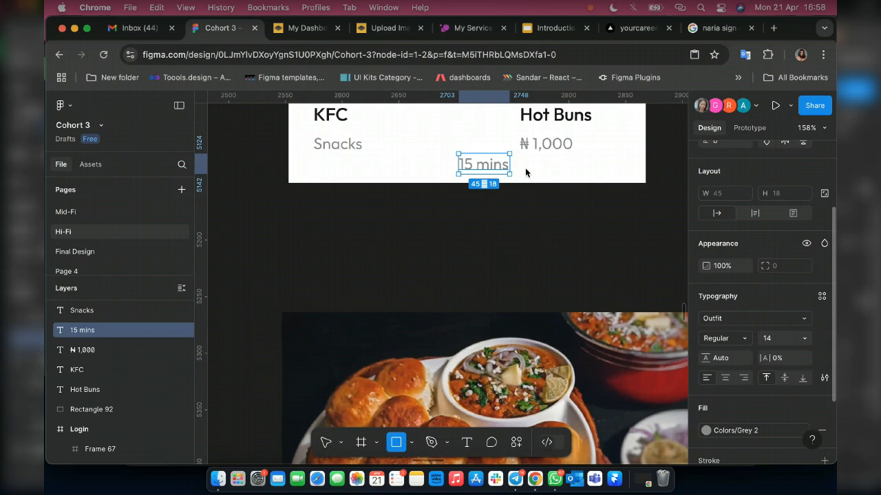
pyautogui.scroll(5, 525, 168)
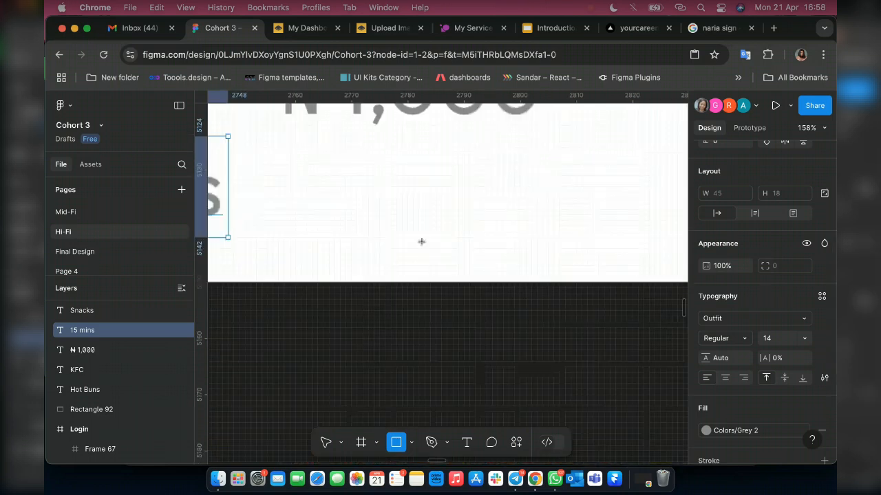
pyautogui.scroll(10, 417, 234)
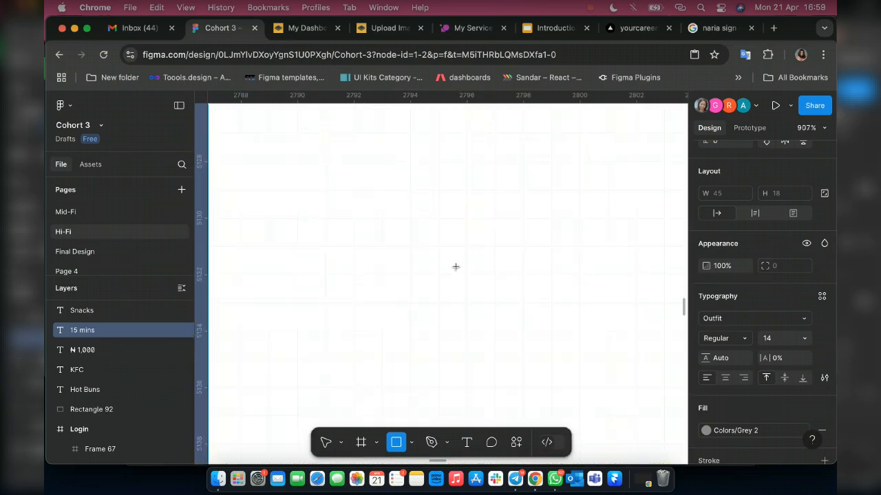
pyautogui.scroll(-10, 460, 266)
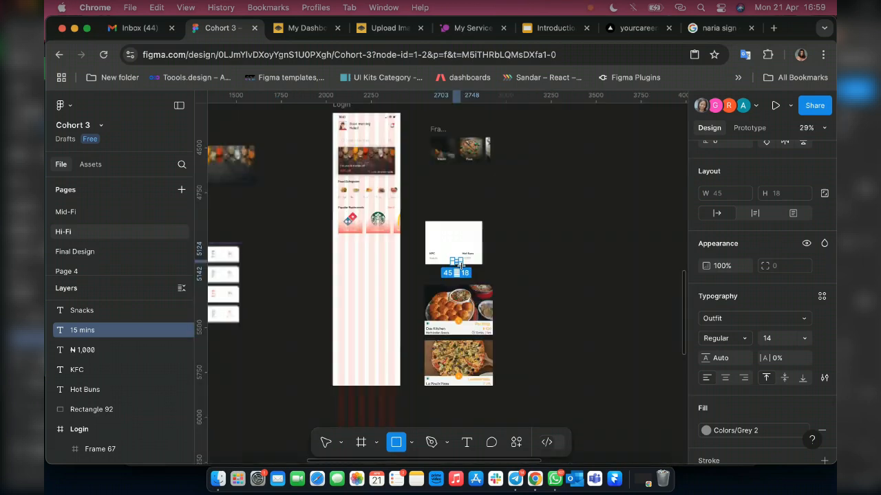
pyautogui.scroll(6, 461, 256)
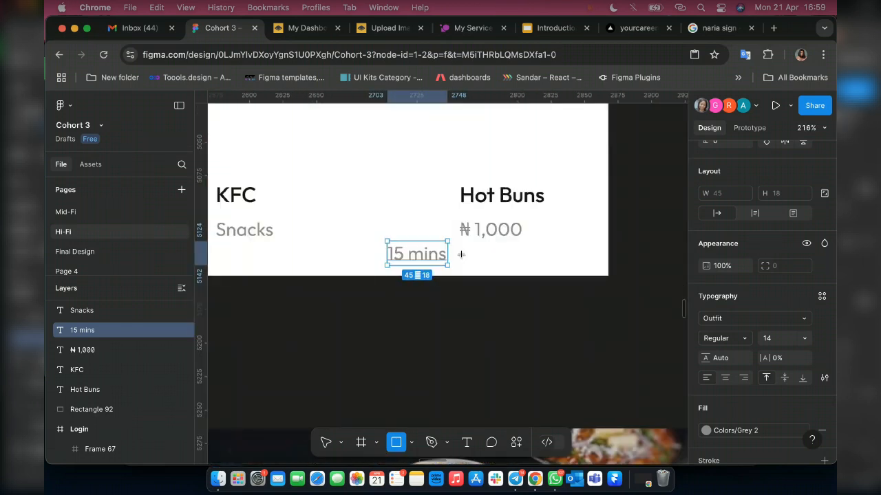
pyautogui.click(509, 259)
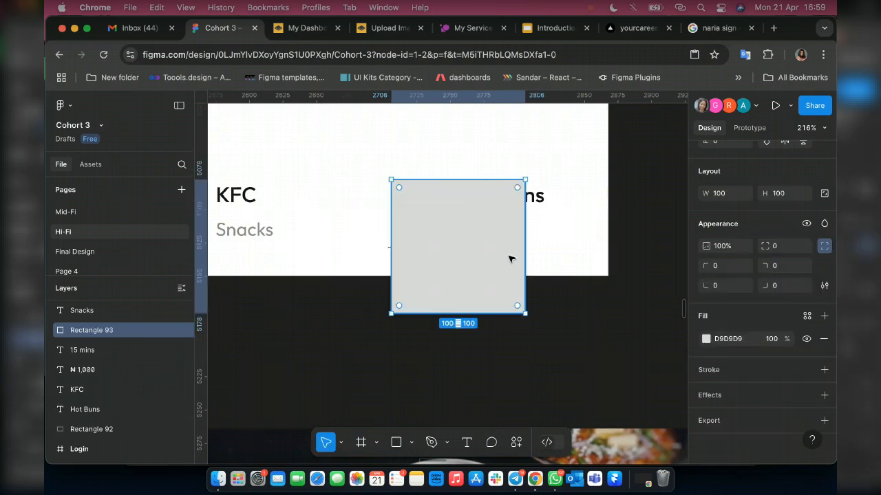
# Resize the new rectangle into a thin vertical divider with a height of 18 and a width of 1.
pyautogui.click(776, 193)
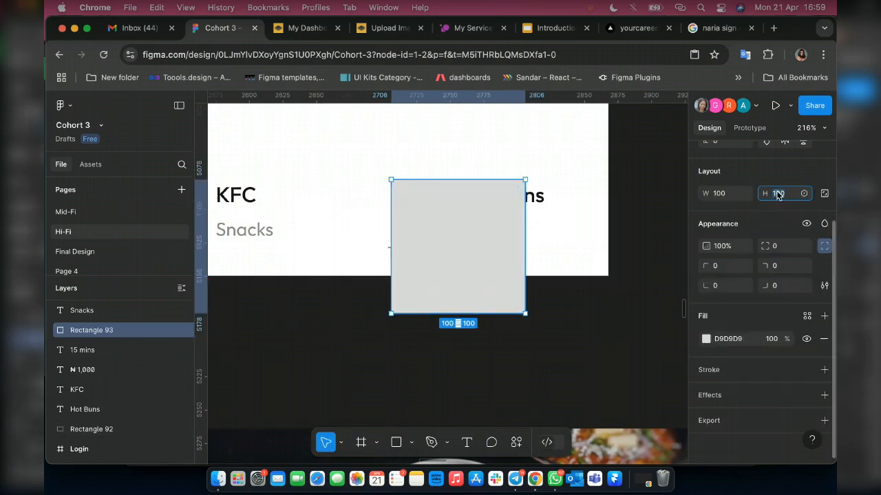
pyautogui.write('18')
pyautogui.press('Return')
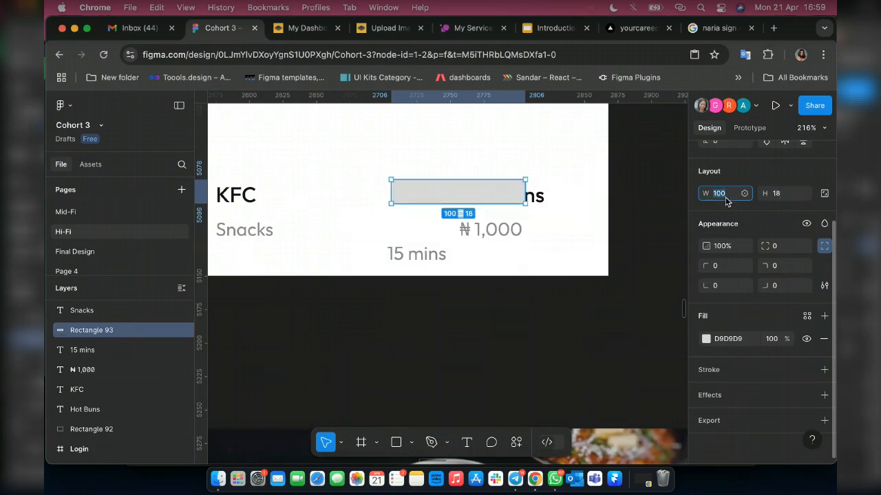
pyautogui.write('1')
pyautogui.press('Return')
pyautogui.scroll(2, 389, 193)
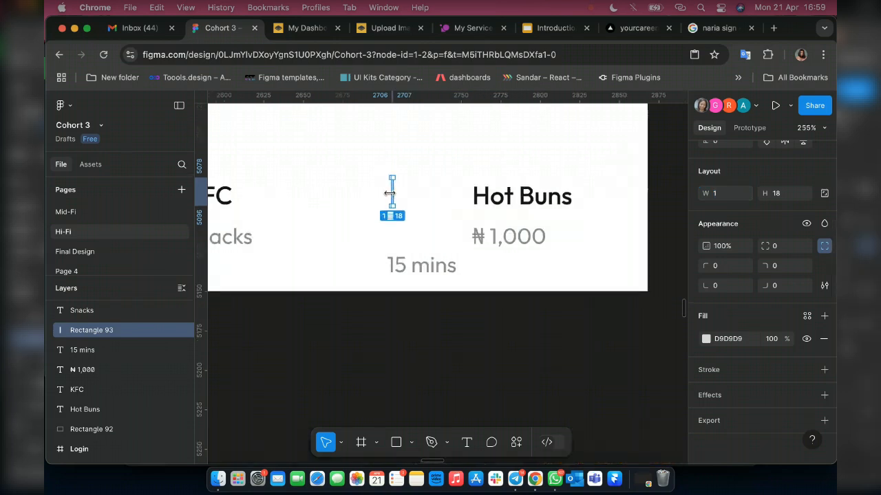
pyautogui.scroll(3, 389, 193)
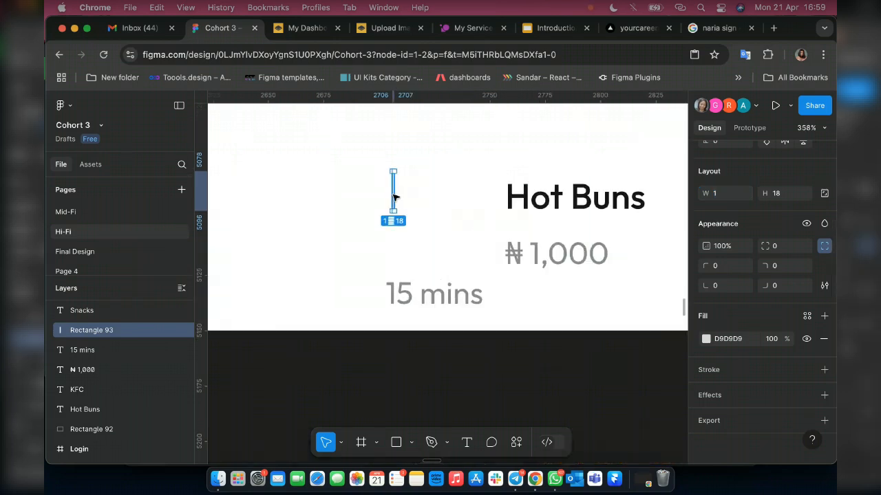
# Move the thin divider to just right of the "15 mins" label, and duplicate that label onto the divider's other side.
pyautogui.scroll(1, 394, 198)
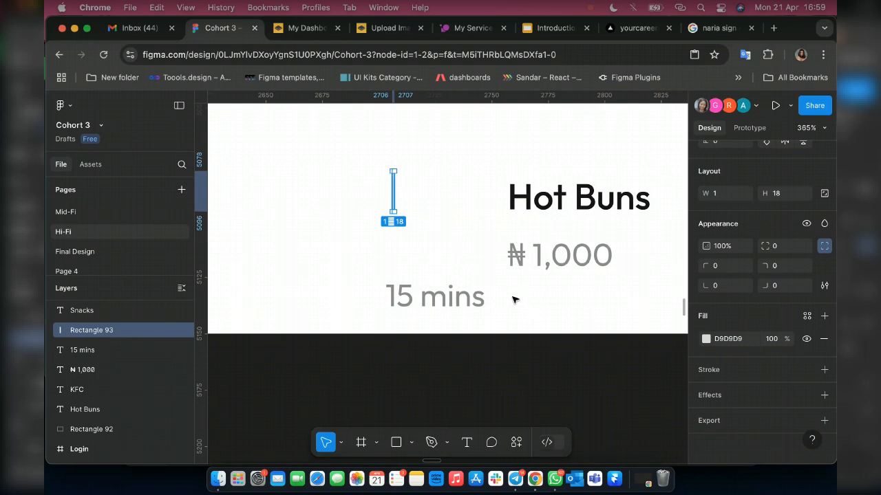
pyautogui.moveTo(512, 299); pyautogui.dragTo(492, 303)
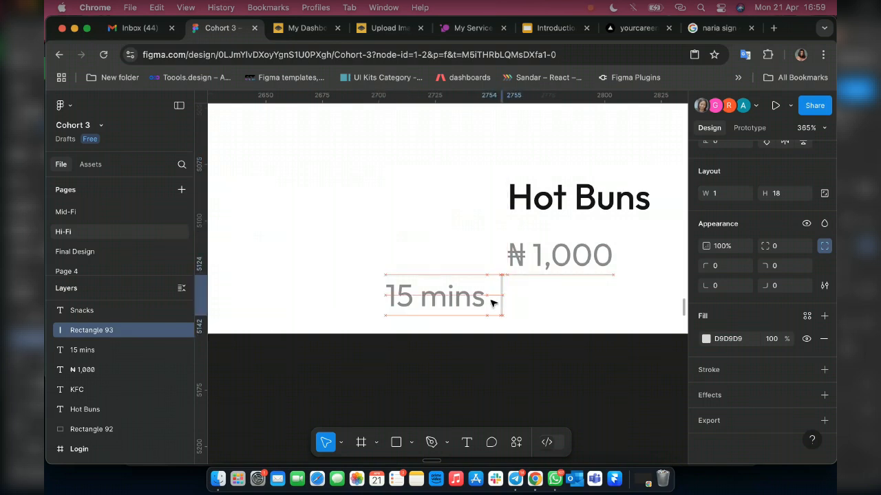
pyautogui.click(415, 301)
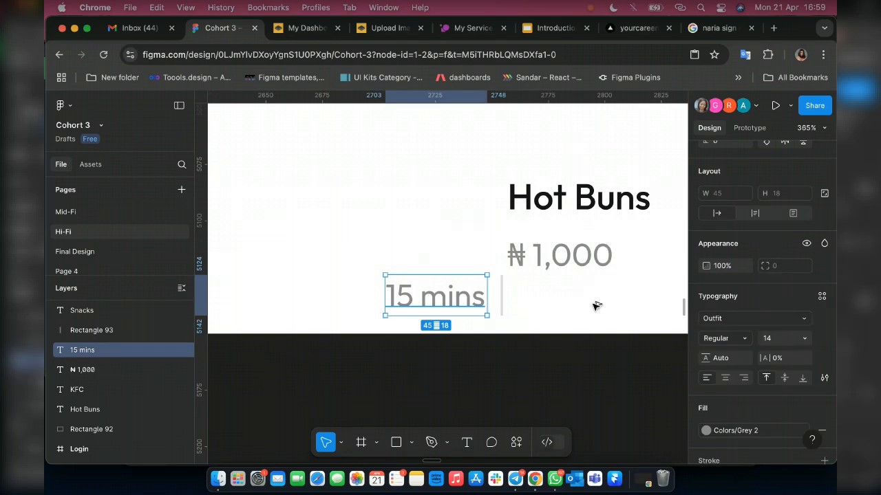
pyautogui.press('super+d')
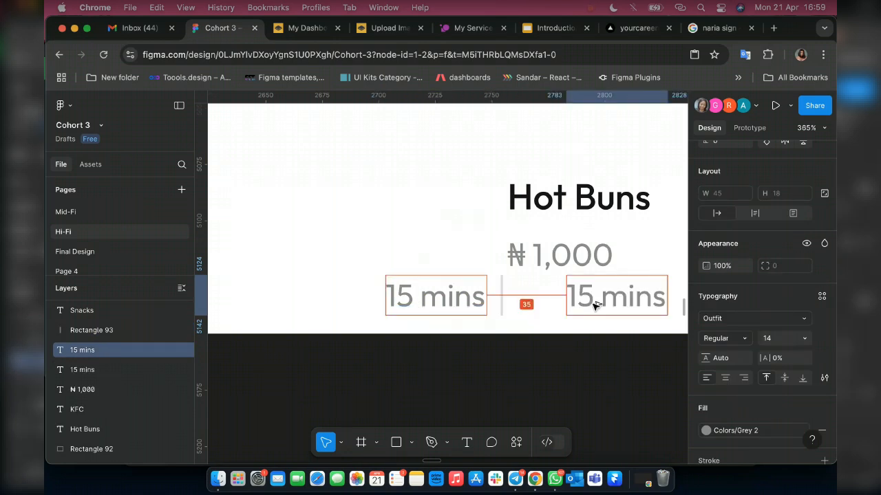
pyautogui.press('Left')
pyautogui.press('Left')
pyautogui.press('Left')
pyautogui.press('Left')
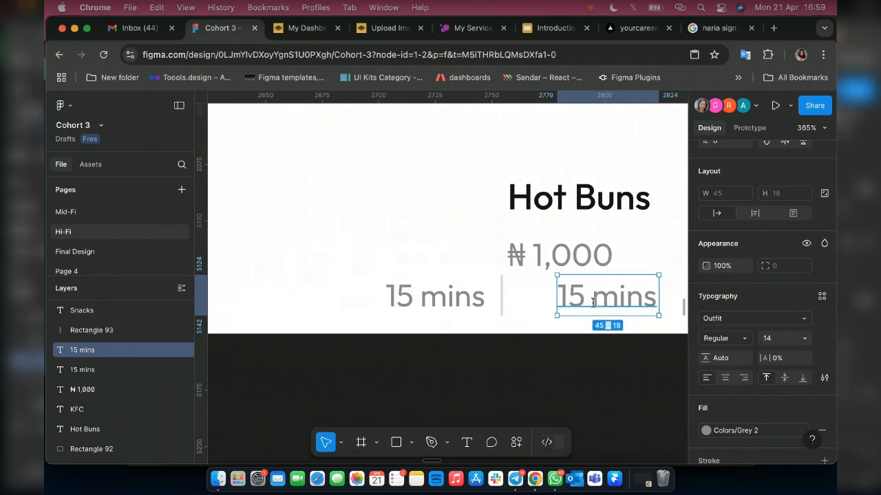
# Change the copied label's text to "2 km".
pyautogui.doubleClick(594, 303)
pyautogui.write('2')
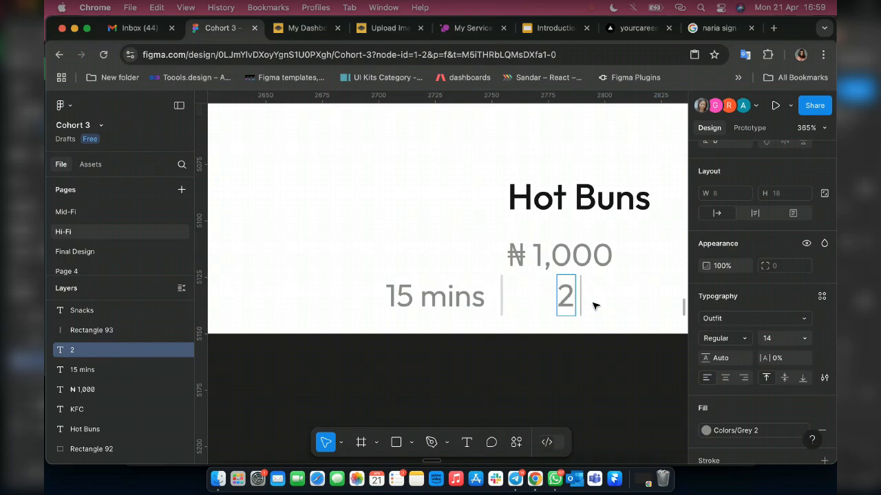
pyautogui.write(' km')
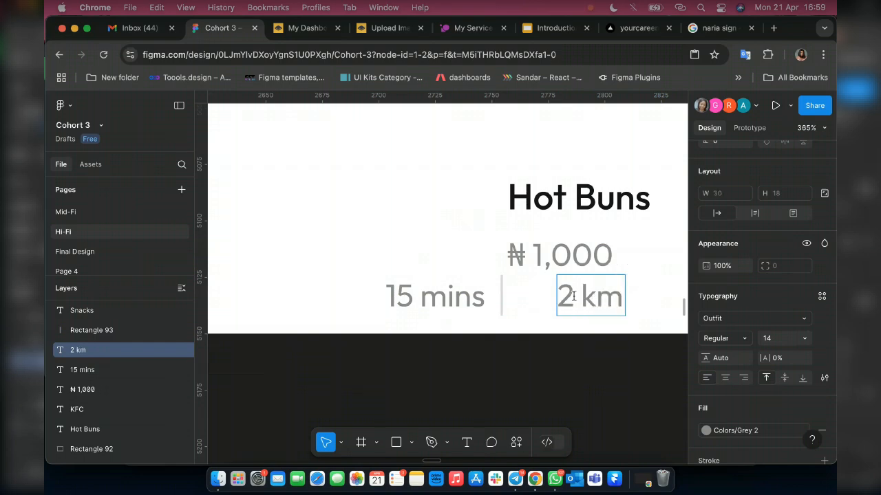
# Add a new rectangle sized 15 × 15 and place it just above "KFC", aligned with the label's left edge.
pyautogui.scroll(-5, 592, 302)
pyautogui.scroll(-3, 571, 297)
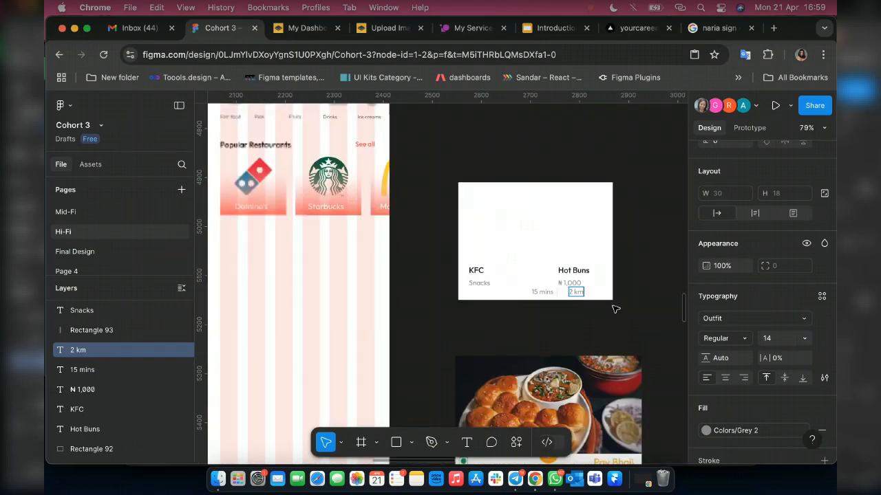
pyautogui.scroll(-3, 614, 309)
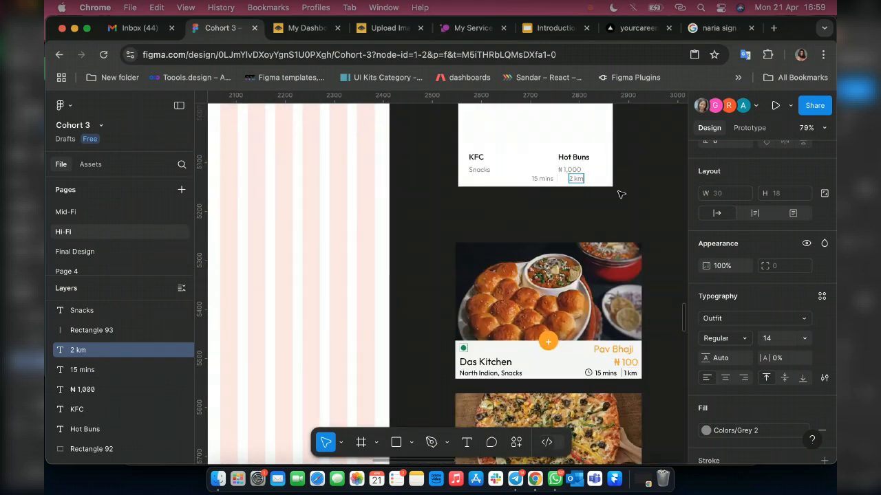
pyautogui.scroll(5, 482, 179)
pyautogui.press('r')
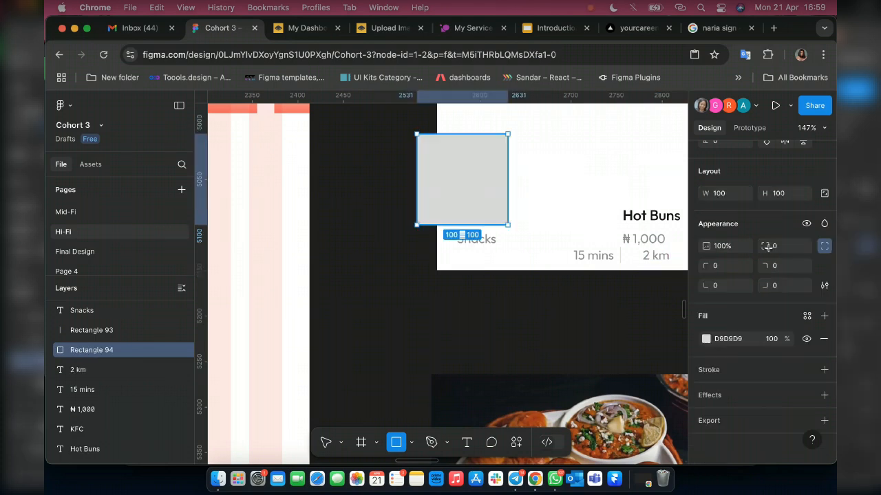
pyautogui.click(784, 194)
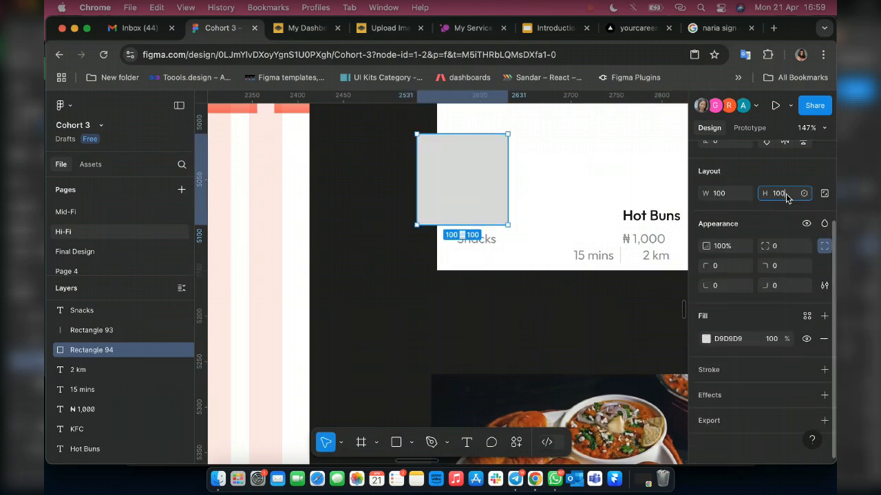
pyautogui.doubleClick(786, 198)
pyautogui.write('15')
pyautogui.press('Return')
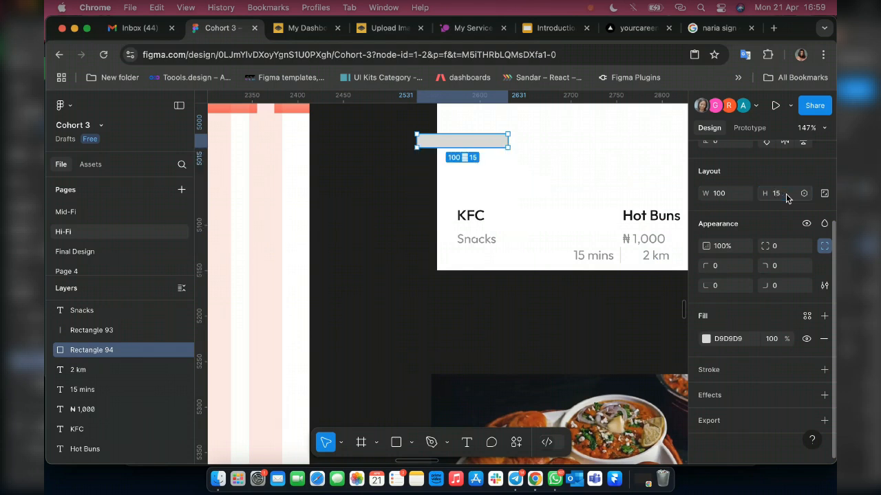
pyautogui.click(729, 196)
pyautogui.write('15')
pyautogui.press('Return')
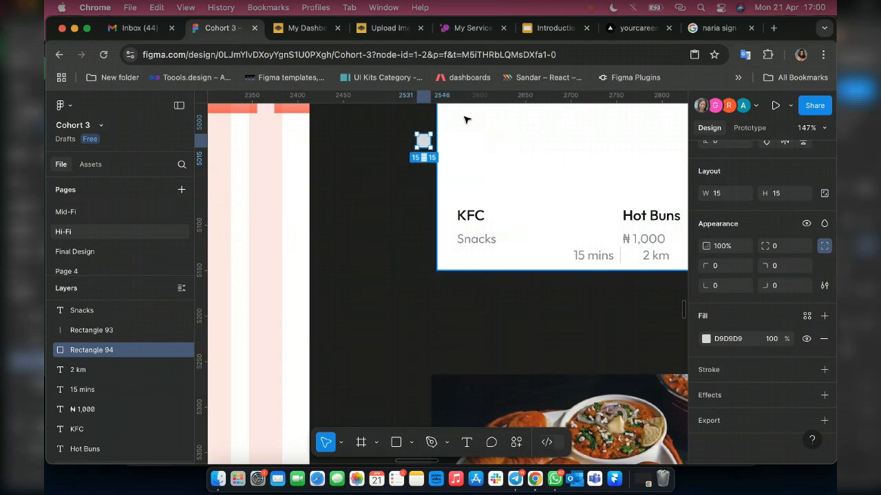
pyautogui.scroll(5, 454, 130)
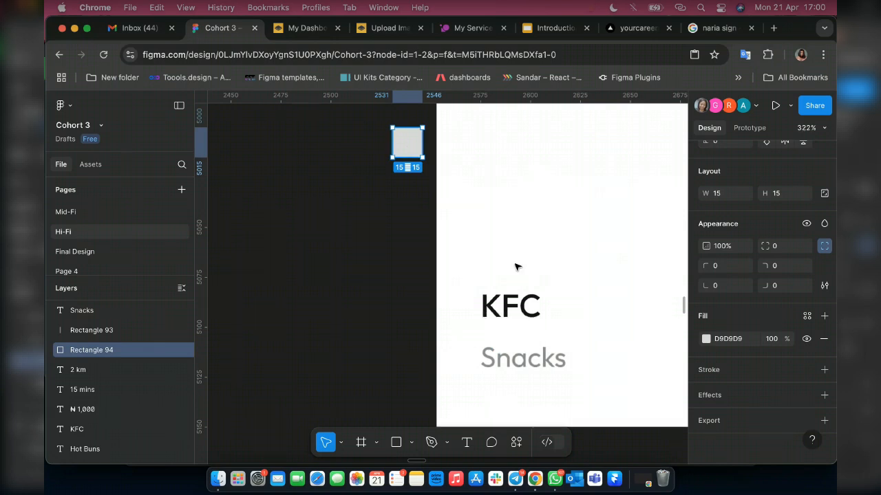
pyautogui.moveTo(409, 146); pyautogui.dragTo(498, 261)
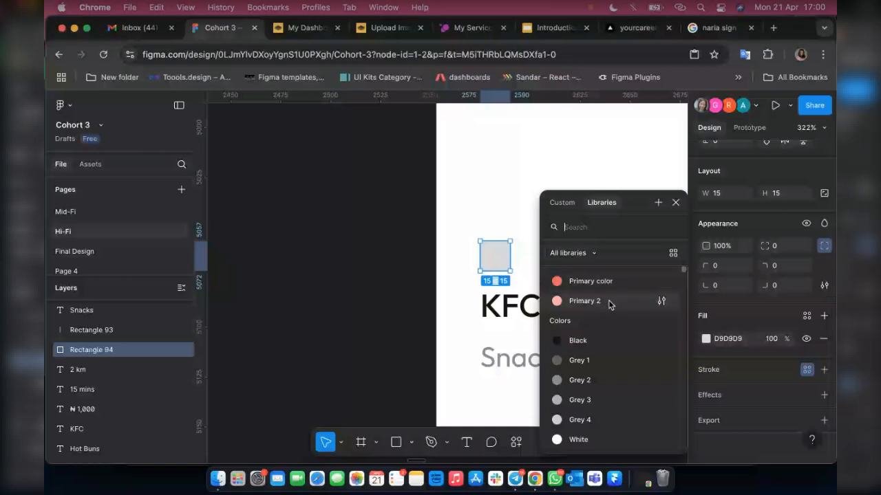
# Replace the small square's fill with an inside stroke in Primary 2, and set its corner radius to 2.
pyautogui.click(609, 305)
pyautogui.click(825, 338)
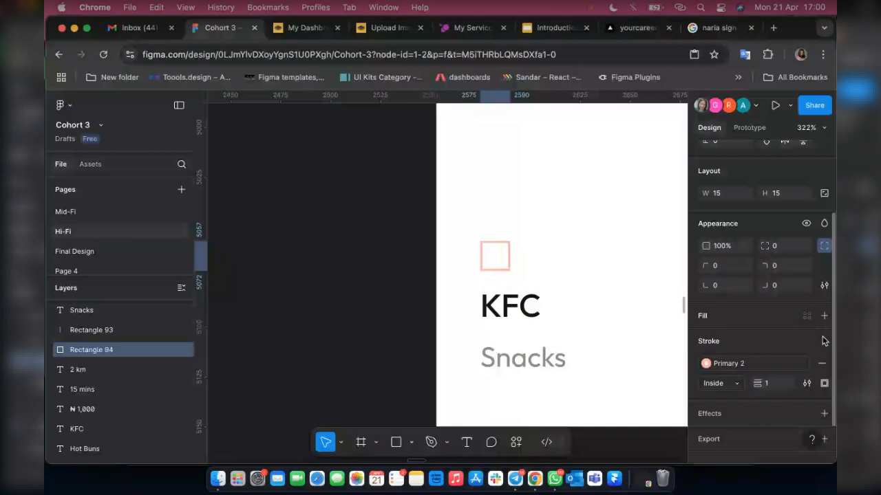
pyautogui.click(825, 247)
pyautogui.click(786, 246)
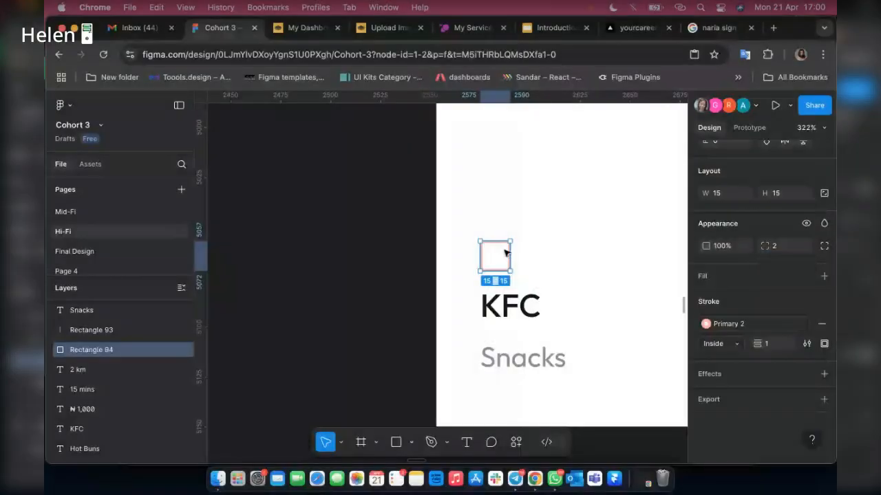
# Draw a circle about 91 × 91 beside the small square, and resize it to 9 × 9 with its aspect ratio locked.
pyautogui.scroll(5, 505, 254)
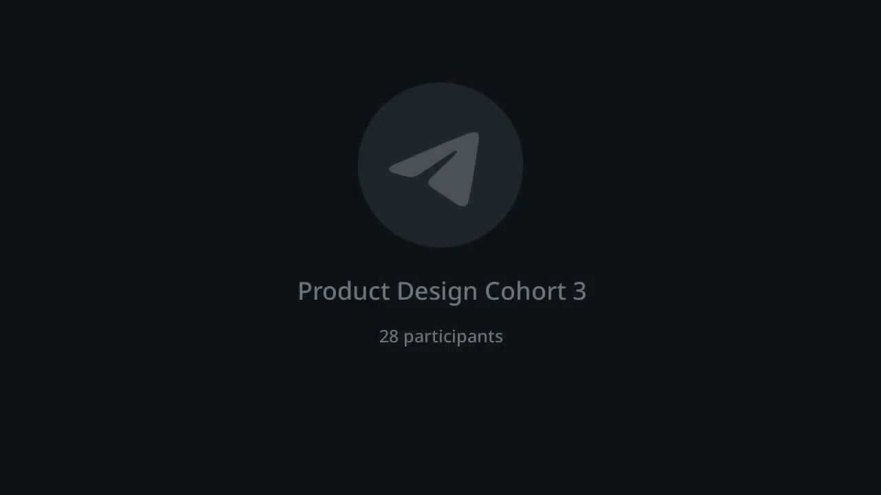
pyautogui.press('o')
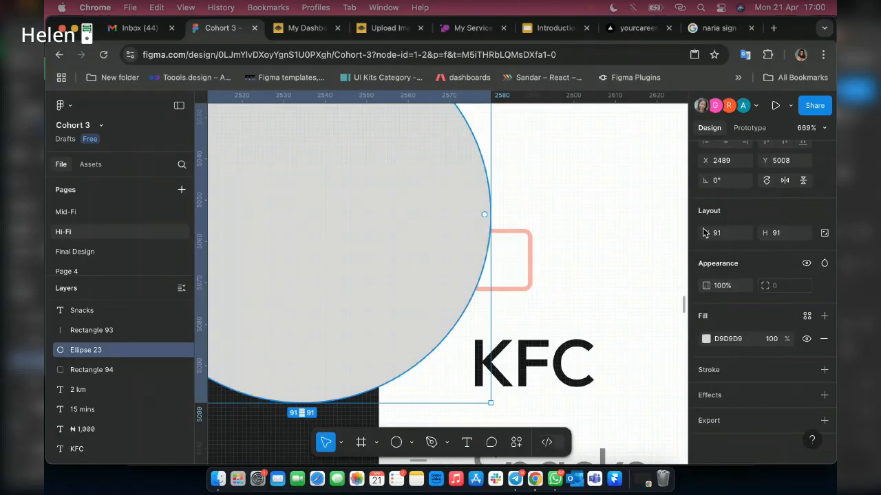
pyautogui.click(724, 234)
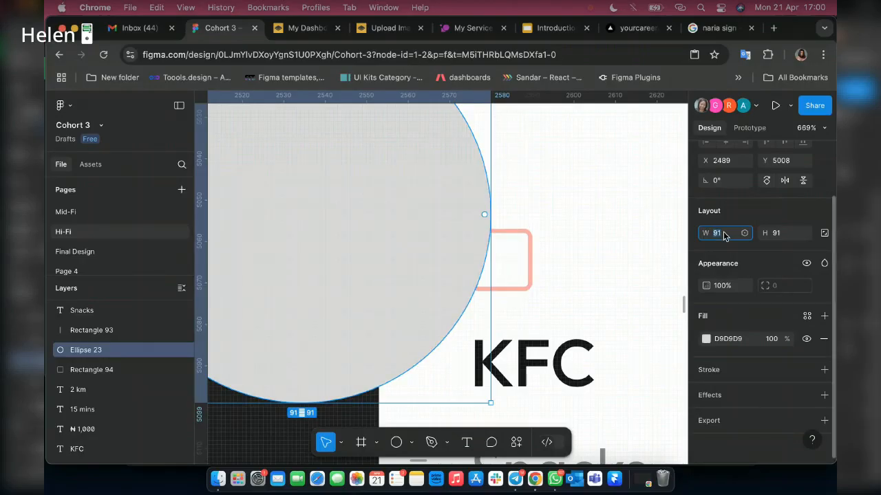
pyautogui.write('9')
pyautogui.press('Return')
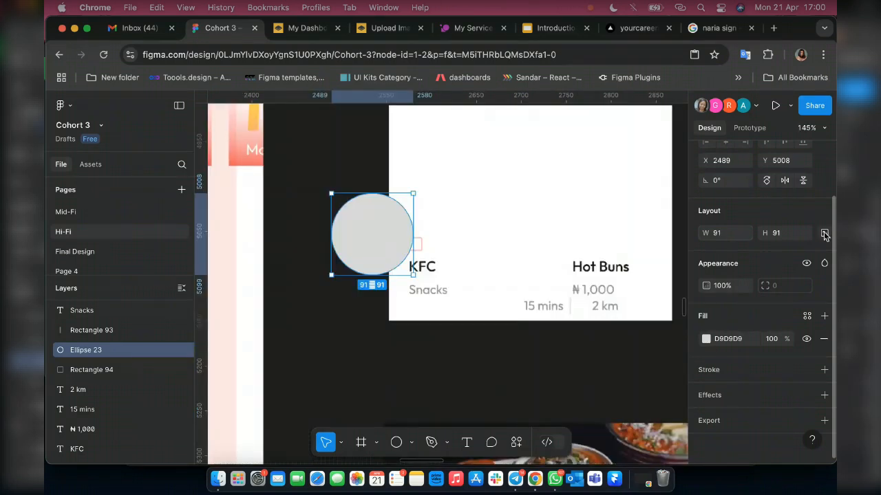
pyautogui.click(824, 233)
pyautogui.click(717, 233)
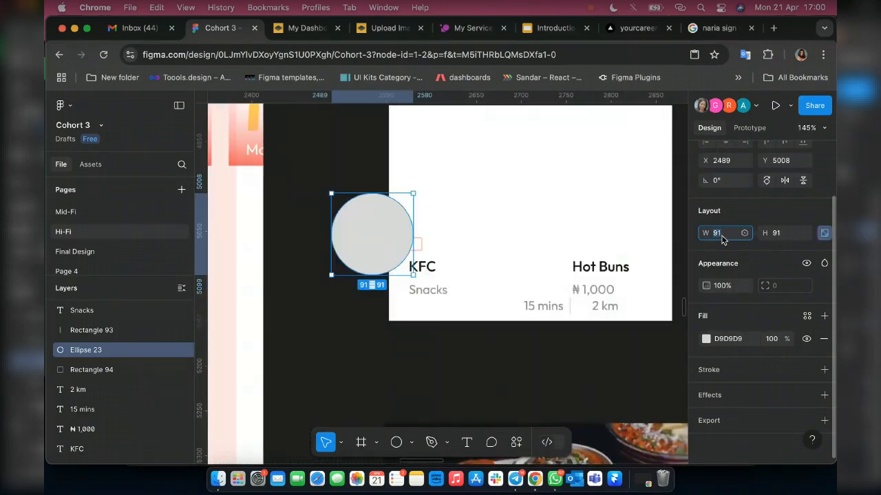
pyautogui.write('9')
pyautogui.press('Return')
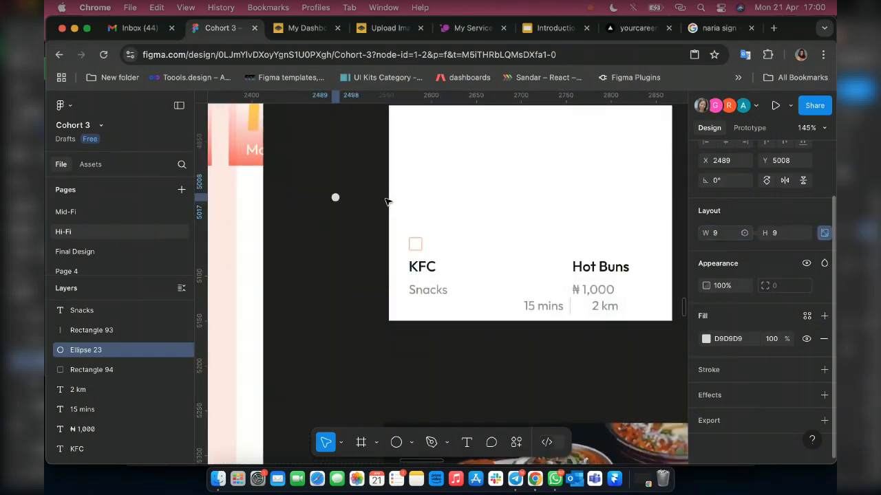
# Move the circle into the middle of the outlined square and set its size to 10 × 10.
pyautogui.scroll(2, 337, 197)
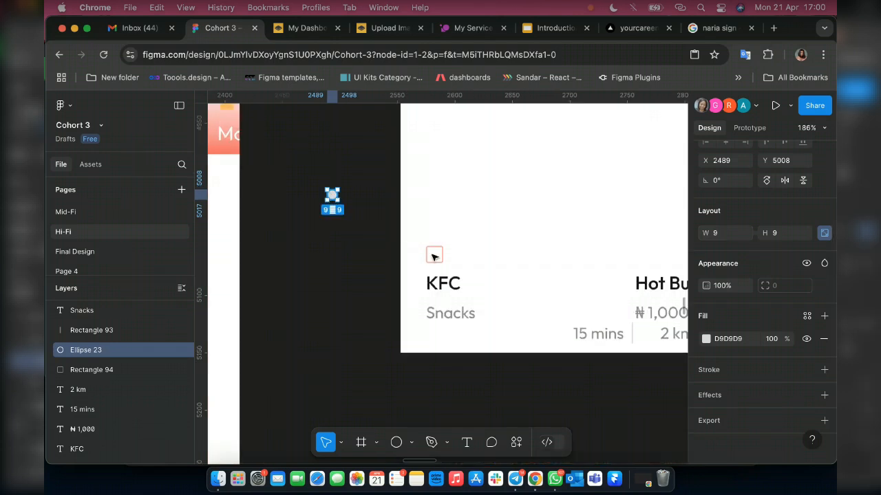
pyautogui.moveTo(333, 197); pyautogui.dragTo(435, 257)
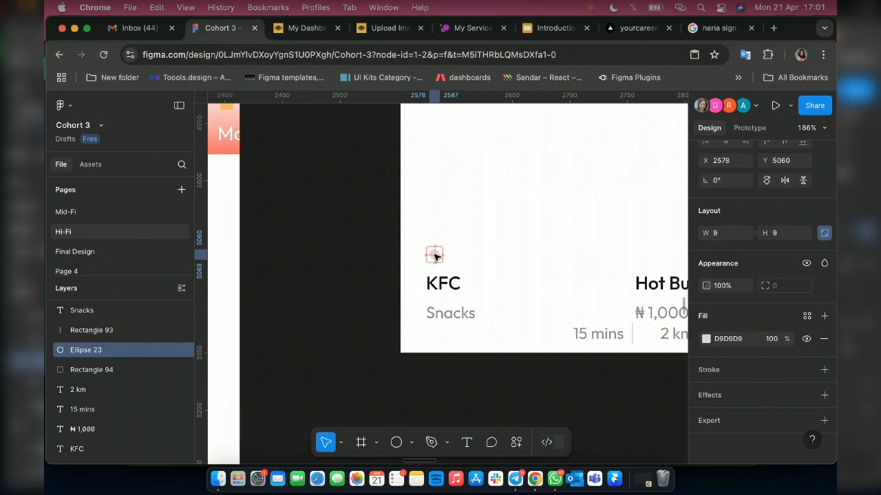
pyautogui.hotkey('shift', '2')
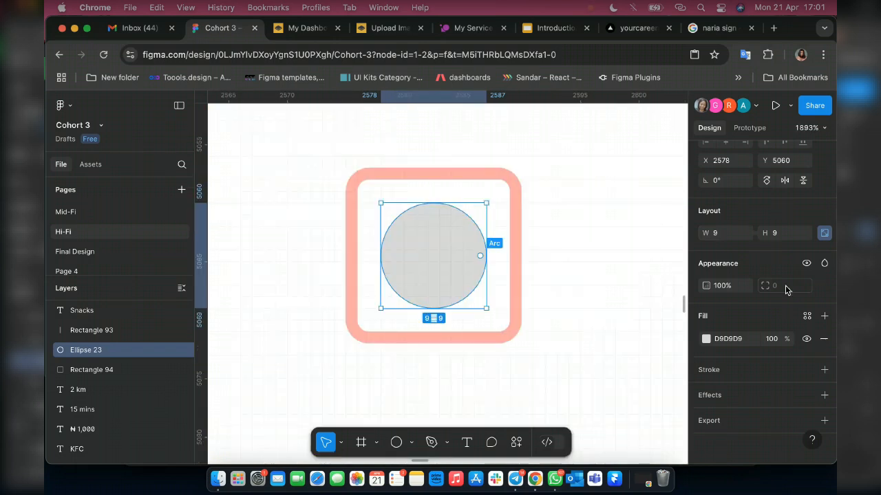
pyautogui.click(730, 234)
pyautogui.write('10')
pyautogui.press('Return')
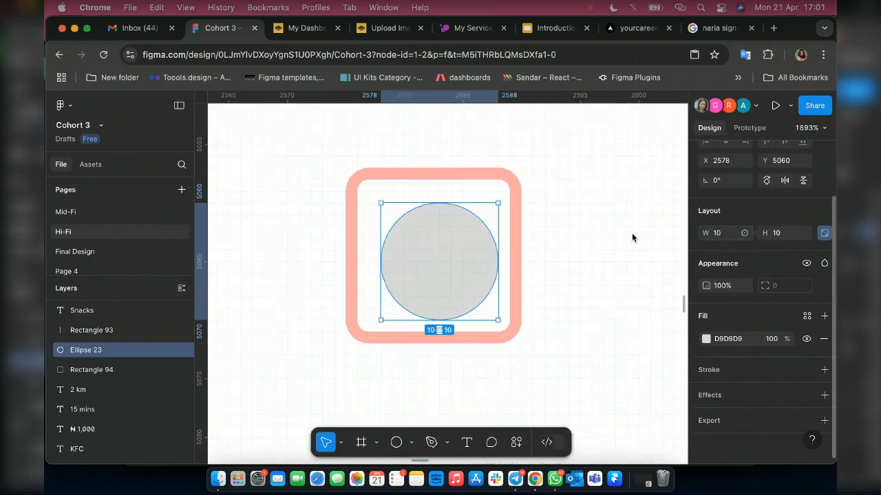
# Measure the spacing between the circle and the edges of the outlined square.
pyautogui.keyDown('shift'); pyautogui.click(448, 180); pyautogui.keyUp('shift')
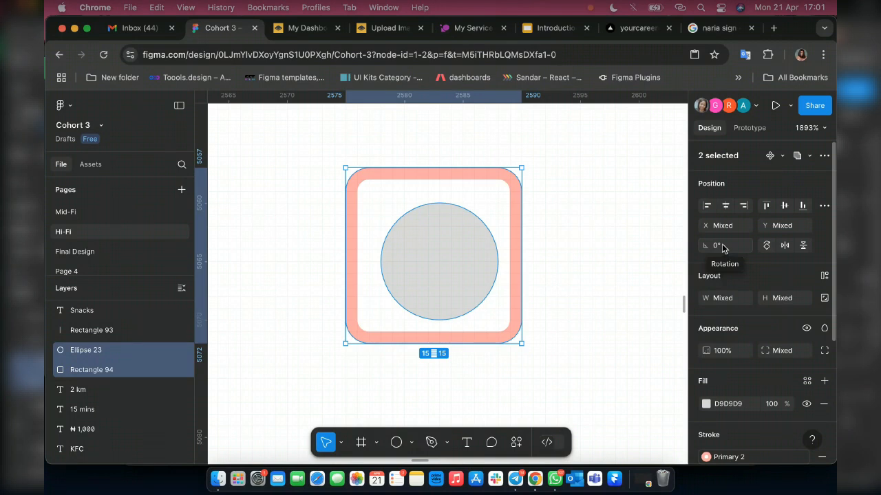
pyautogui.click(453, 247)
pyautogui.press('alt')
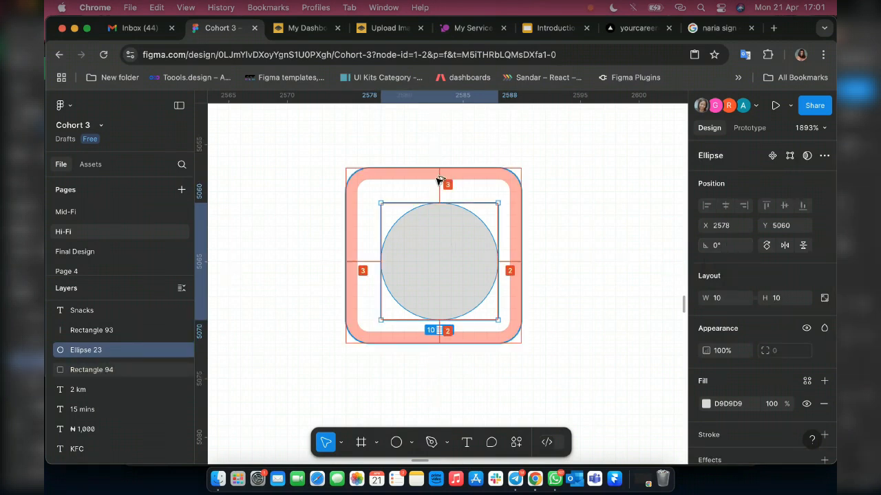
pyautogui.hotkey('alt', 'shift', 'Left')
pyautogui.press('super+z')
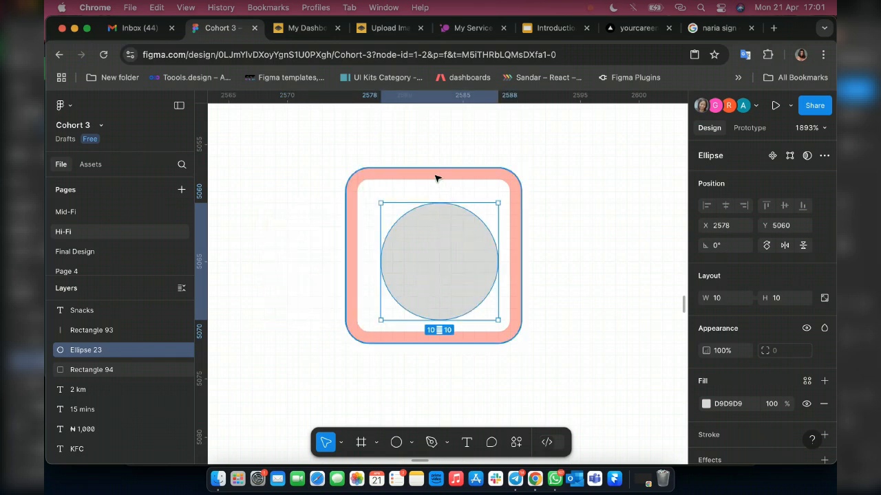
# Set the circle's width to 11 with its proportions locked.
pyautogui.keyDown('shift'); pyautogui.click(435, 179); pyautogui.keyUp('shift')
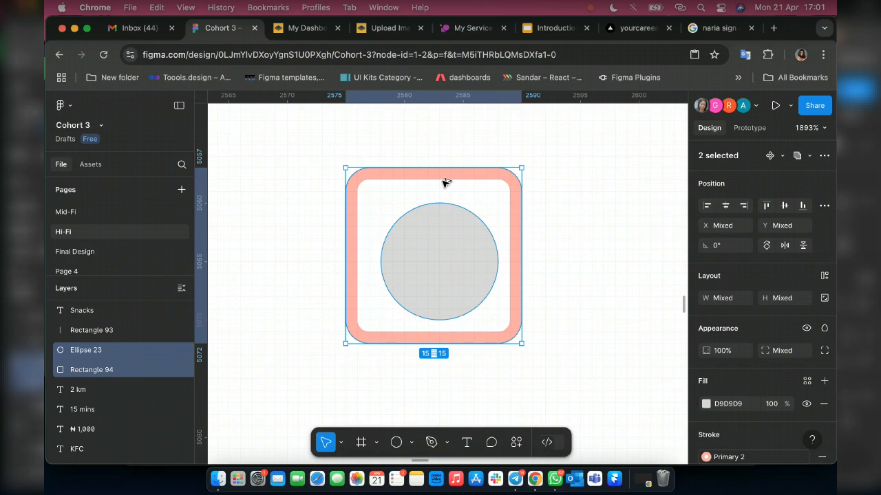
pyautogui.click(467, 271)
pyautogui.click(724, 303)
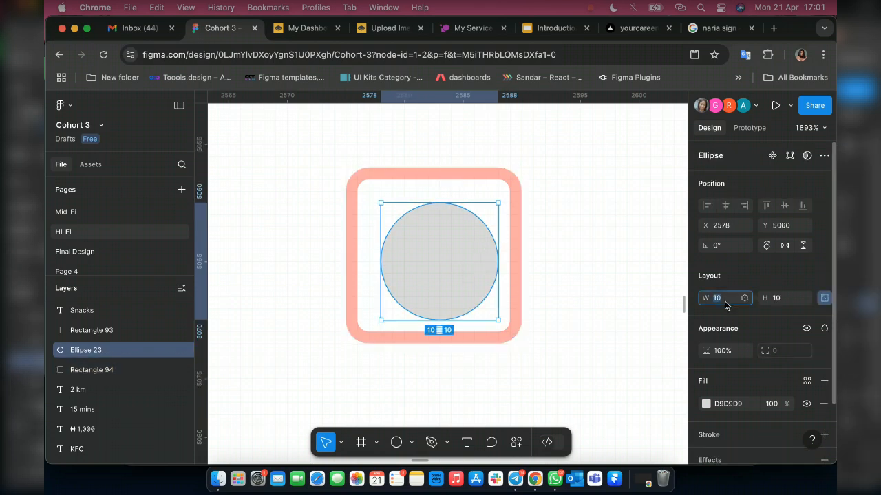
pyautogui.write('11')
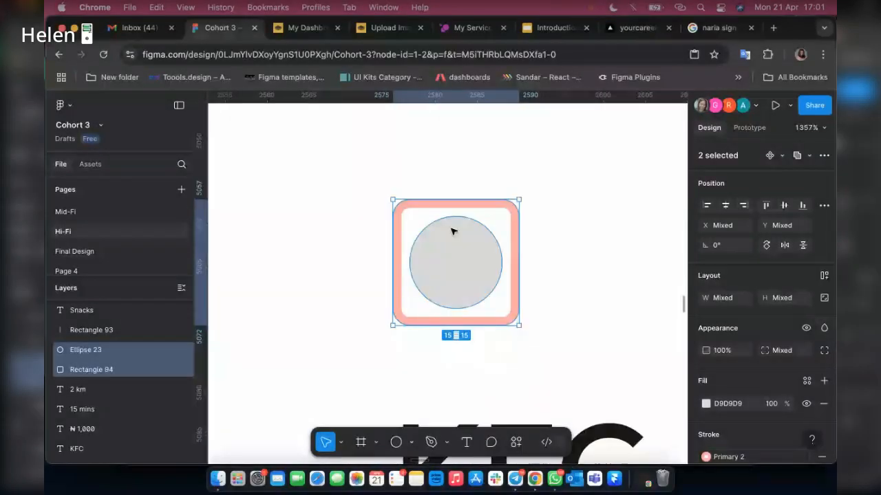
# Combine the circle and outlined square into one auto layout frame, and recolour the circle with the Primary color style.
pyautogui.rightClick(453, 231)
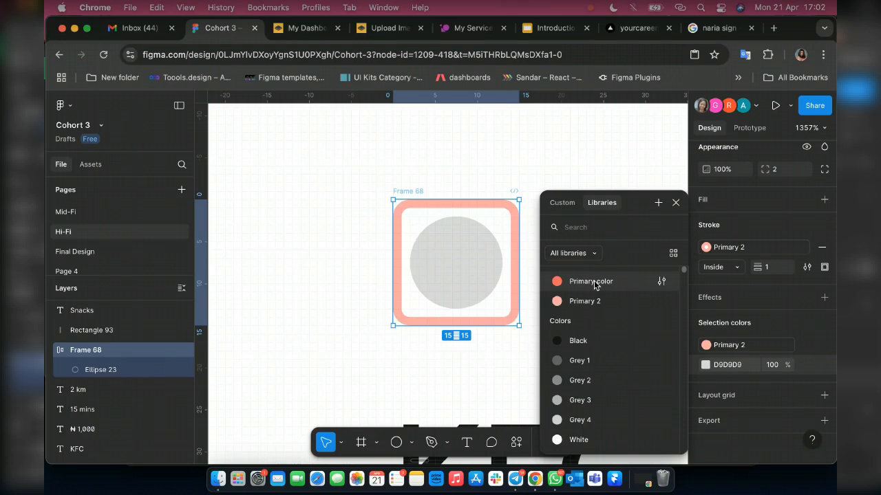
pyautogui.click(594, 282)
pyautogui.scroll(-3, 380, 199)
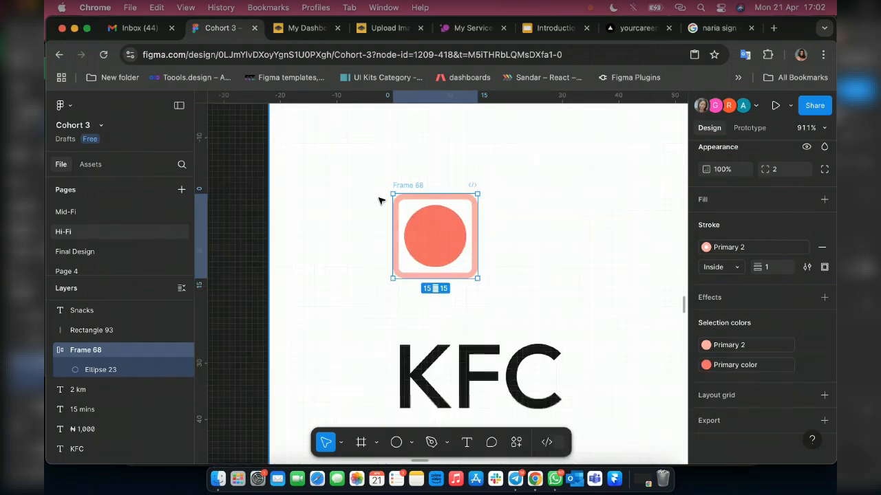
# Duplicate the reference card's food photo onto the KFC card, set its width to 315, and align it with the card's side edges.
pyautogui.scroll(-10, 380, 199)
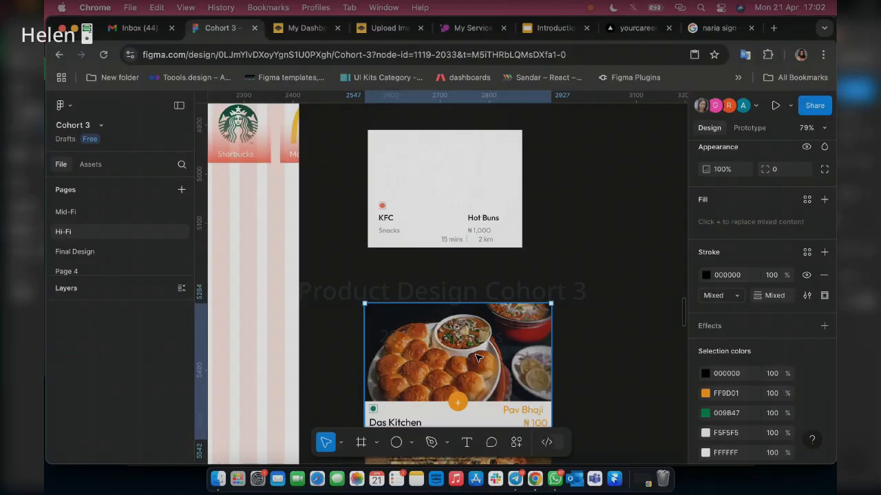
pyautogui.doubleClick(478, 357)
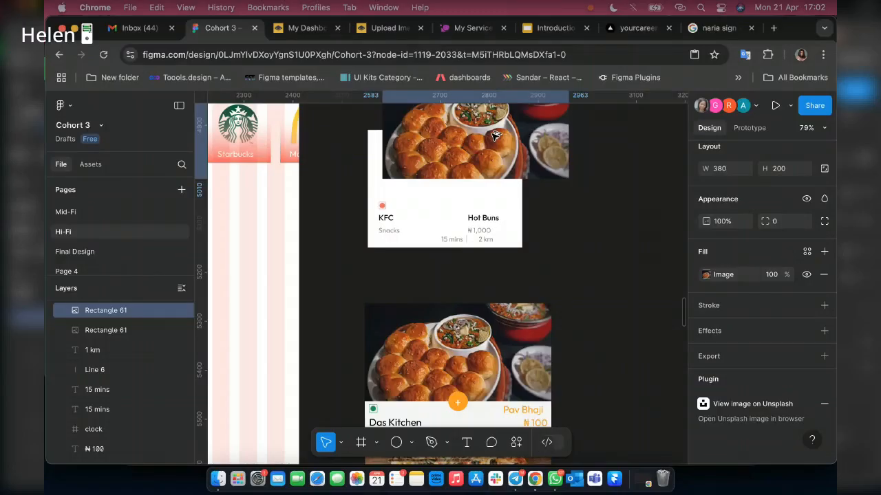
pyautogui.moveTo(494, 134); pyautogui.dragTo(489, 145)
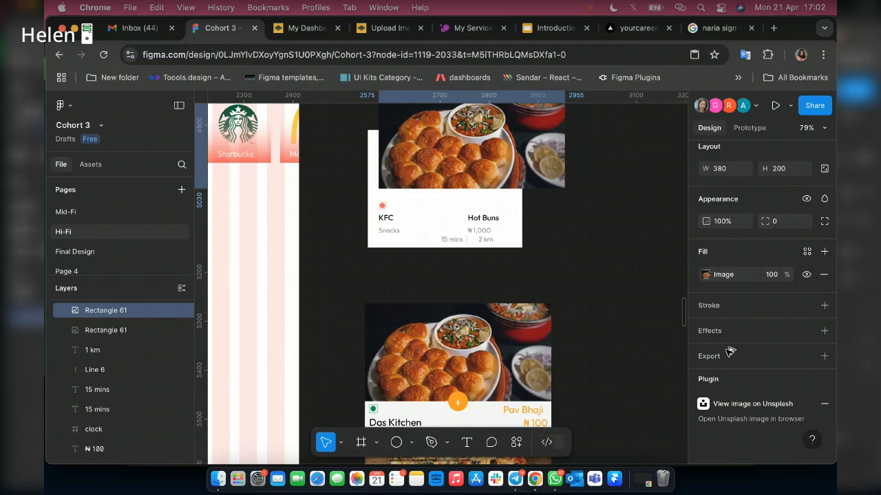
pyautogui.scroll(2, 722, 215)
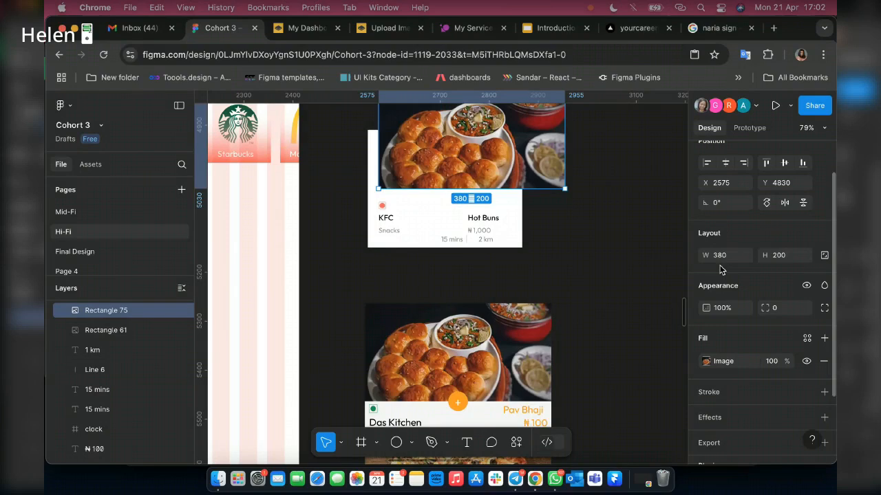
pyautogui.press('Return')
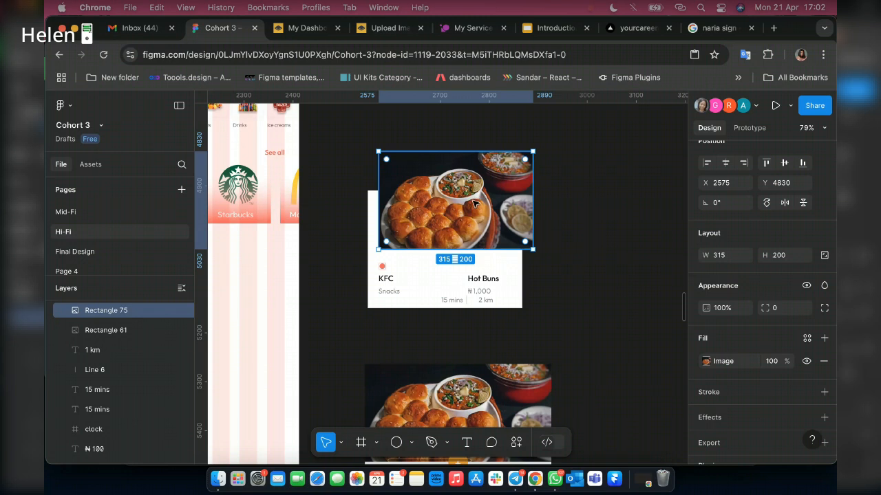
pyautogui.moveTo(473, 204); pyautogui.dragTo(472, 204)
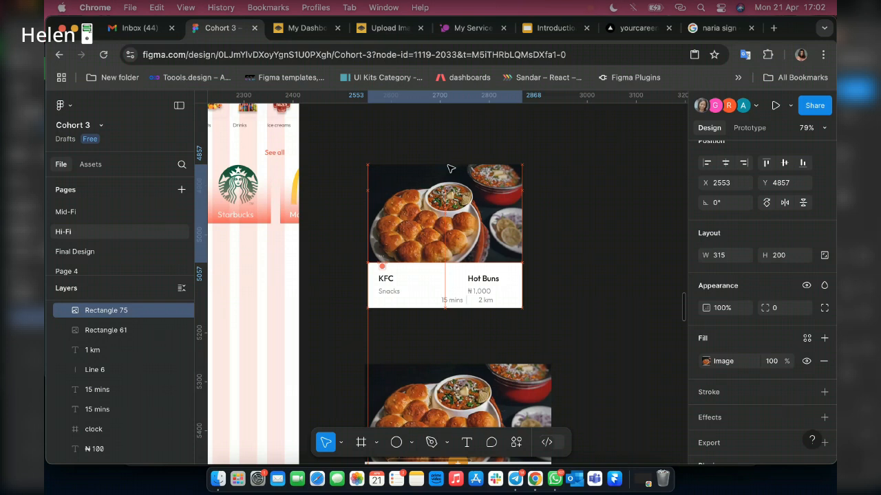
# Crop the top of the duplicated photo to a height of 147 and shift the picture upward within the crop.
pyautogui.moveTo(447, 165); pyautogui.dragTo(447, 171)
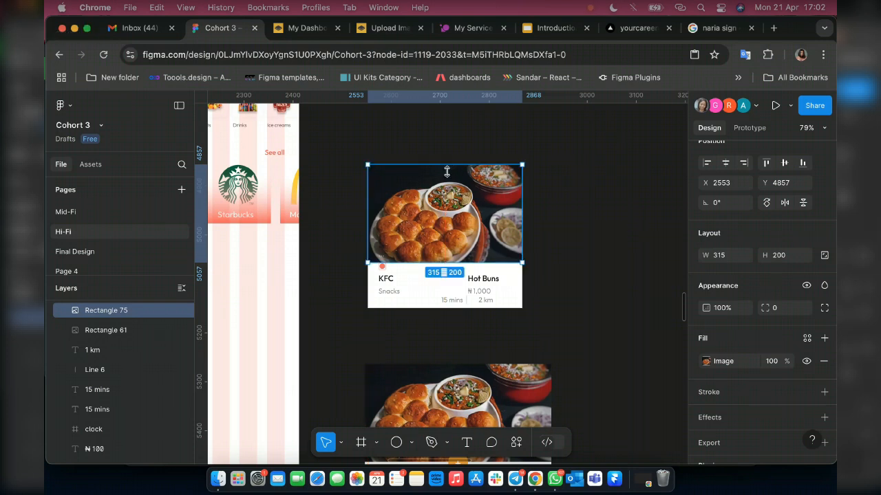
pyautogui.moveTo(447, 184); pyautogui.dragTo(447, 190)
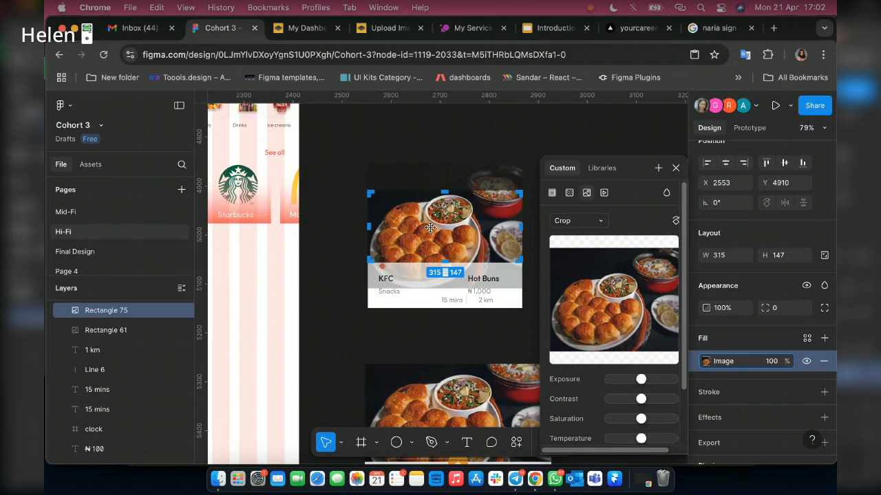
pyautogui.moveTo(430, 228); pyautogui.dragTo(430, 220)
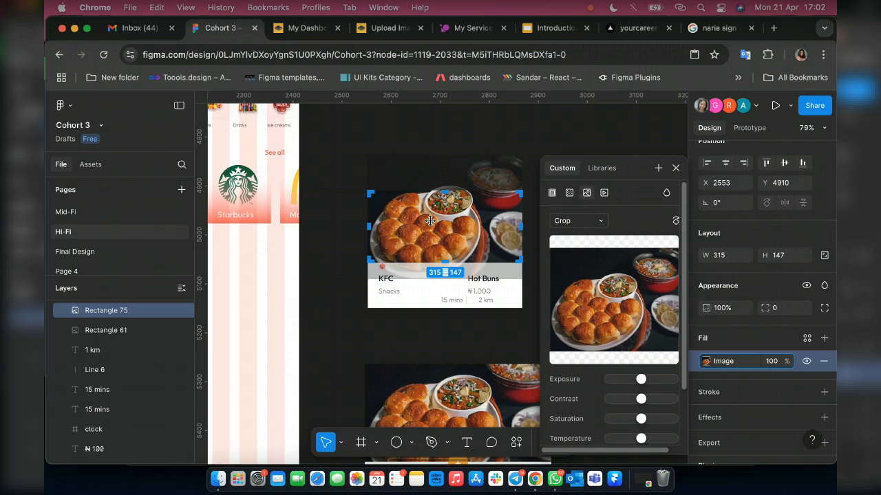
pyautogui.click(675, 170)
# Change the image fill of the KFC card's food photo from Crop to another scaling mode.
pyautogui.scroll(5, 329, 272)
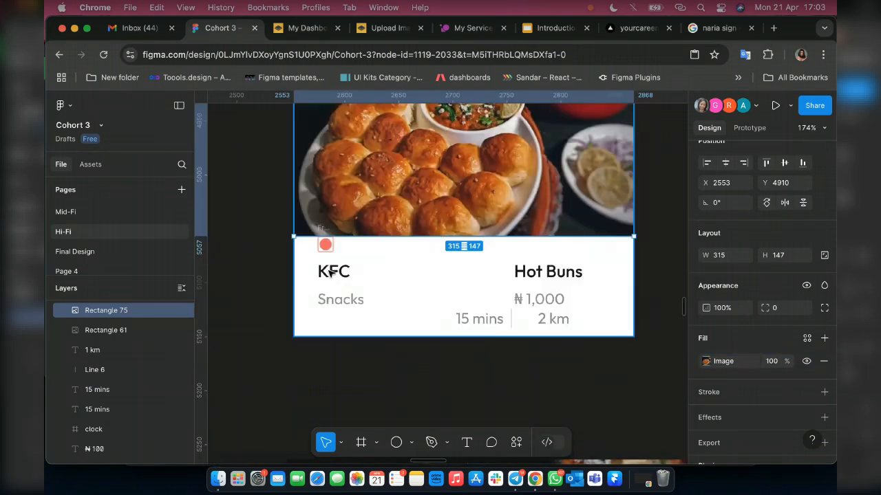
pyautogui.scroll(-10, 329, 272)
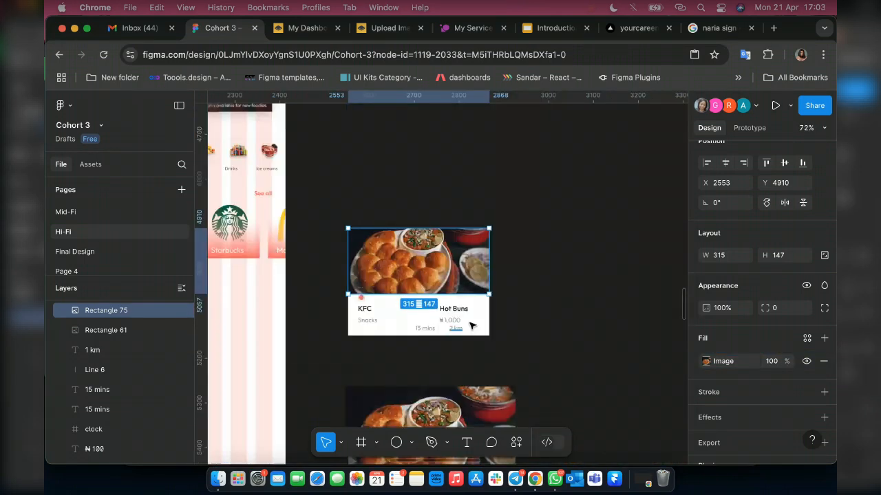
pyautogui.scroll(-3, 472, 325)
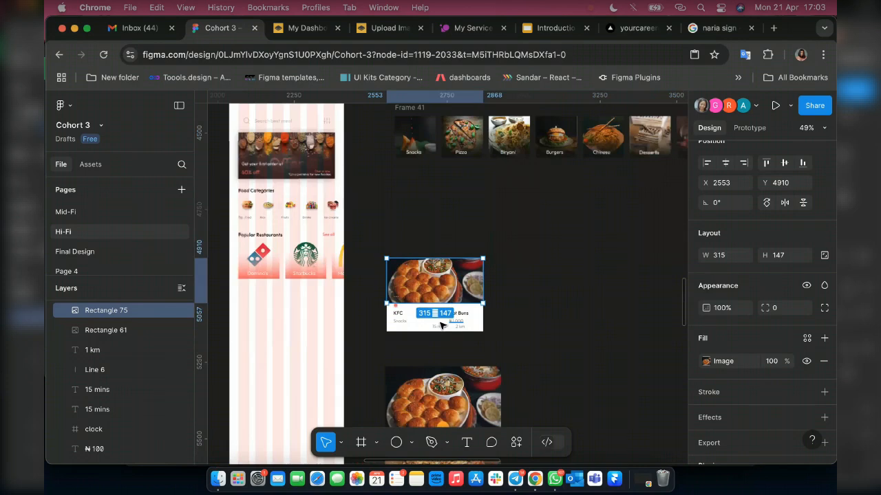
pyautogui.scroll(7, 440, 326)
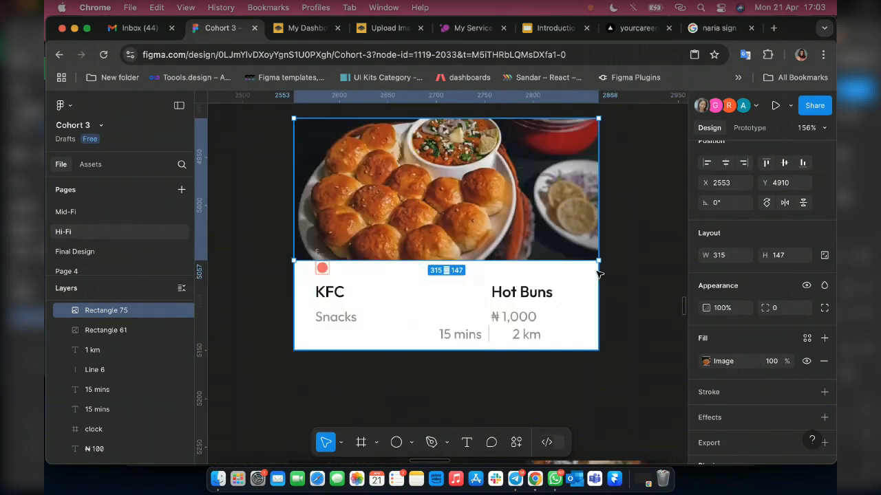
pyautogui.click(707, 362)
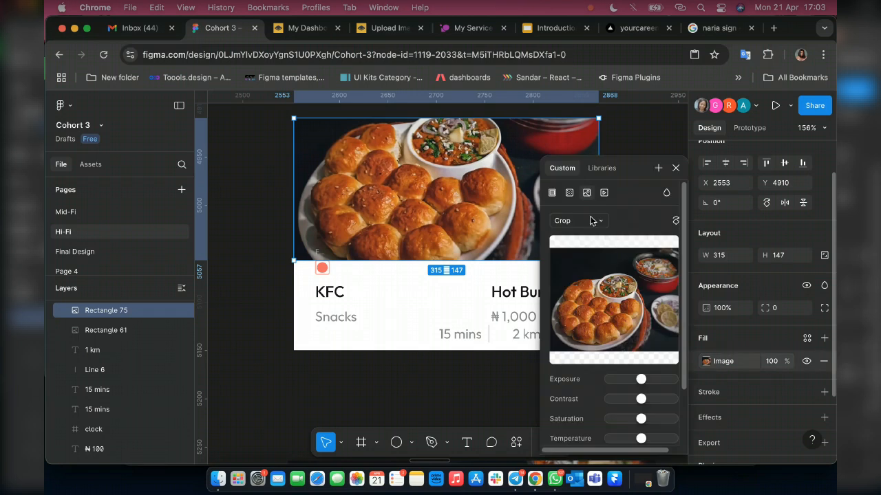
pyautogui.click(591, 221)
pyautogui.click(582, 191)
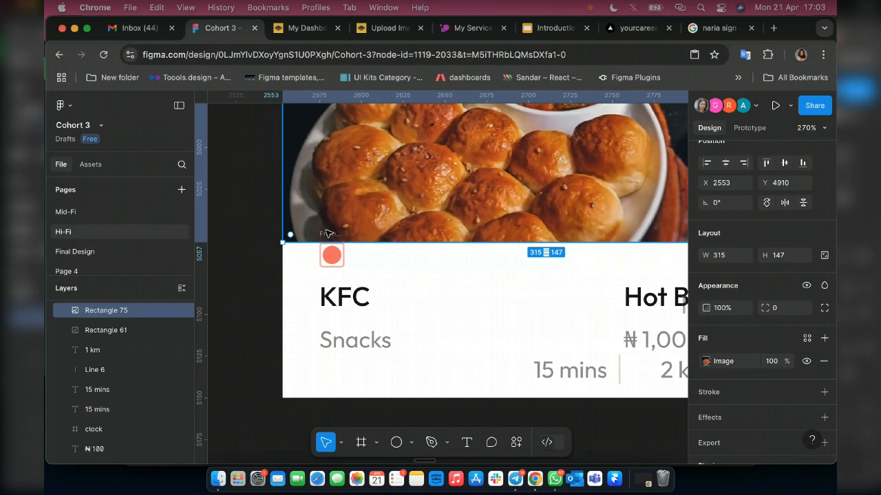
# Move the food-type marker, KFC and Snacks down together to Y 5075 and set their vertical spacing to 5.
pyautogui.click(330, 263)
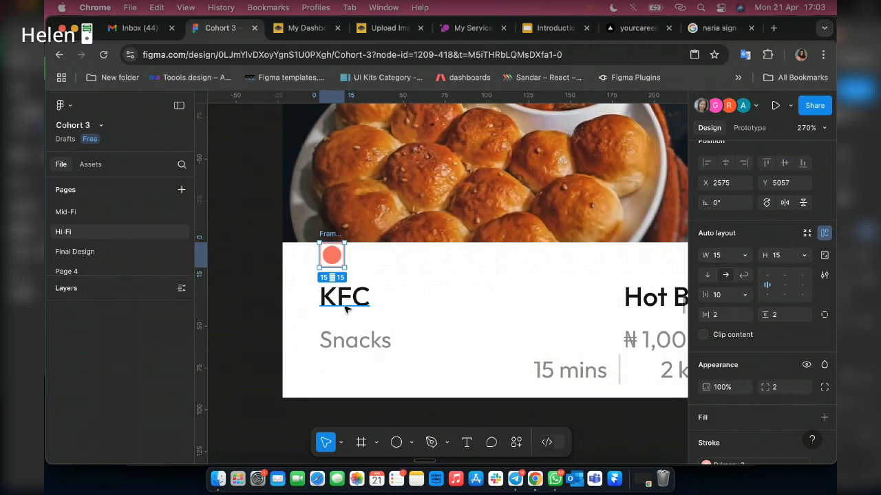
pyautogui.keyDown('shift'); pyautogui.click(345, 307); pyautogui.keyUp('shift')
pyautogui.keyDown('shift'); pyautogui.click(355, 338); pyautogui.keyUp('shift')
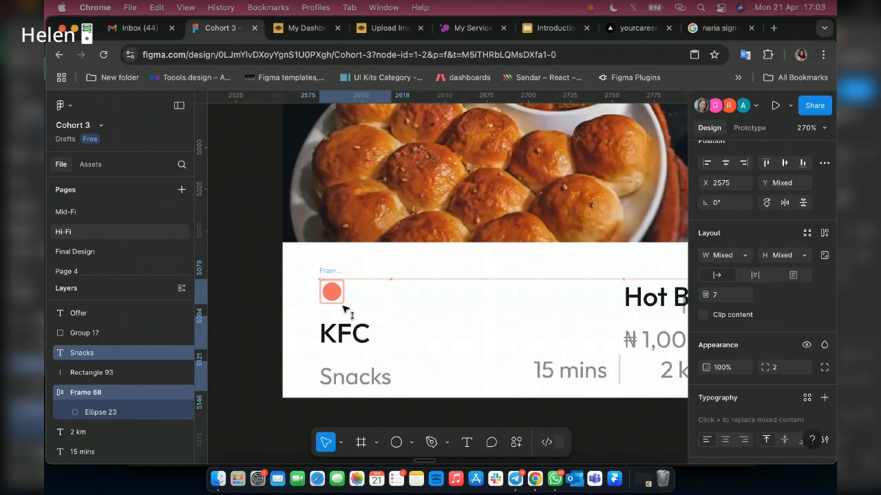
pyautogui.press('Up')
pyautogui.press('Up')
pyautogui.press('Up')
pyautogui.press('Up')
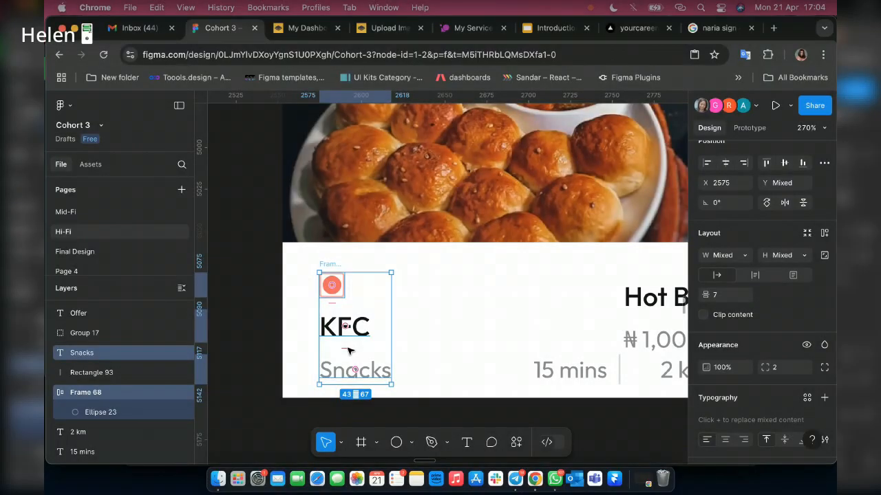
pyautogui.moveTo(349, 351); pyautogui.dragTo(346, 342)
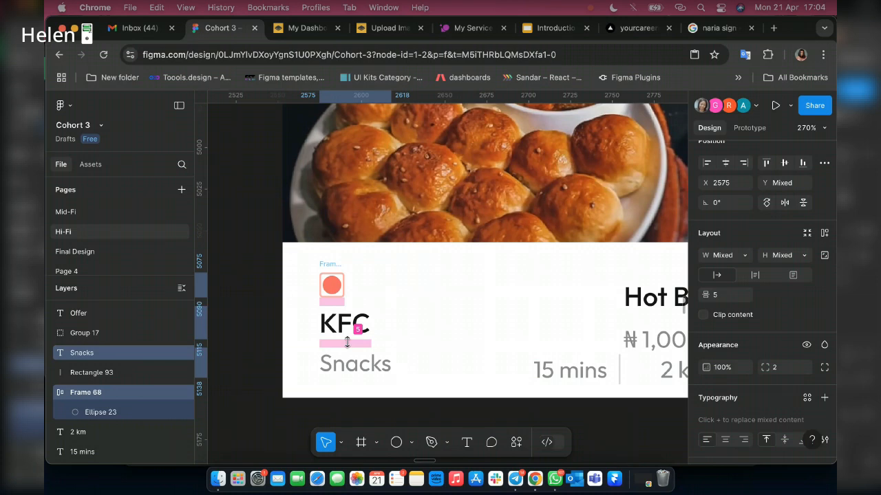
# Ungroup the reference card group containing the duplicated photo, and select only the photo on the KFC card.
pyautogui.hscroll(5, 436, 291)
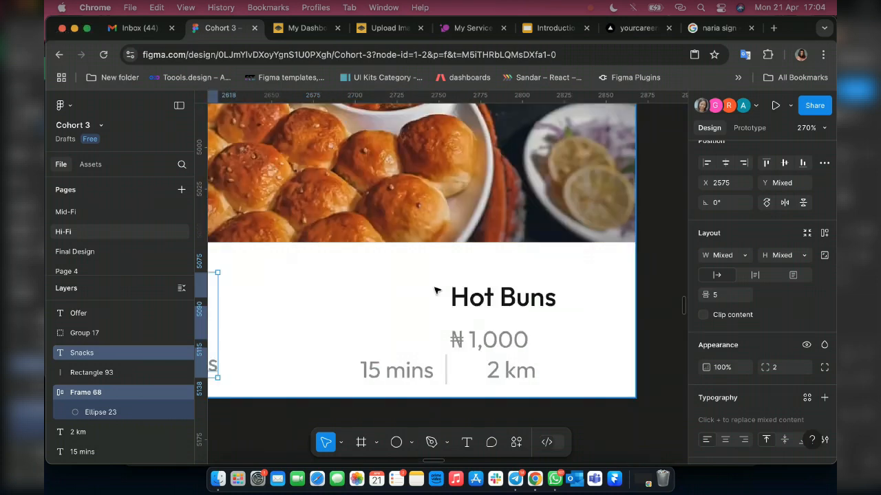
pyautogui.scroll(-5, 495, 296)
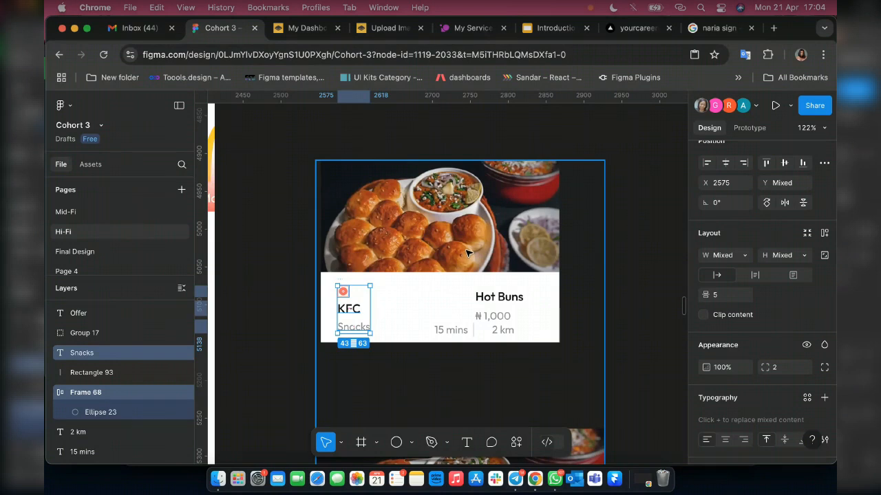
pyautogui.click(467, 253)
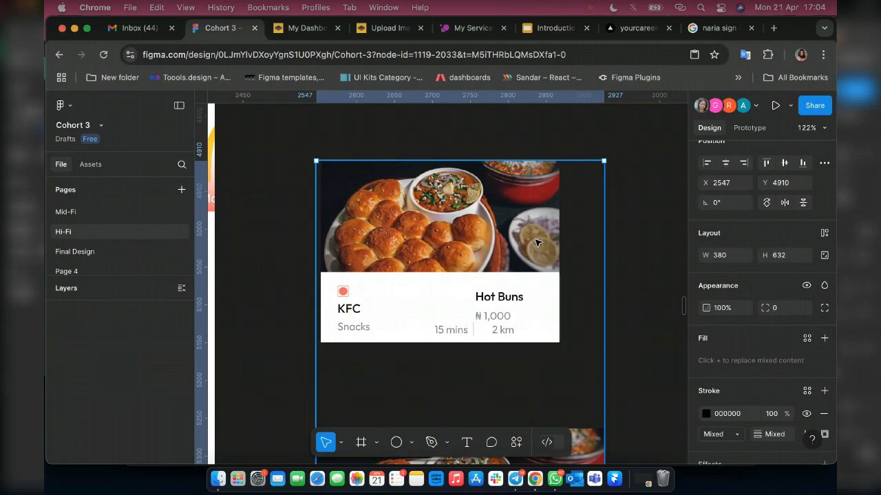
pyautogui.press('Return')
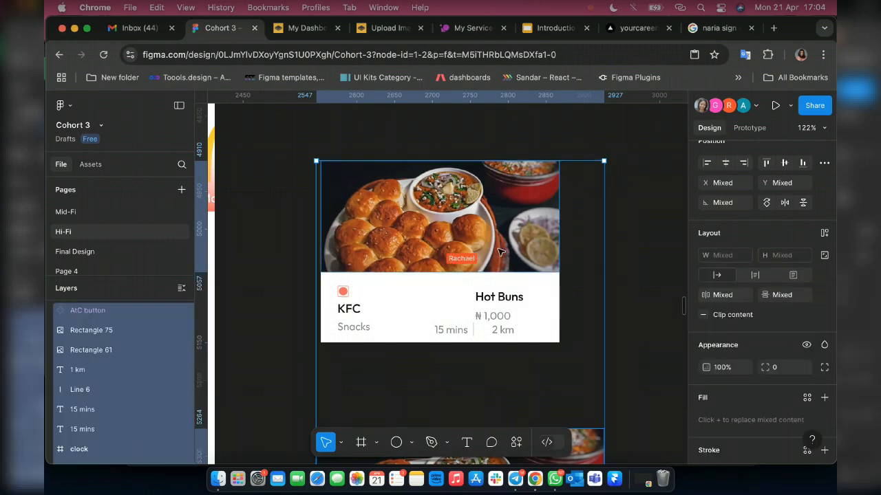
pyautogui.click(501, 252)
# Change the stroke of the food-type marker's frame to the Primary color style.
pyautogui.scroll(2, 376, 299)
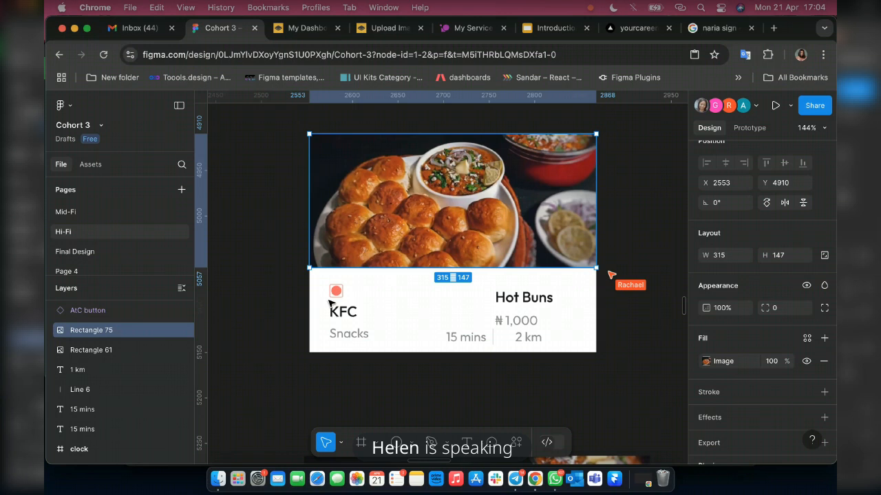
pyautogui.scroll(3, 330, 303)
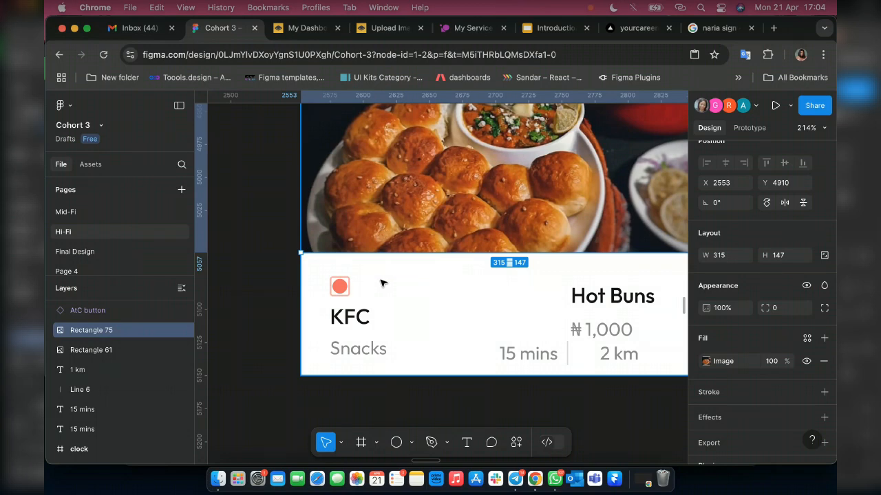
pyautogui.scroll(-5, 382, 283)
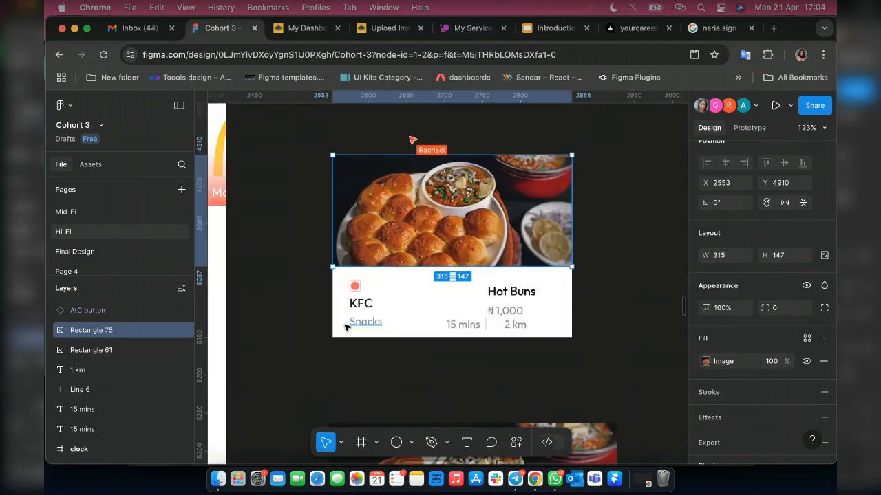
pyautogui.scroll(5, 345, 327)
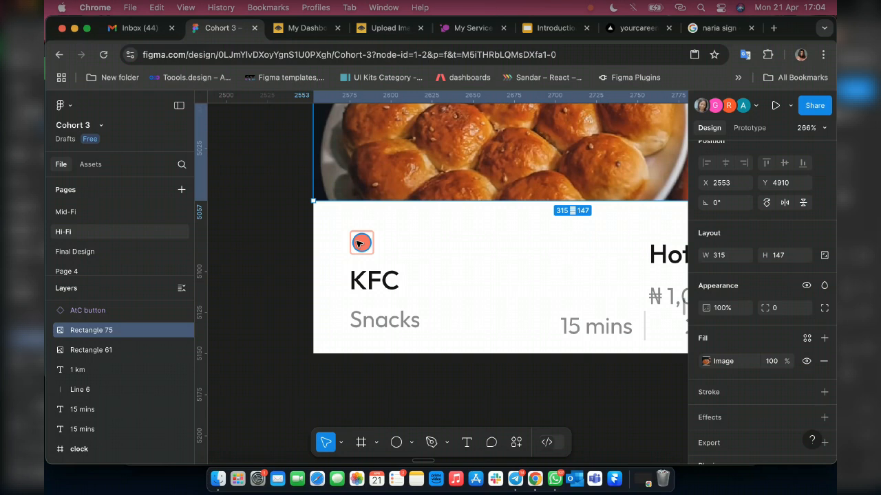
pyautogui.scroll(3, 359, 244)
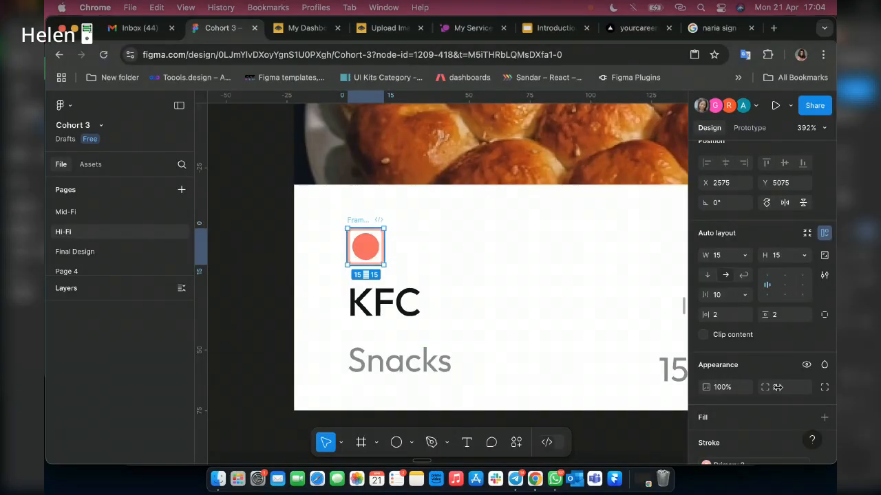
pyautogui.scroll(-2, 777, 387)
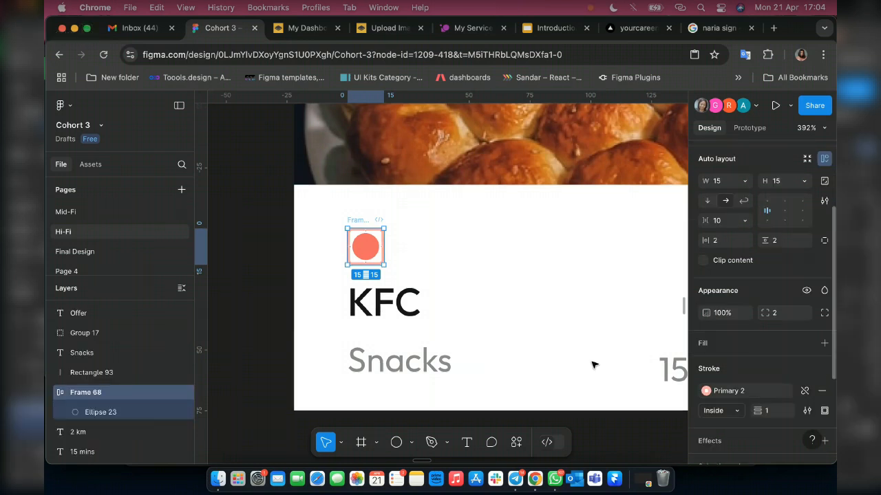
pyautogui.click(719, 392)
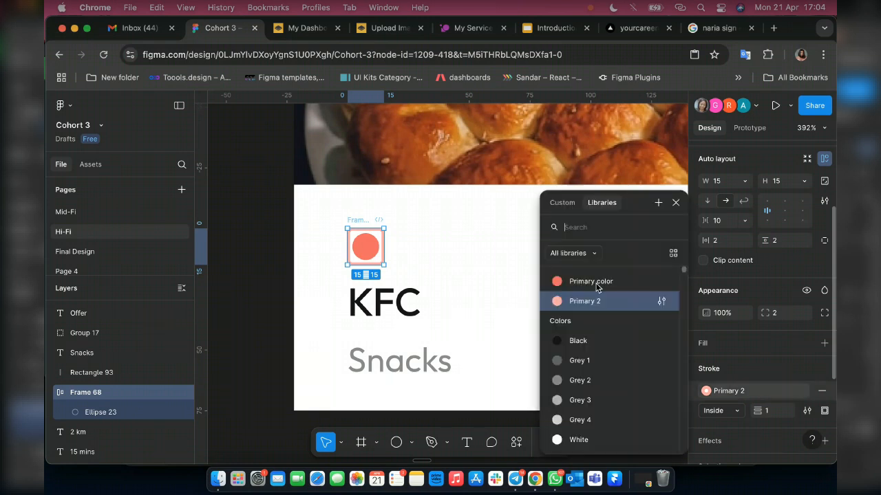
pyautogui.click(590, 281)
# Move the Hot Buns title sideways toward the card's right edge, to about X 2779, keeping it level with the food-type marker.
pyautogui.scroll(-5, 394, 251)
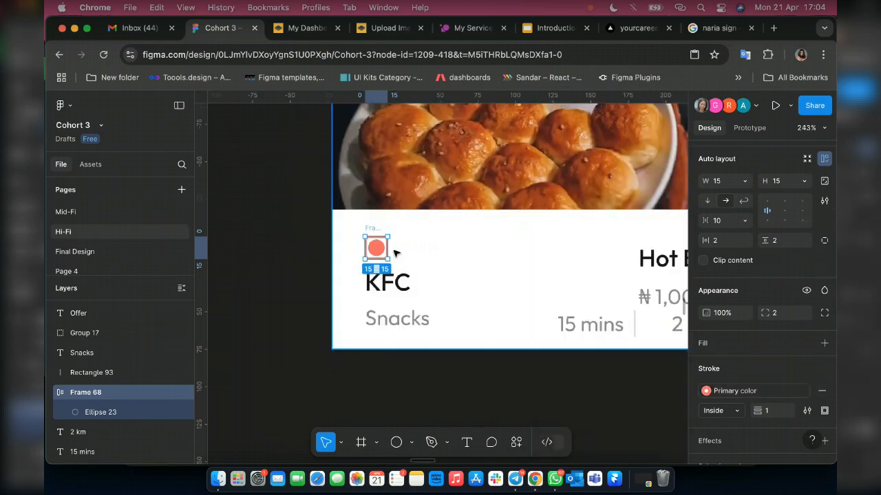
pyautogui.scroll(-3, 395, 253)
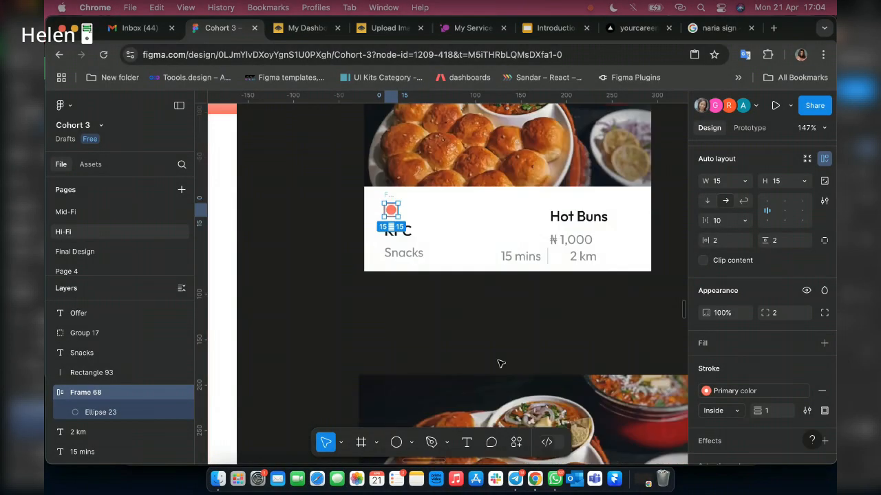
pyautogui.scroll(-3, 501, 363)
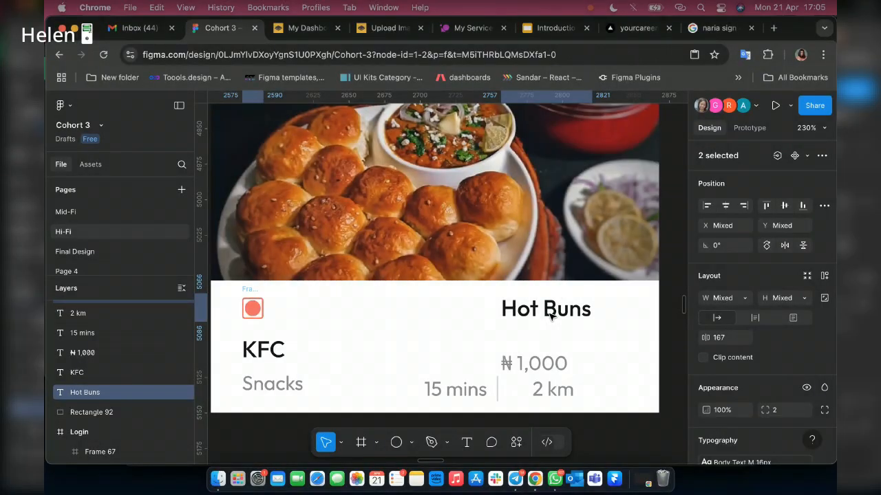
pyautogui.click(550, 315)
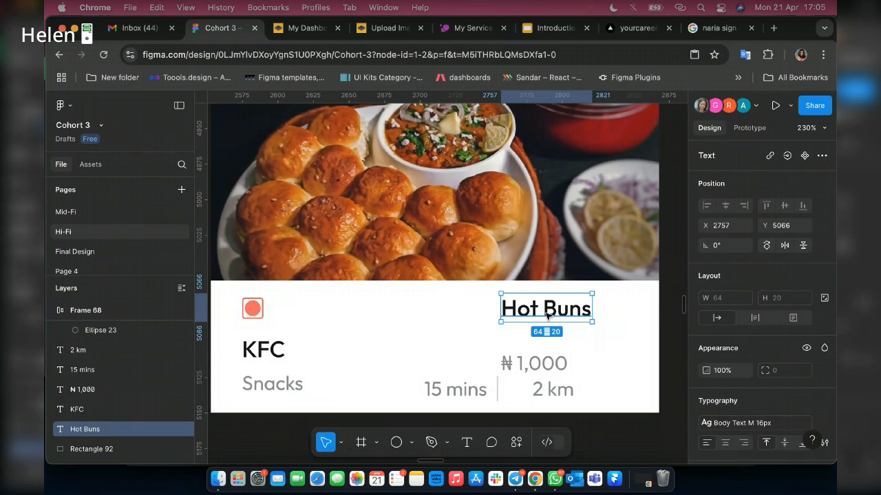
pyautogui.moveTo(546, 315); pyautogui.dragTo(646, 325)
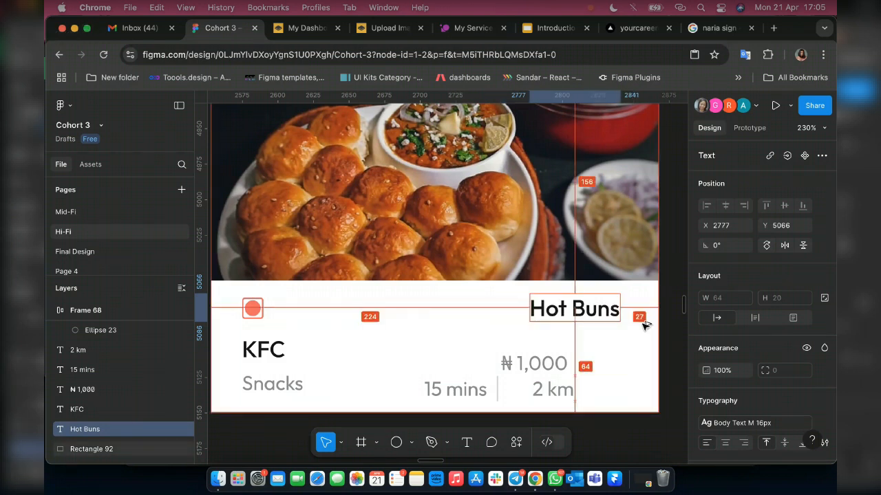
pyautogui.hotkey('shift', 'Left')
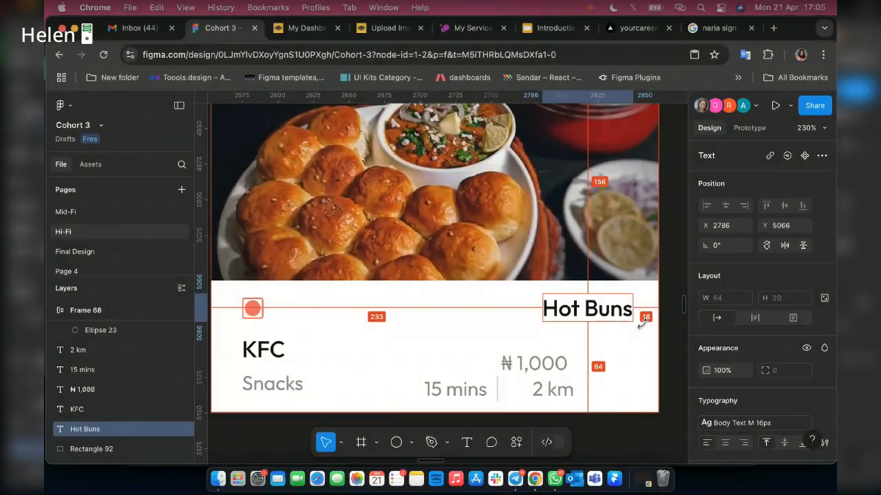
pyautogui.press('Left')
pyautogui.press('Left')
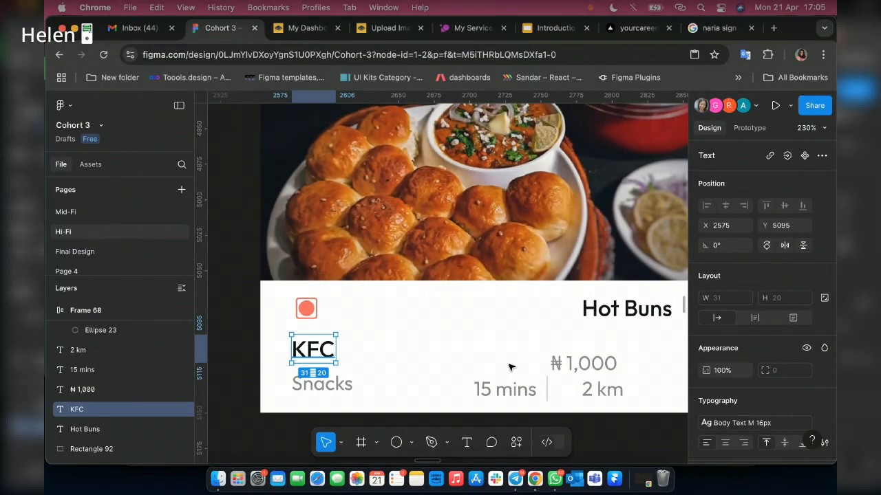
# Align the ₦1,000 price with the right edge of the Hot Buns title.
pyautogui.hscroll(2, 536, 365)
pyautogui.click(565, 363)
pyautogui.hscroll(2, 571, 337)
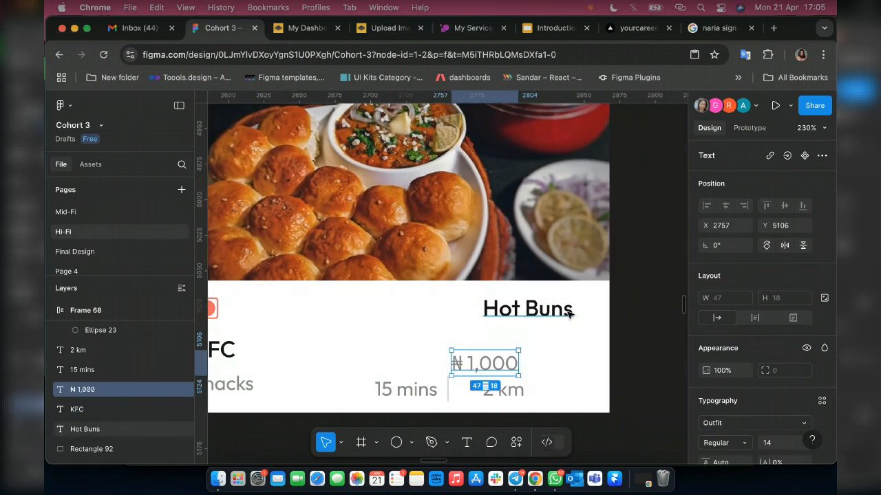
pyautogui.keyDown('shift'); pyautogui.click(570, 314); pyautogui.keyUp('shift')
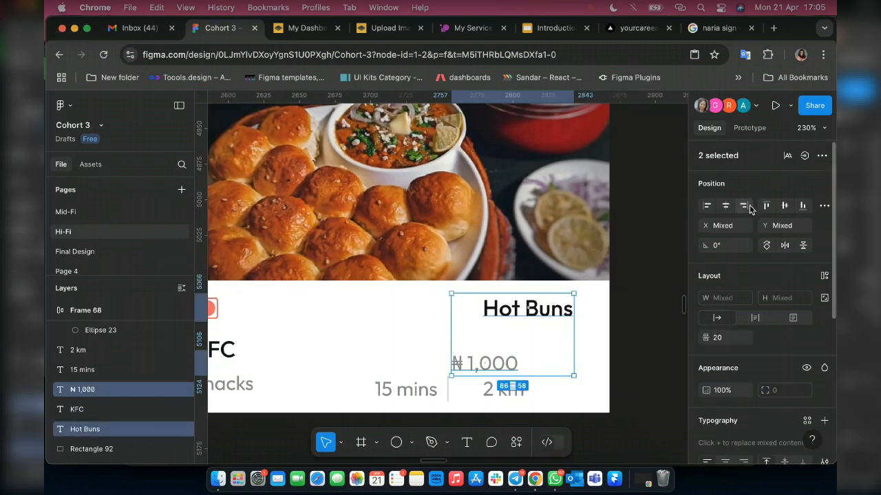
pyautogui.click(744, 206)
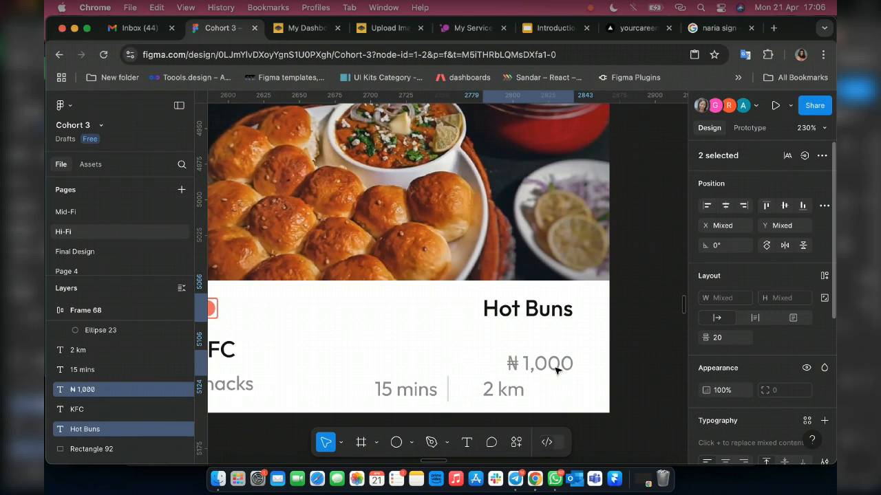
# Apply the Body Text M 14px text style and the Primary color fill to the ₦1,000 price.
pyautogui.click(556, 370)
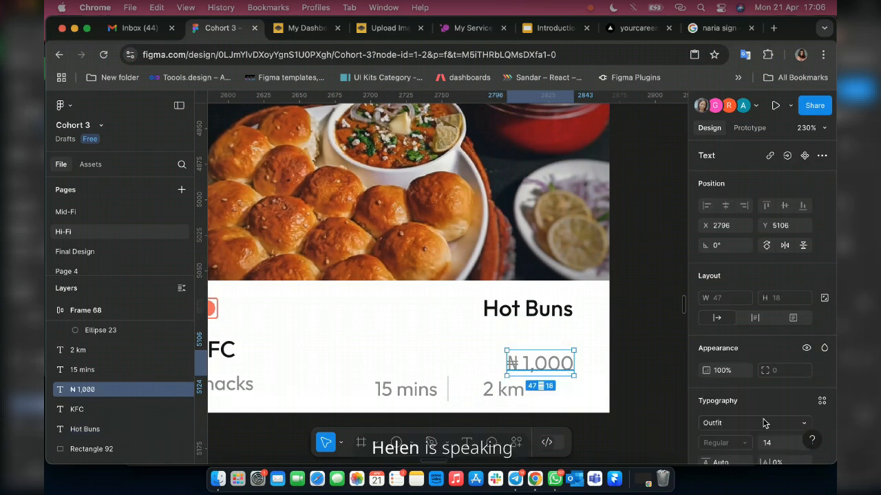
pyautogui.scroll(-5, 763, 423)
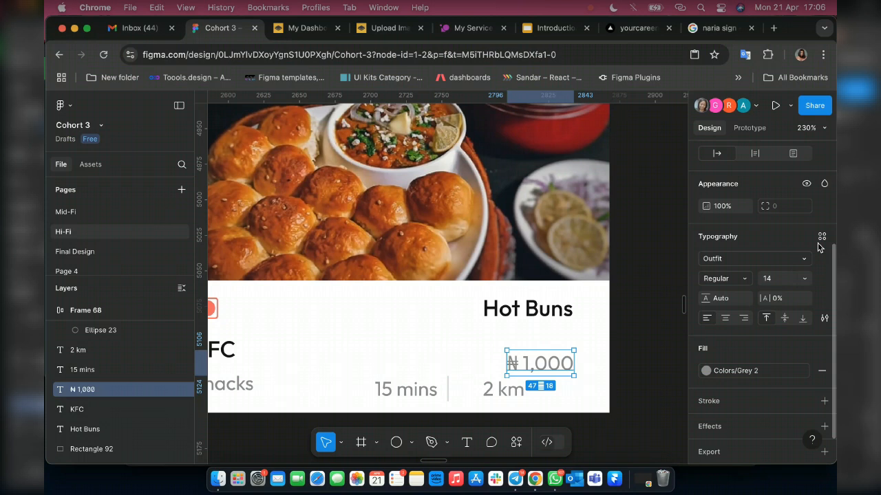
pyautogui.click(821, 236)
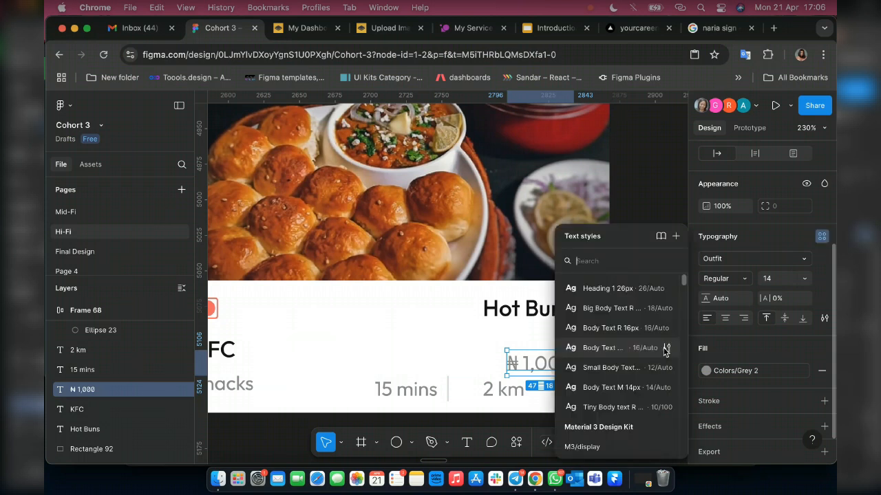
pyautogui.click(611, 387)
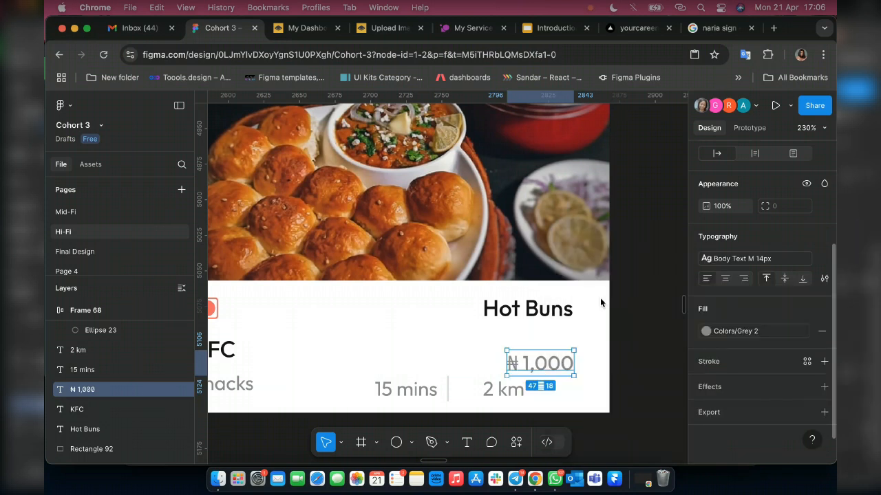
pyautogui.click(735, 332)
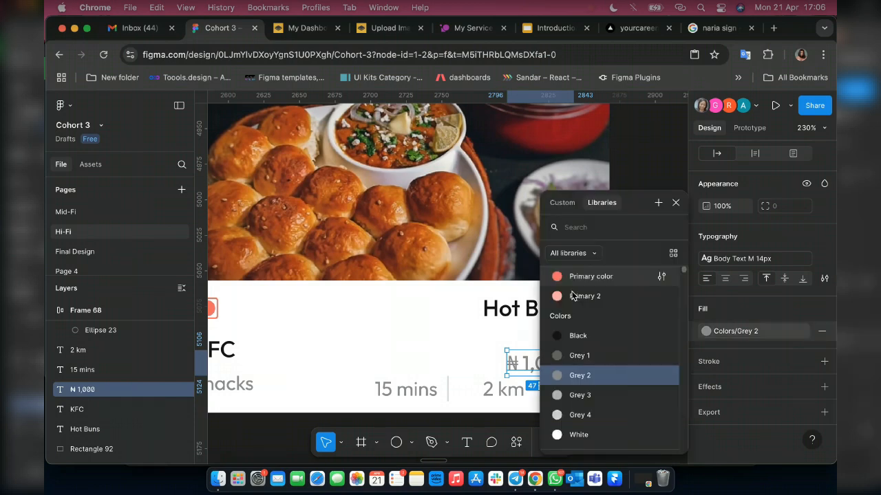
pyautogui.click(578, 277)
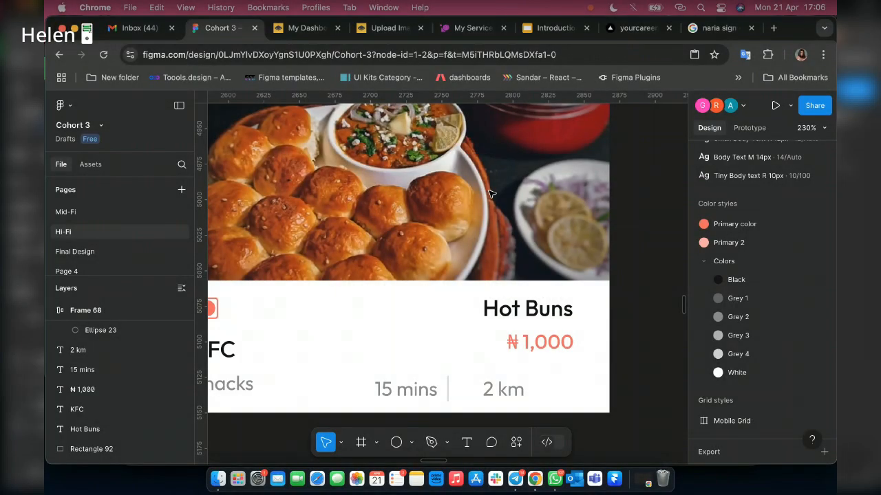
# Filter Iconify's Huge Icons set for "clock" and place the clock icon with the counterclockwise arrow on the canvas beside the card.
pyautogui.rightClick(491, 194)
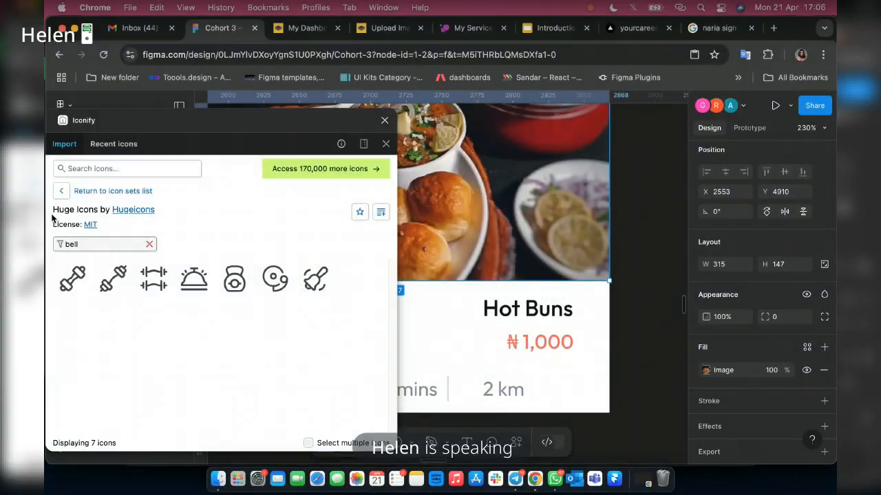
pyautogui.click(71, 243)
pyautogui.moveTo(71, 244); pyautogui.dragTo(58, 244)
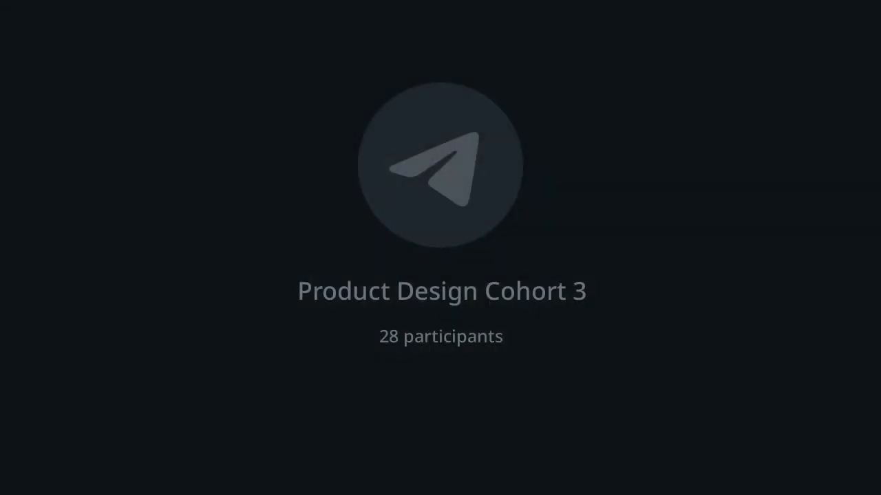
pyautogui.press('BackSpace')
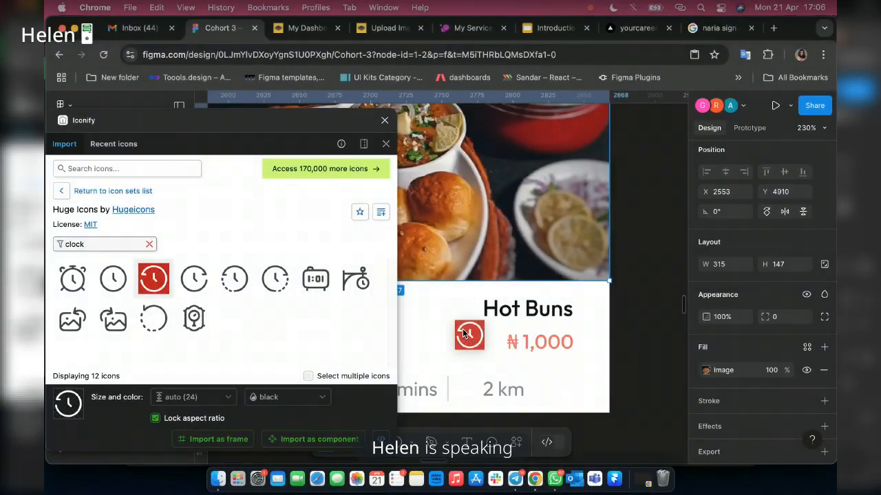
pyautogui.moveTo(470, 337); pyautogui.dragTo(640, 286)
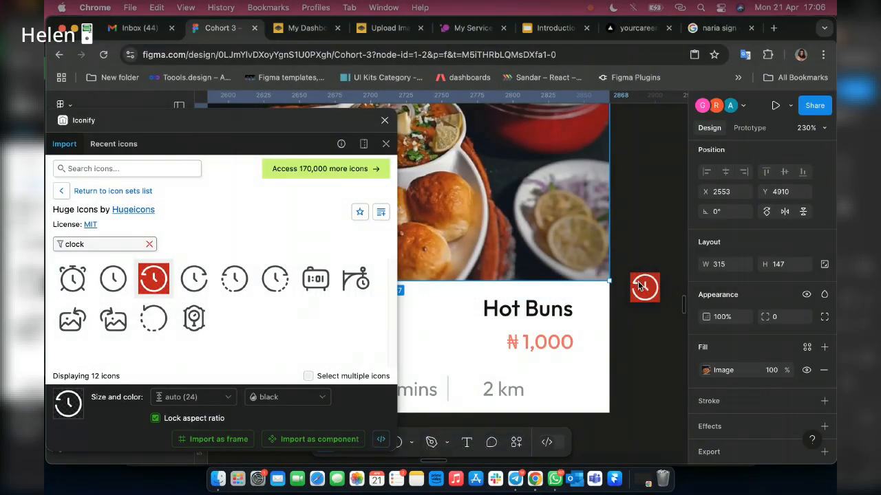